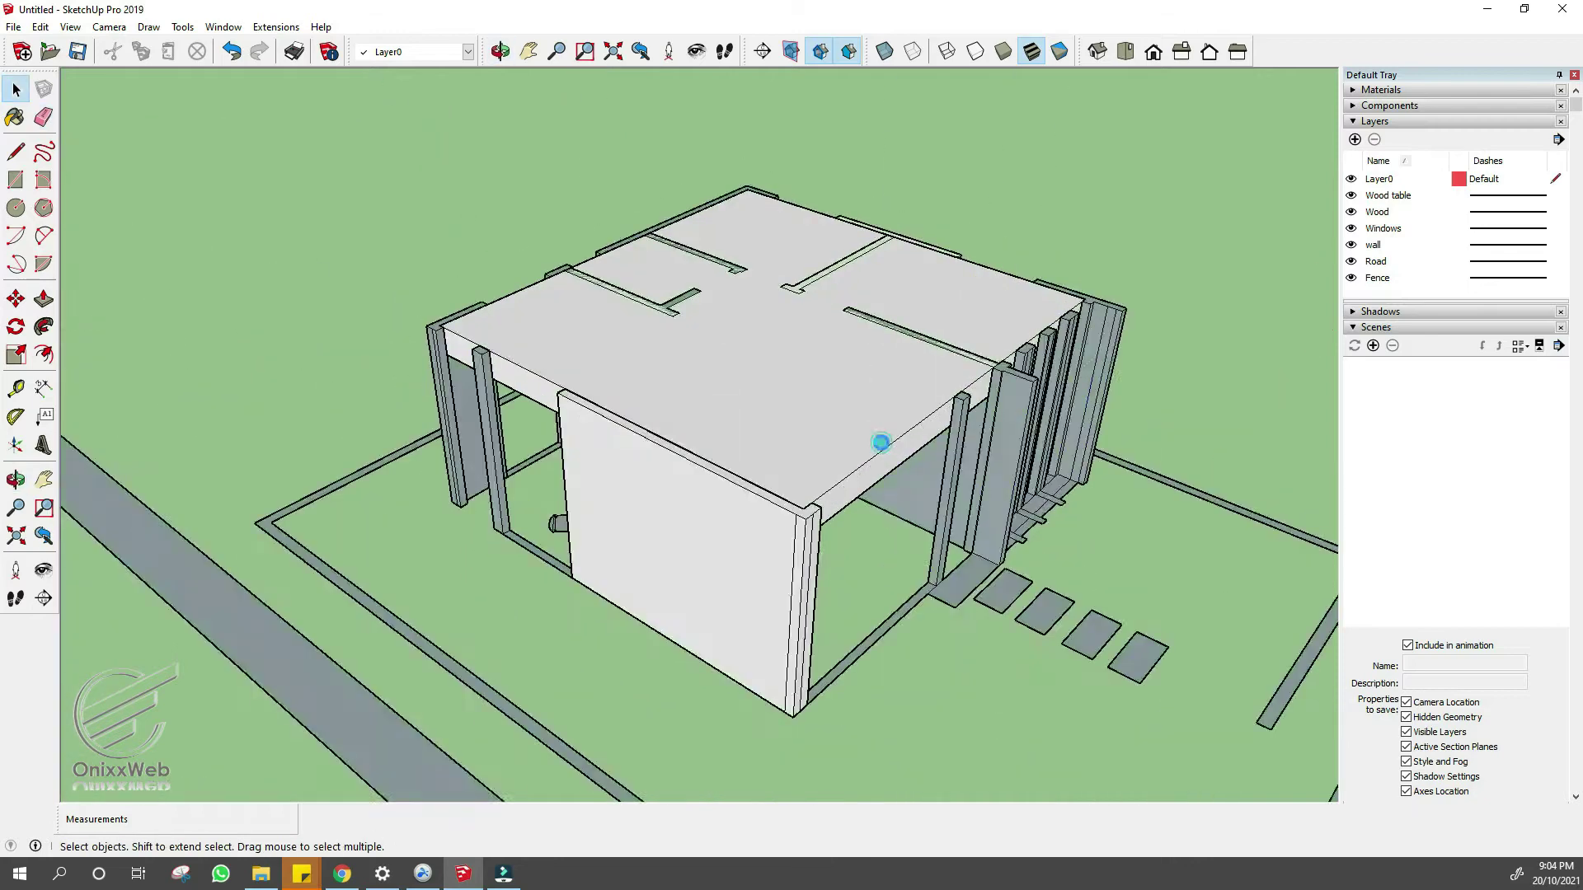
- Place a Tape Measure guide parallel to the house's front base edge
click(44, 534)
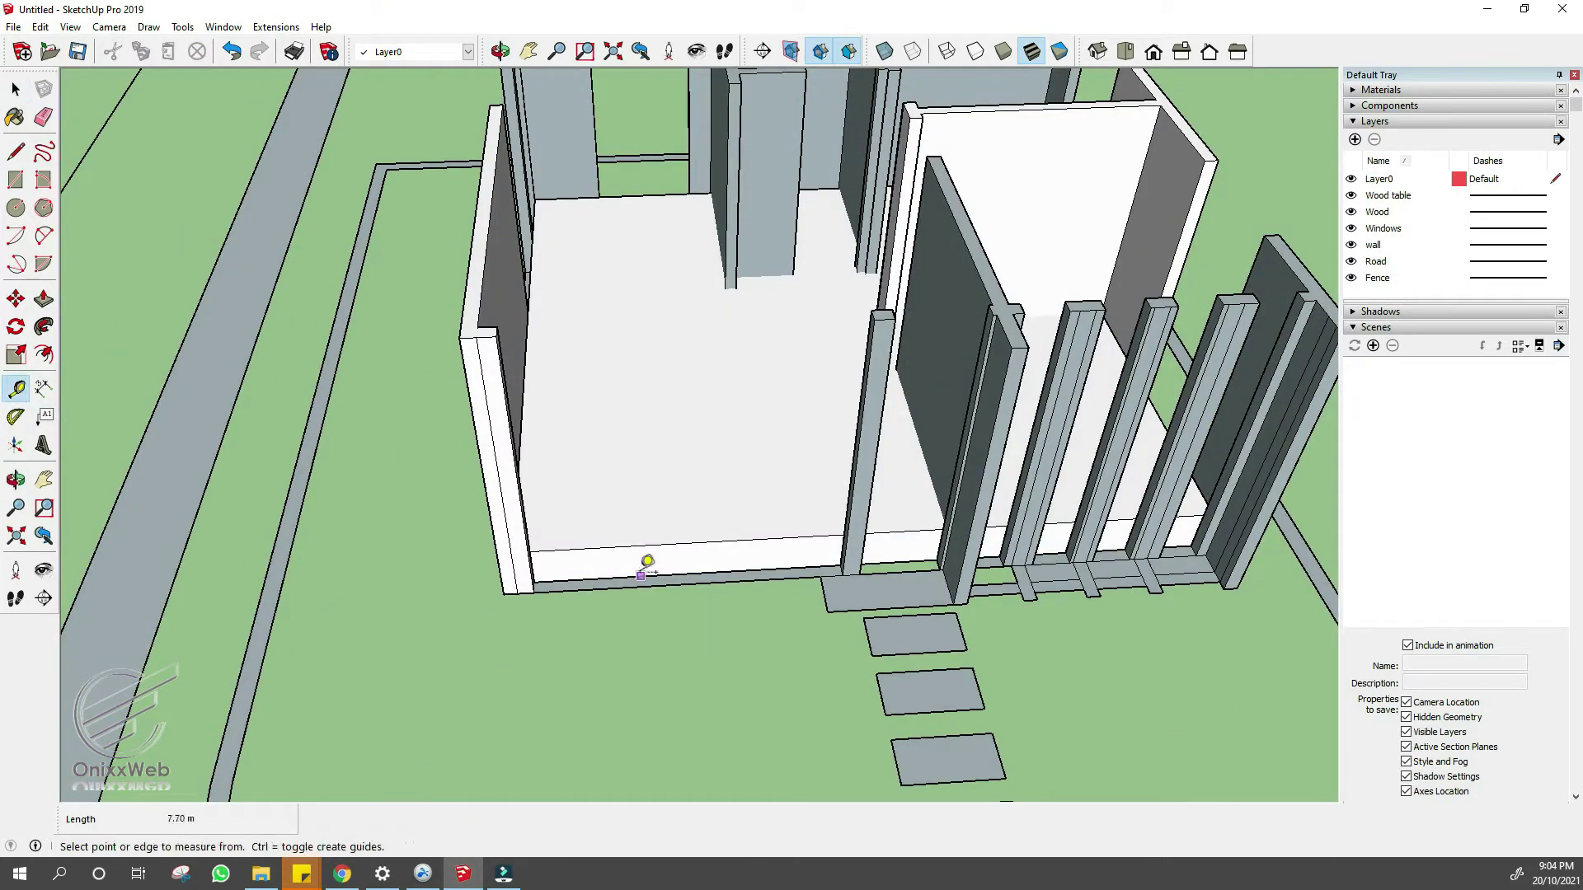
drag(637, 537, 545, 465)
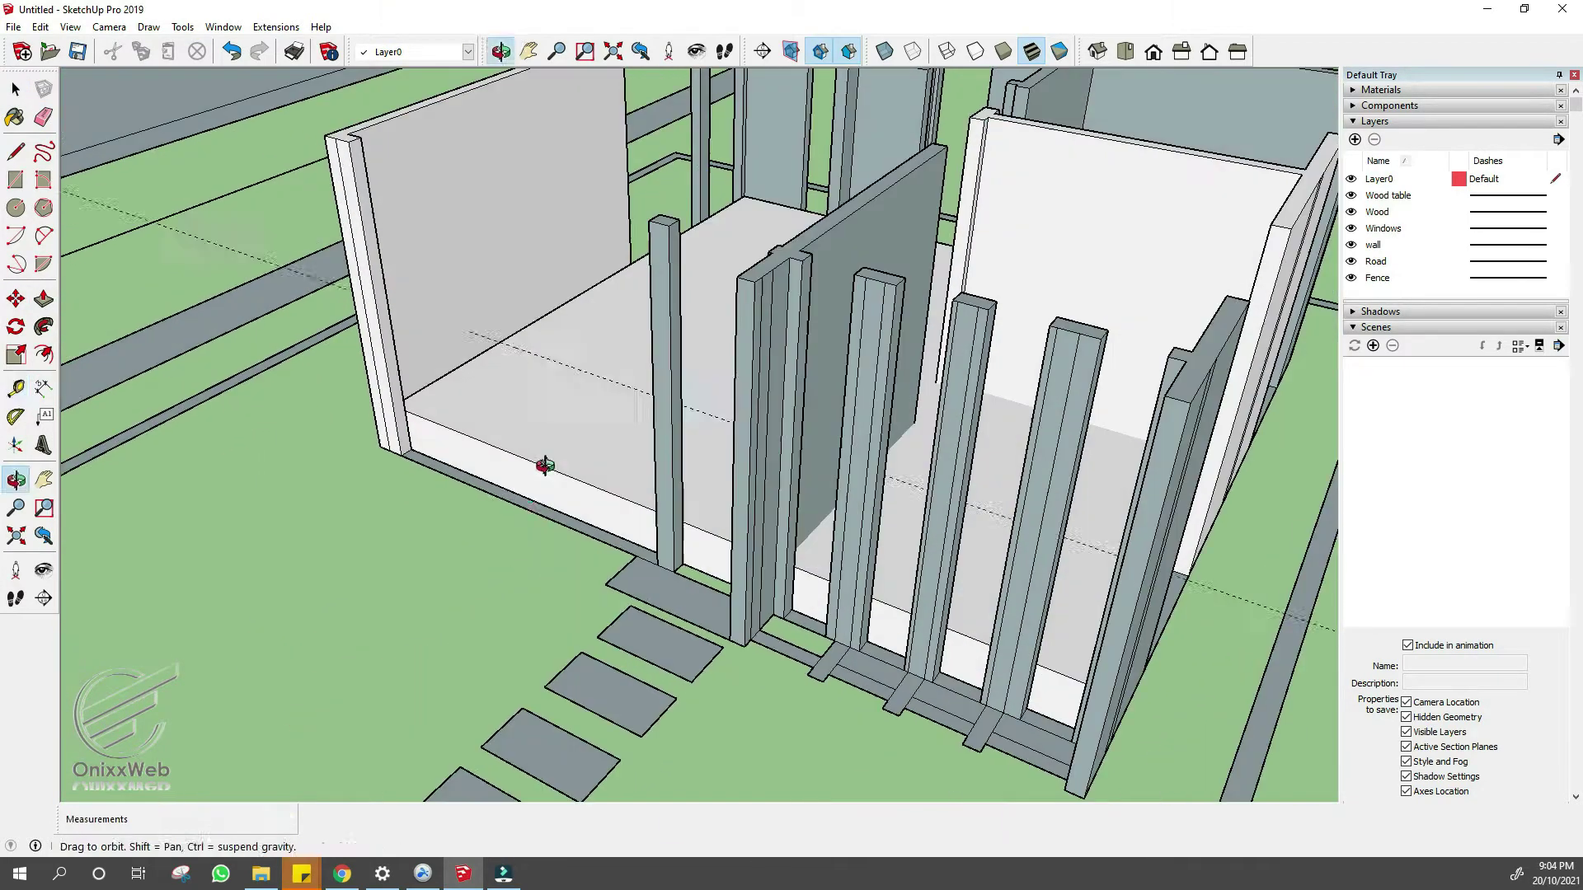
key(space)
middle_drag(537, 467, 586, 601)
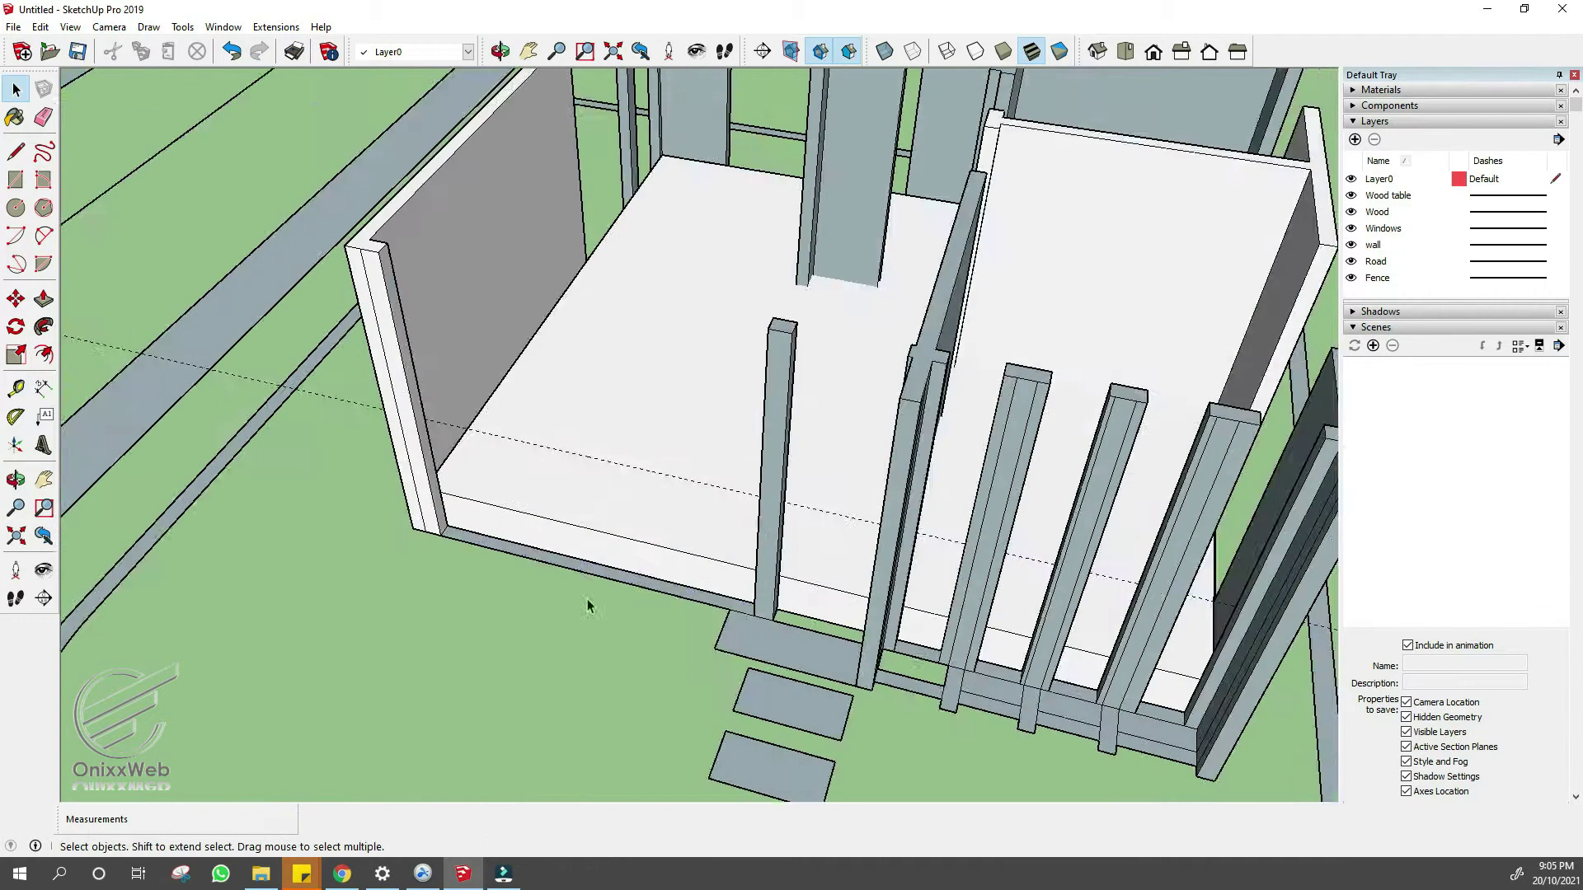
- Raise the low wall sections in the side wall's window openings to the guide with Push/Pull and erase the seam lines
scroll(788, 470, up, 3)
middle_drag(788, 470, 75, 403)
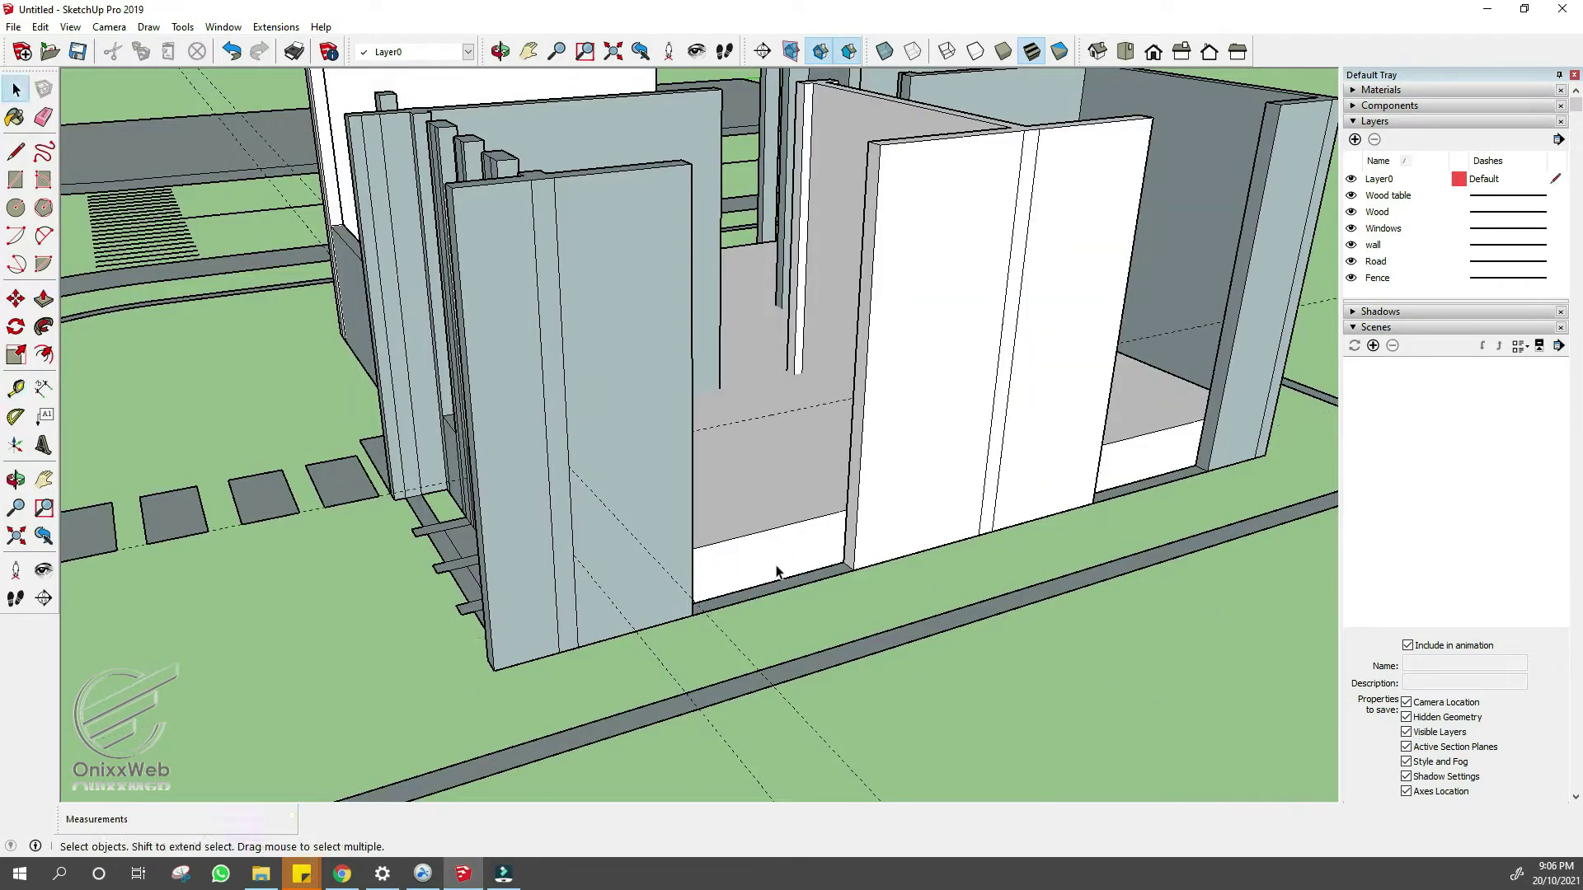
key(p)
drag(776, 571, 807, 428)
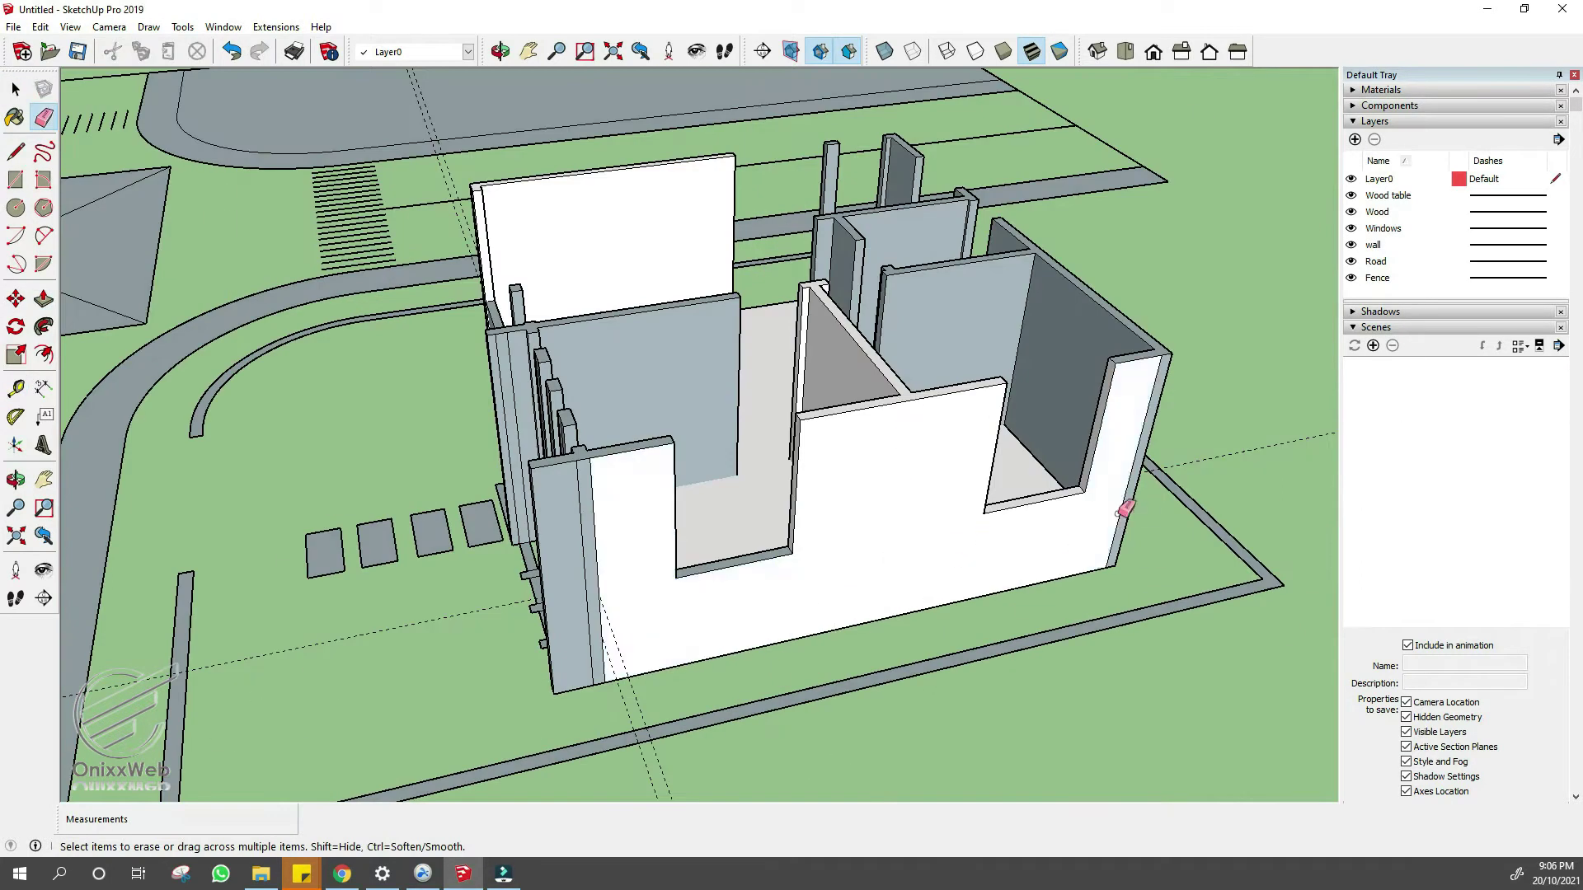
- Pull the low wall end across the narrow opening to form its sill and erase the leftover edges
middle_drag(1123, 506, 890, 498)
scroll(692, 608, up, 5)
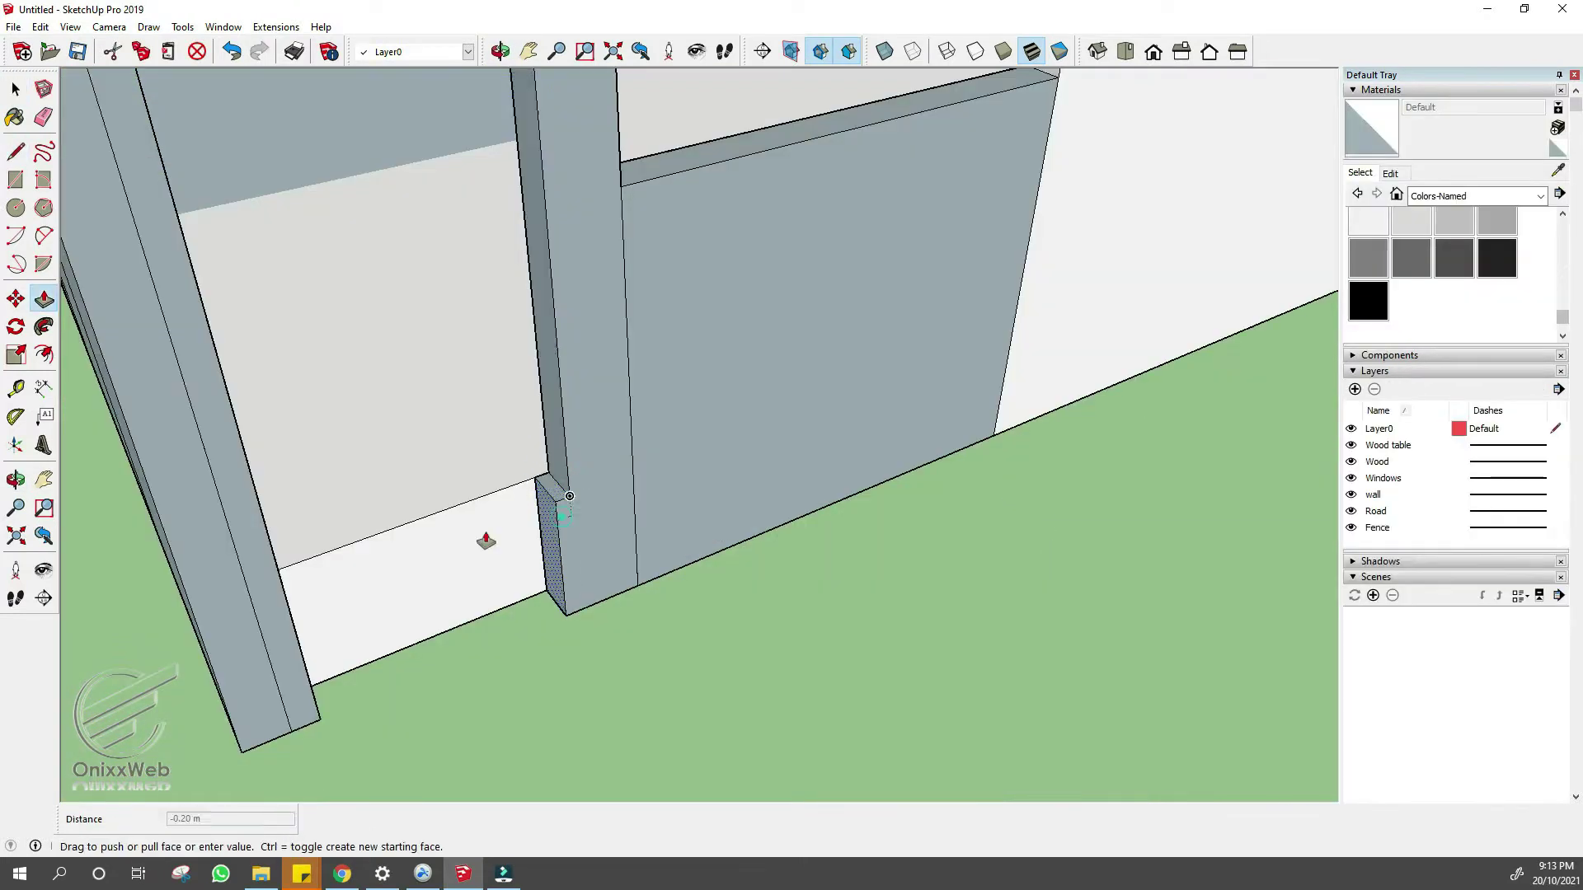
key(e)
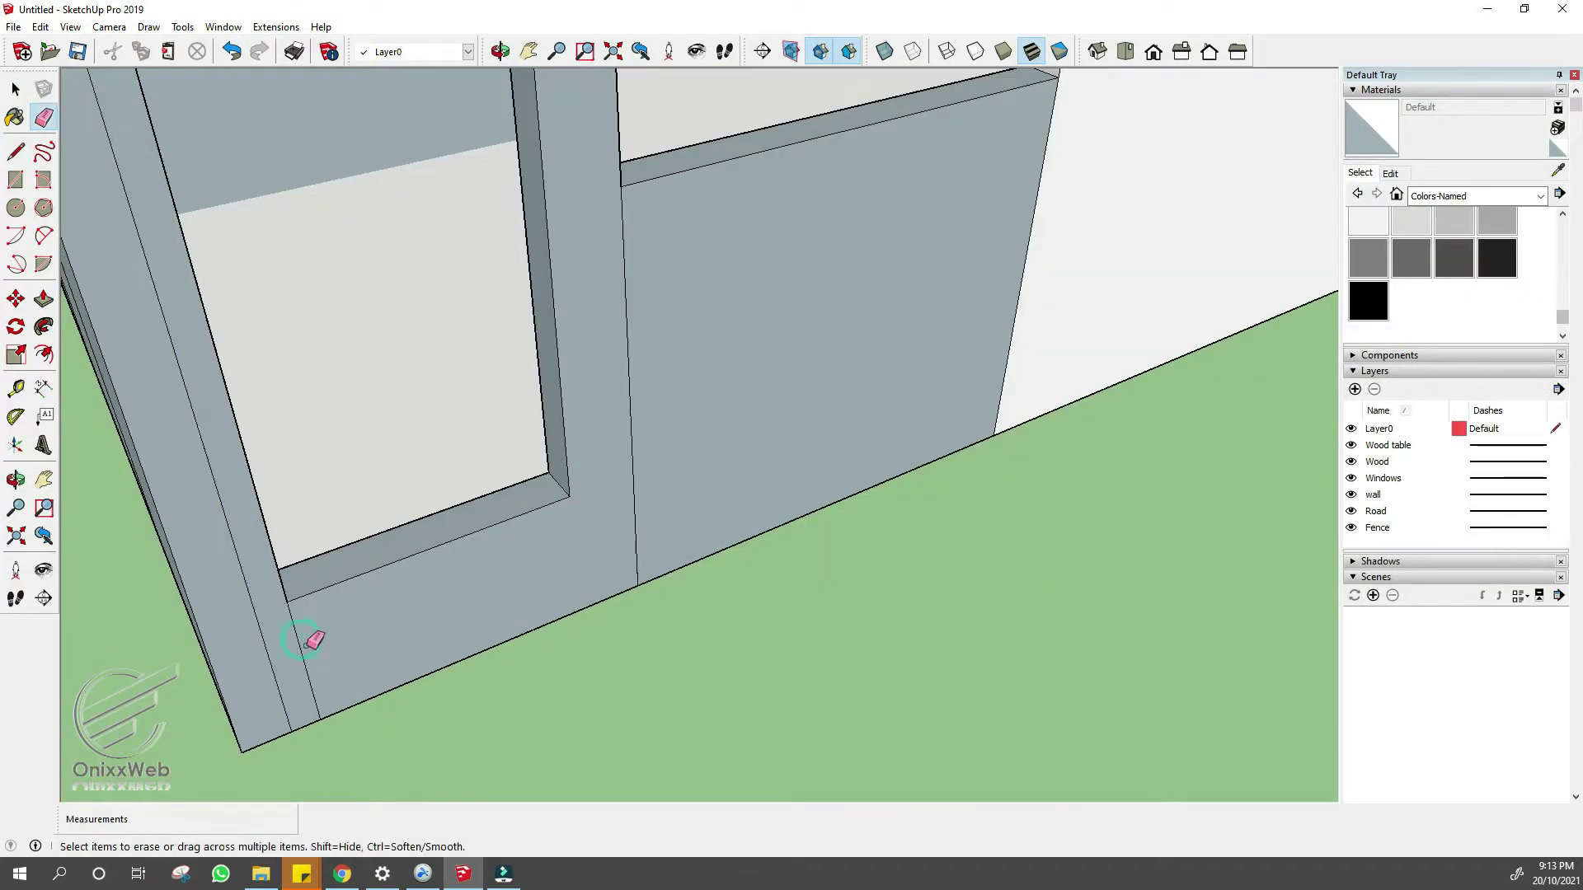
scroll(646, 491, down, 10)
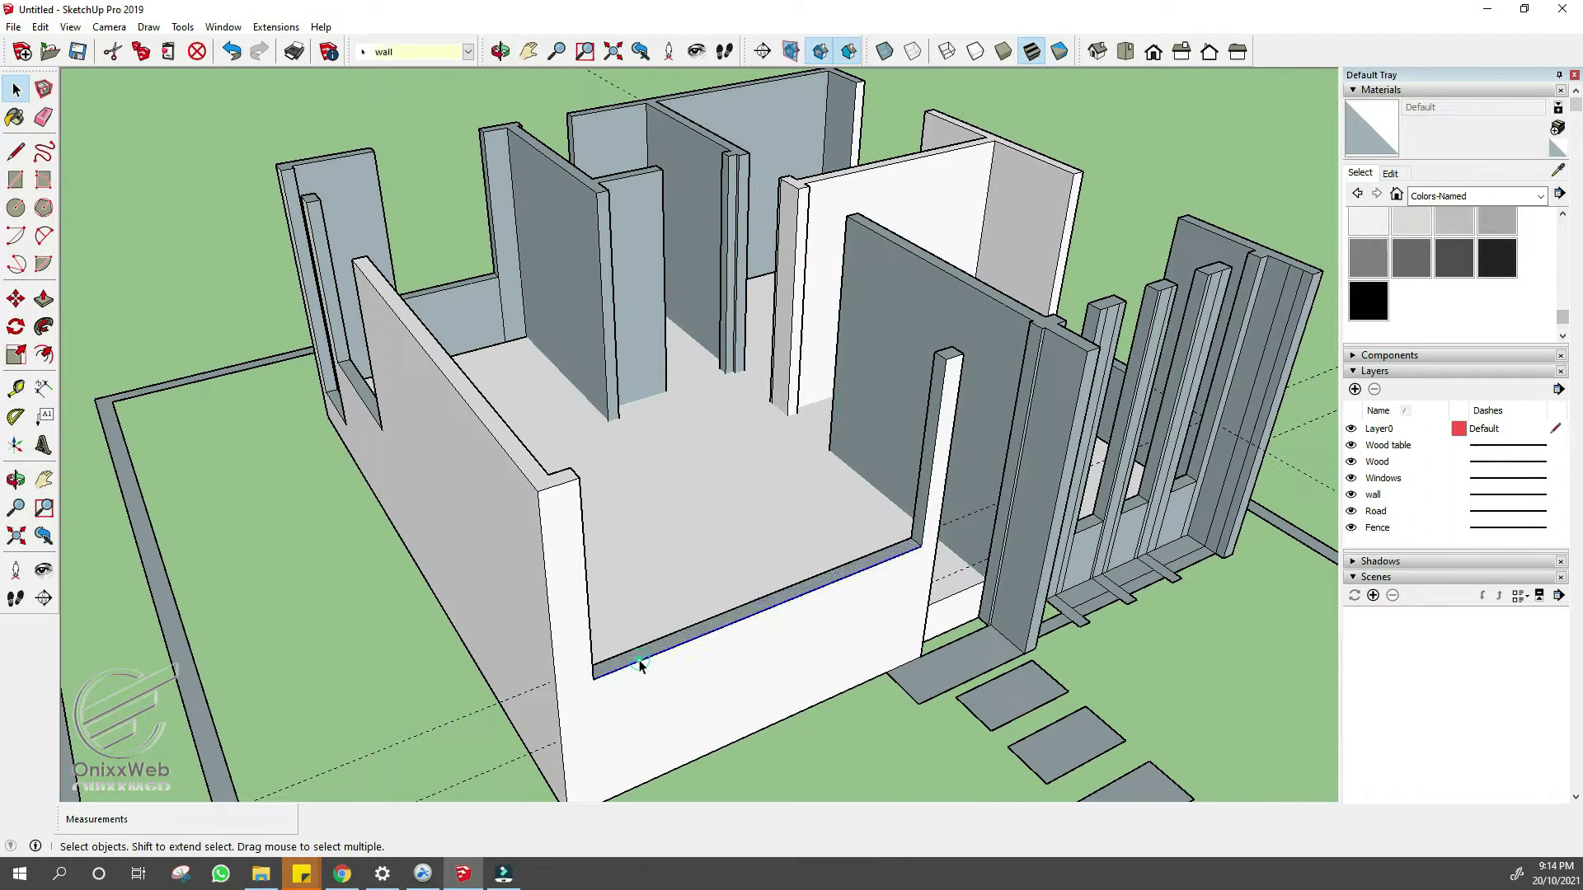
- Extend the wall section at the front opening with Push/Pull and erase its leftover edge lines
click(585, 548)
key(p)
drag(858, 452, 913, 390)
key(space)
scroll(898, 438, up, 3)
key(e)
click(926, 412)
click(464, 554)
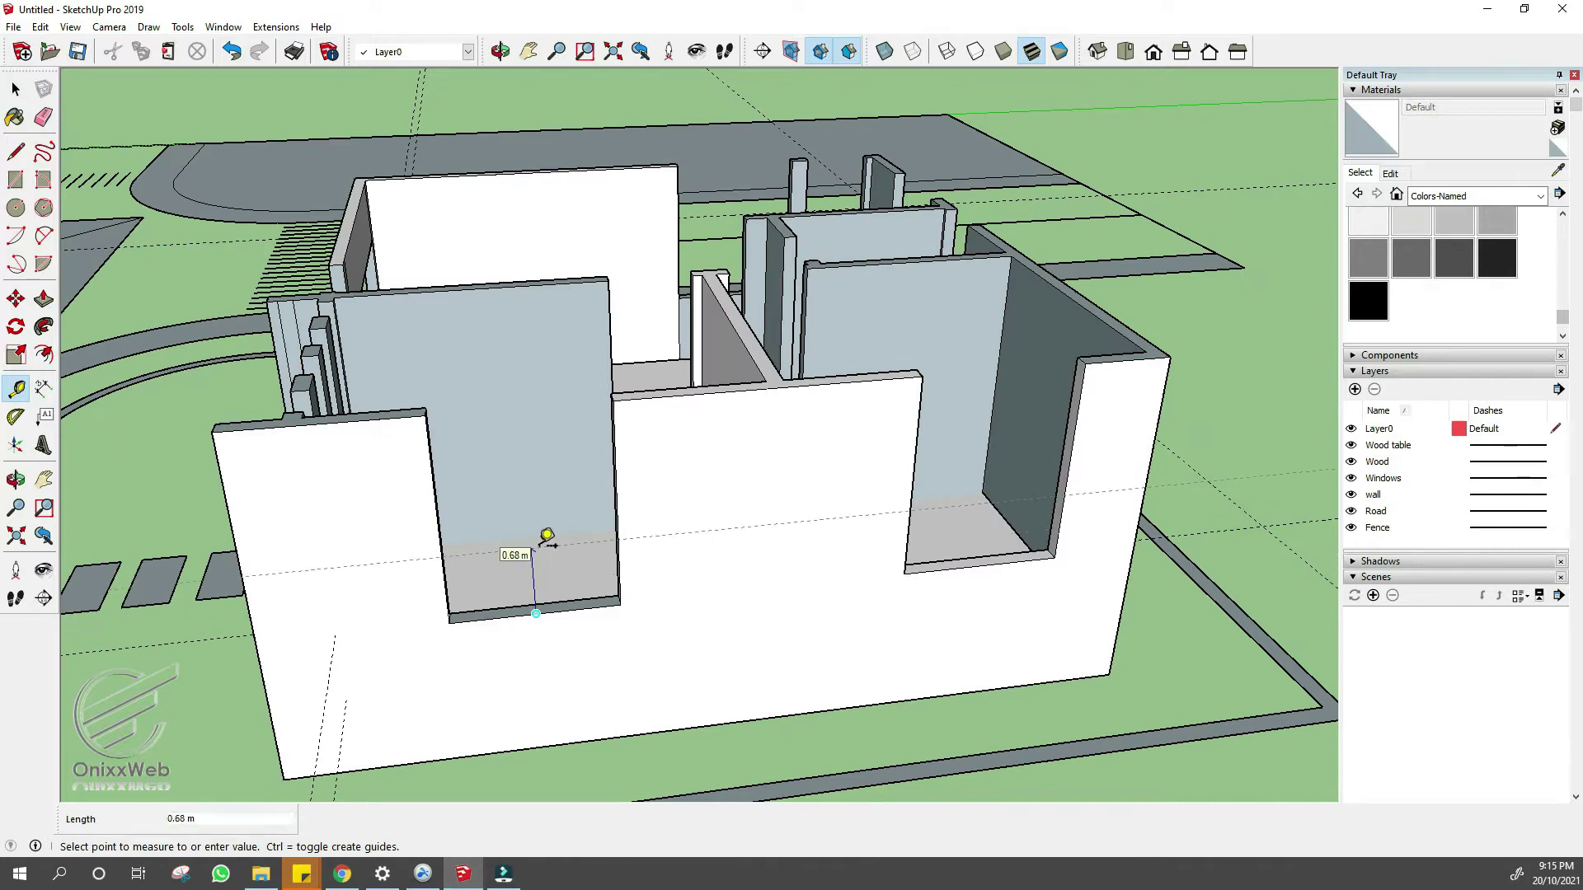
- Copy the sill faces of the long wall's two windows up to the guide and extrude them to the wall top as headers
middle_drag(914, 548, 977, 630)
click(626, 688)
key(m)
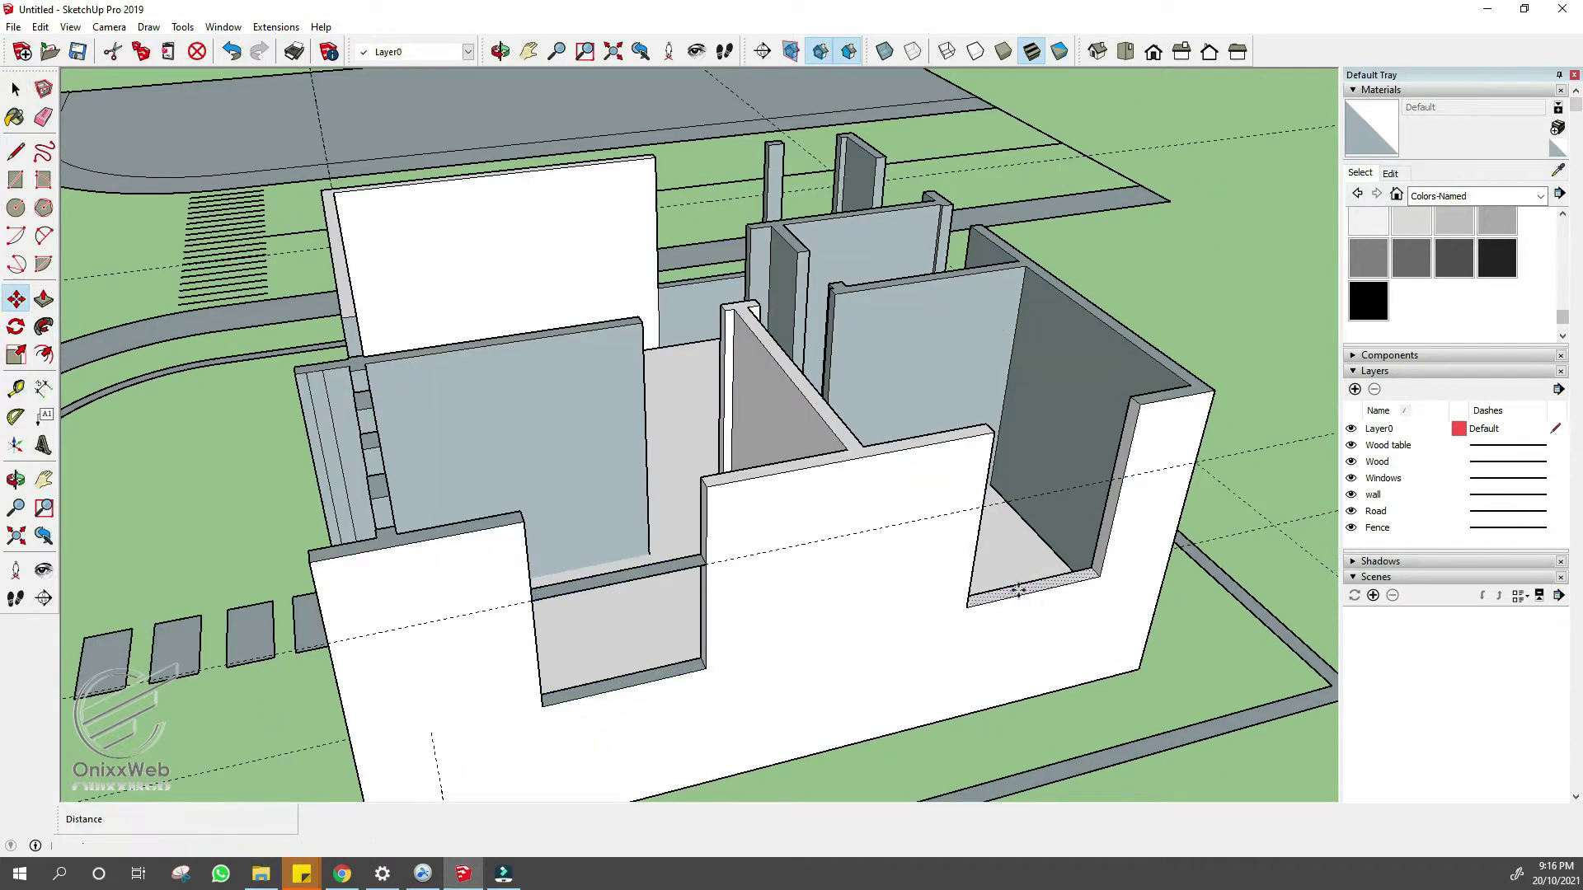
click(979, 509)
key(p)
drag(1046, 500, 1053, 491)
key(p)
drag(677, 565, 766, 486)
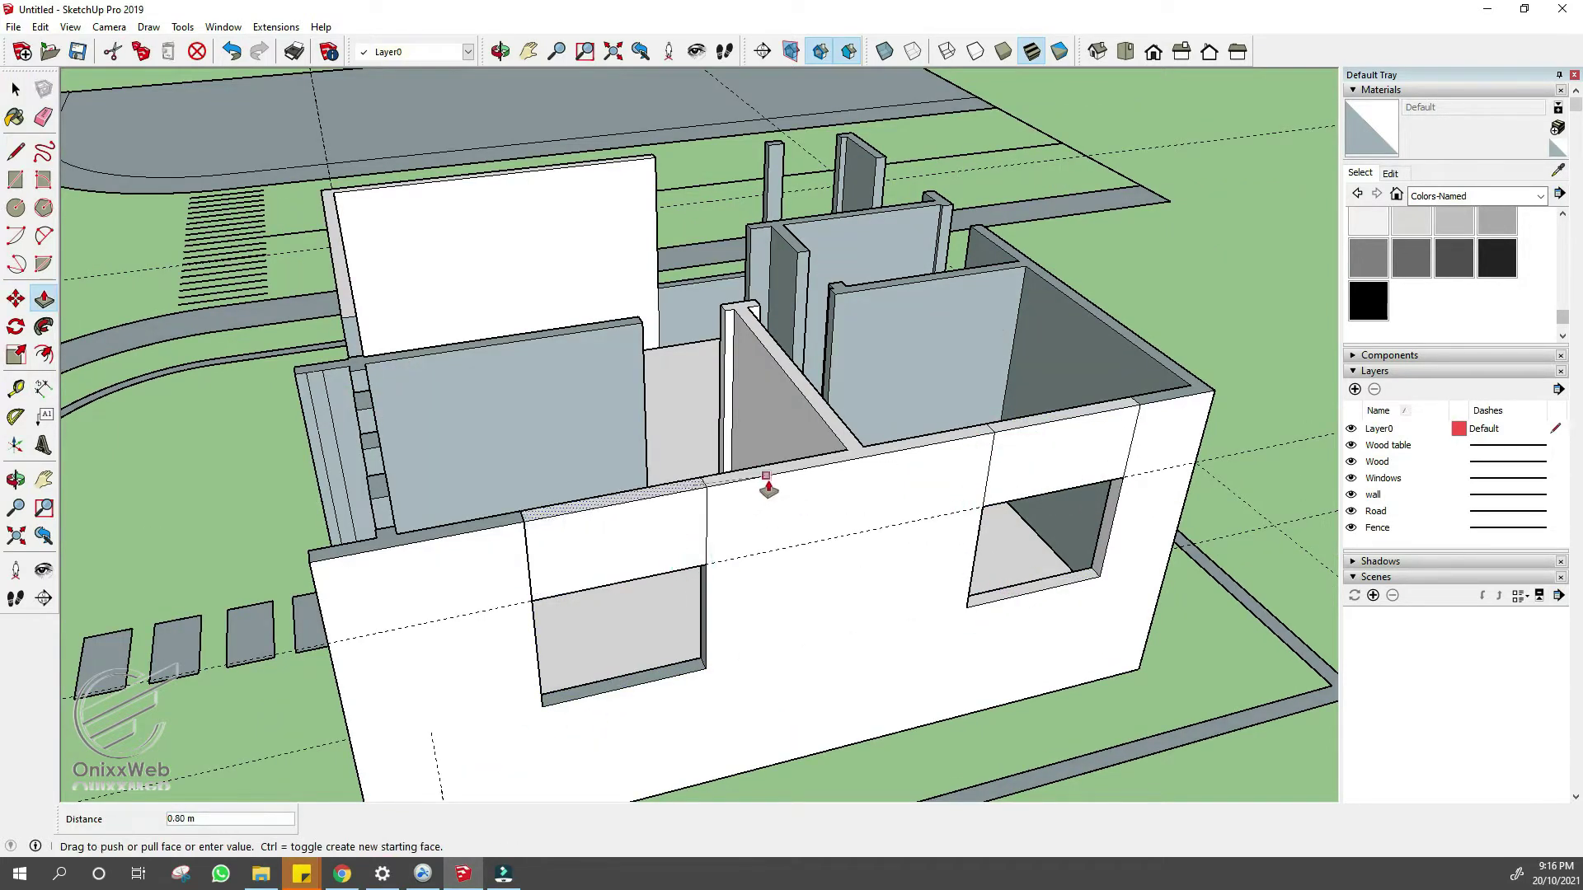
- Add a header over the opposite wall's window by copying its sill face to the guide and extruding it to the wall top
mouse_move(880, 443)
middle_down()
mouse_move(1035, 445)
mouse_move(682, 576)
middle_up()
click(1035, 445)
key(m)
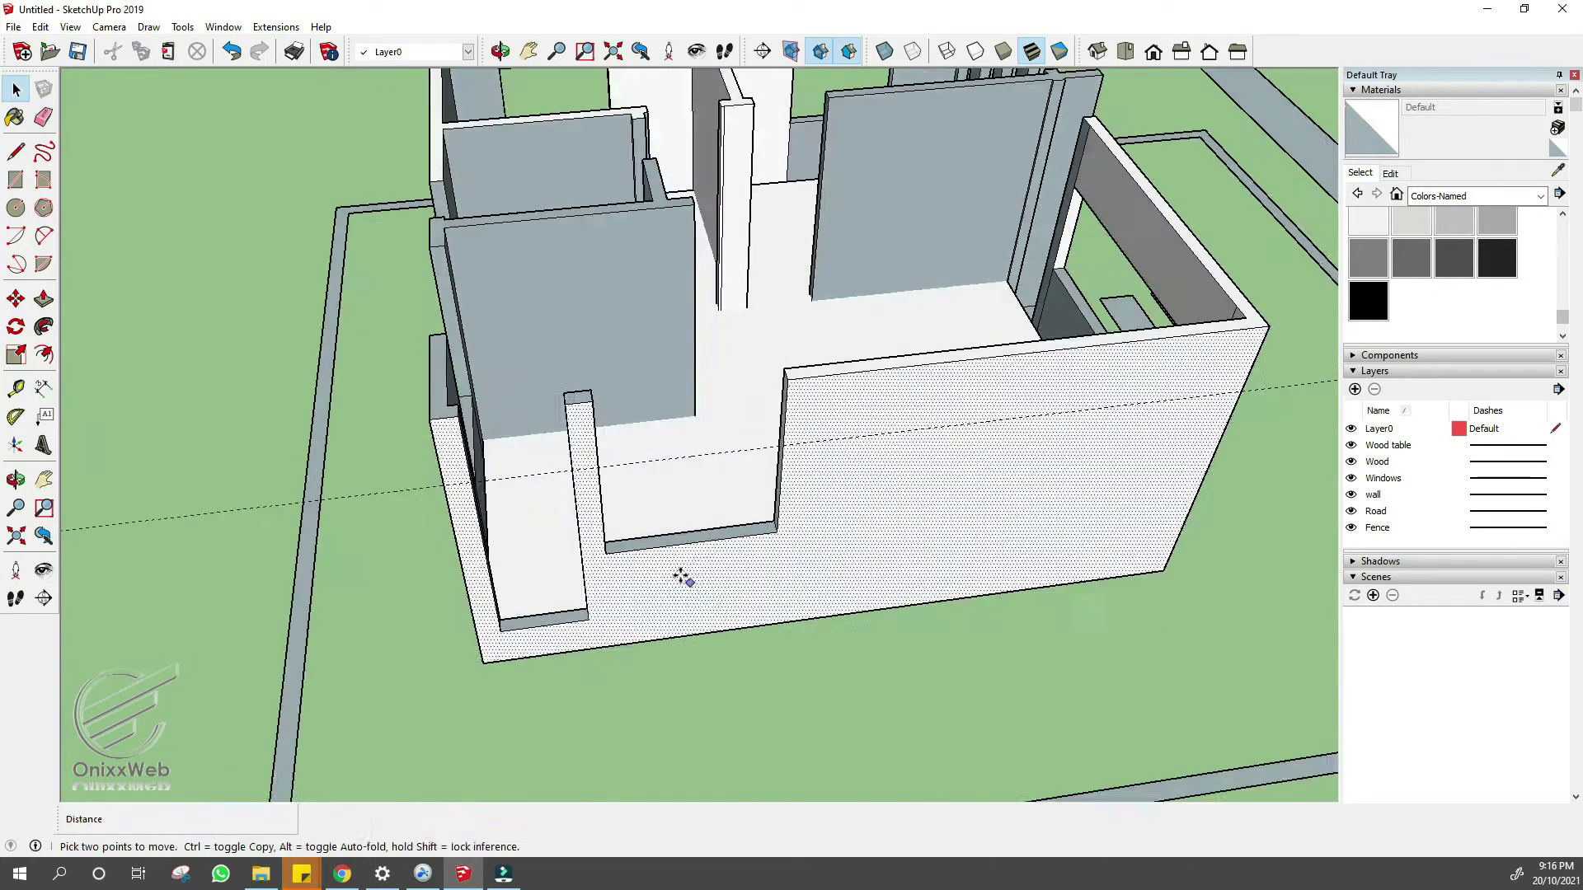
scroll(671, 561, up, 2)
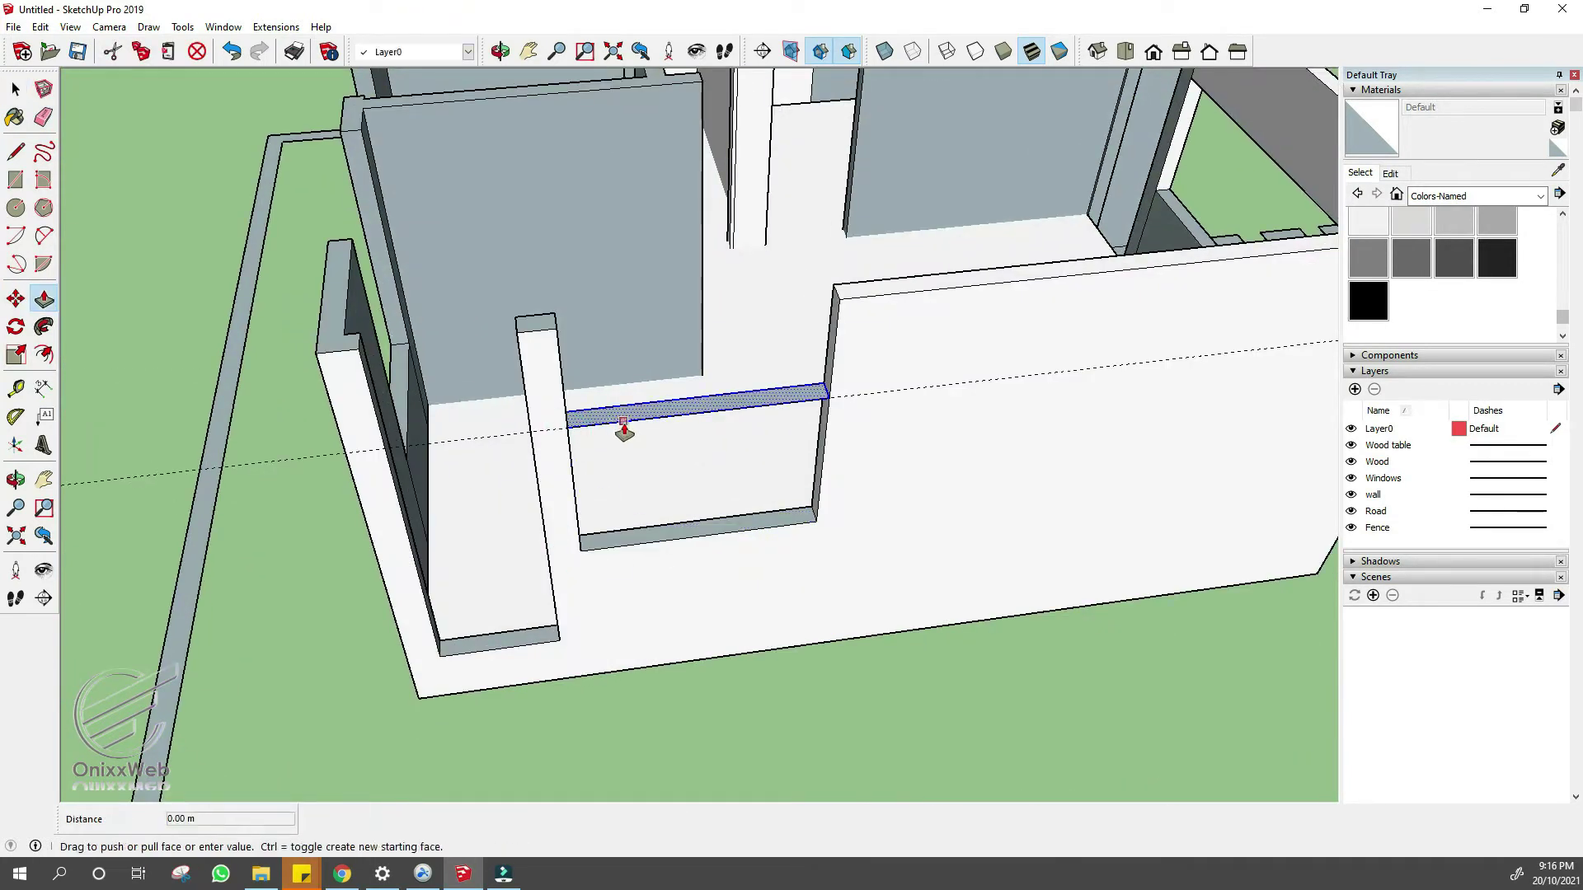
drag(624, 429, 825, 301)
key(e)
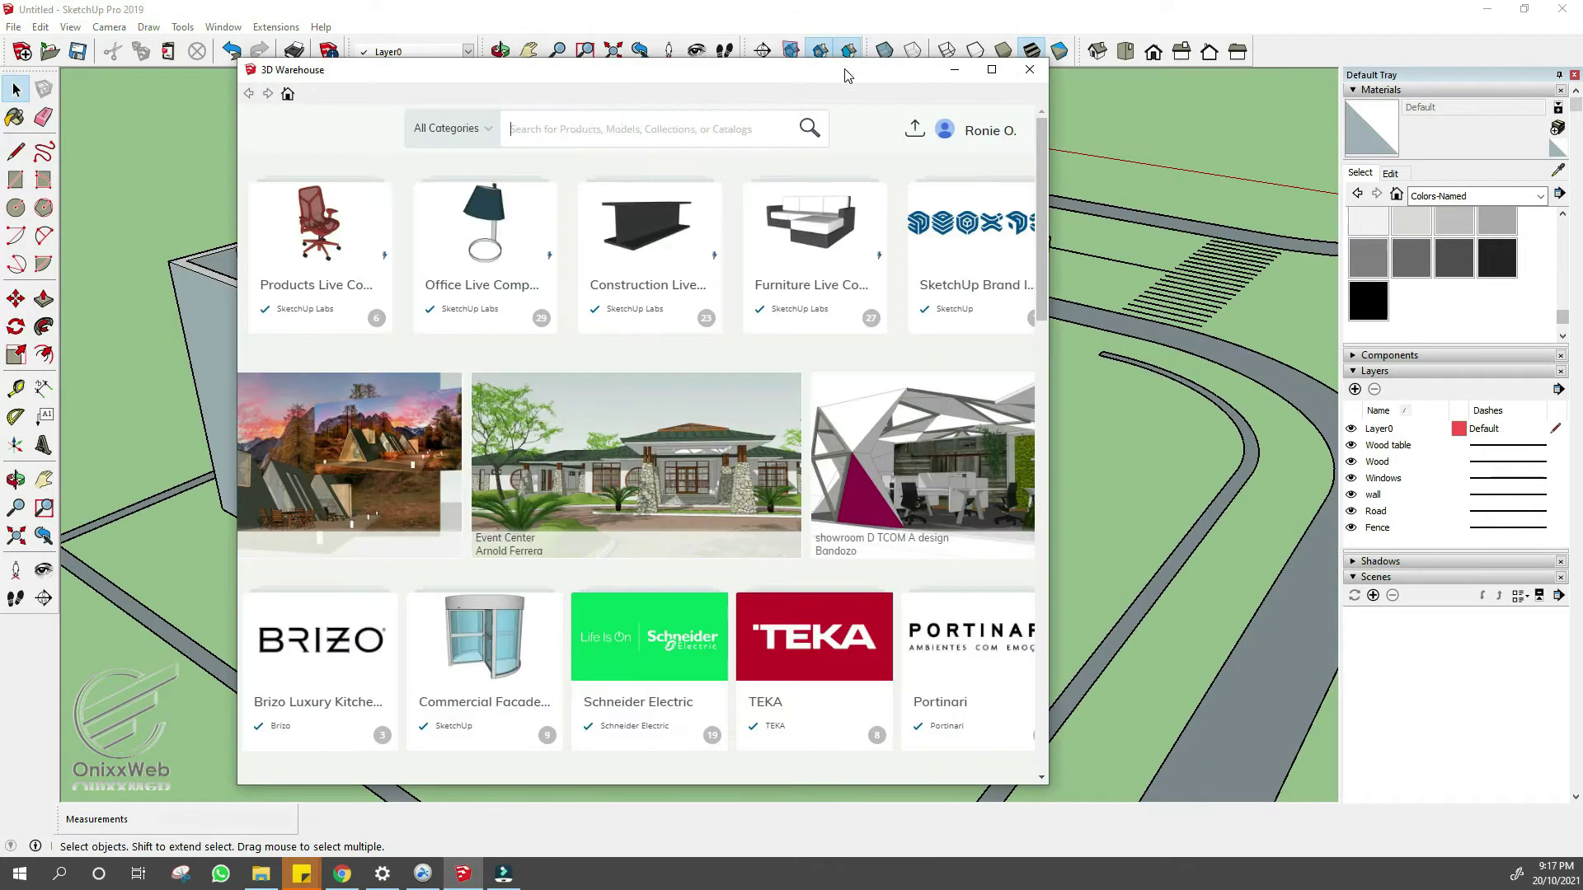
- Search 3D Warehouse for "door" and load a dark wooden glazed door into the model
text(door)
click(505, 206)
scroll(855, 483, down, 2)
click(826, 571)
click(594, 467)
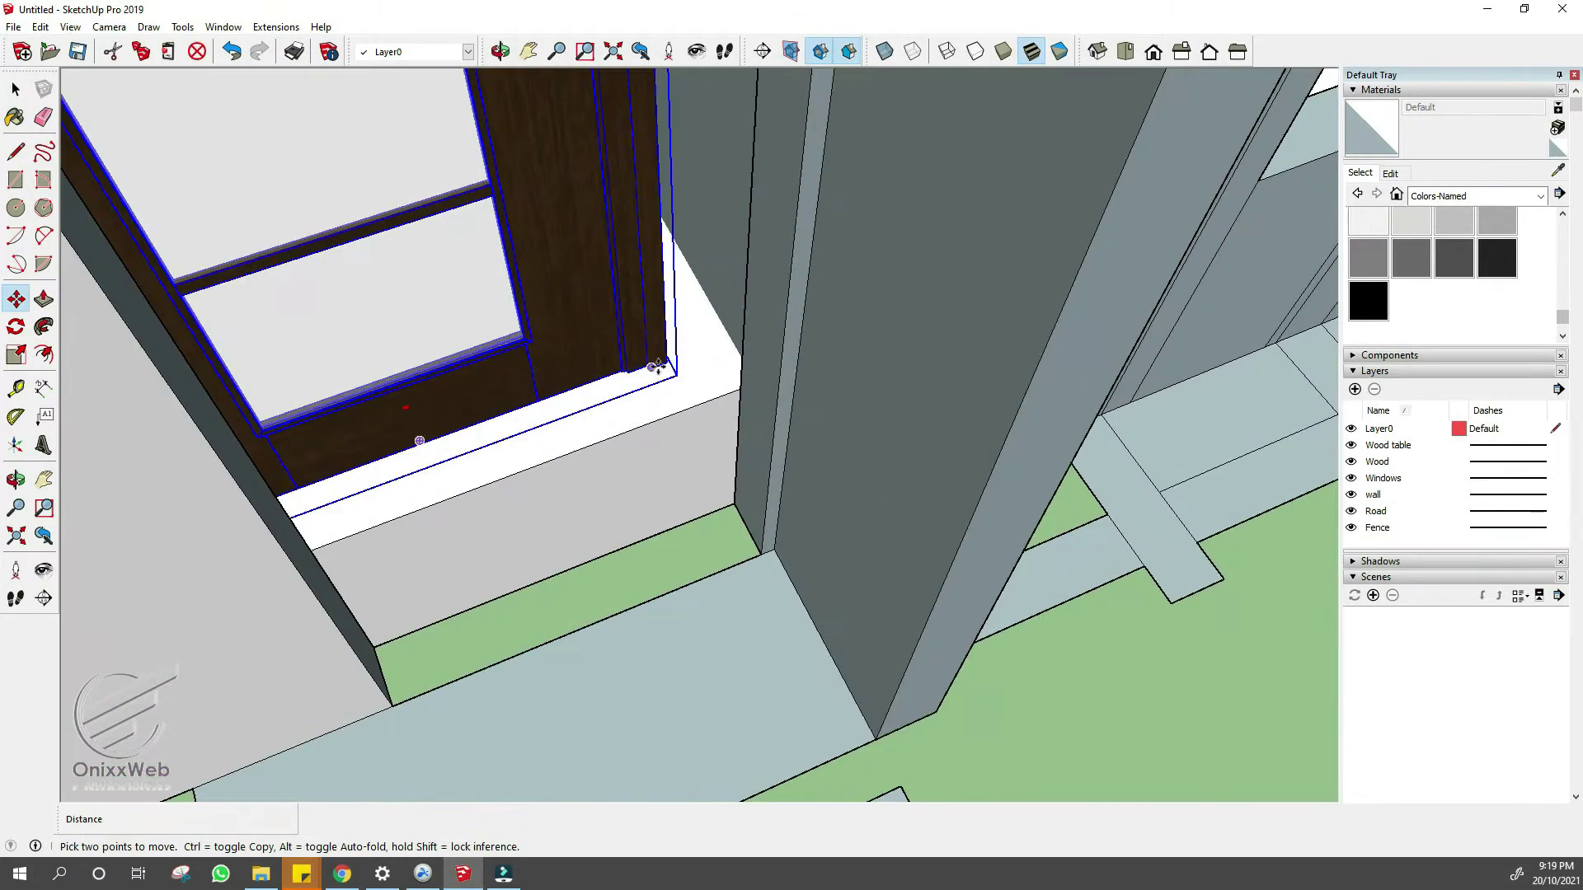
- Split the entrance jamb's end face at floor level with a line and extrude the lower part across beneath the door
click(657, 365)
key(space)
click(761, 504)
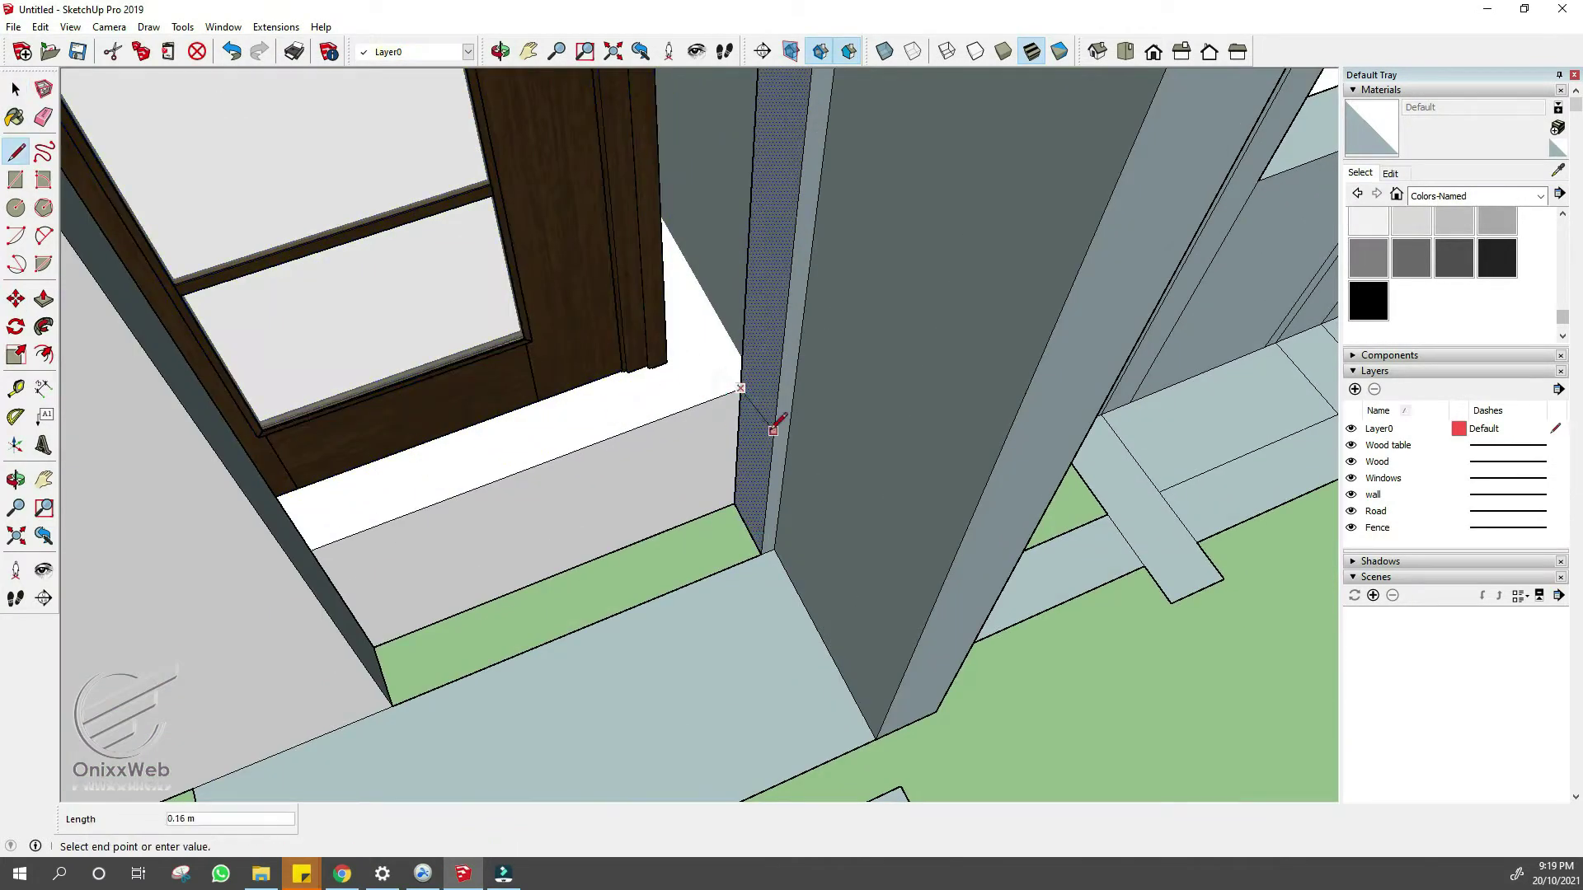
key(p)
mouse_move(308, 522)
middle_down()
mouse_move(636, 424)
mouse_move(770, 473)
mouse_move(727, 280)
middle_up()
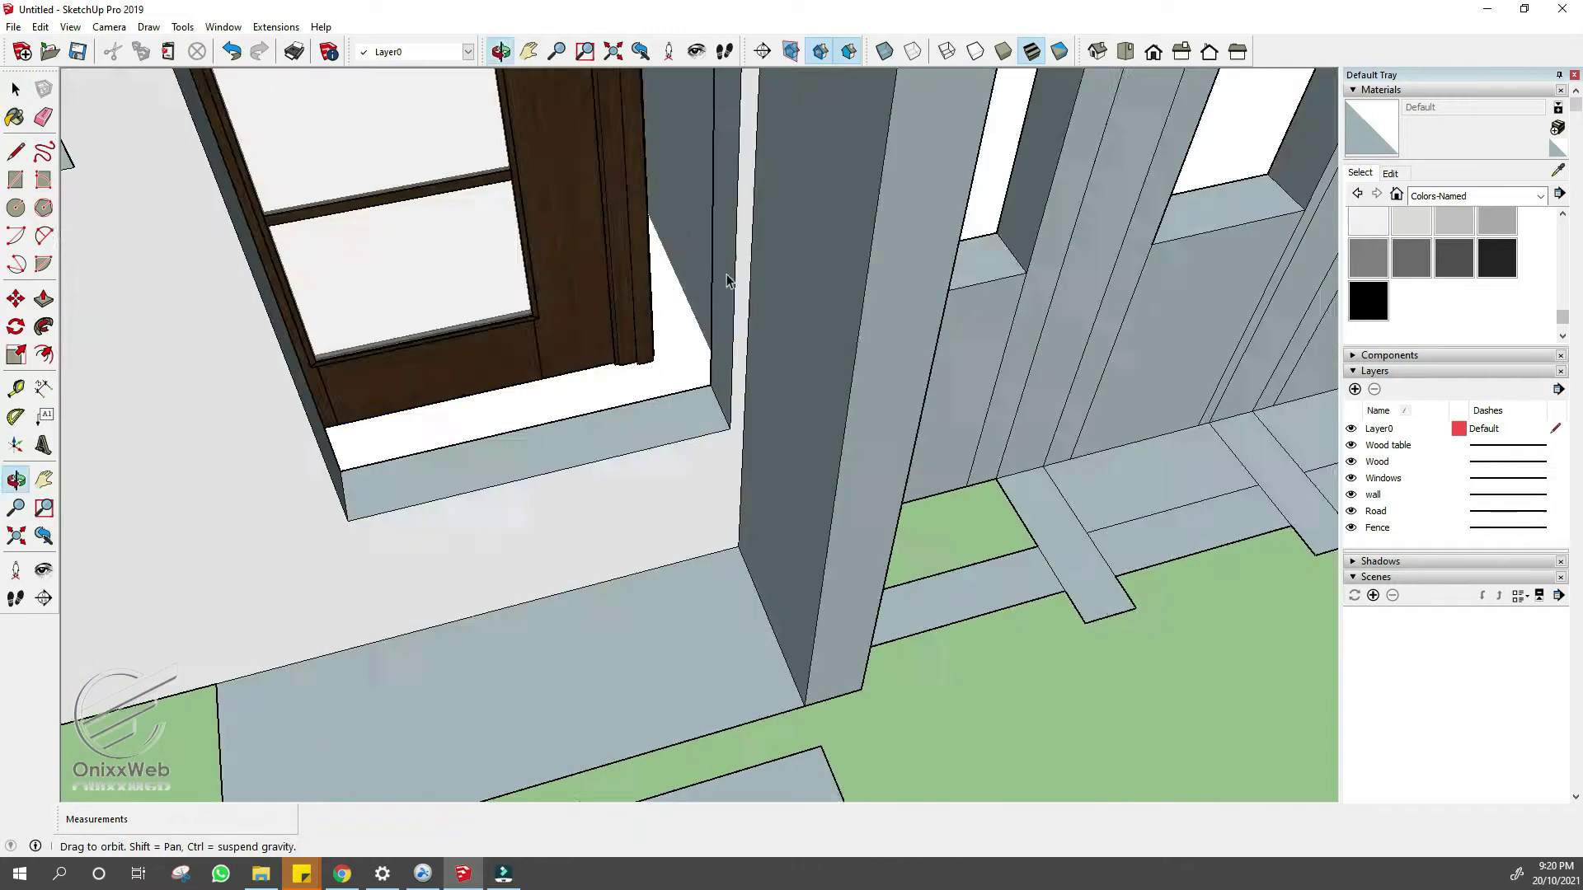
- Move the glazed entrance door forward to the outer edge of its threshold
click(641, 350)
key(m)
click(664, 369)
click(779, 466)
key(space)
- Copy the threshold face to the top of the entrance door and extrude it up to the wall top
scroll(593, 516, up, 2)
click(593, 516)
key(m)
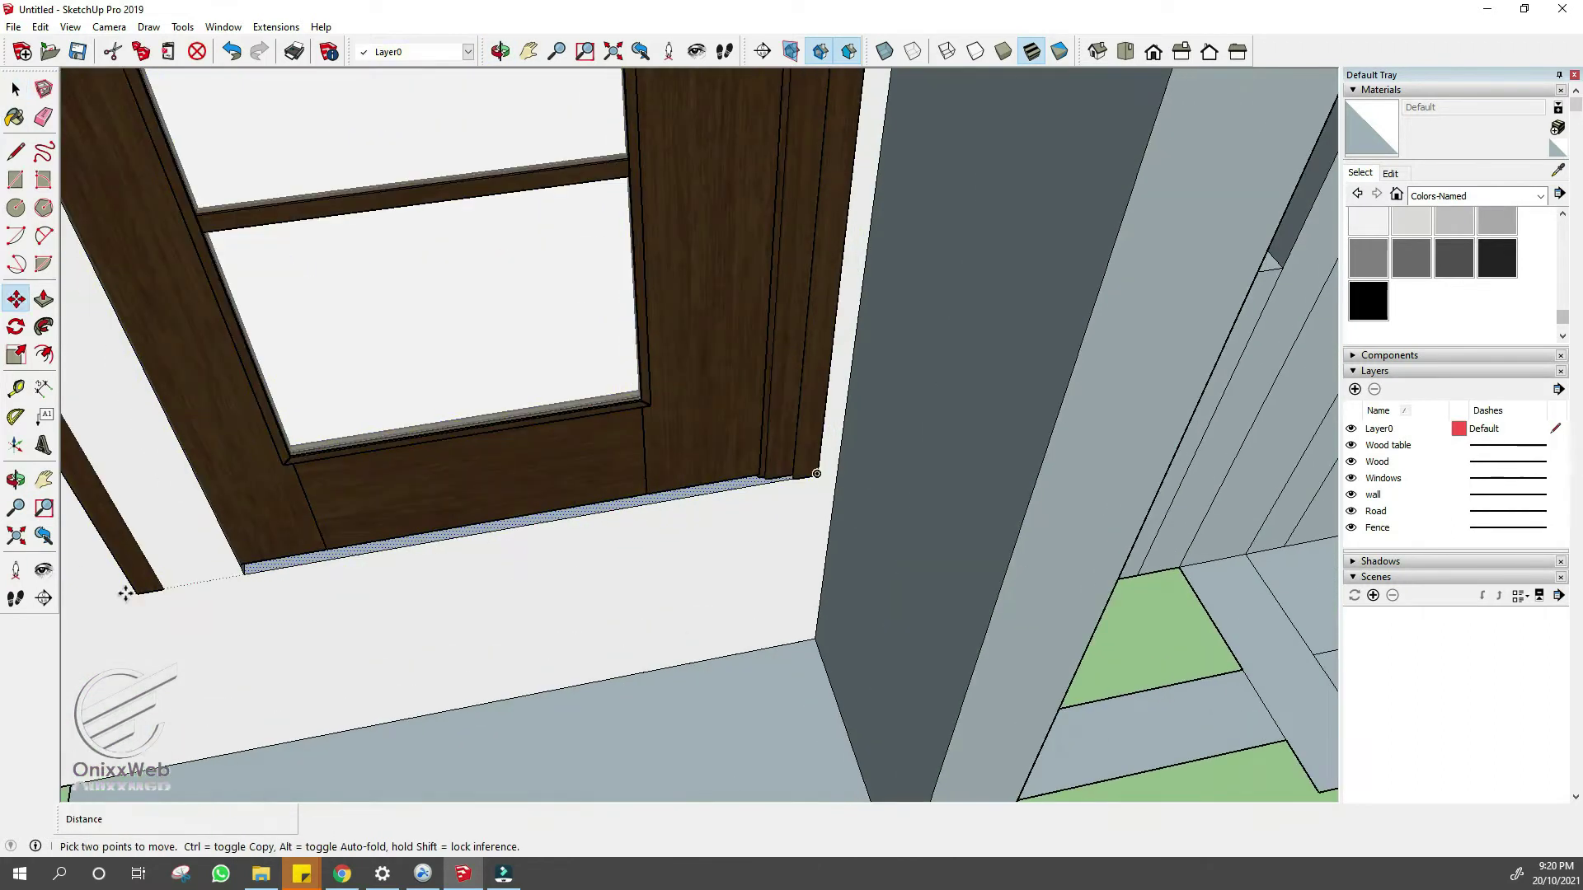
key(ctrl)
click(244, 574)
scroll(533, 629, down, 5)
scroll(277, 200, up, 5)
click(274, 177)
key(space)
double_click(323, 154)
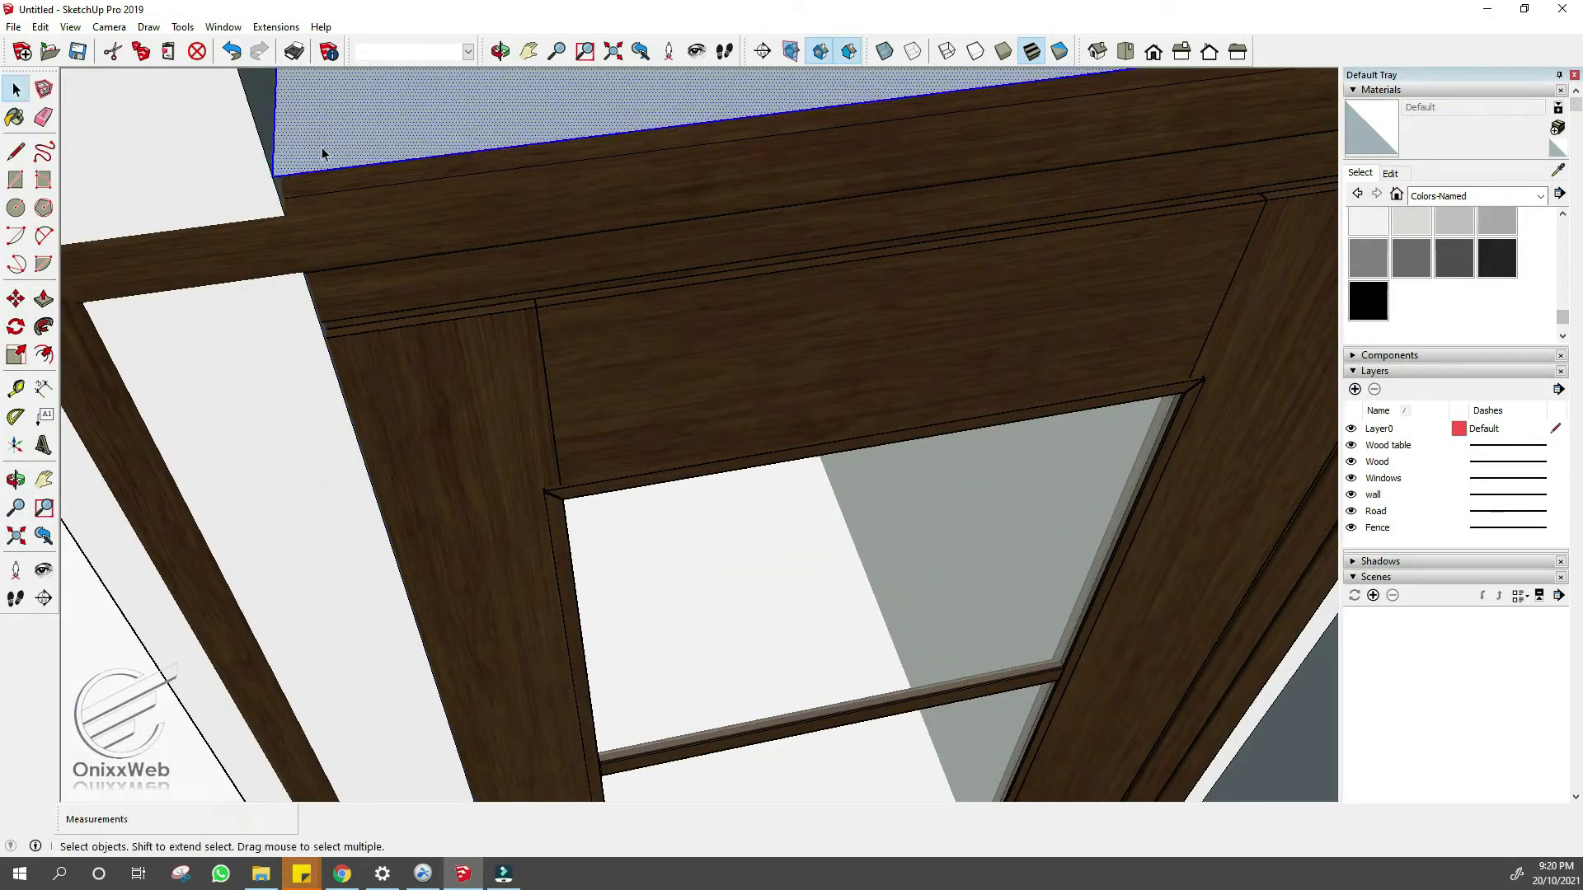
key(p)
scroll(247, 244, down, 8)
middle_drag(248, 243, 326, 244)
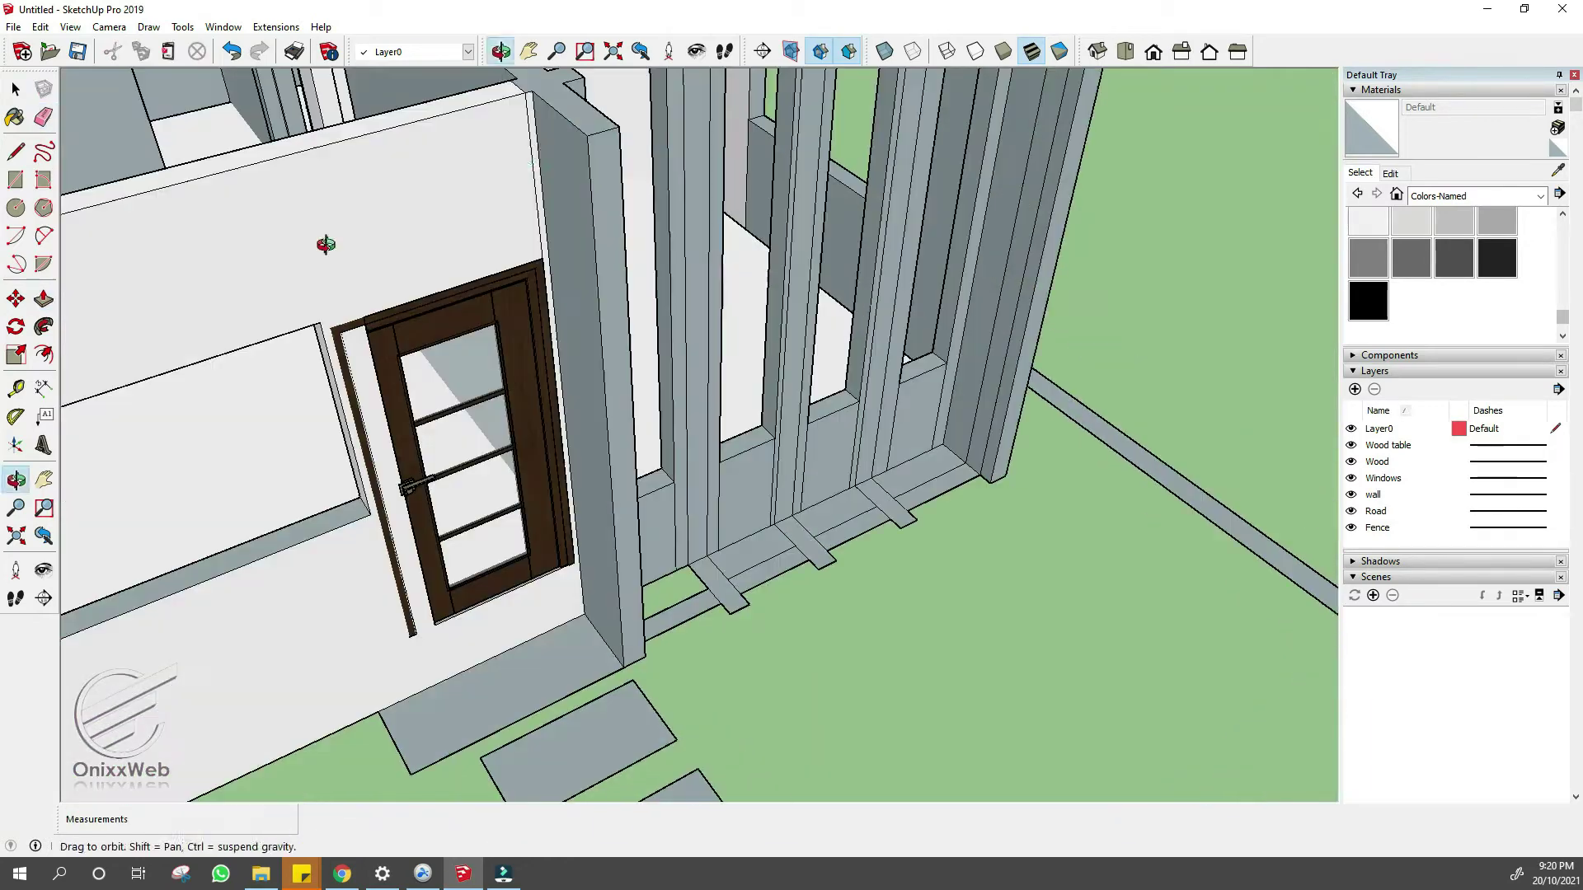
- Adjust the wall faces beside the entrance door with Move and Push/Pull to fit the door frame
scroll(420, 548, up, 4)
scroll(898, 523, down, 3)
scroll(338, 378, up, 6)
click(338, 379)
click(243, 349)
middle_drag(243, 348, 1074, 527)
key(space)
click(936, 424)
key(m)
scroll(912, 442, up, 6)
middle_drag(841, 420, 725, 407)
key(p)
scroll(725, 406, down, 3)
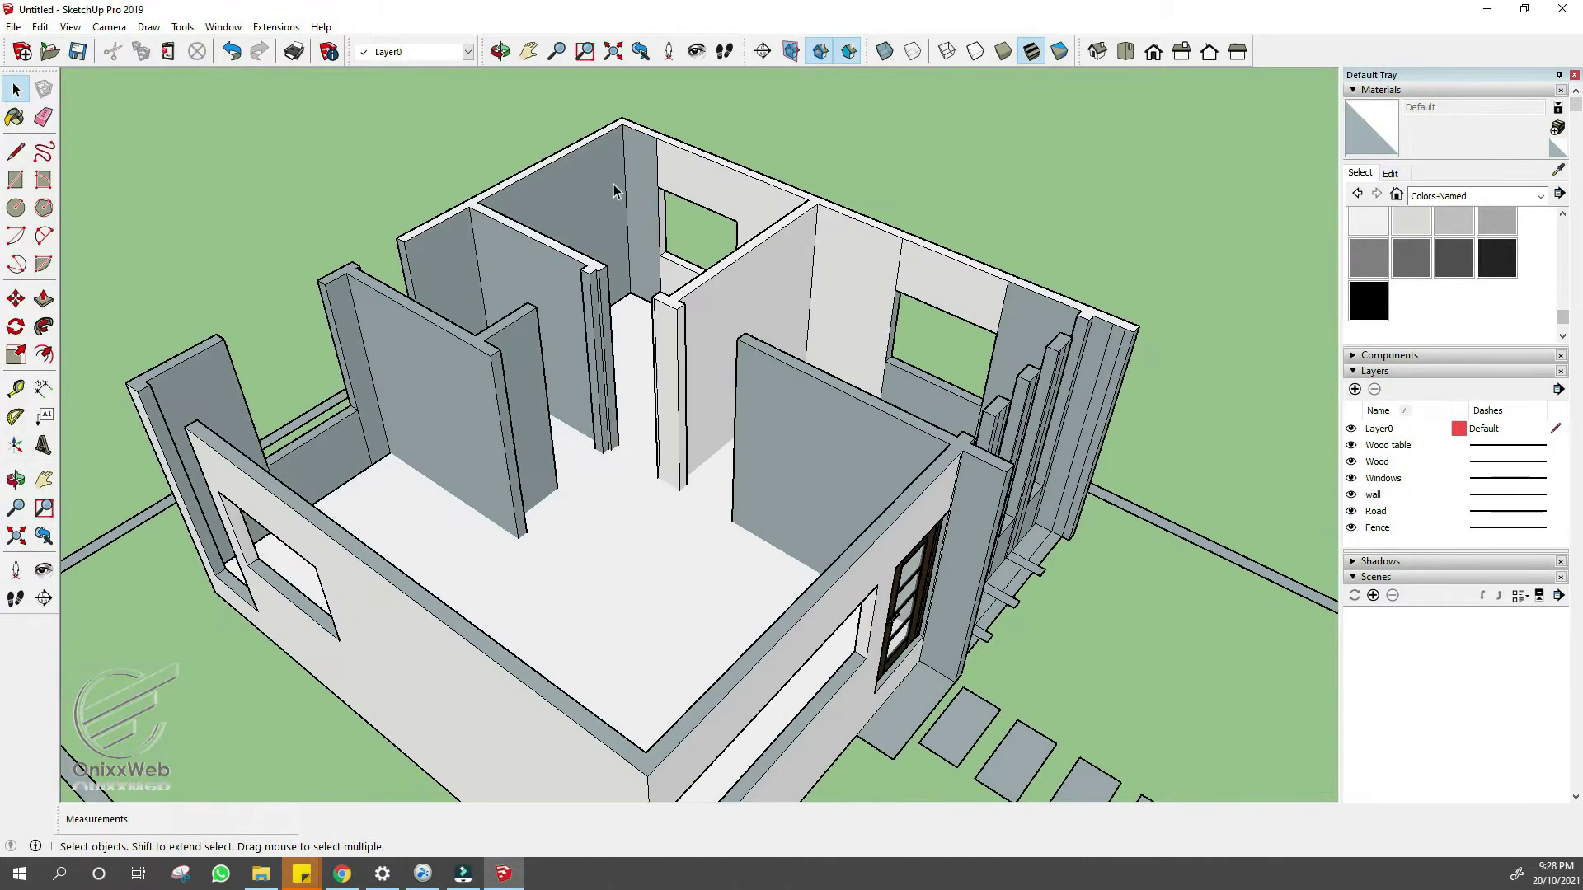
- Load a plain wooden door from the 3D Warehouse doors results and place it in the gap between the interior walls
click(223, 26)
click(294, 157)
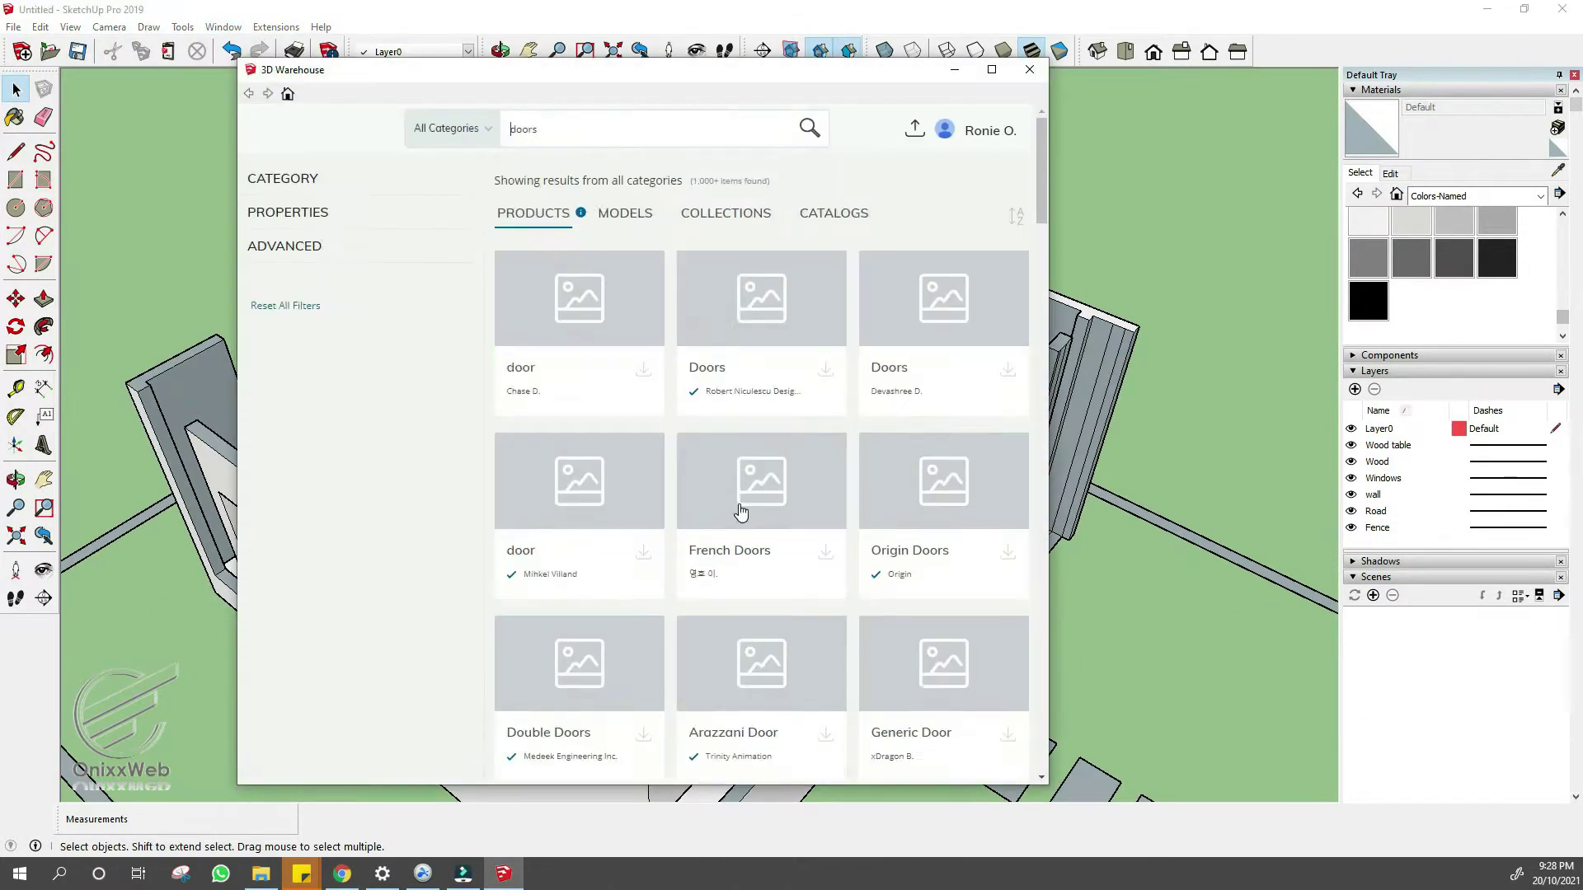
scroll(725, 502, down, 8)
click(623, 376)
click(773, 462)
click(597, 464)
click(729, 518)
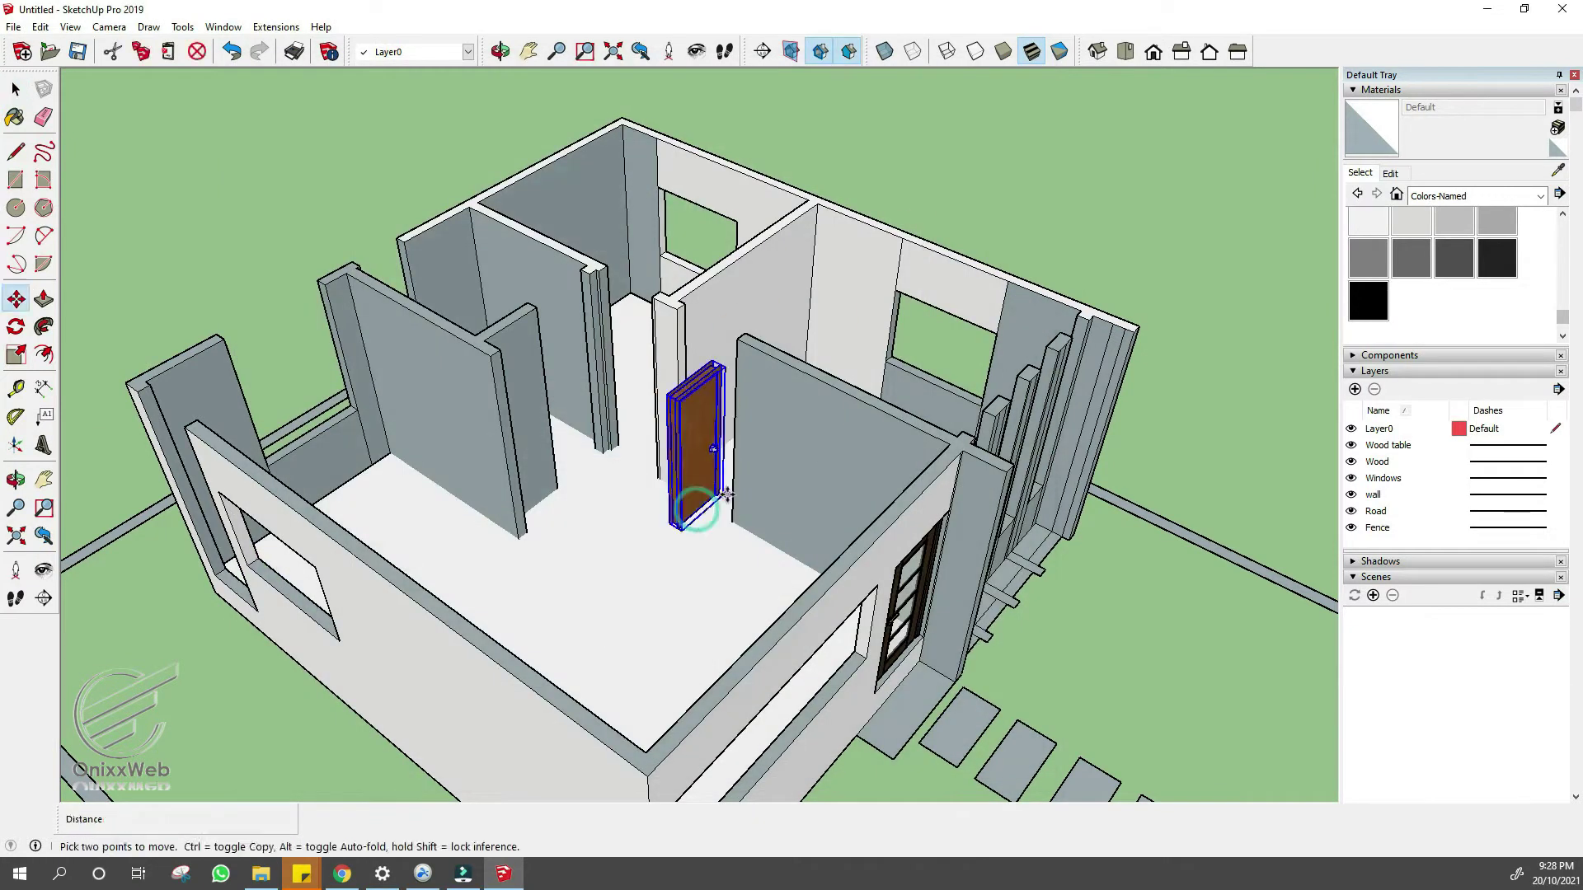
- Extend the partition wall's end to the plain wooden door's frame and close the wall above the door
scroll(766, 495, up, 5)
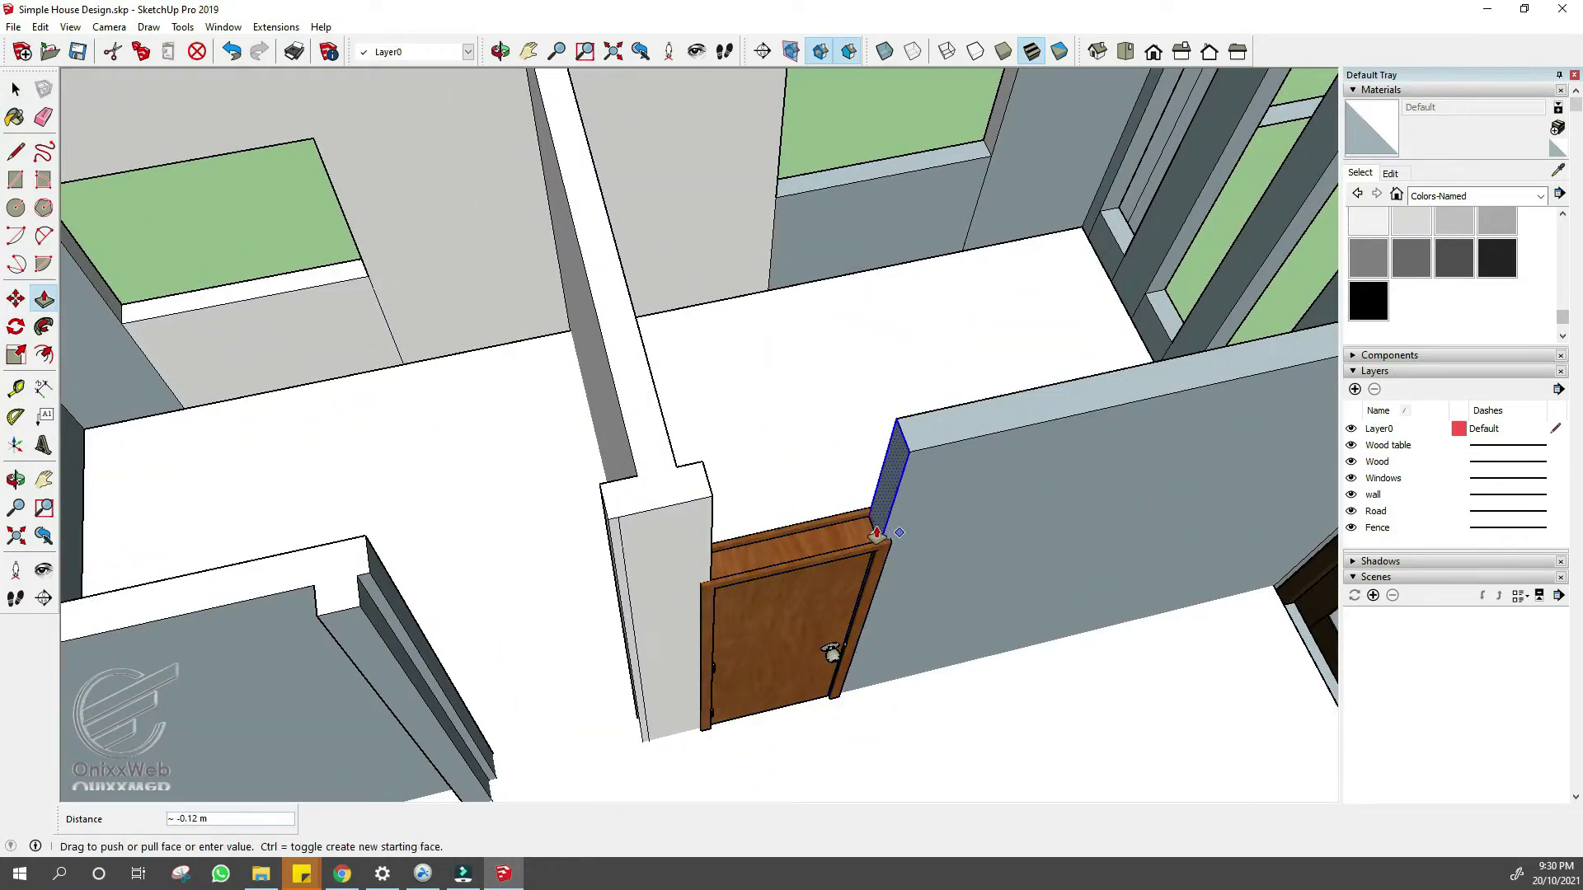
scroll(876, 534, up, 5)
key(space)
key(l)
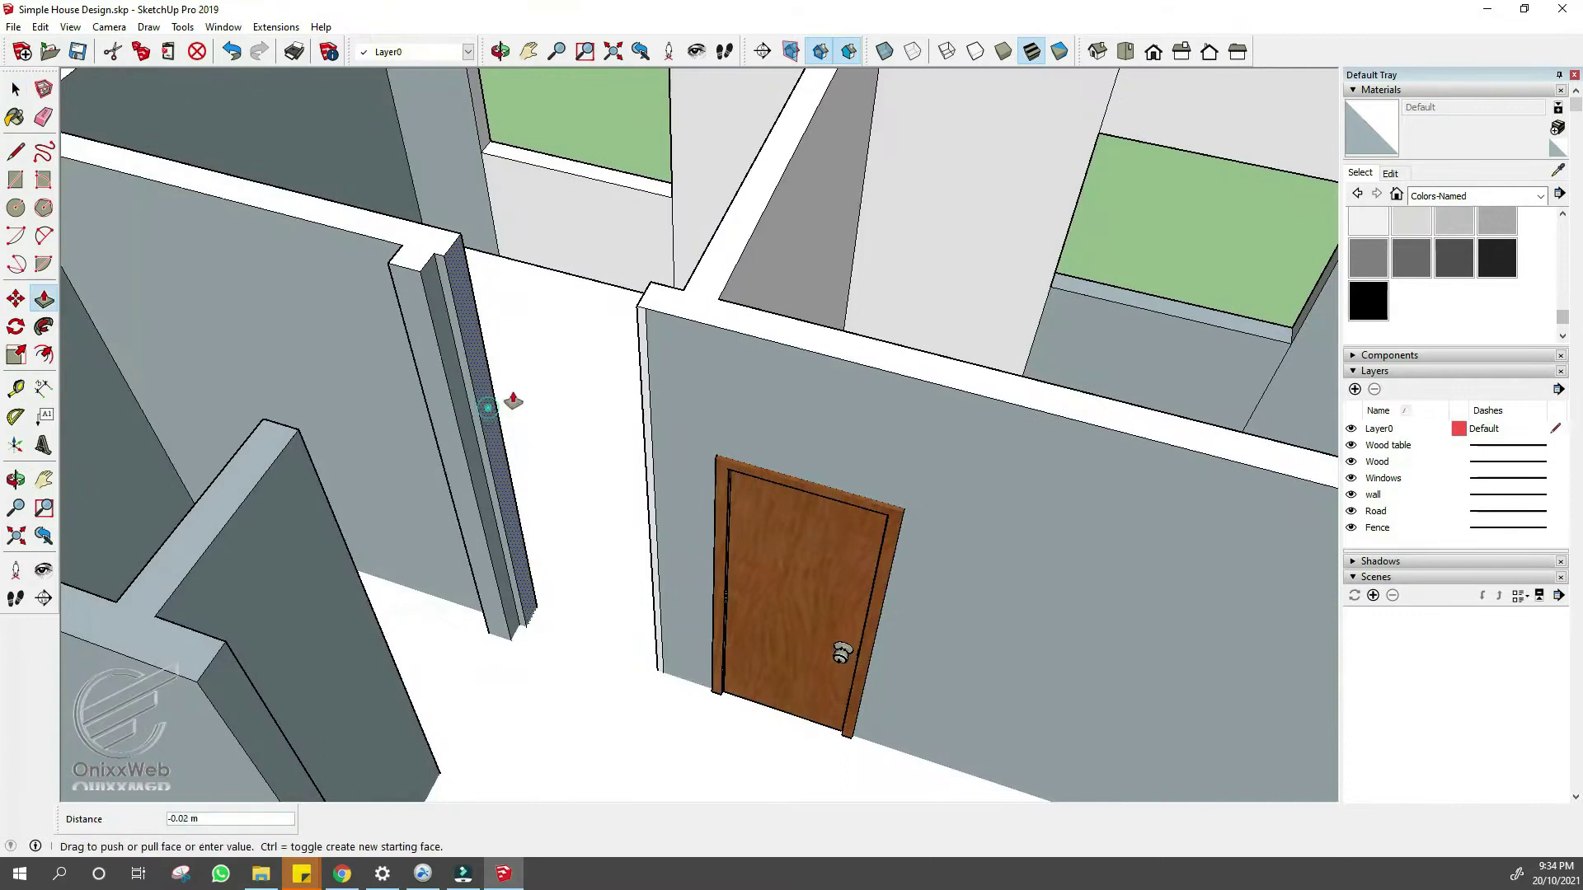
- Extend the interior wall's end face across the open gap to the door's wall and erase the seam lines
drag(472, 399, 641, 314)
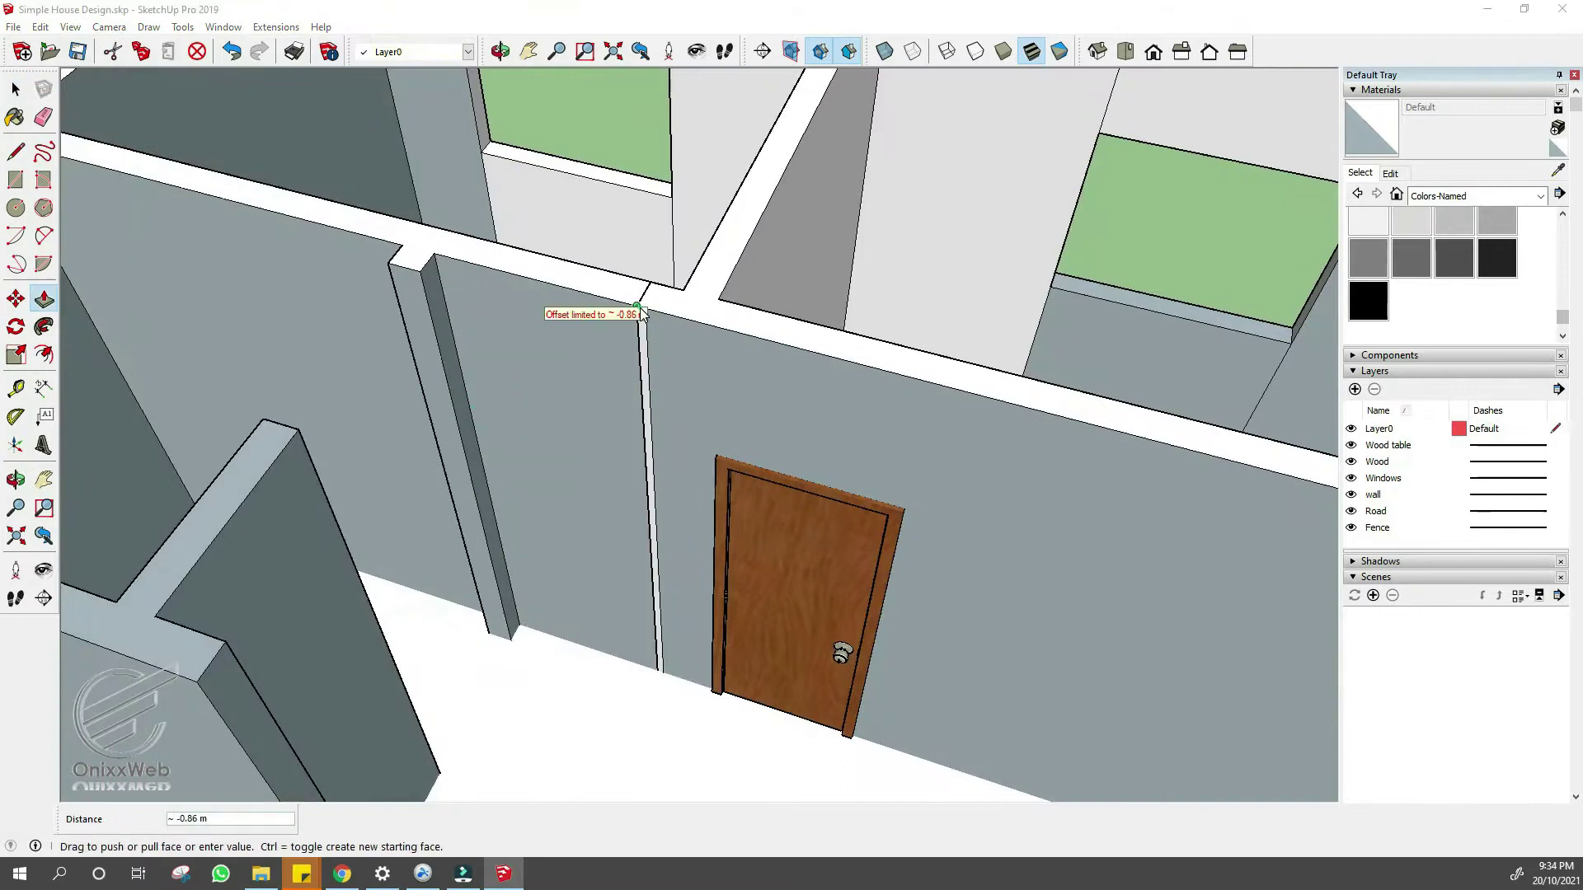
click(657, 505)
middle_drag(657, 505, 684, 522)
key(e)
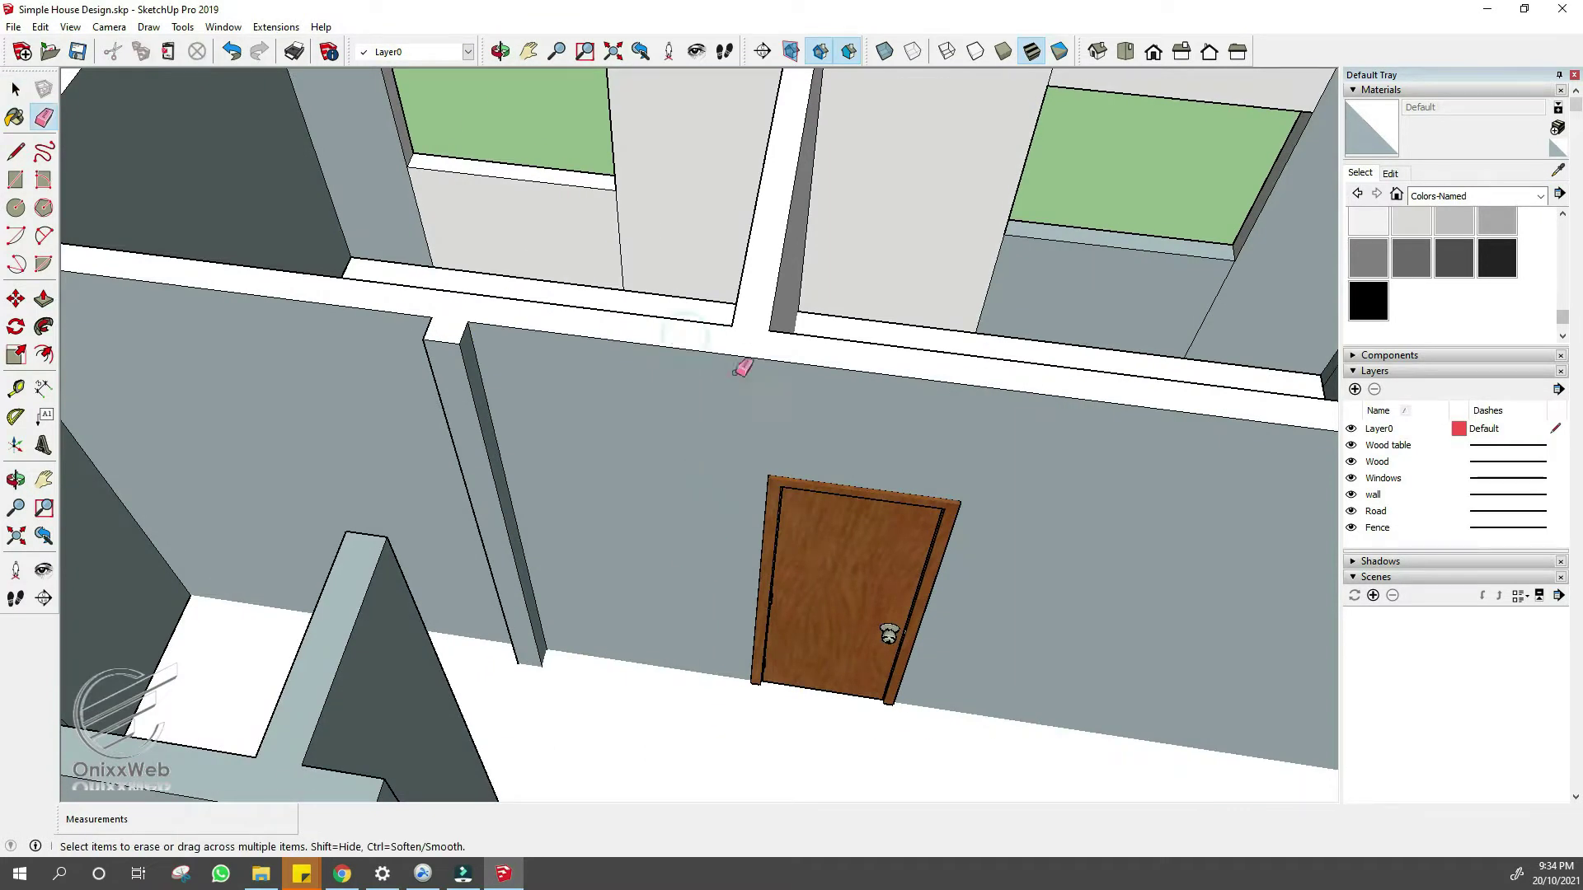
- Place a copy of the plain wooden door in the closed wall section beside the first one
click(551, 657)
scroll(552, 657, up, 5)
middle_drag(700, 431, 755, 425)
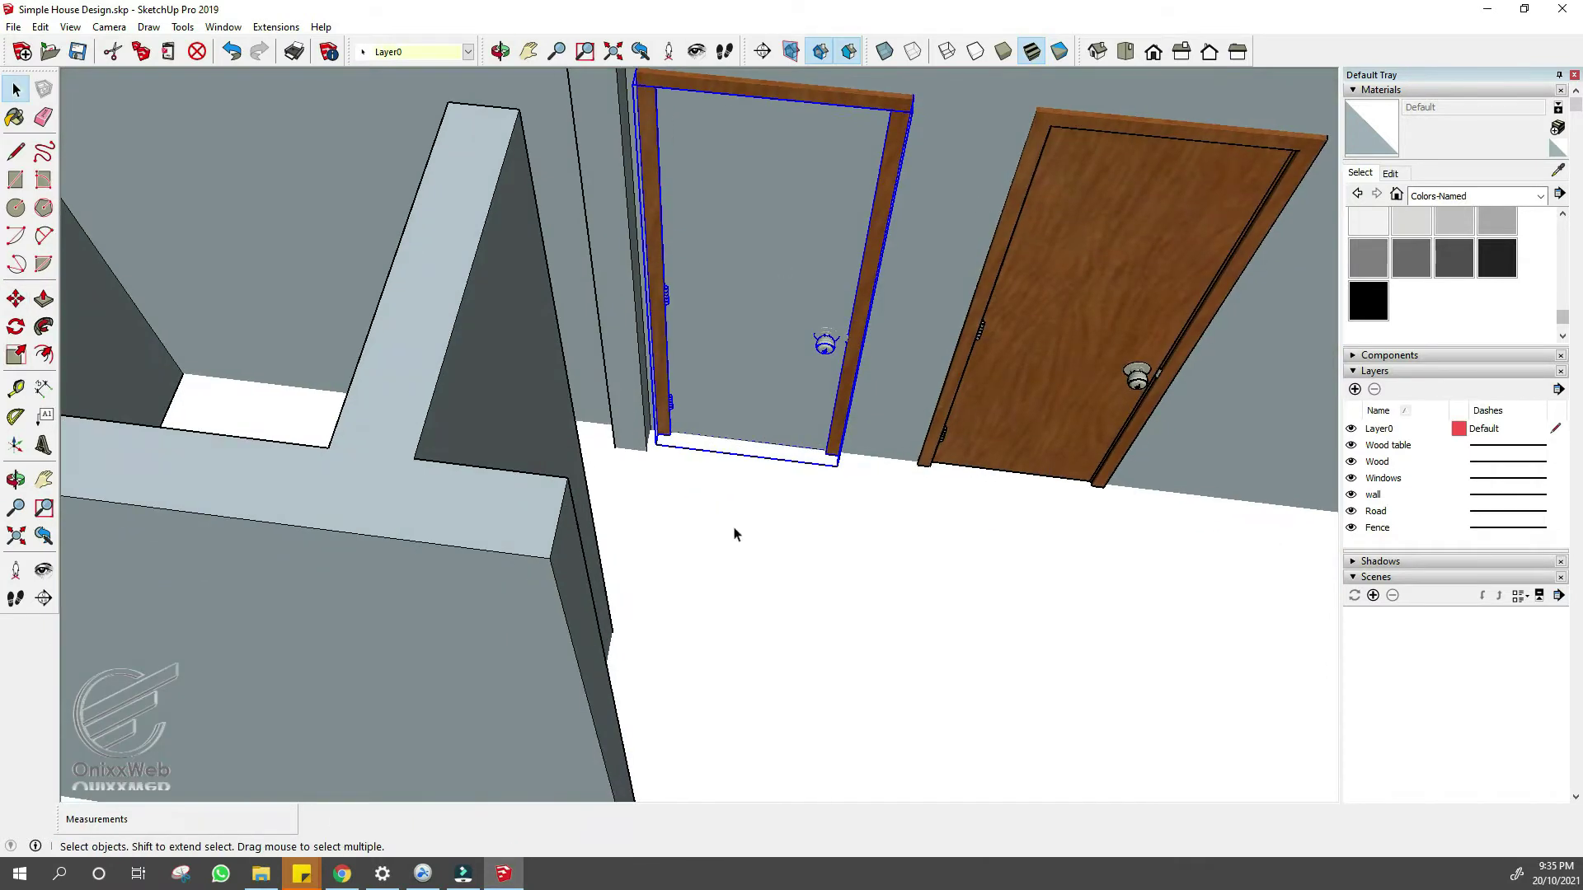
scroll(735, 531, down, 2)
- Draw a rectangle on the wall inside the copied door's frame and push it 0.15 m through the wall
click(771, 210)
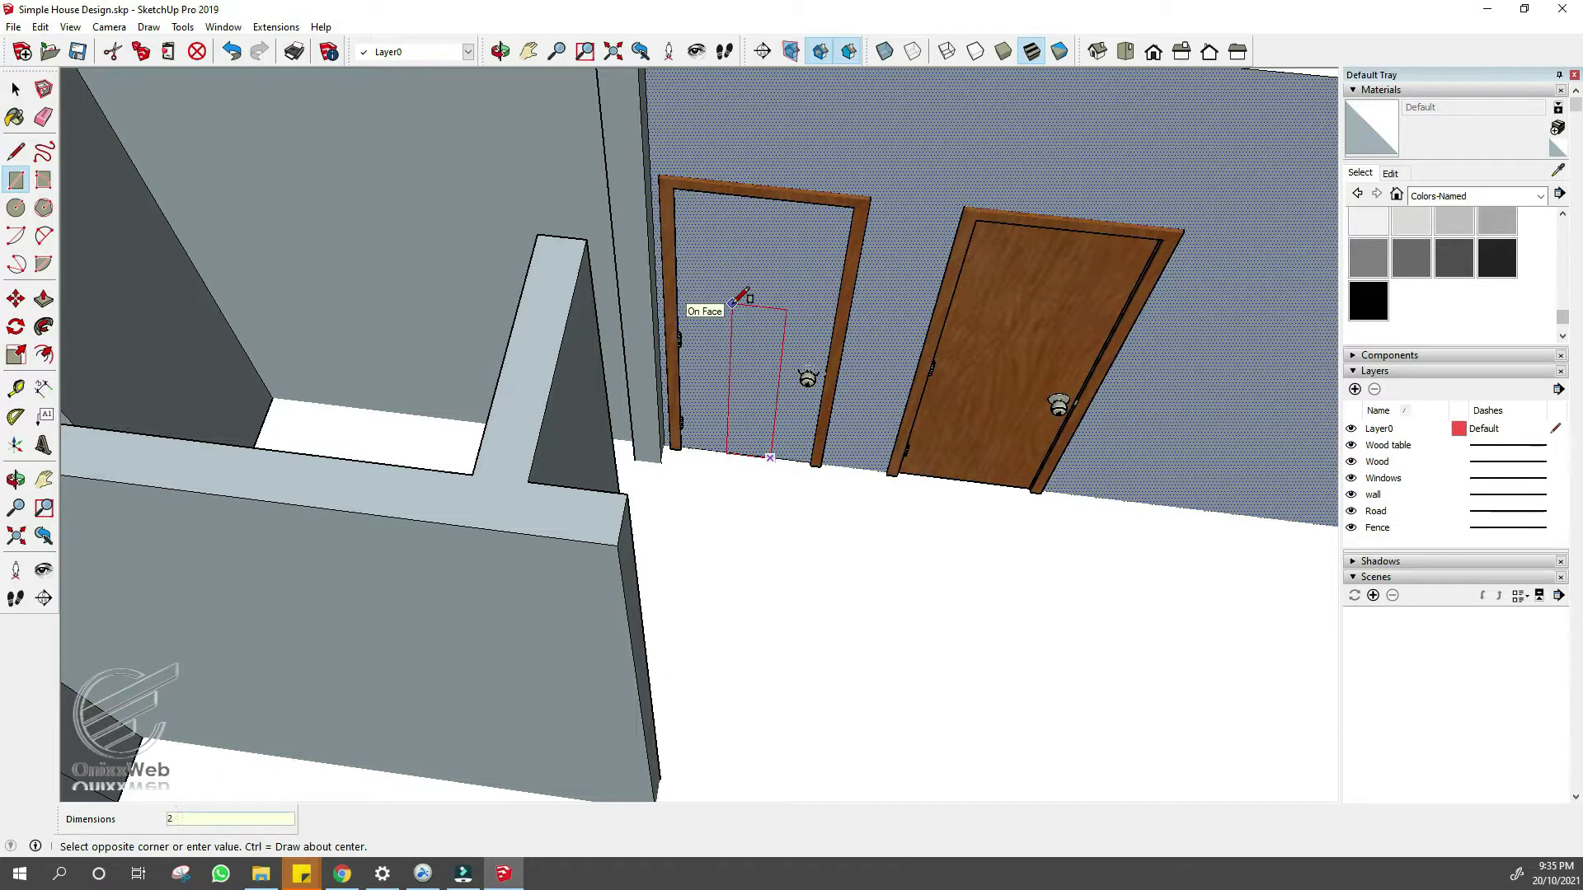
key(space)
middle_drag(734, 303, 660, 385)
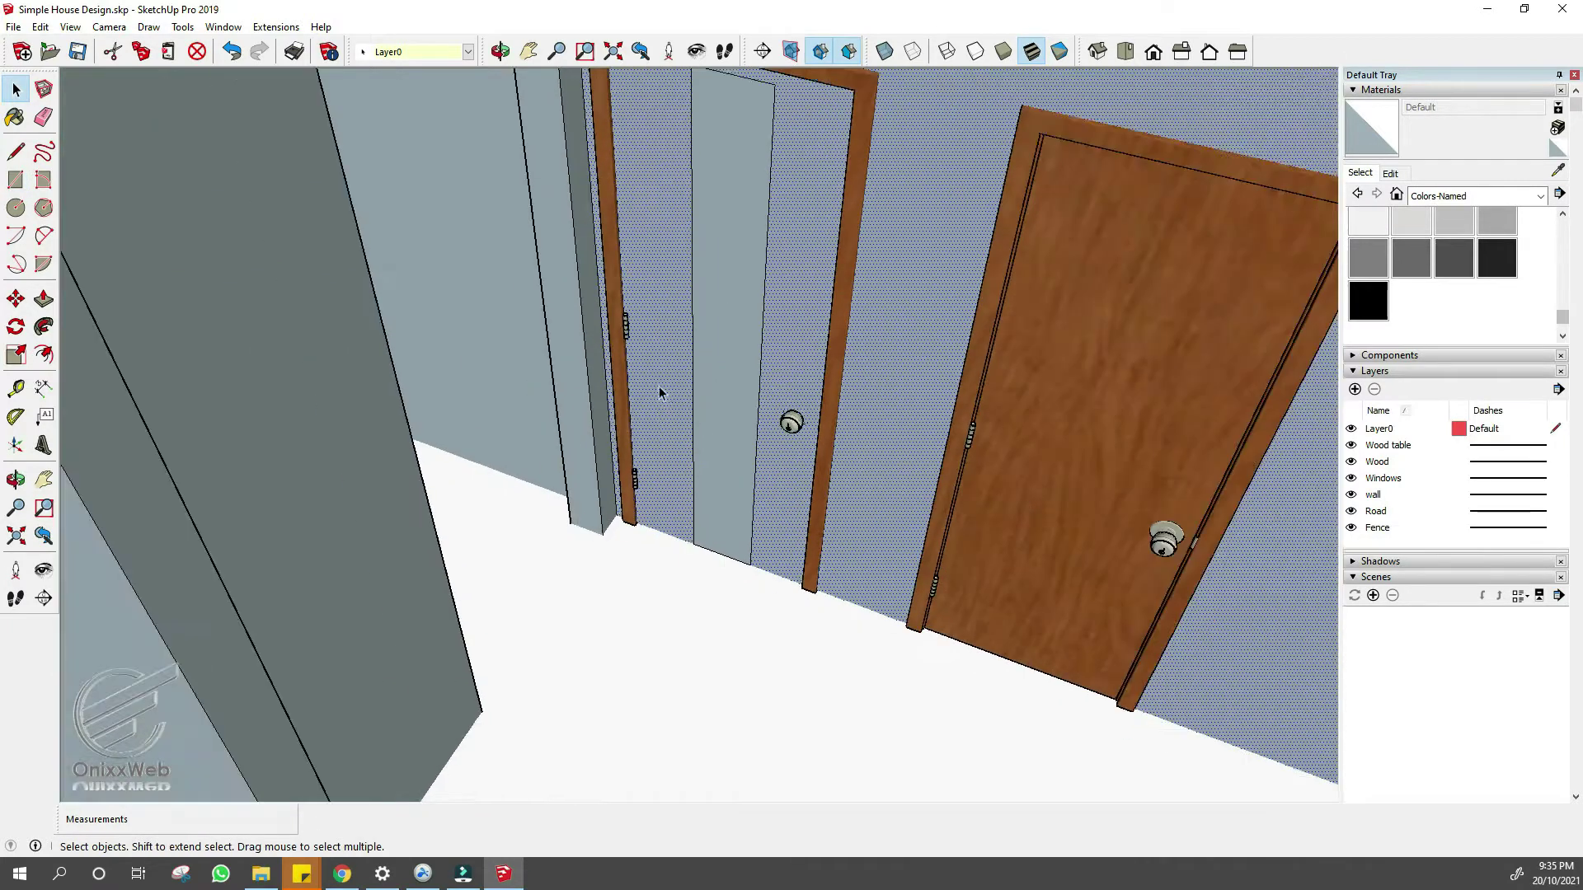
scroll(722, 358, up, 2)
click(722, 359)
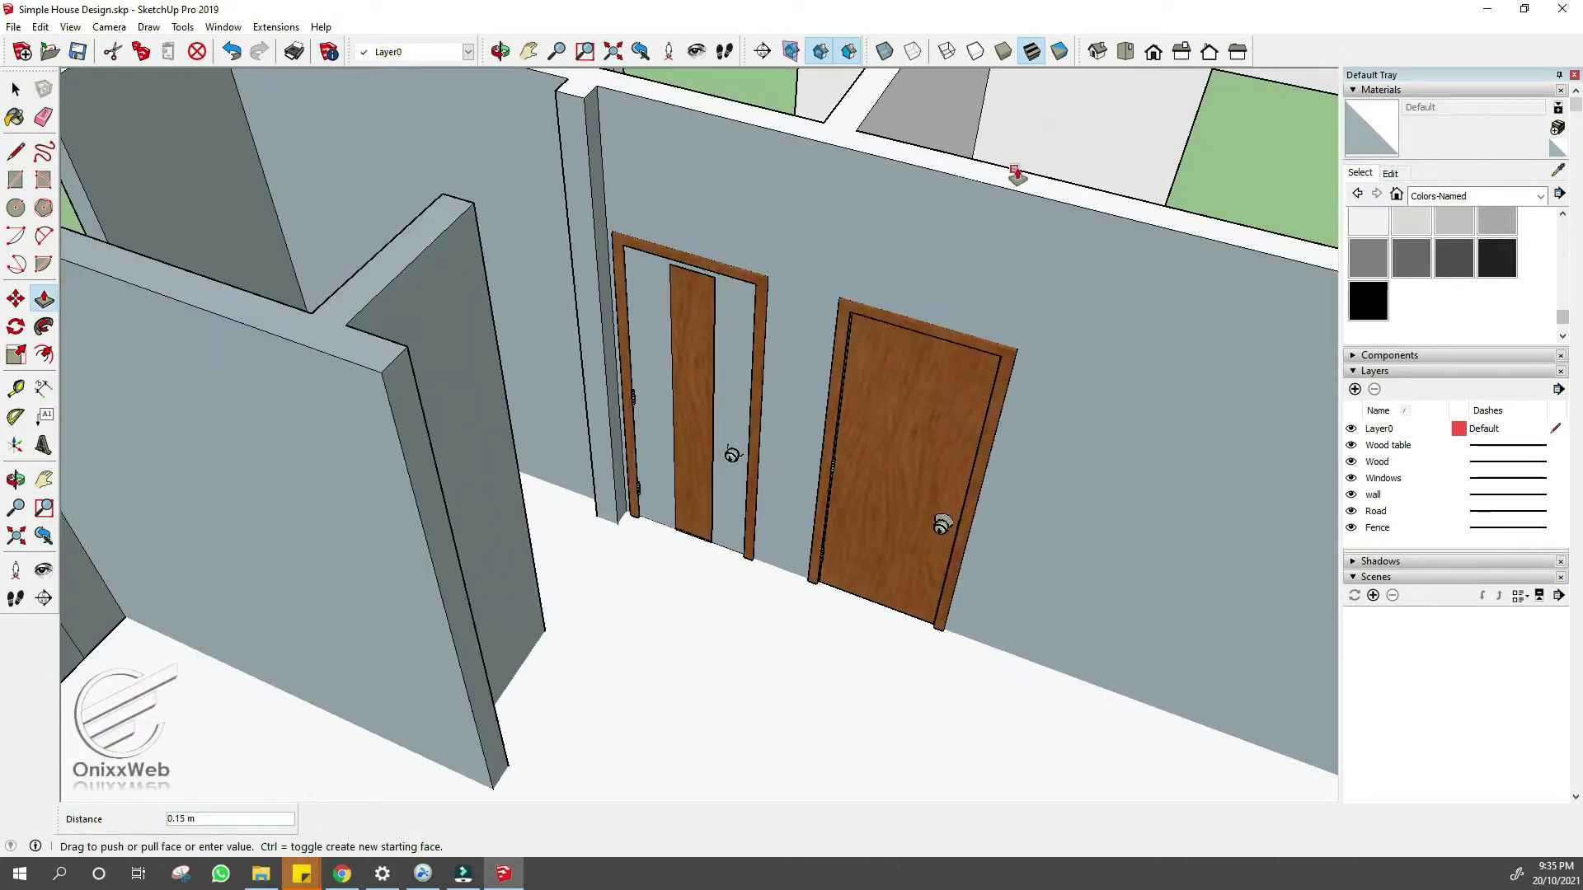
click(1014, 173)
- Enlarge the cut-out with Push/Pull until its top and sides meet the copied door's frame
scroll(689, 375, up, 4)
mouse_move(689, 371)
middle_down()
mouse_move(697, 49)
mouse_move(701, 355)
middle_up()
middle_drag(703, 547, 663, 248)
scroll(624, 729, down, 3)
scroll(624, 729, up, 3)
middle_drag(717, 724, 653, 439)
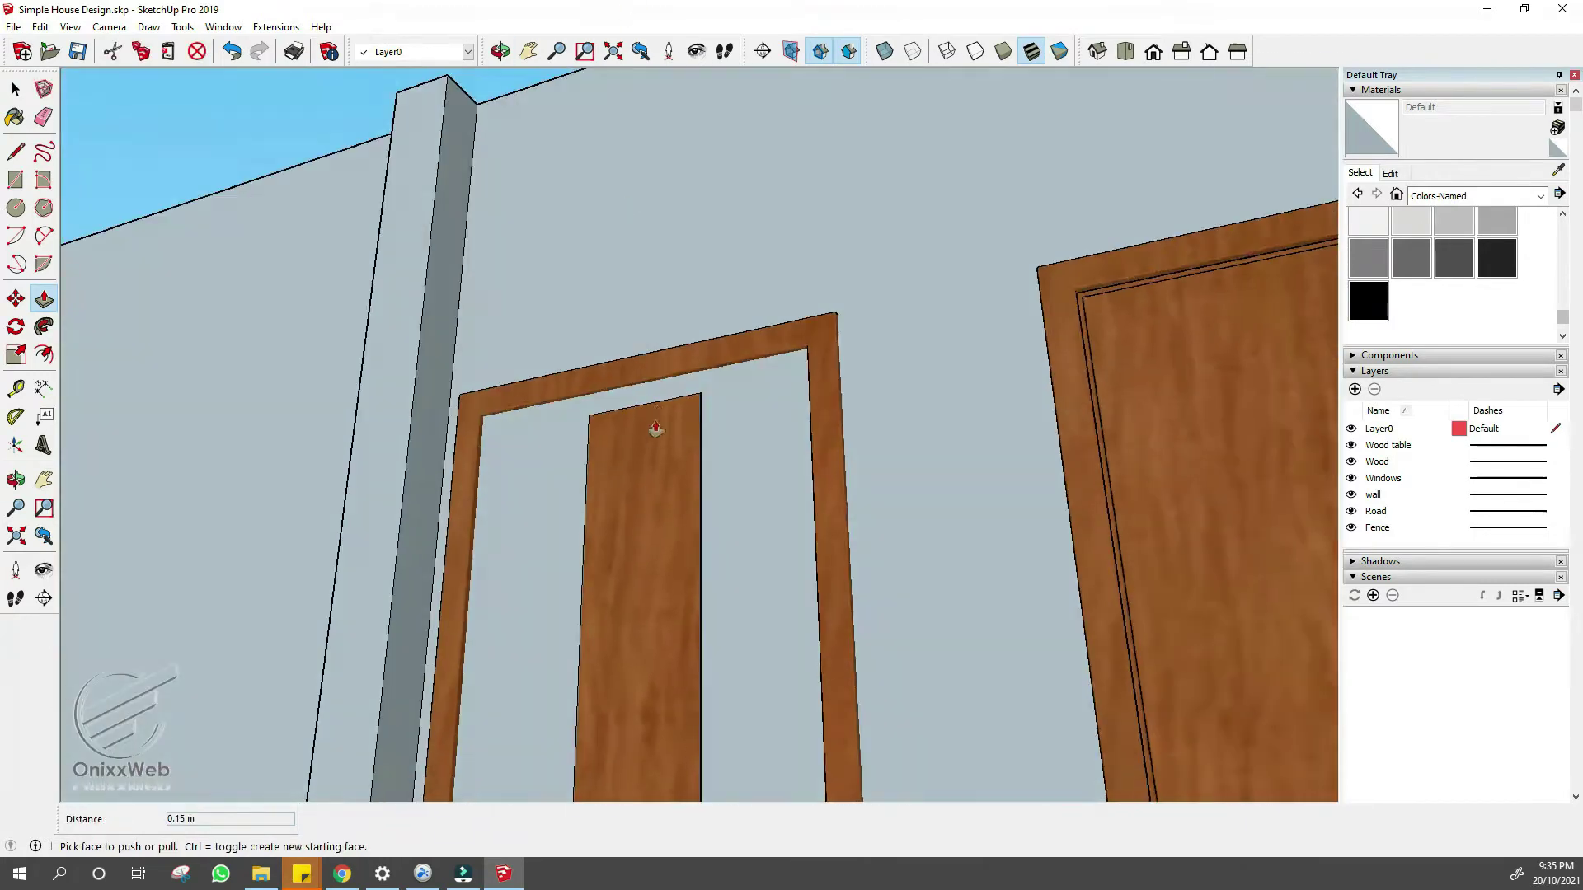
click(589, 540)
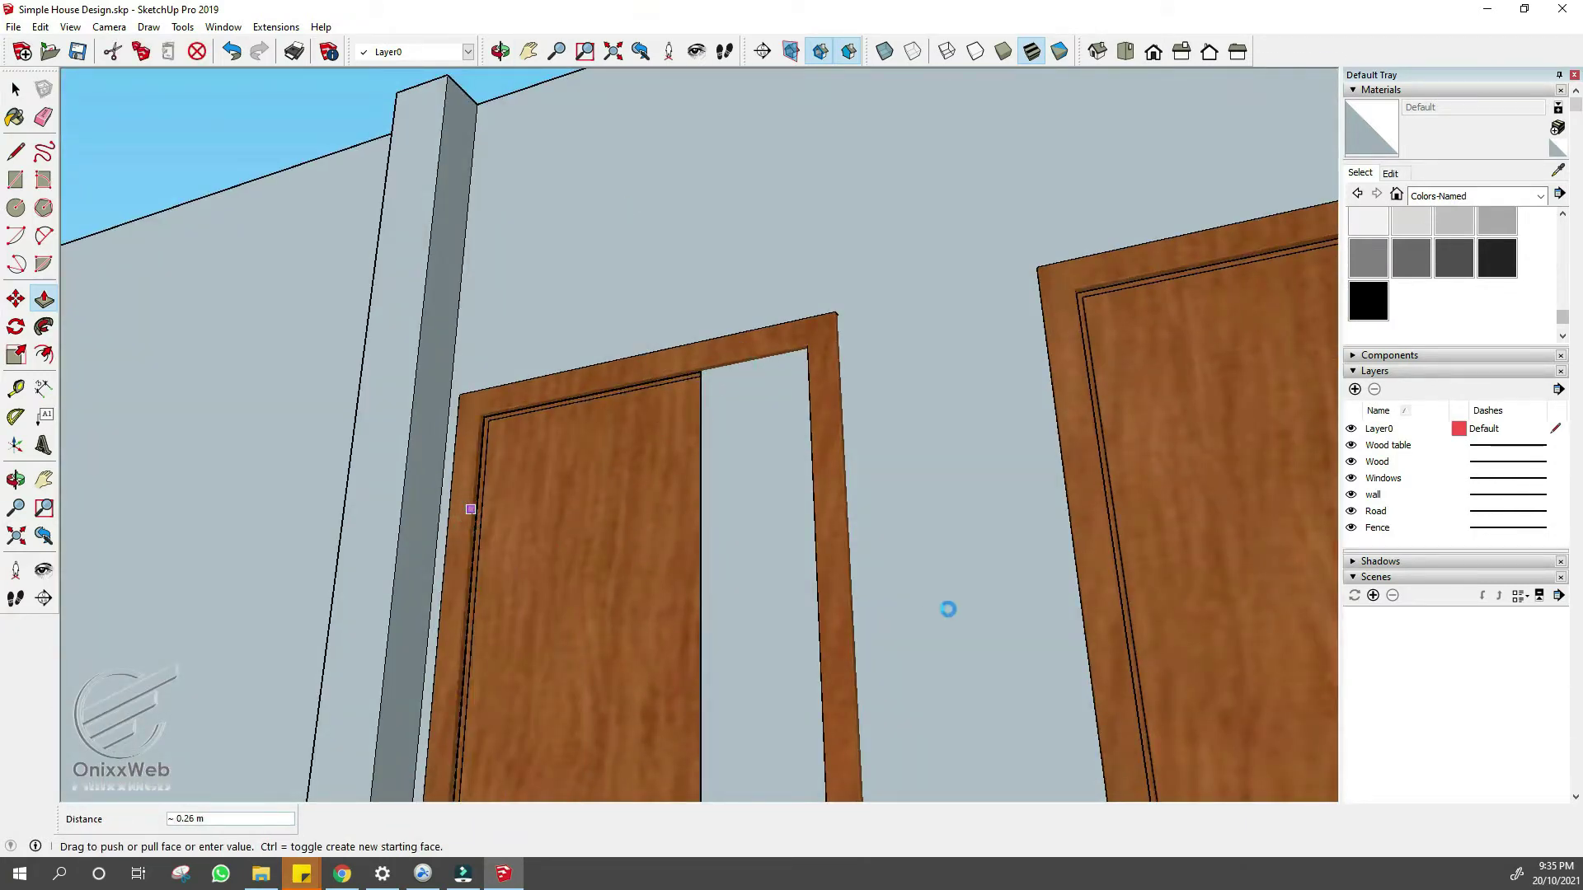
middle_drag(717, 467, 649, 520)
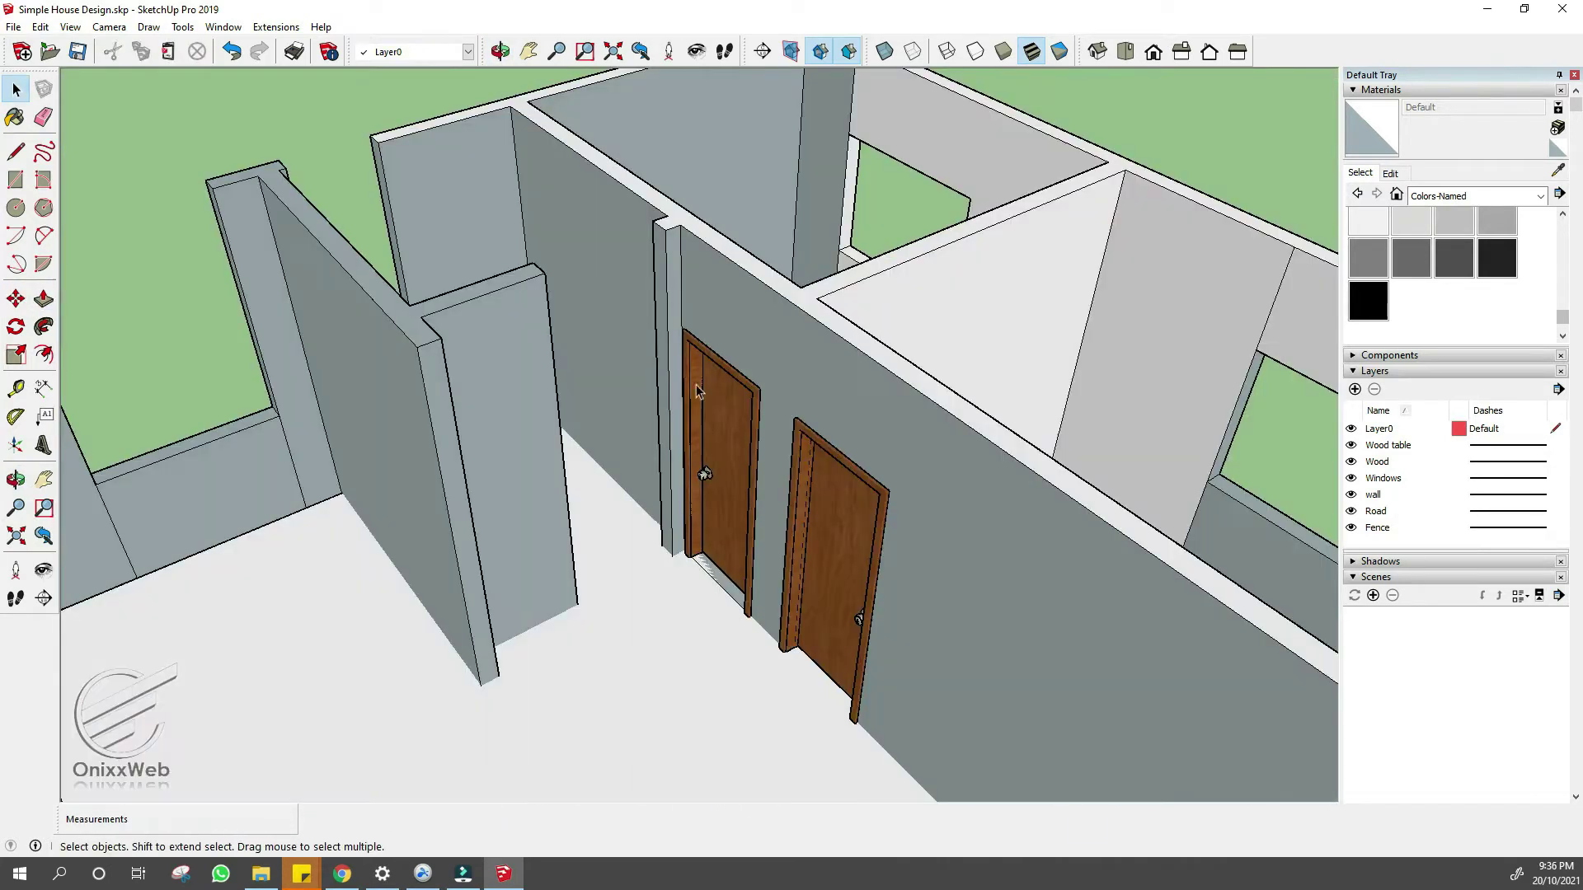
- Search 3D Warehouse for "toilet door" and load the white Toilet door with the dark lower vent into the model
click(41, 27)
click(259, 153)
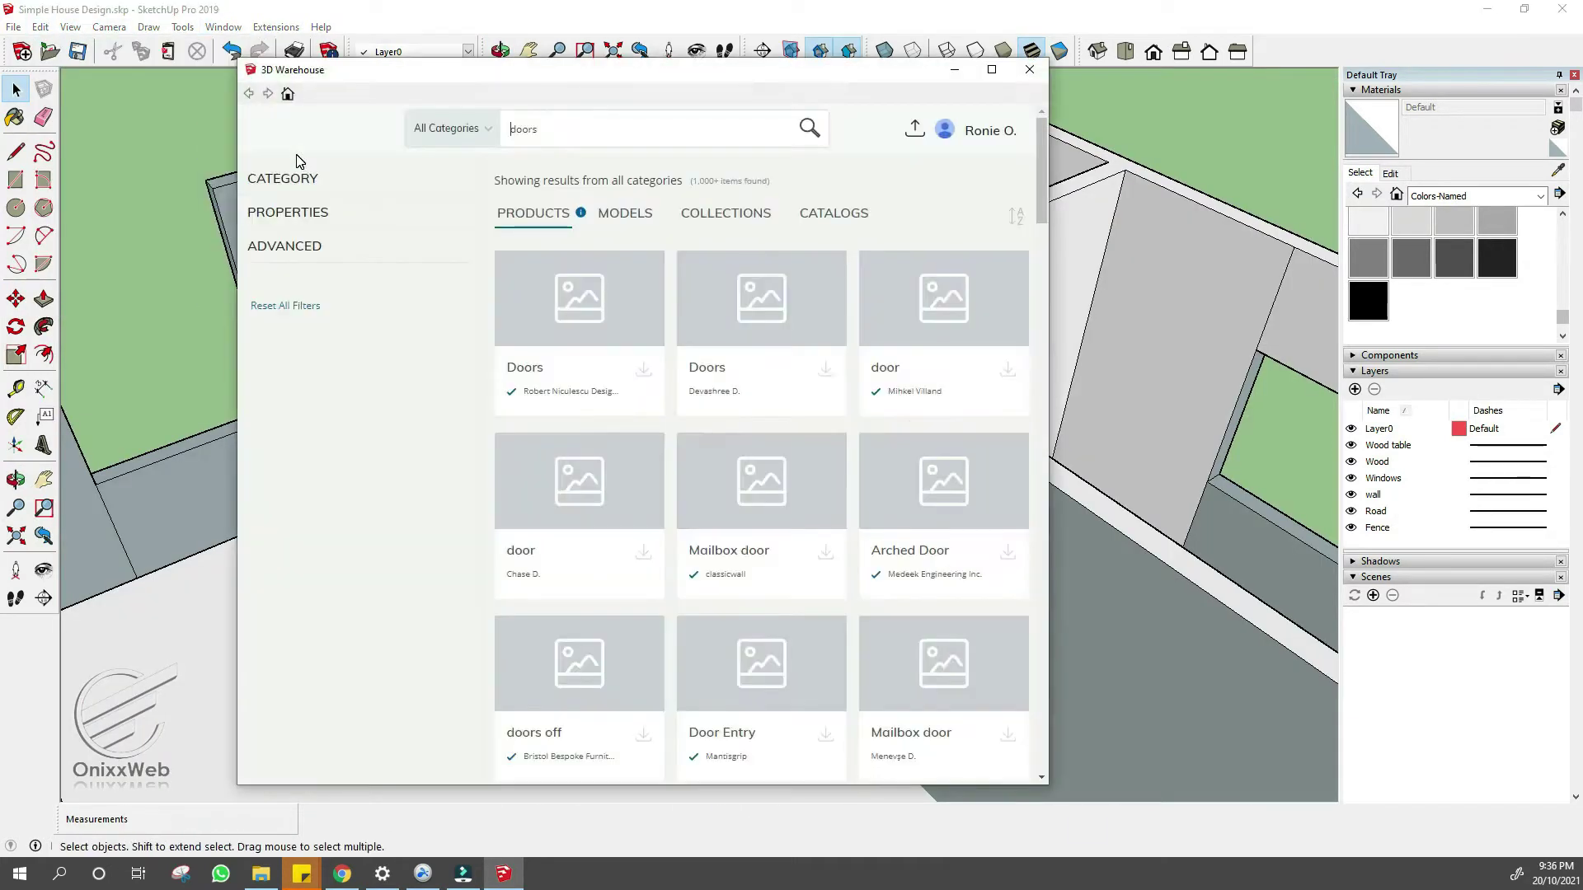
scroll(762, 419, down, 5)
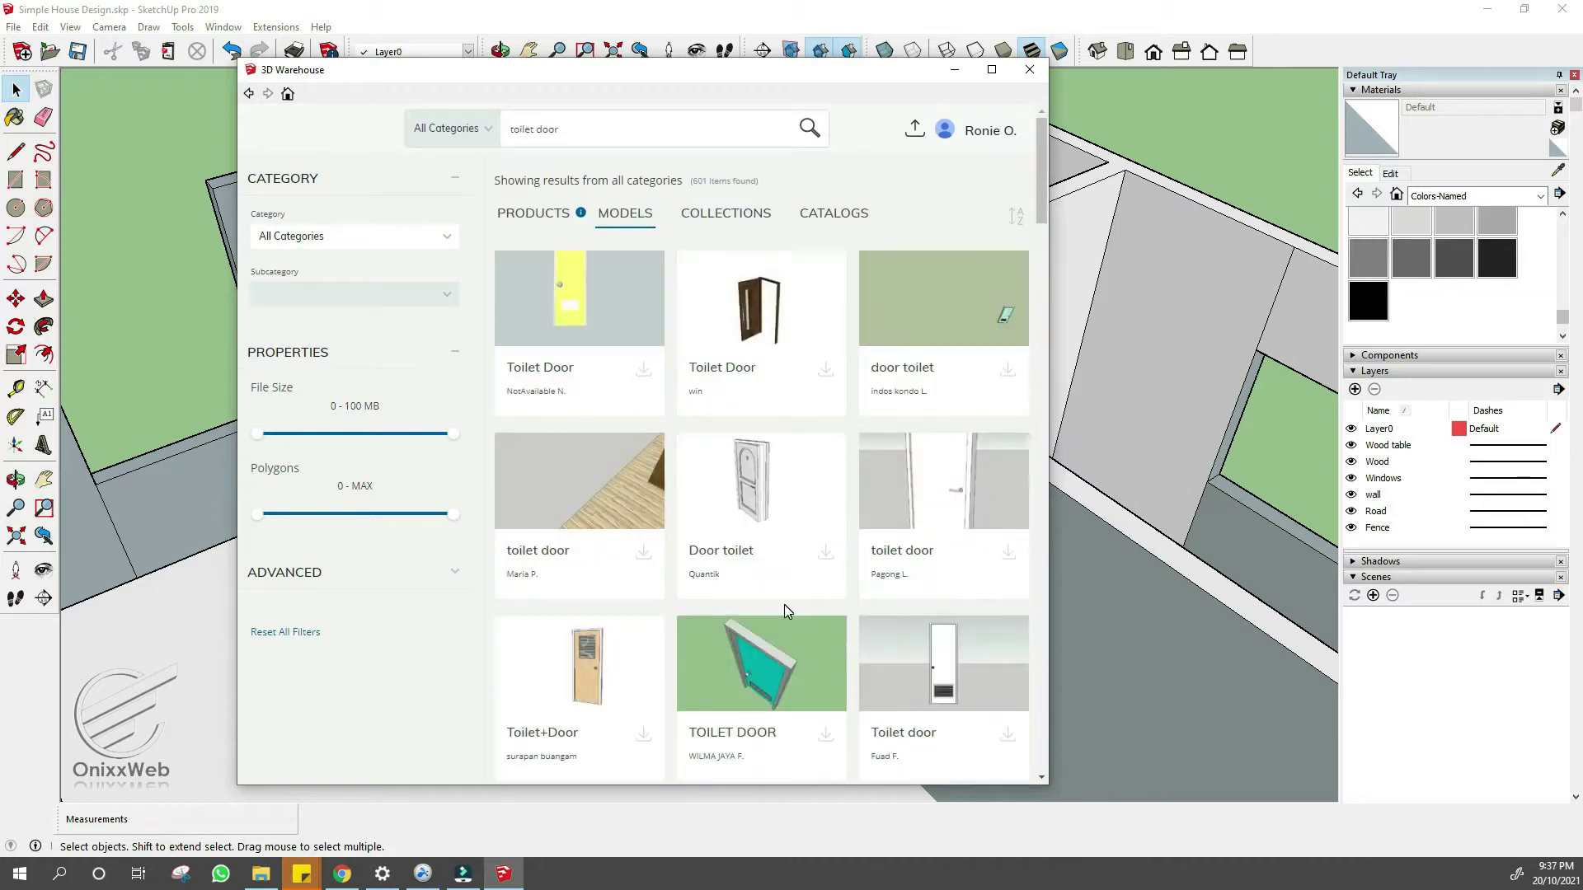
scroll(784, 605, down, 2)
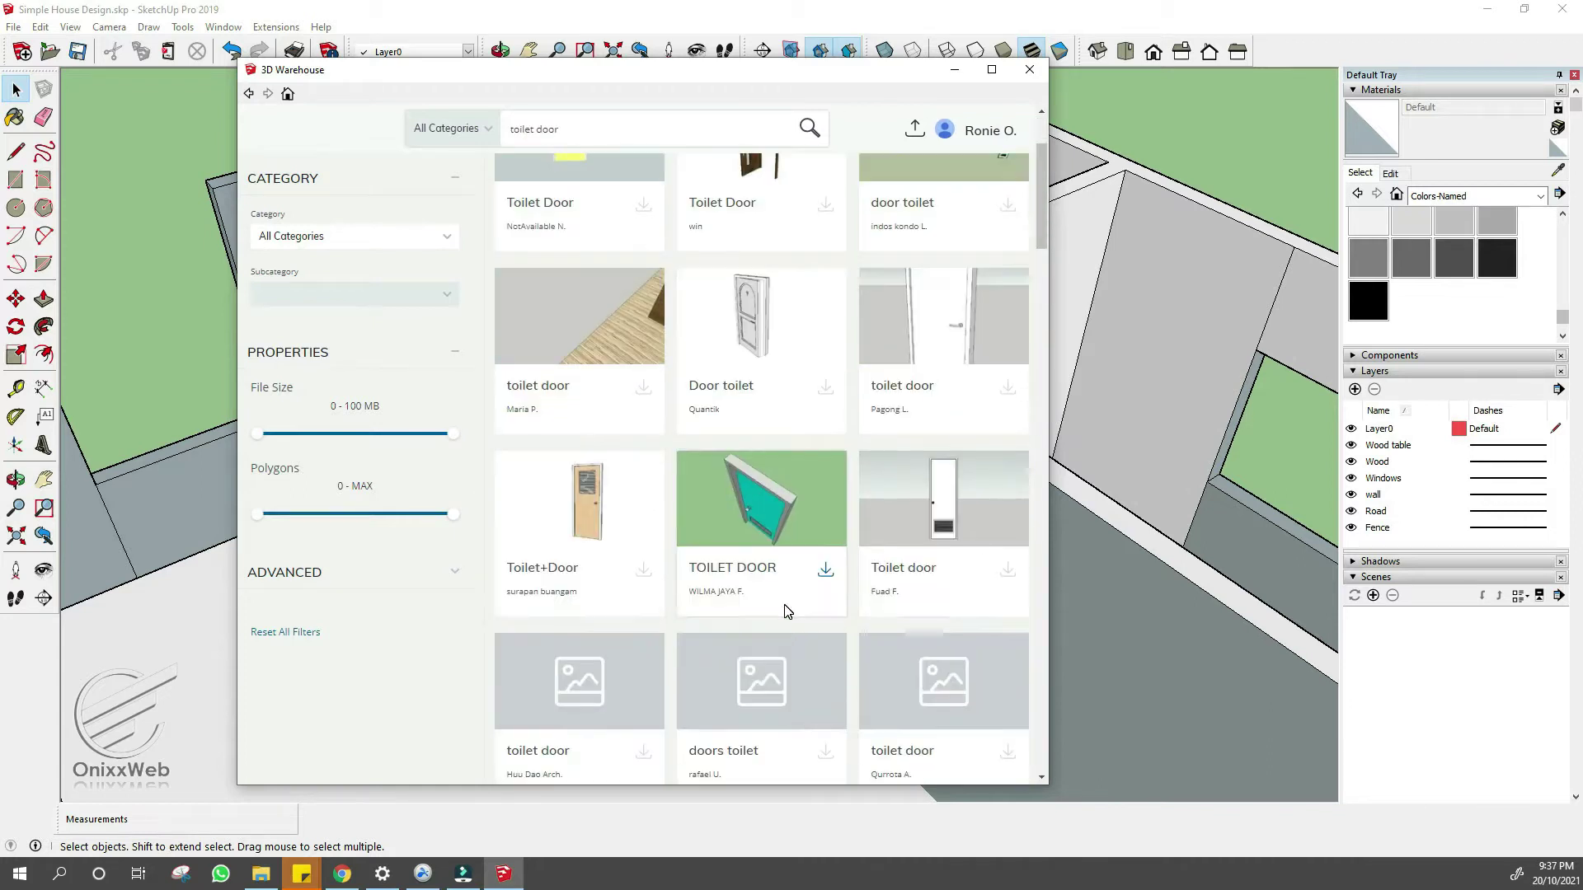
click(1009, 573)
click(584, 464)
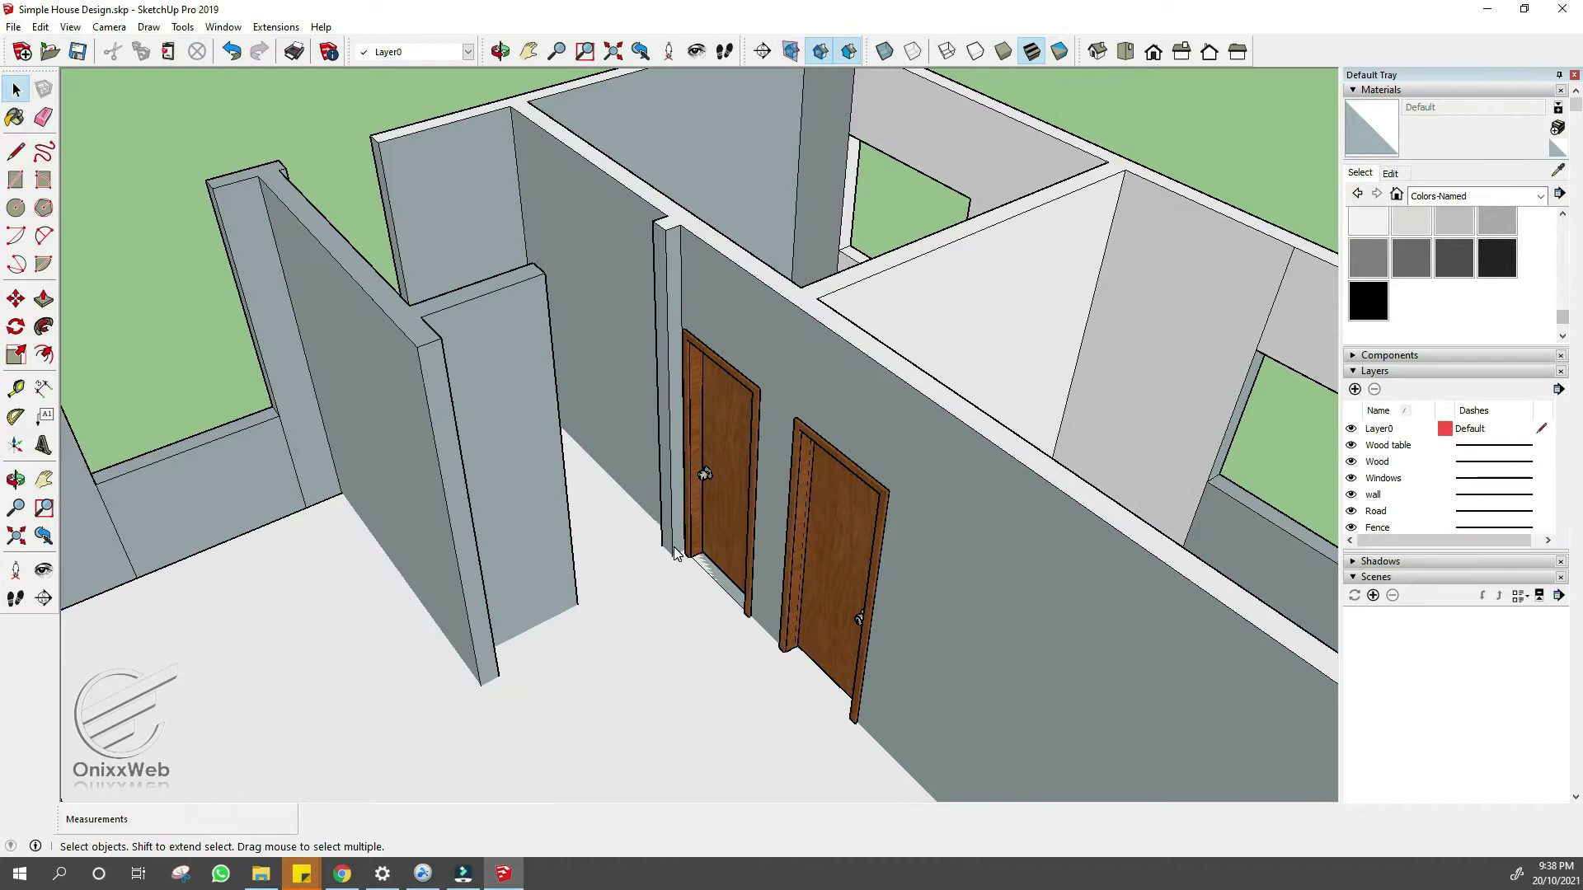
- Position the white toilet door in the passage between the interior wall's end and the wall holding the wooden doors
click(575, 611)
scroll(568, 606, up, 4)
click(554, 592)
click(560, 612)
scroll(718, 540, up, 3)
scroll(742, 512, down, 5)
middle_drag(742, 512, 834, 552)
key(space)
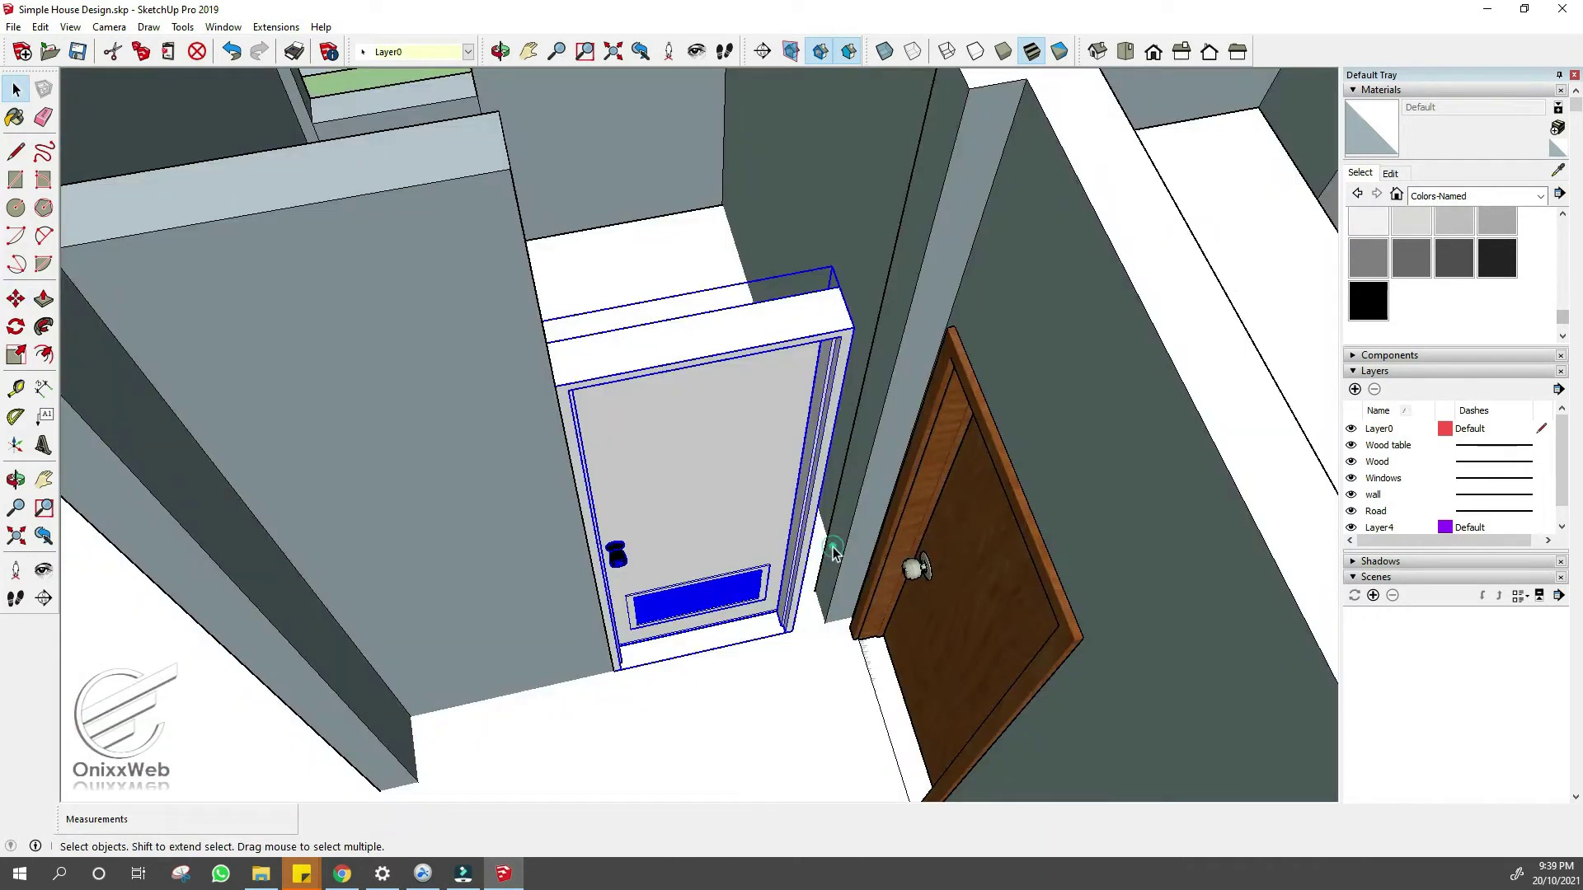
- Close the wall around the toilet door by extending the wall to its frame and filling the gap above it
click(840, 554)
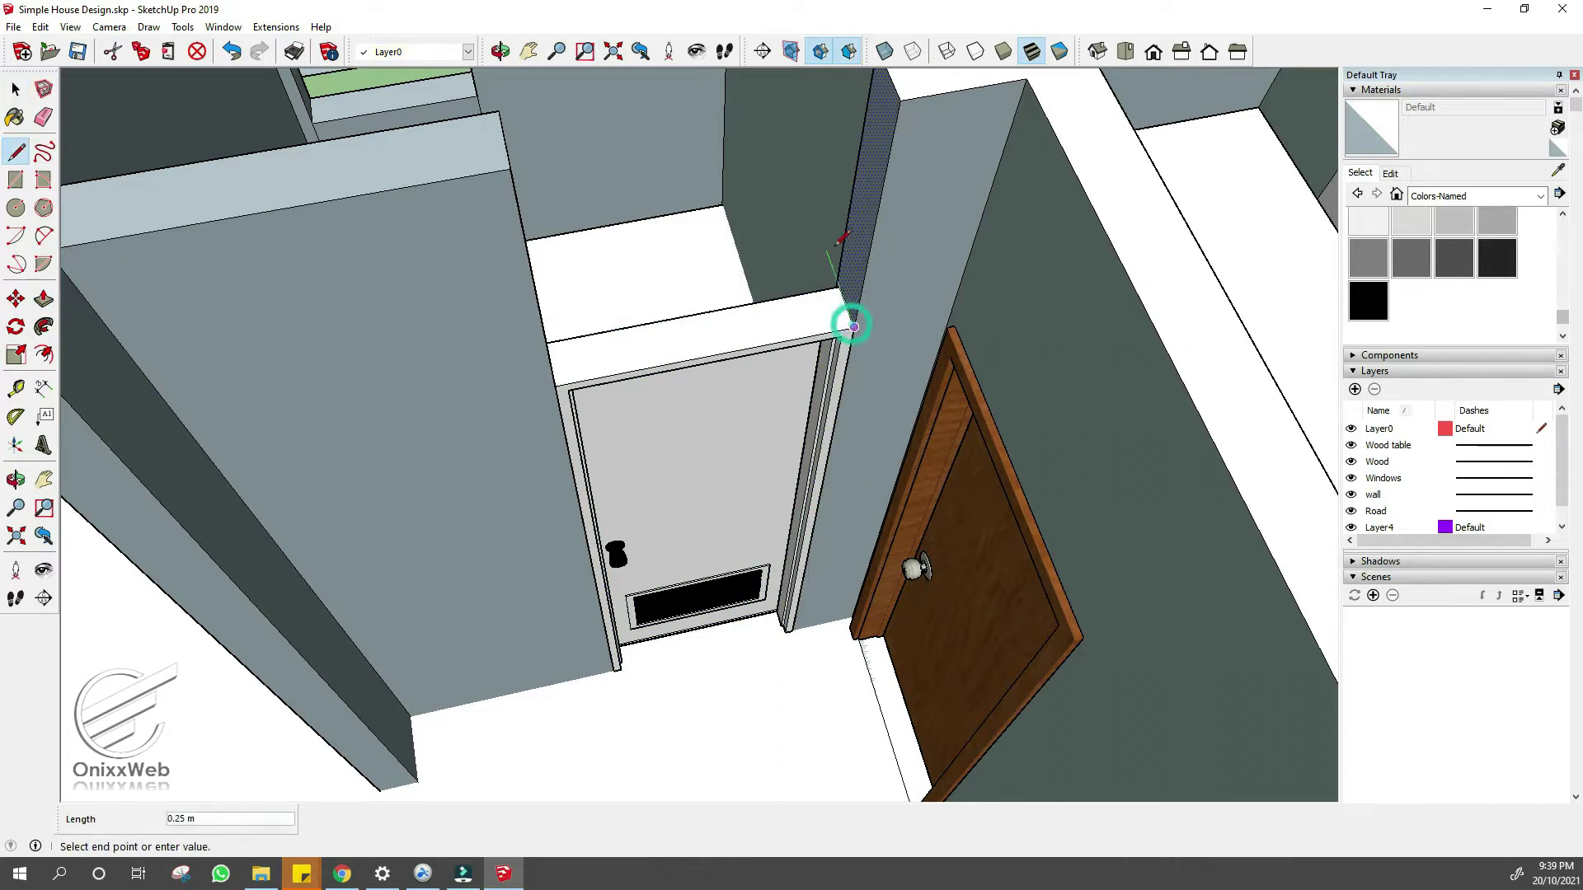
click(551, 368)
middle_drag(526, 209, 819, 329)
scroll(819, 328, down, 5)
key(space)
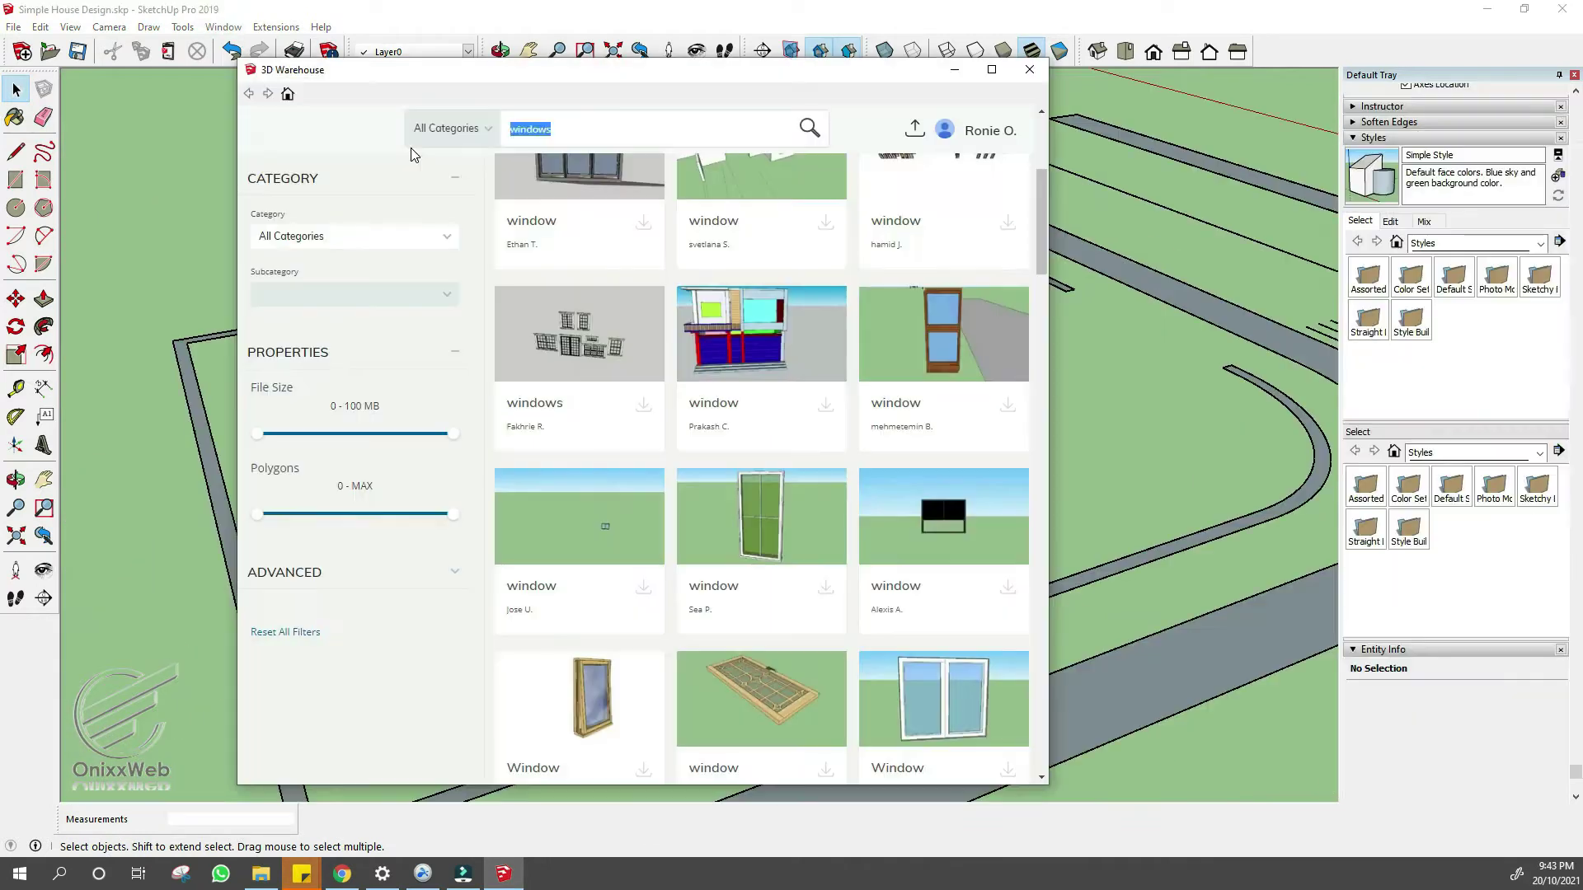
- Search 3D Warehouse for "sliding windows" and load the Sliding Window set with a 1.20 m and a 0.60 m window
text(sliding windows)
key(Return)
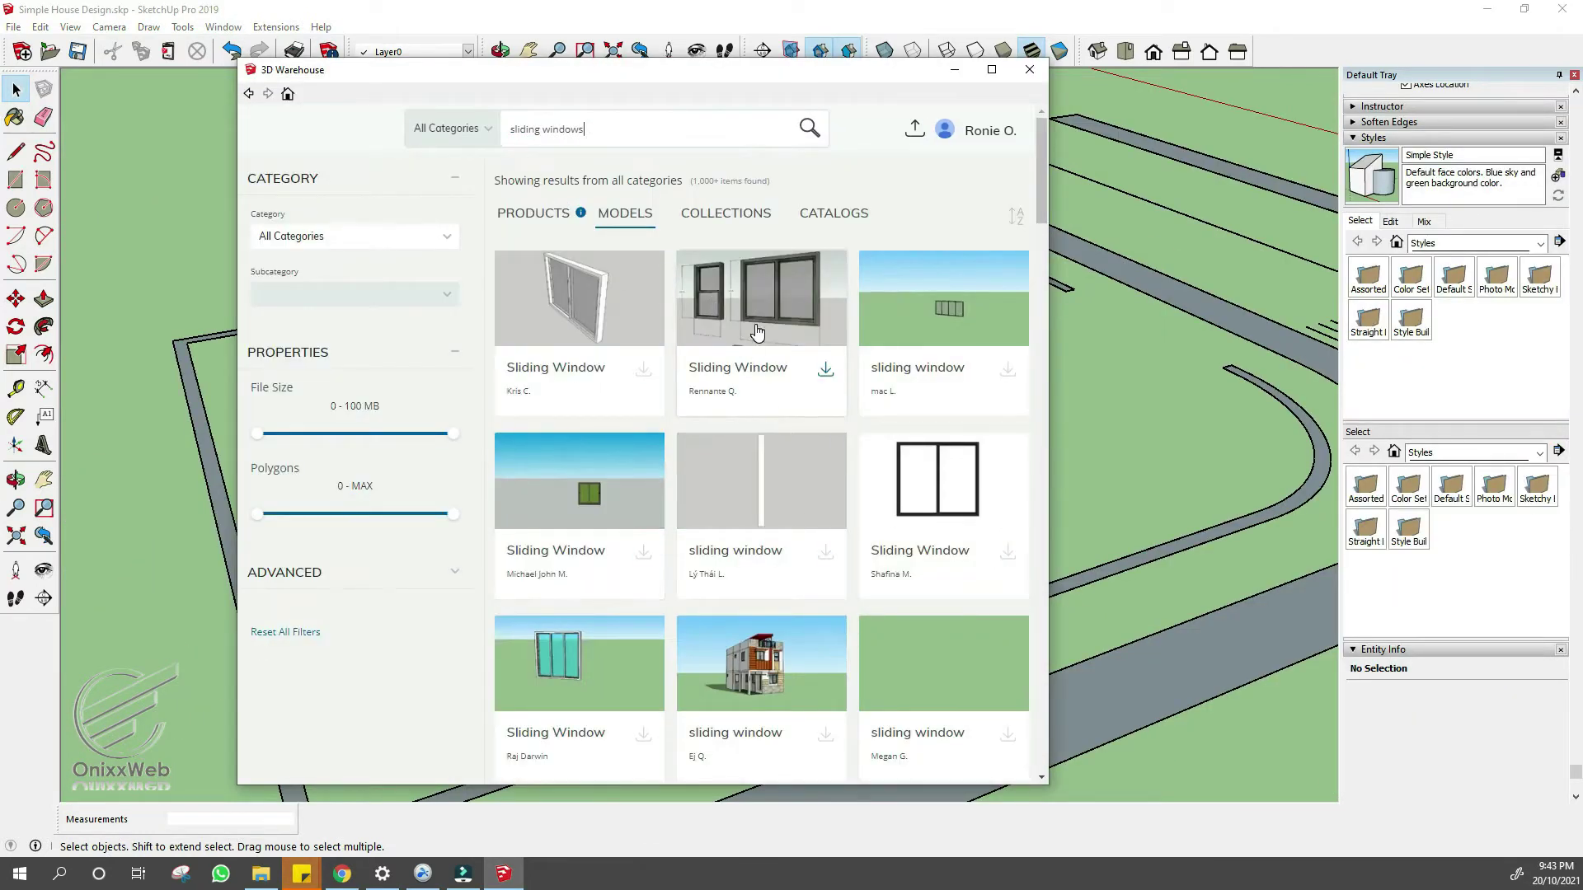
click(827, 371)
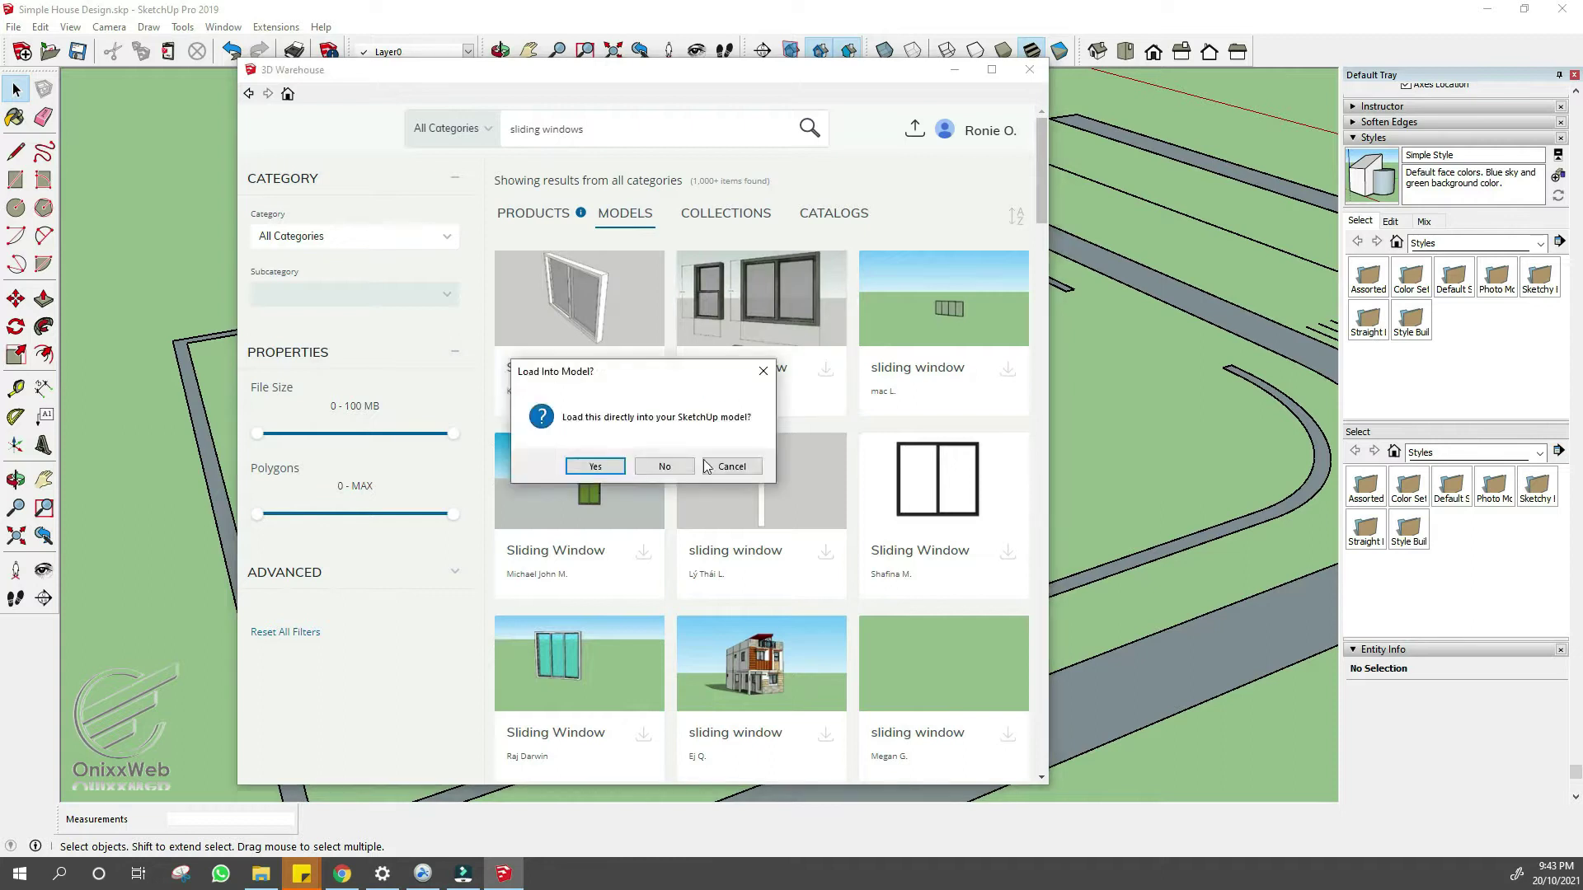
click(596, 471)
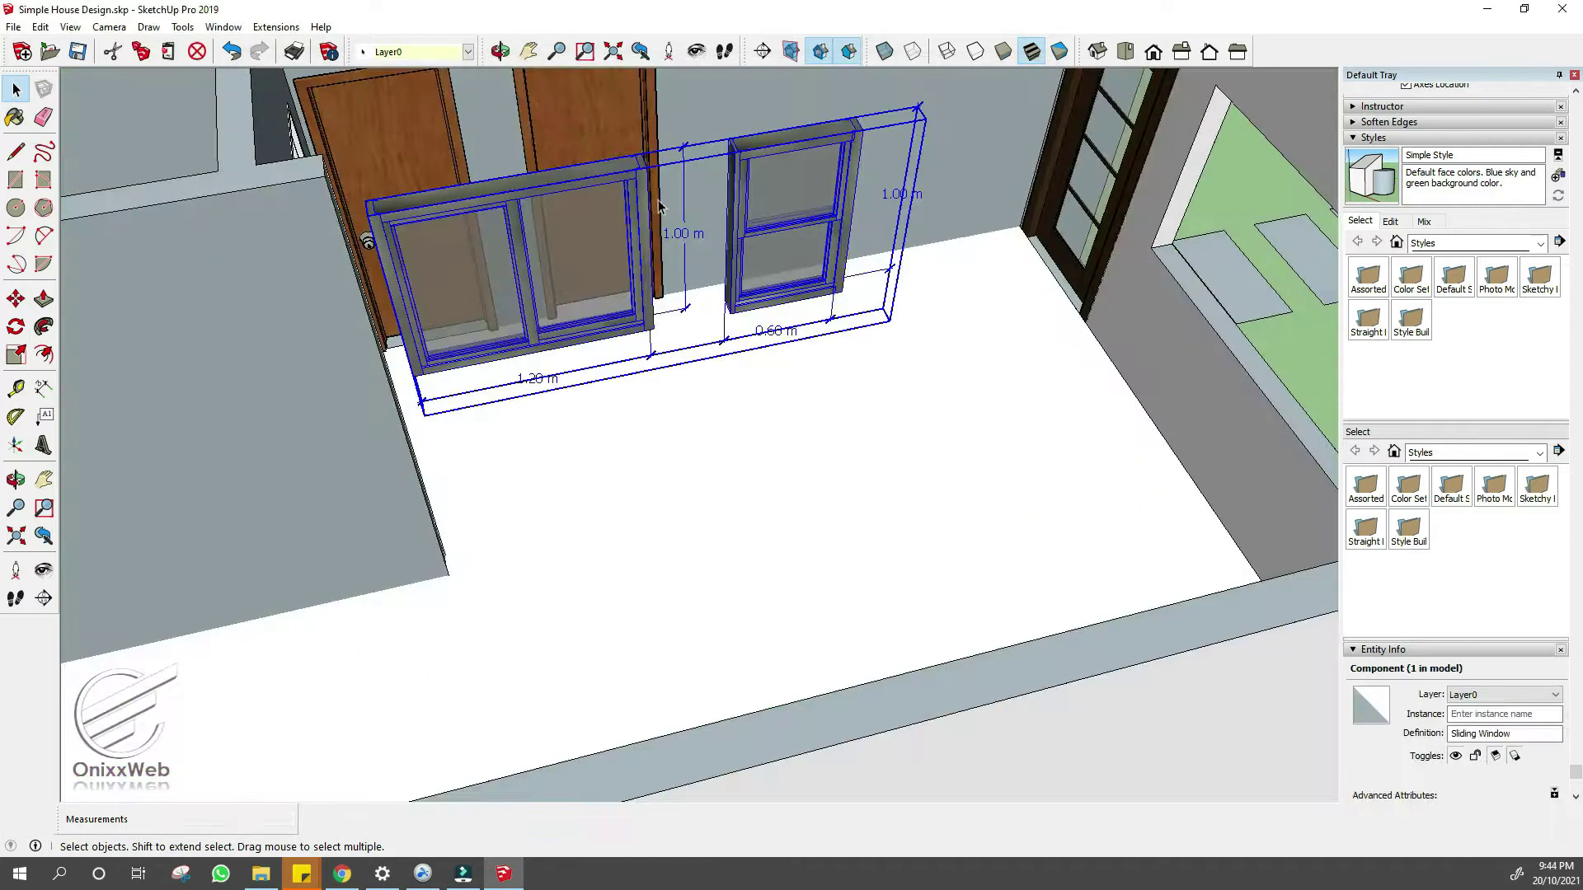
- Explode the loaded sliding window set so its two windows can be handled separately
right_click(635, 387)
click(733, 393)
click(771, 332)
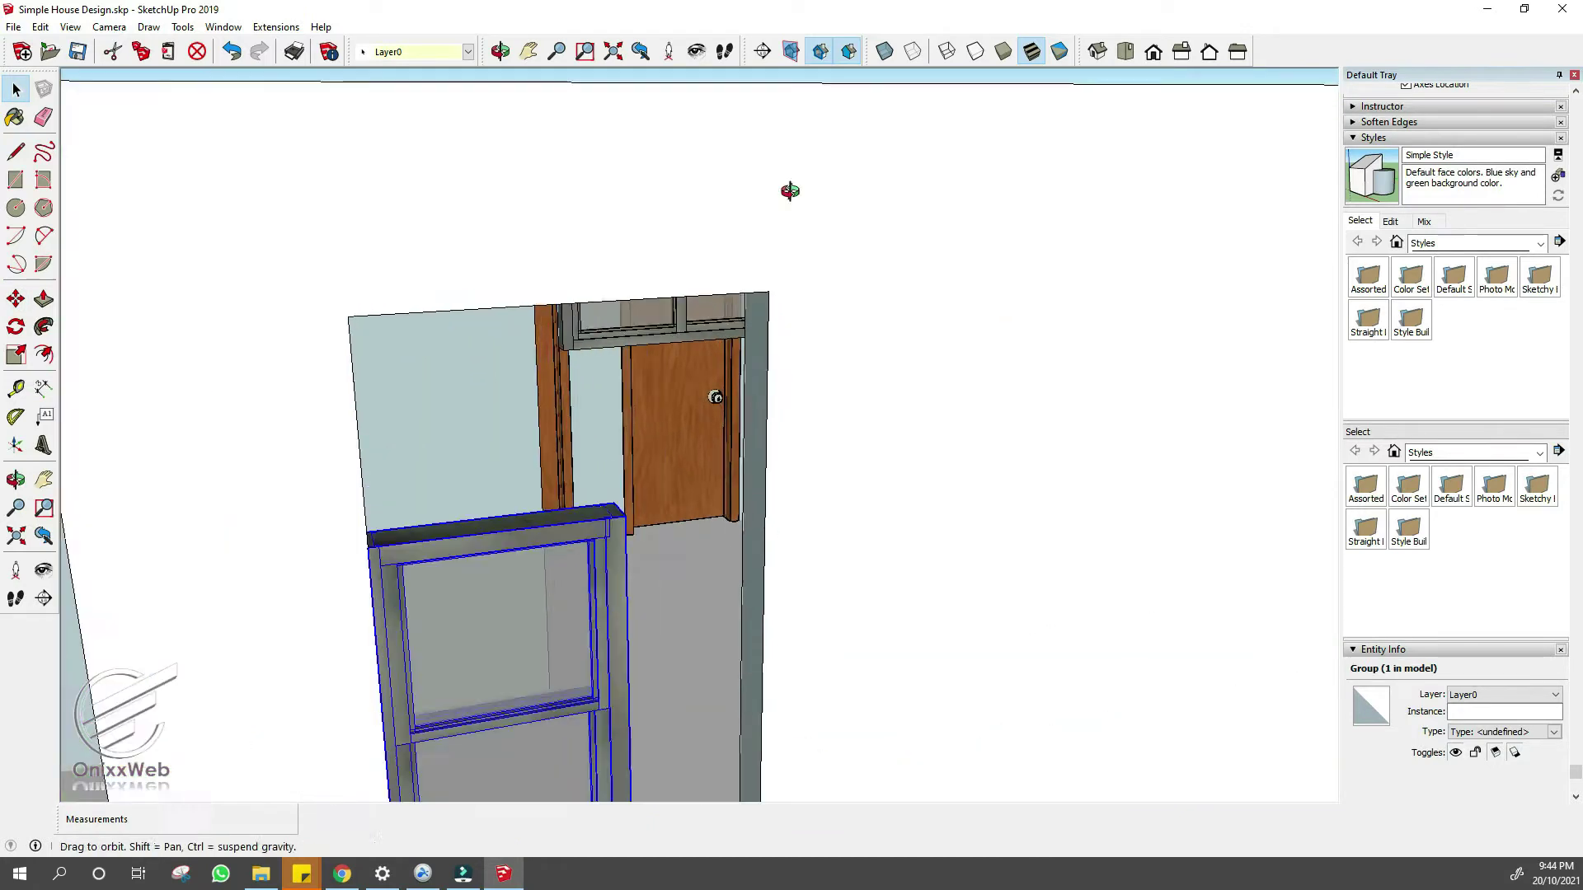
- Shrink the narrow wall opening with Push/Pull until its edges meet the 0.60 m window's frame
key(p)
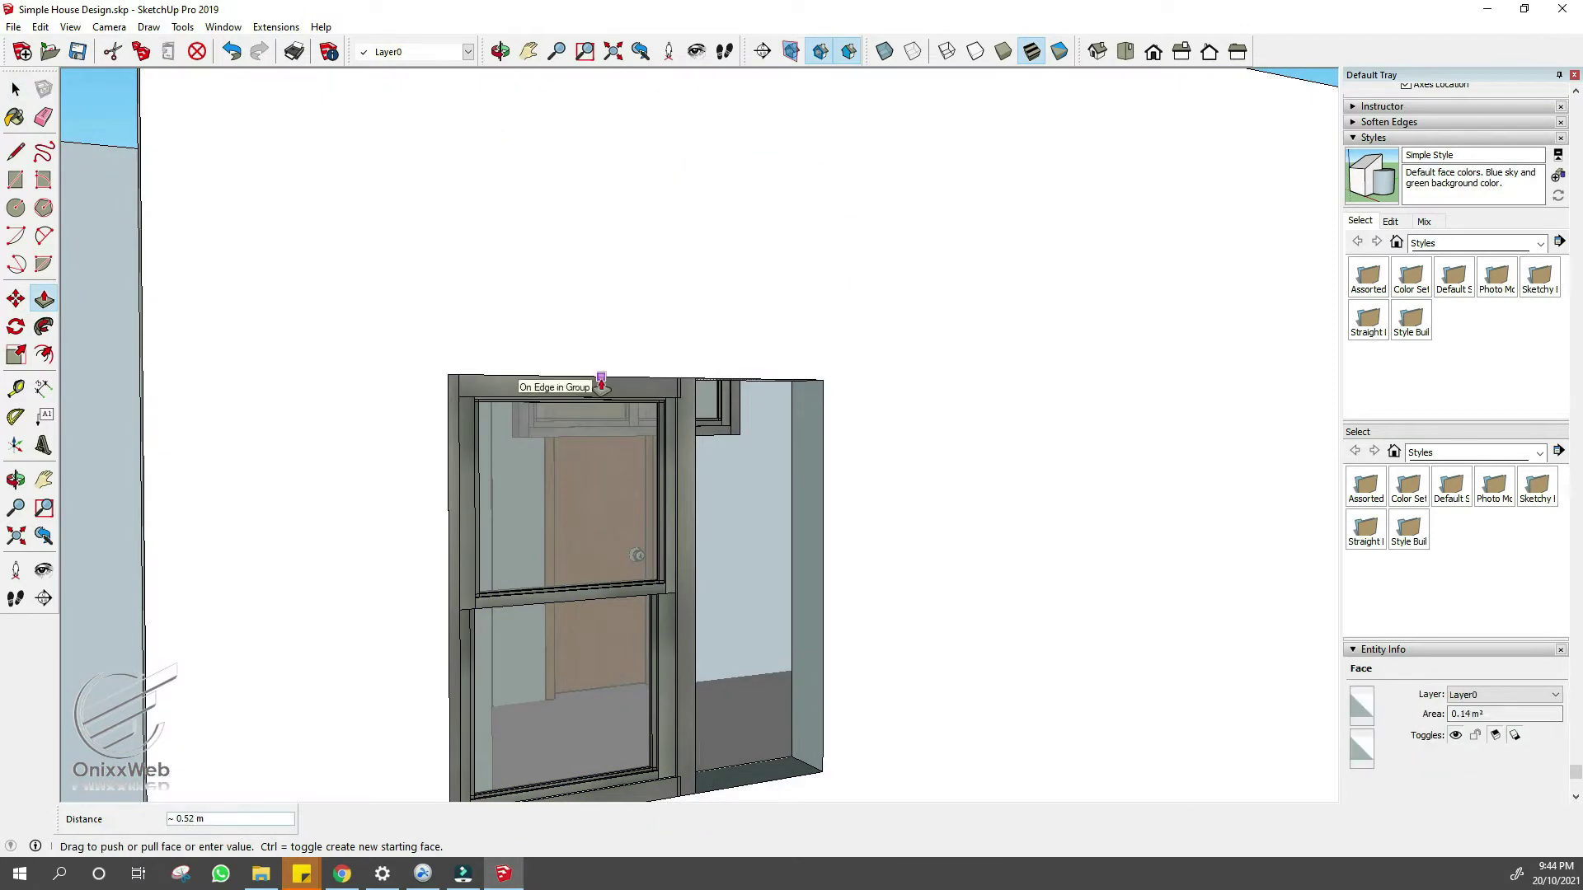
key(Escape)
key(space)
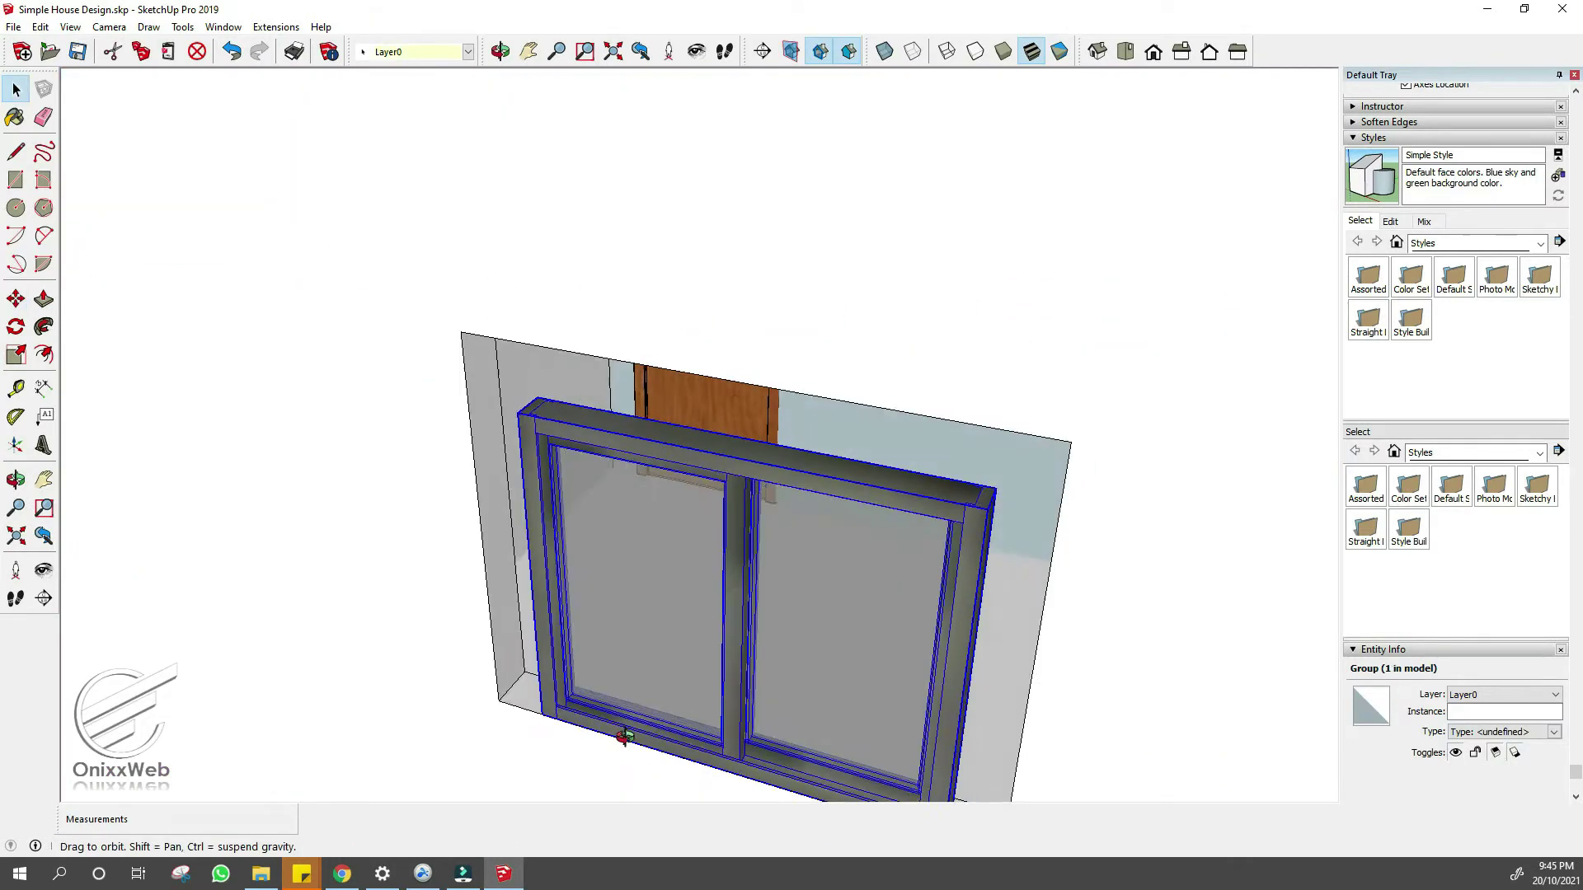
- Push/Pull the faces of the wider wall opening until they meet the two-panel 1.20 m window's frame
key(Escape)
key(p)
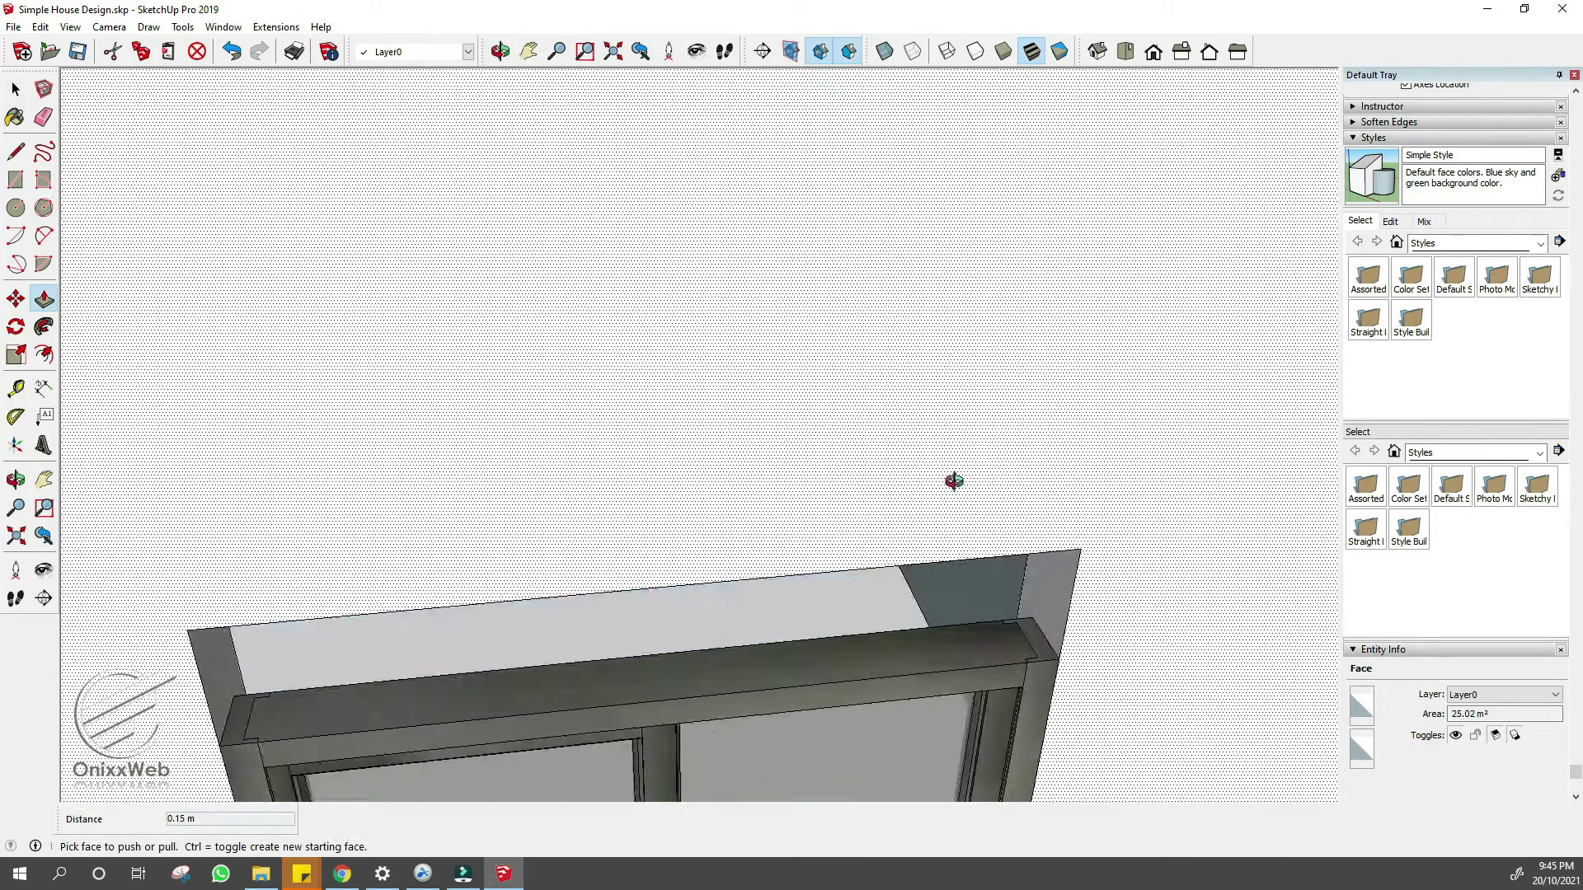
key(space)
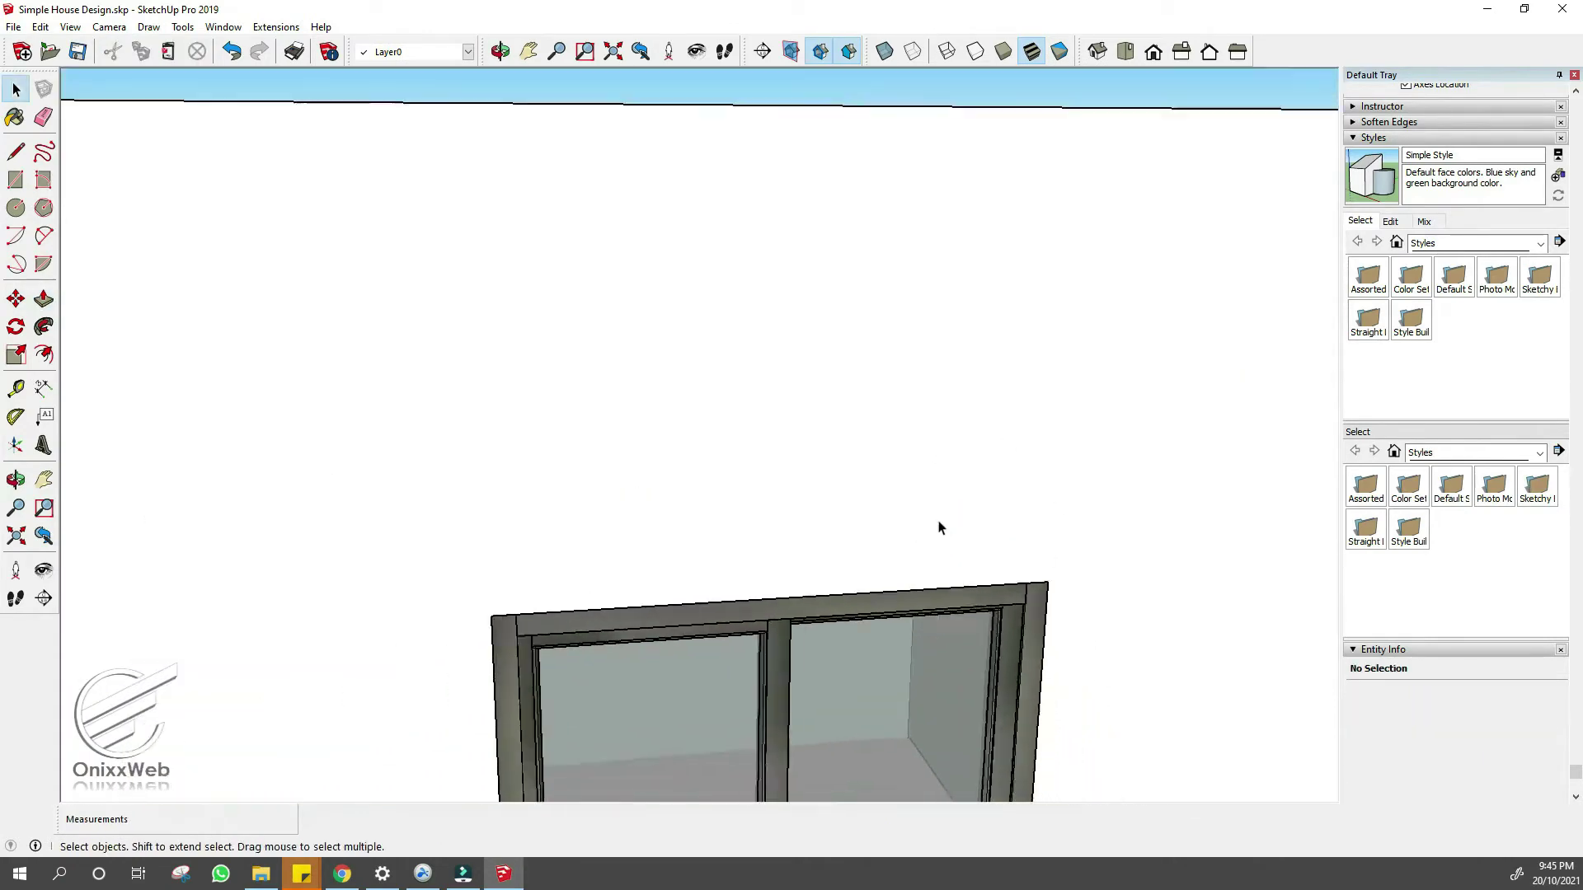
scroll(939, 528, down, 5)
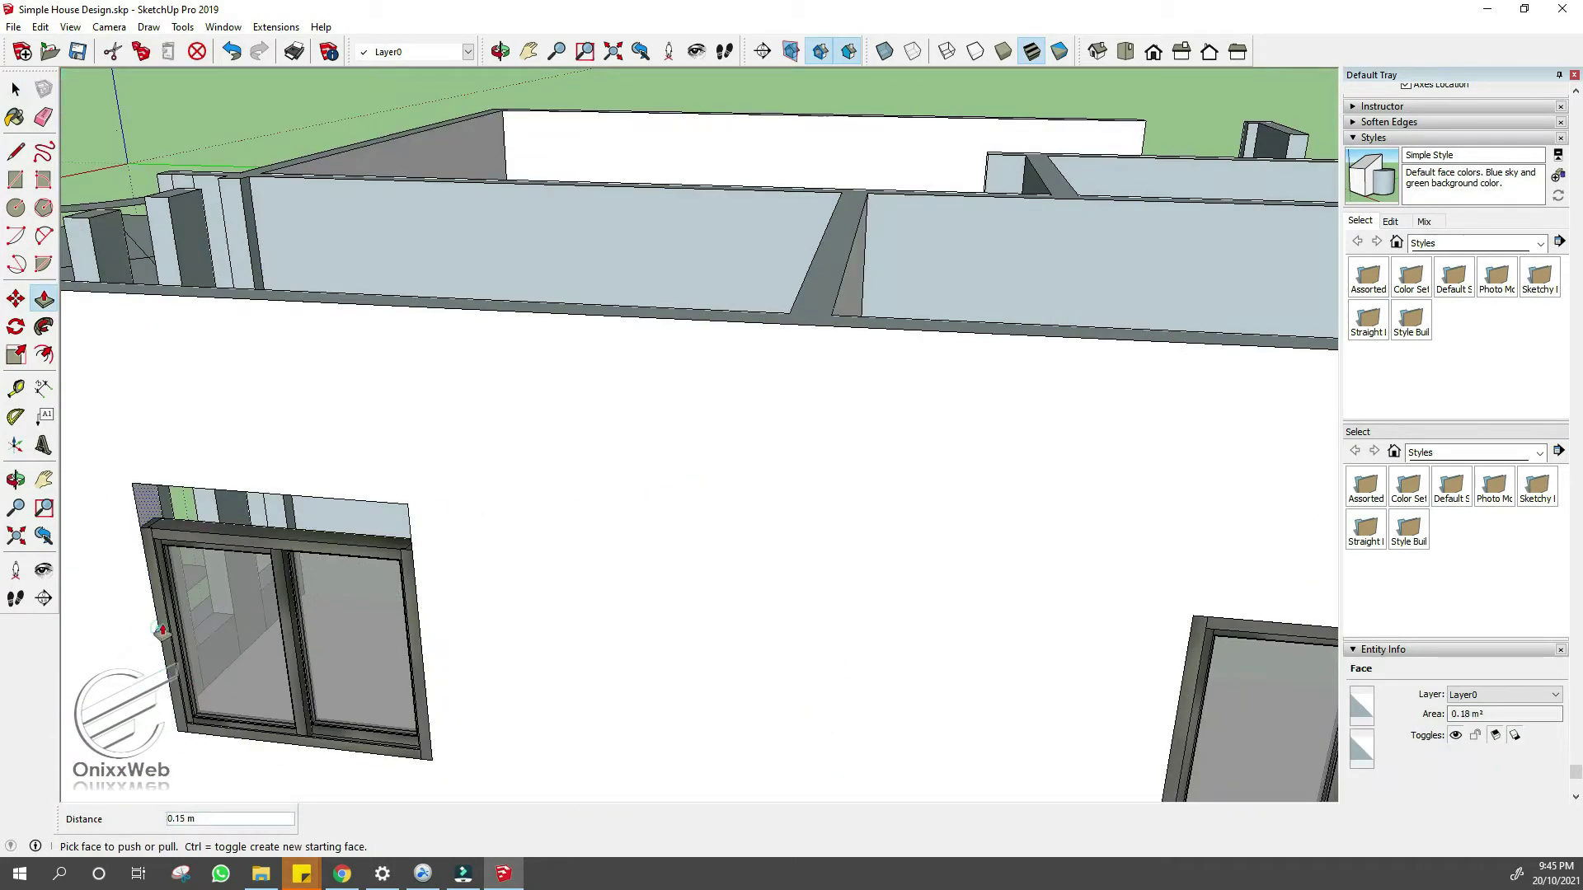
- Close the remaining gap around the other two-panel window on the same outer wall with Push/Pull
scroll(268, 499, up, 5)
middle_drag(293, 508, 332, 438)
click(332, 437)
click(406, 537)
middle_drag(406, 536, 658, 587)
key(space)
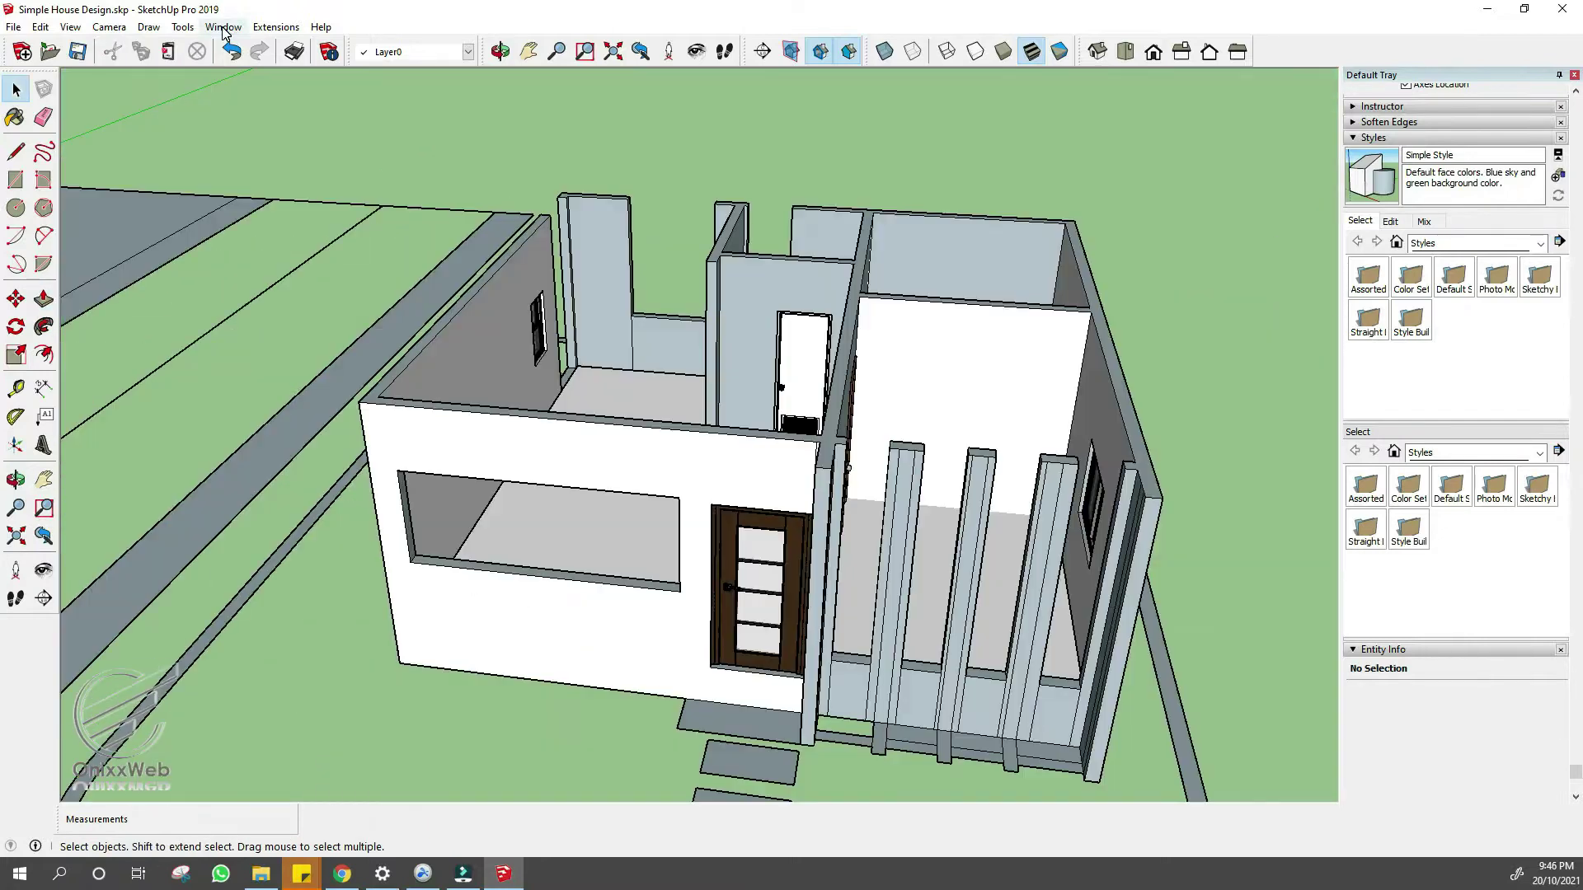
- Load the multi-panel "sliding window" from the 3D Warehouse sliding windows results directly into the model
click(223, 26)
click(269, 154)
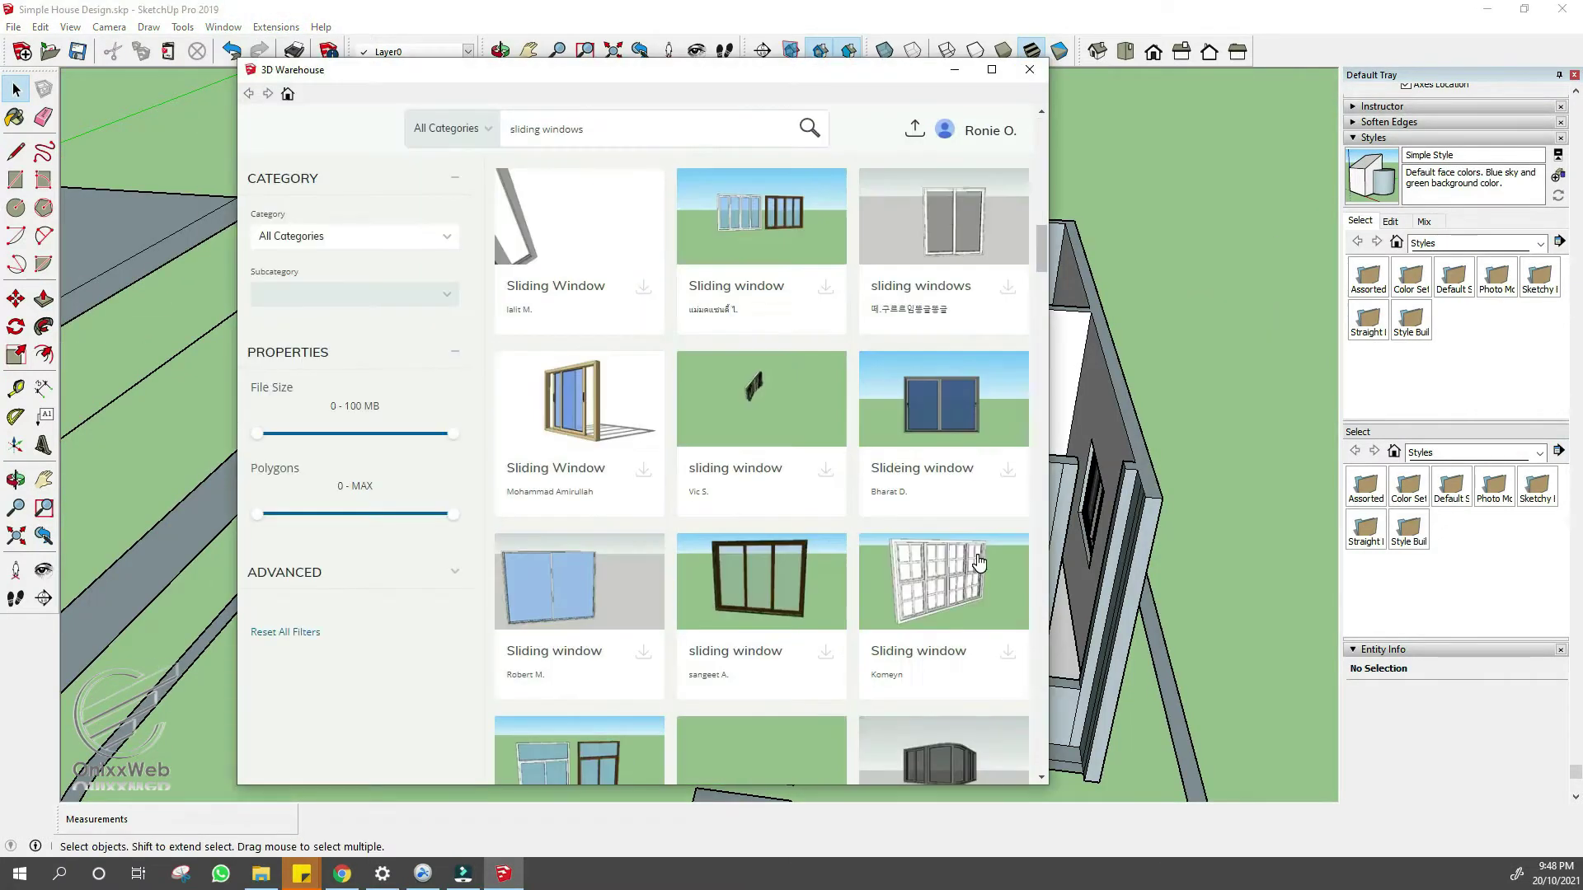
scroll(978, 563, down, 1)
scroll(978, 563, up, 8)
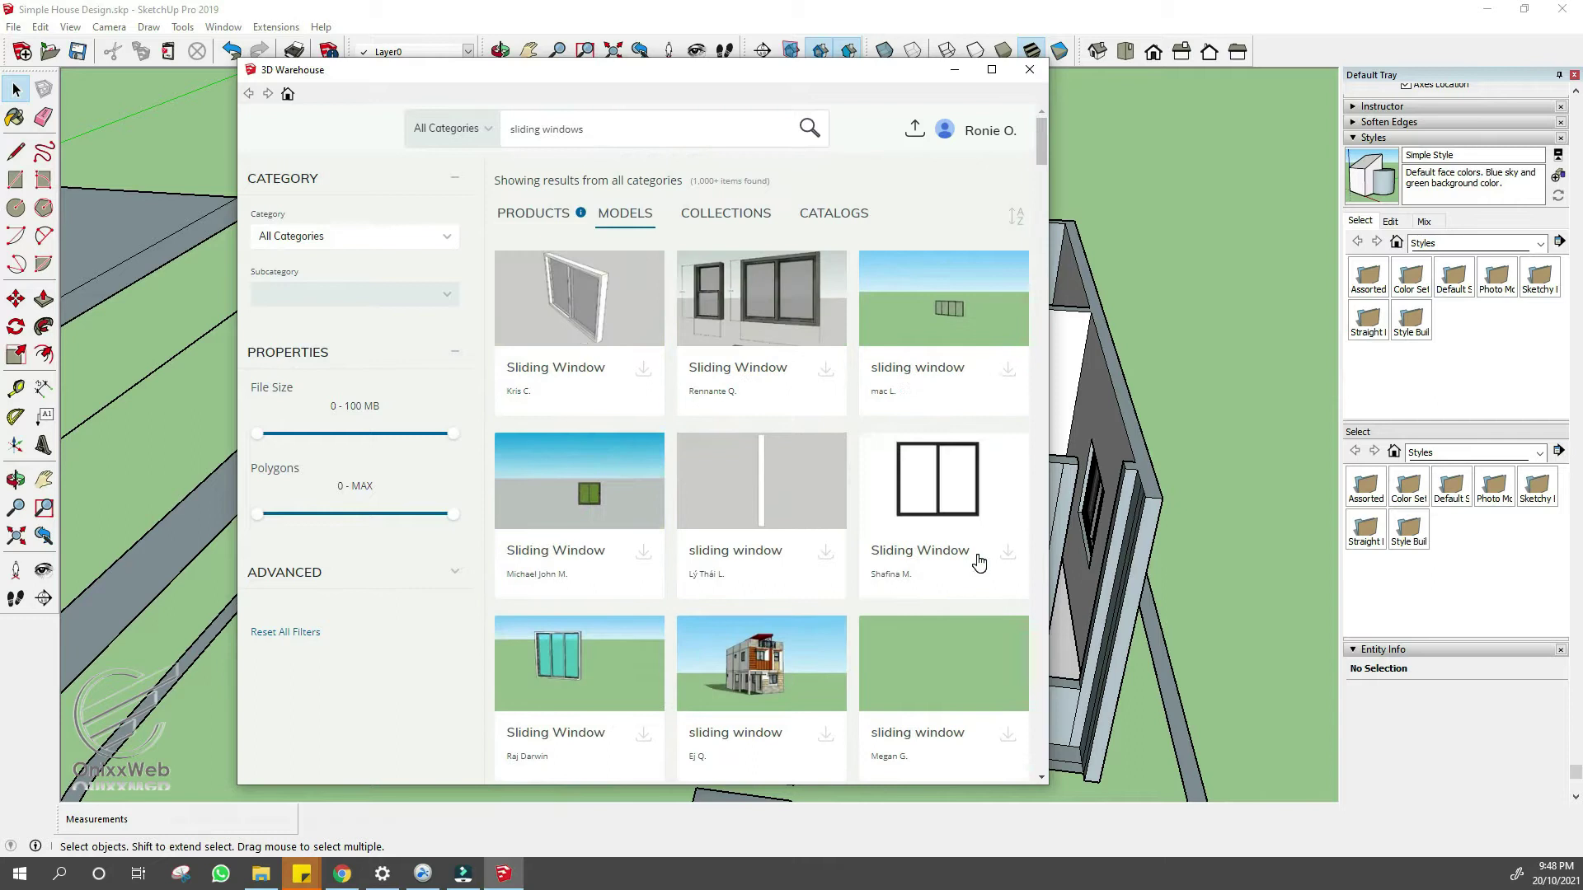
click(1008, 372)
click(605, 463)
- Move the multi-panel sliding window into the front wall opening and Push/Pull the opening's side against its frame
click(412, 556)
middle_drag(412, 556, 724, 448)
key(m)
scroll(824, 495, up, 5)
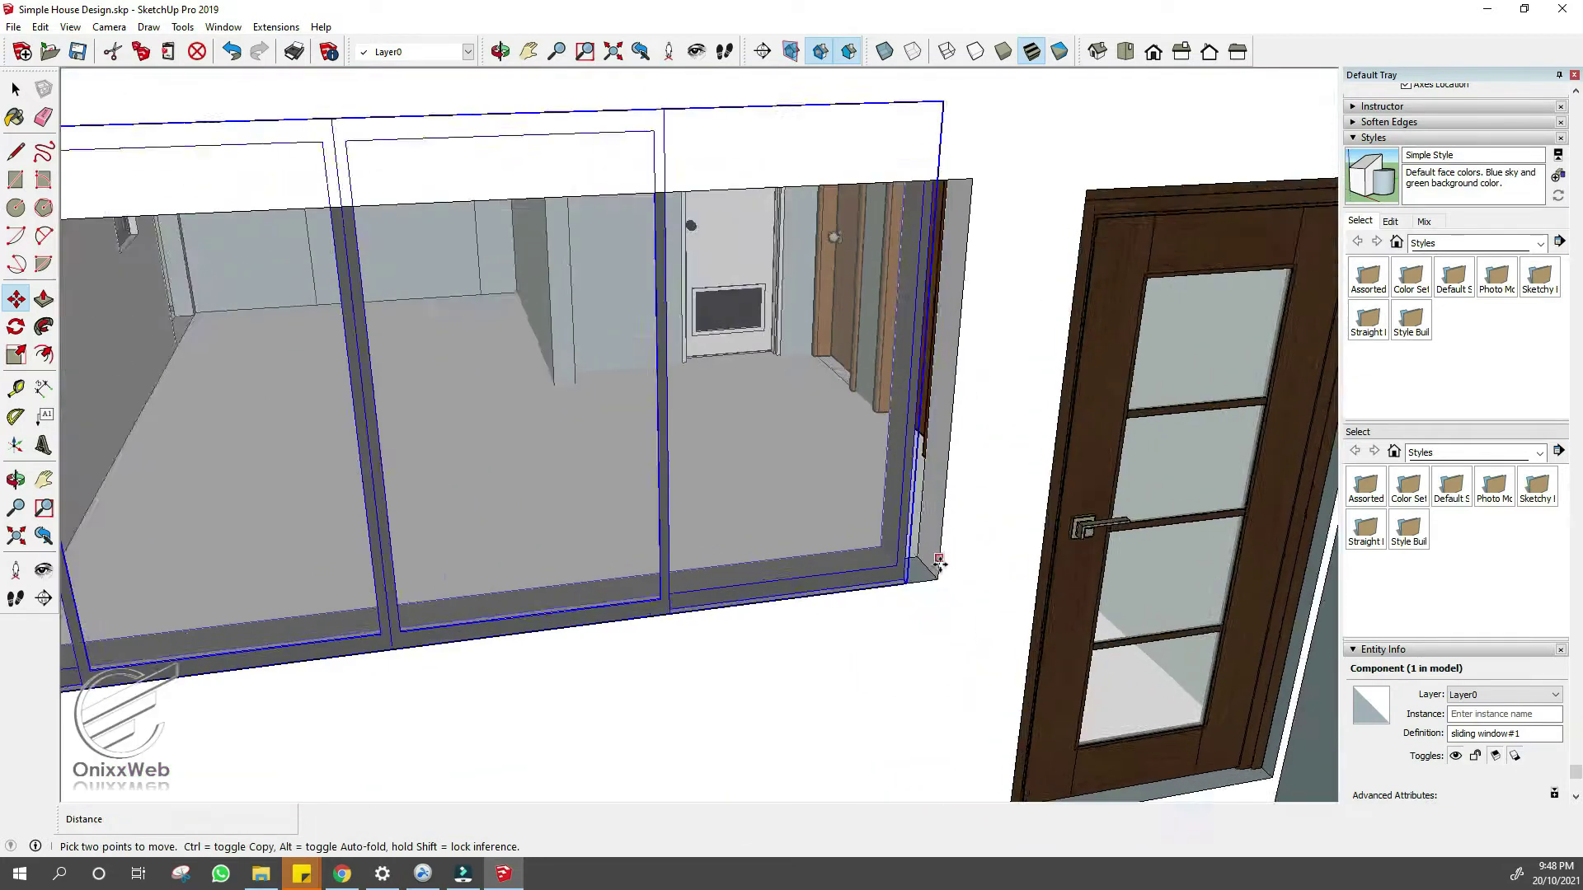
middle_drag(939, 563, 1035, 685)
key(space)
click(932, 508)
key(p)
click(931, 509)
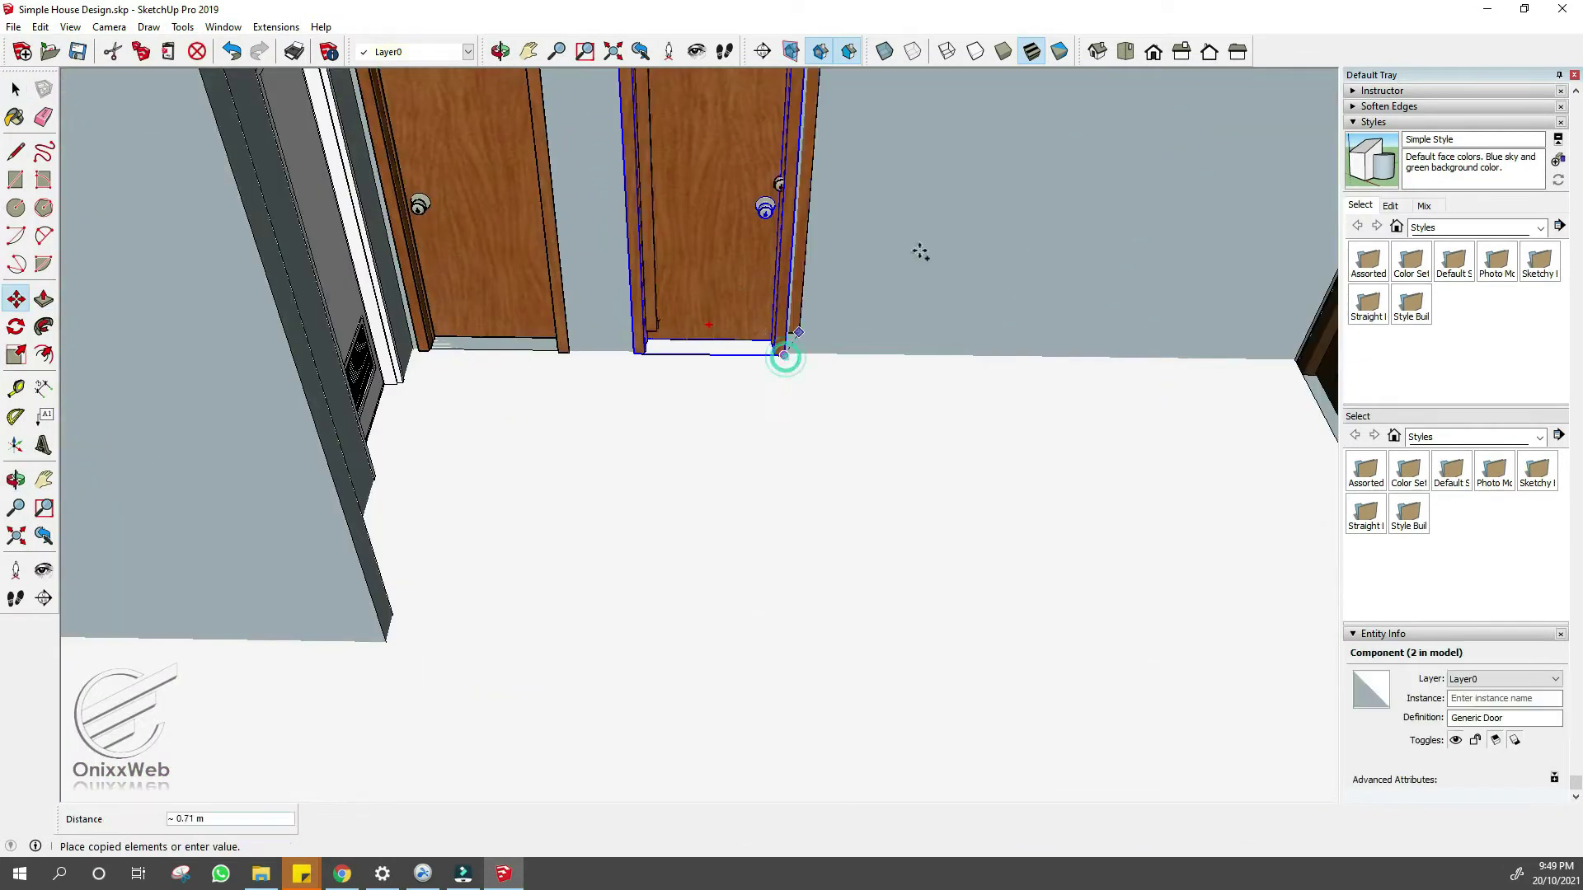
- Place a copy of the plain wooden door in the outer wall gap and extend the corner wall to its frame
scroll(920, 252, down, 5)
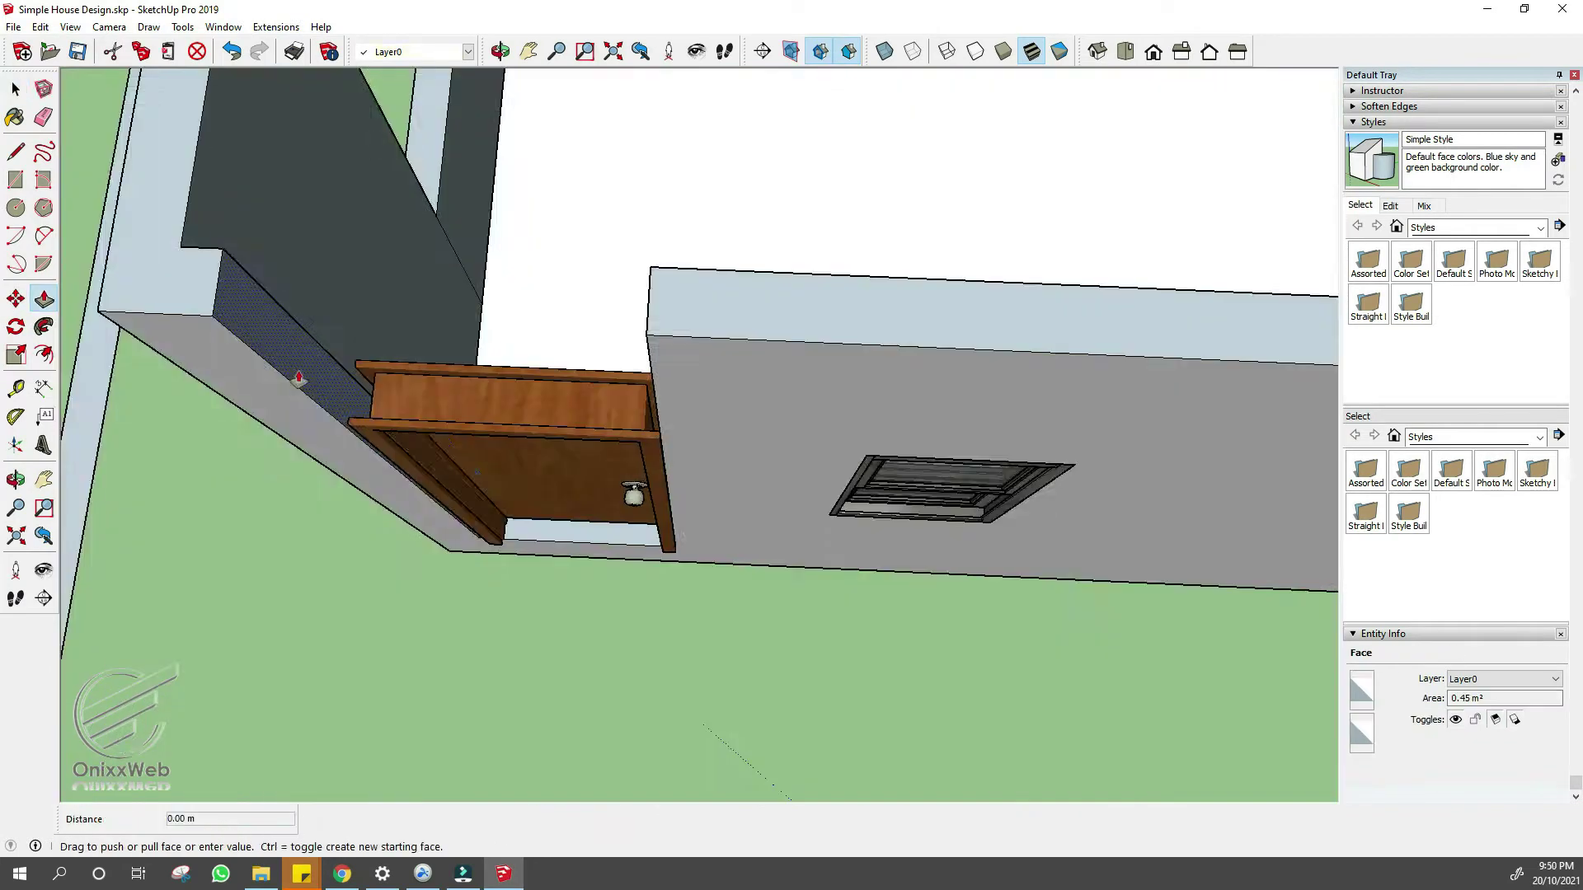
click(381, 439)
scroll(360, 419, up, 4)
click(346, 396)
click(361, 419)
- Align the wall end on the window side of the outer door with the door frame using Push/Pull
middle_drag(360, 418, 544, 449)
key(space)
click(775, 464)
key(p)
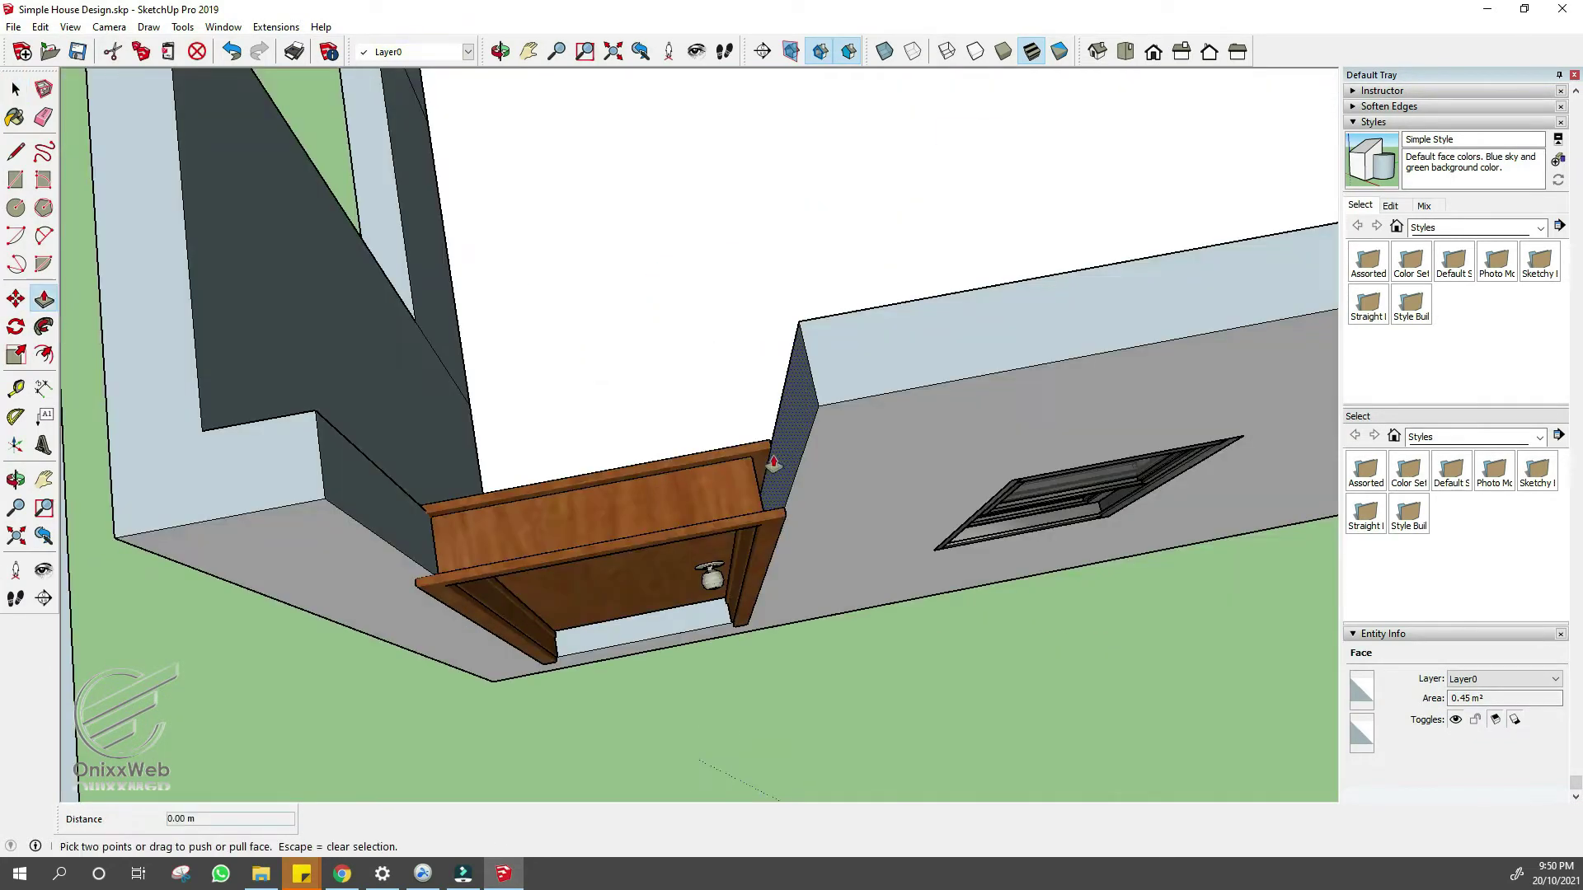
- Draw a line across the wall end at the frame's top and push the upper face across to fill above the door
key(l)
click(779, 338)
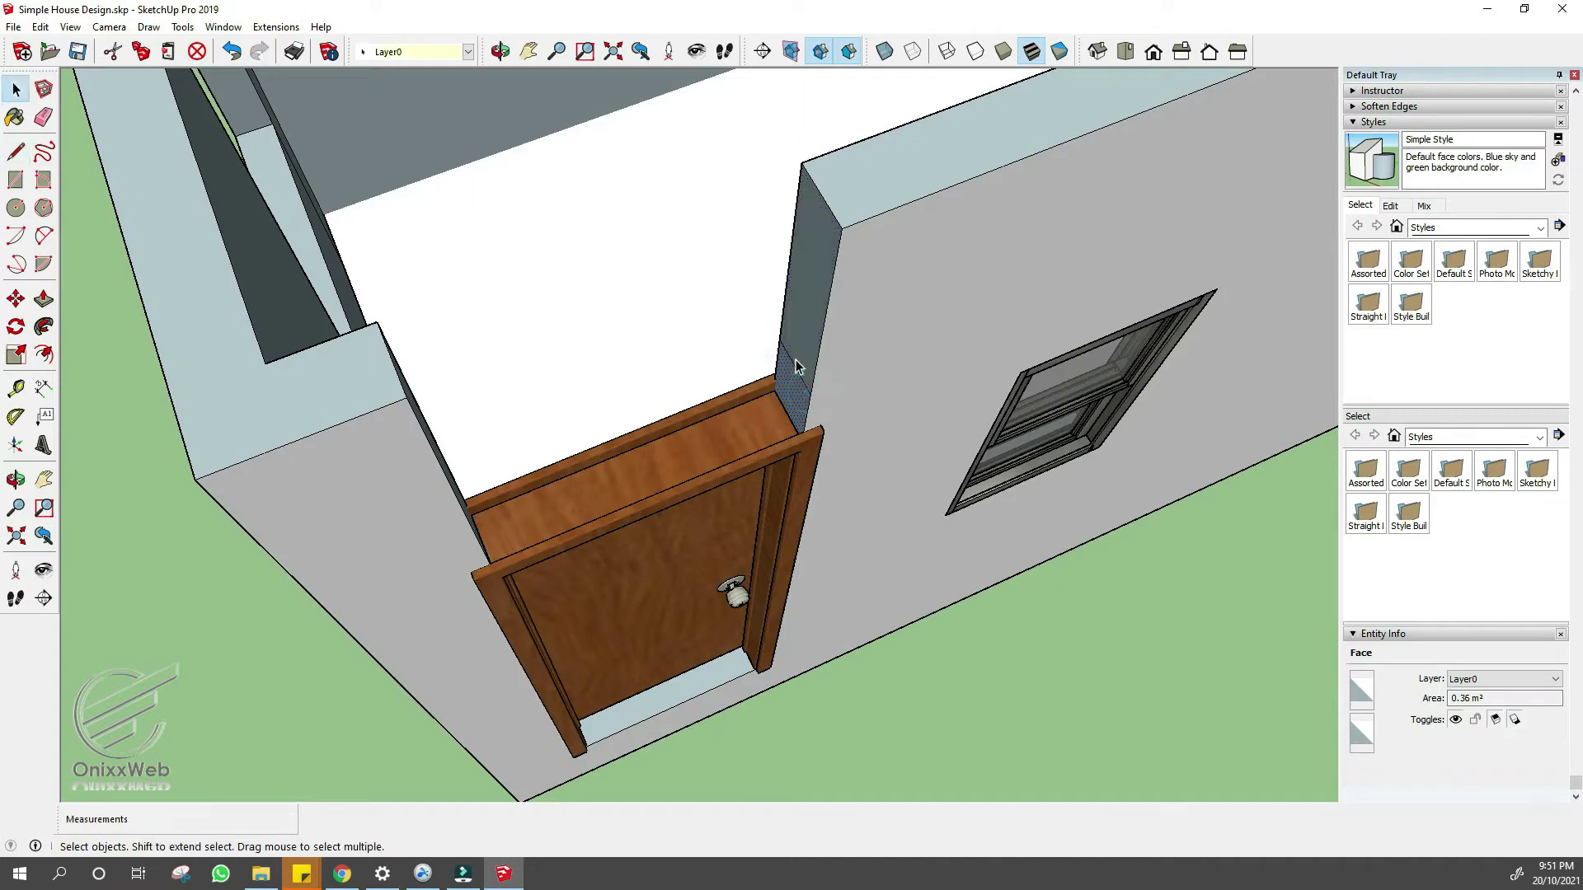
key(p)
click(803, 328)
click(404, 406)
- Open the outer wooden door component and paint it with Dark_Cherry_Wood_mtl_1
middle_drag(527, 634, 725, 321)
click(707, 89)
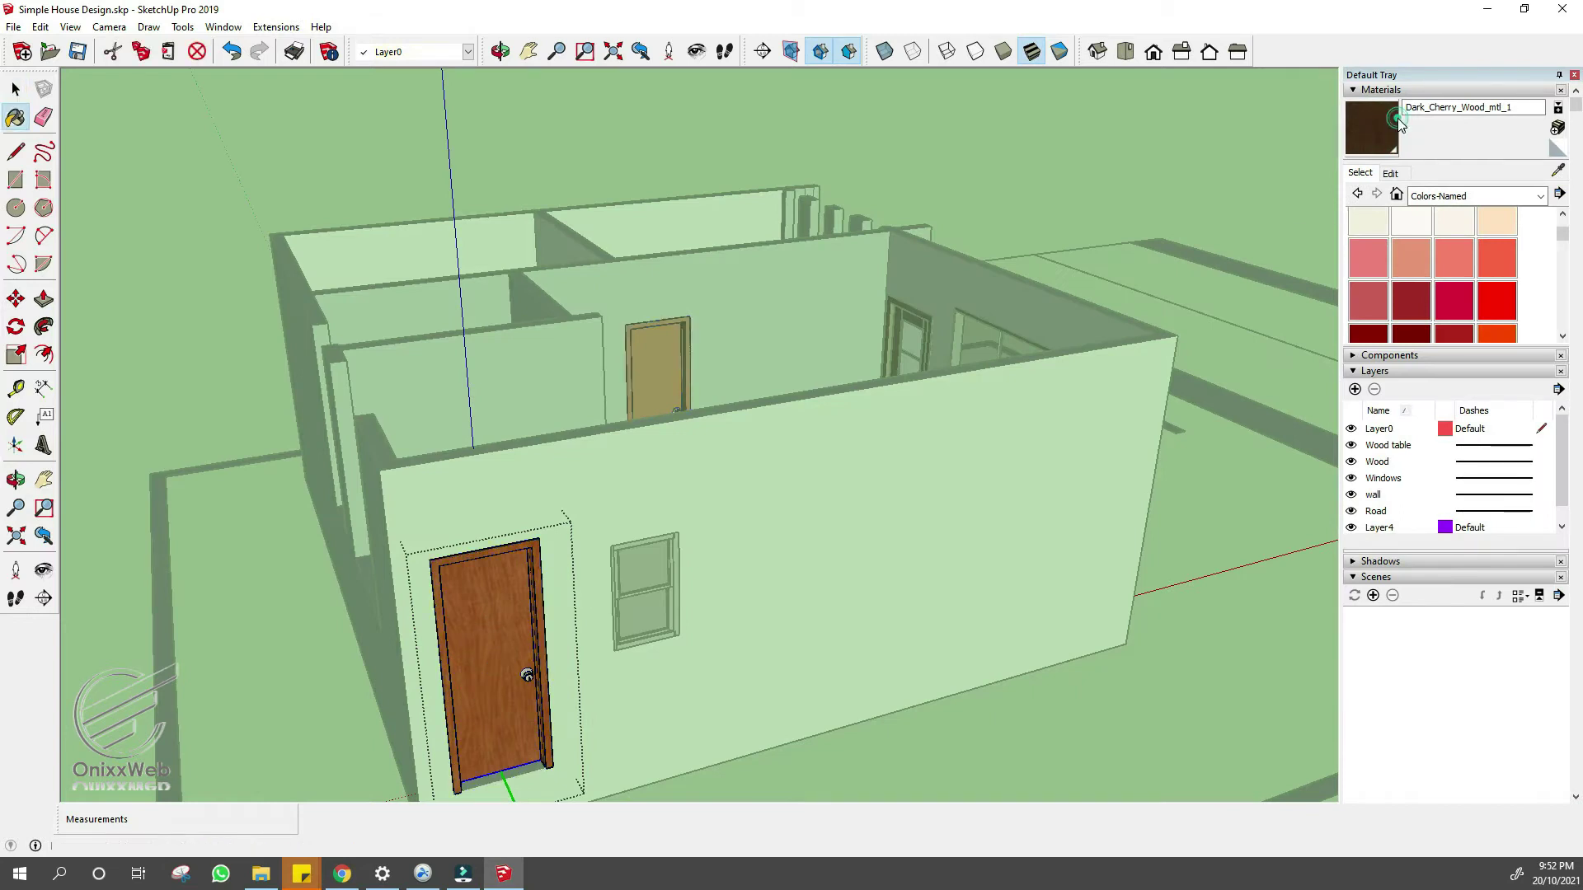
key(space)
double_click(511, 629)
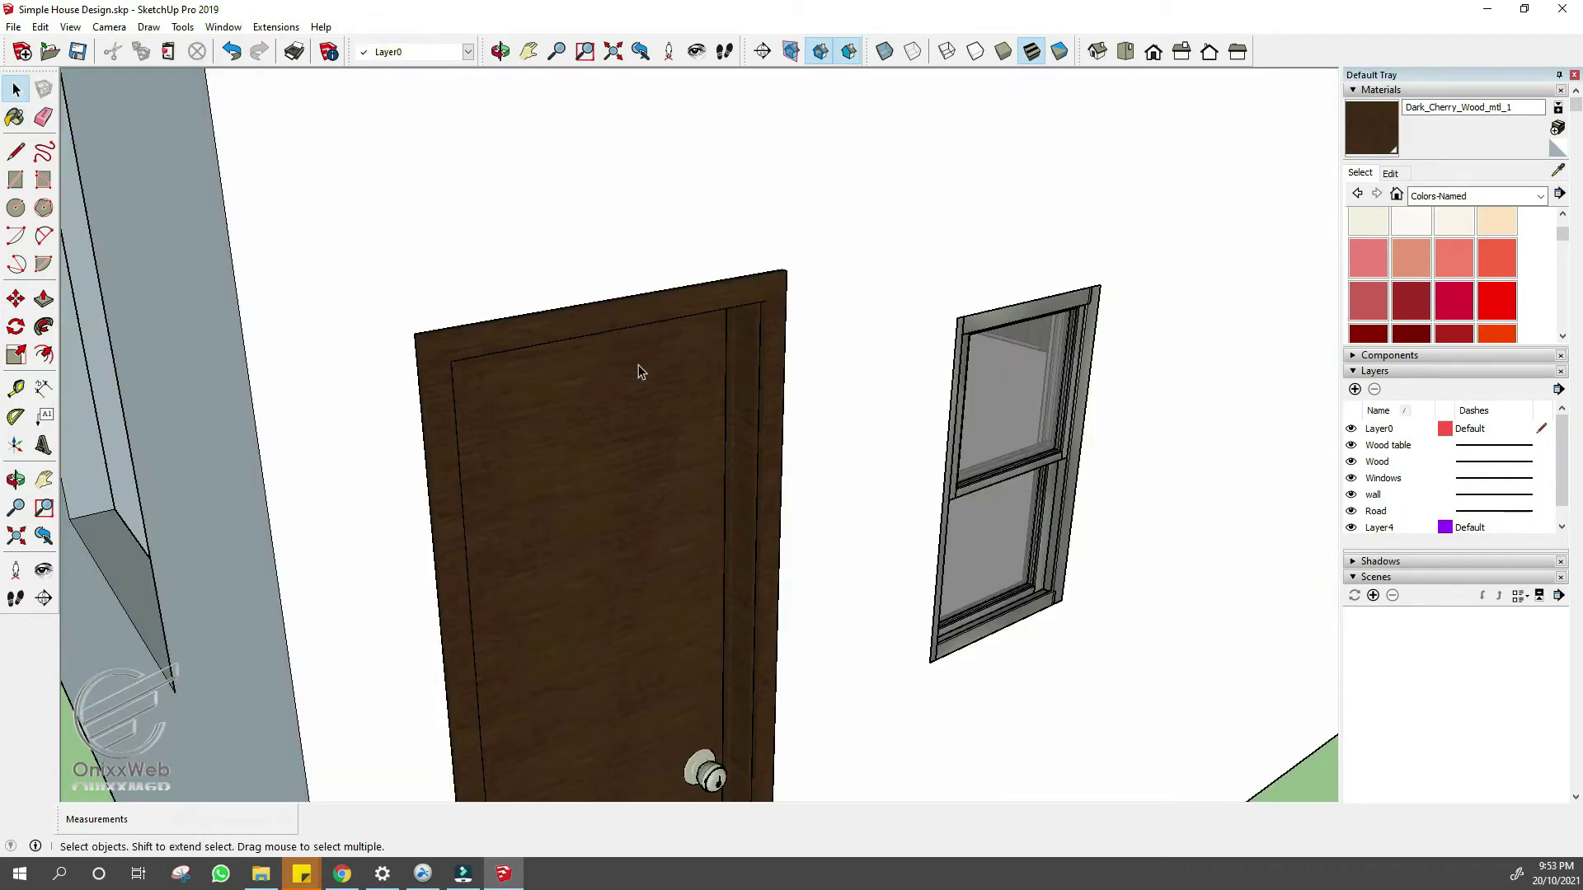
- Open the four-panel front window for editing and paint it with Dark_Cherry_Wood_mtl_1
scroll(638, 364, down, 10)
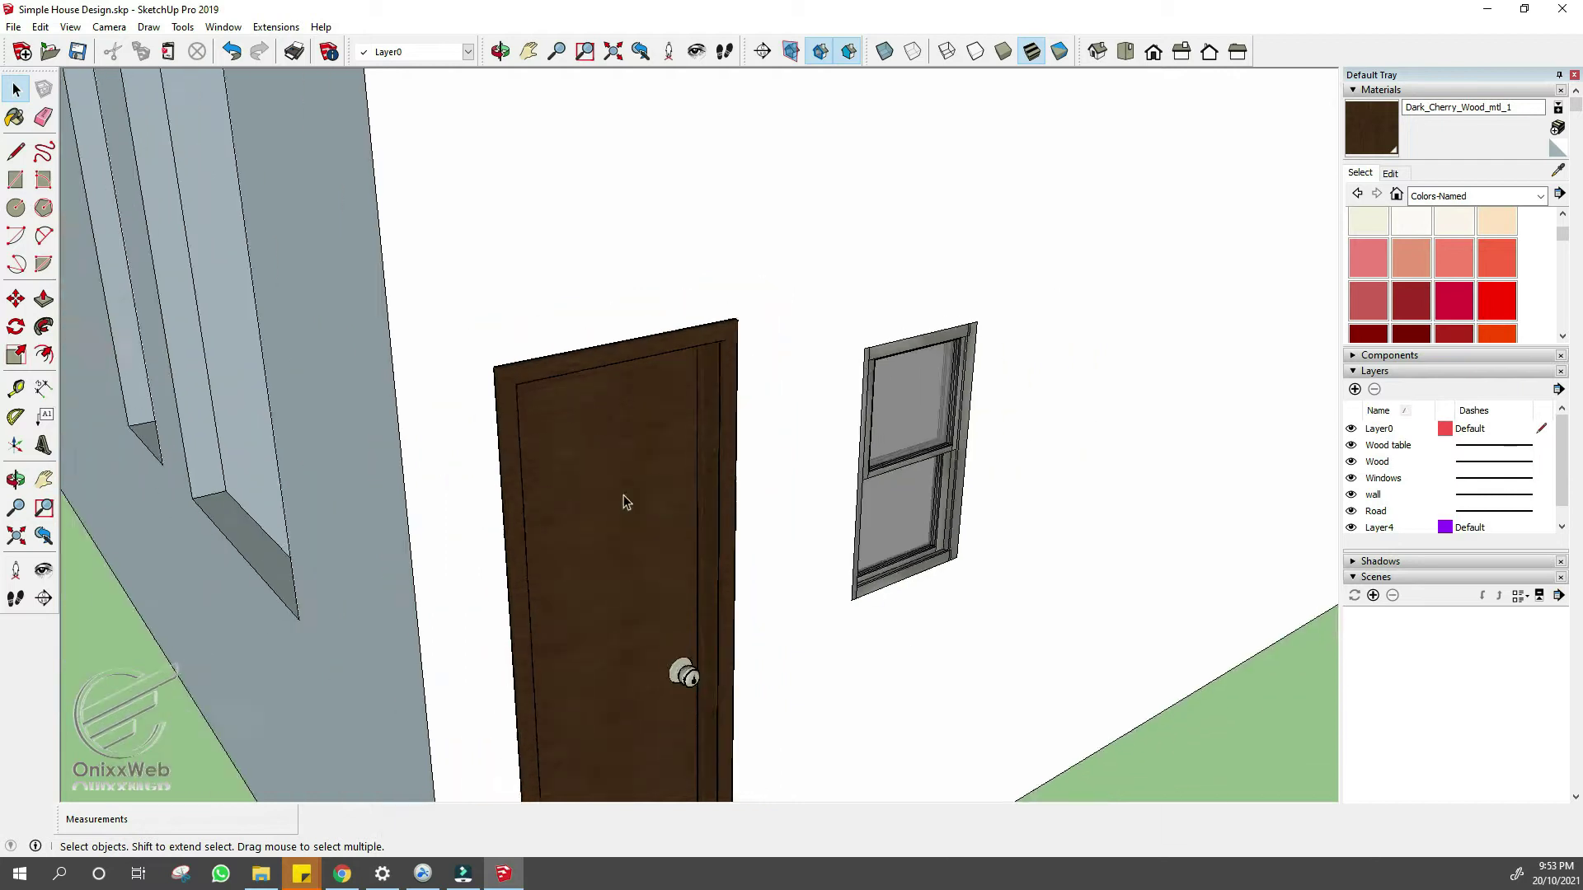
scroll(869, 382, up, 5)
click(800, 360)
scroll(660, 414, down, 8)
click(800, 487)
key(b)
click(624, 497)
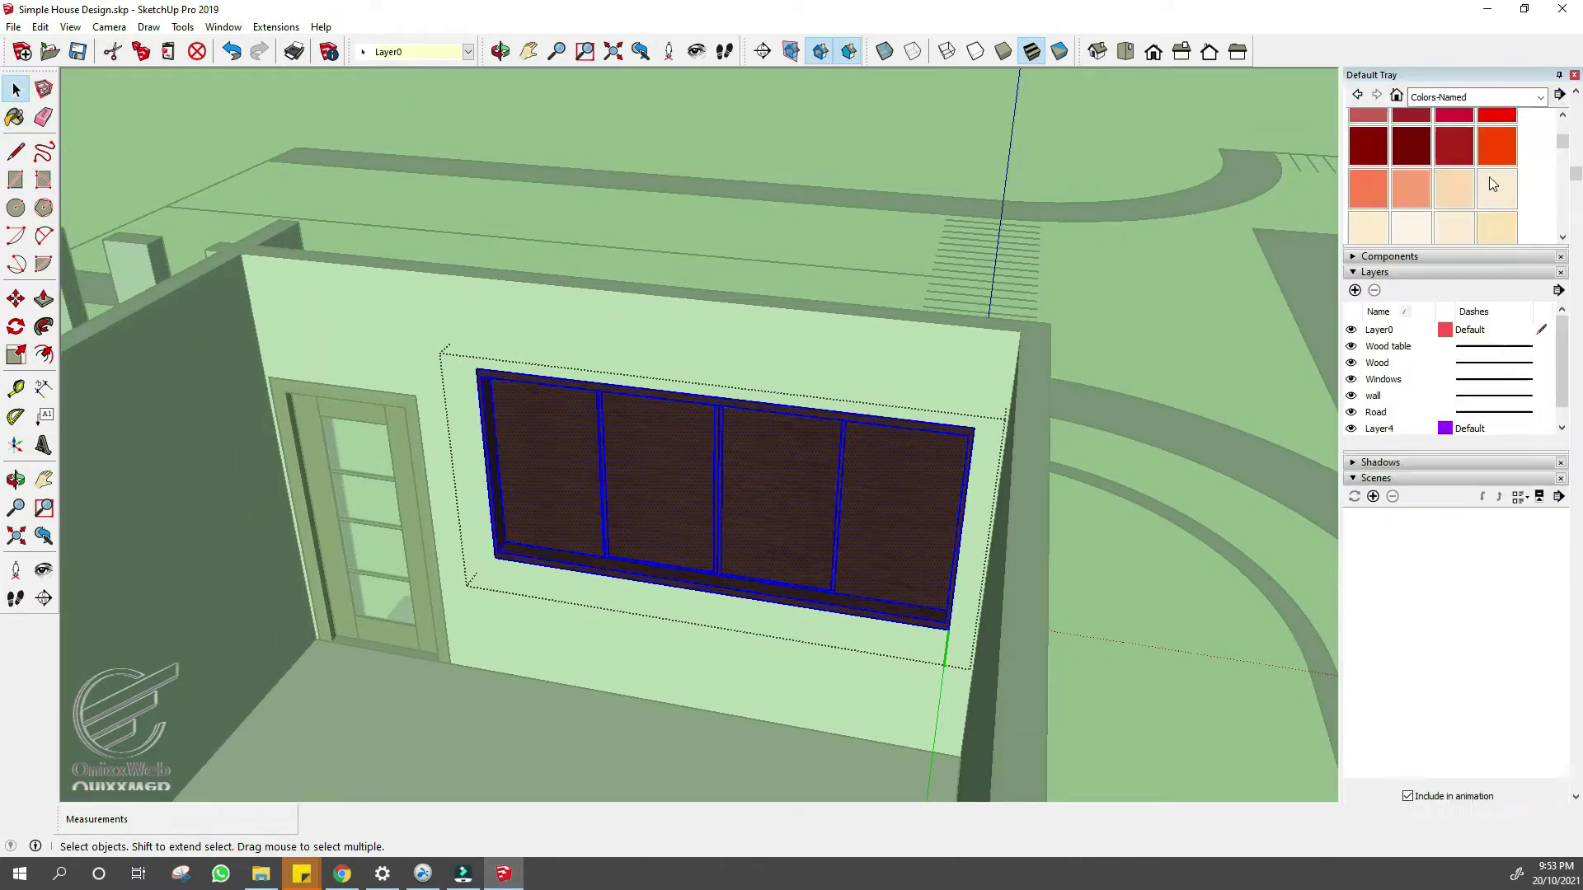
- Apply the in-model material Translucent Glass Sky Reflection to the four panes of the front window
click(1483, 196)
click(1451, 211)
scroll(1479, 254, down, 3)
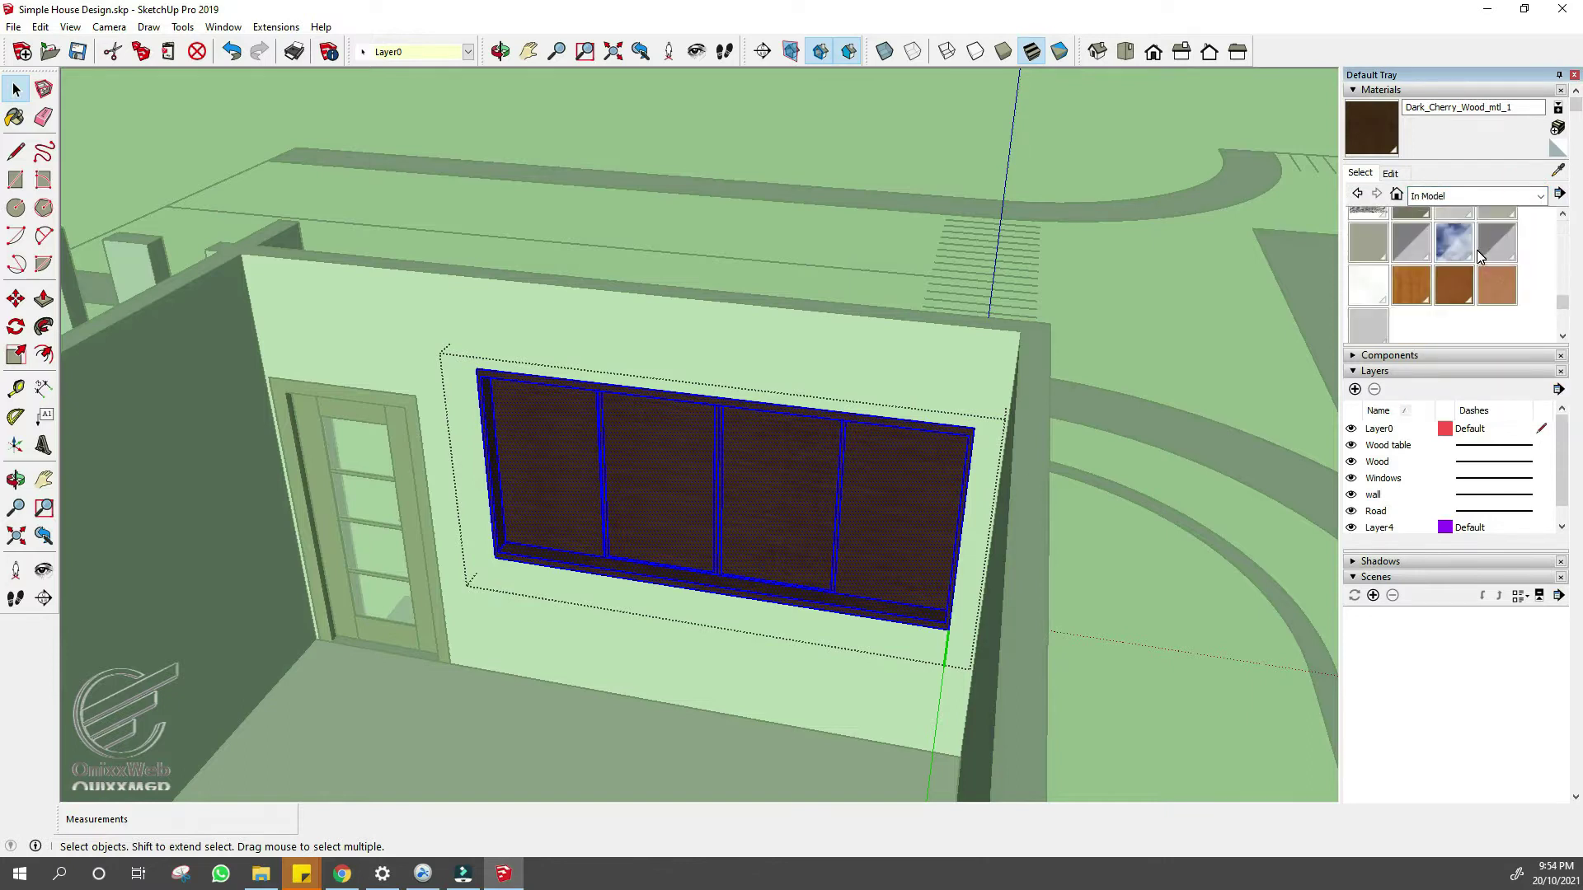
shift+click(885, 511)
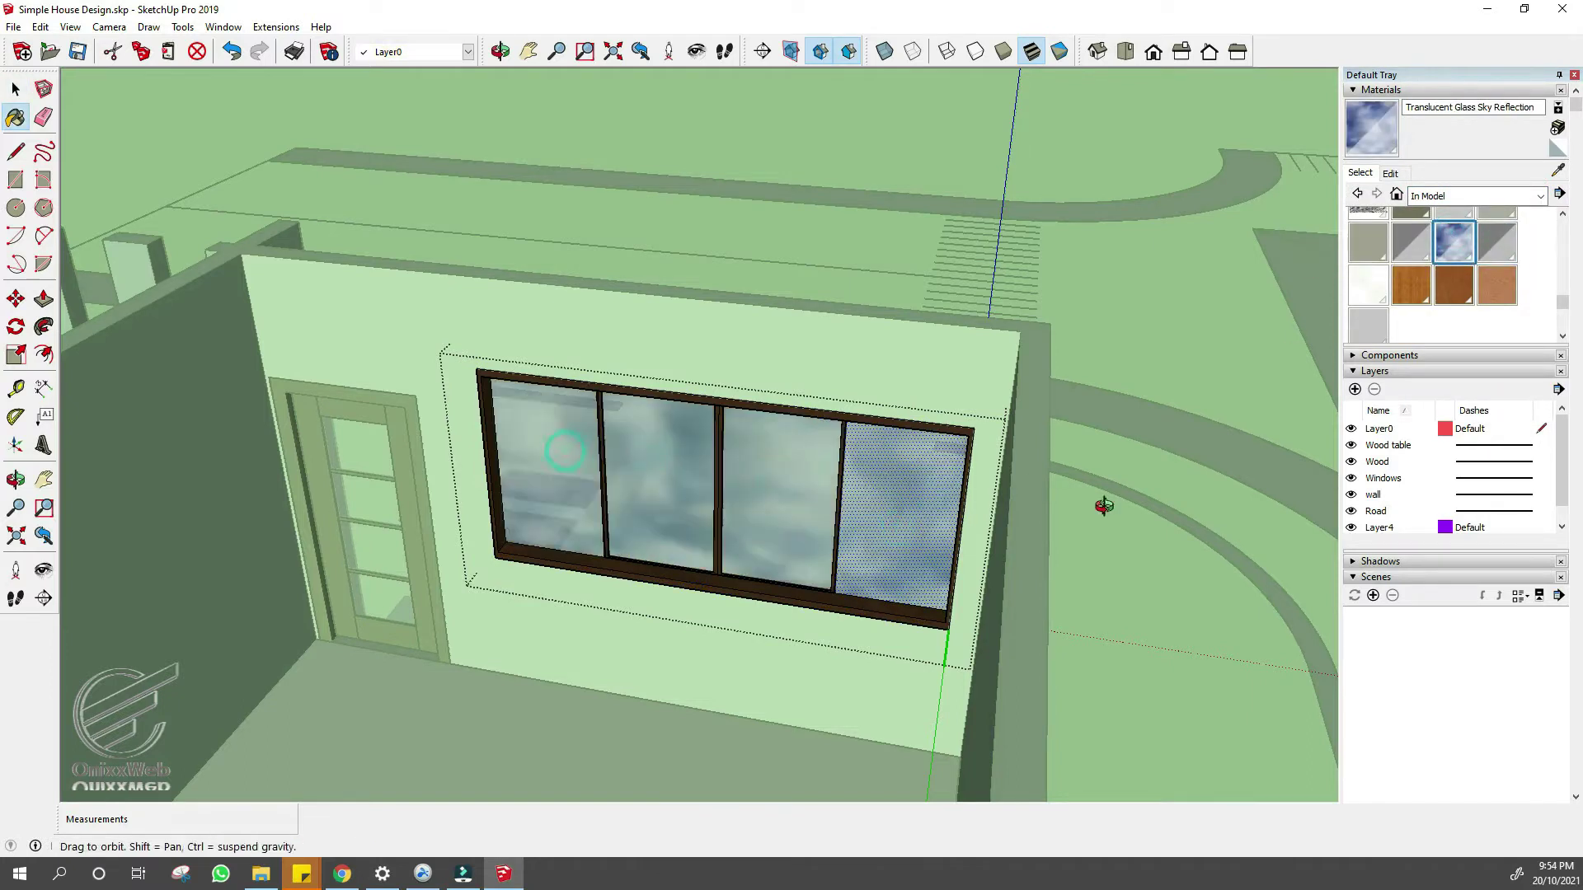
- Paint a two-panel window with Dark_Cherry_Wood_mtl_1 and its panes with Translucent Glass Sky Reflection
middle_drag(1102, 501, 422, 281)
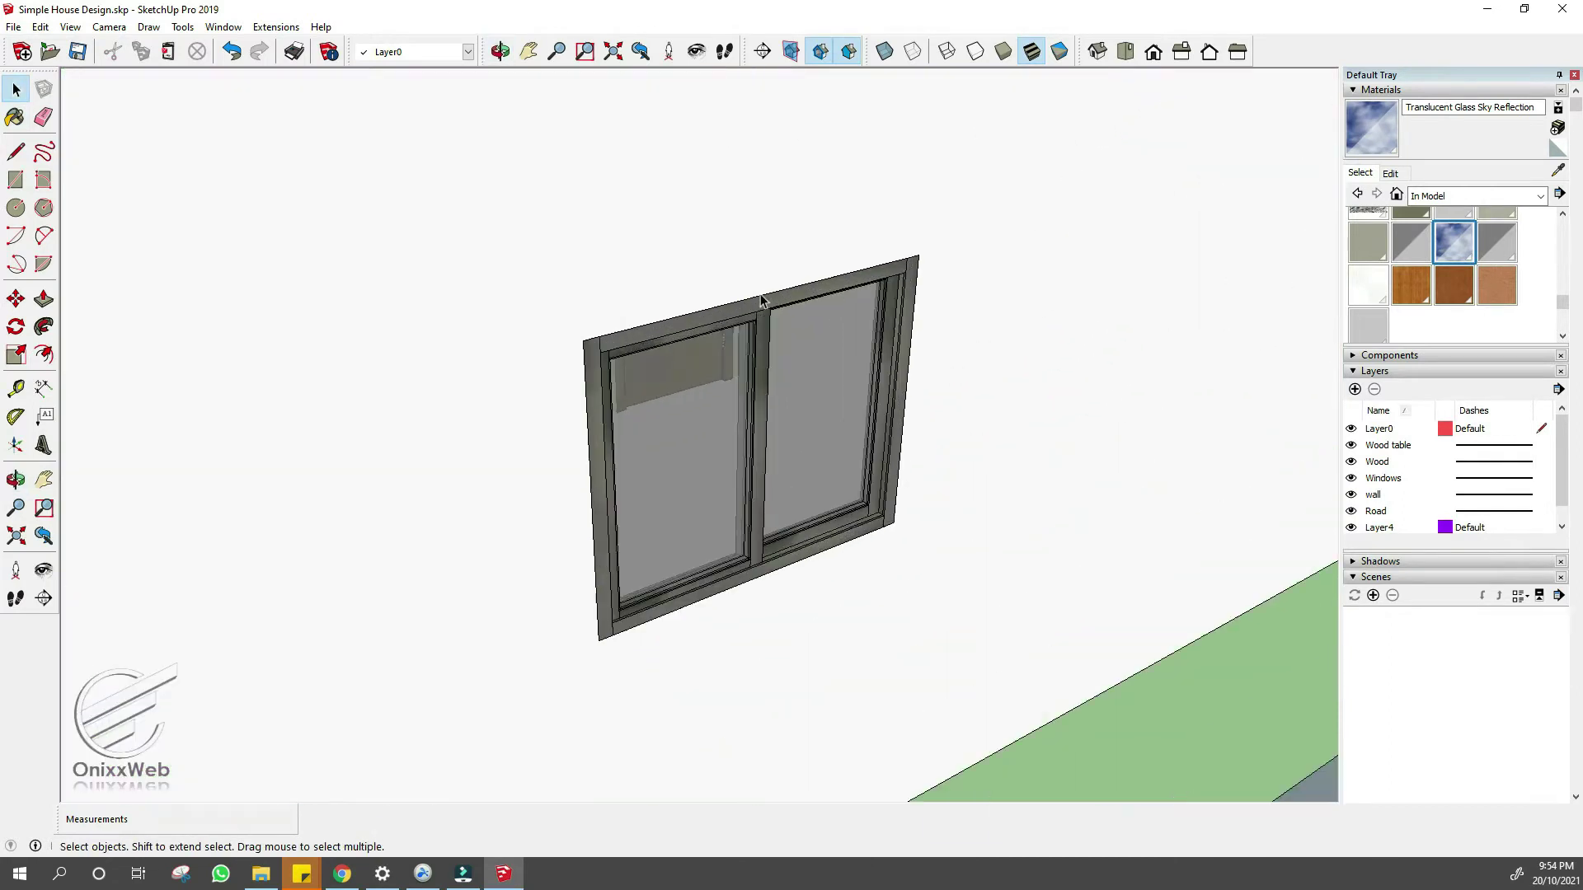
scroll(1472, 282, up, 3)
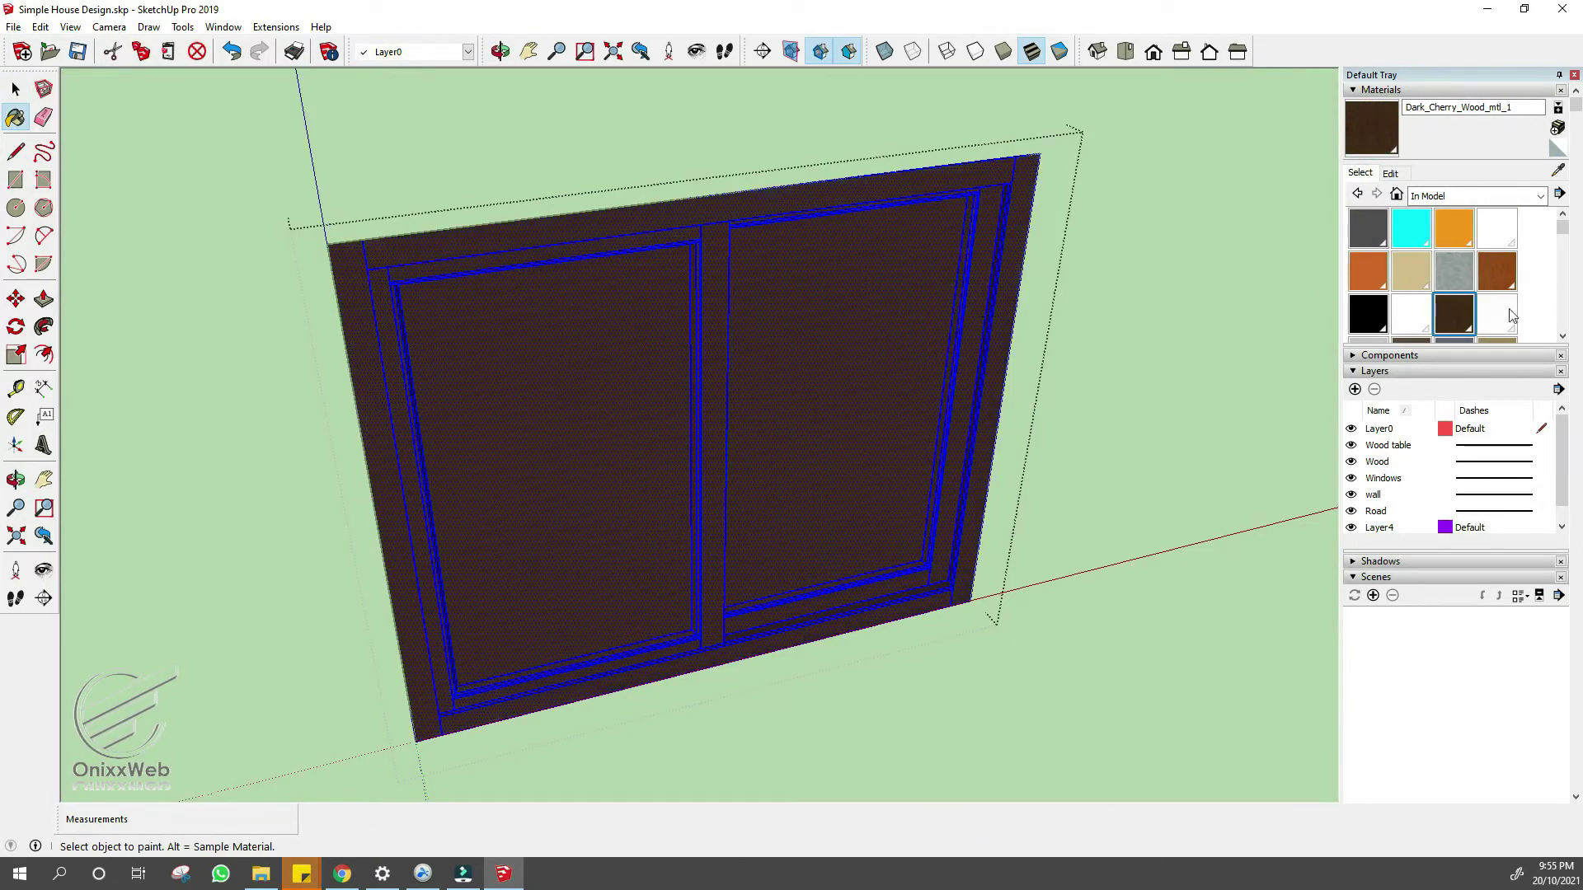
scroll(1452, 309, down, 3)
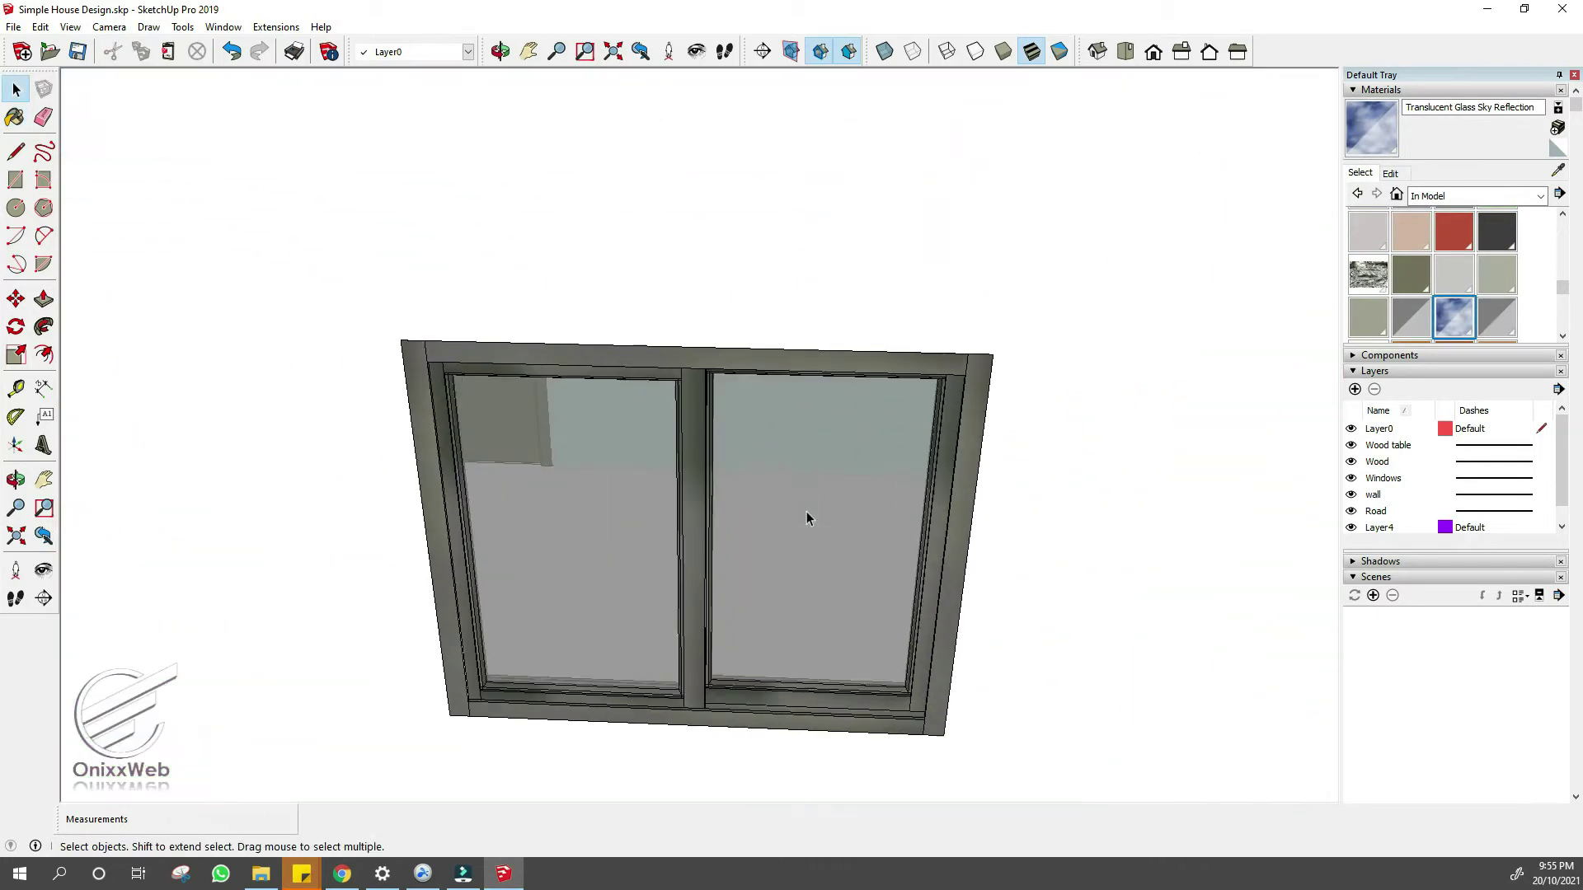
- Paint the other two-panel window on the outer wall with Dark_Cherry_Wood_mtl_1
middle_drag(806, 511, 914, 559)
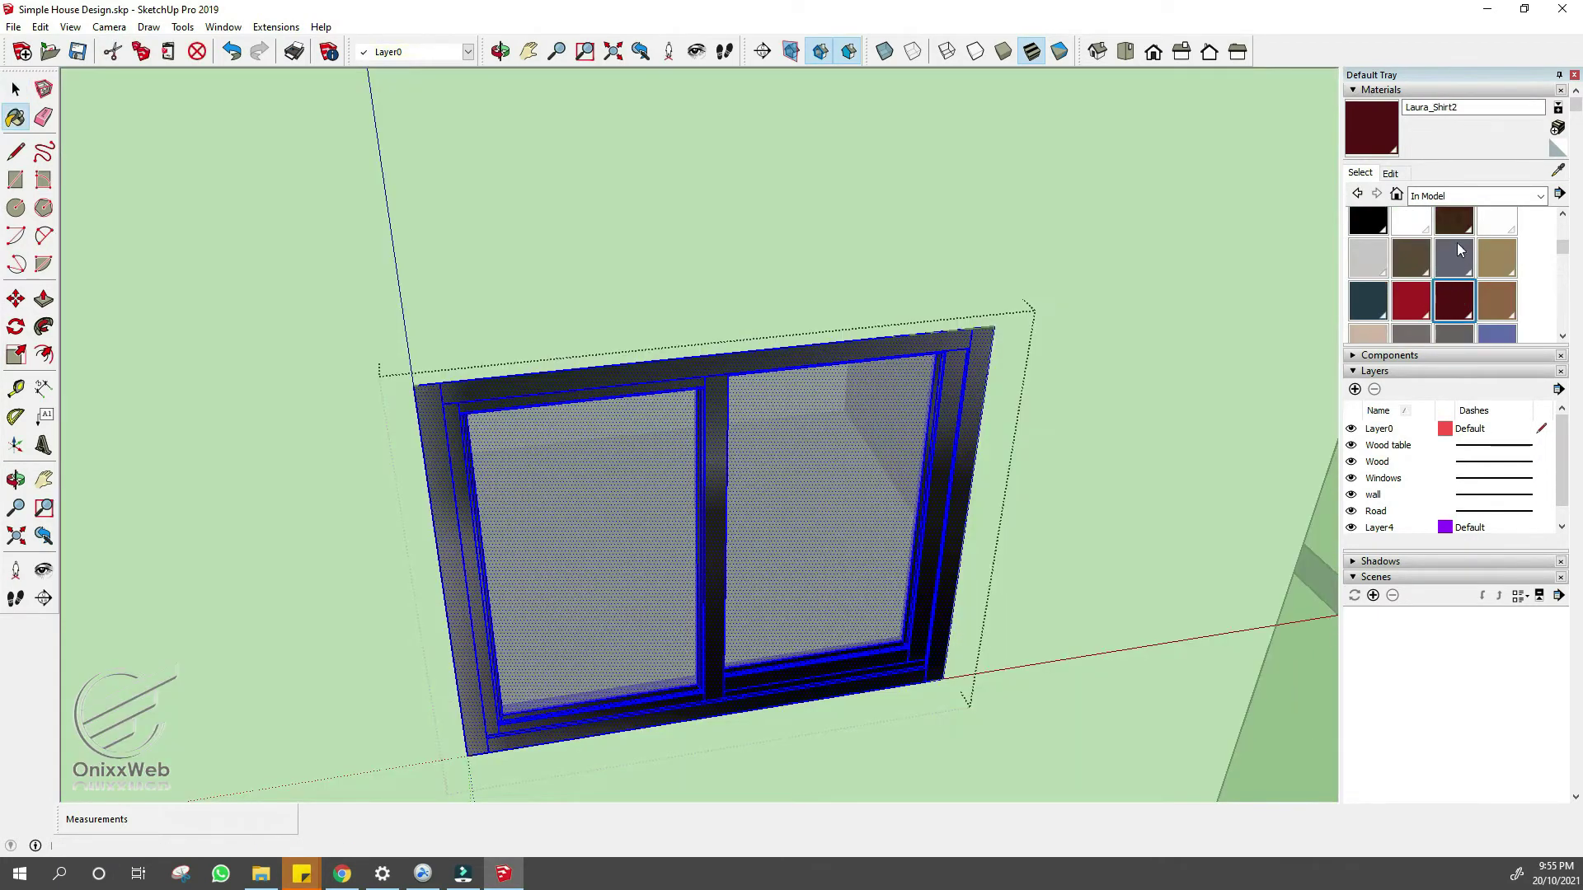
click(748, 448)
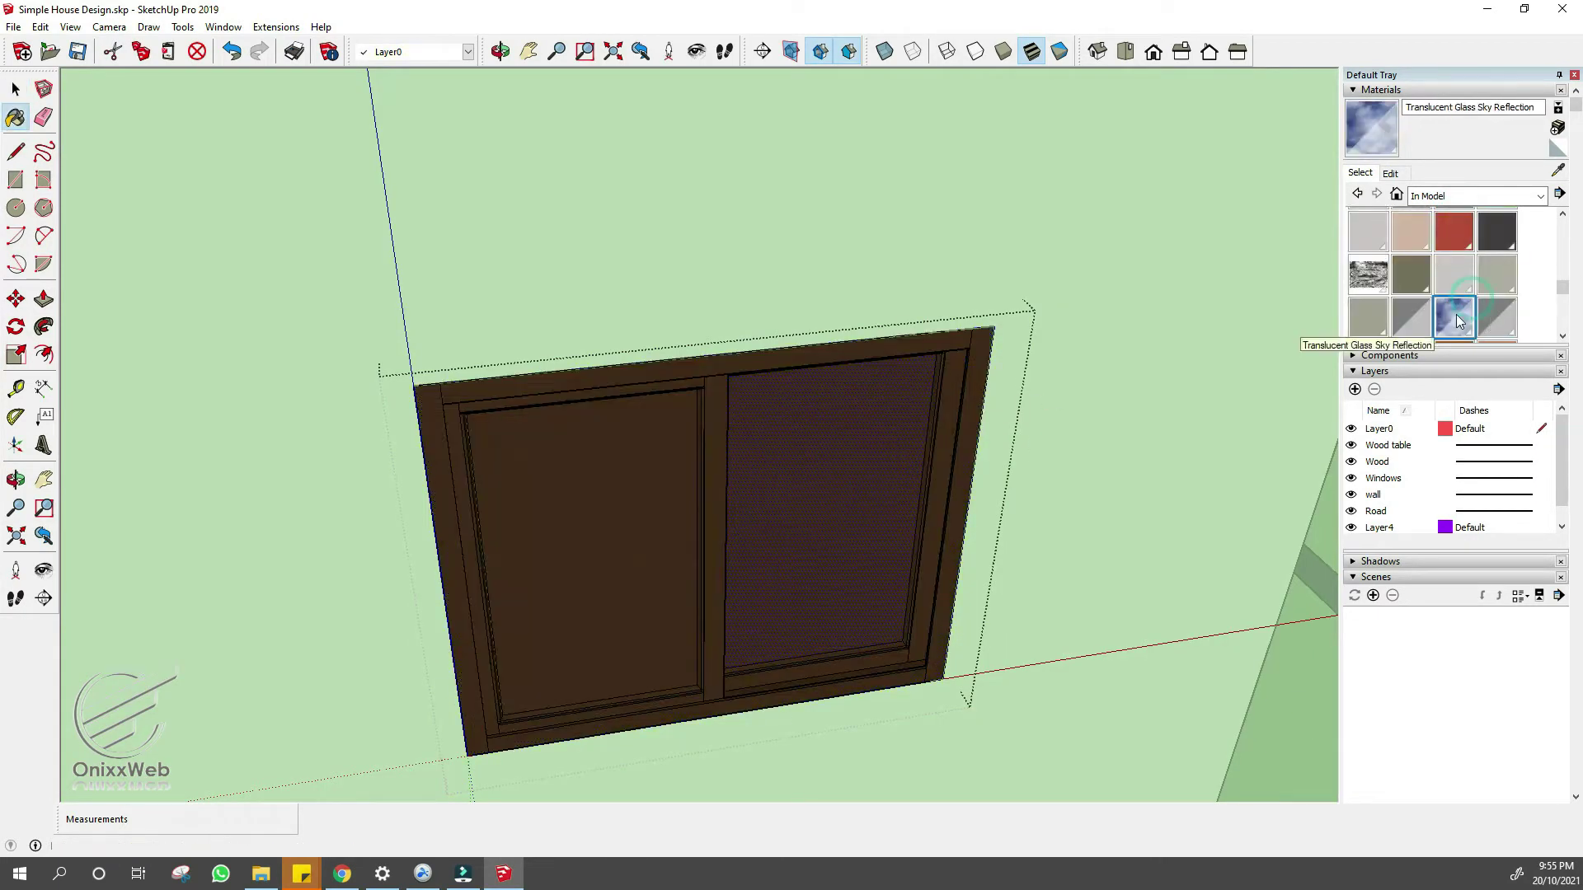
- Paint the outer window's remaining pane with Translucent Glass Sky Reflection and the sash window beside the side door with Dark_Cherry_Wood_mtl_1 and the glass material
click(498, 516)
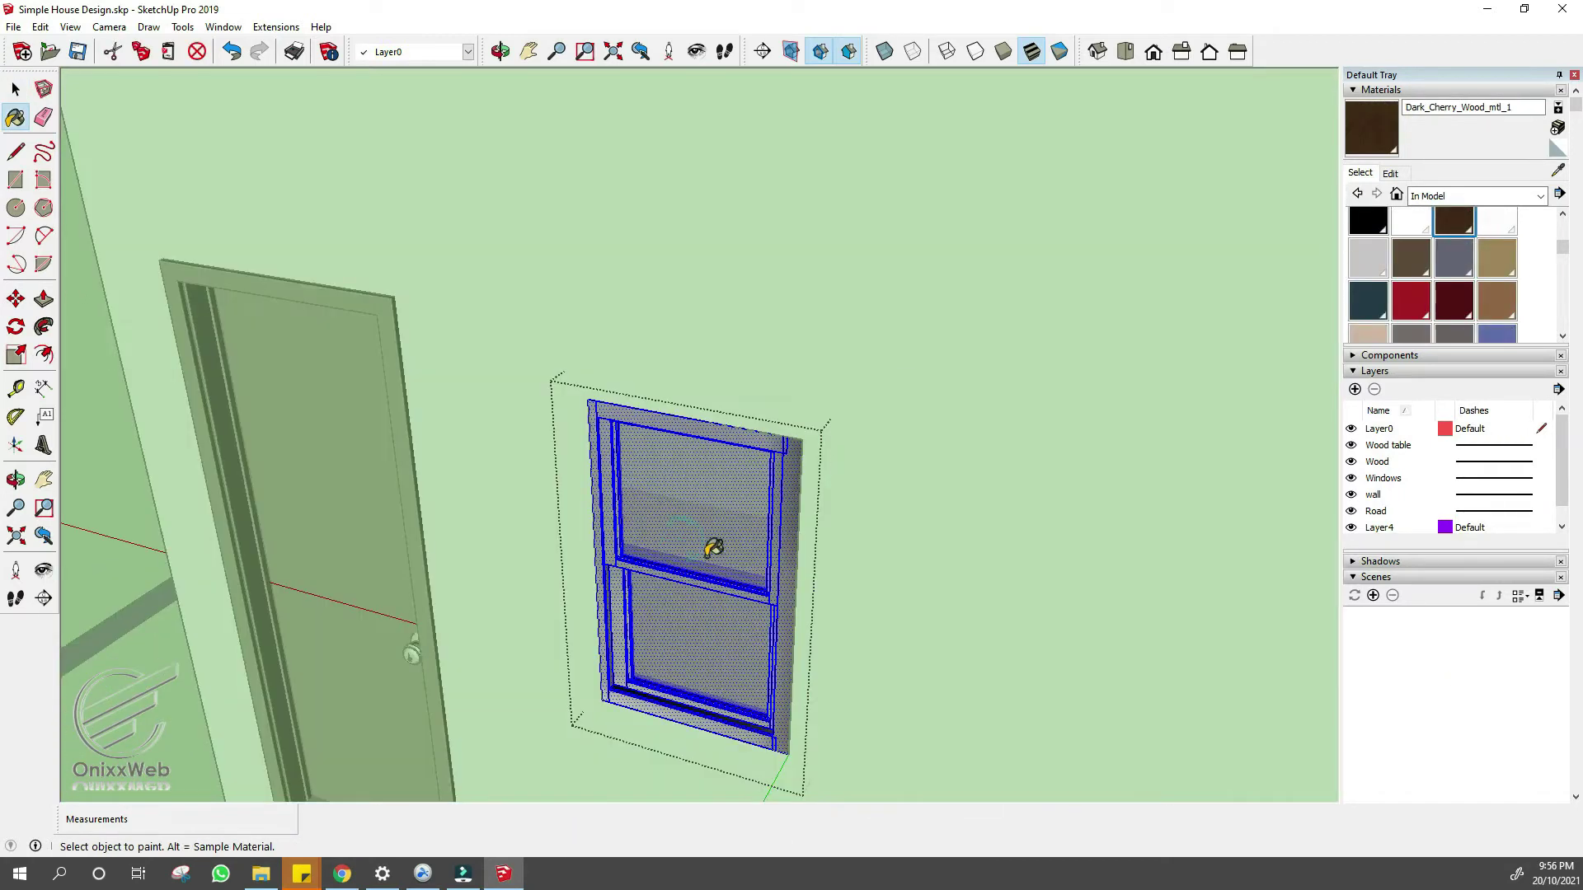
click(719, 632)
click(1453, 221)
click(692, 507)
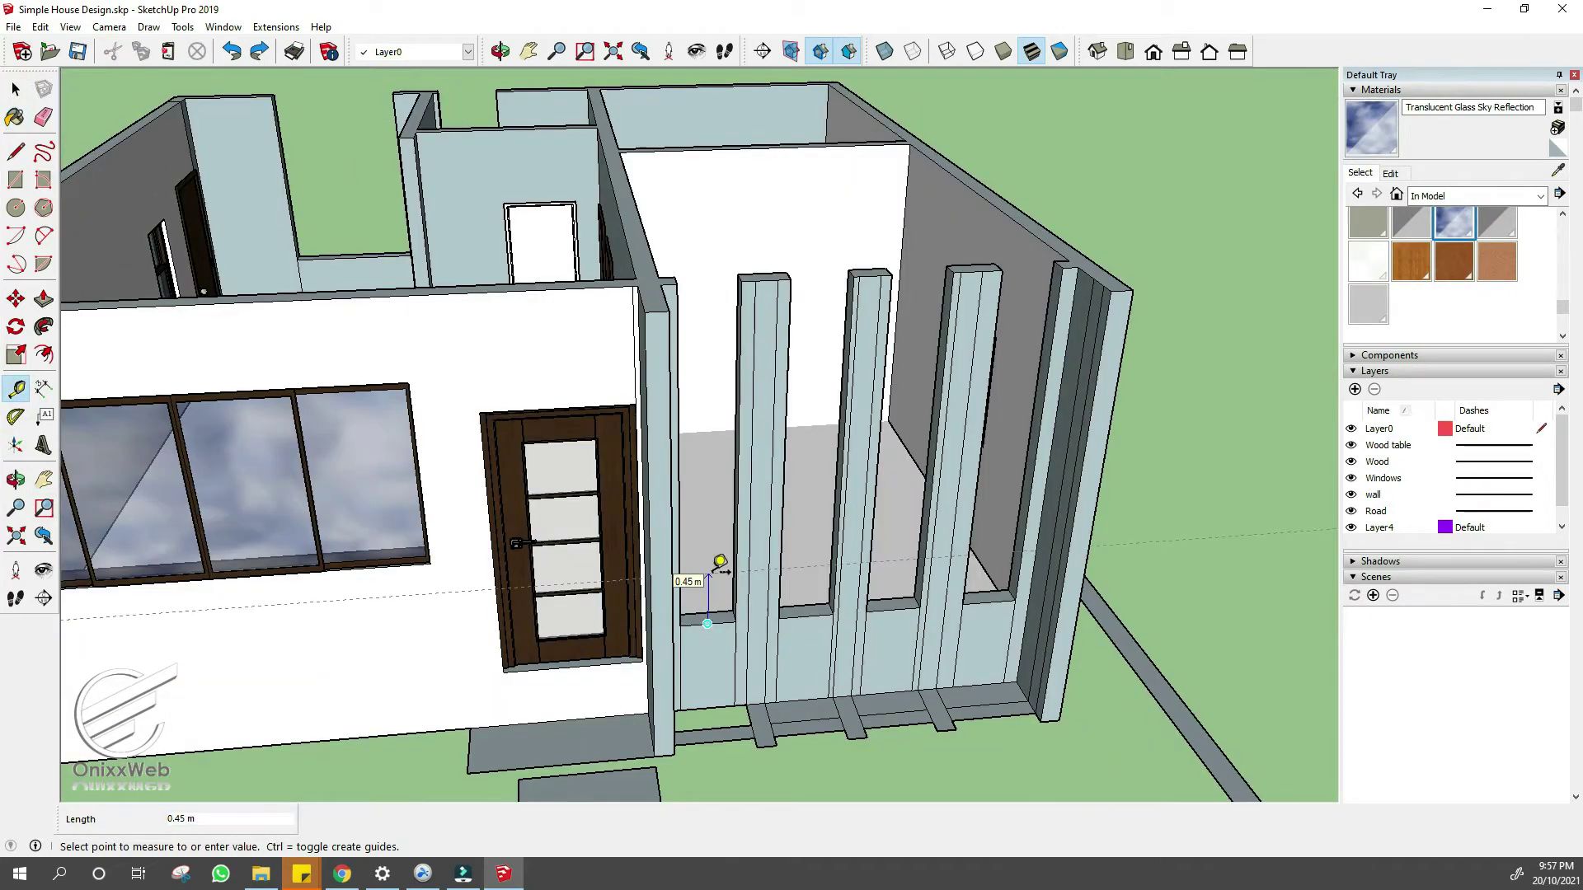
- Copy the four sill faces between the front columns up to the horizontal guide line
key(space)
middle_drag(789, 474, 812, 586)
scroll(933, 704, up, 3)
click(935, 721)
ctrl+click(814, 727)
ctrl+click(720, 728)
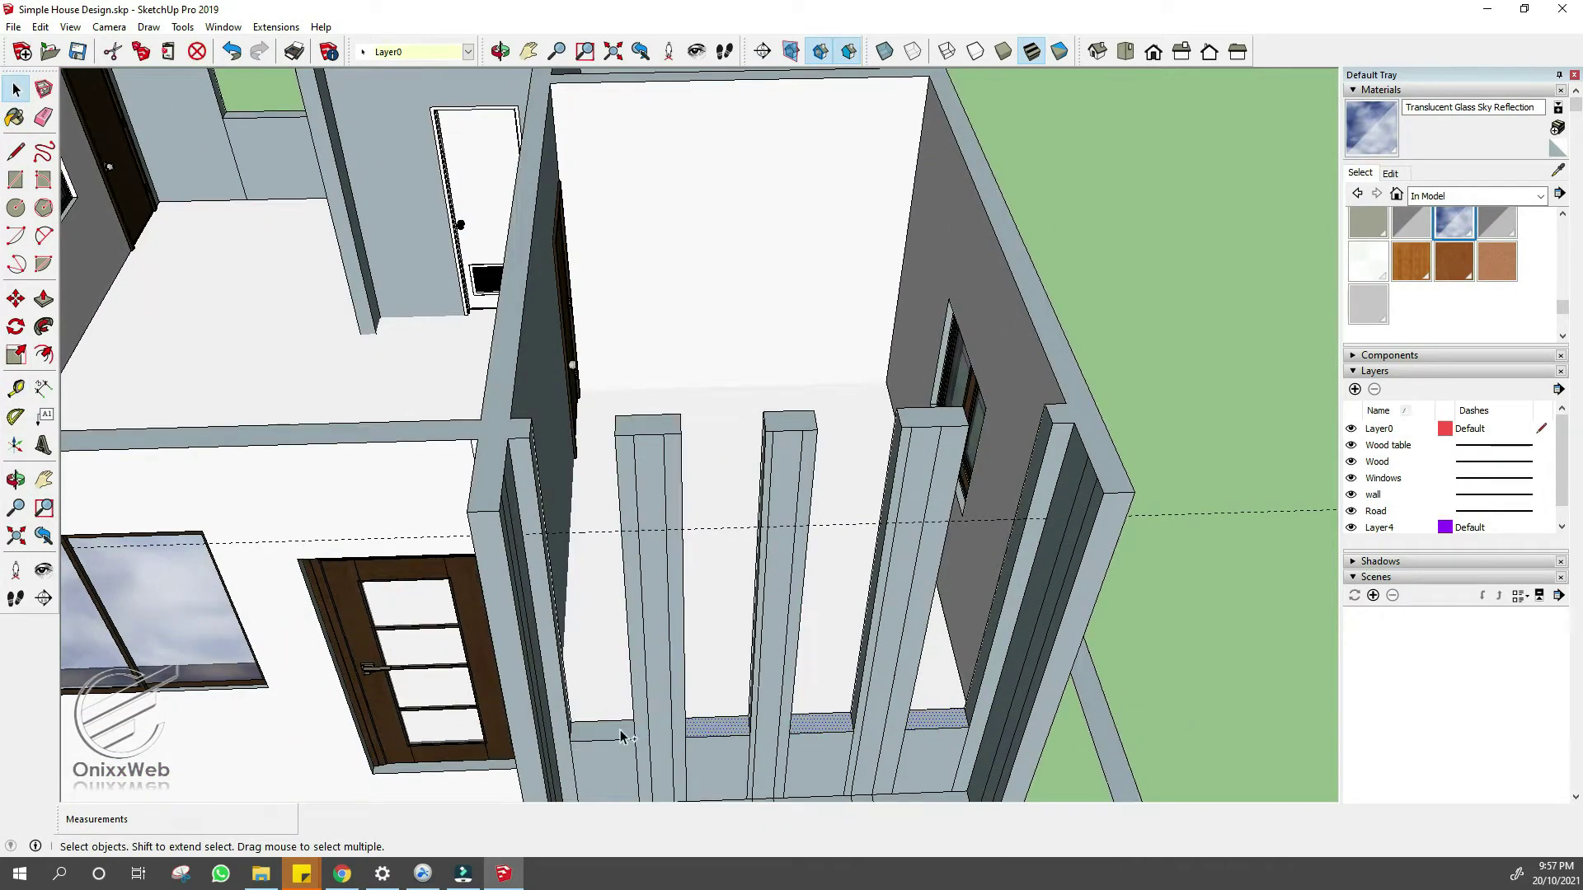
click(635, 741)
click(602, 526)
- Extrude the four copied faces 0.70 m up to the wall top to form lintels between the columns
key(p)
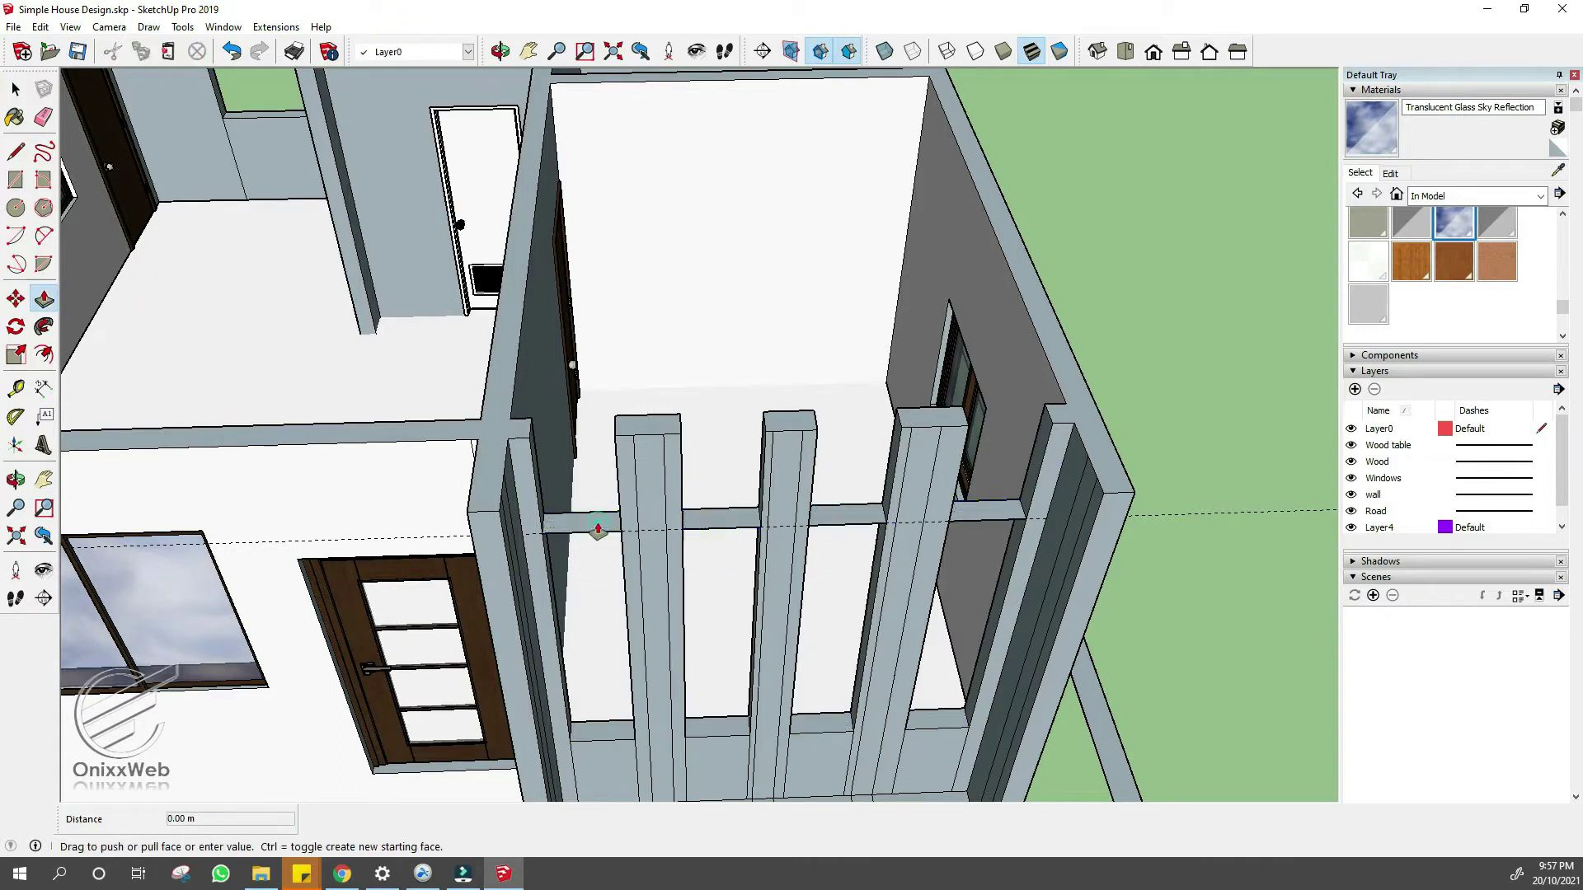
double_click(701, 518)
double_click(849, 518)
double_click(993, 509)
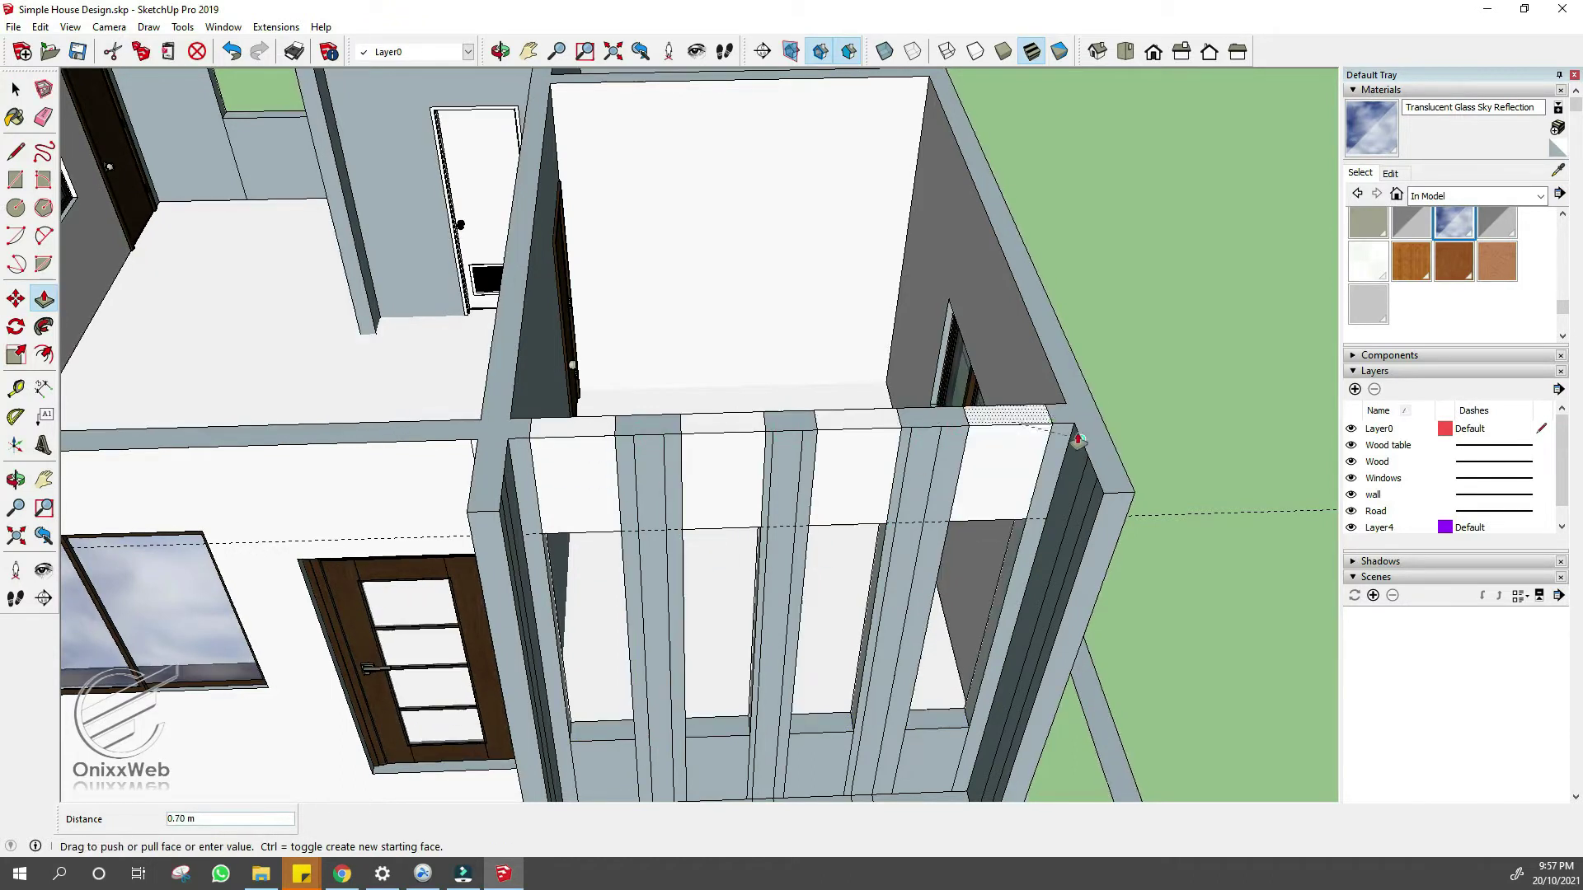
key(space)
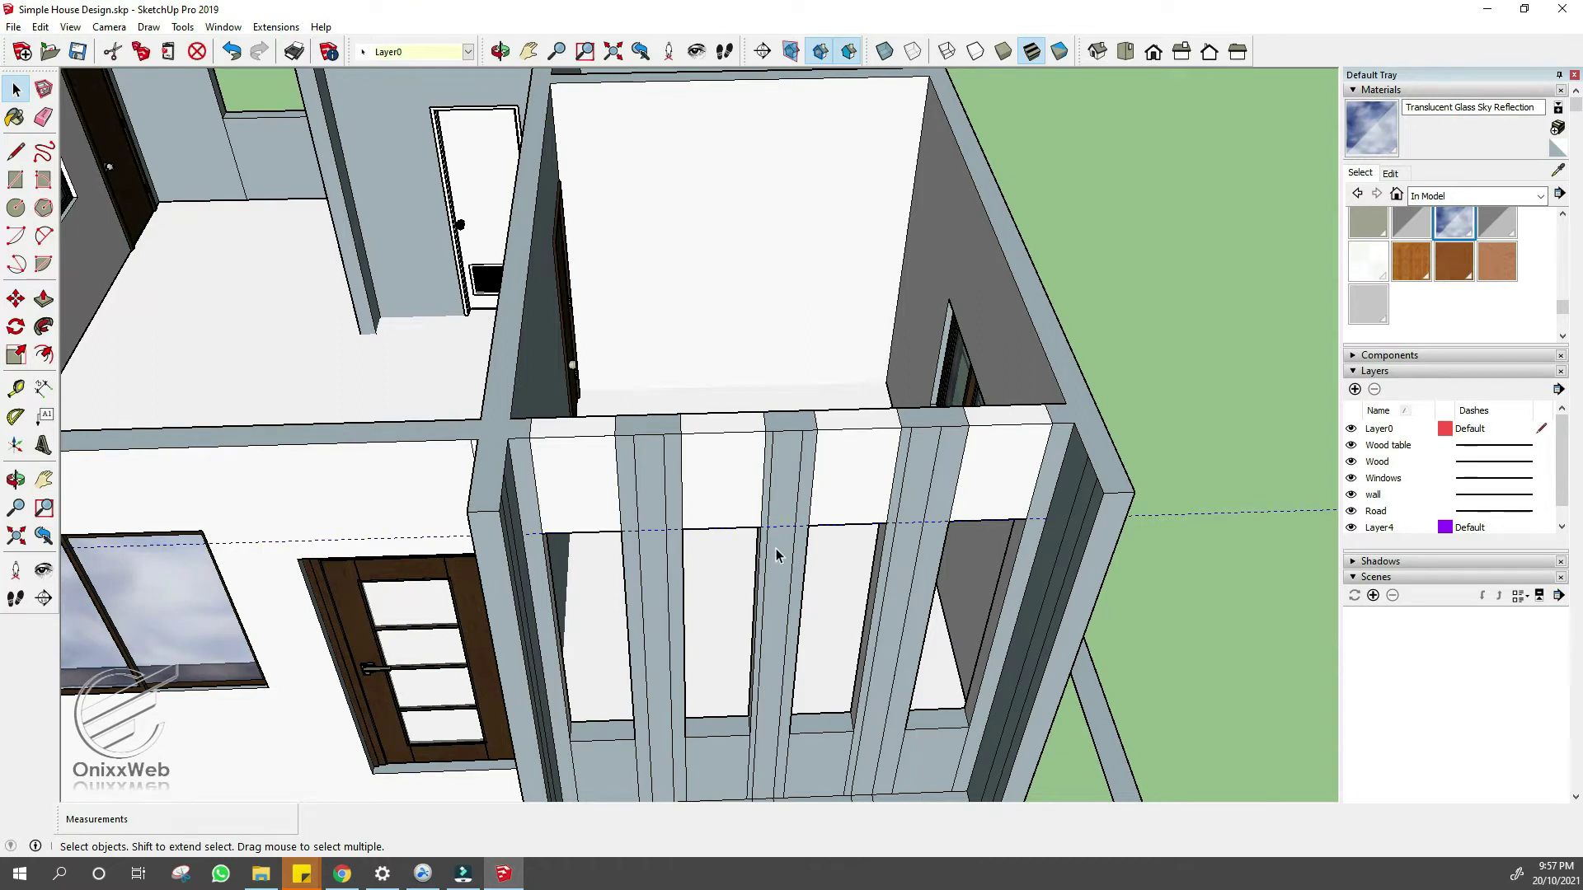
- Split the front columns at the guide line and push their upper parts back about 0.25 m to the lintel face
middle_drag(775, 555, 635, 495)
key(l)
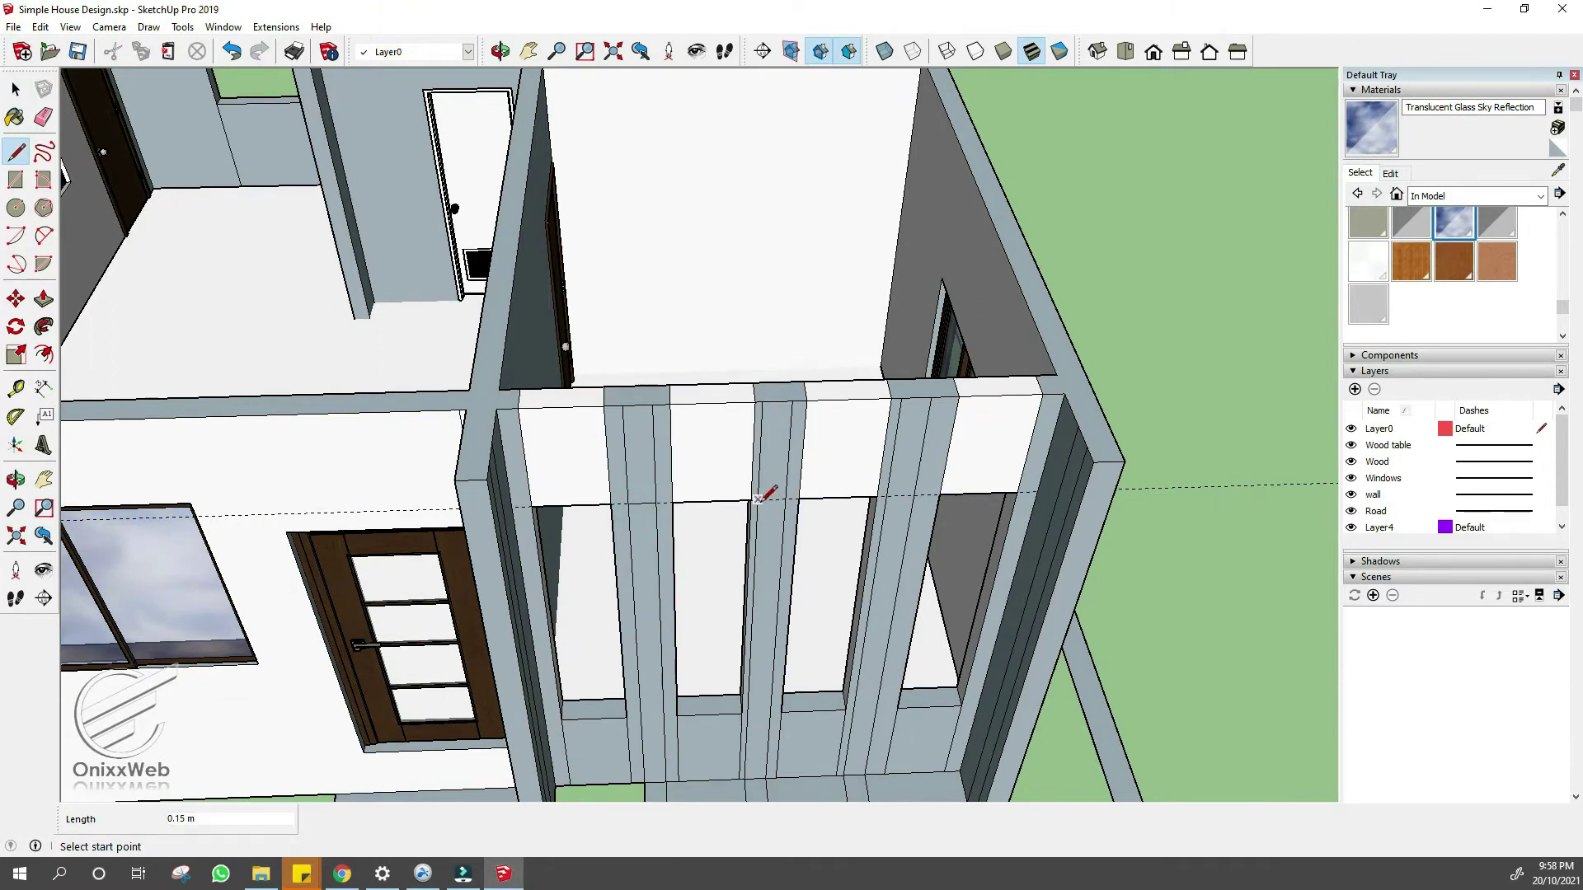
key(space)
key(p)
click(891, 532)
click(1055, 506)
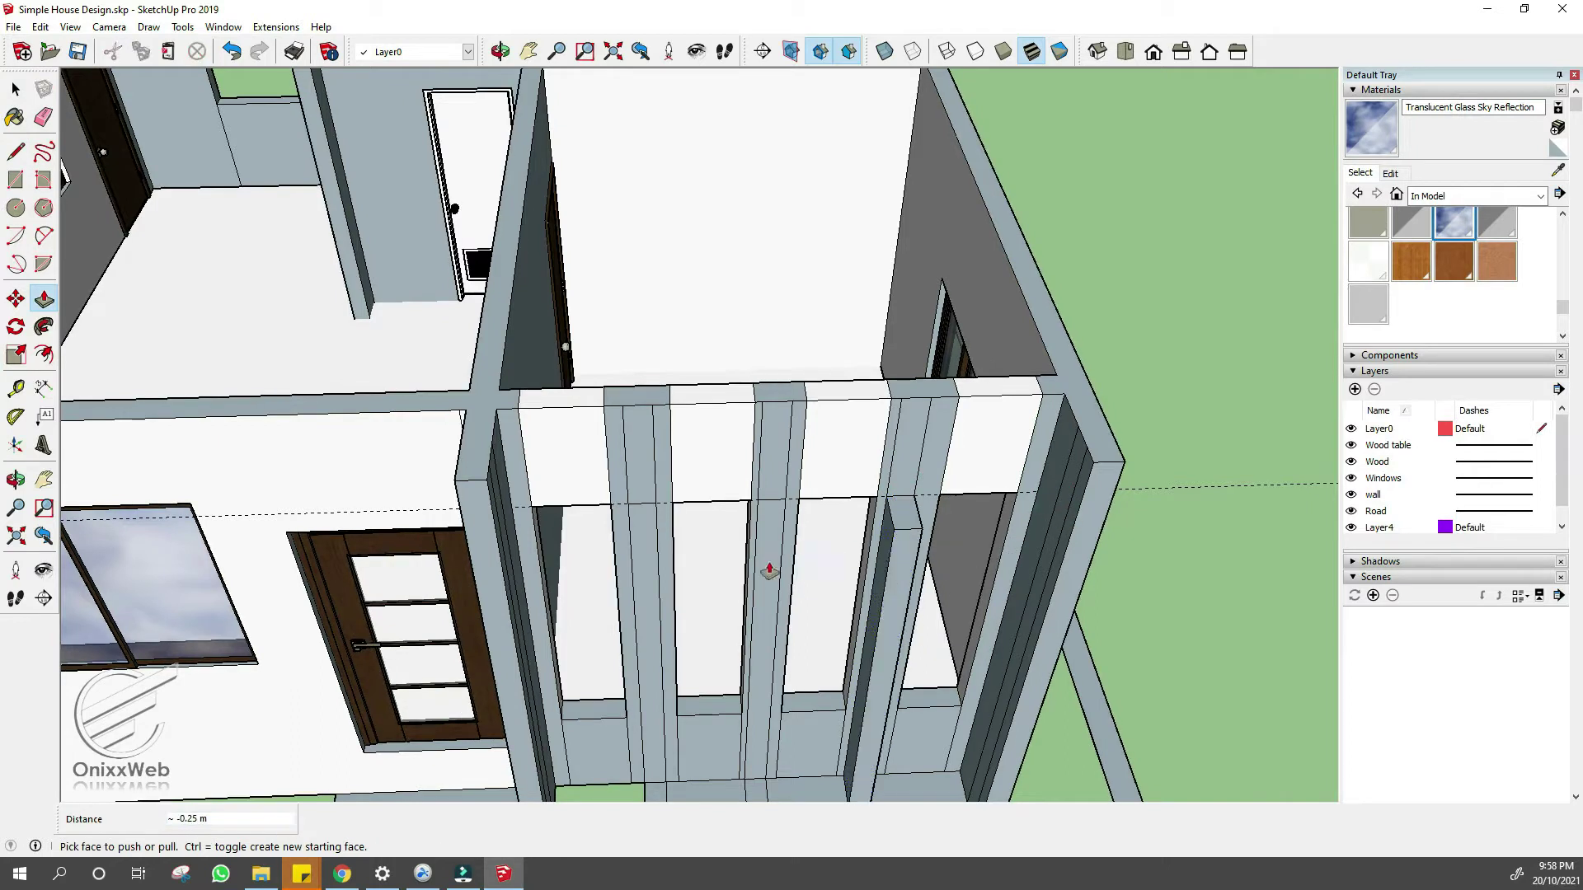
- Erase the leftover edges on the front face of the lintel above the columns
middle_drag(752, 547, 779, 435)
key(e)
mouse_move(577, 334)
mouse_down()
mouse_move(618, 325)
mouse_move(711, 353)
mouse_up()
drag(852, 360, 799, 360)
click(793, 359)
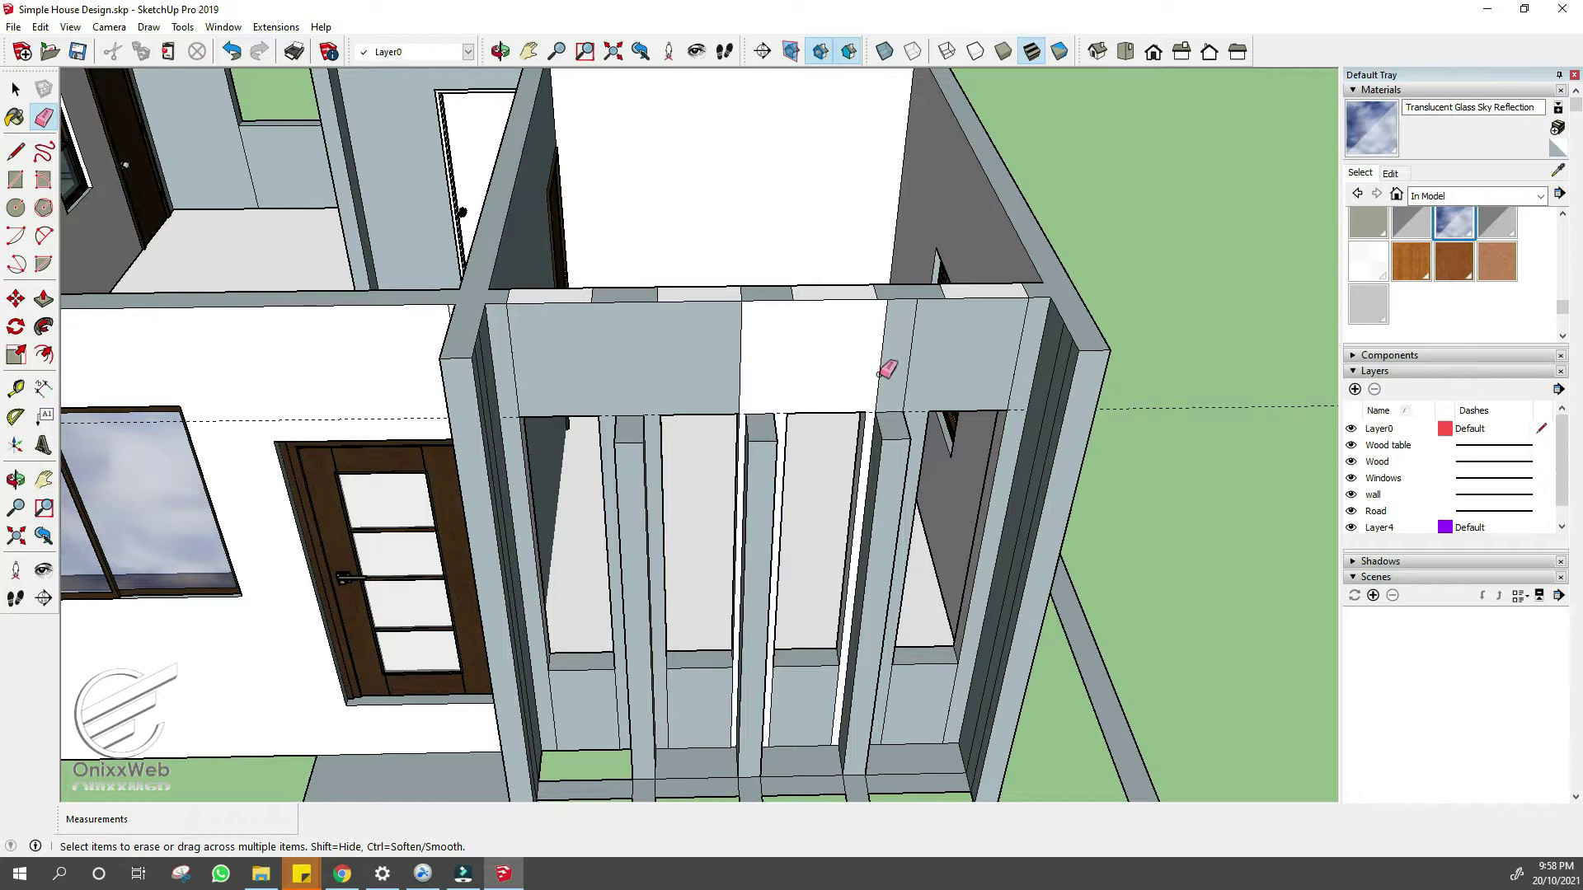
drag(942, 368, 948, 367)
click(503, 334)
middle_drag(536, 338, 626, 498)
drag(1055, 540, 565, 581)
- Raise the four base strips between the front columns by 0.5 m to form a low wall
mouse_move(800, 487)
middle_down()
mouse_move(862, 339)
mouse_move(824, 429)
middle_up()
scroll(624, 676, up, 5)
key(p)
click(624, 678)
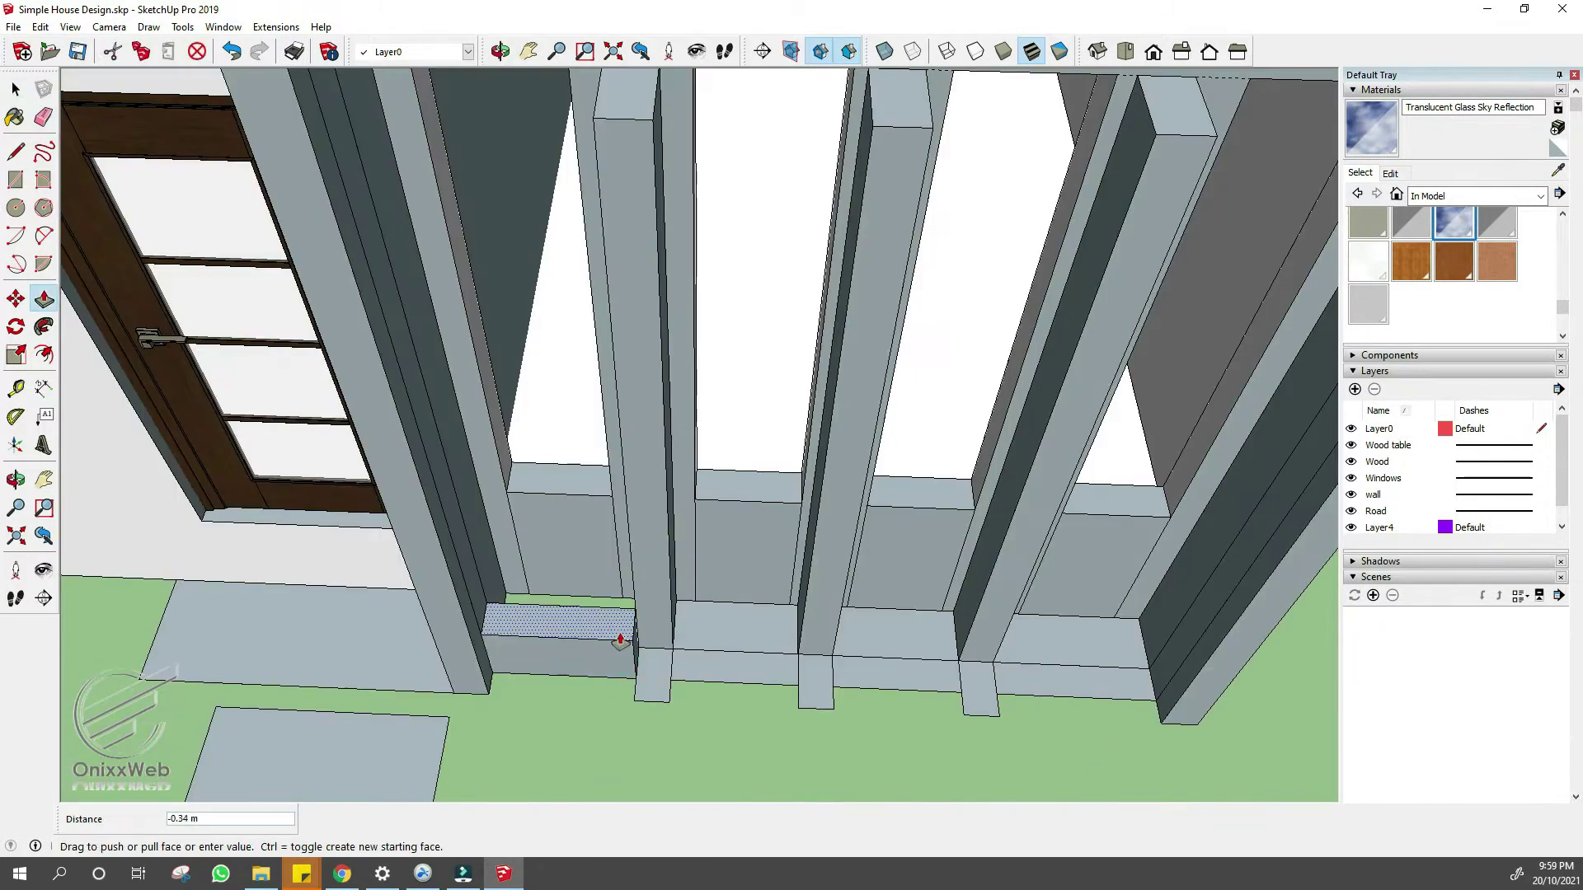
text(.5)
key(Return)
click(717, 663)
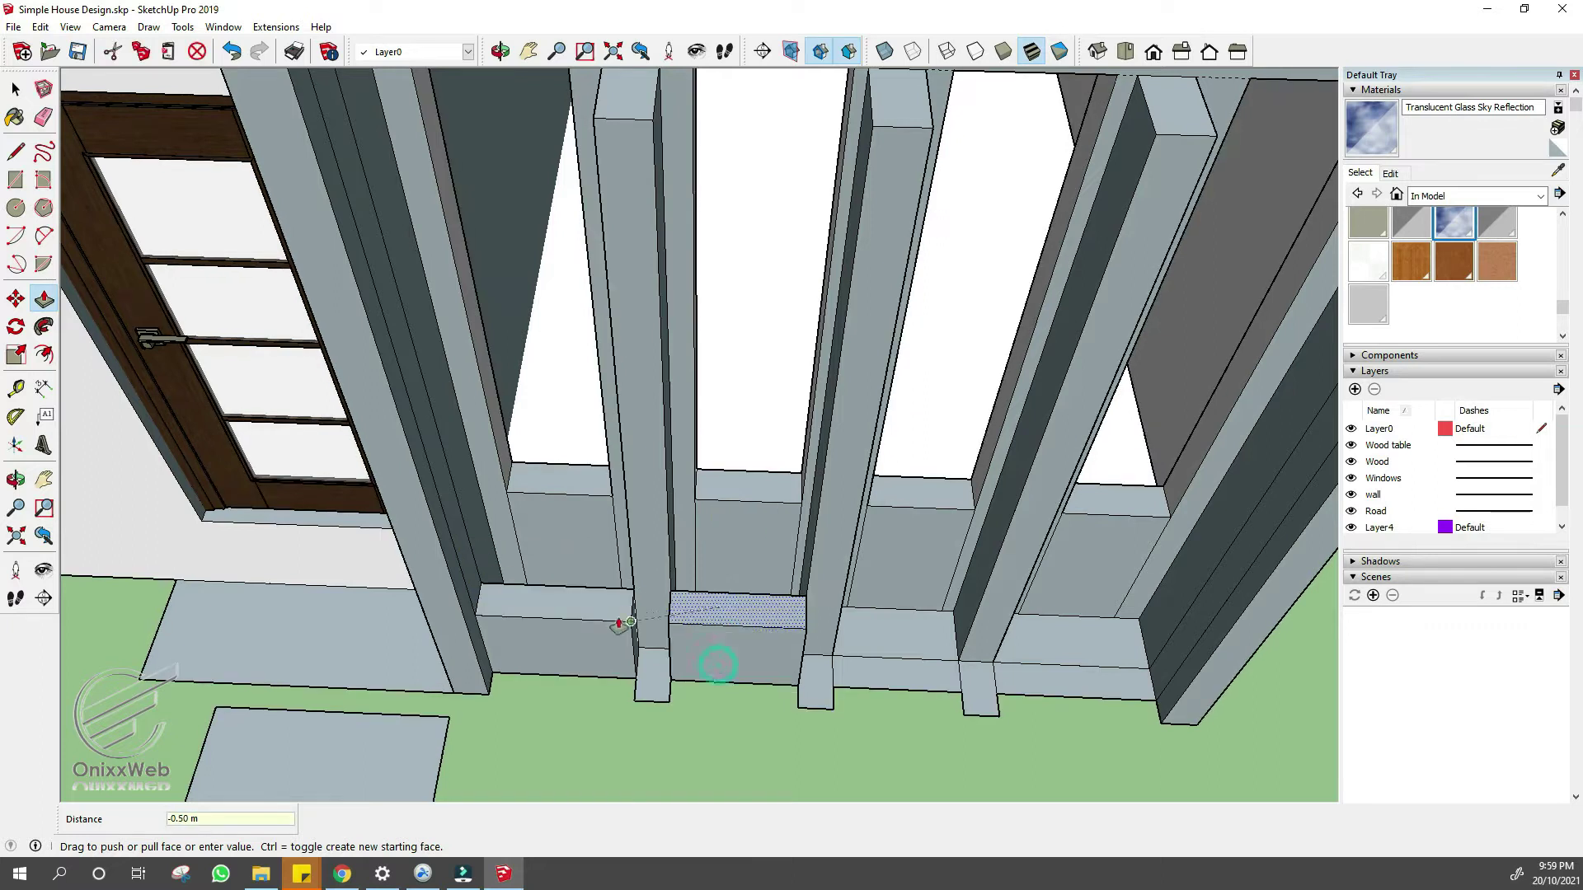
double_click(903, 689)
double_click(1071, 680)
- Raise the three column foot blocks to the top of the low wall and adjust their upper faces with Push/Pull
click(1002, 639)
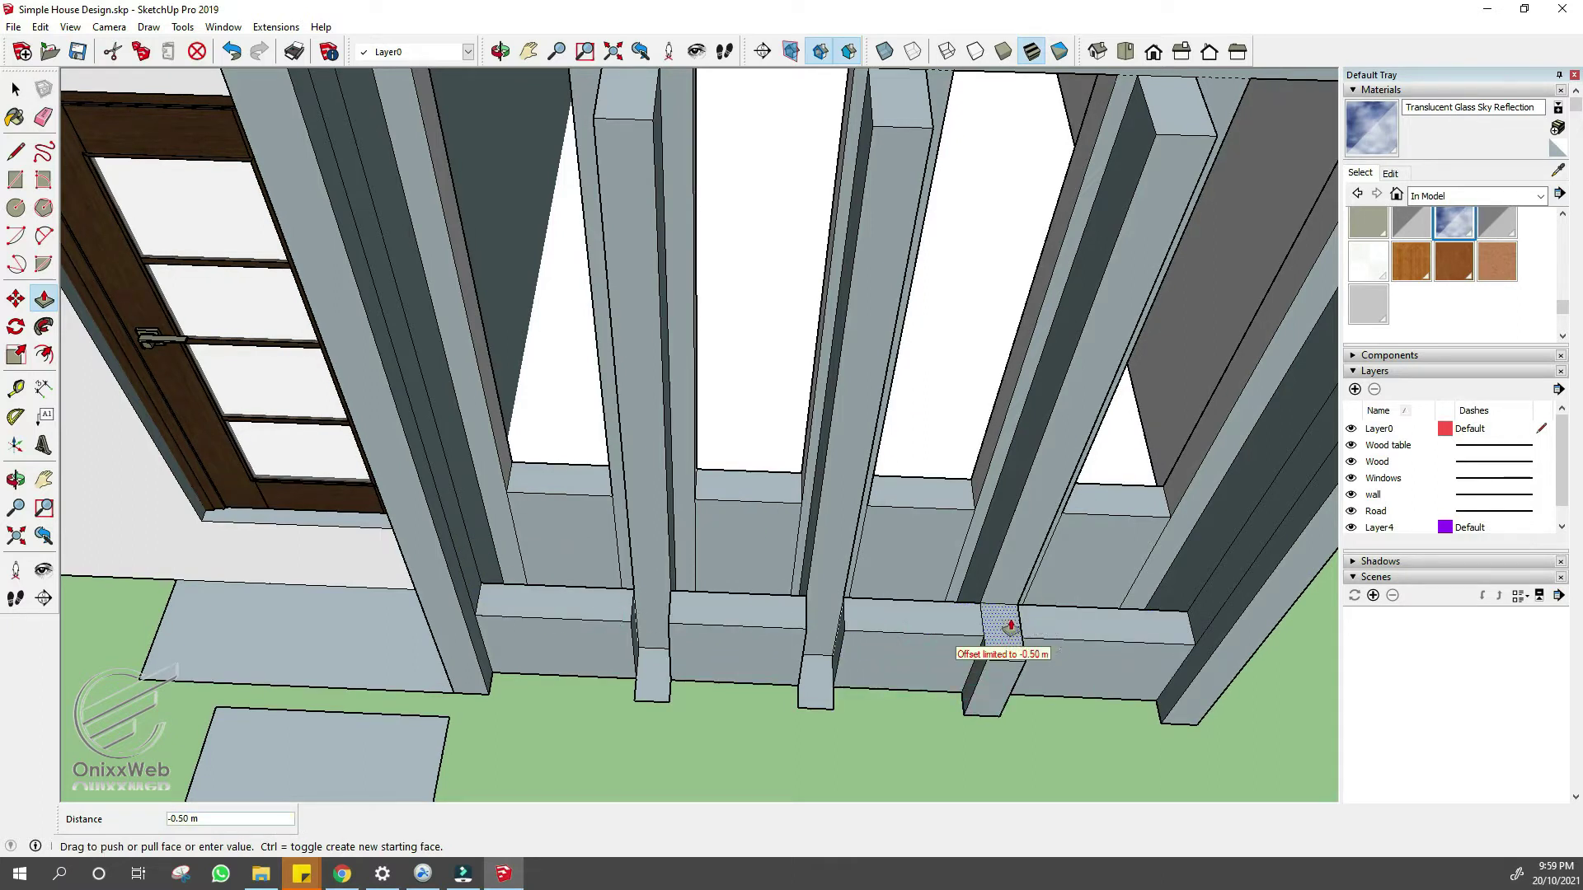
click(1064, 638)
click(824, 678)
click(890, 640)
click(655, 675)
click(726, 633)
middle_drag(726, 633, 948, 544)
click(981, 523)
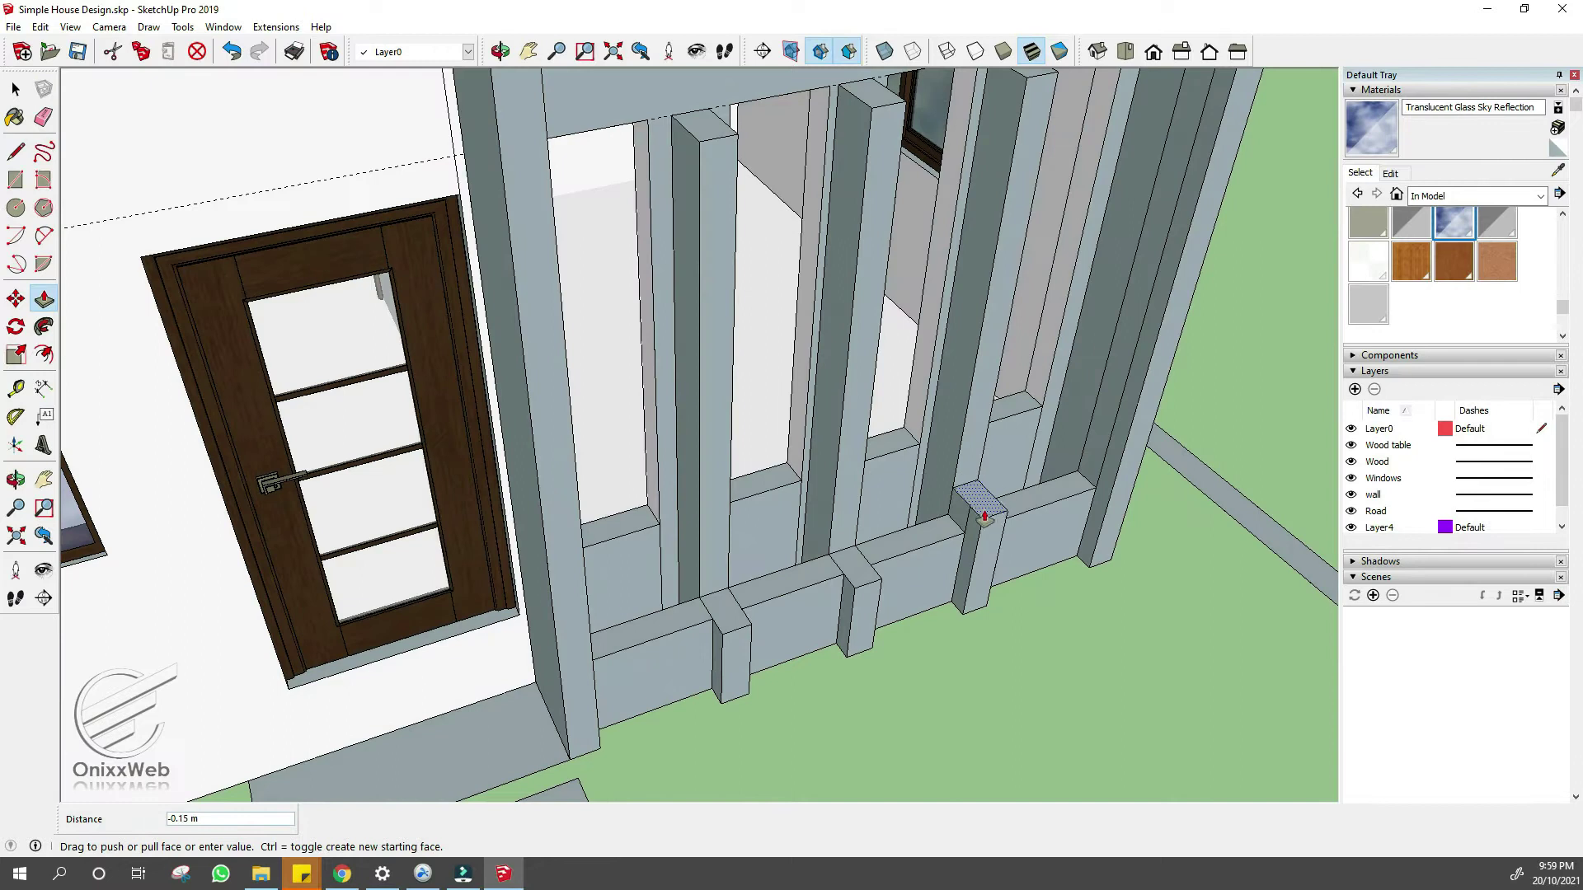
click(748, 626)
key(e)
- Position the thin rectangle on the lintel between two columns and extrude it into a projecting slab, adjusting its thickness
scroll(717, 614, up, 3)
scroll(1153, 507, up, 1)
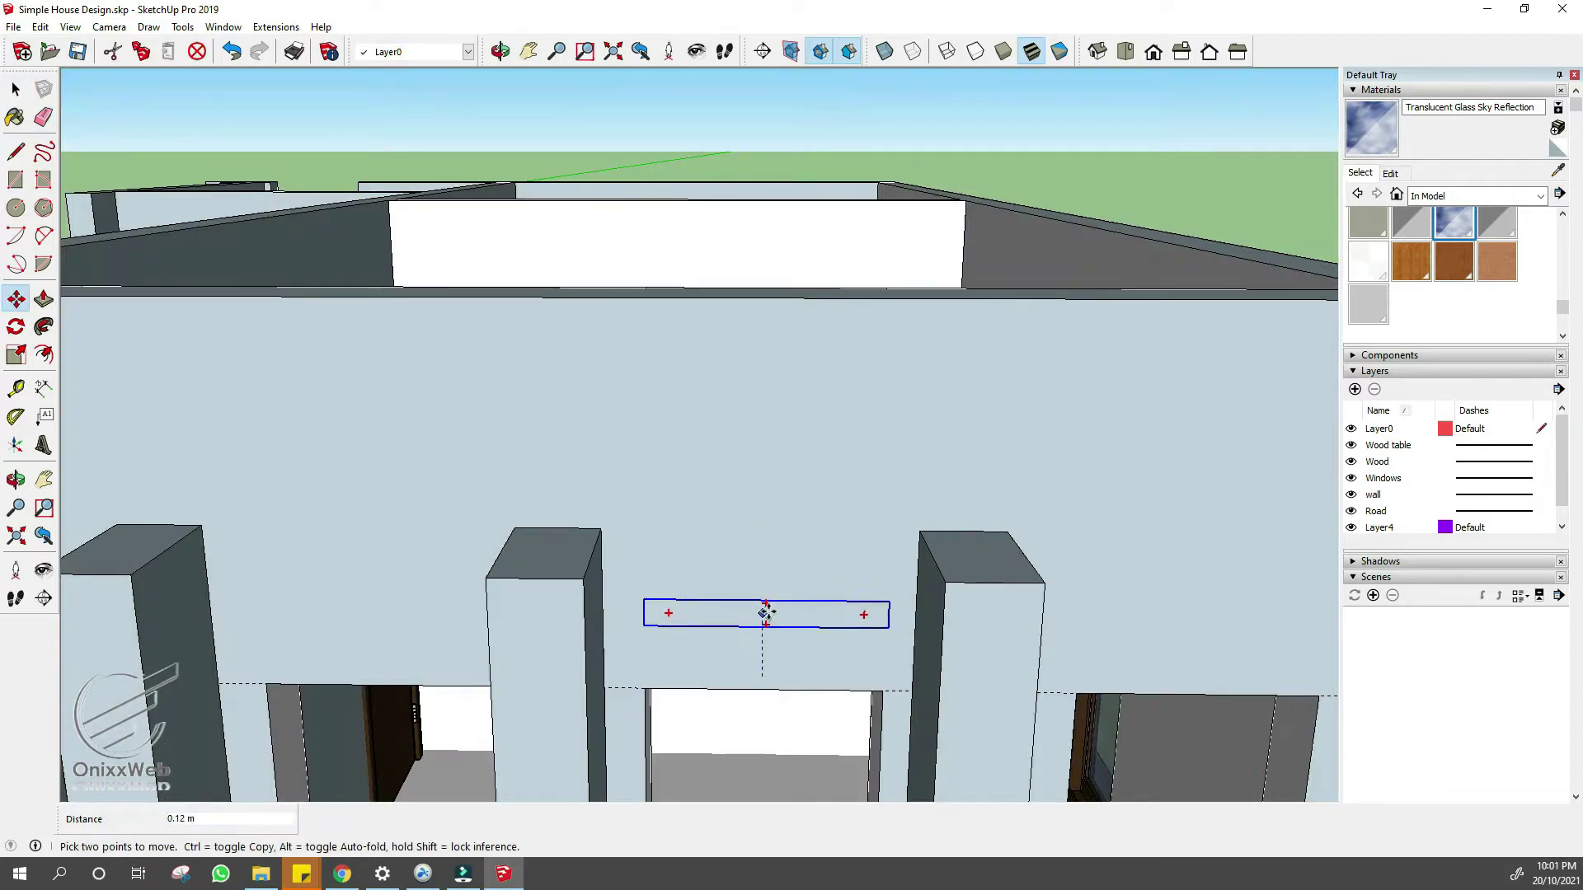
click(767, 614)
key(space)
key(p)
click(806, 627)
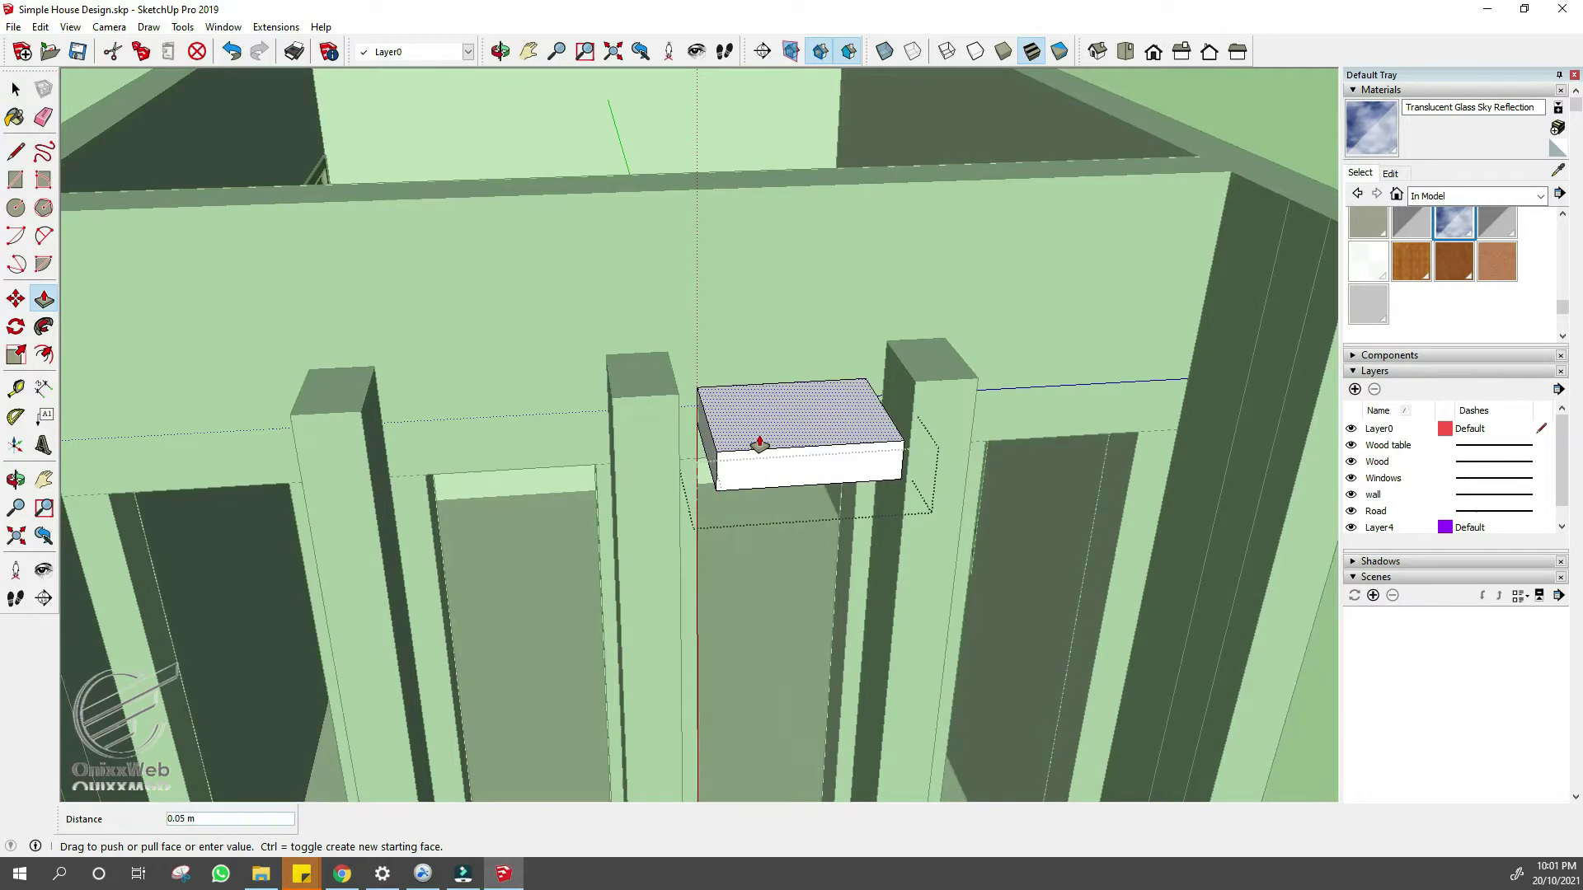
text(.)
text(.0)
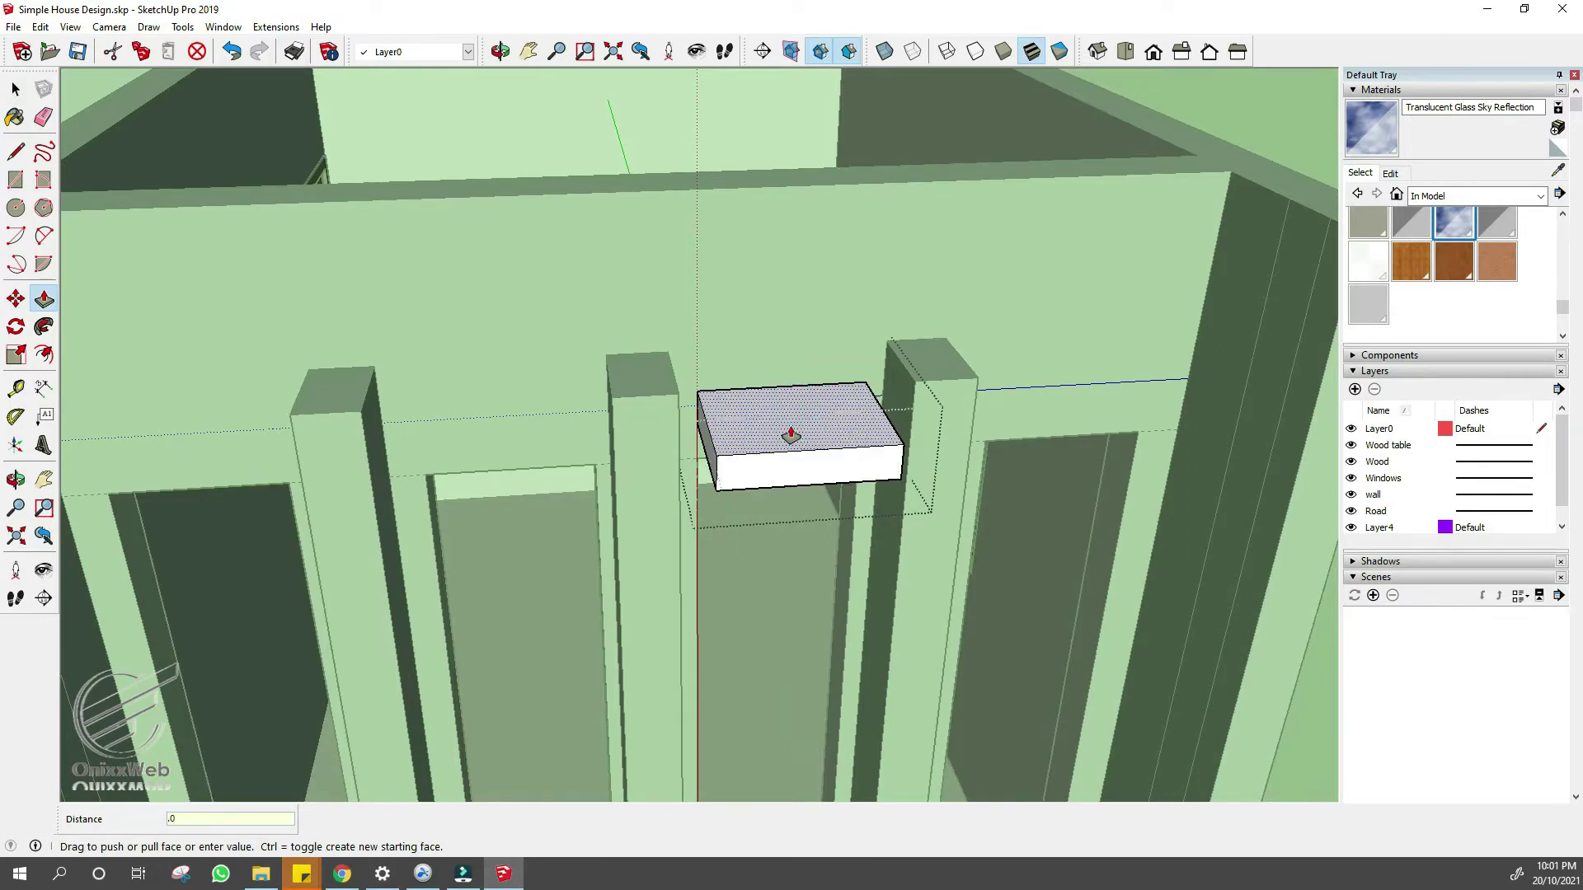
click(791, 434)
key(space)
- Copy the projecting slab into the other three bays between the front columns
click(789, 443)
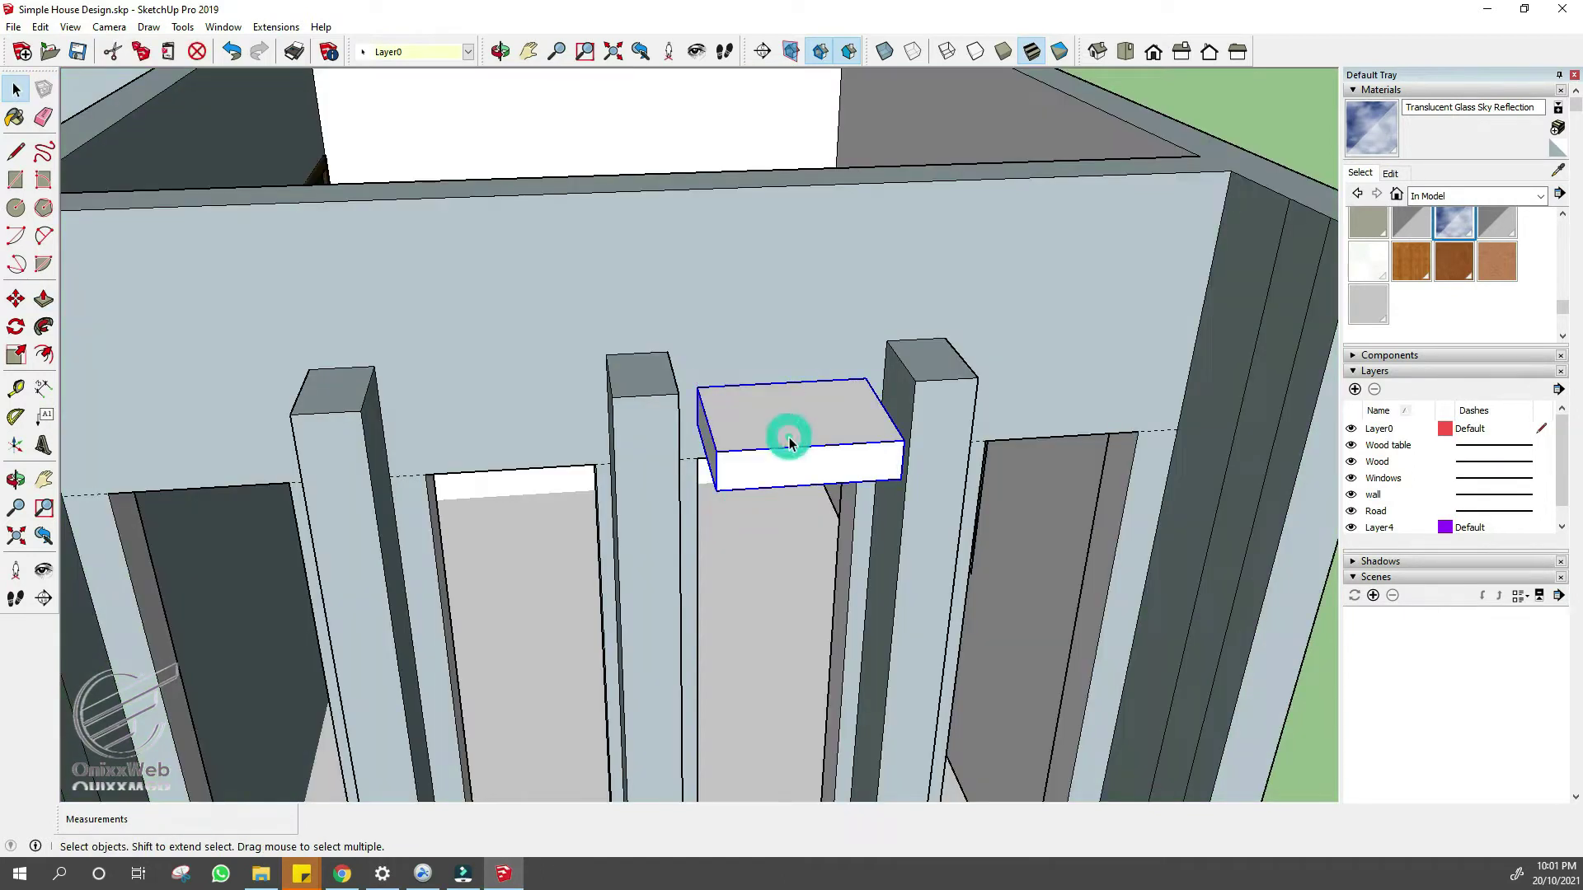
key(ctrl)
click(921, 376)
click(615, 399)
click(615, 399)
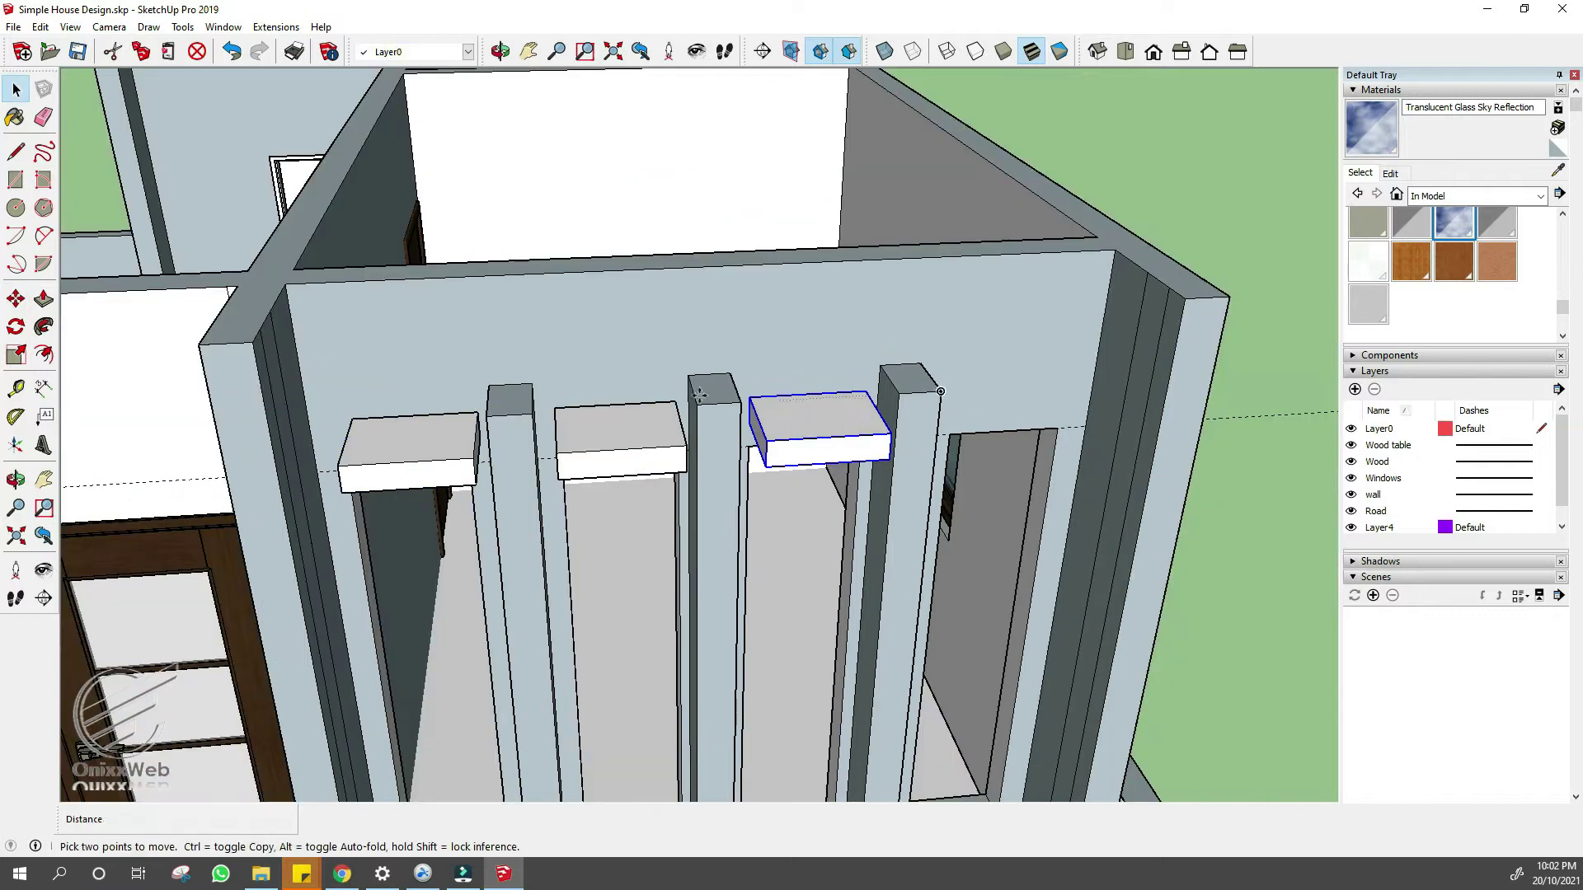
click(961, 407)
key(space)
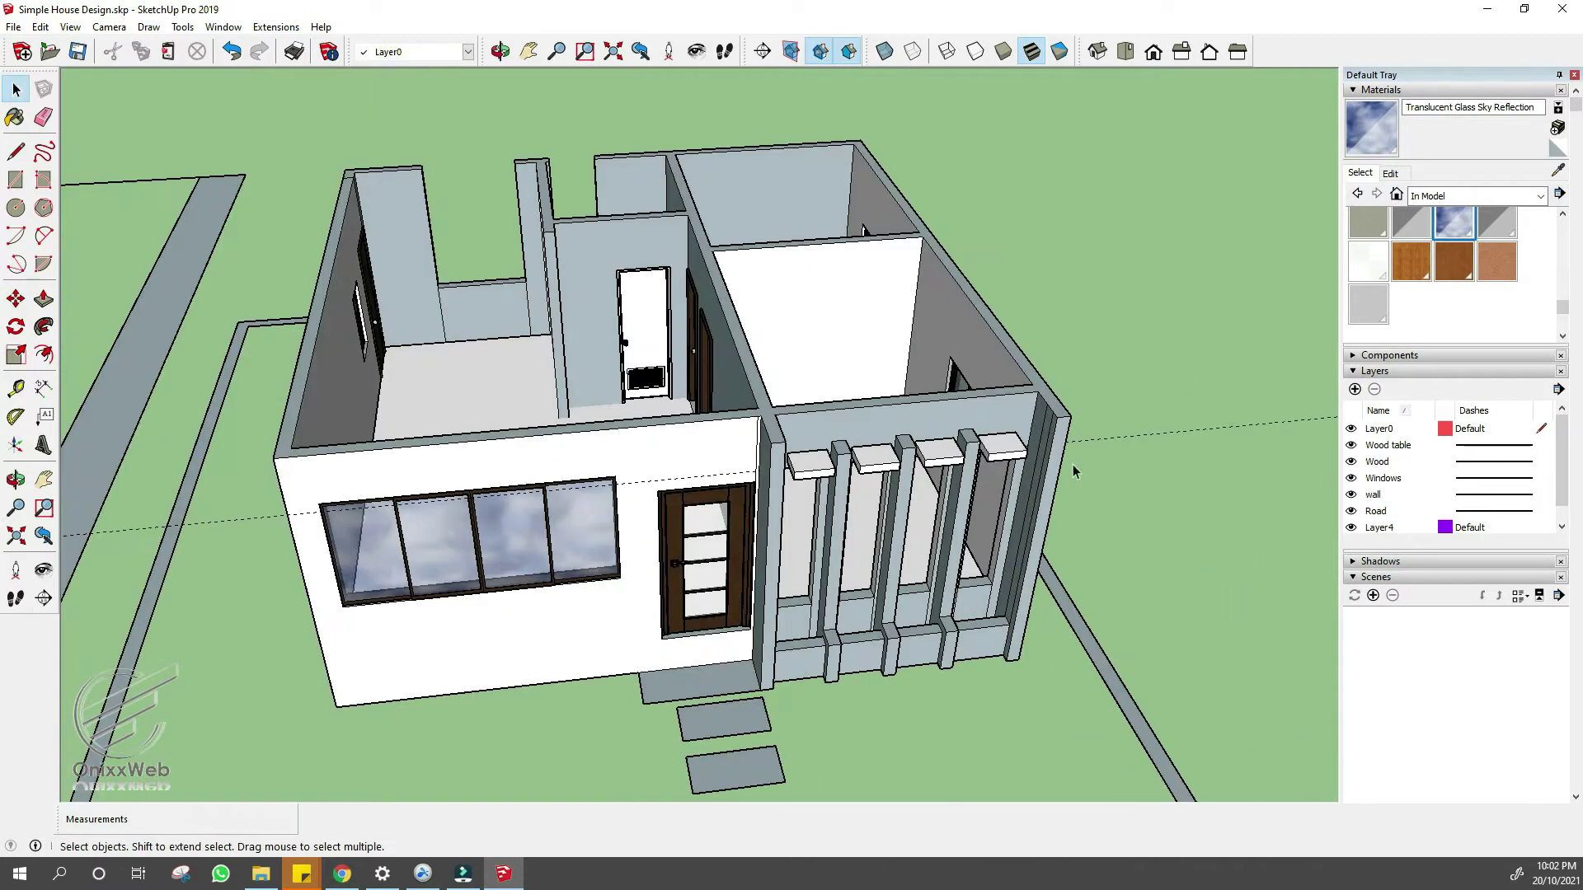
- Paint the four projecting slabs with Blacktop Old 01 from the Asphalt and Concrete materials
click(1541, 195)
click(1465, 253)
click(1453, 229)
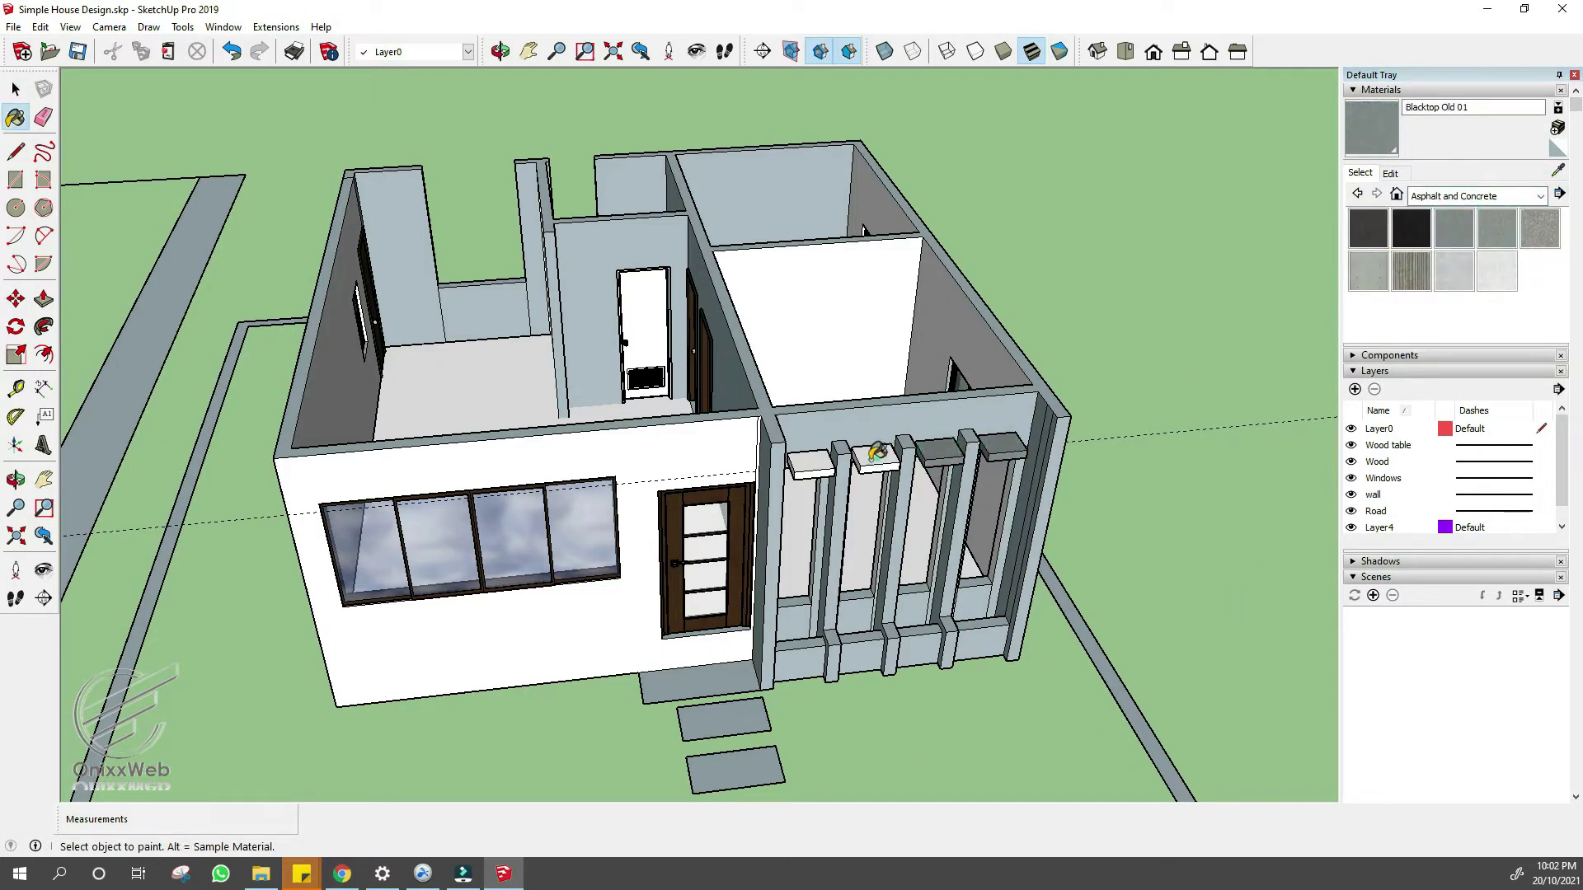
key(space)
- Paint the front columns and their foot blocks with Blacktop Old 01 and the low wall panels with Polished Concrete New
scroll(783, 539, up, 5)
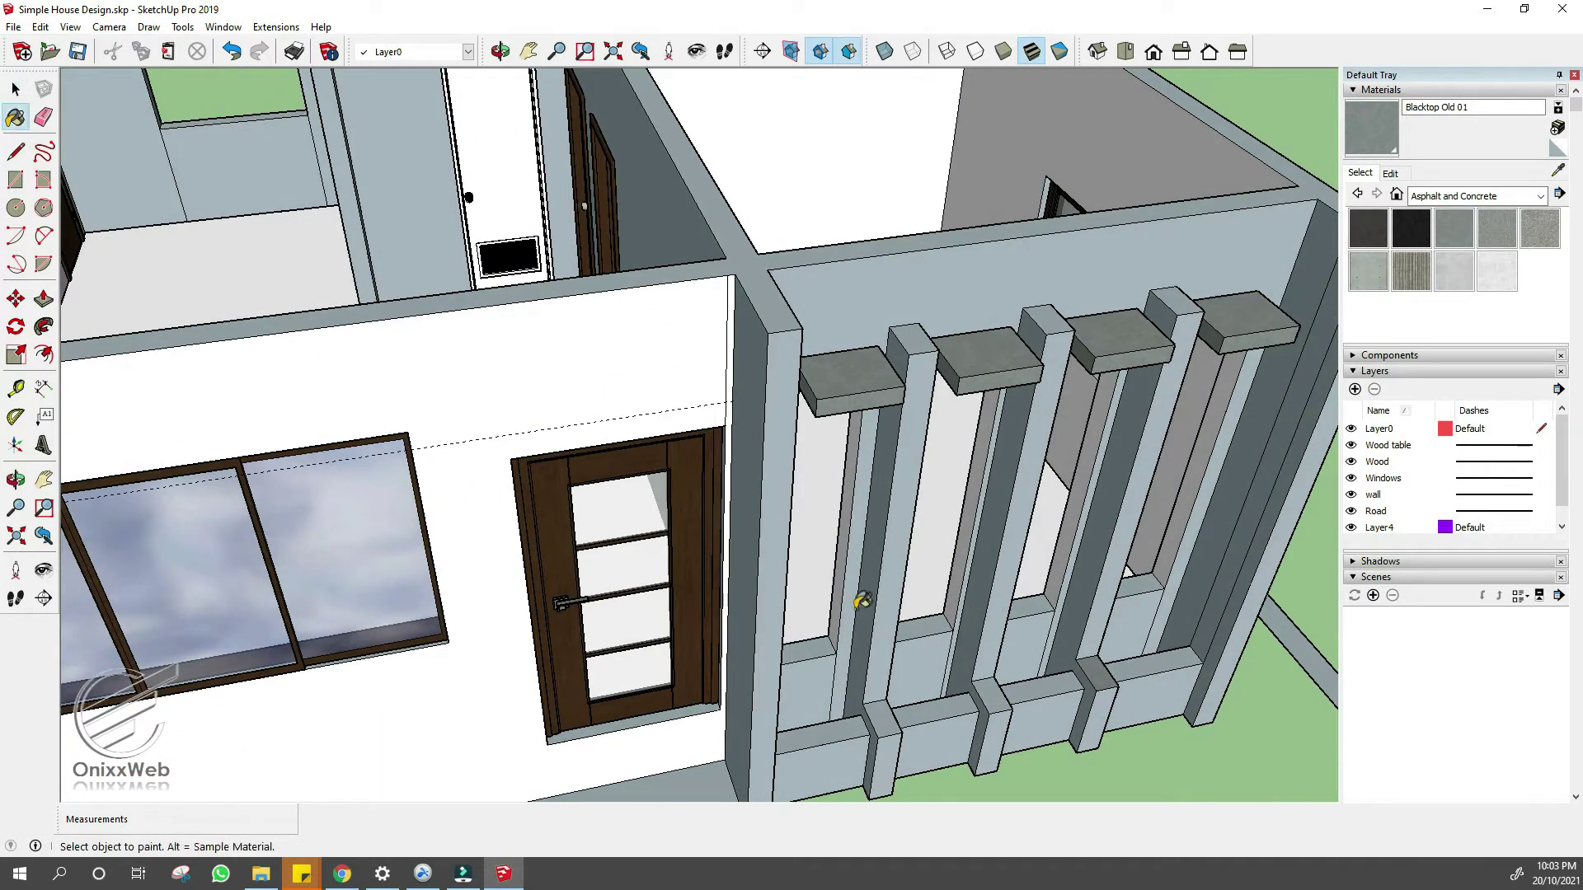
click(878, 672)
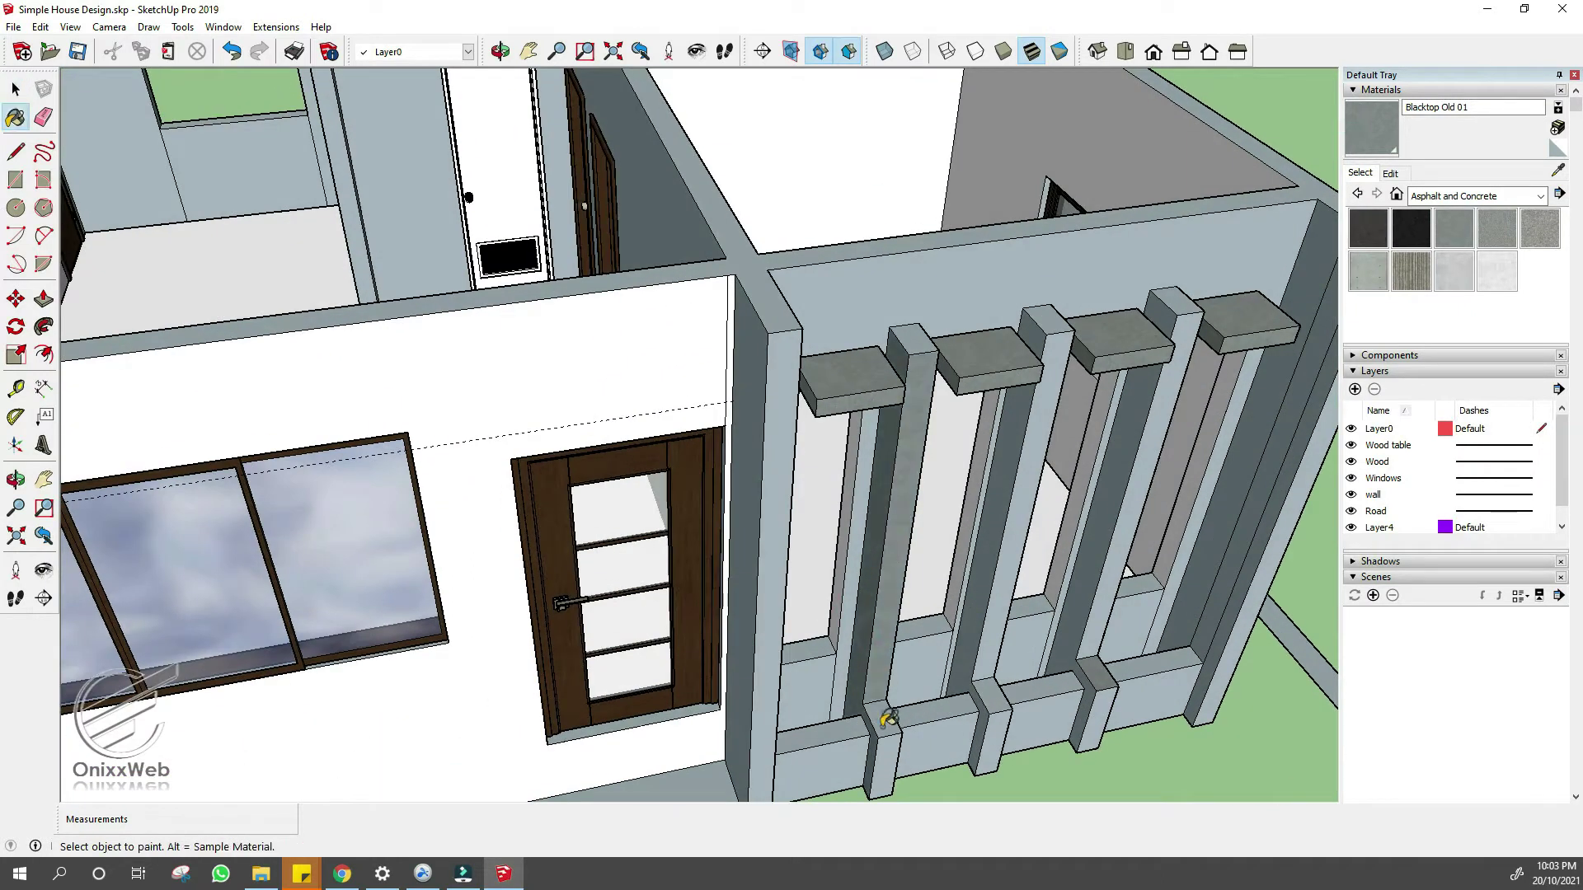
click(991, 736)
click(987, 700)
click(1005, 638)
middle_drag(1058, 636, 706, 661)
click(618, 675)
click(727, 756)
click(710, 384)
click(461, 308)
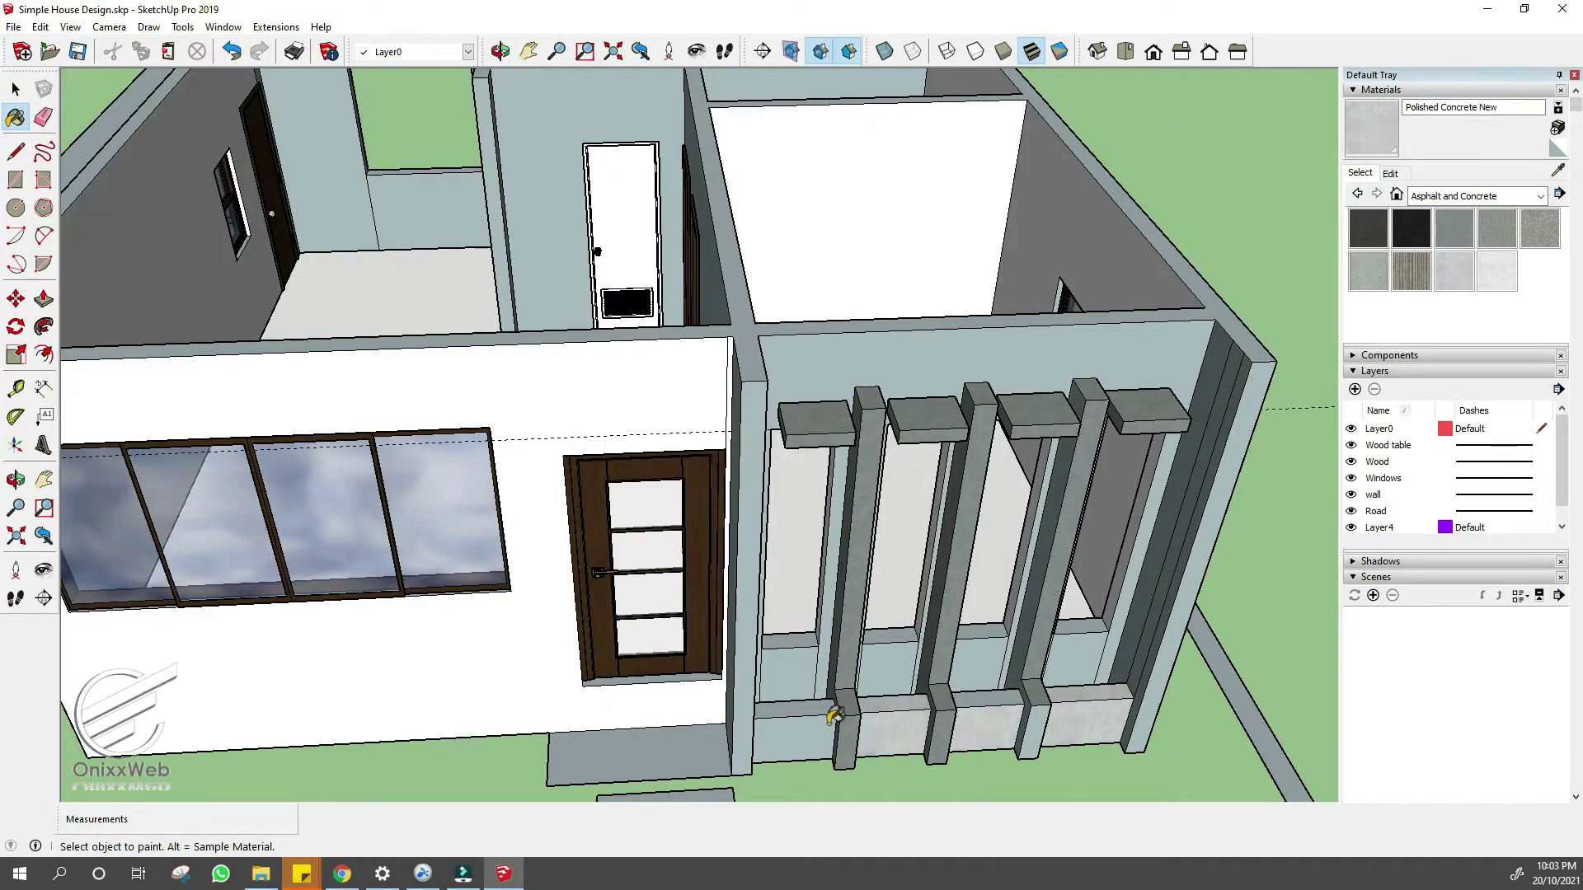
click(834, 714)
- Erase the leftover edges on the column wall, including those between the lintels and columns on the room side
middle_drag(834, 714, 982, 731)
scroll(982, 731, up, 2)
key(e)
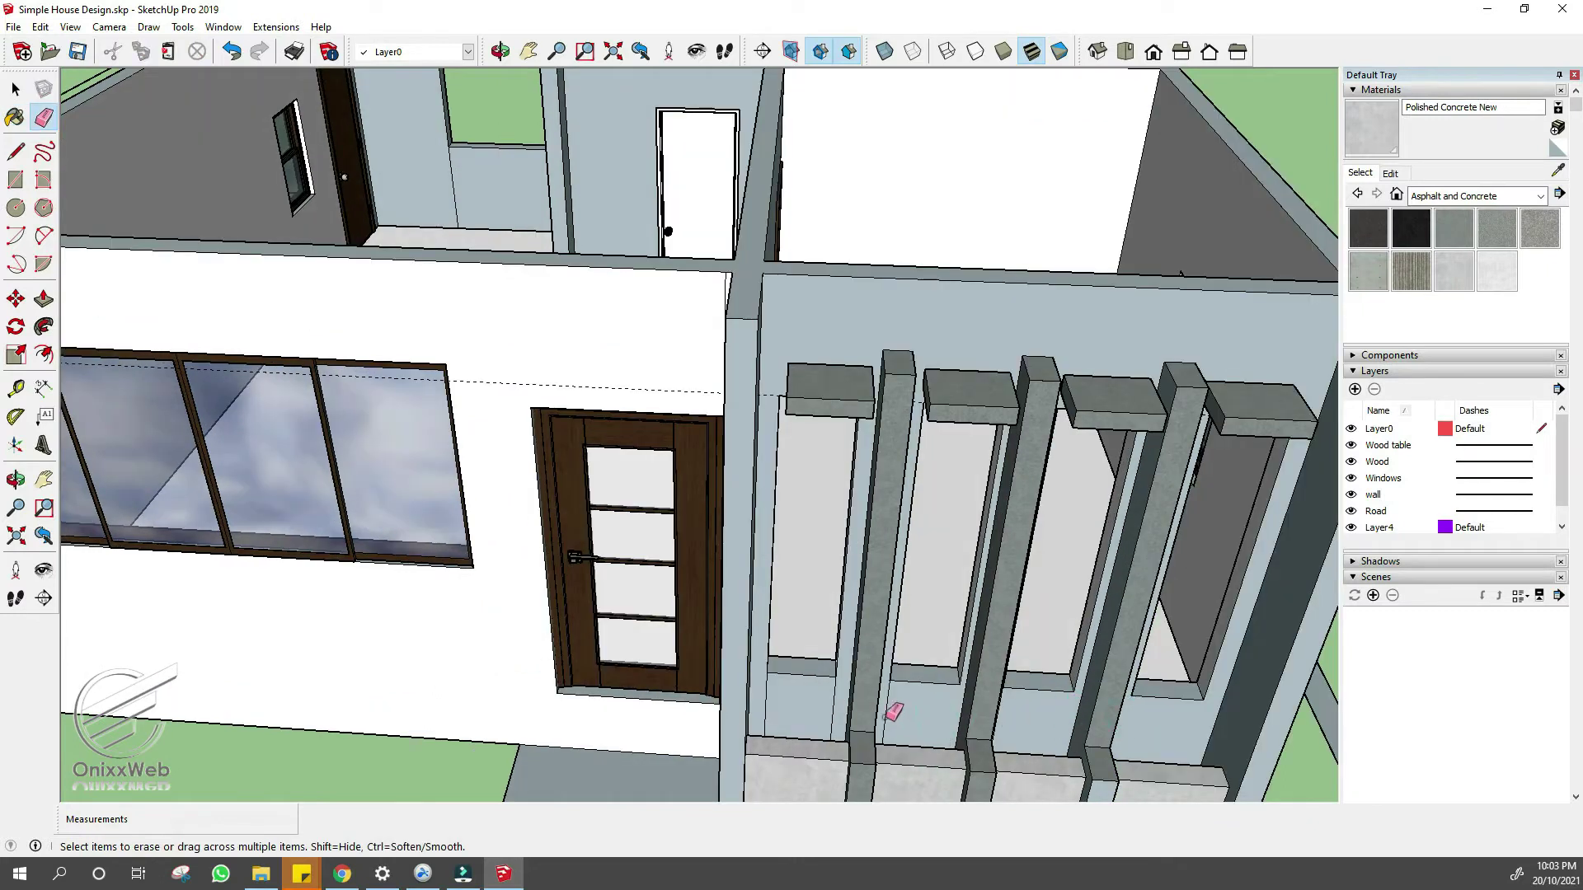
drag(322, 311, 401, 289)
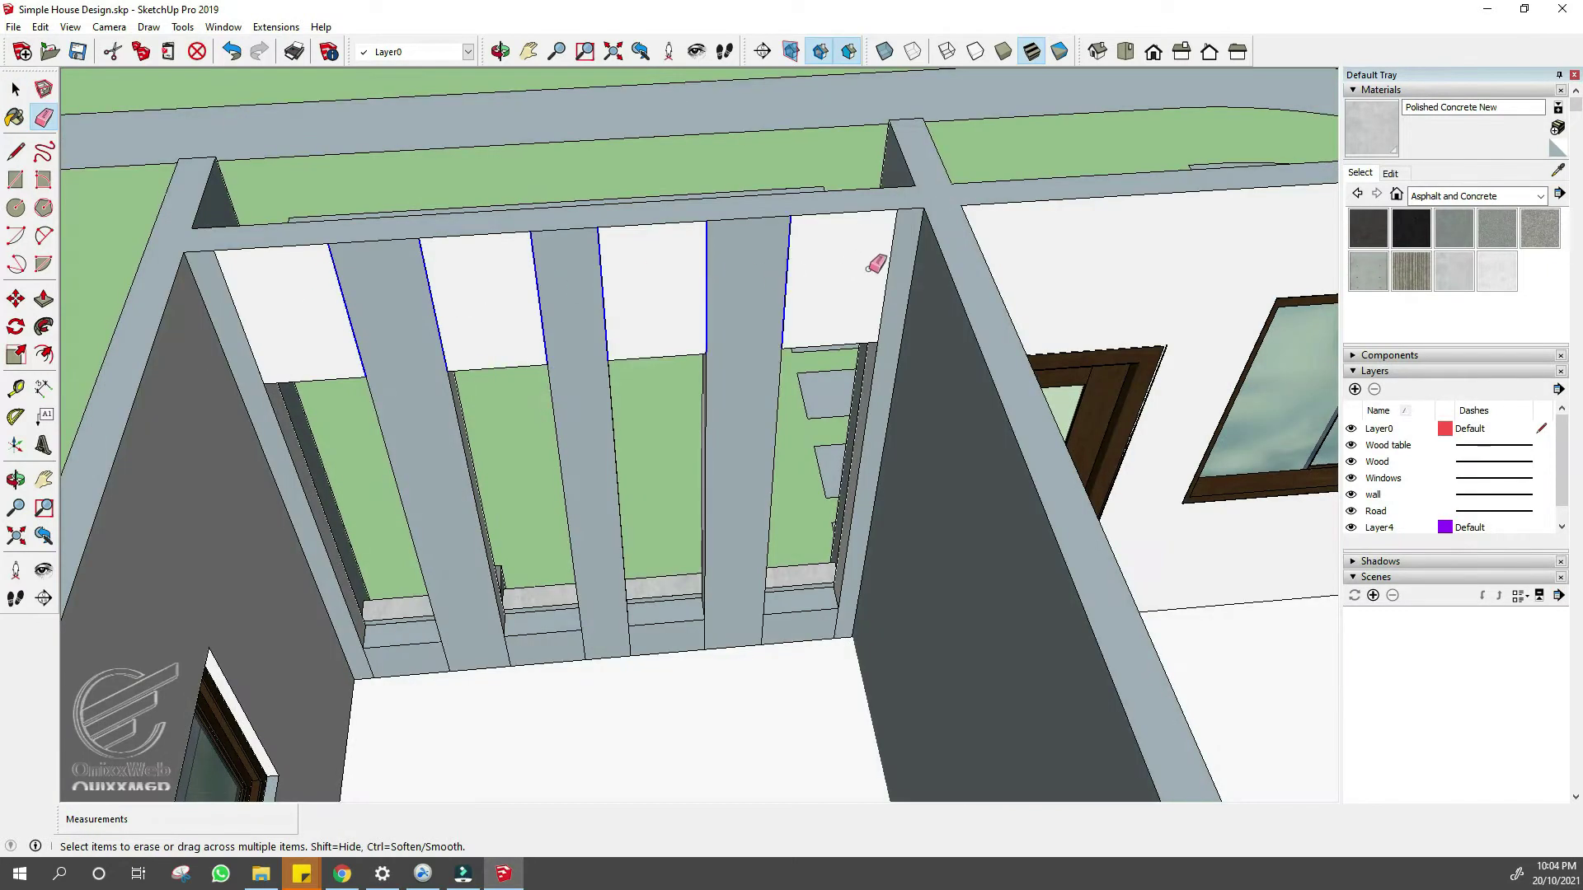
drag(876, 264, 875, 266)
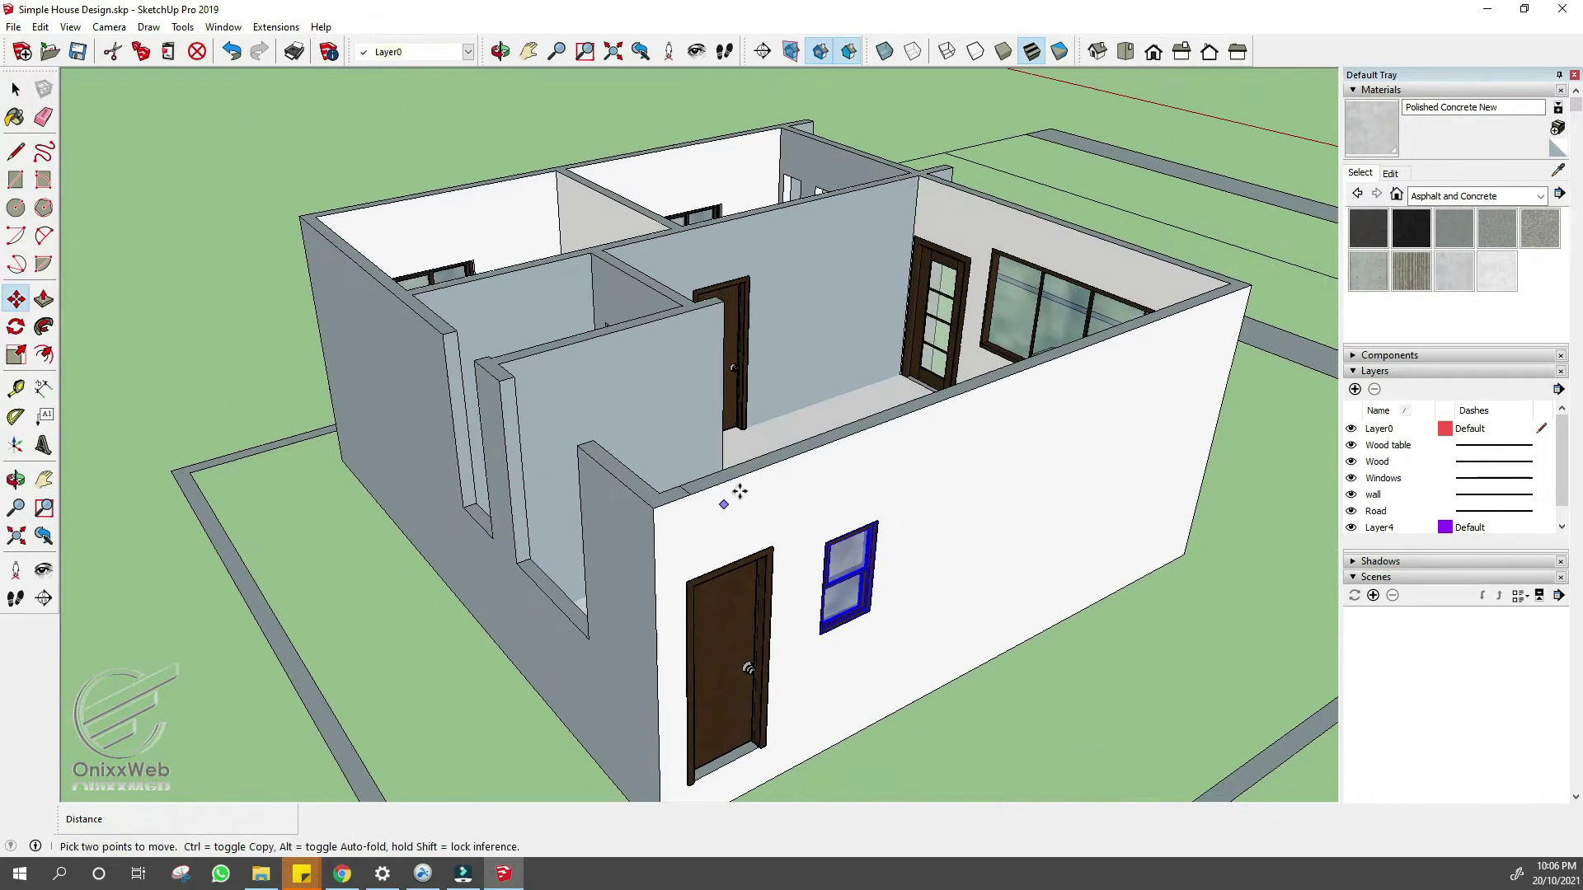
- Copy the side wall's sash window to the narrow rear wall opening, rotate it parallel to that wall, and delete its lower sash
click(847, 440)
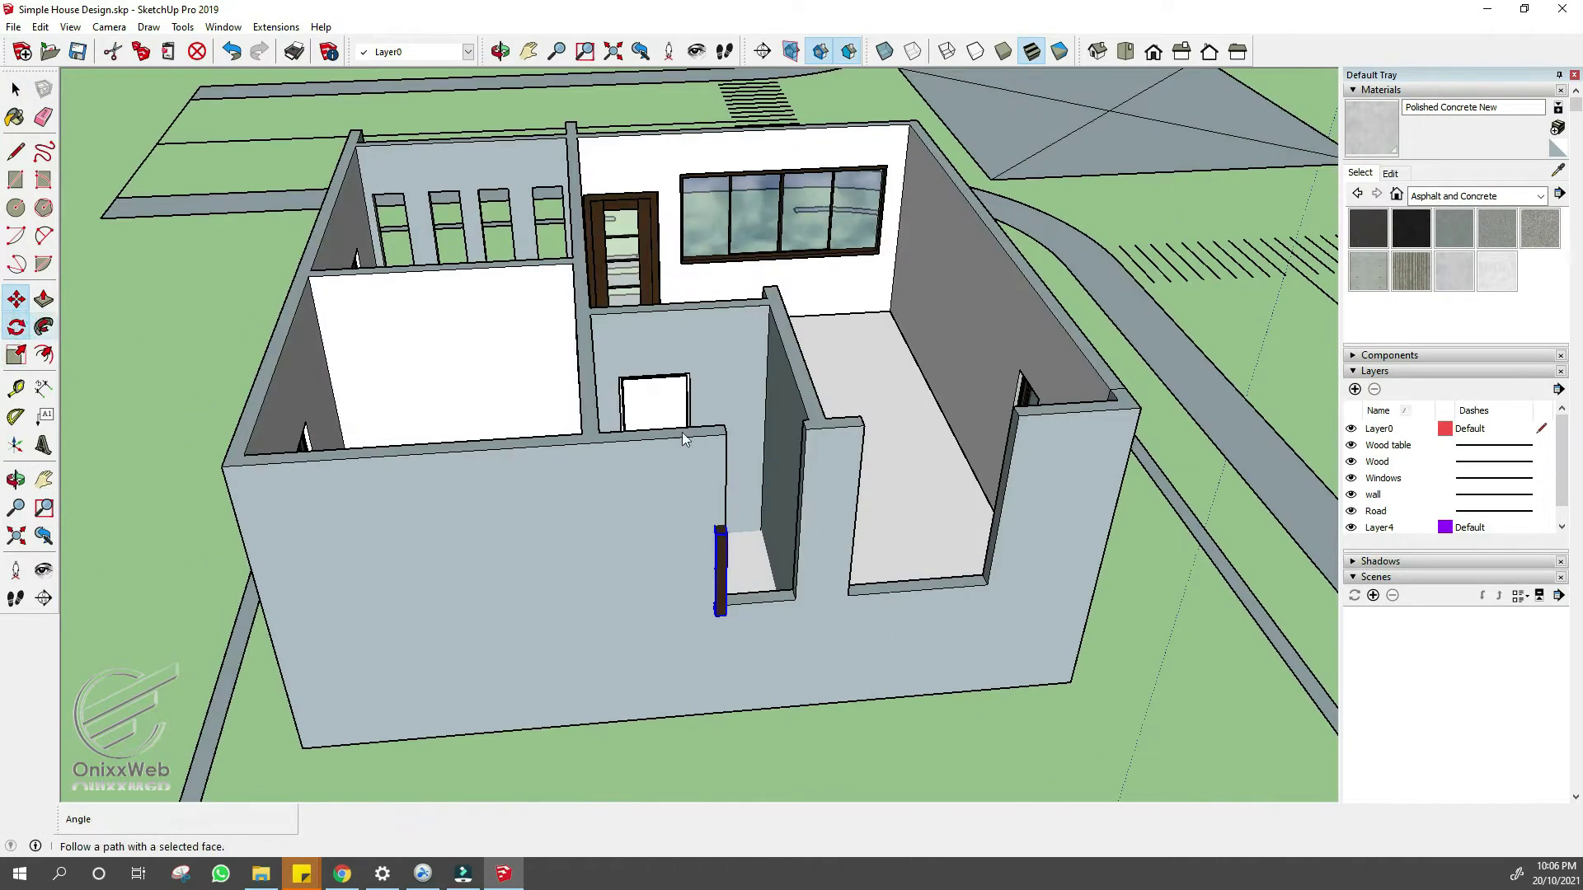
click(656, 581)
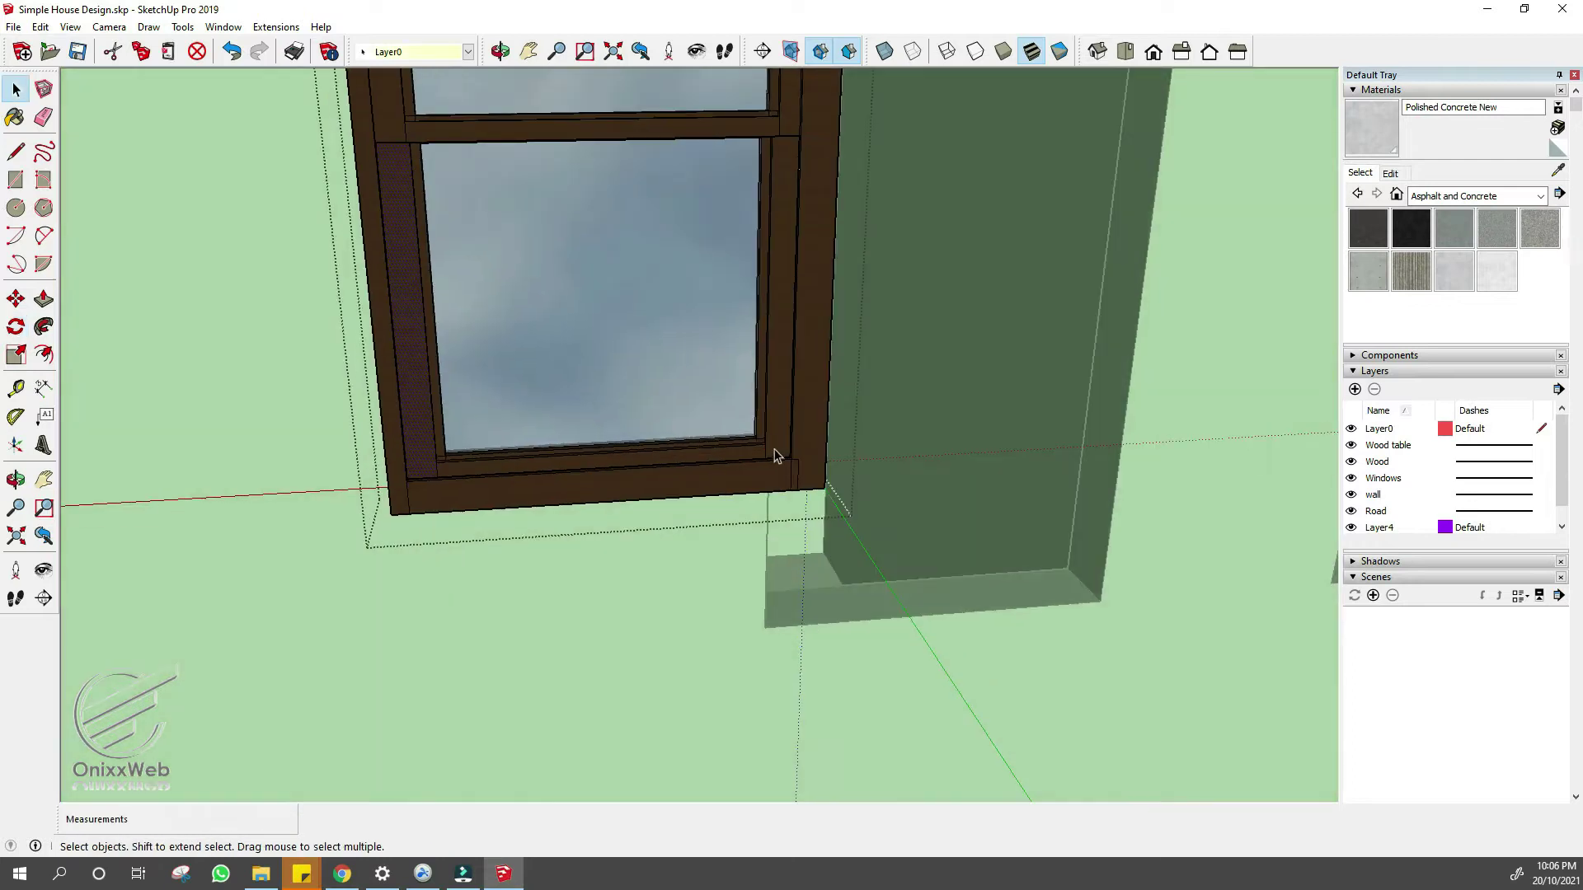
middle_drag(775, 456, 746, 368)
click(721, 367)
key(Delete)
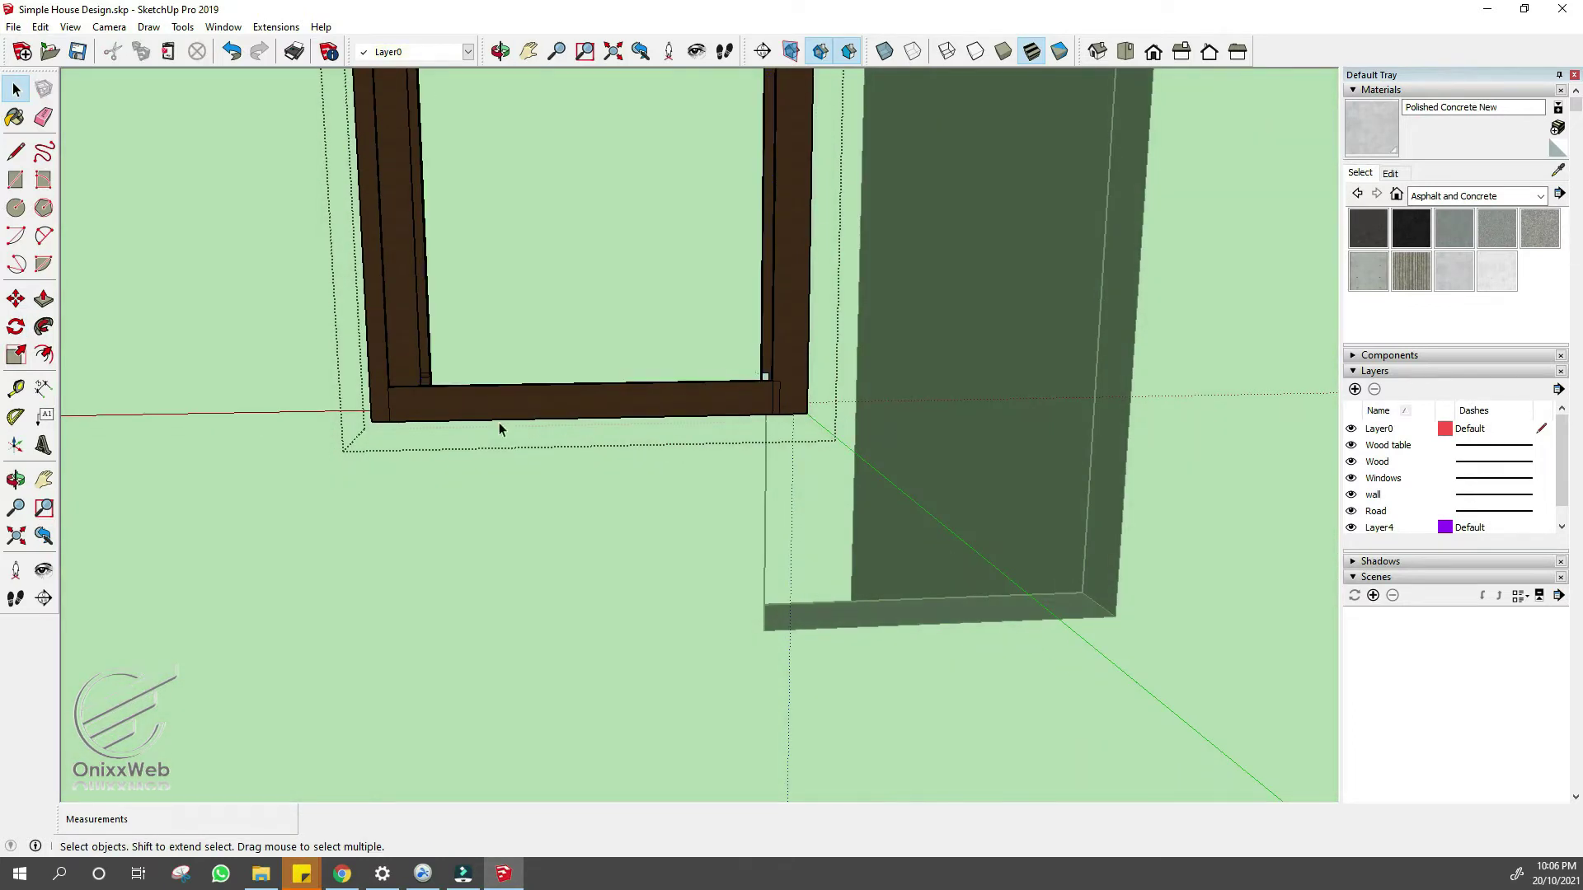
- Shorten the copied window's frame around the remaining sash and move the window into the narrow rear wall opening
middle_drag(498, 427, 369, 346)
key(m)
click(725, 427)
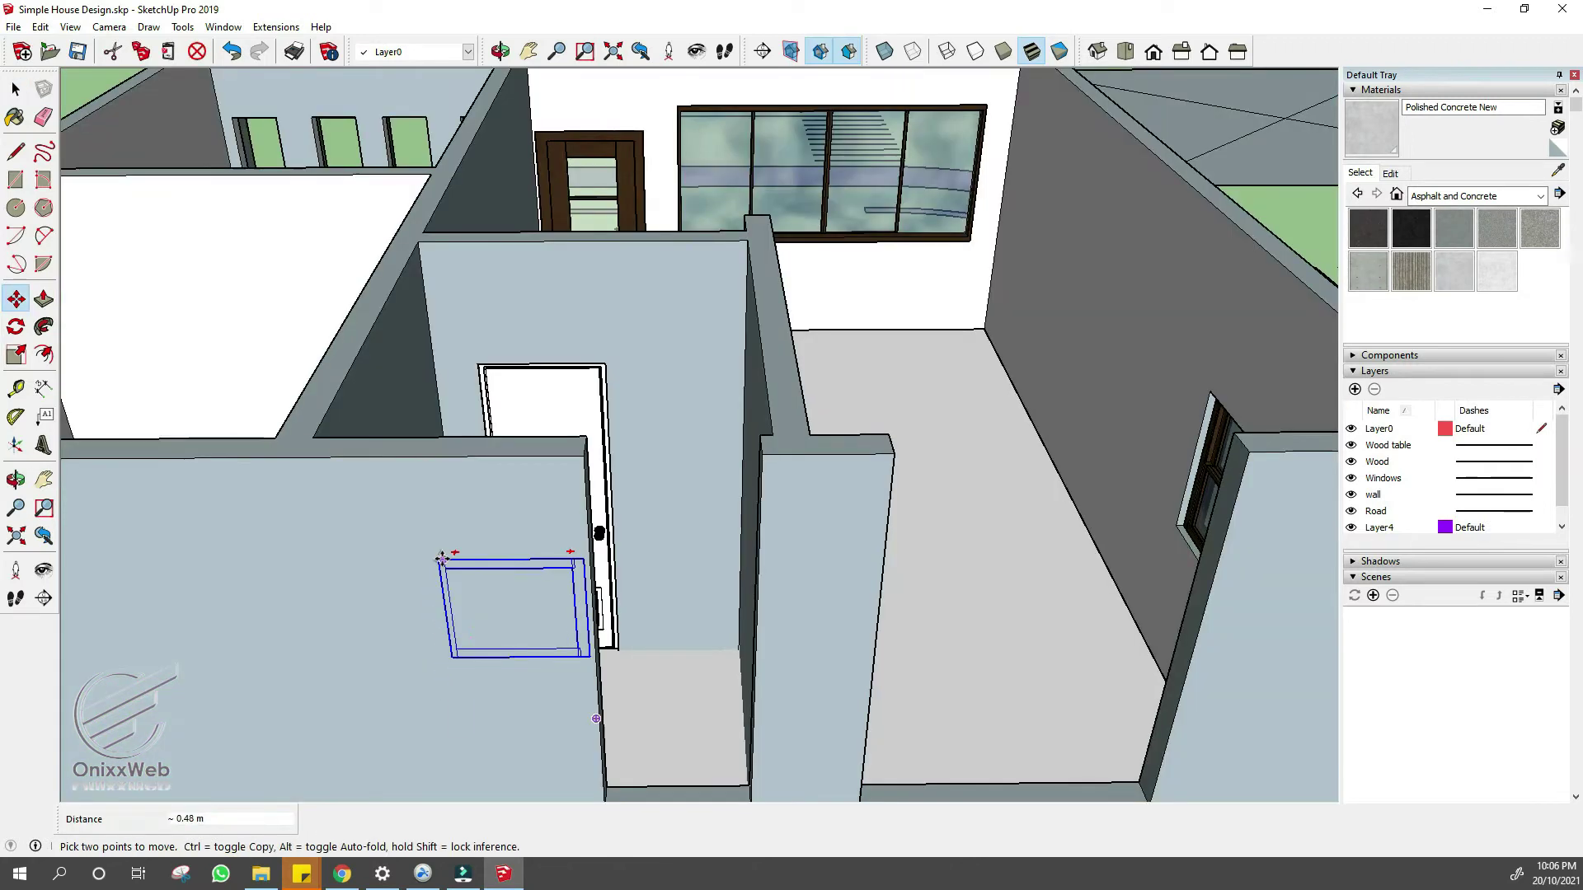
middle_drag(462, 556, 494, 558)
click(495, 558)
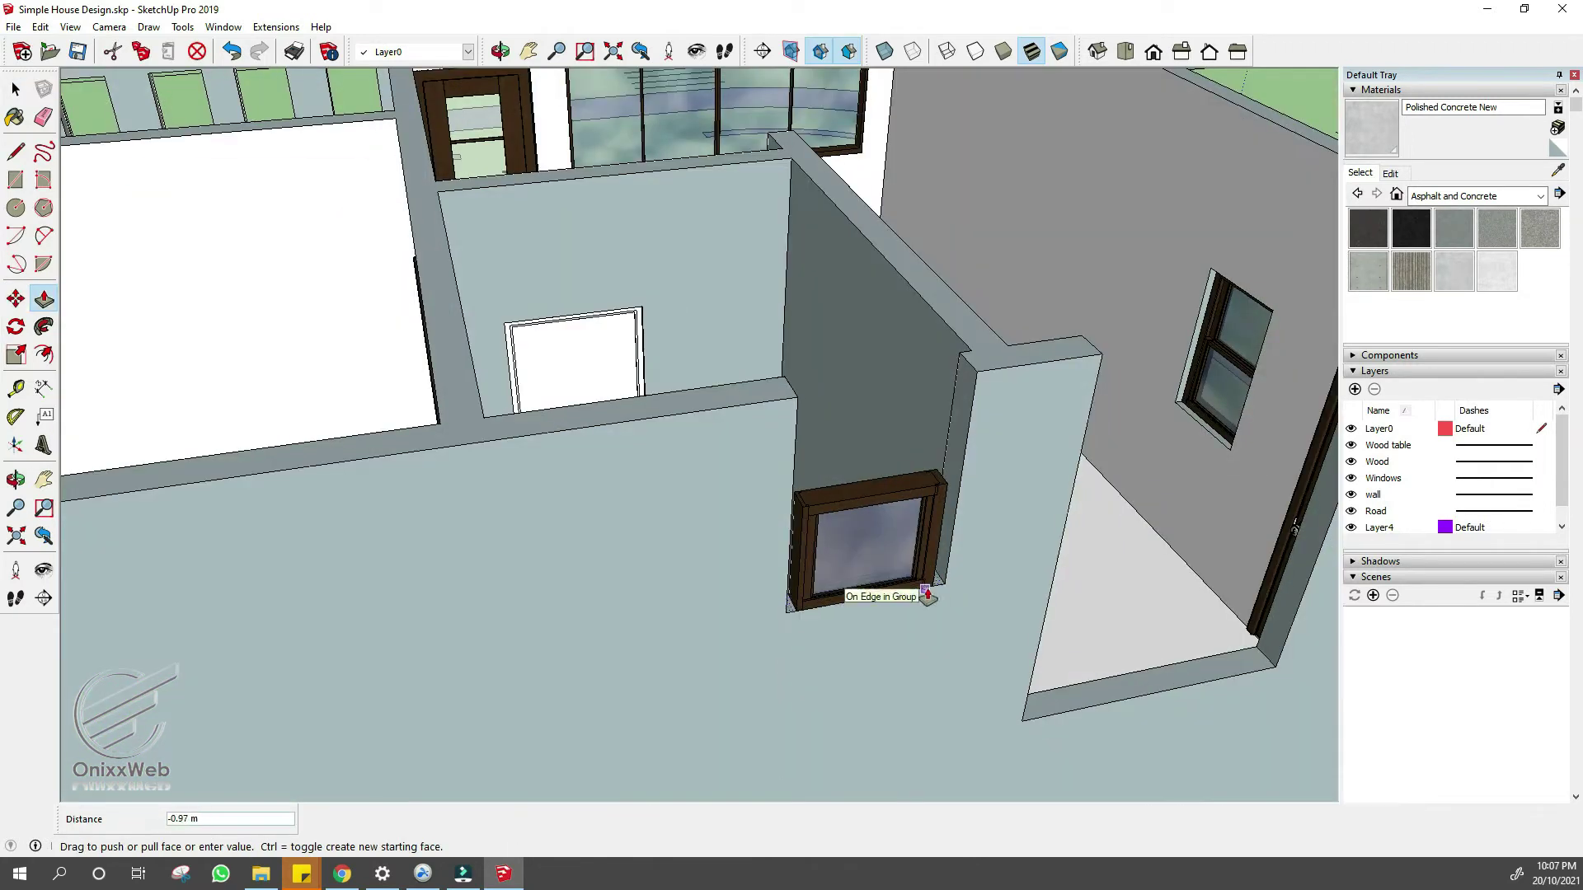
- Push/Pull the jamb faces of the narrow rear opening to fit the sides of the single-sash window
key(space)
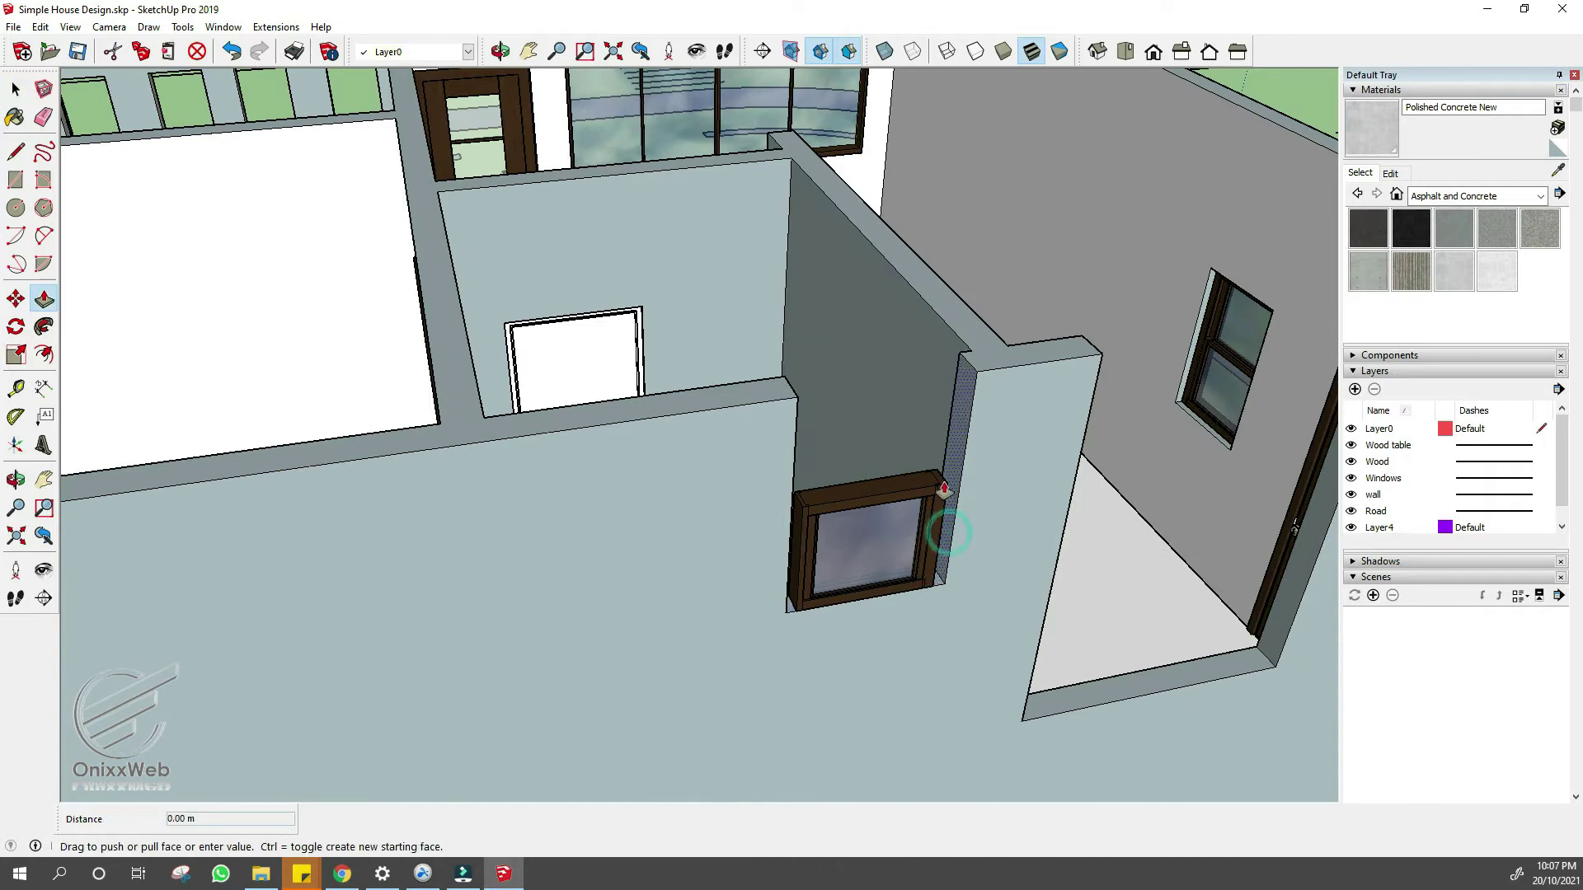
click(944, 491)
middle_drag(944, 492, 530, 650)
scroll(412, 568, up, 1)
click(346, 520)
scroll(341, 519, up, 5)
click(378, 517)
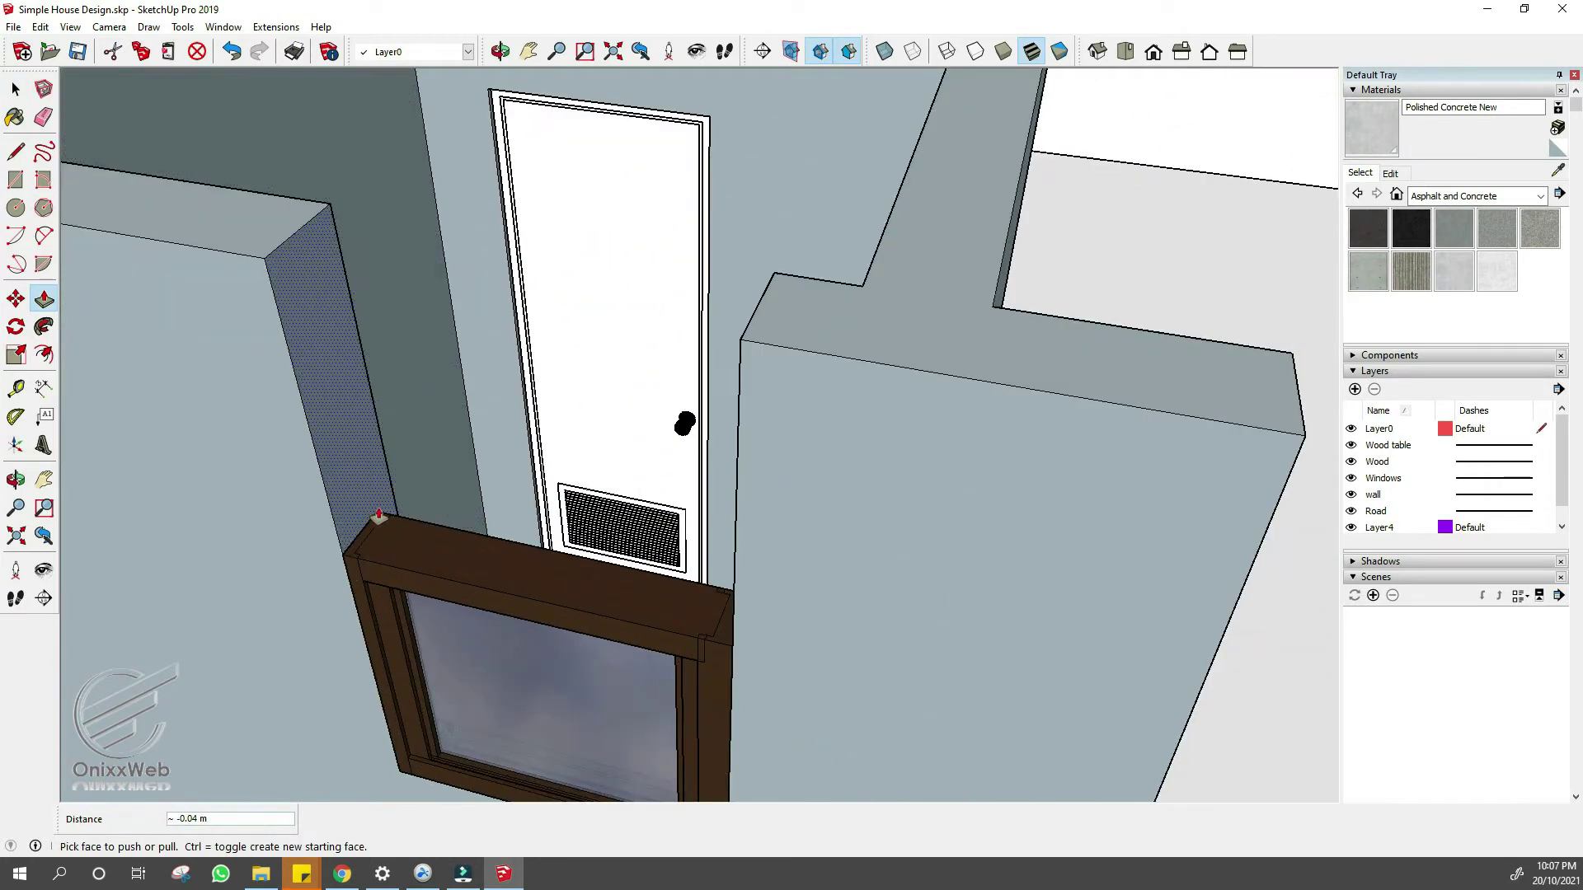
- Split the jamb at the window's top edge and extend its upper part 0.60 m to close the wall above the window
key(l)
key(p)
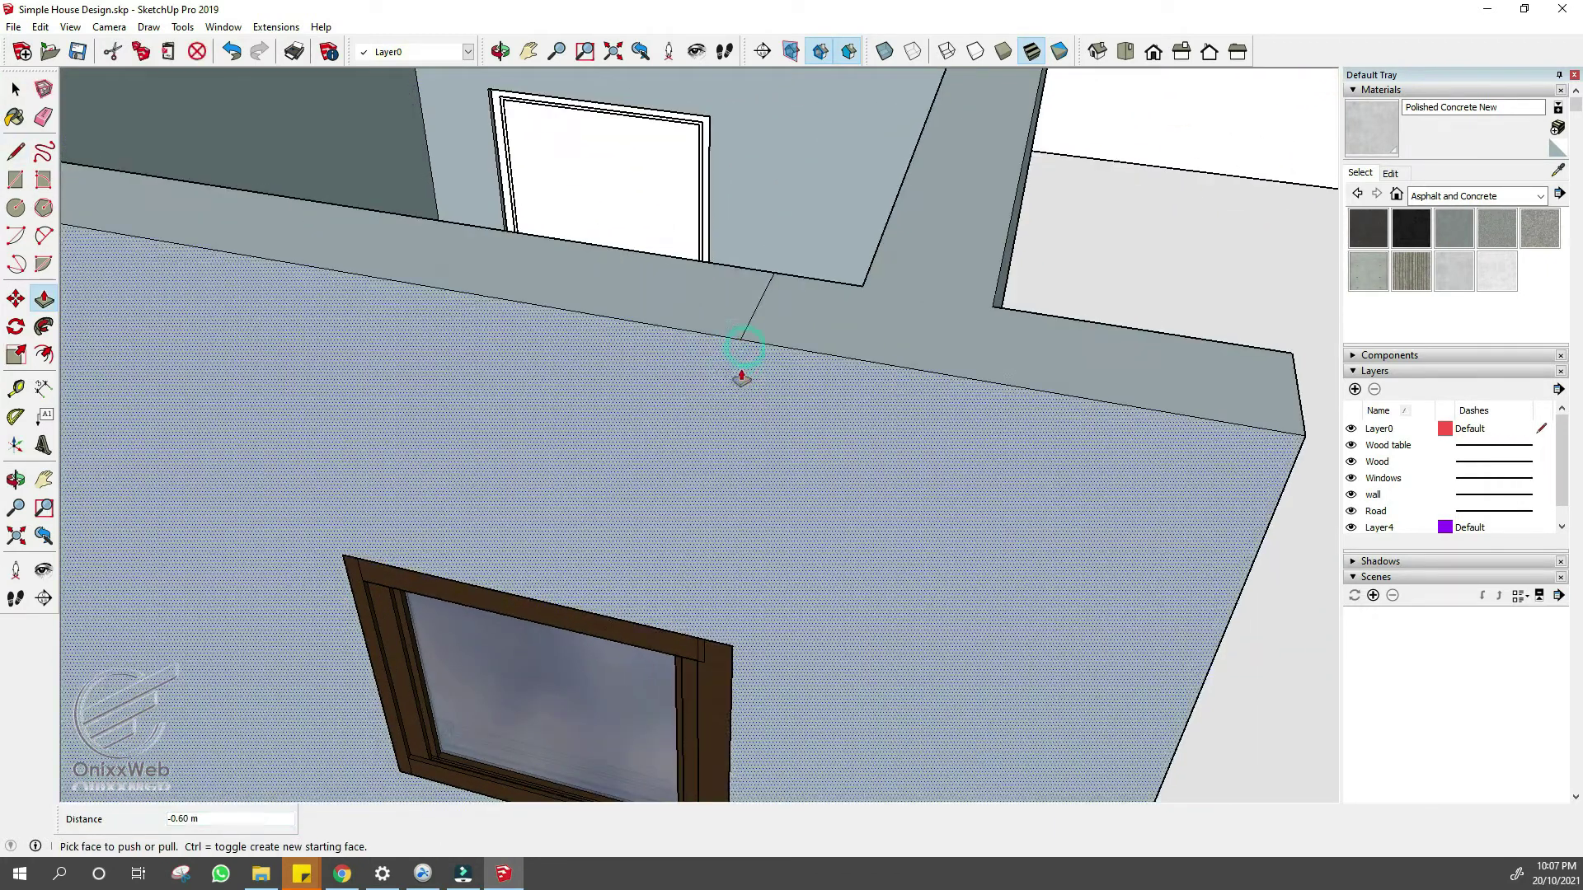
key(e)
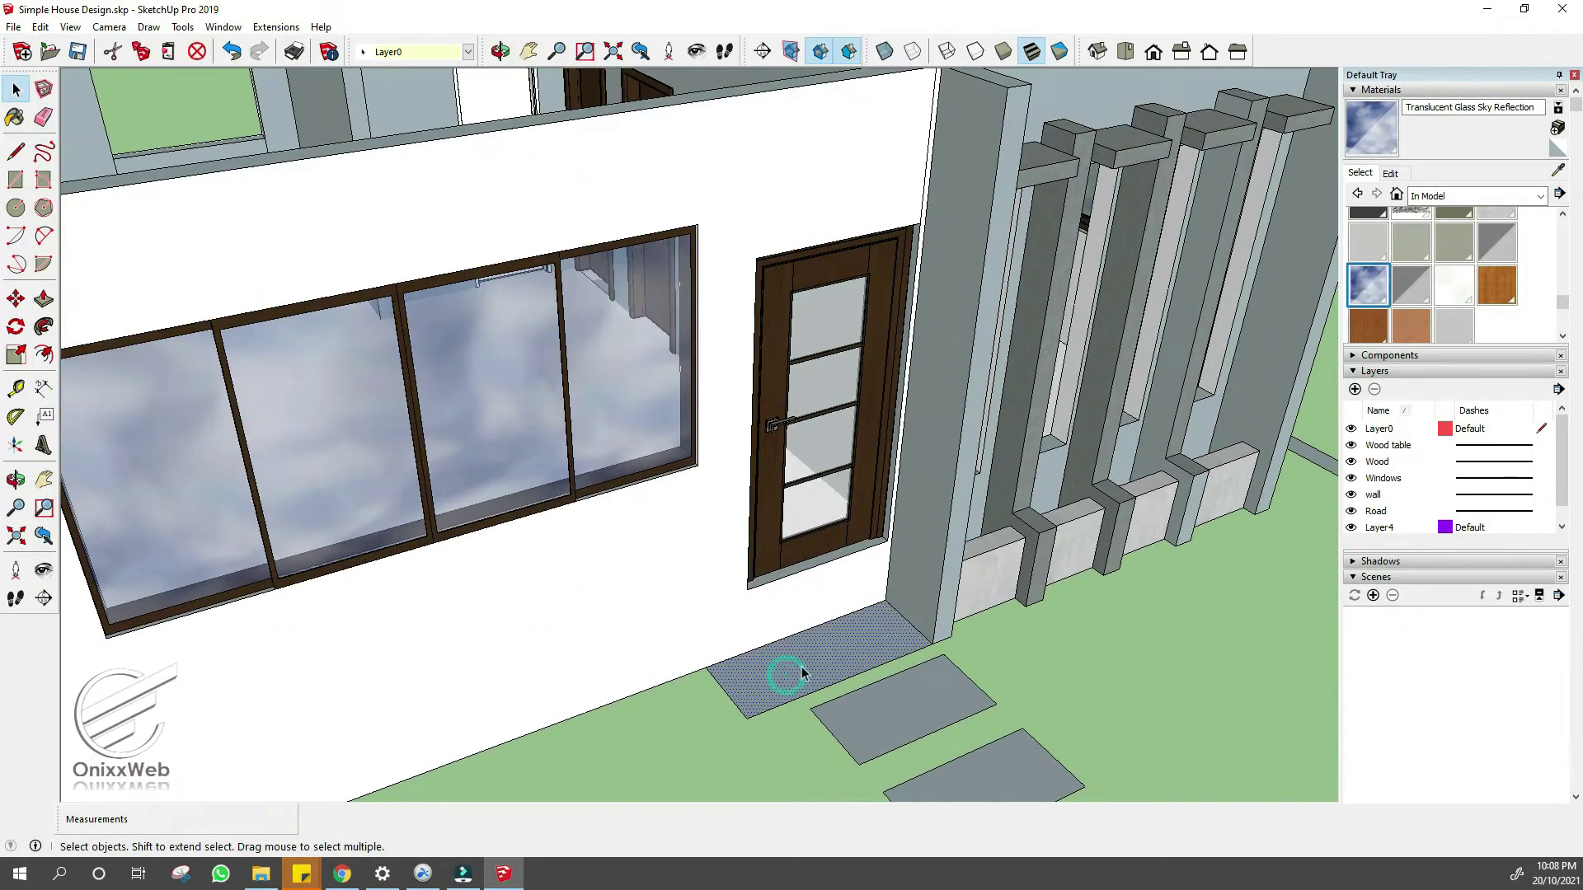
- Pull the slab in front of the entrance door upward into a top step and erase the stray edge below the door
key(p)
click(799, 664)
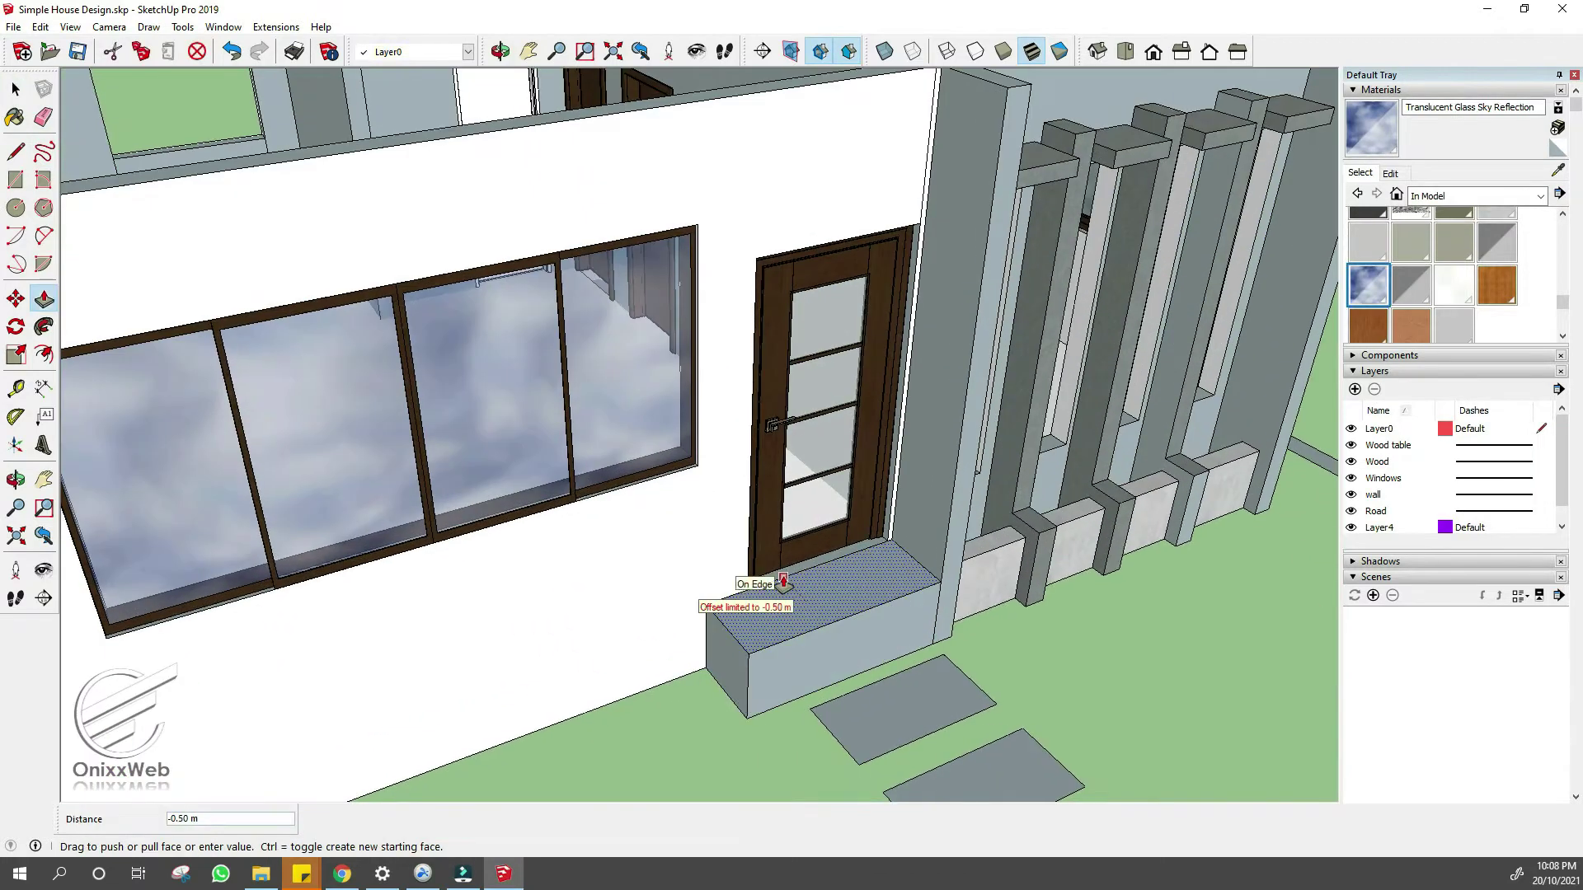
click(809, 632)
key(e)
scroll(759, 591, up, 3)
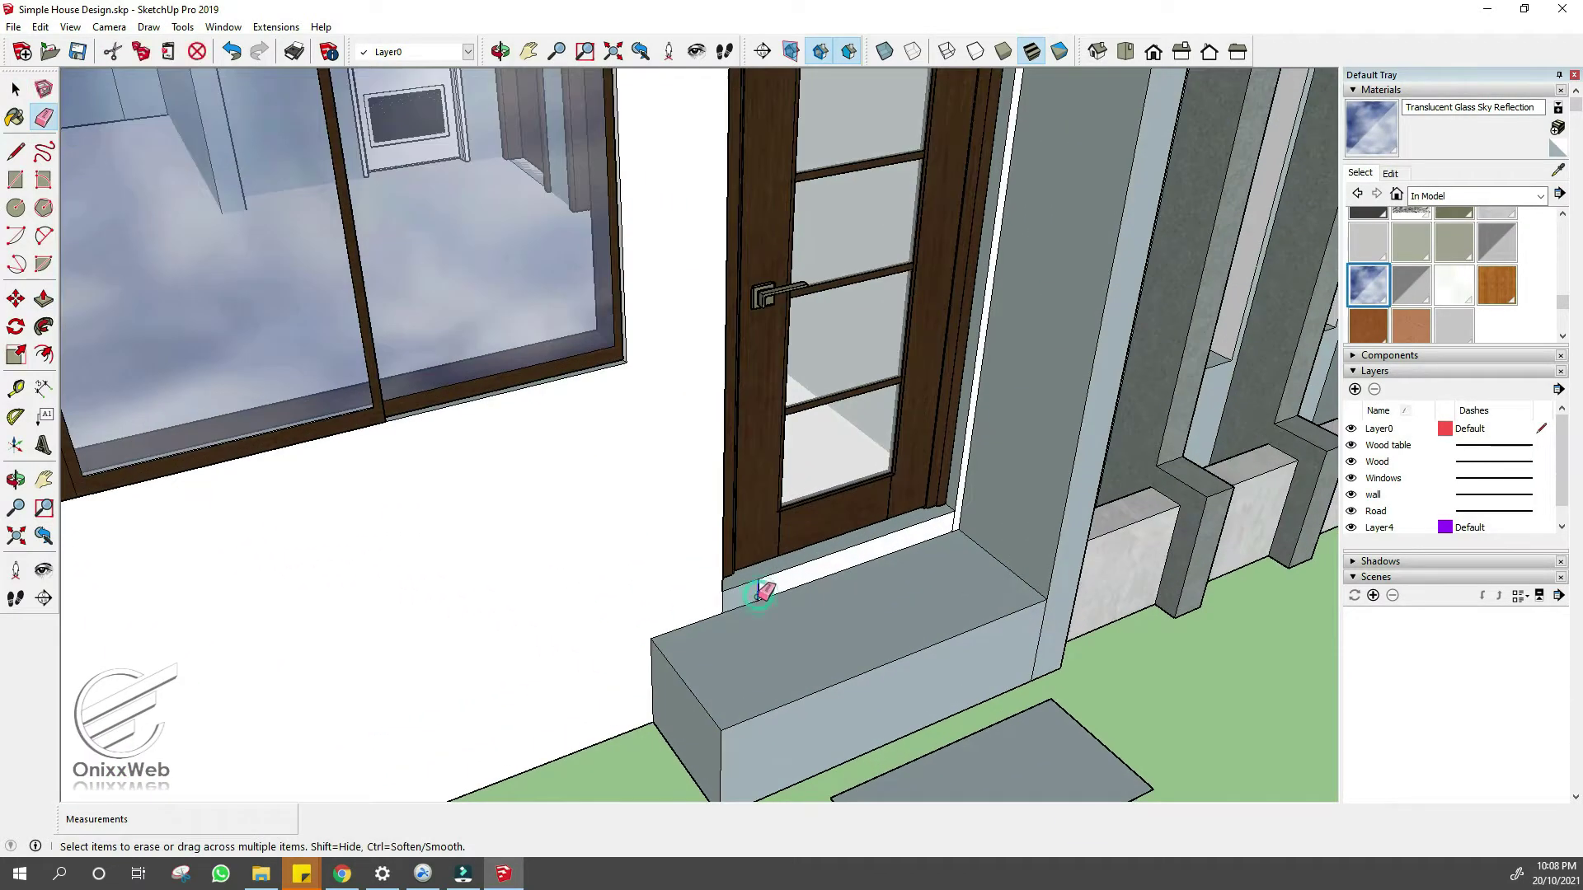
middle_drag(956, 518, 995, 624)
key(space)
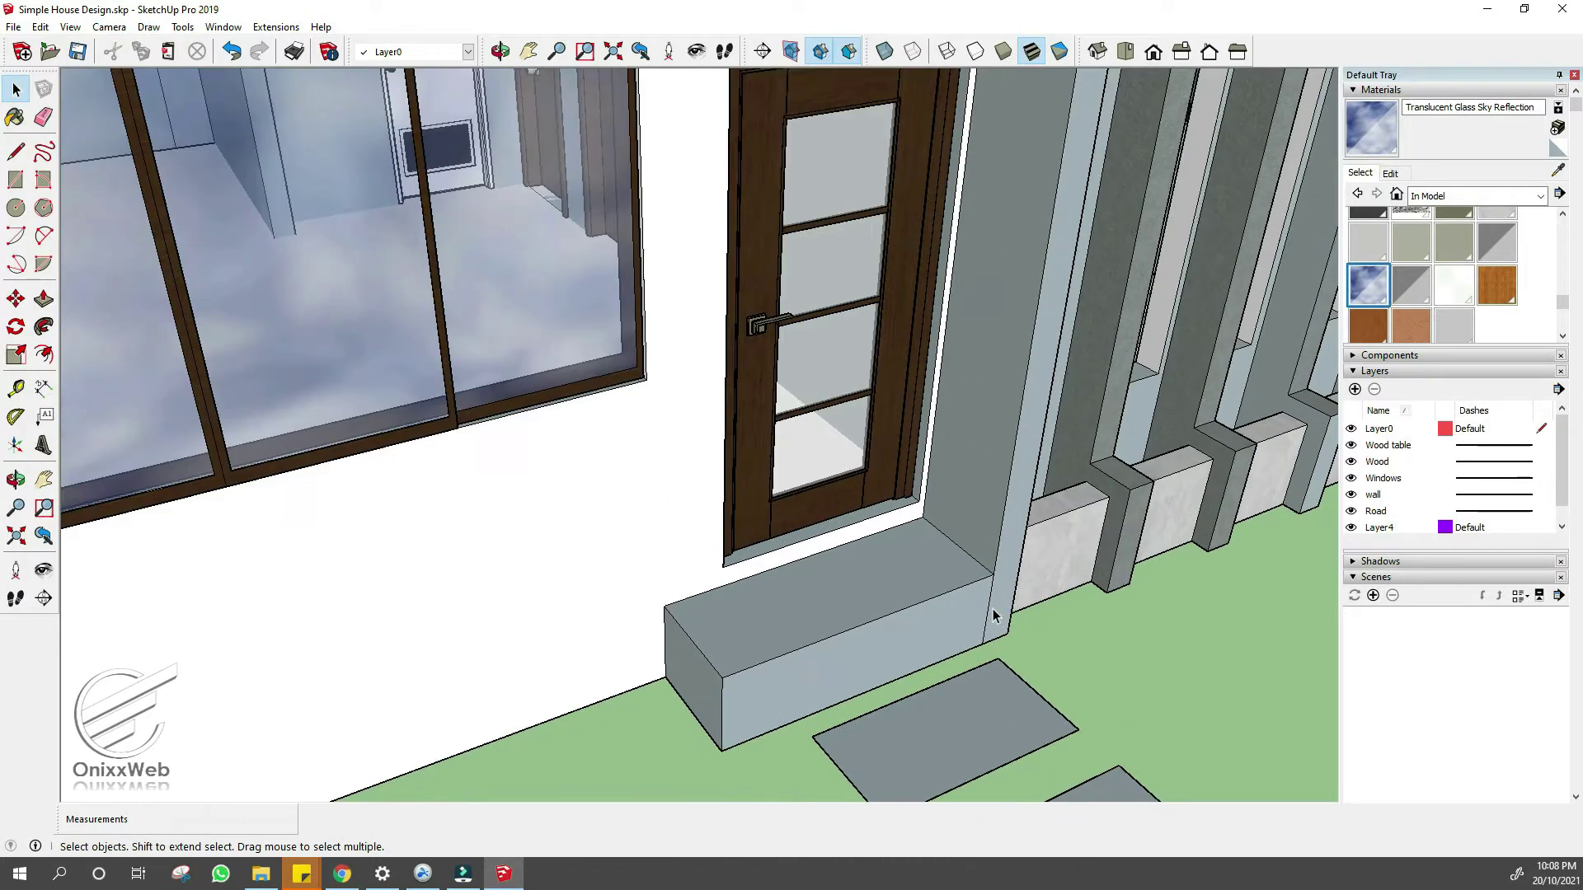
- Split the top step's front face horizontally, extend its lower half forward as a second step, and erase the stray line beside it
key(l)
scroll(841, 665, up, 2)
click(1241, 421)
key(space)
click(1202, 585)
middle_drag(1146, 569, 1077, 579)
key(e)
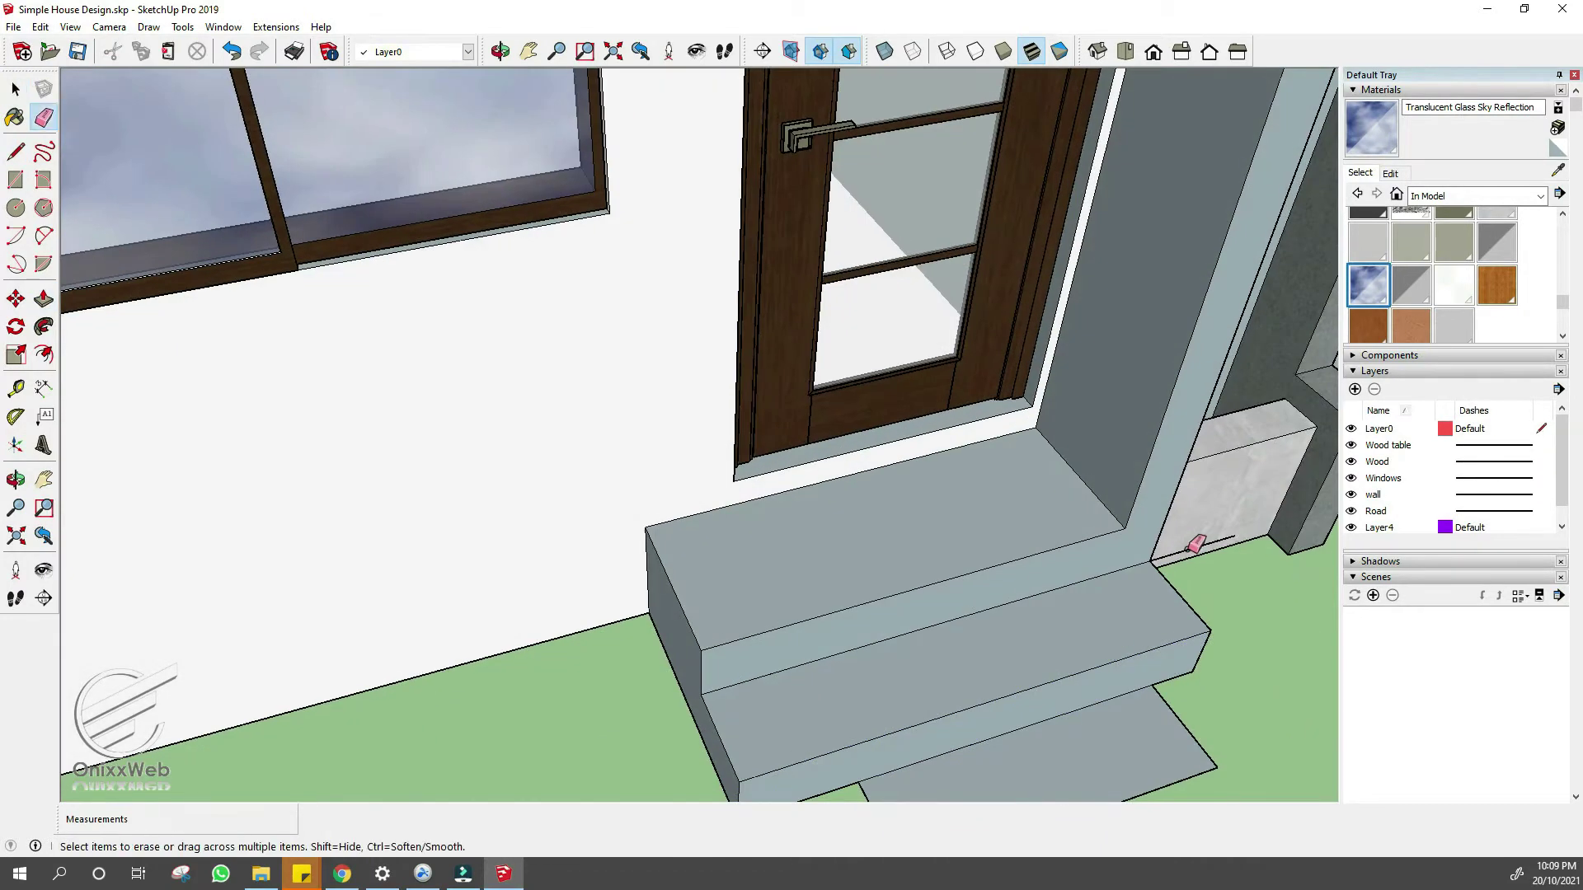
click(1187, 548)
key(space)
- Split the second step's front face at the path's width and extend its lower part forward as a narrower third step
scroll(901, 511, down, 2)
click(504, 565)
click(810, 544)
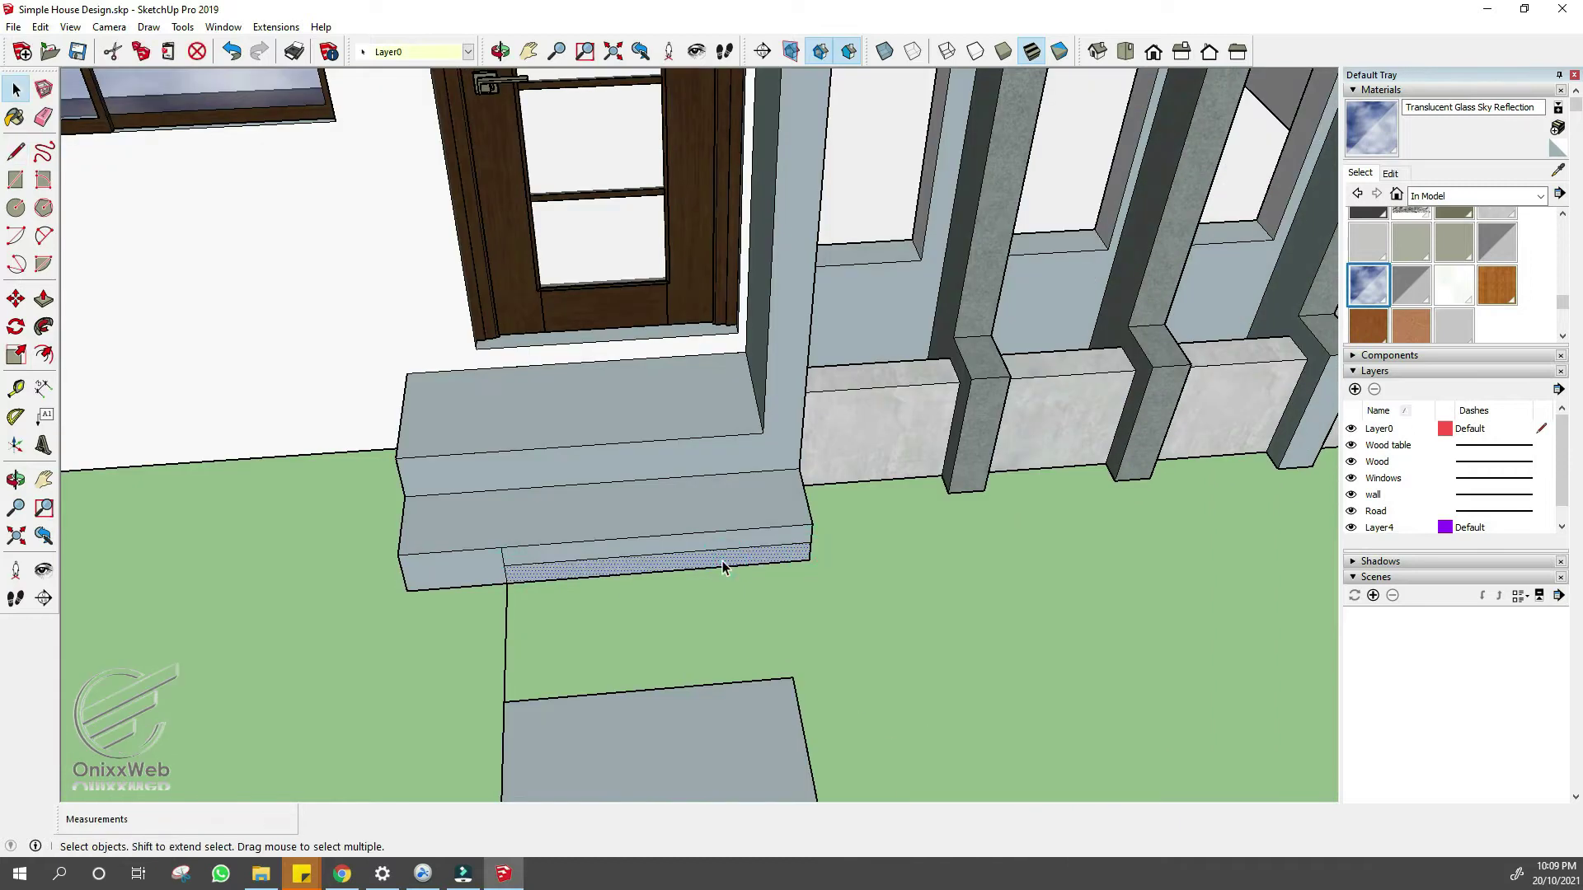
key(p)
drag(722, 567, 715, 652)
click(716, 651)
mouse_move(716, 651)
middle_down()
mouse_move(1085, 495)
mouse_move(671, 664)
mouse_move(629, 583)
middle_up()
key(space)
scroll(631, 565, up, 2)
key(e)
scroll(631, 565, down, 5)
key(space)
- Push/Pull the path's paving rectangles in front of the steps upward into raised stepping stones of equal thickness
click(795, 611)
key(p)
drag(795, 611, 759, 460)
scroll(759, 460, down, 3)
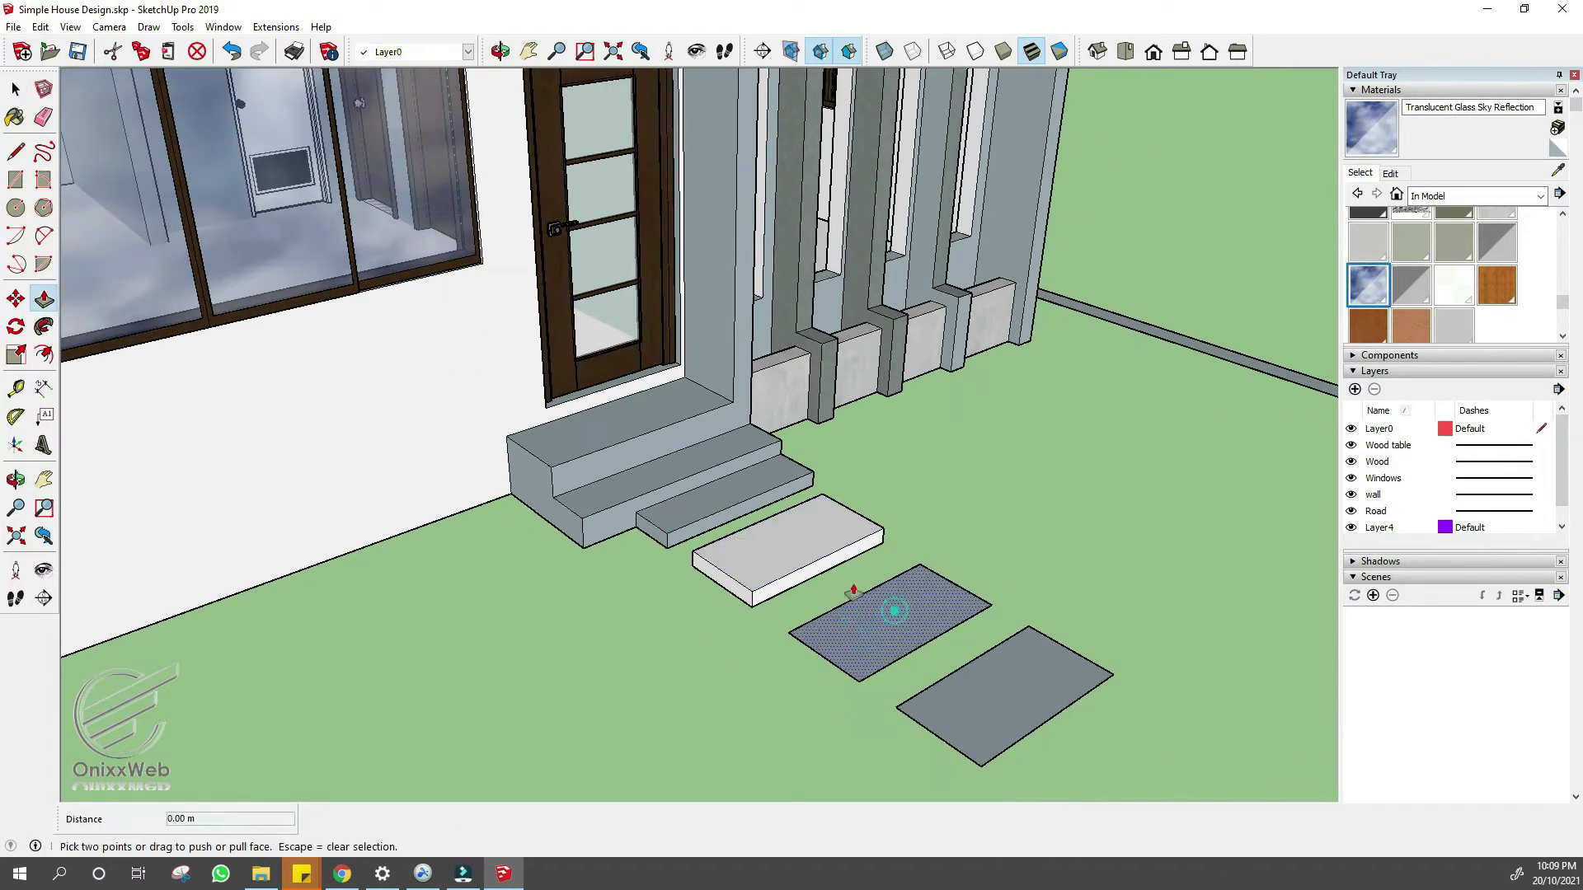
double_click(893, 608)
key(space)
click(996, 685)
key(p)
drag(996, 685, 896, 655)
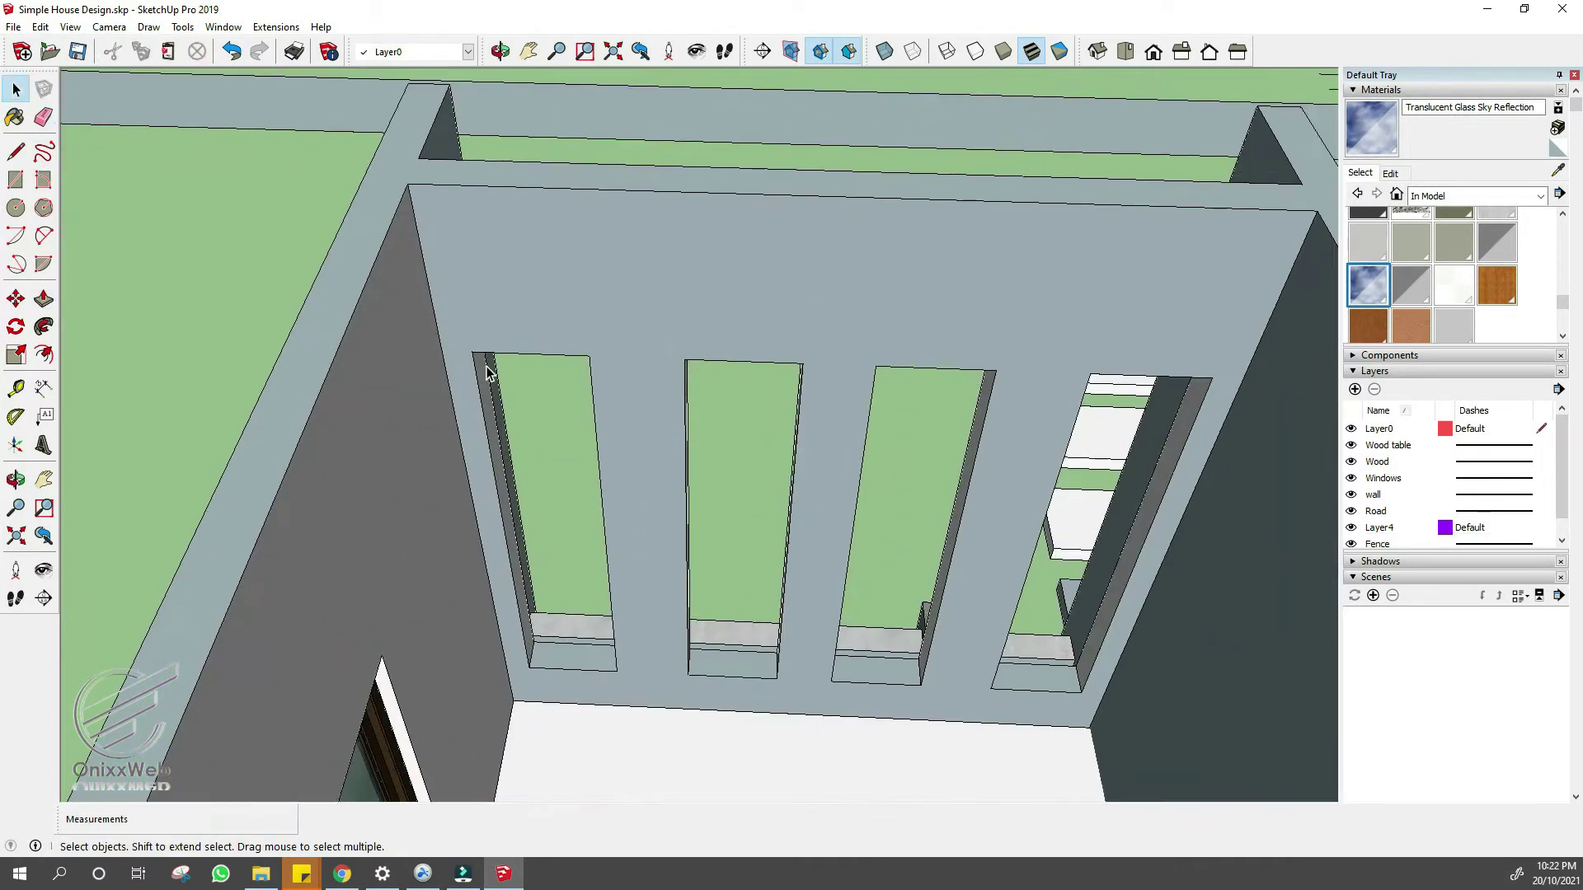
- Draw a rectangle filling the first tall narrow opening, group it, and paint it with Translucent Glass Sky Reflection
key(r)
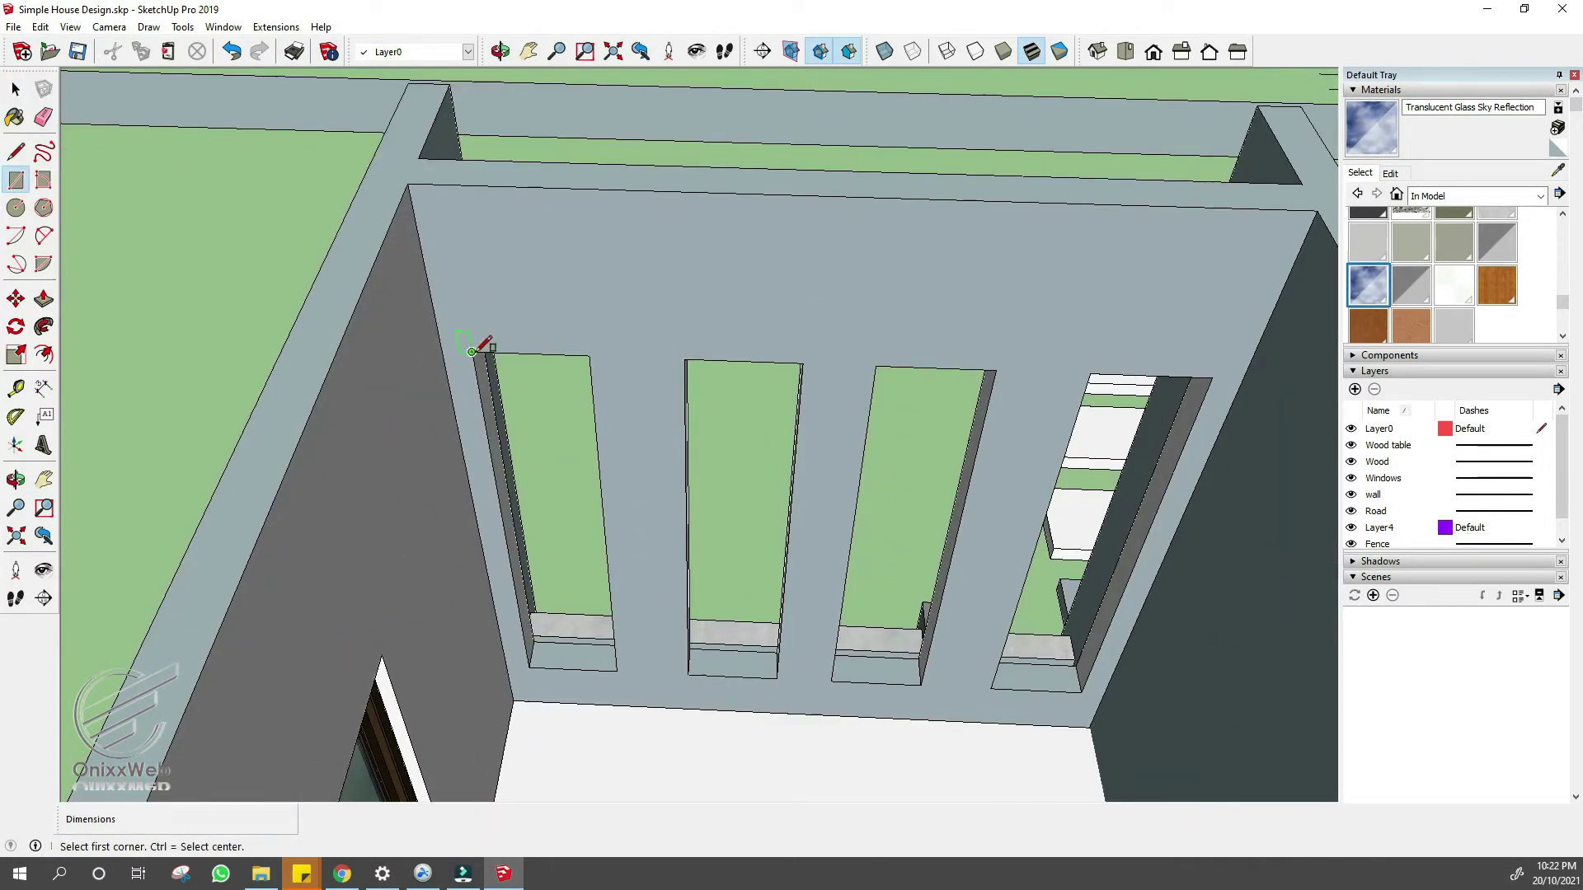
click(473, 352)
click(616, 670)
key(space)
right_click(579, 582)
click(635, 342)
double_click(575, 462)
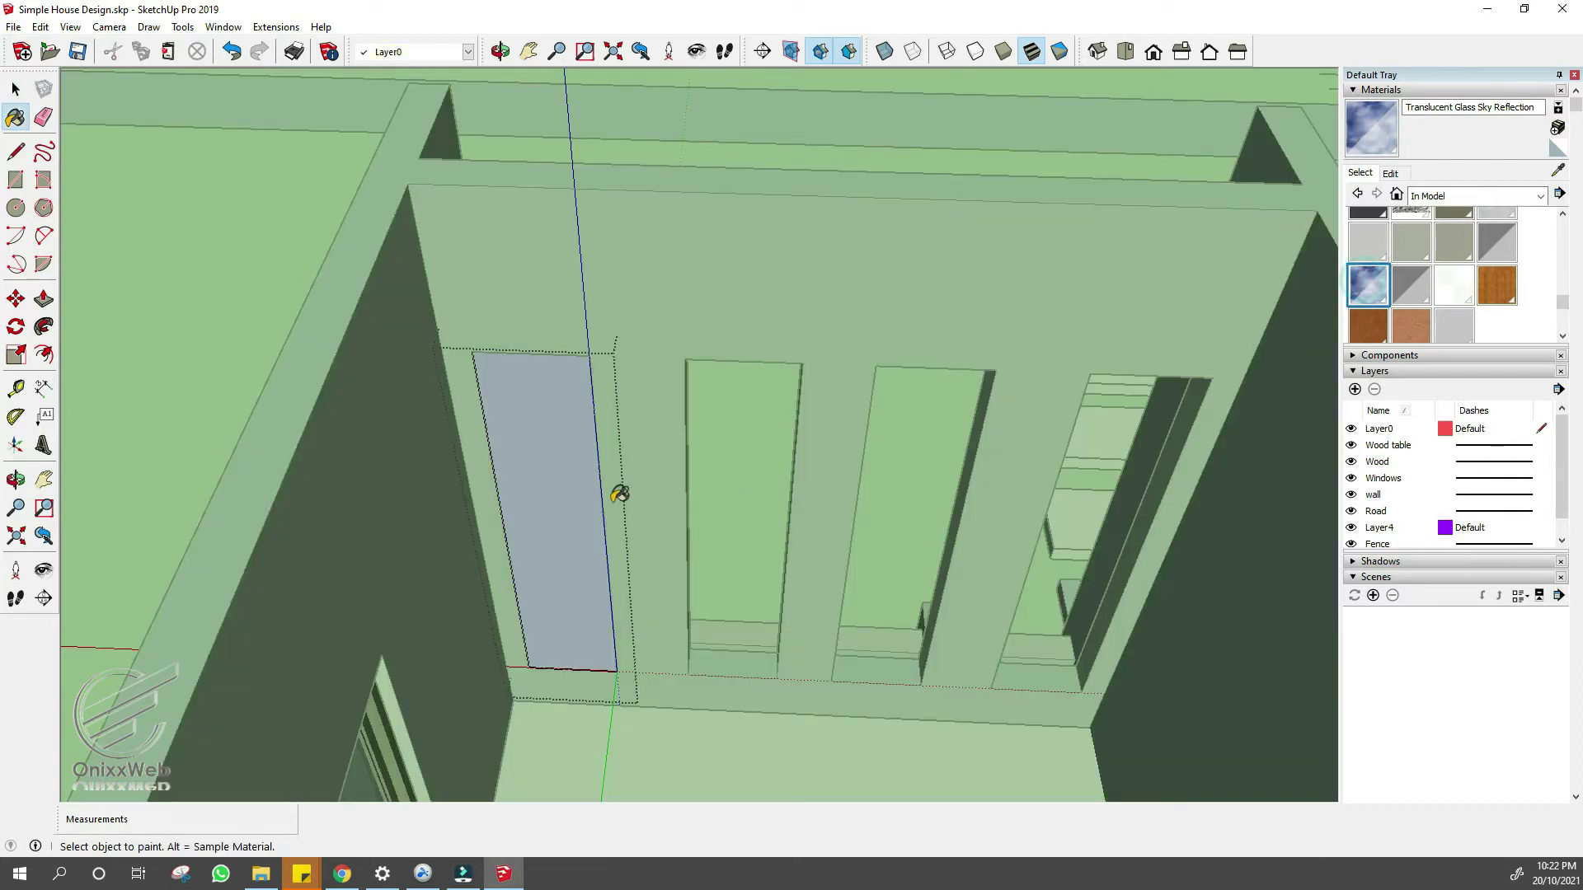
click(597, 536)
- Divide the glass pane's side edge into 4 segments and split the pane with horizontal lines at the division points
key(space)
right_click(491, 448)
click(548, 530)
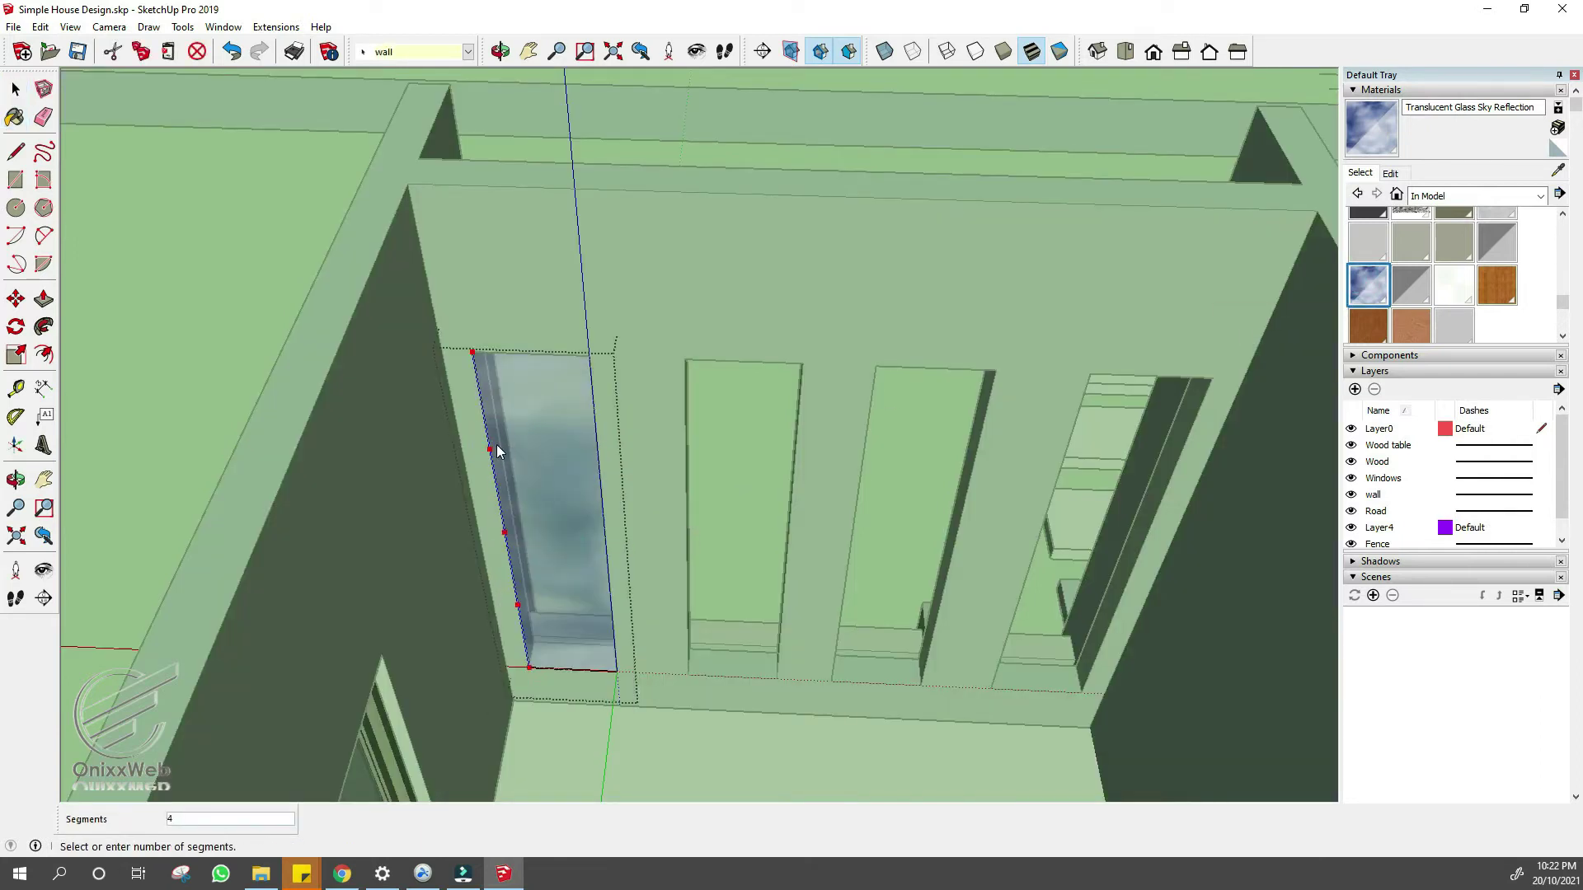
key(space)
key(Escape)
right_click(586, 526)
click(655, 244)
click(495, 723)
- Copy the divided glass pane into the other three tall front openings, aligning each copy with the opening's upper corner
key(m)
ctrl+click(469, 350)
click(685, 360)
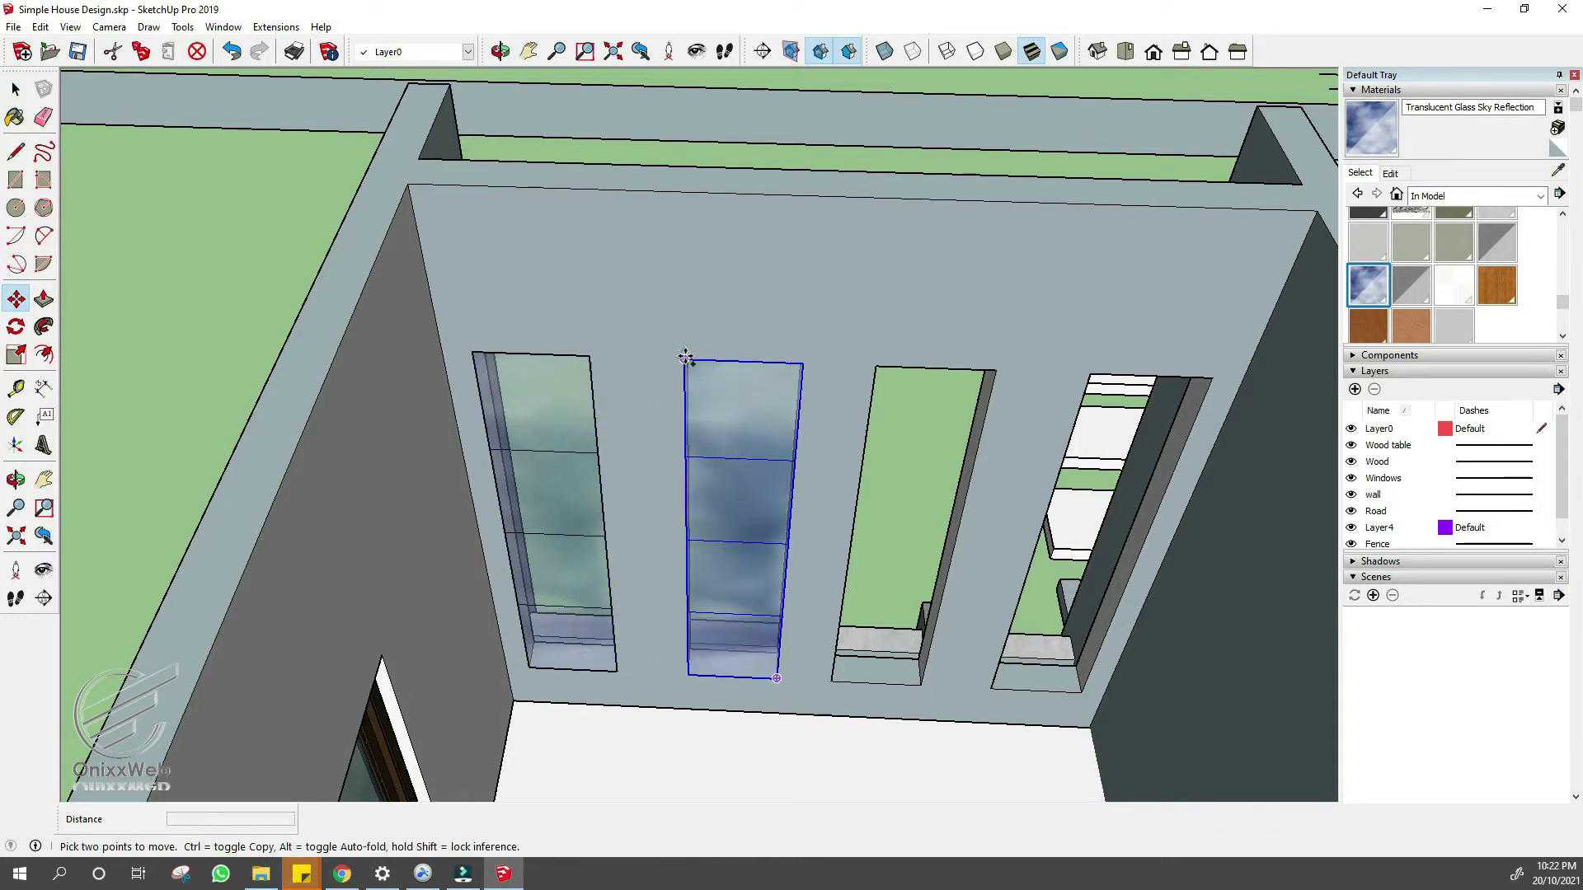
ctrl+click(685, 359)
click(876, 366)
ctrl+click(875, 366)
click(1083, 384)
key(space)
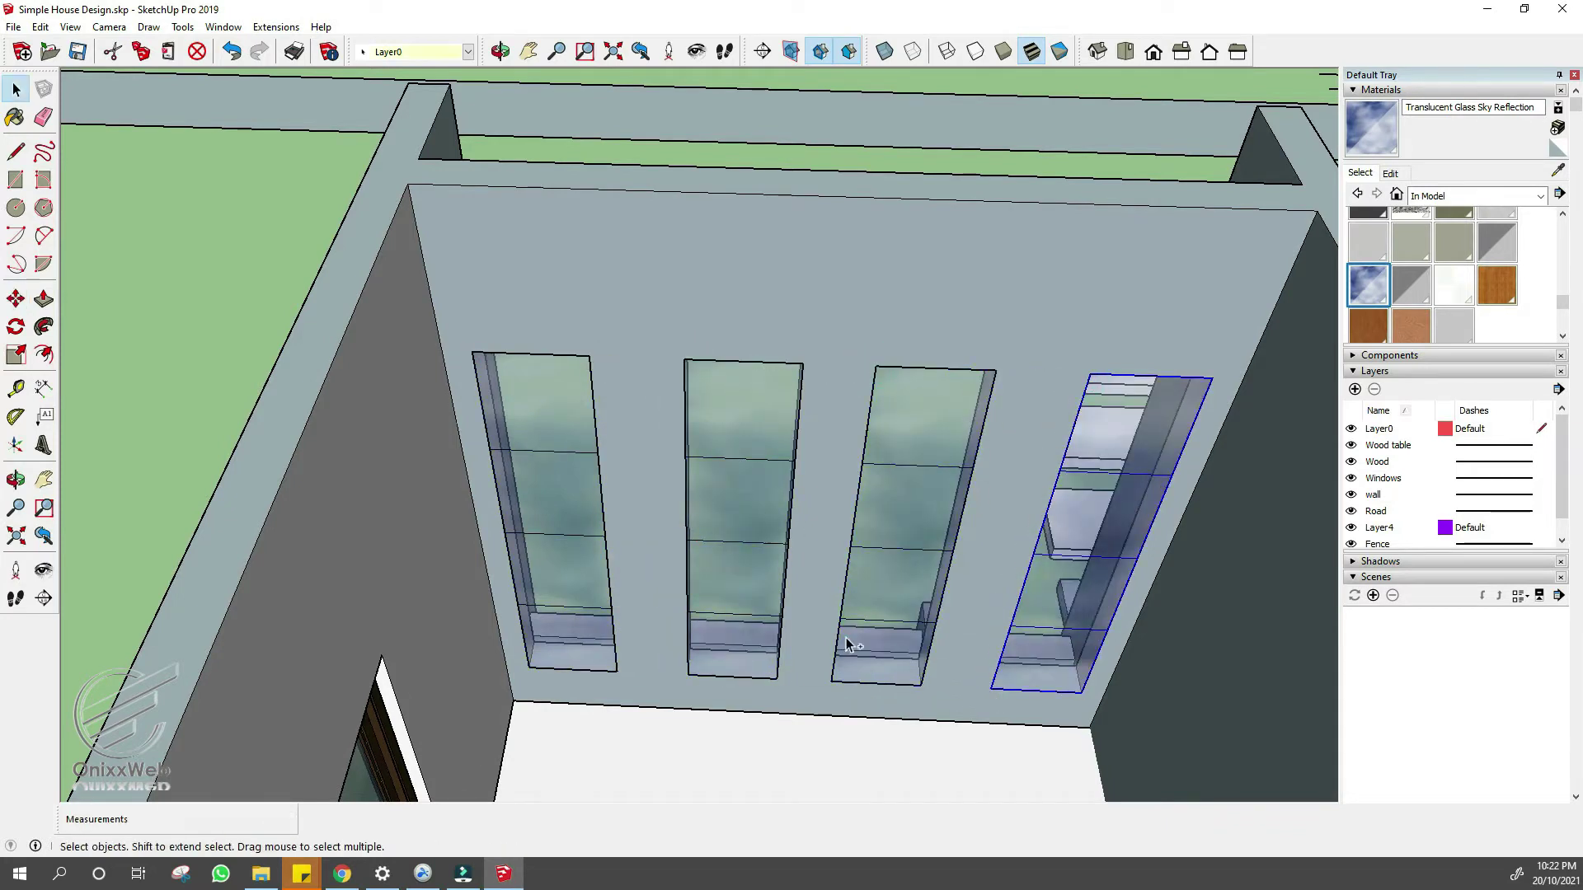
- Move all four glass panes 0.1 m into the depth of their wall openings
click(630, 775)
text(.)
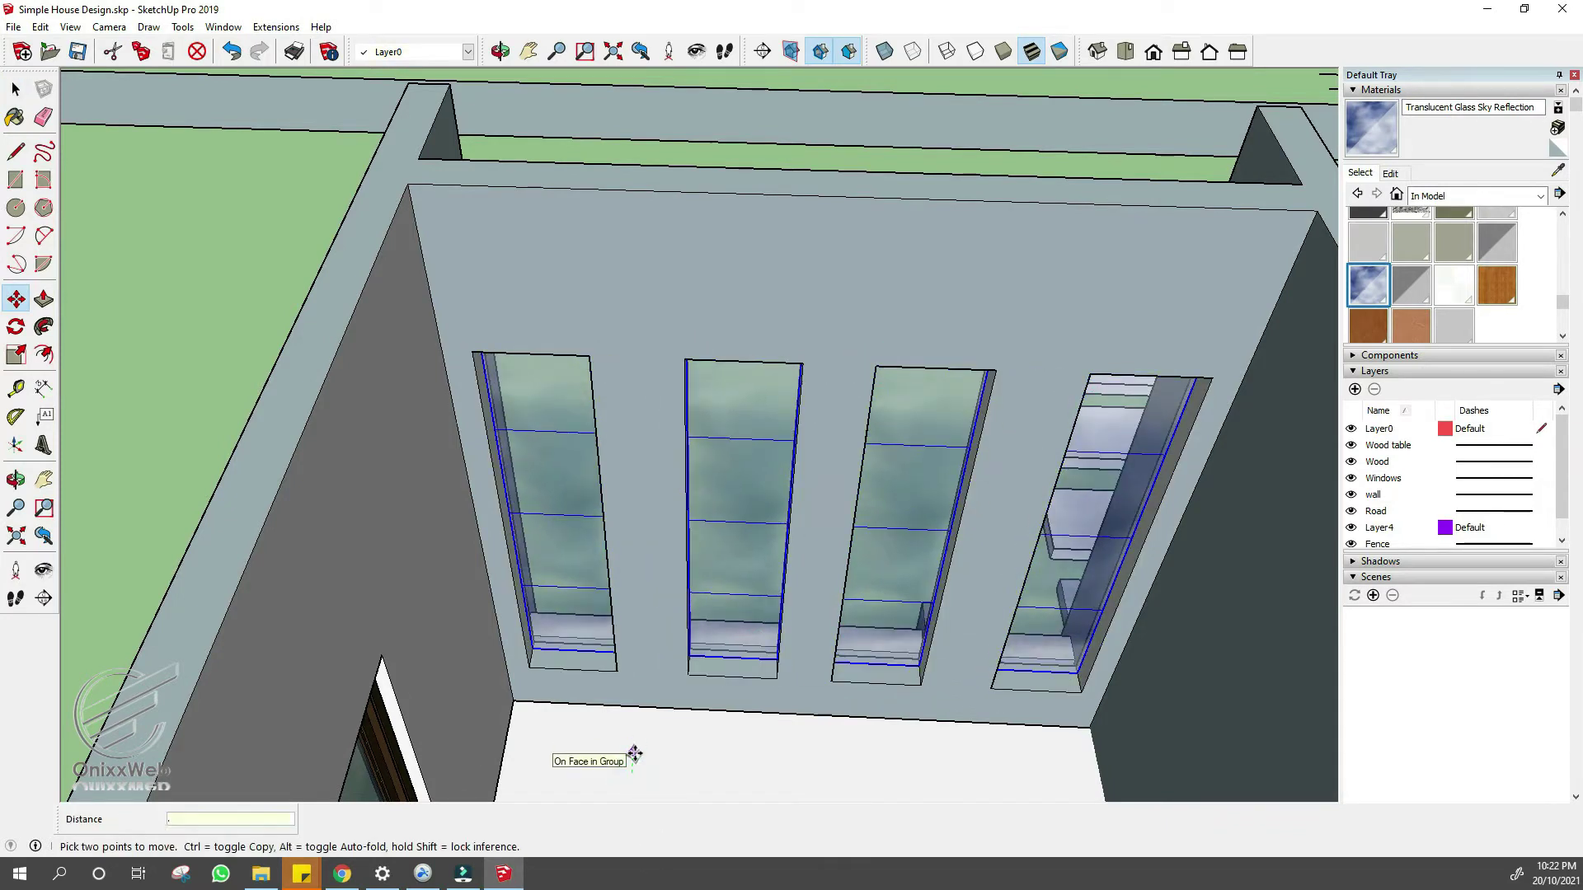
text(1)
key(Return)
key(space)
- Select the whole model and paint its uncoloured walls, columns and slabs with the white material <auto>2
middle_drag(738, 728, 376, 324)
scroll(446, 373, up, 1)
double_click(376, 324)
click(1272, 439)
scroll(1272, 439, down, 5)
middle_drag(1272, 440, 726, 413)
click(717, 410)
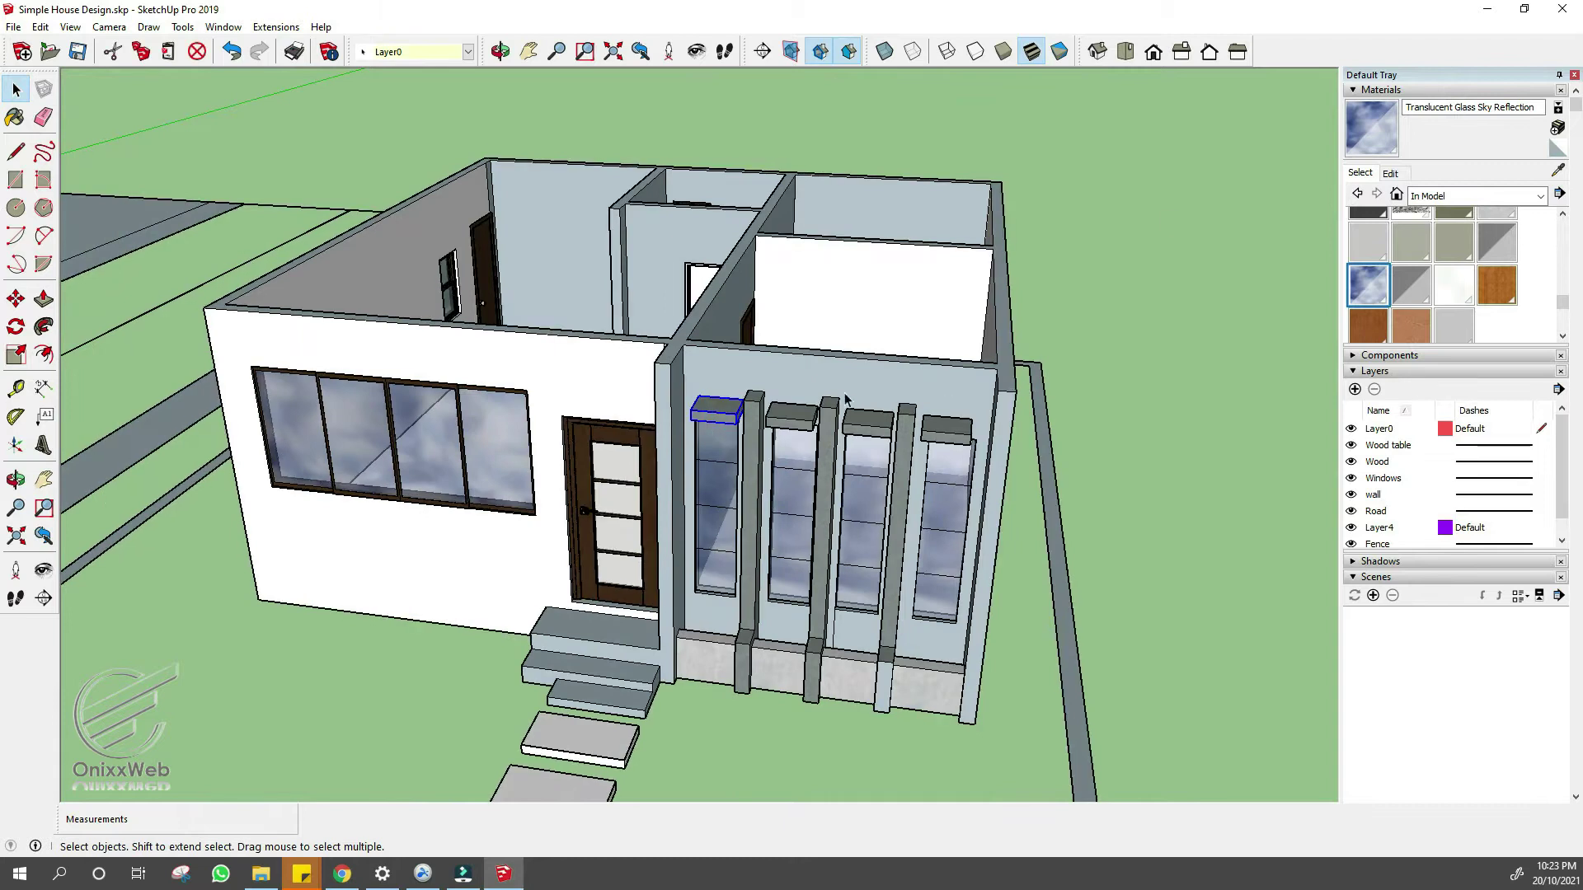
key(ctrl+a)
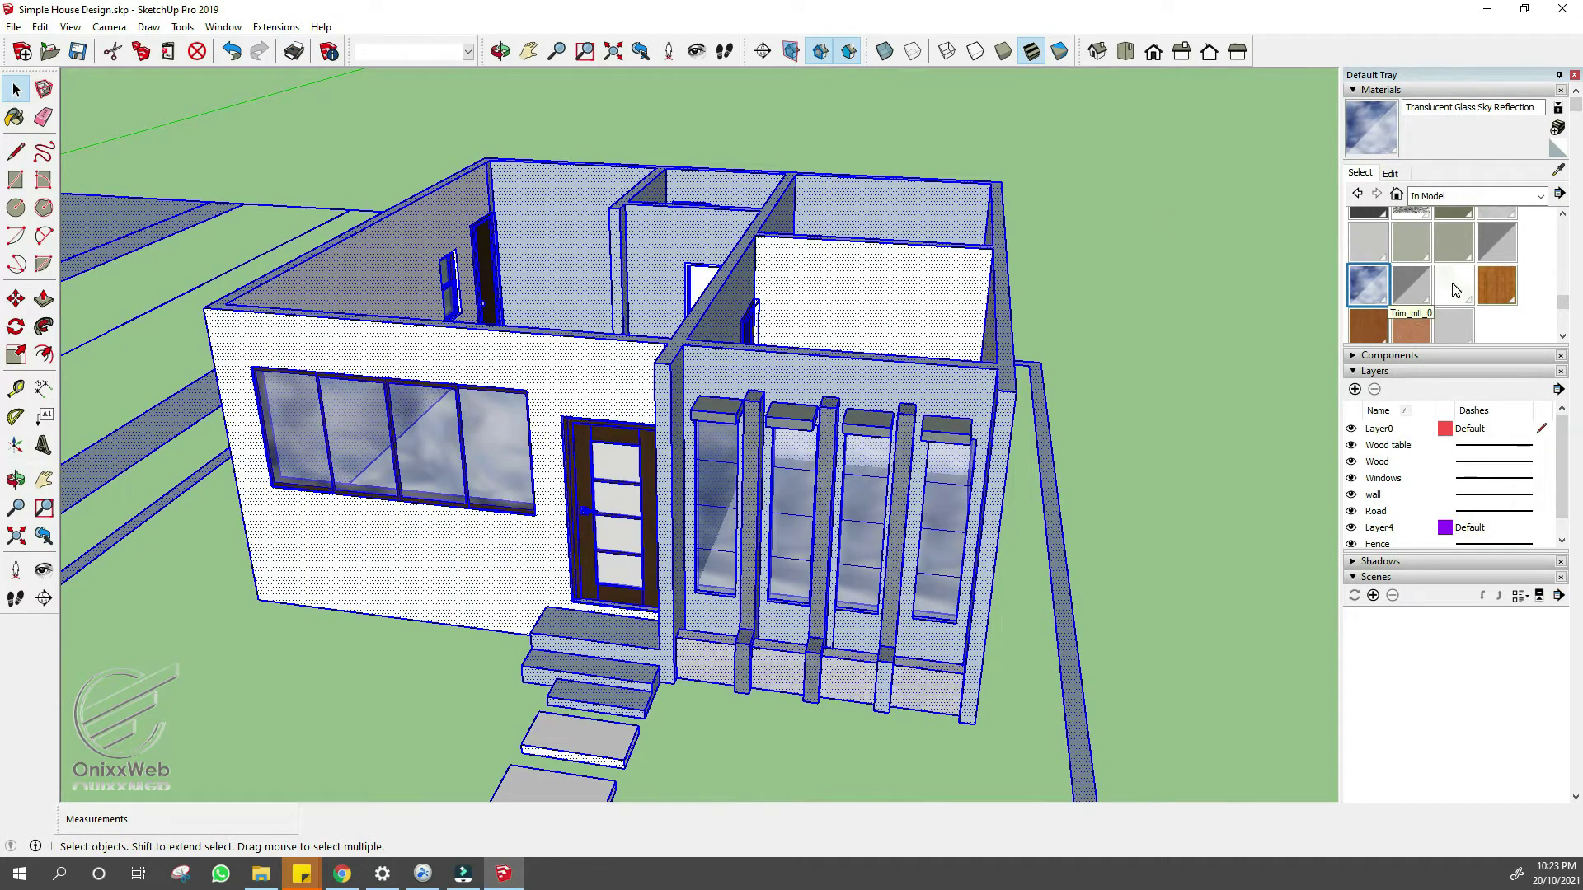
scroll(1455, 290, up, 3)
click(1494, 231)
click(654, 365)
key(space)
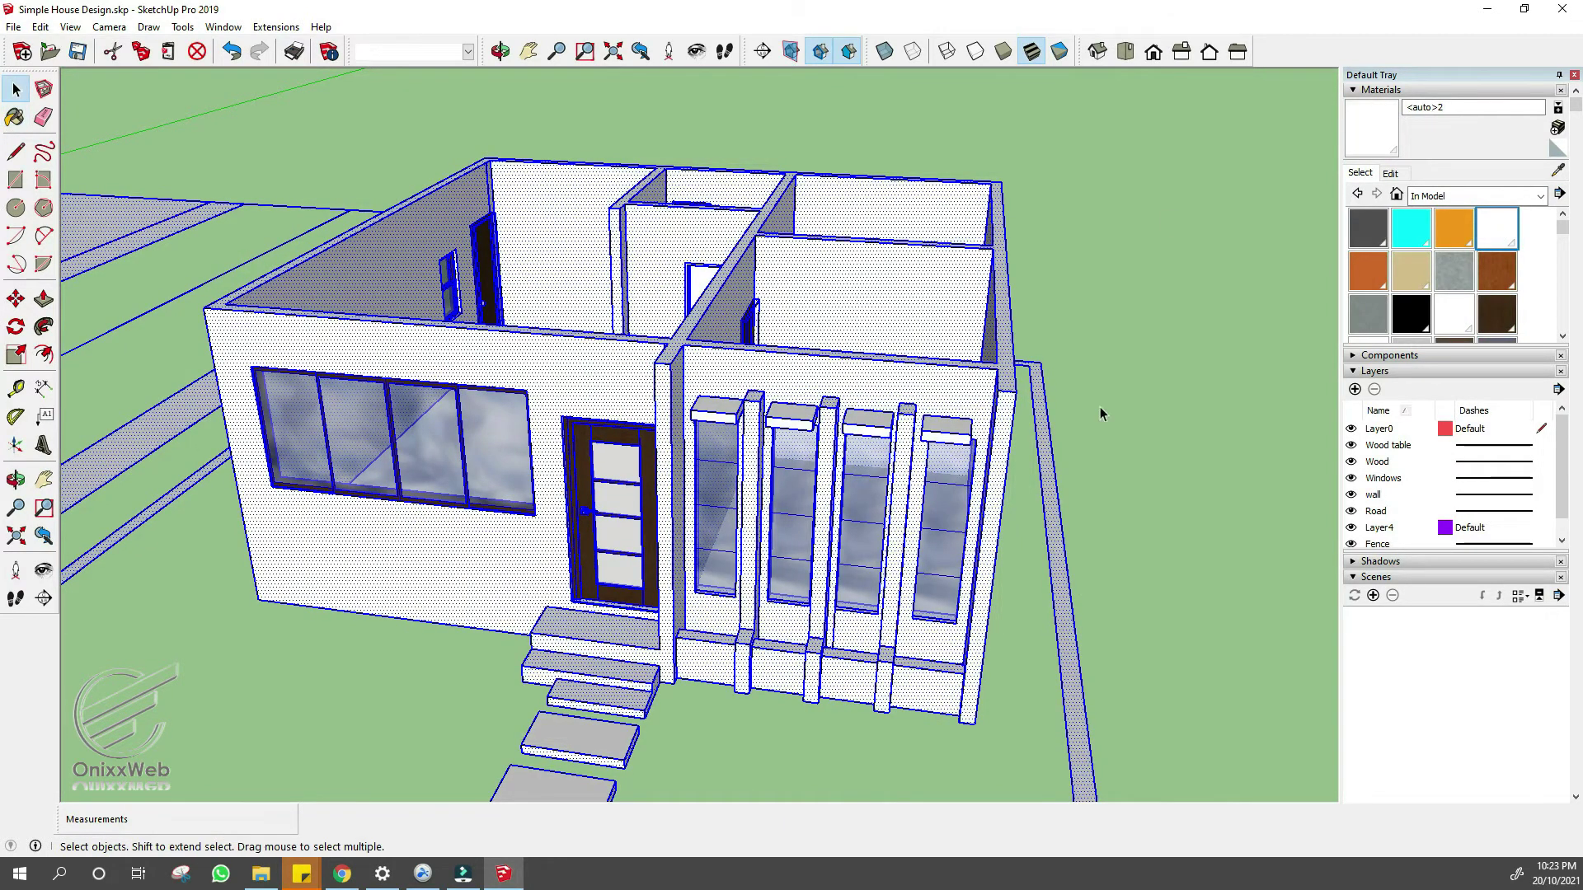
click(1102, 413)
- Draw a small rectangle on the living room floor, group it, and open the group for editing
scroll(759, 454, down, 3)
mouse_move(586, 547)
middle_down()
mouse_move(1239, 623)
mouse_move(948, 577)
mouse_move(689, 635)
mouse_move(819, 530)
mouse_move(757, 595)
middle_up()
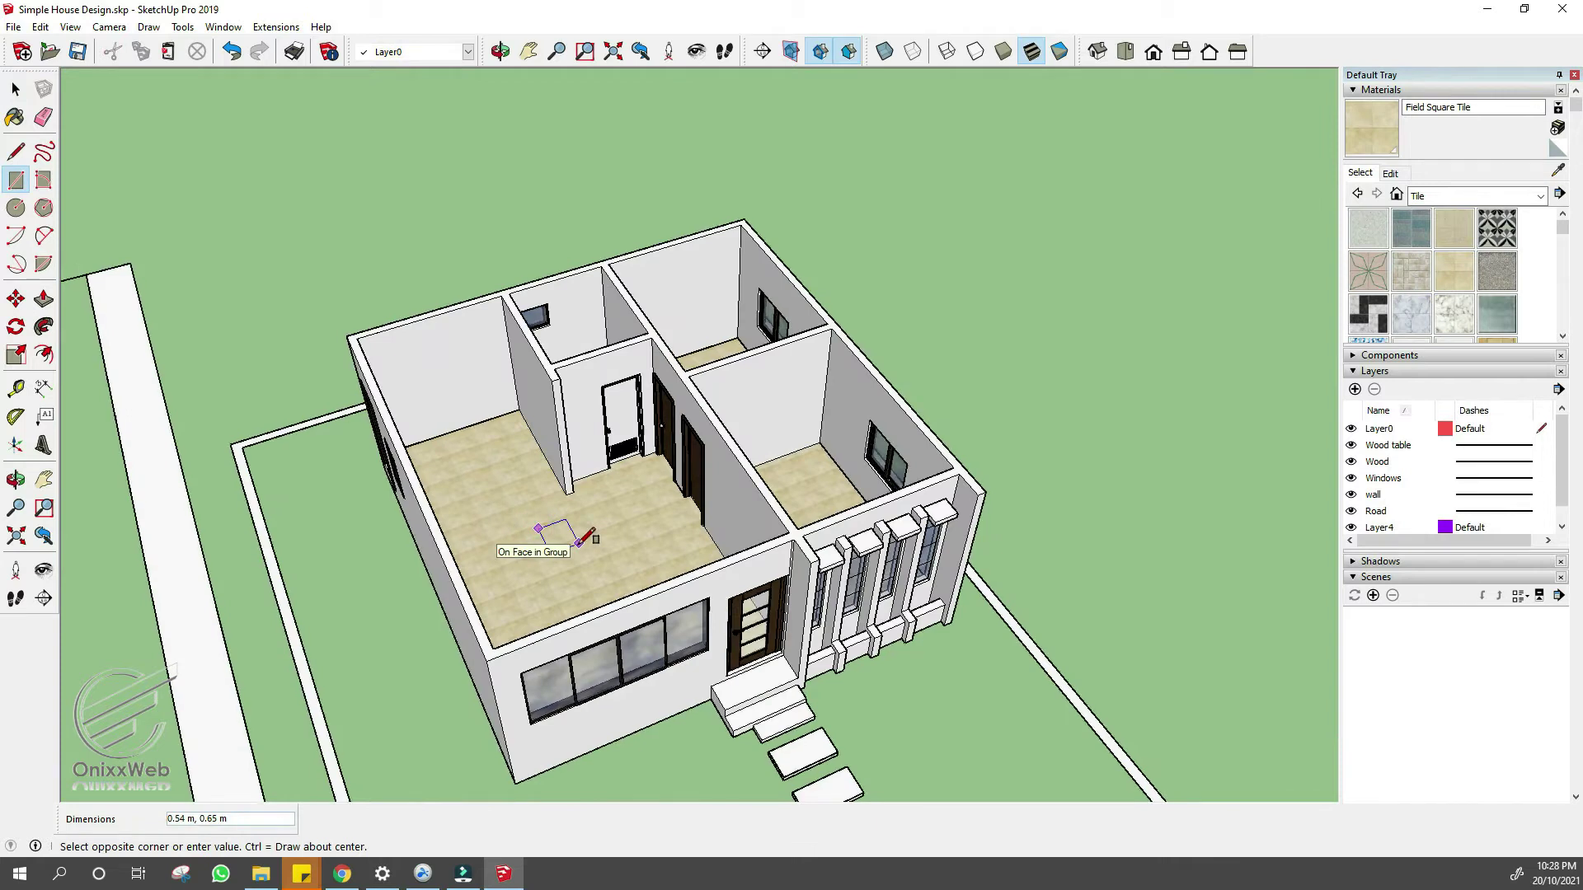
click(553, 554)
key(space)
click(559, 537)
double_click(558, 540)
- Draw a rectangle across the house's wall tops, add a 3.15 m by 0.50 m one over the front columns, and erase the dividing edge
key(r)
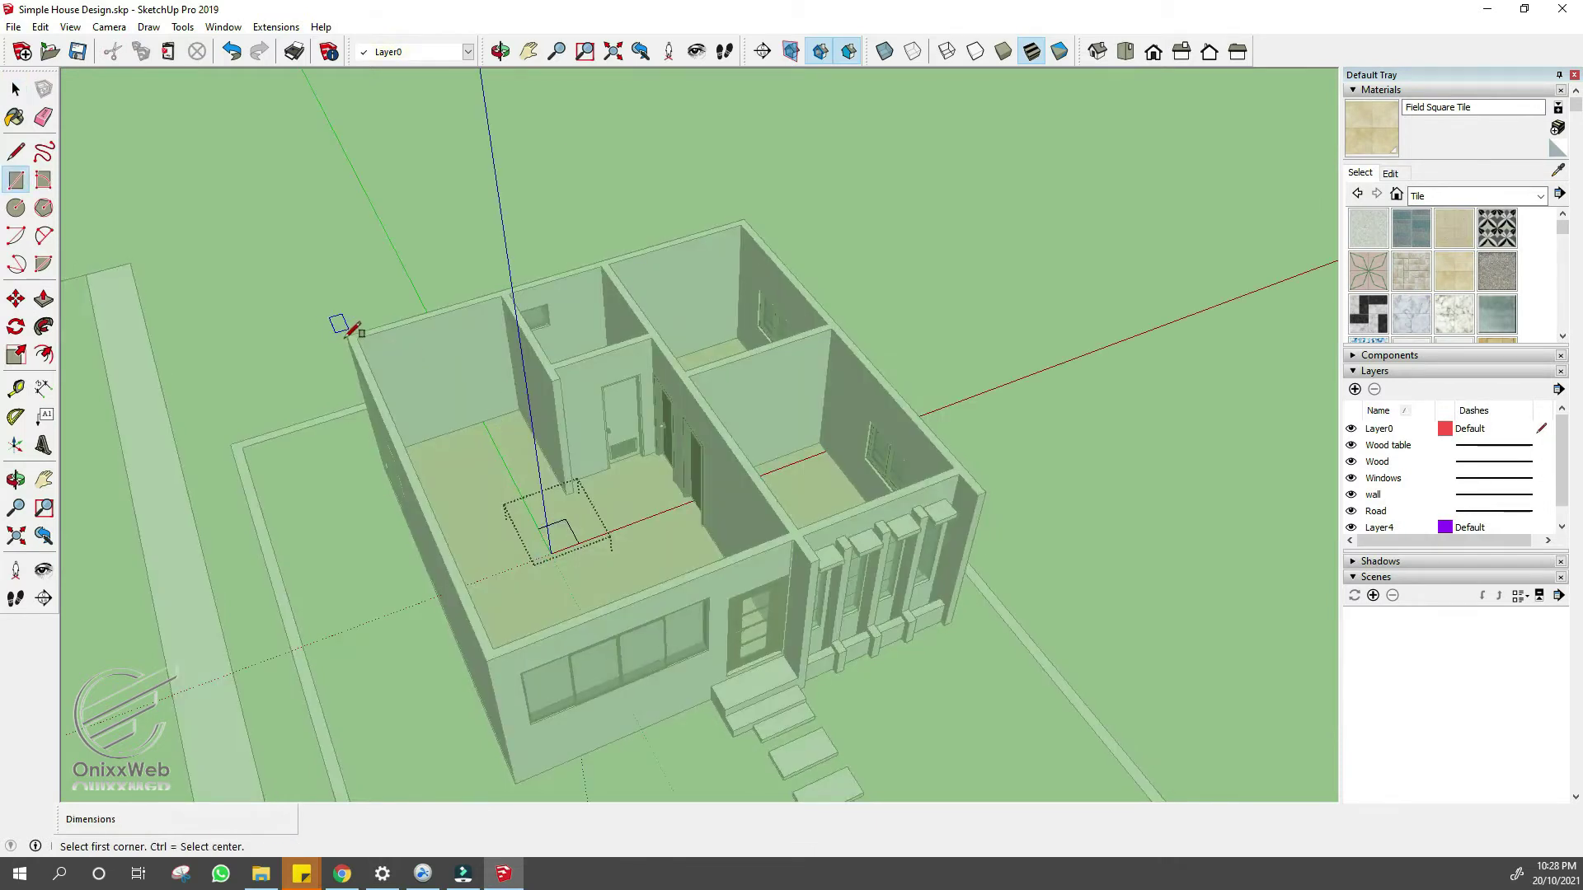
click(969, 469)
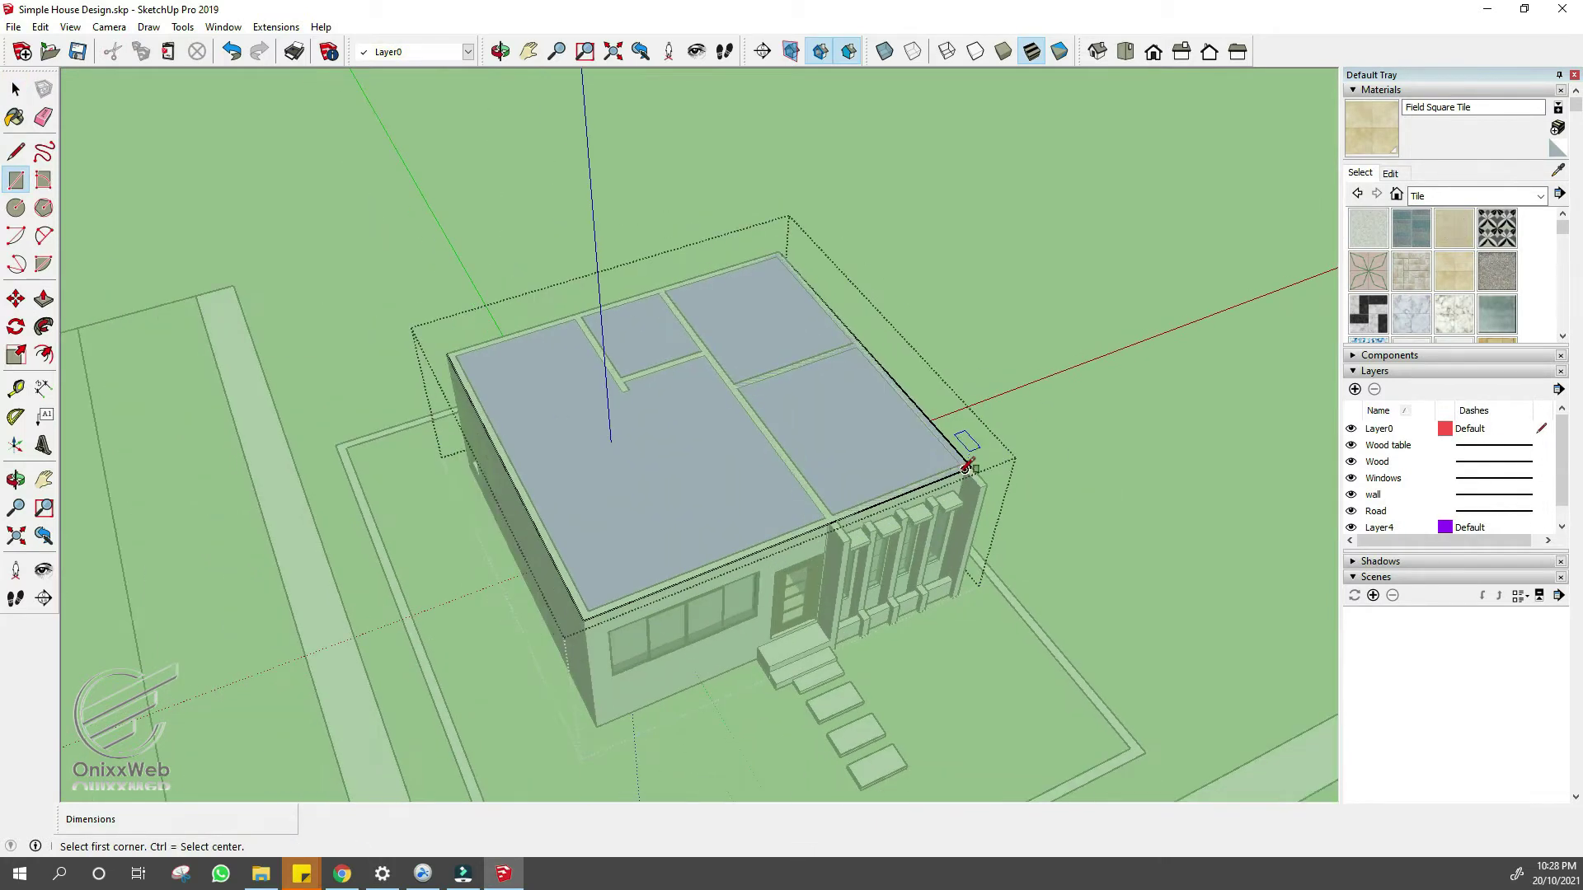
scroll(971, 460, up, 4)
click(966, 459)
scroll(1006, 444, down, 2)
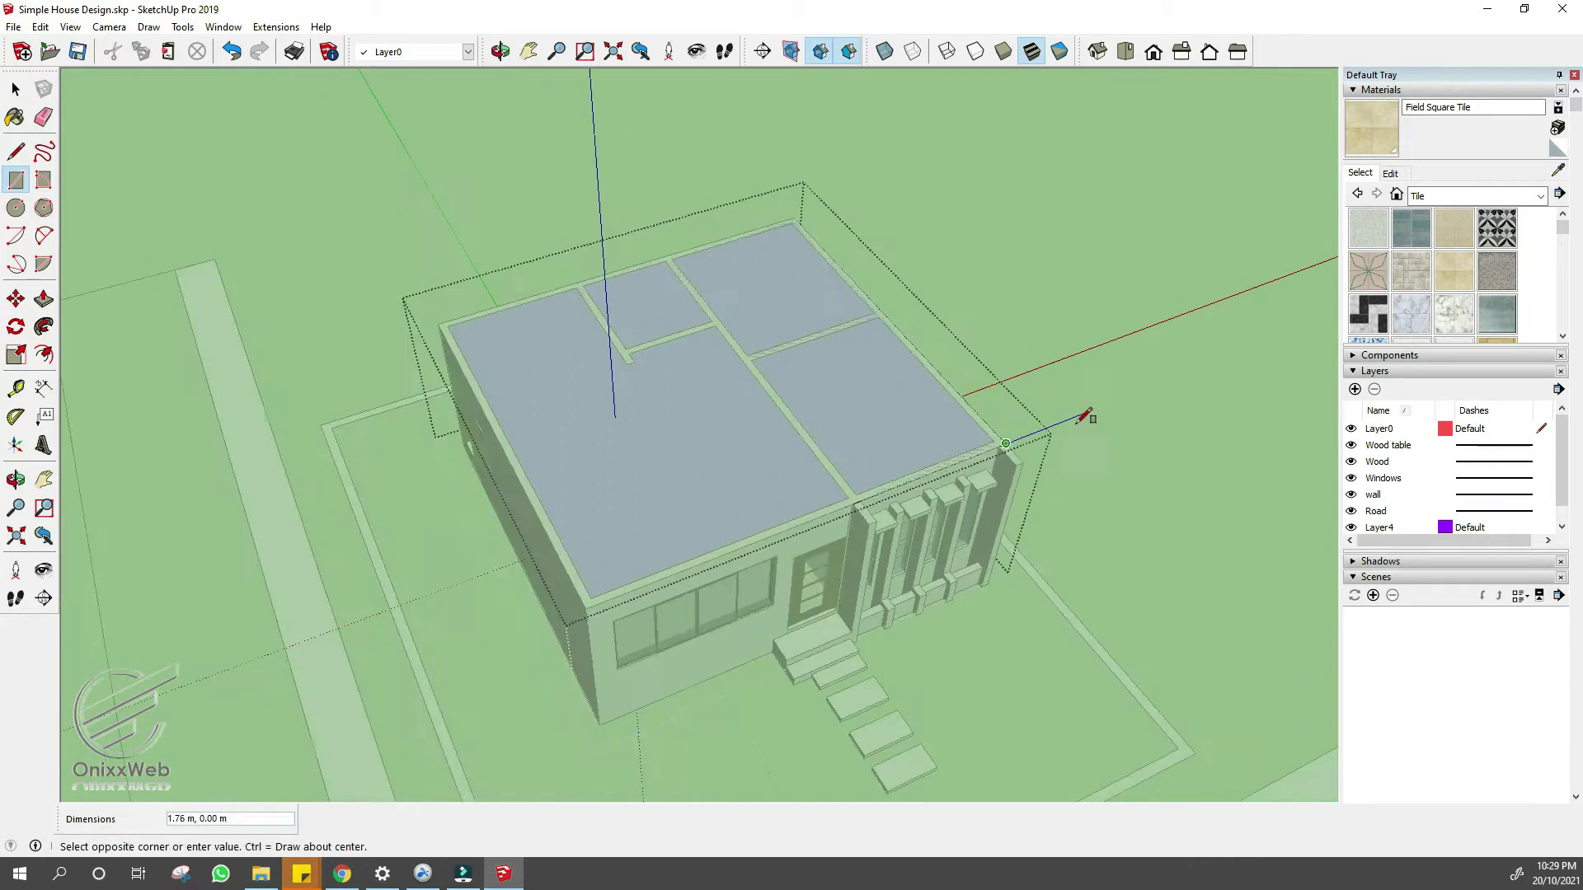
scroll(879, 513, up, 2)
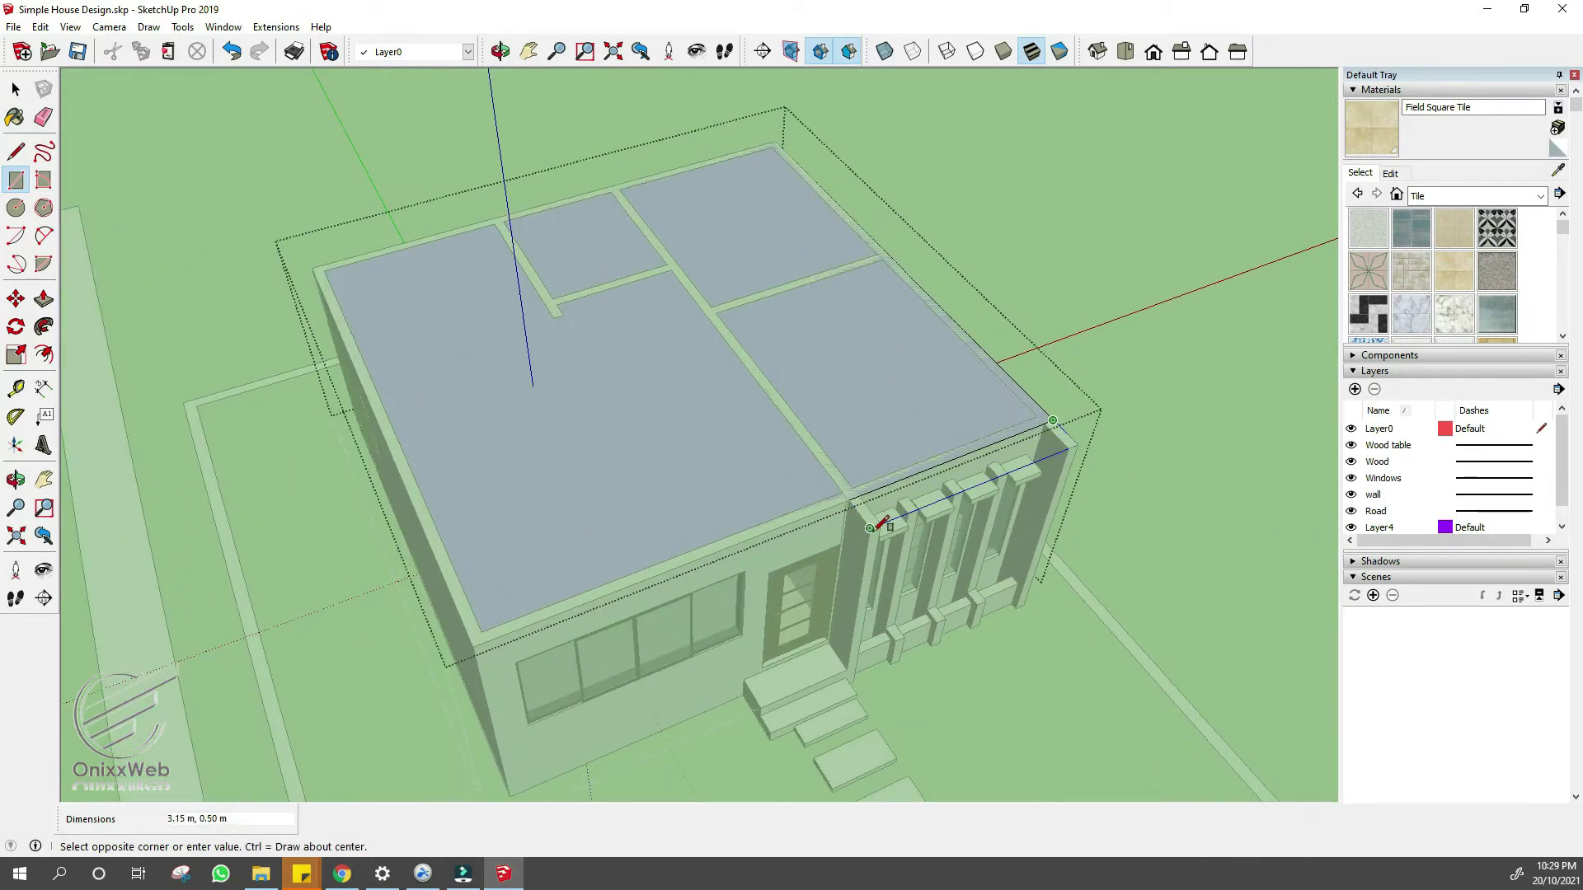
click(876, 524)
key(e)
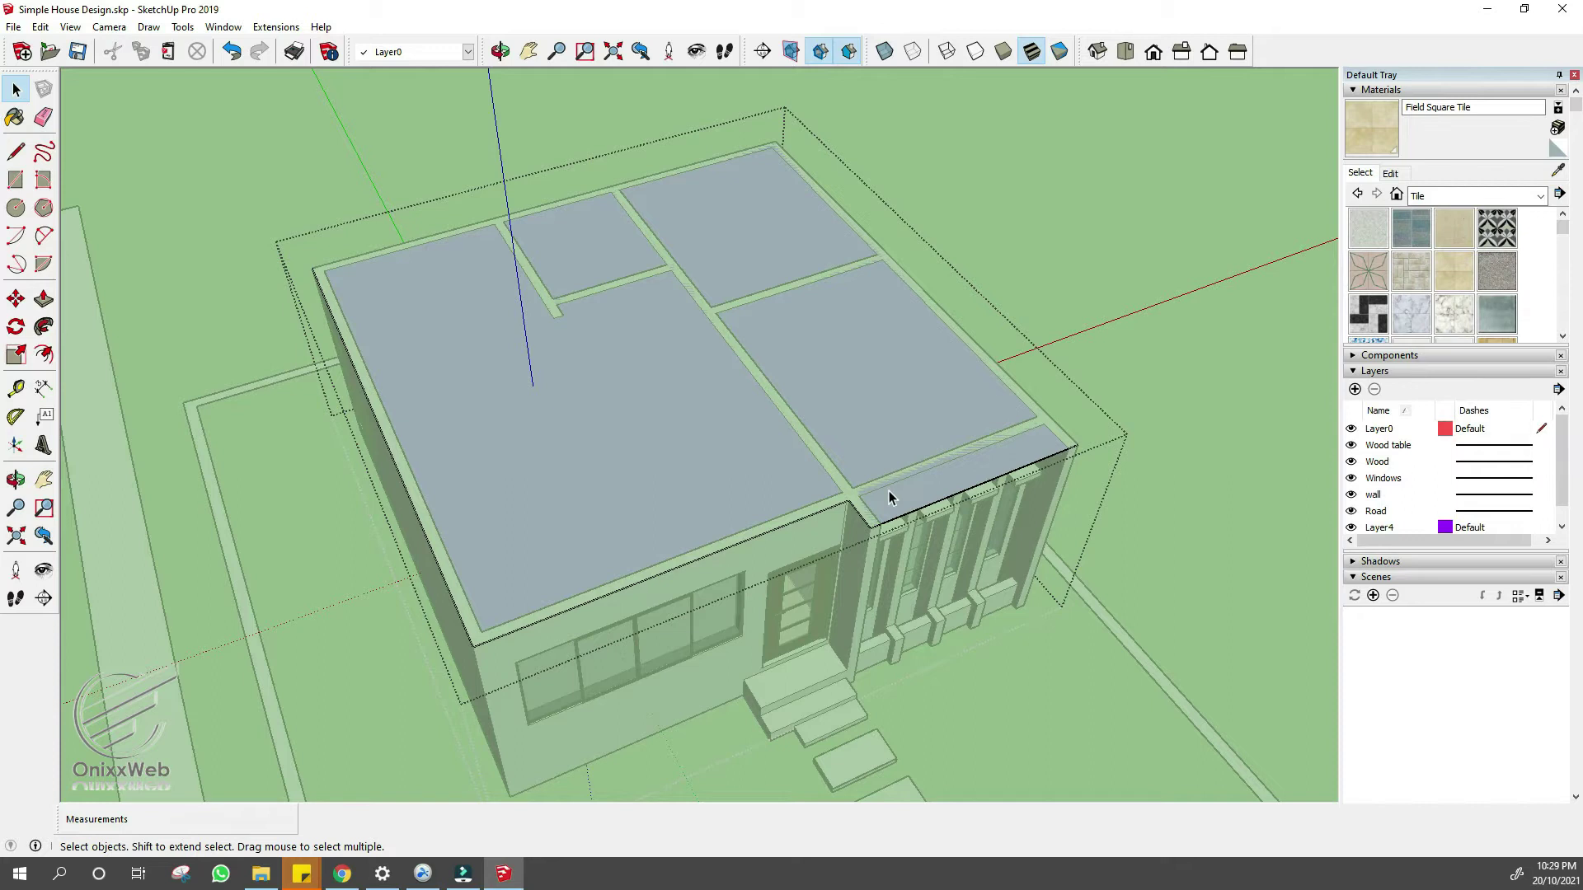
- Offset the combined roof outline outward to form the eaves overhang around the house
triple_click(889, 492)
key(f)
click(901, 484)
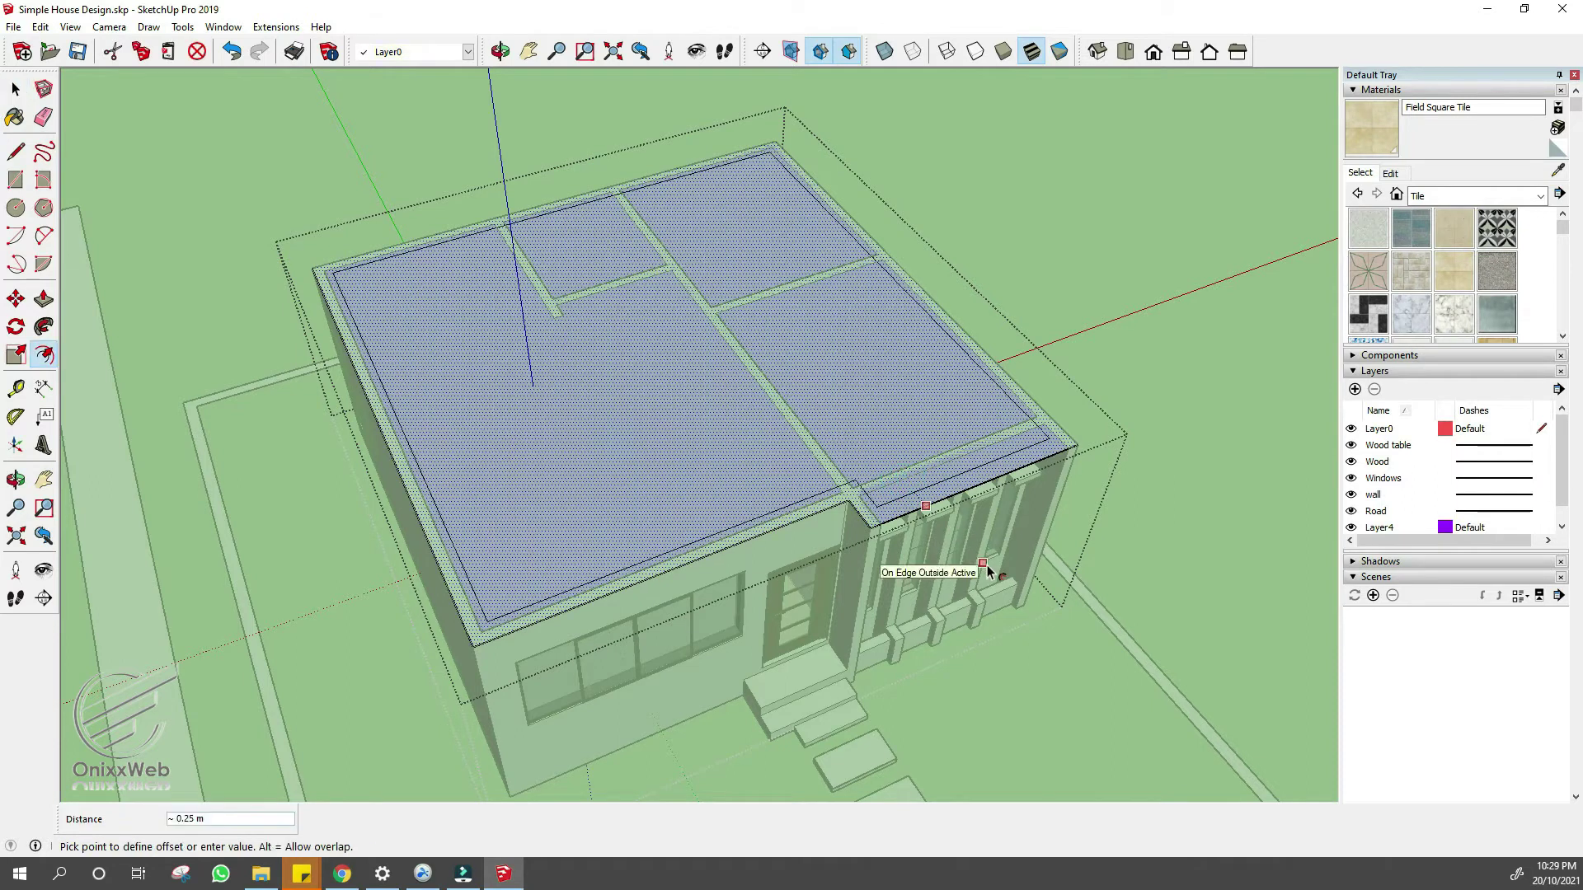
click(999, 693)
key(space)
- Draw a line along the main interior wall to split off the roof area above the two bedrooms
middle_drag(915, 400, 760, 441)
key(l)
middle_drag(708, 227, 775, 306)
click(703, 175)
key(space)
- Group the split-off roof face above the bedrooms and move it up slightly from the roof plane
double_click(788, 382)
key(space)
right_click(841, 364)
click(892, 508)
key(m)
click(997, 474)
click(1006, 449)
- Draw a 0.5 m vertical line at the raised face's front inner corner and slope a line to its outer corner, forming a triangle
middle_drag(1006, 449, 757, 363)
text(l)
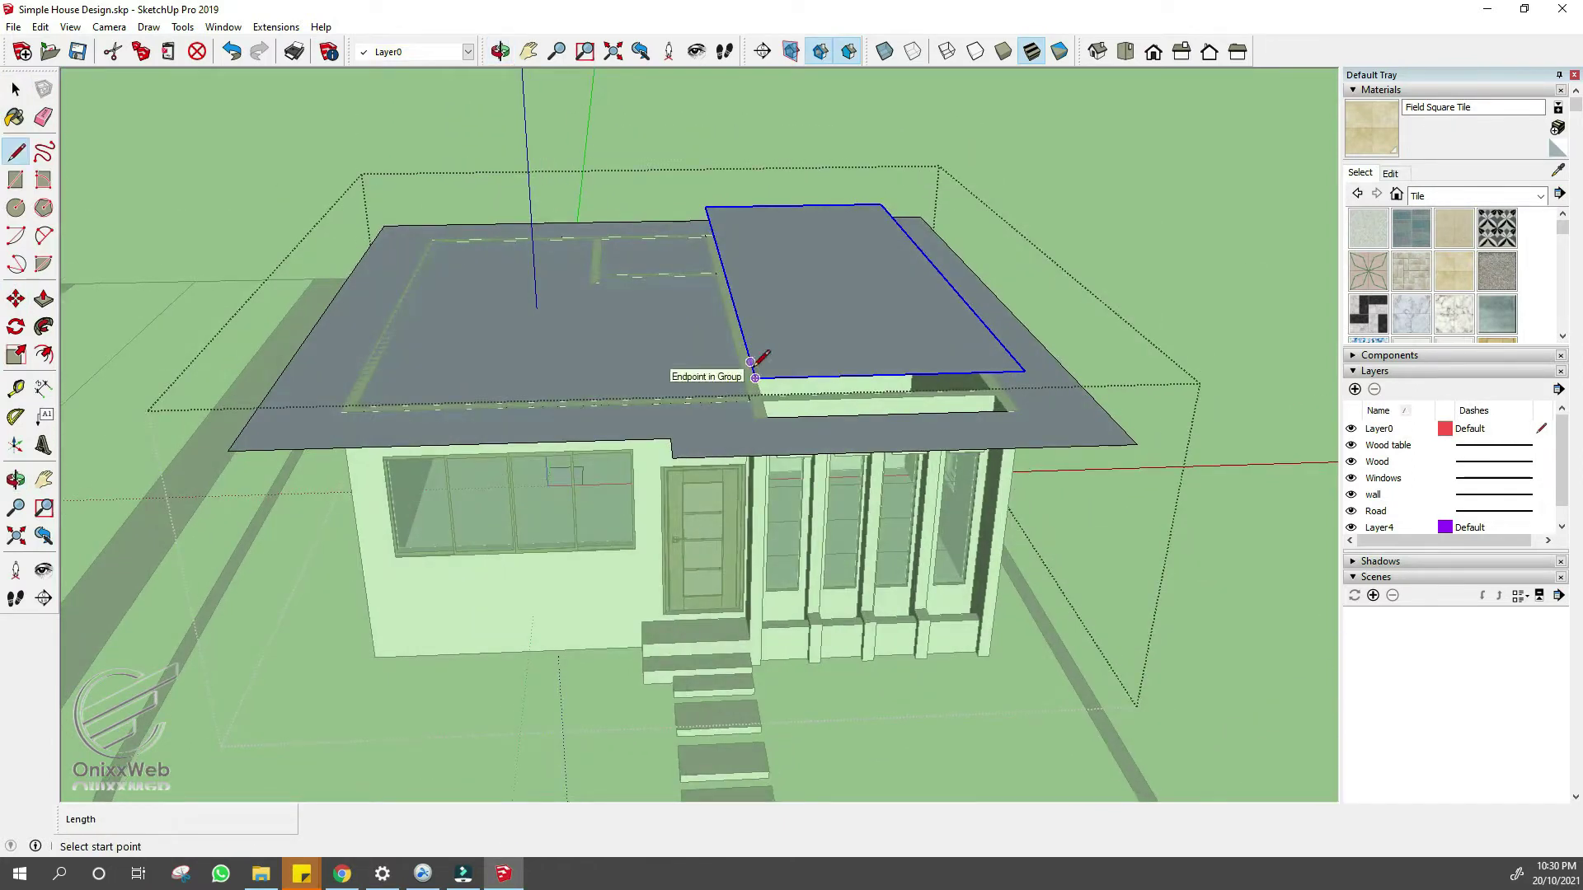
text(.5)
key(Return)
click(1025, 370)
middle_drag(1024, 371, 928, 429)
- Extrude the small triangular roof profile back along the full length of the raised face
key(space)
key(p)
click(834, 428)
click(926, 205)
middle_drag(926, 205, 850, 443)
key(l)
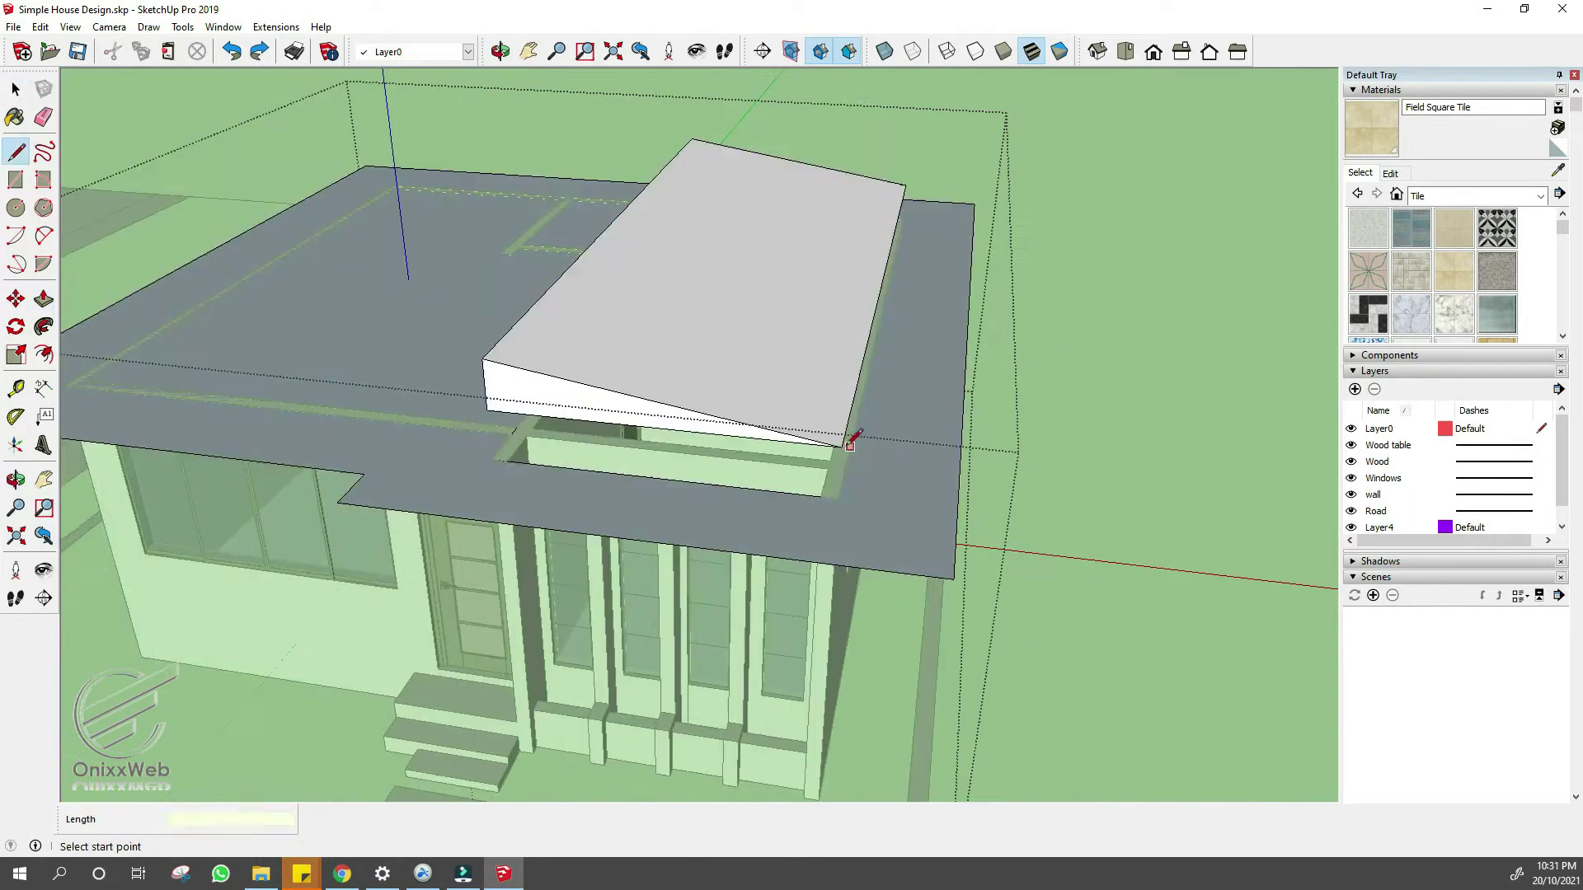
key(space)
key(m)
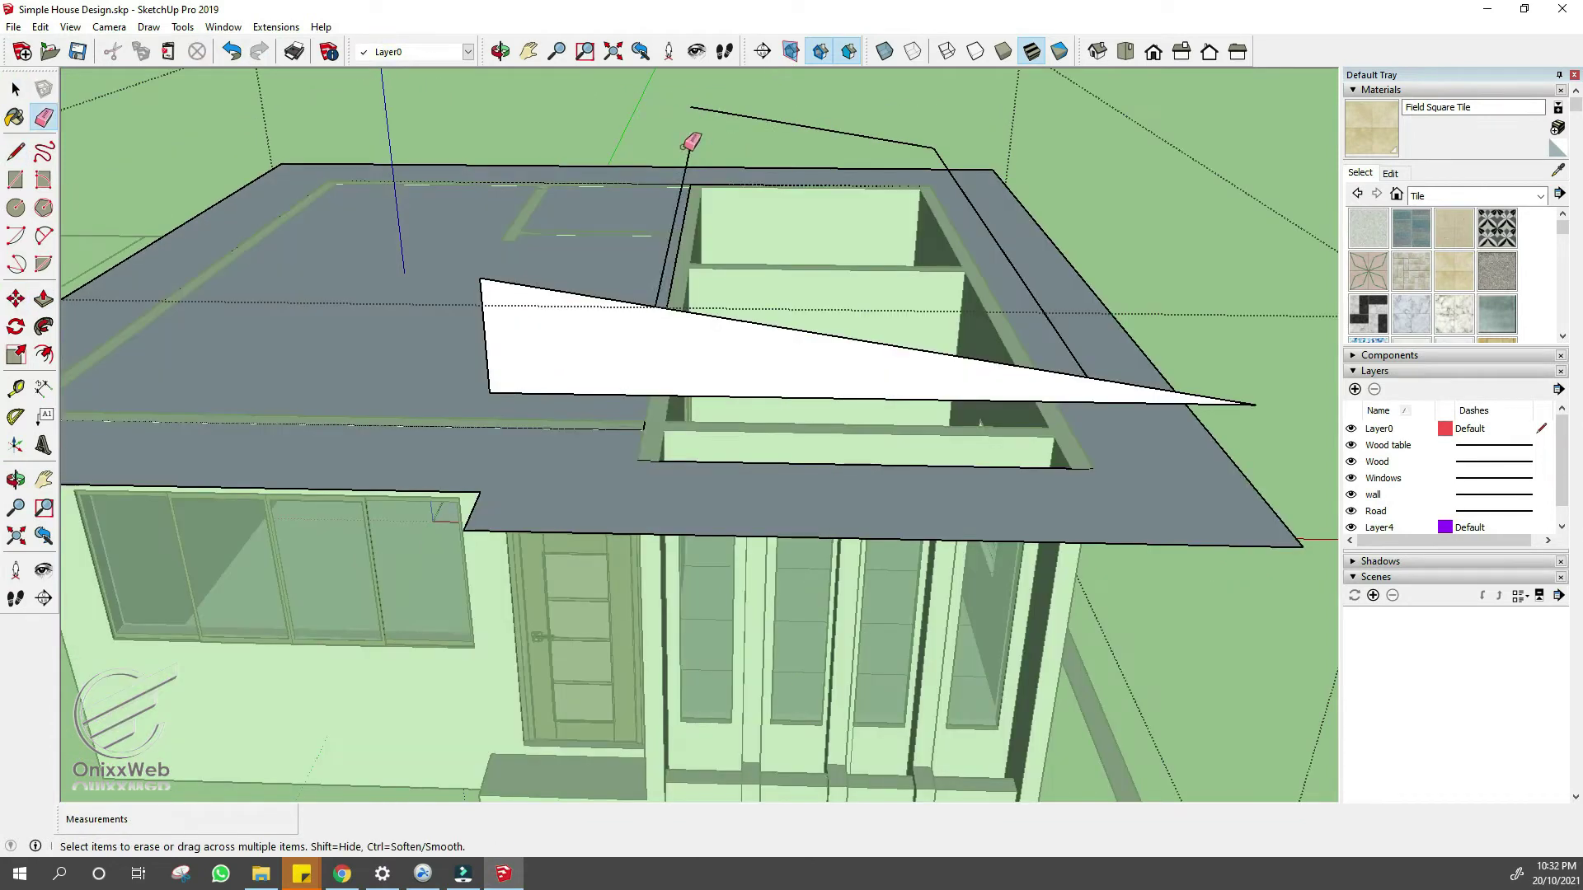
- Extrude the enlarged triangular roof profile backward over the bedrooms to the rear overhang
key(space)
key(p)
click(781, 364)
click(993, 177)
middle_drag(992, 177, 33, 387)
click(220, 184)
click(1025, 579)
- Pull the front triangular face of the sloped roof forward to the front edge of the overhang
middle_drag(1021, 590, 837, 336)
key(space)
click(780, 322)
key(p)
click(781, 324)
click(946, 445)
middle_drag(946, 445, 943, 399)
key(space)
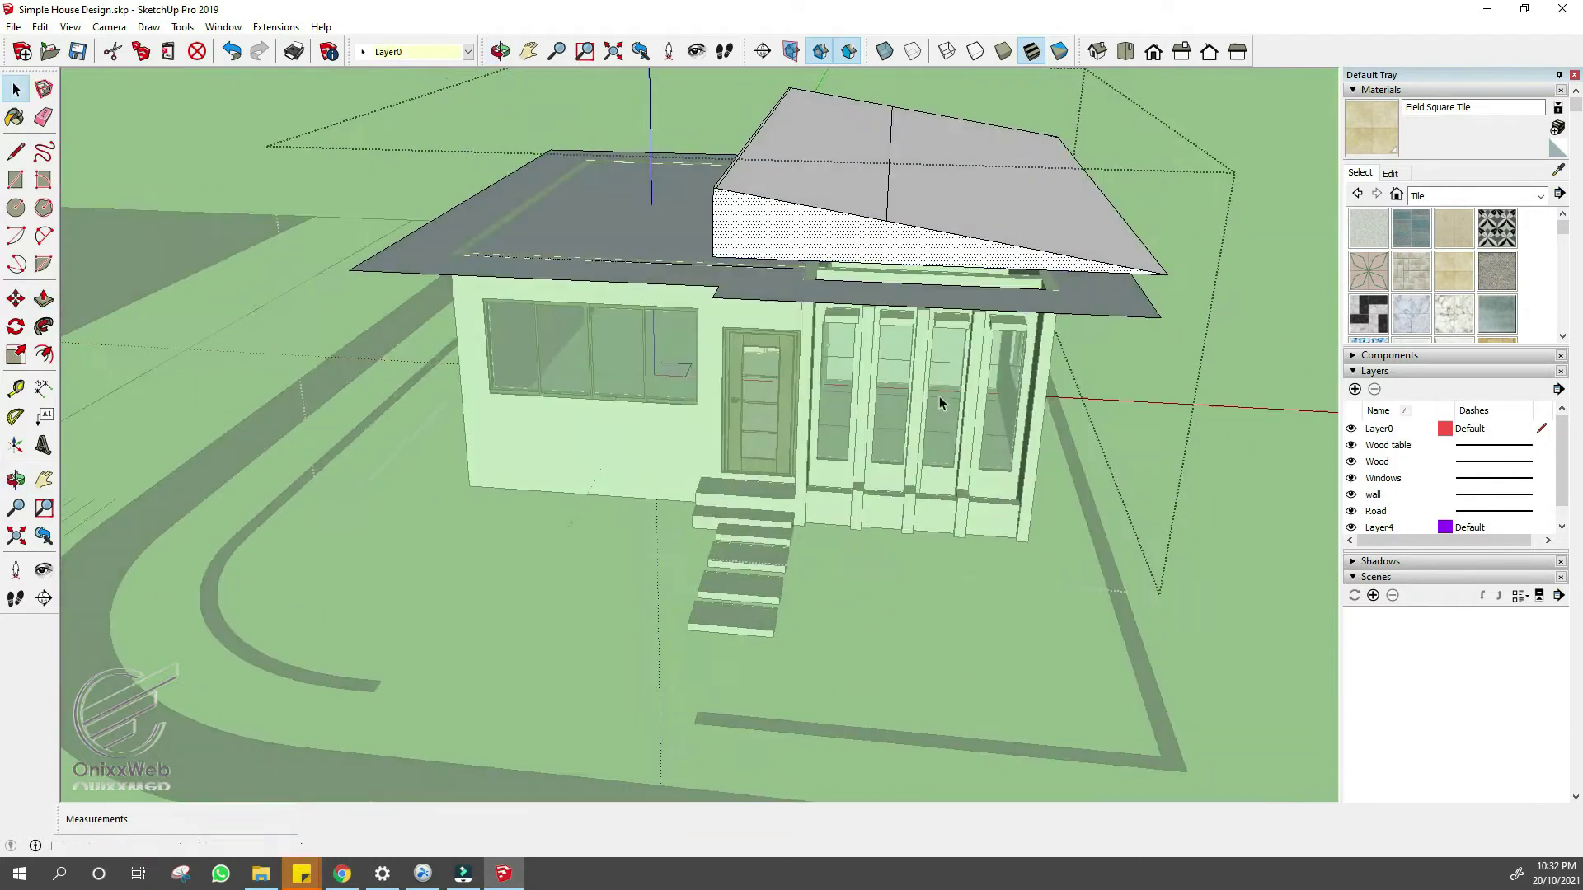
- Push/Pull the sloped roof's upper face to thicken the roof volume
mouse_move(994, 272)
middle_down()
mouse_move(1024, 157)
mouse_move(1014, 283)
middle_up()
key(p)
click(1017, 201)
click(1018, 202)
key(space)
- Offset the front gable face's outline inward to mark the roof slab's thickness
click(1014, 282)
scroll(945, 305, up, 3)
click(945, 305)
click(936, 329)
key(space)
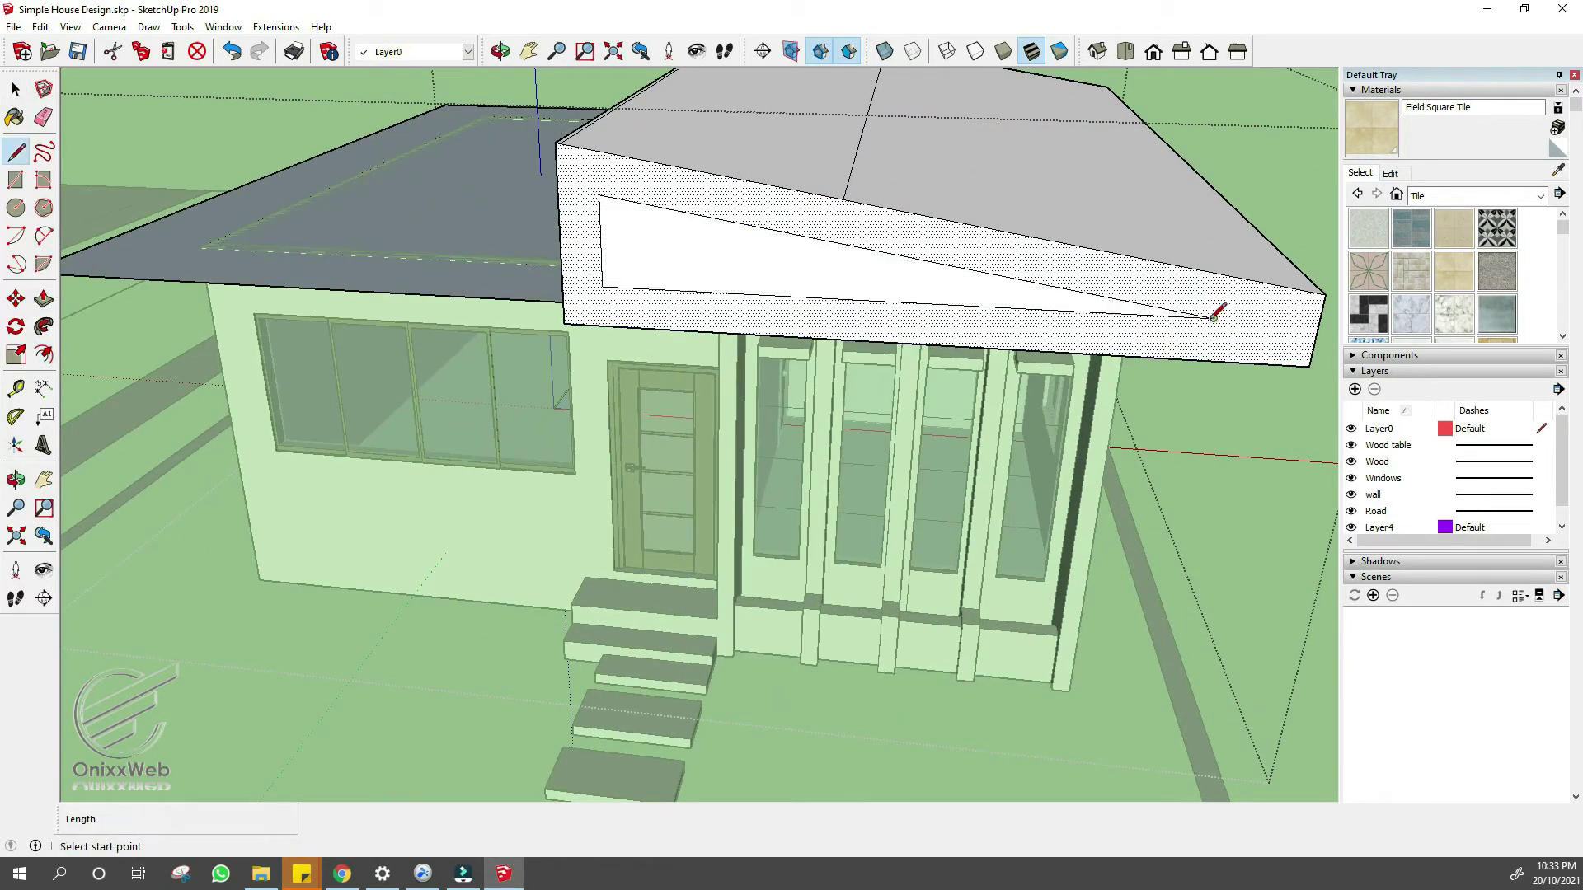
- Extend the offset's sloping edge to both ends of the gable face and erase the remaining inner outline
click(558, 177)
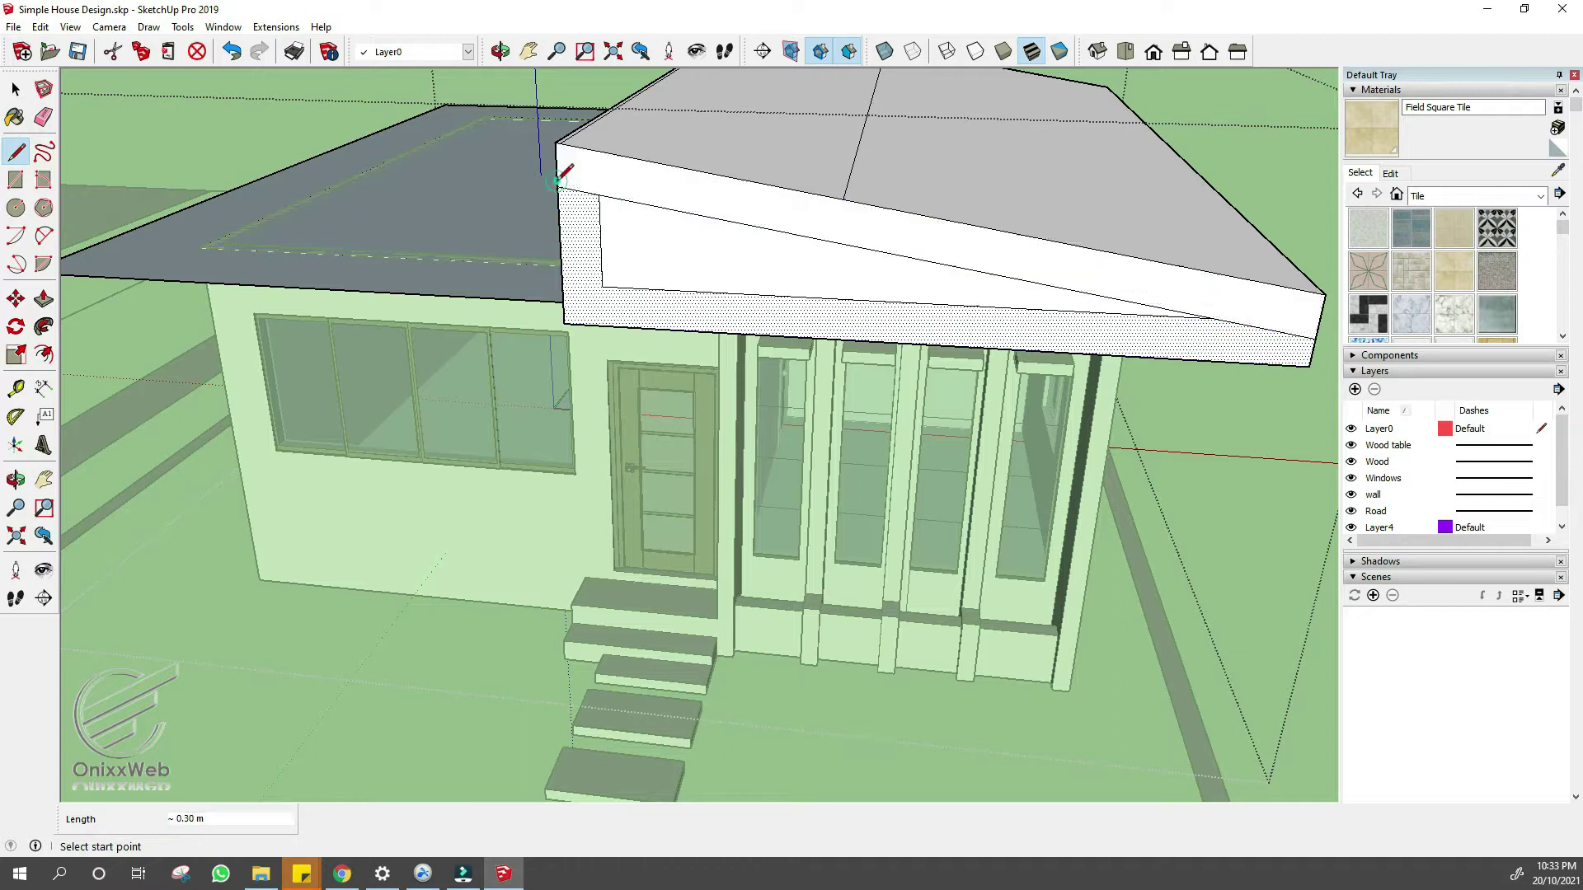
click(684, 293)
click(604, 244)
- Push the gable's lower face back about 8.07 m through the roof volume, leaving only the sloping slab
key(space)
click(608, 271)
key(p)
click(608, 270)
click(1086, 89)
click(753, 272)
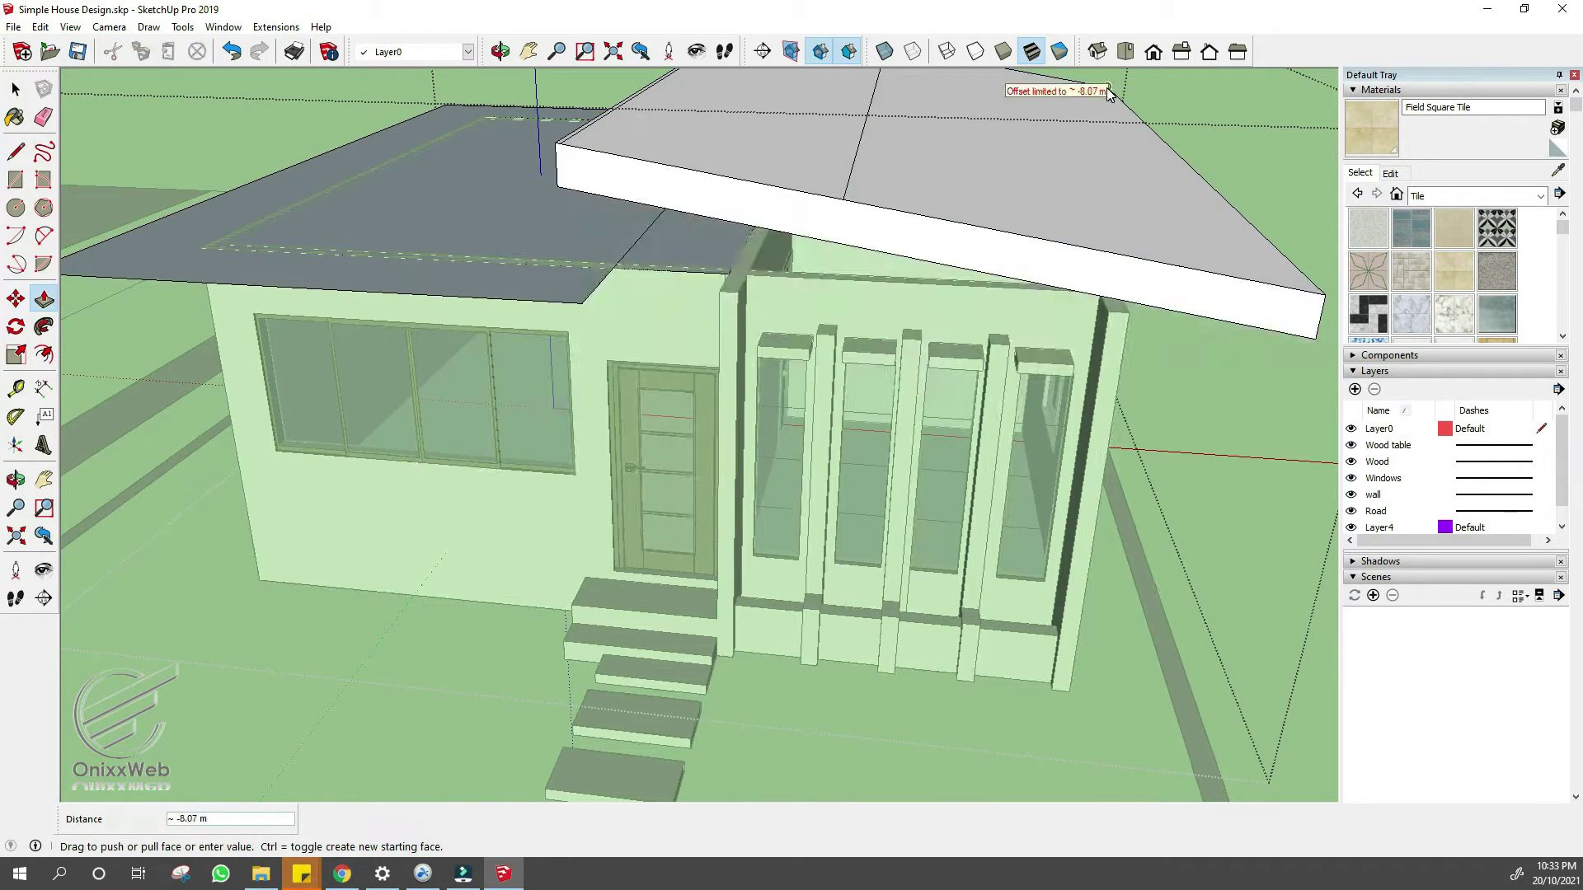
- Finish the push through the sloping roof volume and erase the leftover line across the slab's upper face
click(1110, 92)
middle_drag(478, 239, 606, 142)
mouse_move(833, 149)
middle_down()
mouse_move(854, 198)
mouse_move(636, 209)
mouse_move(914, 165)
middle_up()
key(space)
scroll(636, 208, up, 3)
scroll(636, 208, up, 1)
key(e)
click(579, 211)
- Select the whole sloping roof slab and make it a group
key(space)
scroll(692, 233, down, 3)
triple_click(1030, 207)
right_click(1030, 207)
click(1102, 350)
scroll(1124, 451, up, 3)
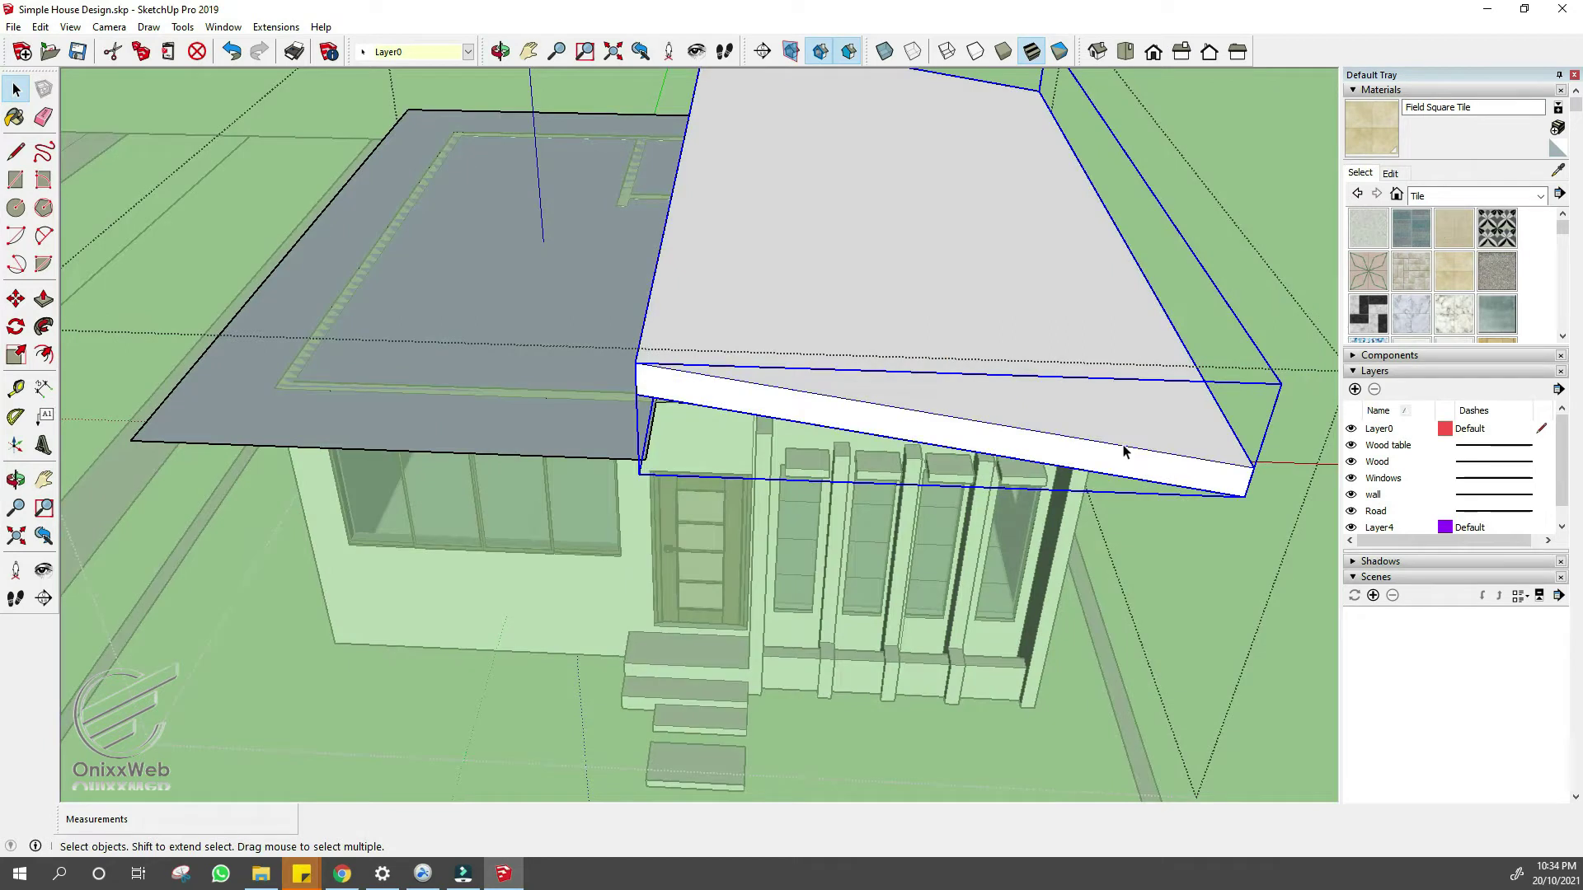
- Move the sloping guide line from the roof slab's front onto the flat roof and close it into a triangle
click(1179, 453)
key(space)
key(m)
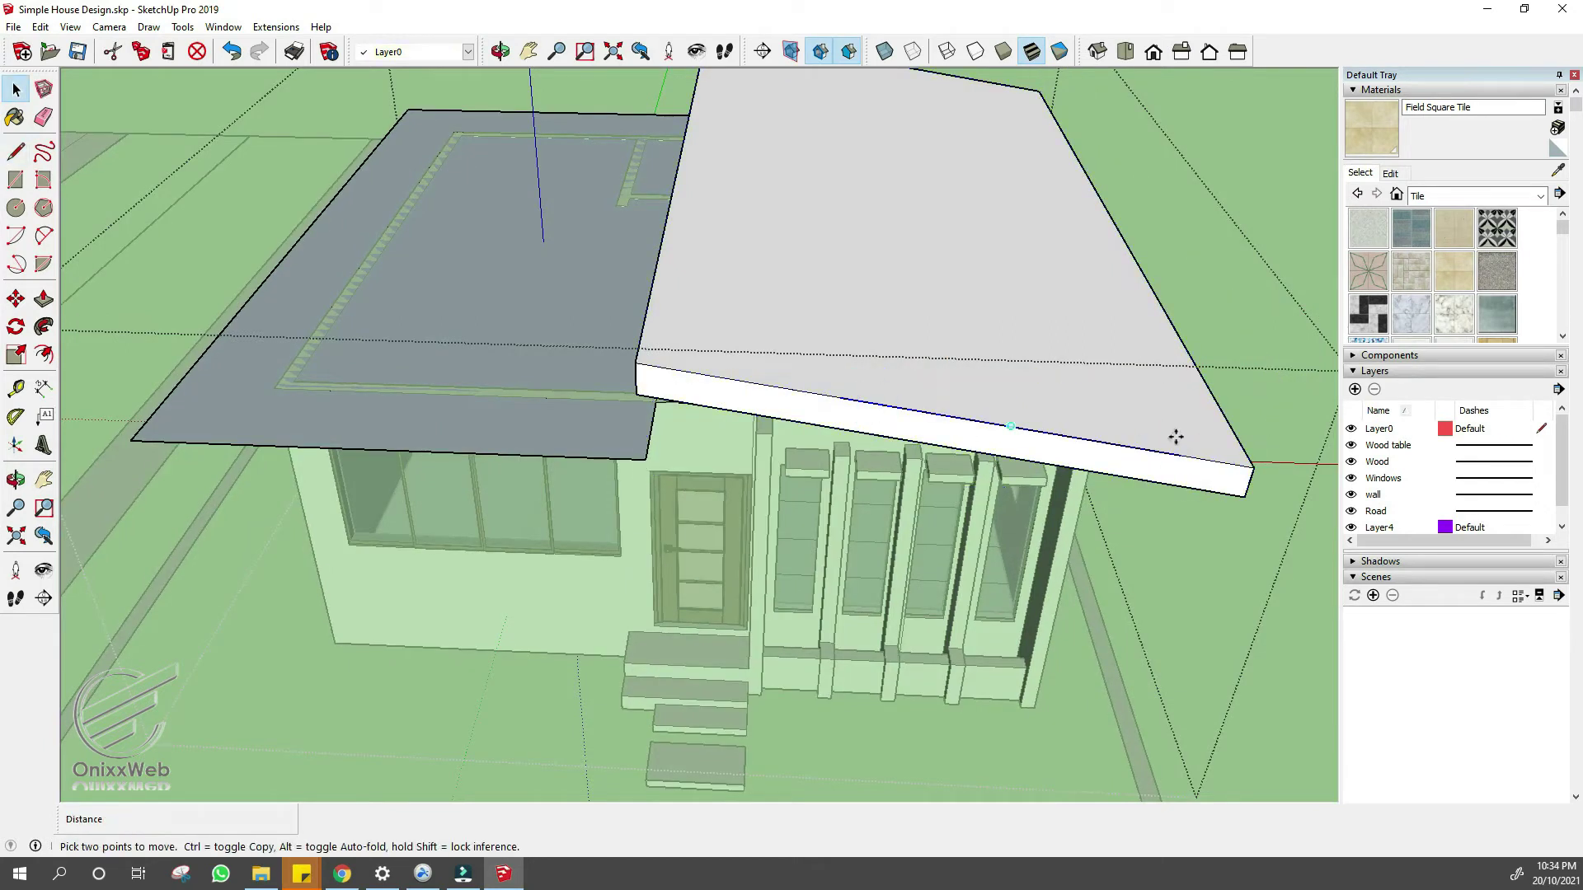
click(1176, 452)
click(373, 421)
key(space)
middle_drag(372, 422, 426, 433)
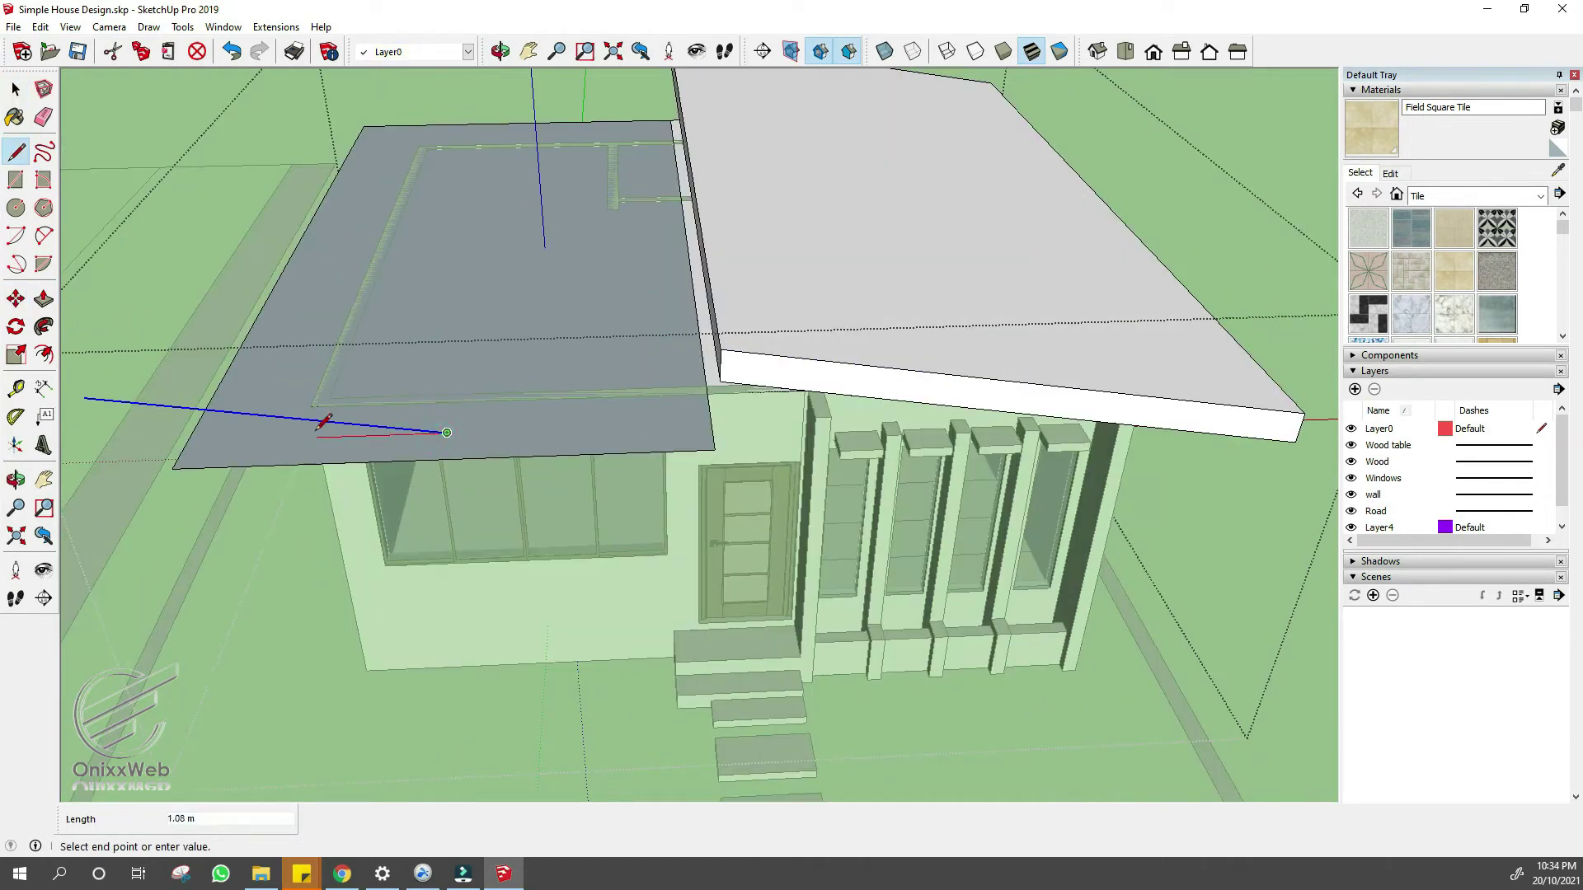
click(87, 399)
key(space)
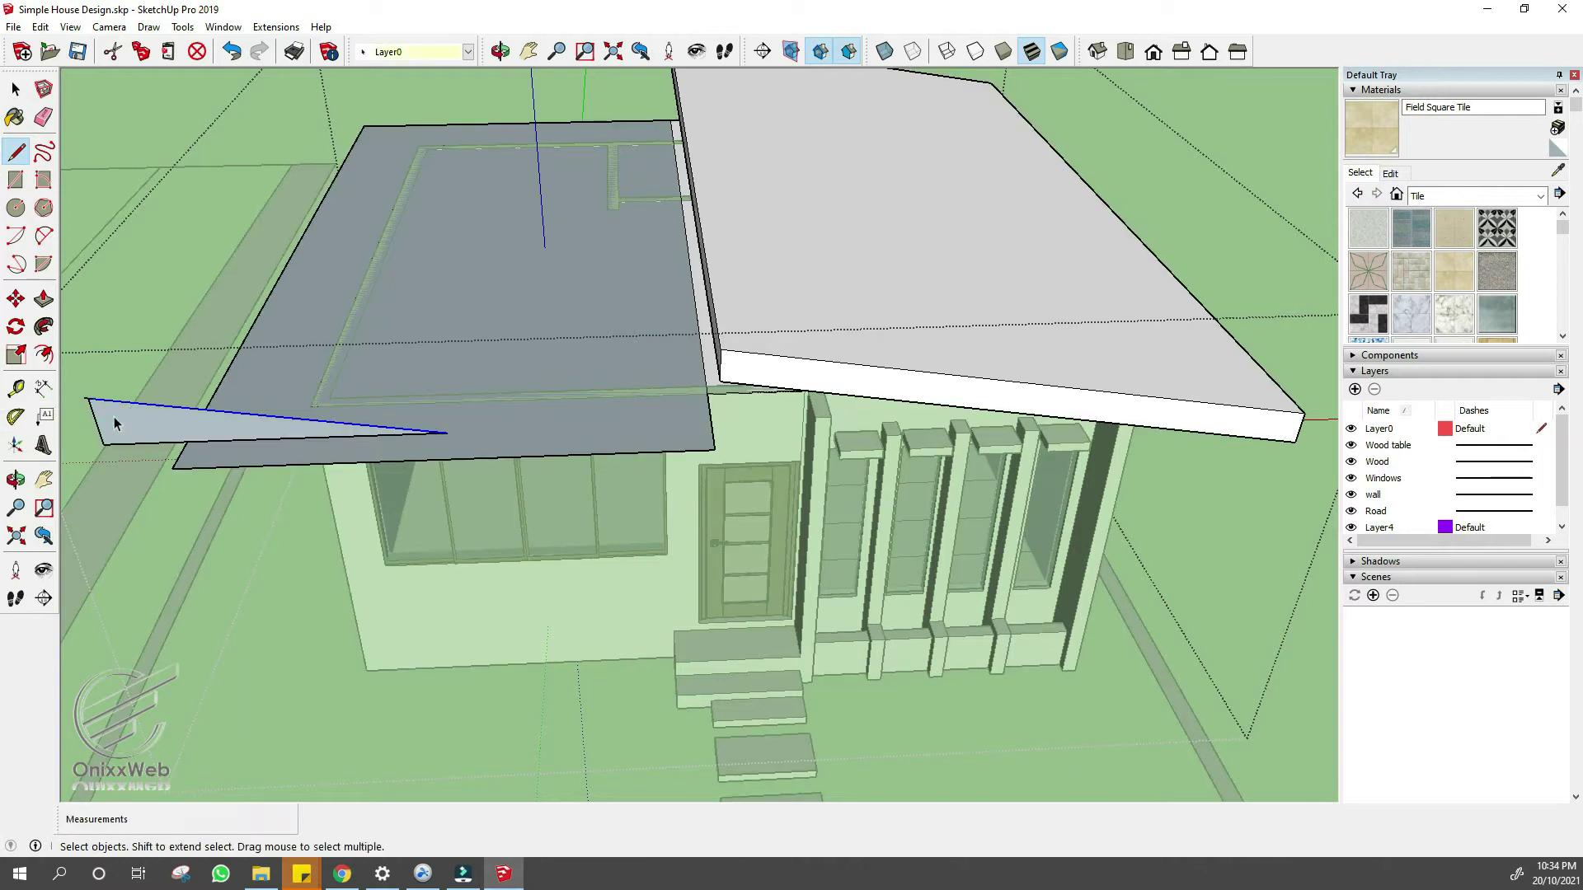
- Group the triangular slope face and flip it along the group's red axis
right_click(110, 414)
click(241, 442)
right_click(279, 414)
mouse_move(329, 640)
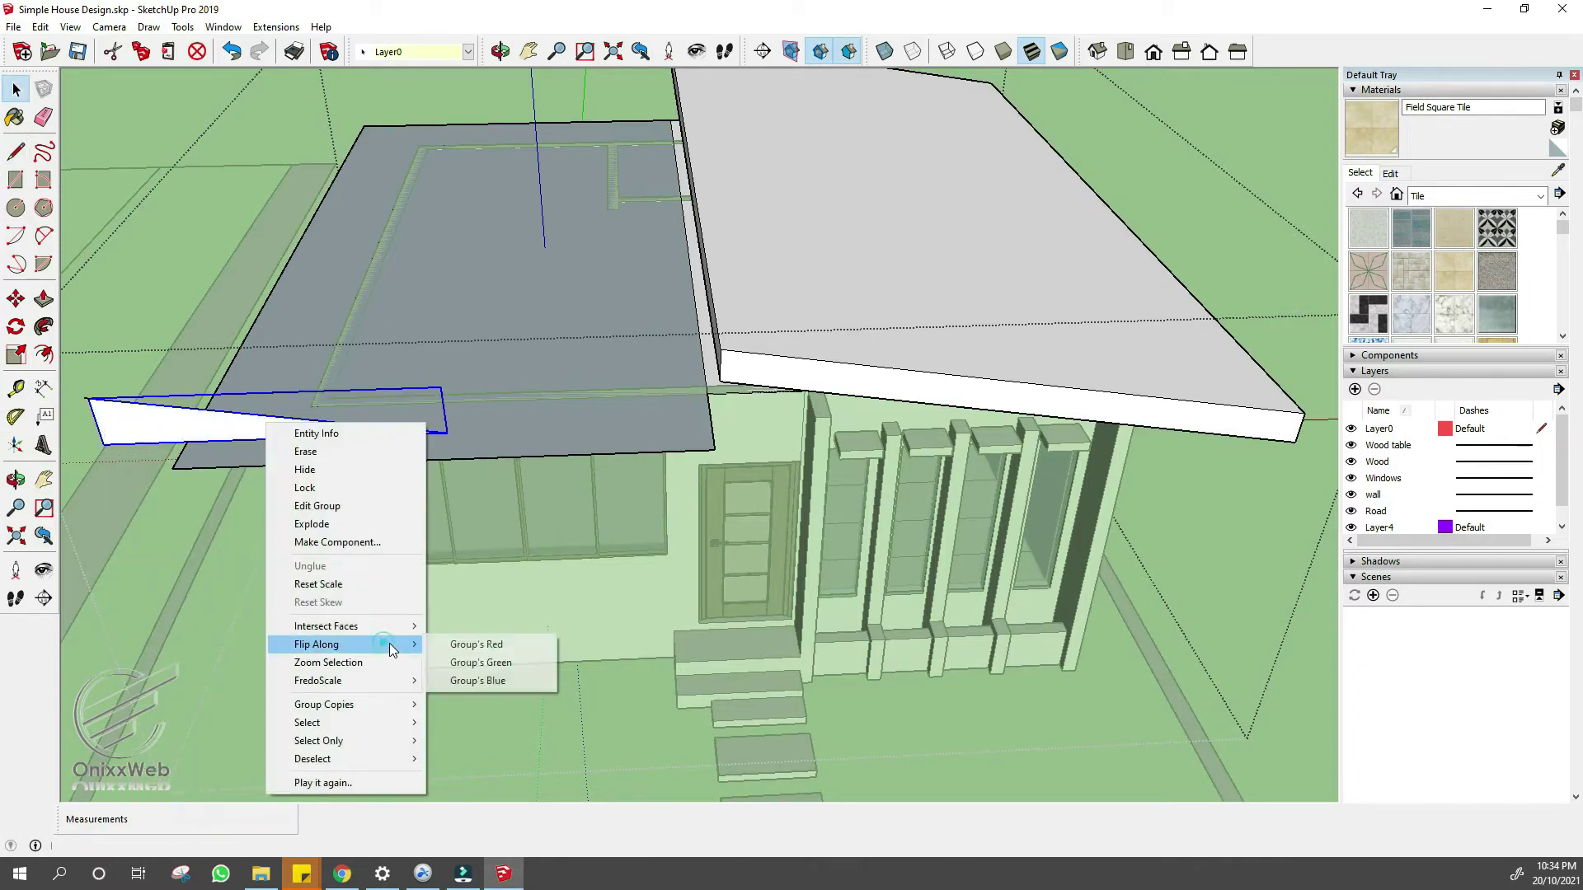
click(461, 640)
- Move the flipped triangle so its tip sits on the flat roof's outer front corner
scroll(412, 396, down, 2)
middle_drag(412, 396, 423, 354)
scroll(367, 246, up, 5)
key(m)
click(334, 176)
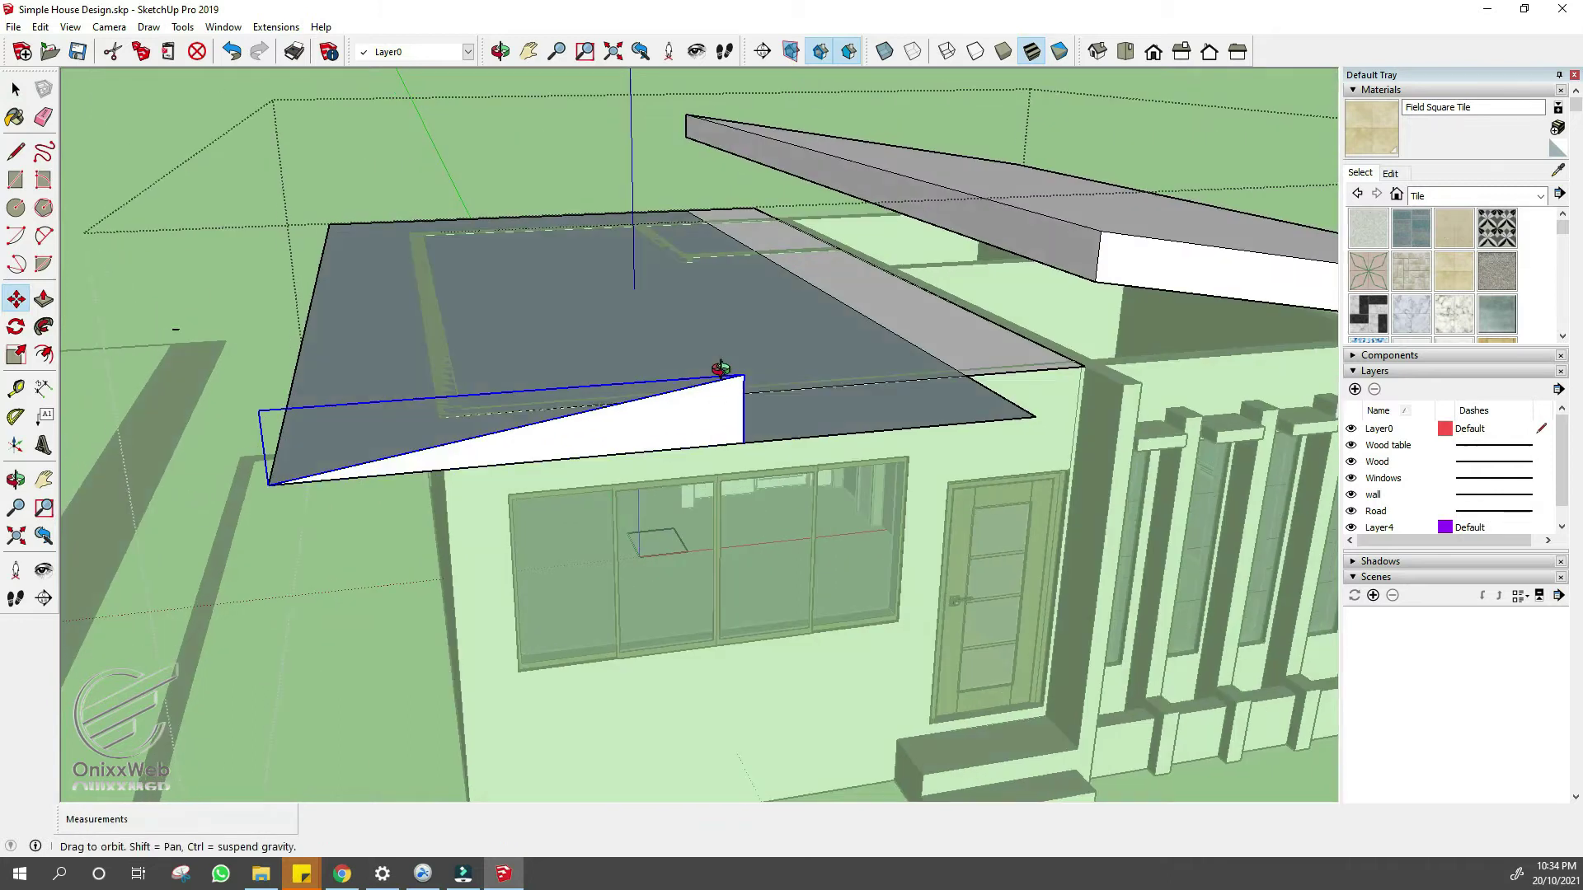
middle_drag(725, 364, 445, 298)
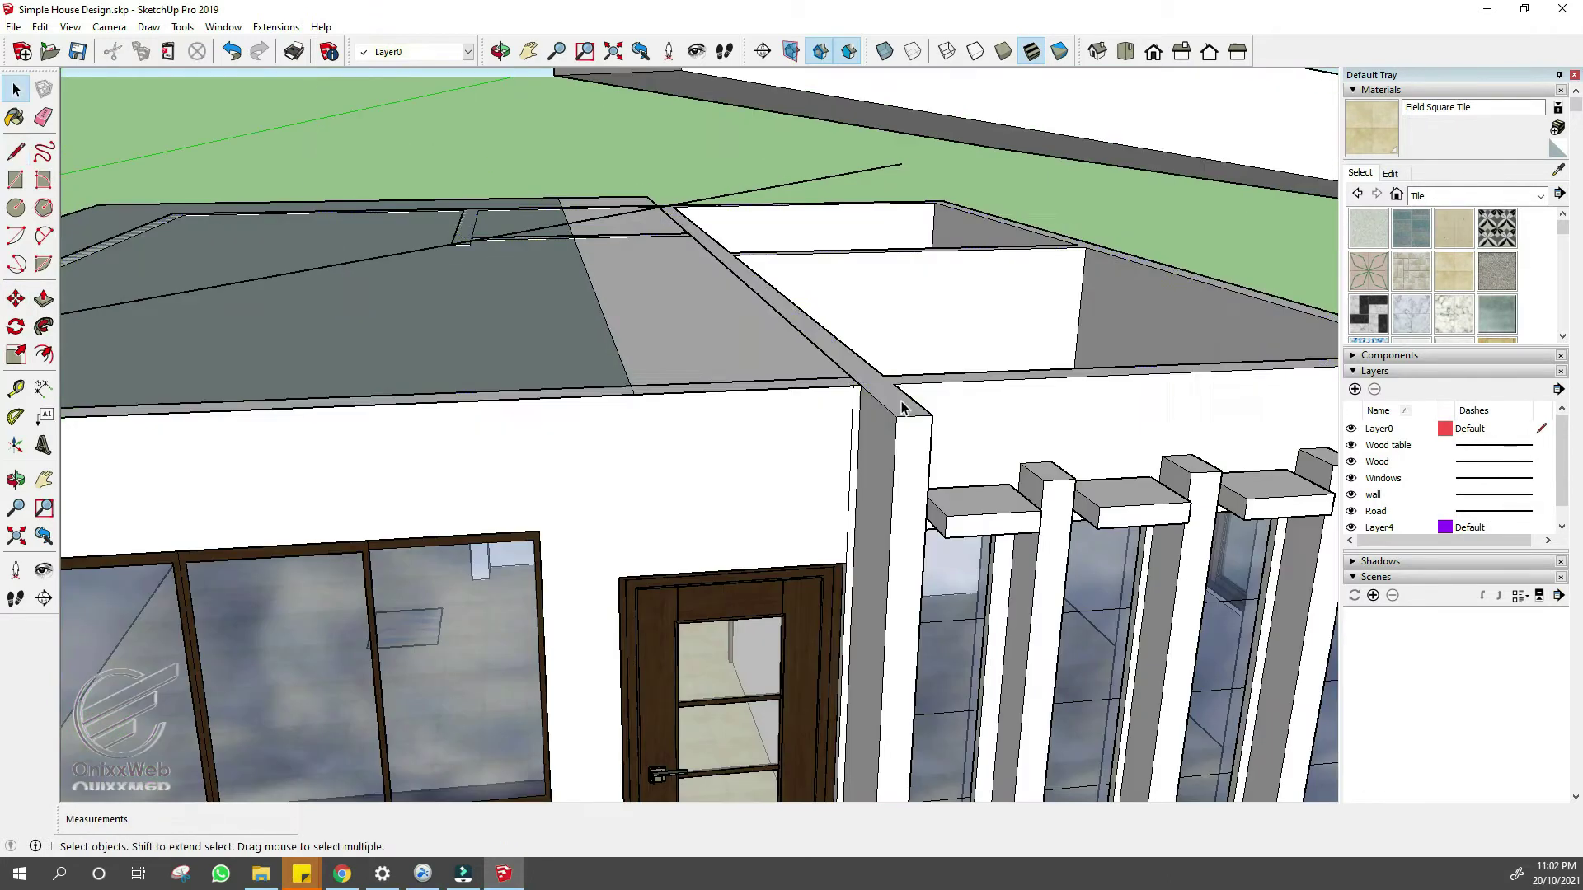
- Draw lines across the walls' top face to separate the columned section's wall tops from the rest
click(901, 406)
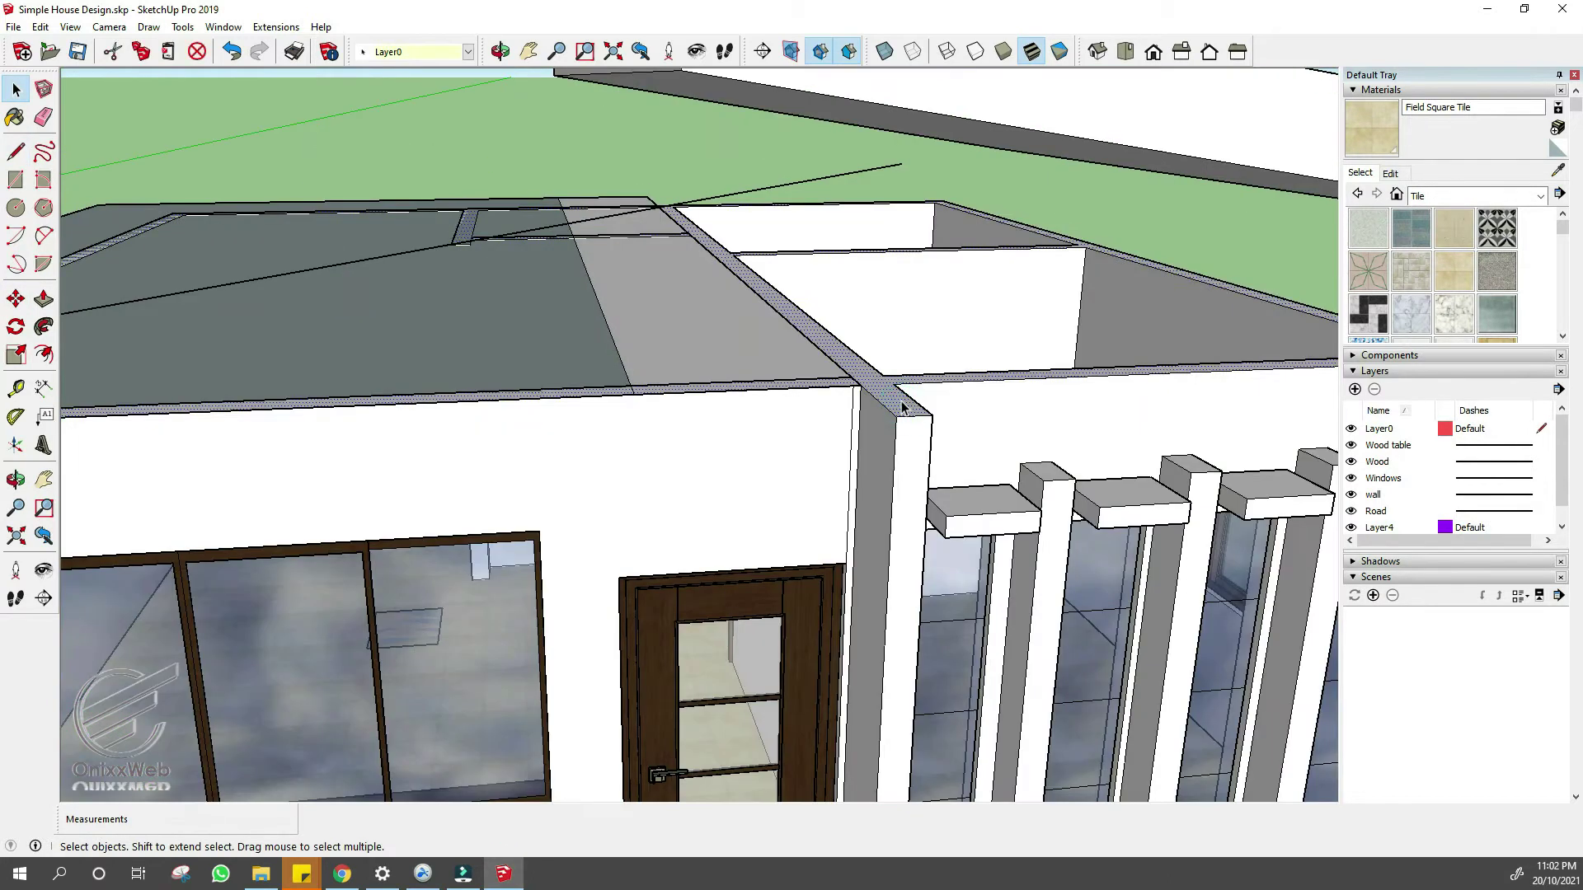
scroll(899, 404, up, 3)
key(l)
key(space)
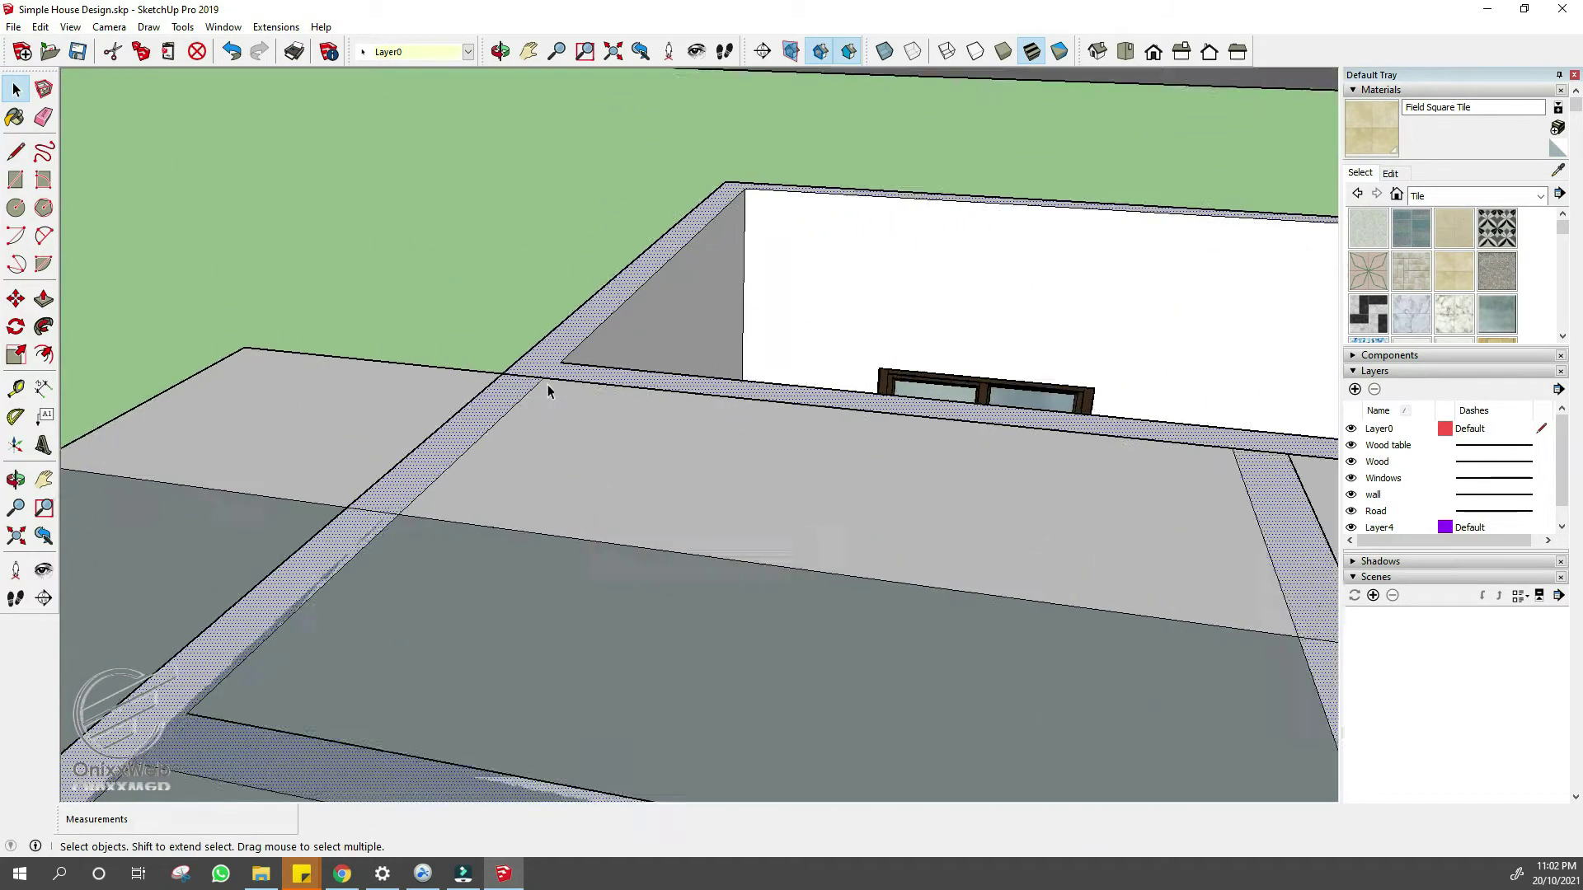
click(543, 377)
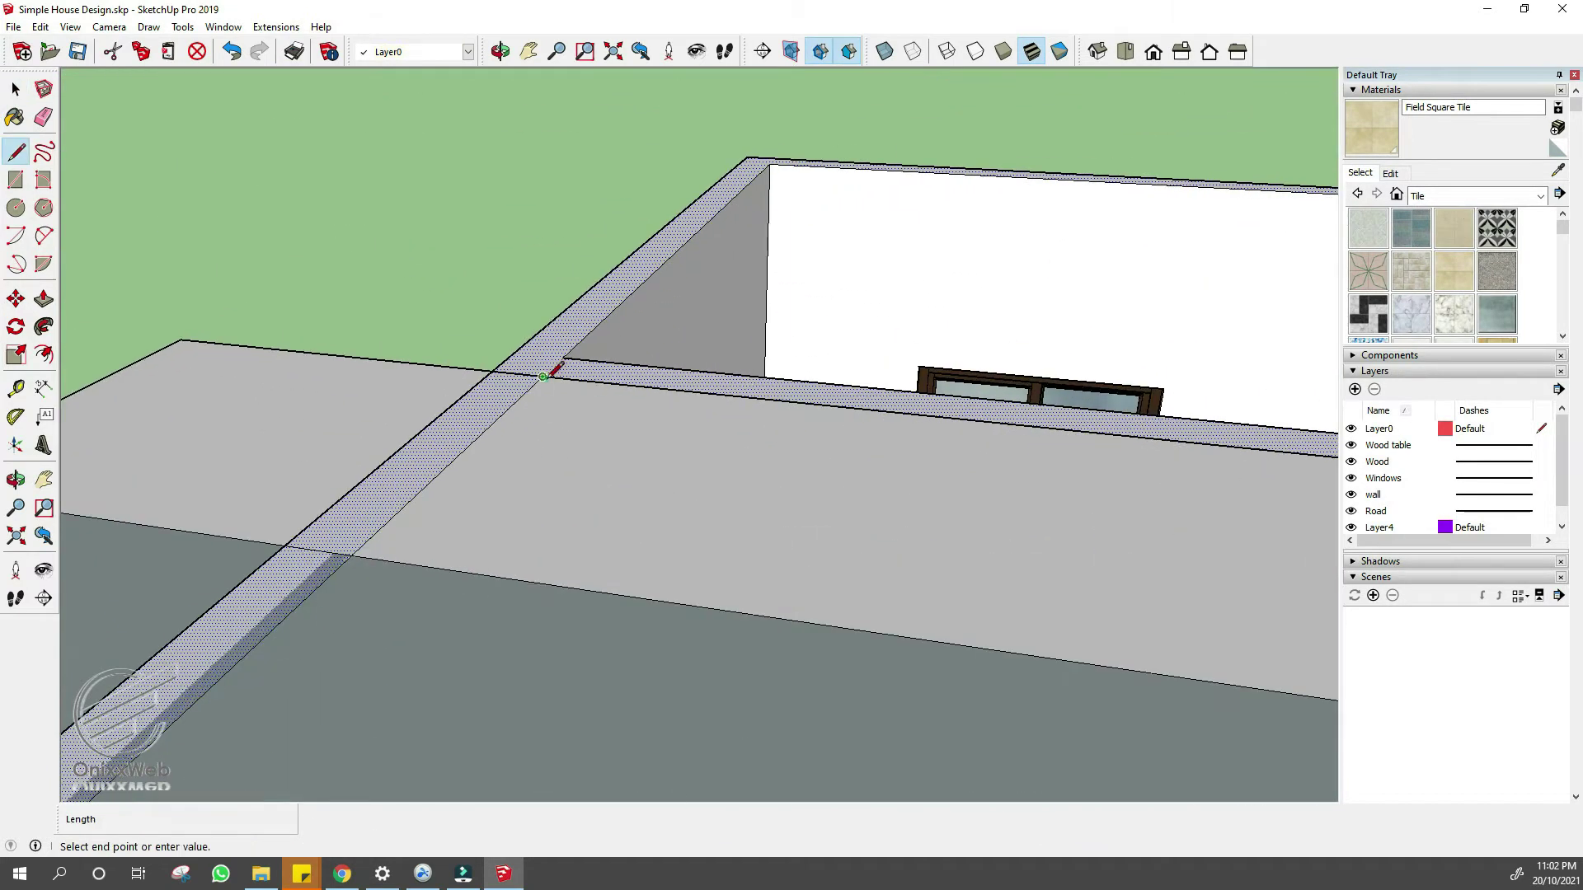
key(l)
click(812, 342)
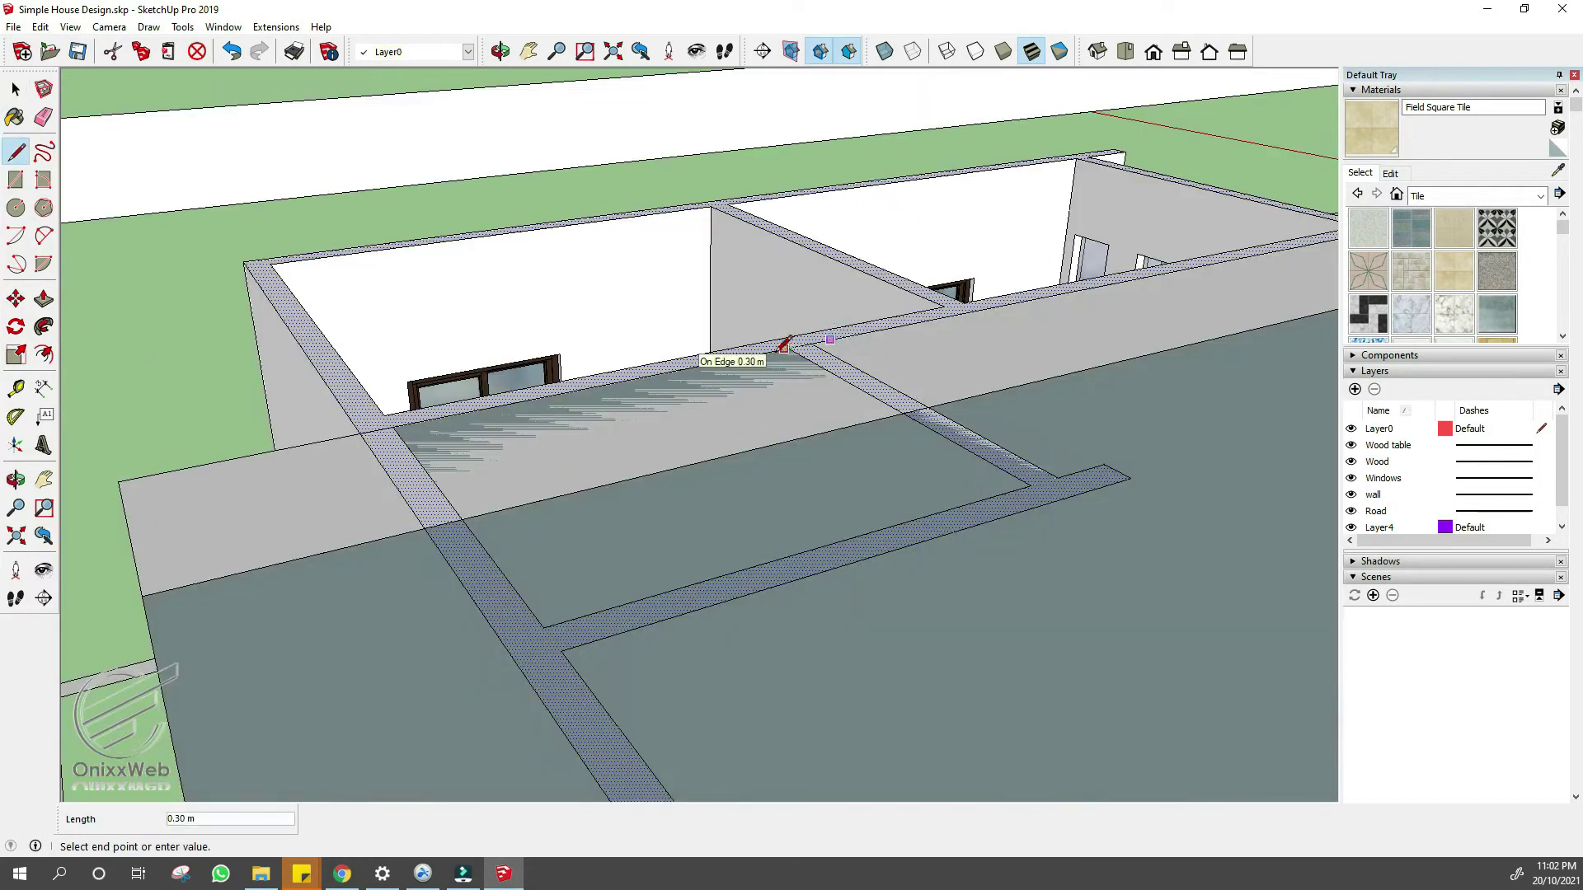
- Raise the columned section's wall tops by 0.5 m with Push/Pull
key(space)
key(p)
drag(784, 344, 805, 272)
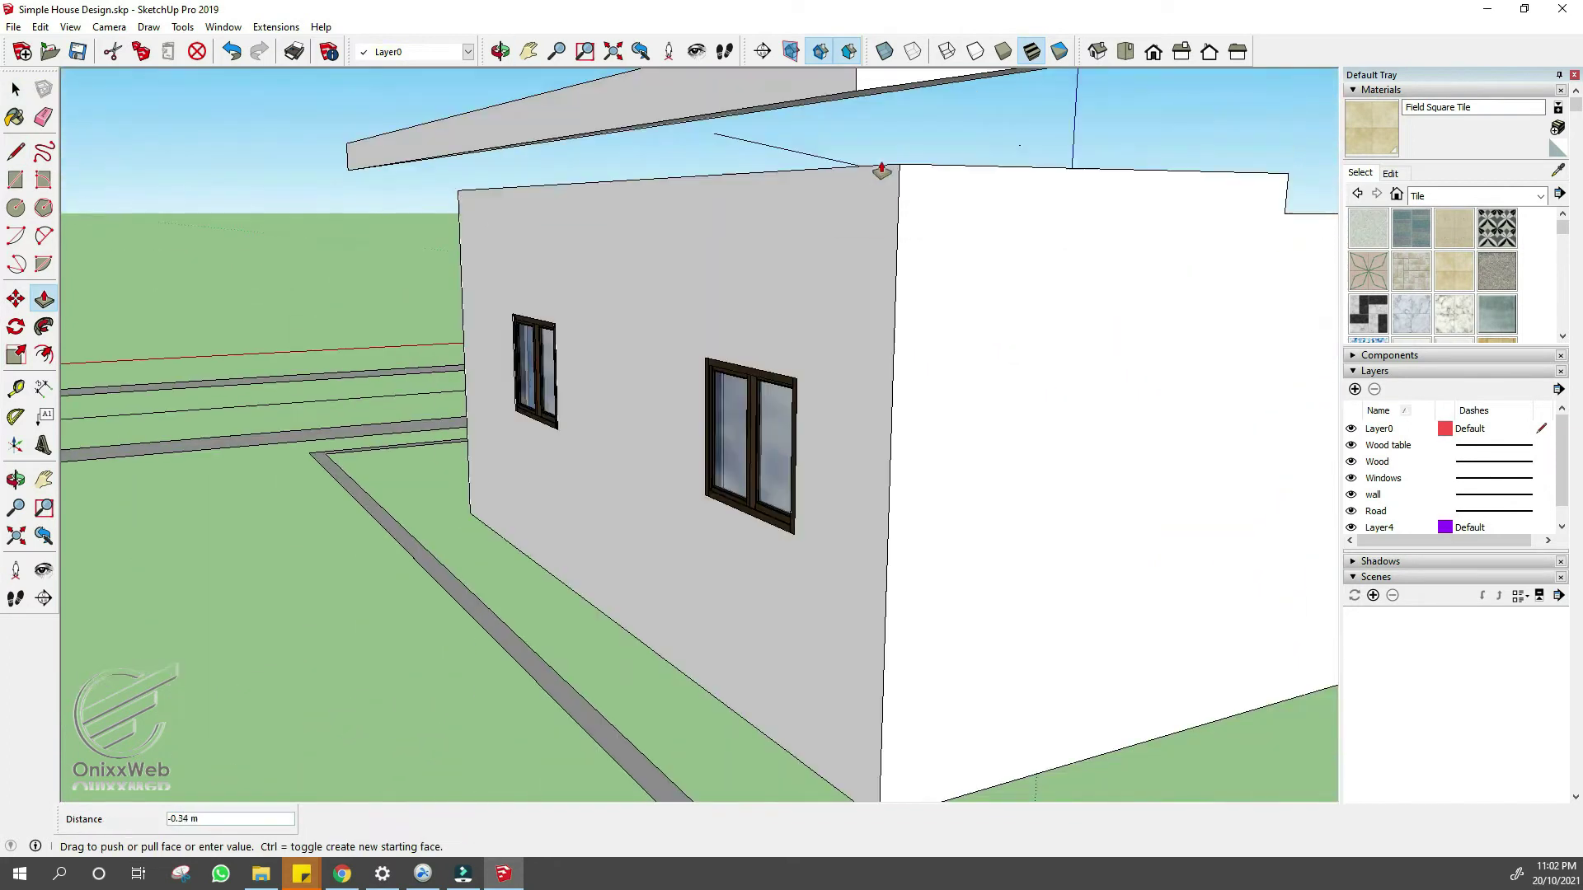
drag(881, 170, 872, 141)
text(1)
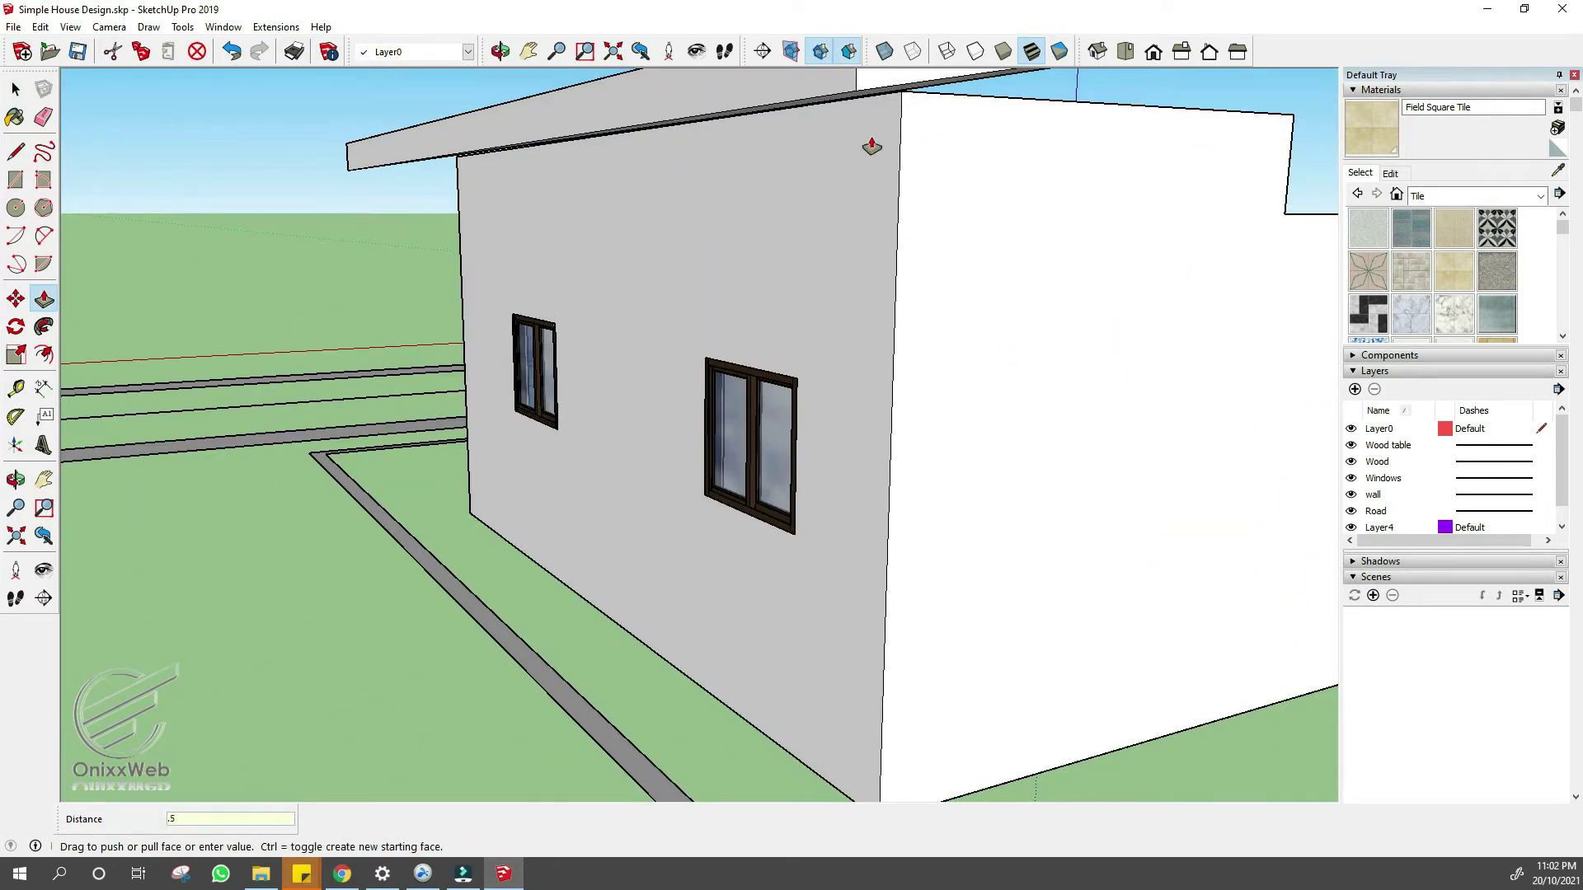
key(Return)
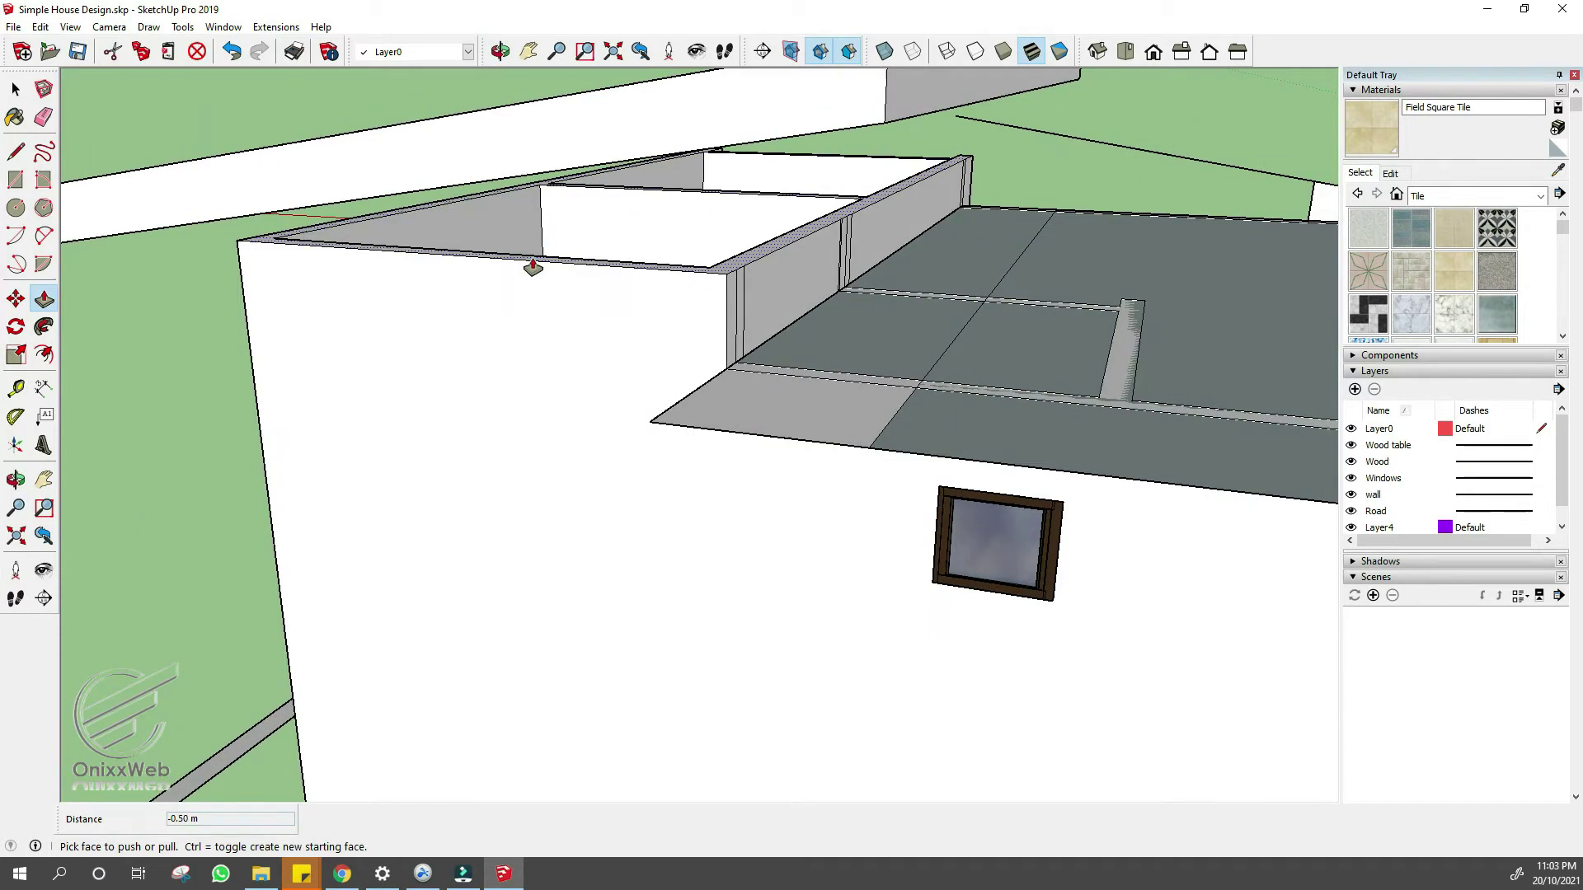
- Pull the columned section's wall tops up about 1.16 m more, through the sloping roof slab
click(536, 266)
scroll(544, 230, down, 3)
click(546, 129)
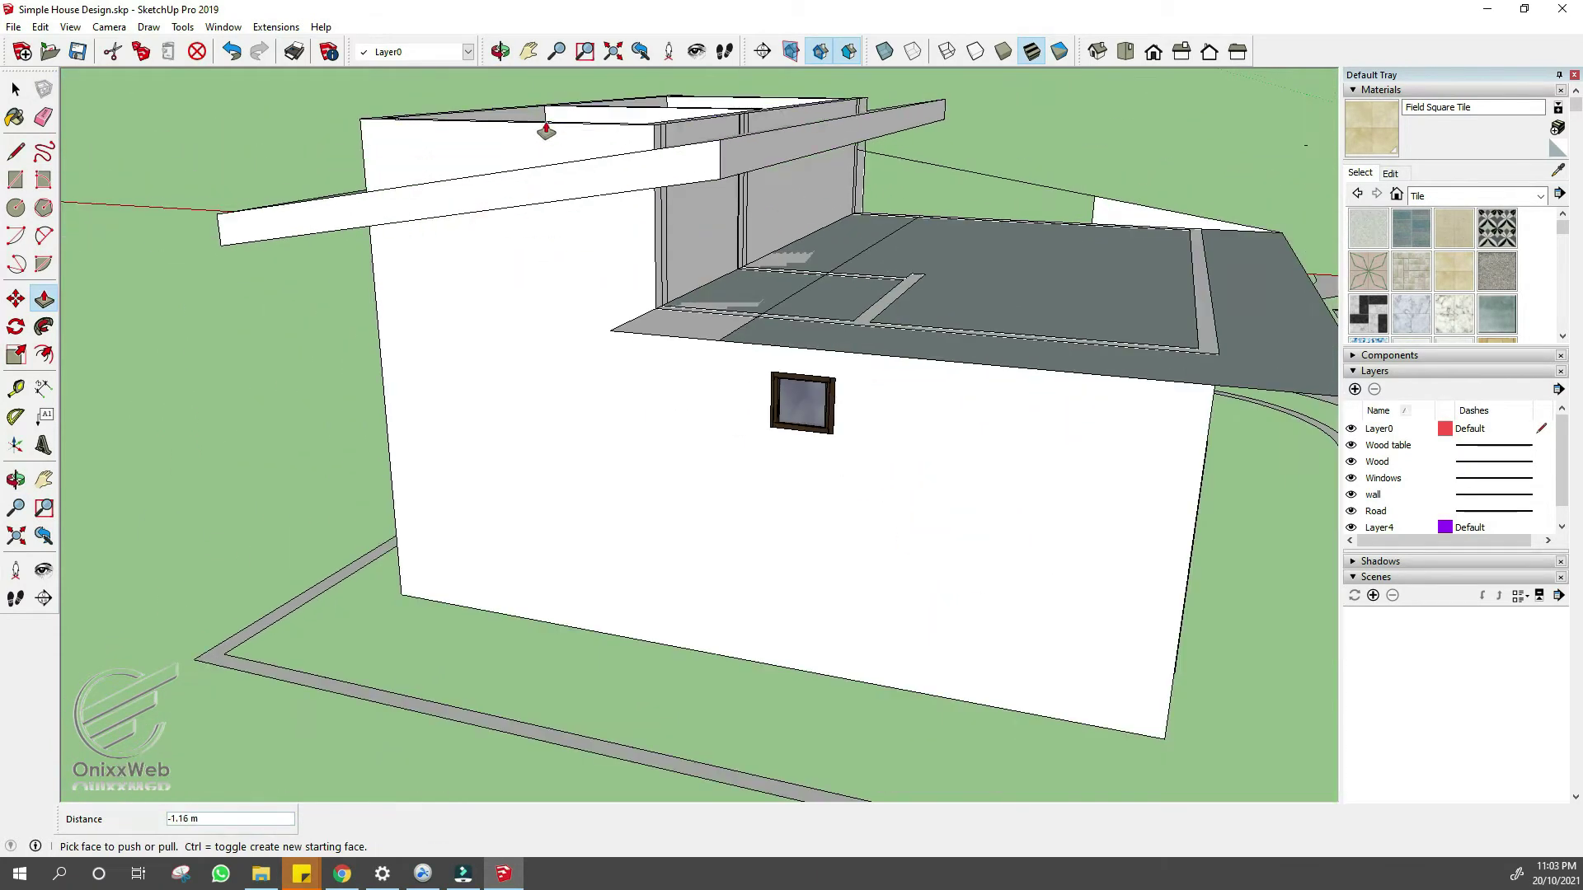
- Select the rear wall face crossing the sloping slab and intersect it with the model
scroll(462, 156, down, 5)
key(space)
scroll(507, 169, up, 5)
click(509, 188)
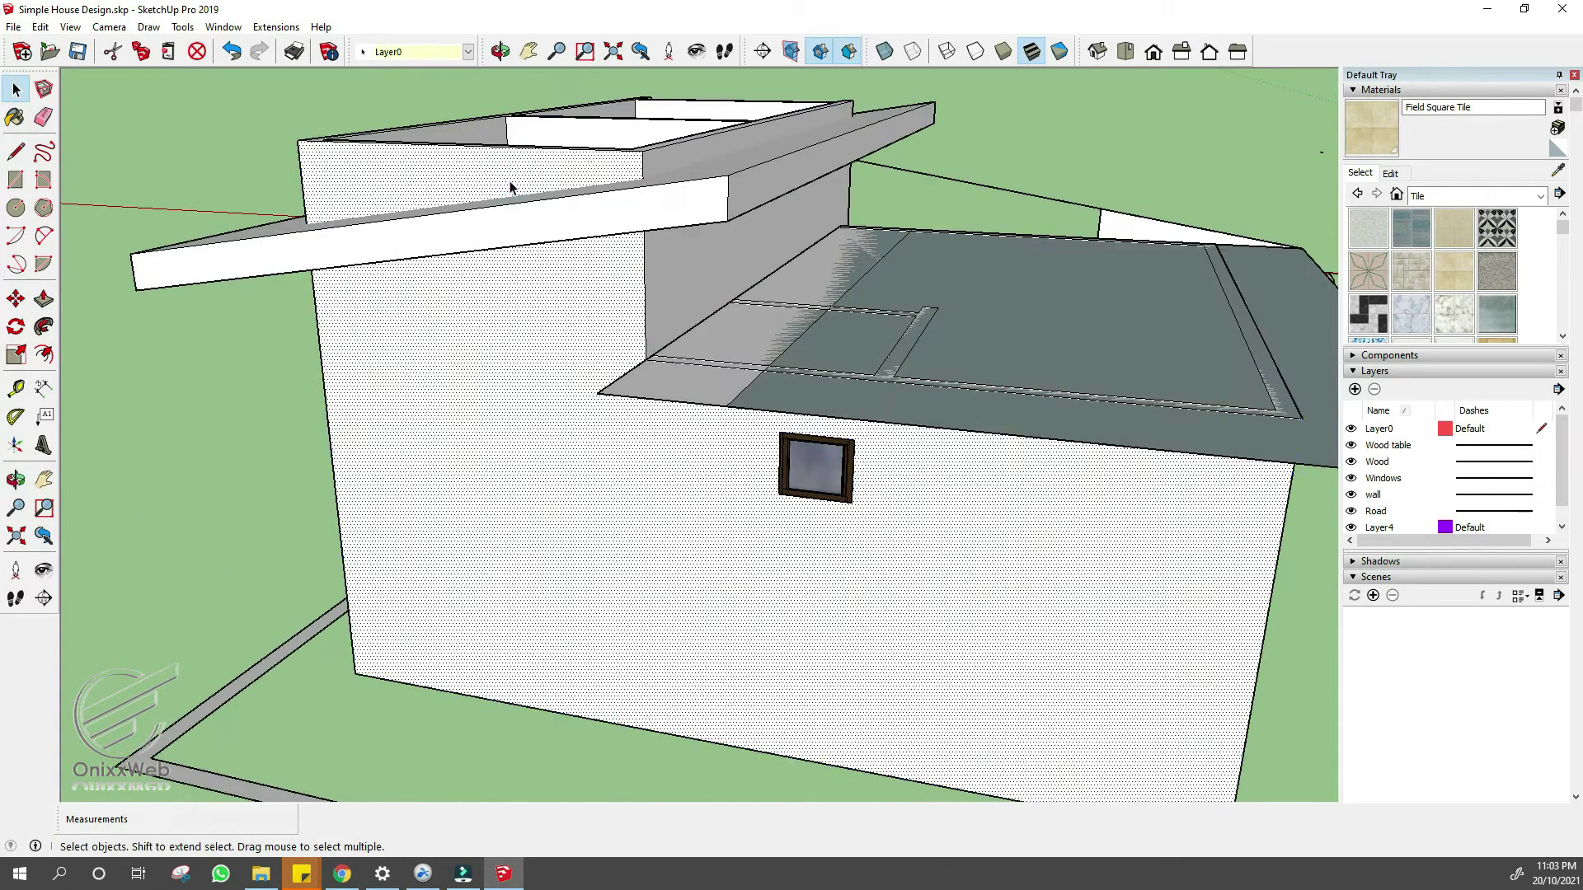
right_click(509, 187)
mouse_move(594, 302)
click(713, 288)
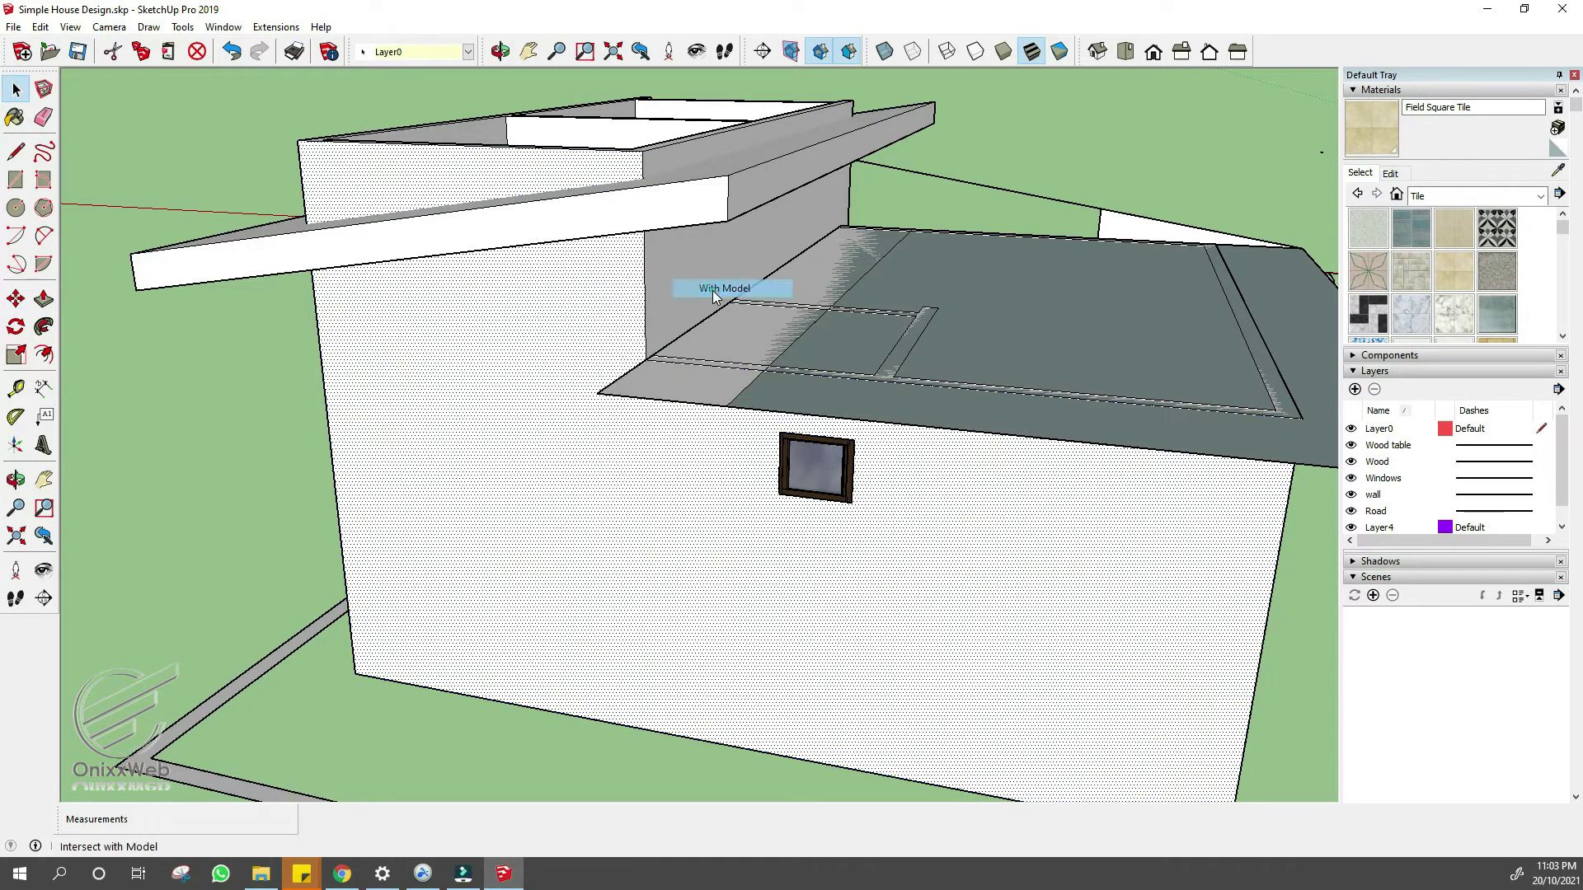
scroll(611, 202, up, 1)
scroll(611, 202, up, 1)
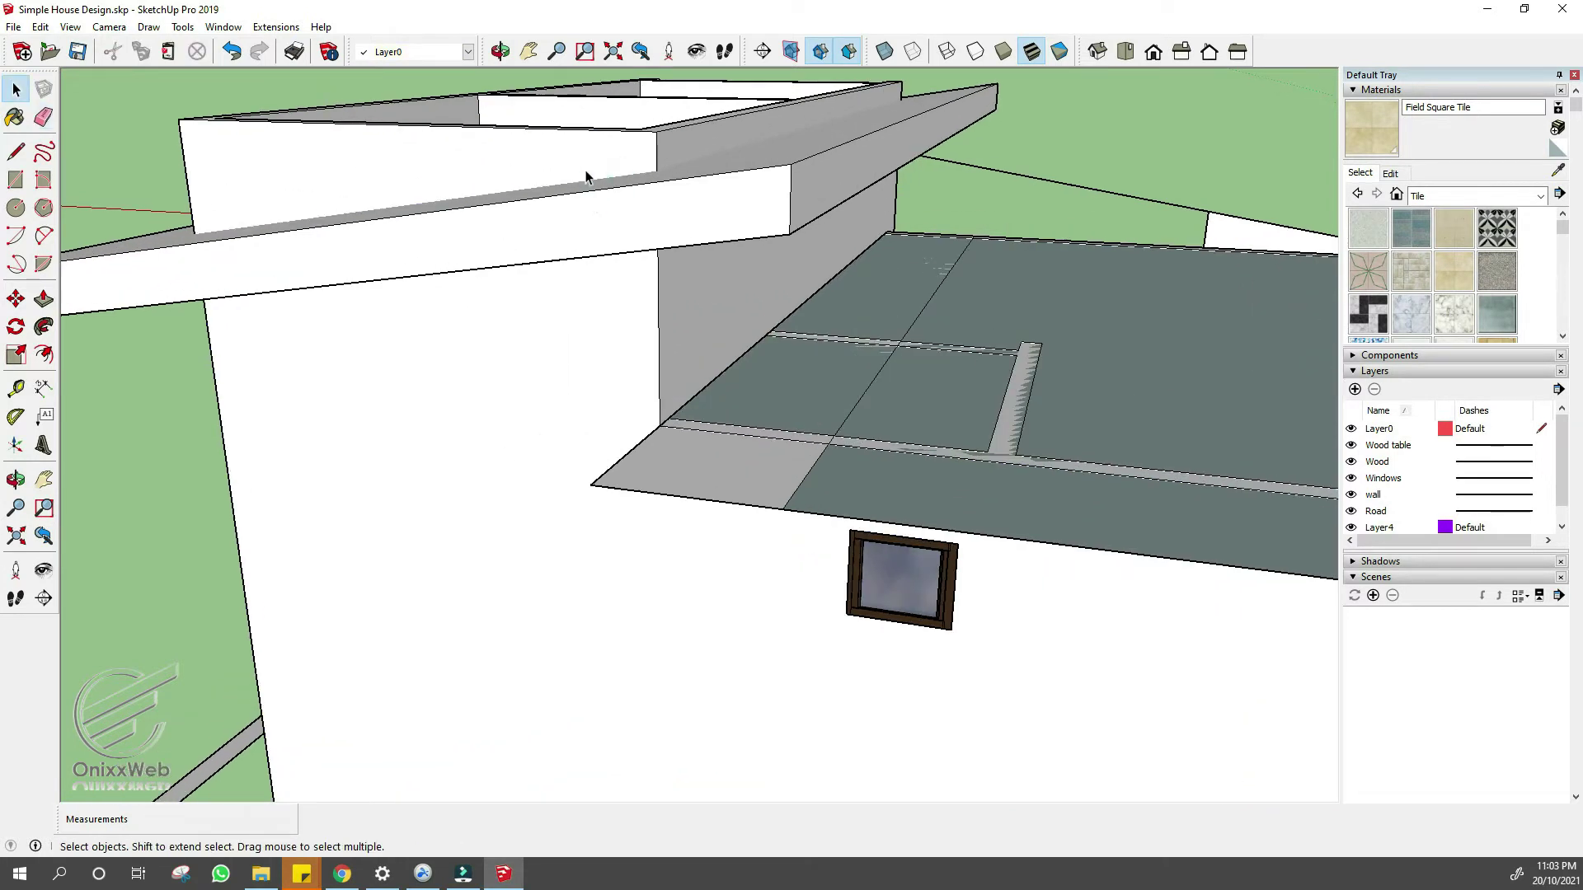
- Push back the wall faces sticking out above the sloping roof slab
key(p)
click(587, 176)
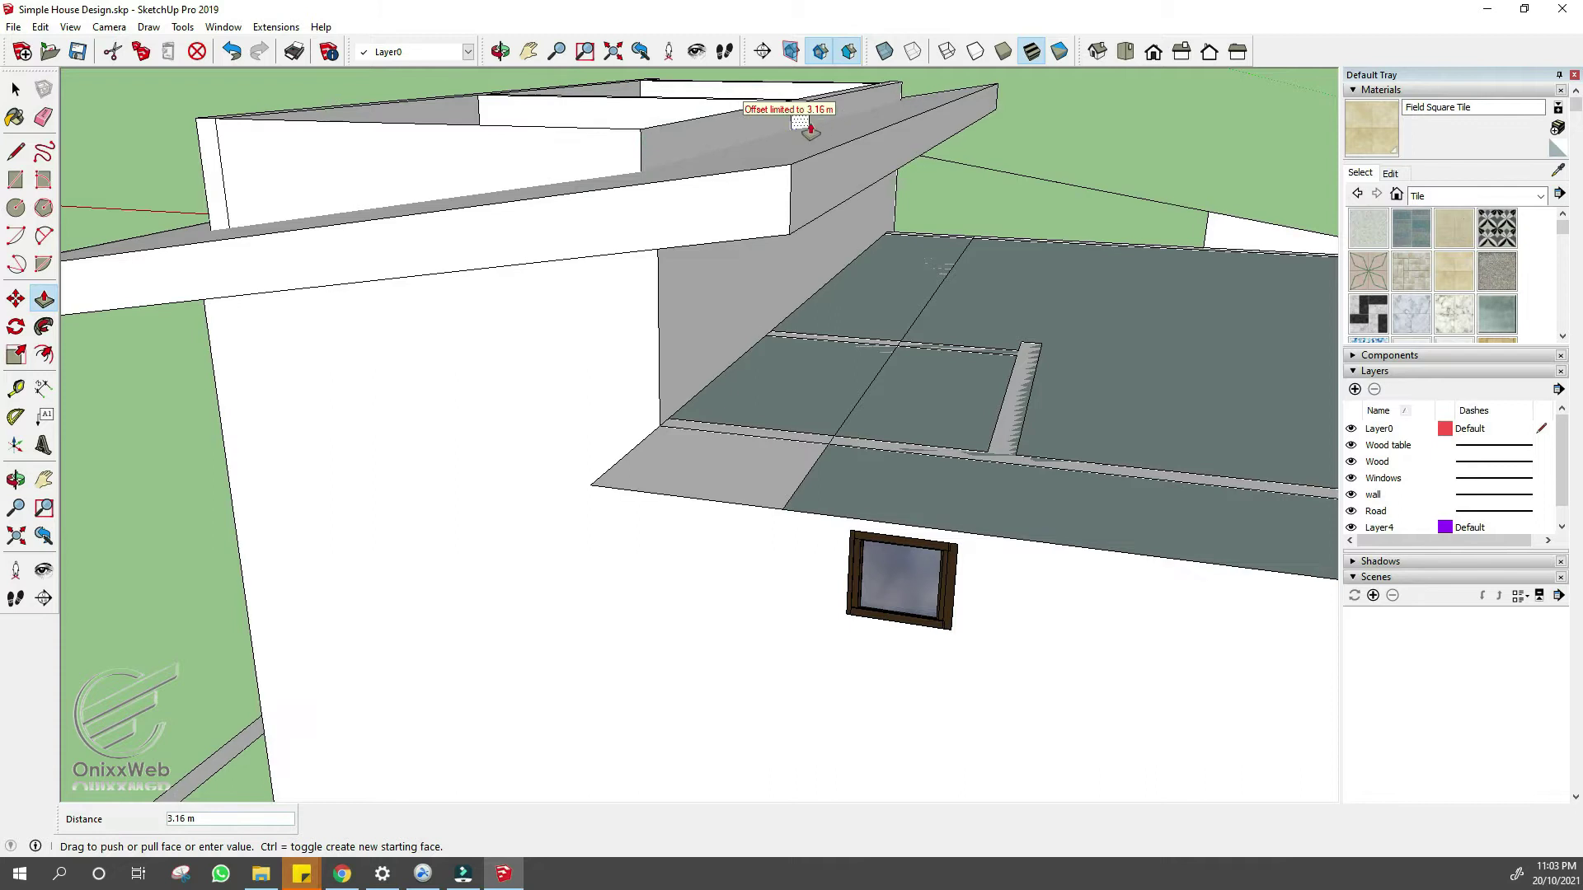
click(883, 92)
middle_drag(383, 189, 498, 247)
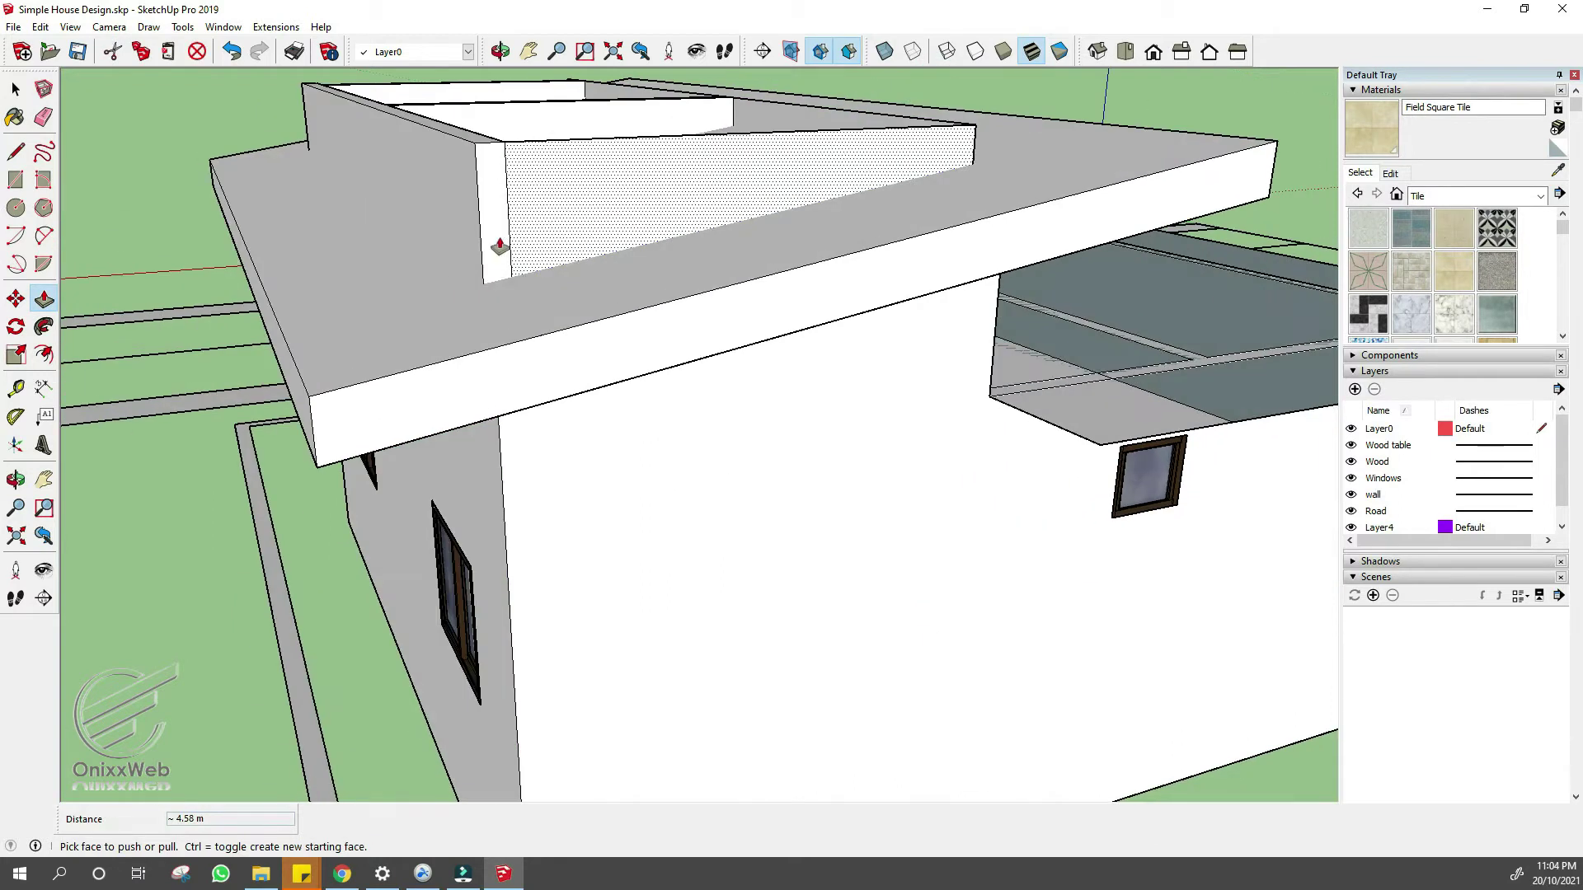
click(494, 246)
click(320, 140)
middle_drag(296, 118, 595, 404)
- Erase the remaining outer wall pieces above the sloping slab
scroll(595, 404, up, 1)
scroll(595, 404, down, 1)
key(e)
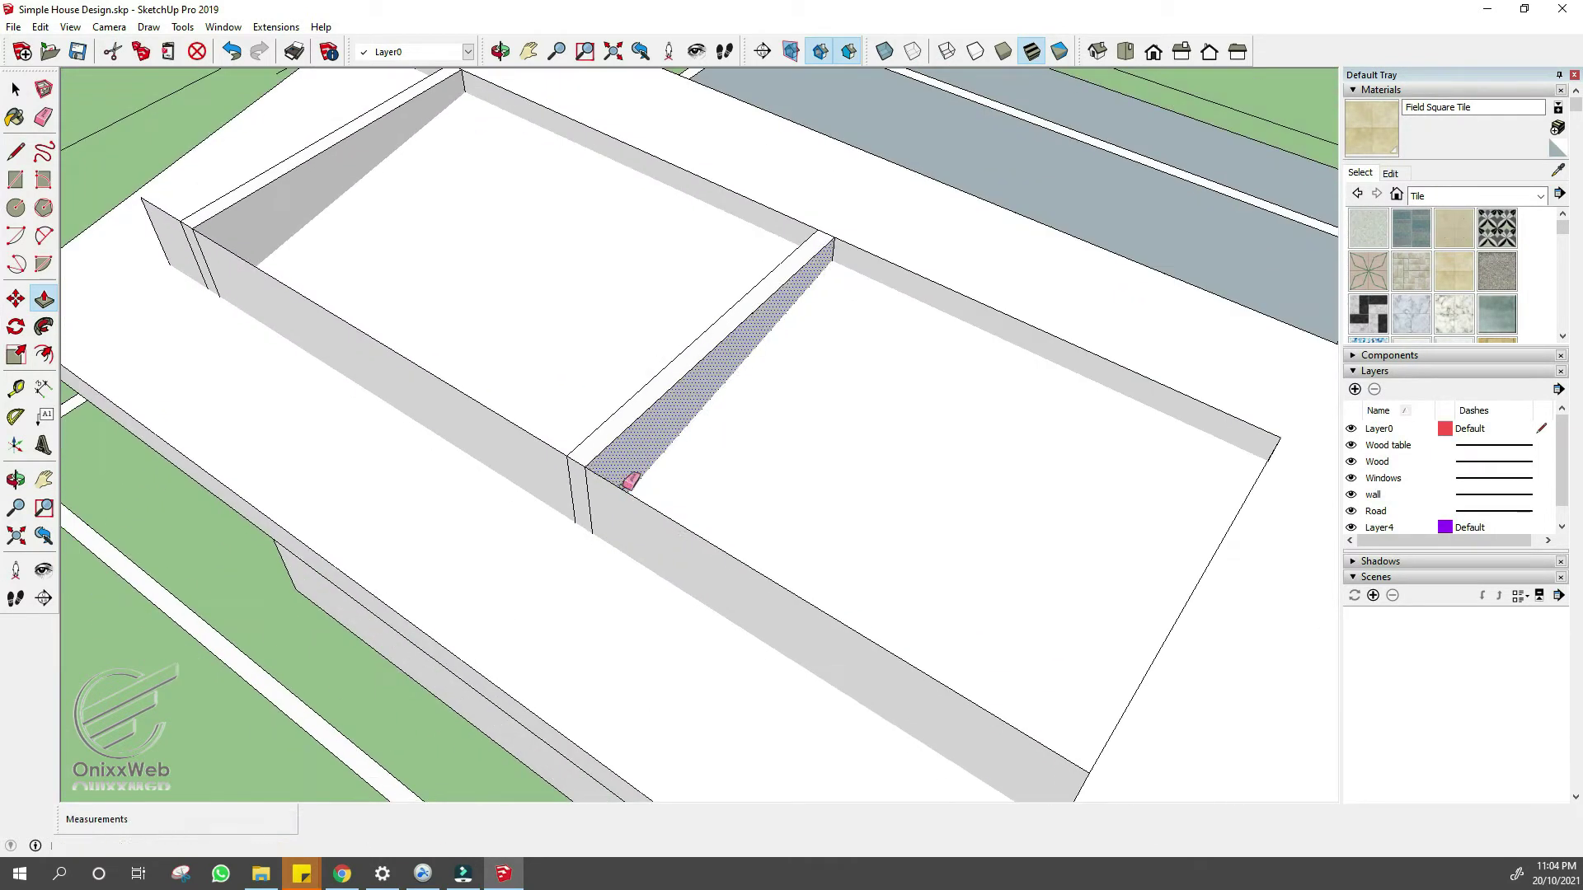
middle_drag(678, 472, 659, 338)
drag(710, 342, 694, 328)
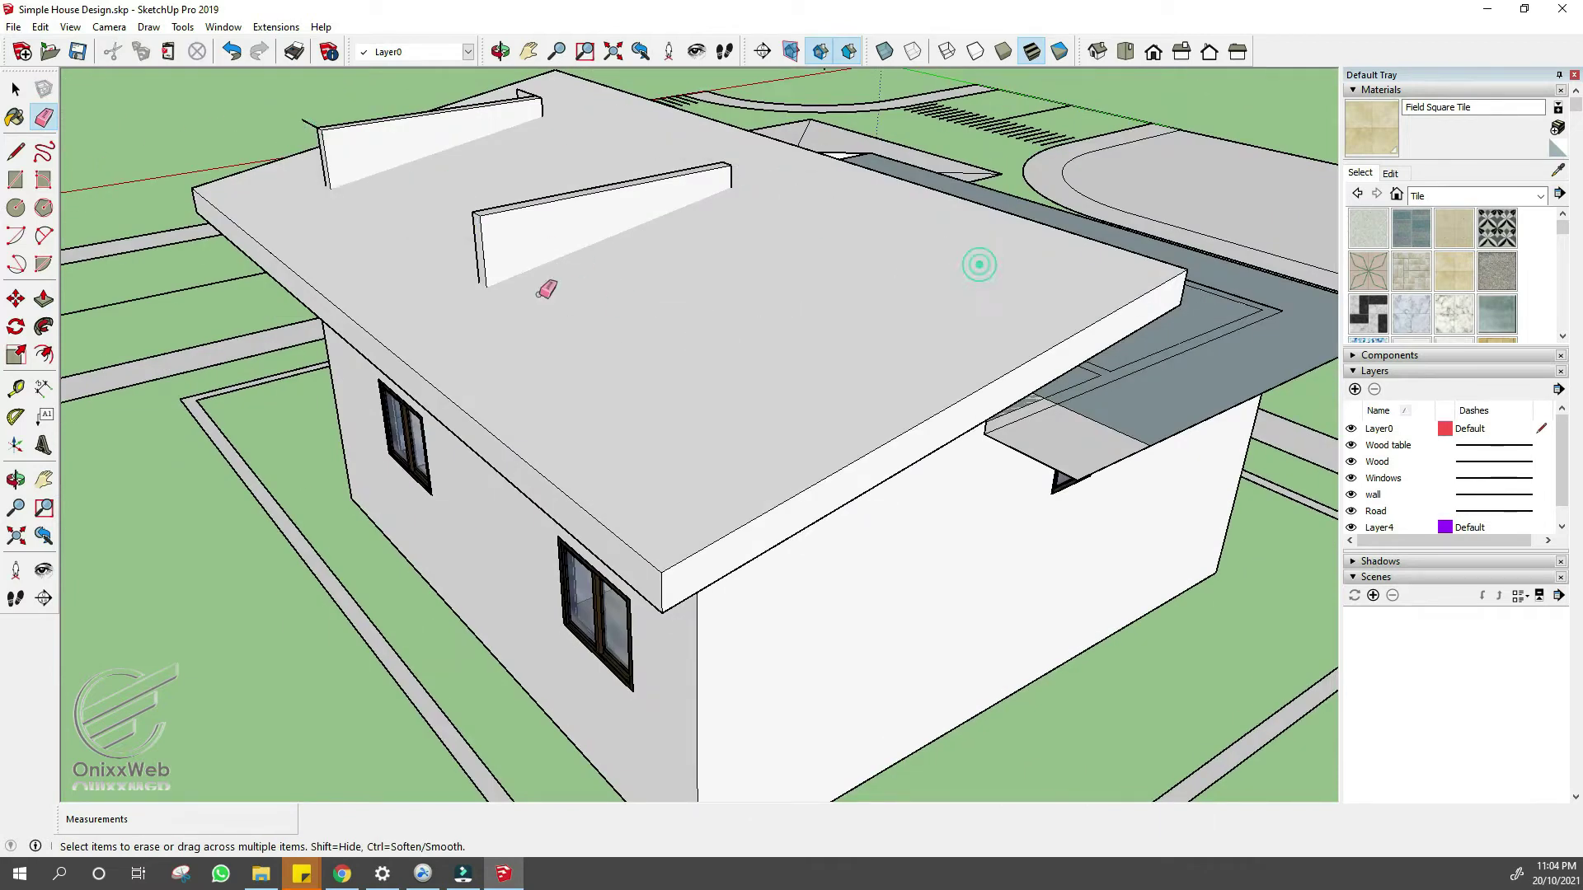
- Intersect the protruding interior wall's face with the model and trim the part above the roof slab
middle_drag(544, 292, 787, 352)
key(space)
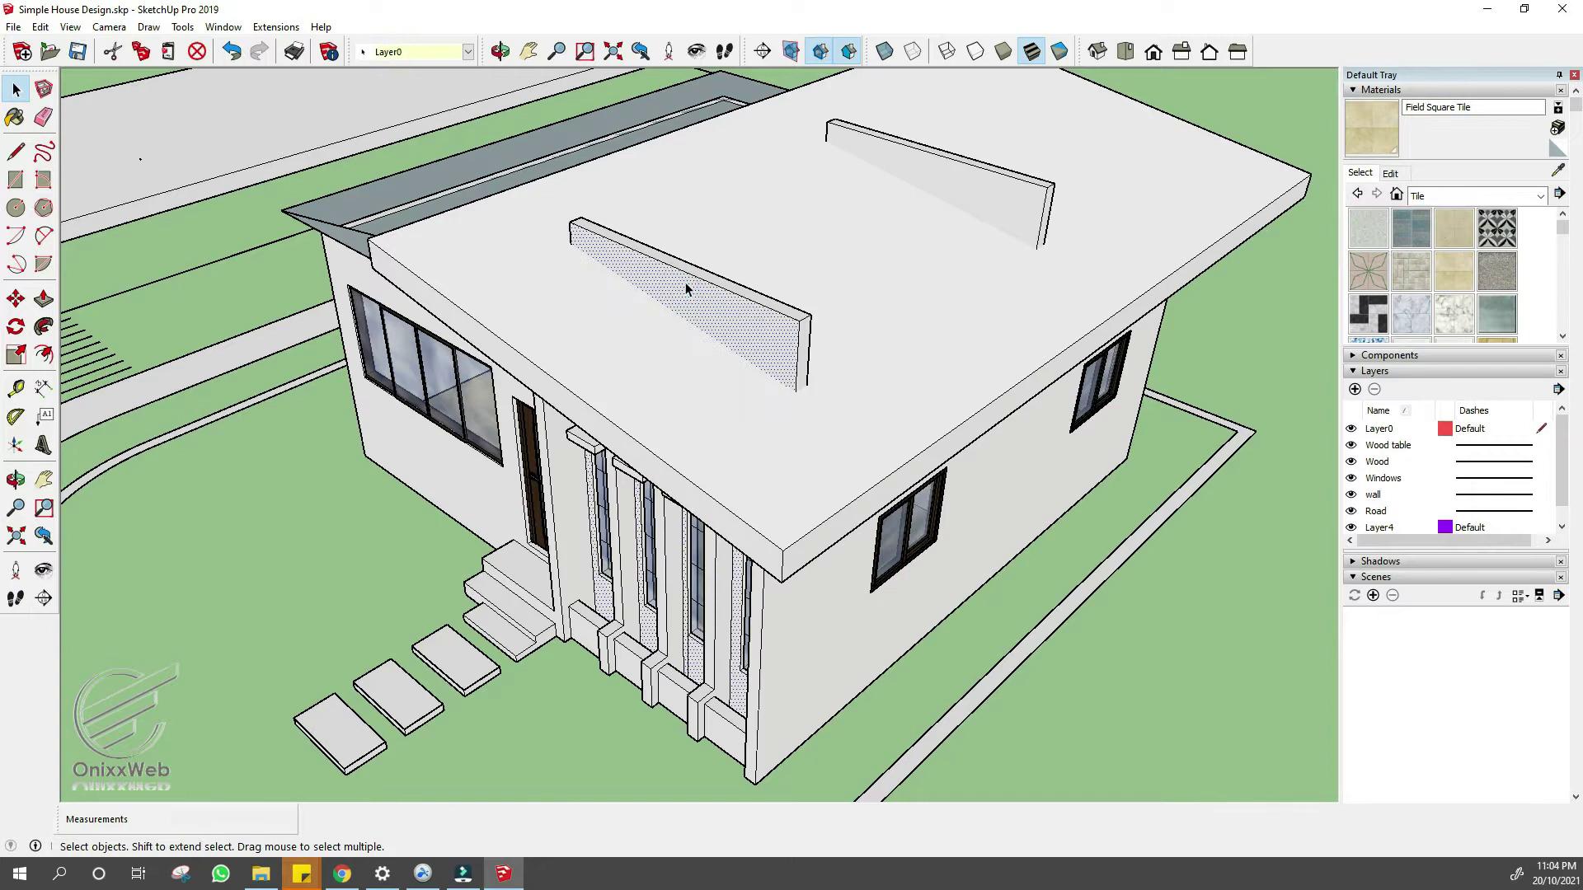
right_click(685, 282)
mouse_move(783, 389)
click(933, 390)
key(p)
key(space)
scroll(933, 338, up, 5)
key(p)
middle_drag(943, 300, 649, 252)
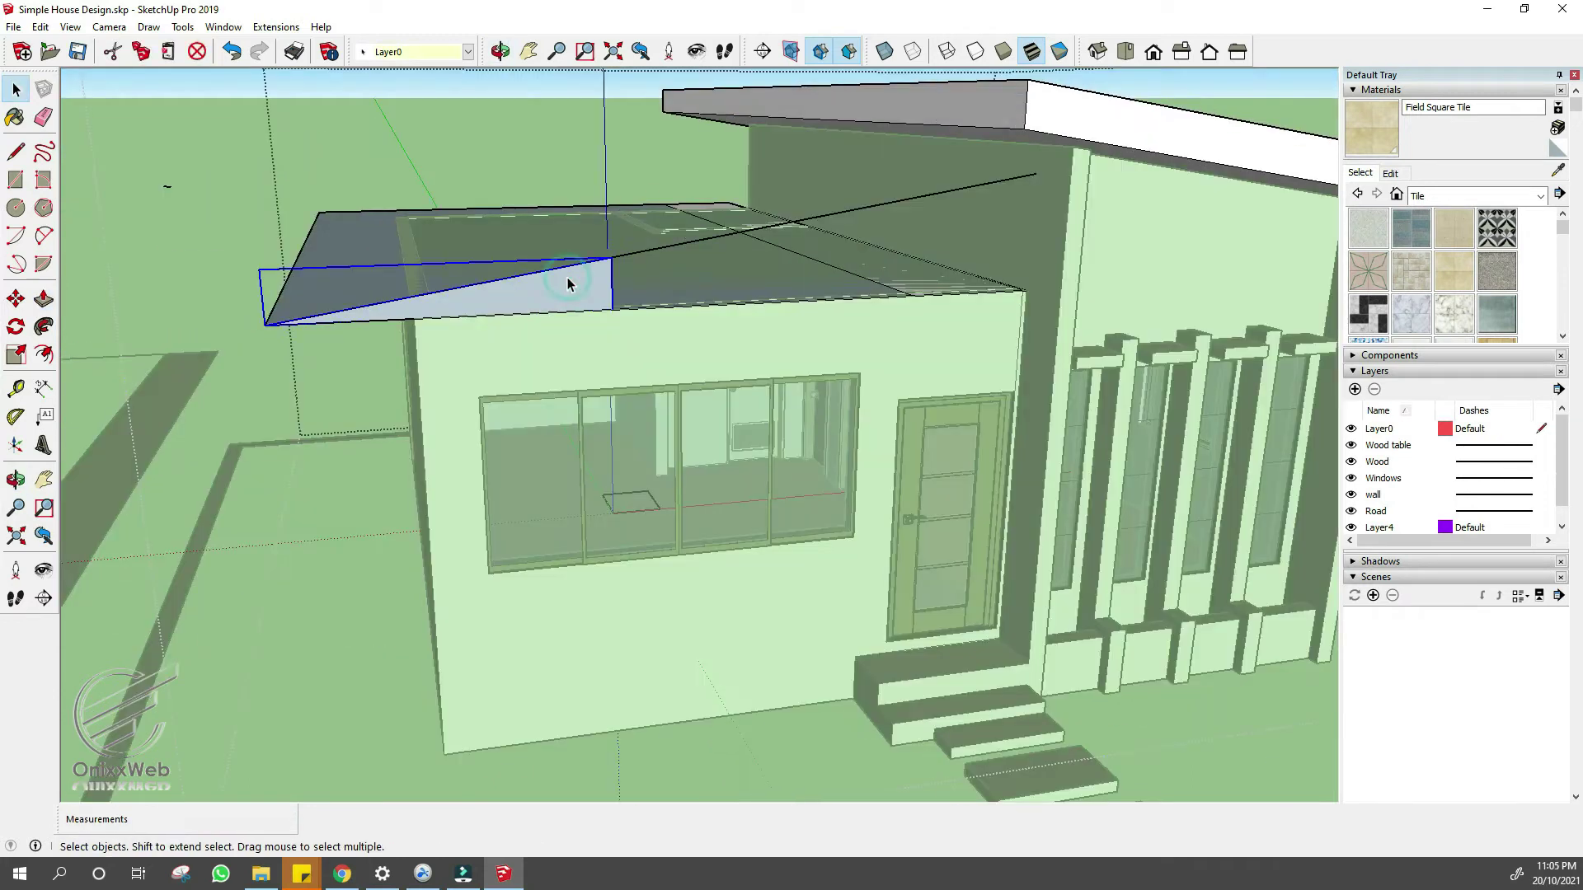
- Draw a line along the flat roof's front edge to close a triangular face under the slope, and group it
key(l)
click(265, 324)
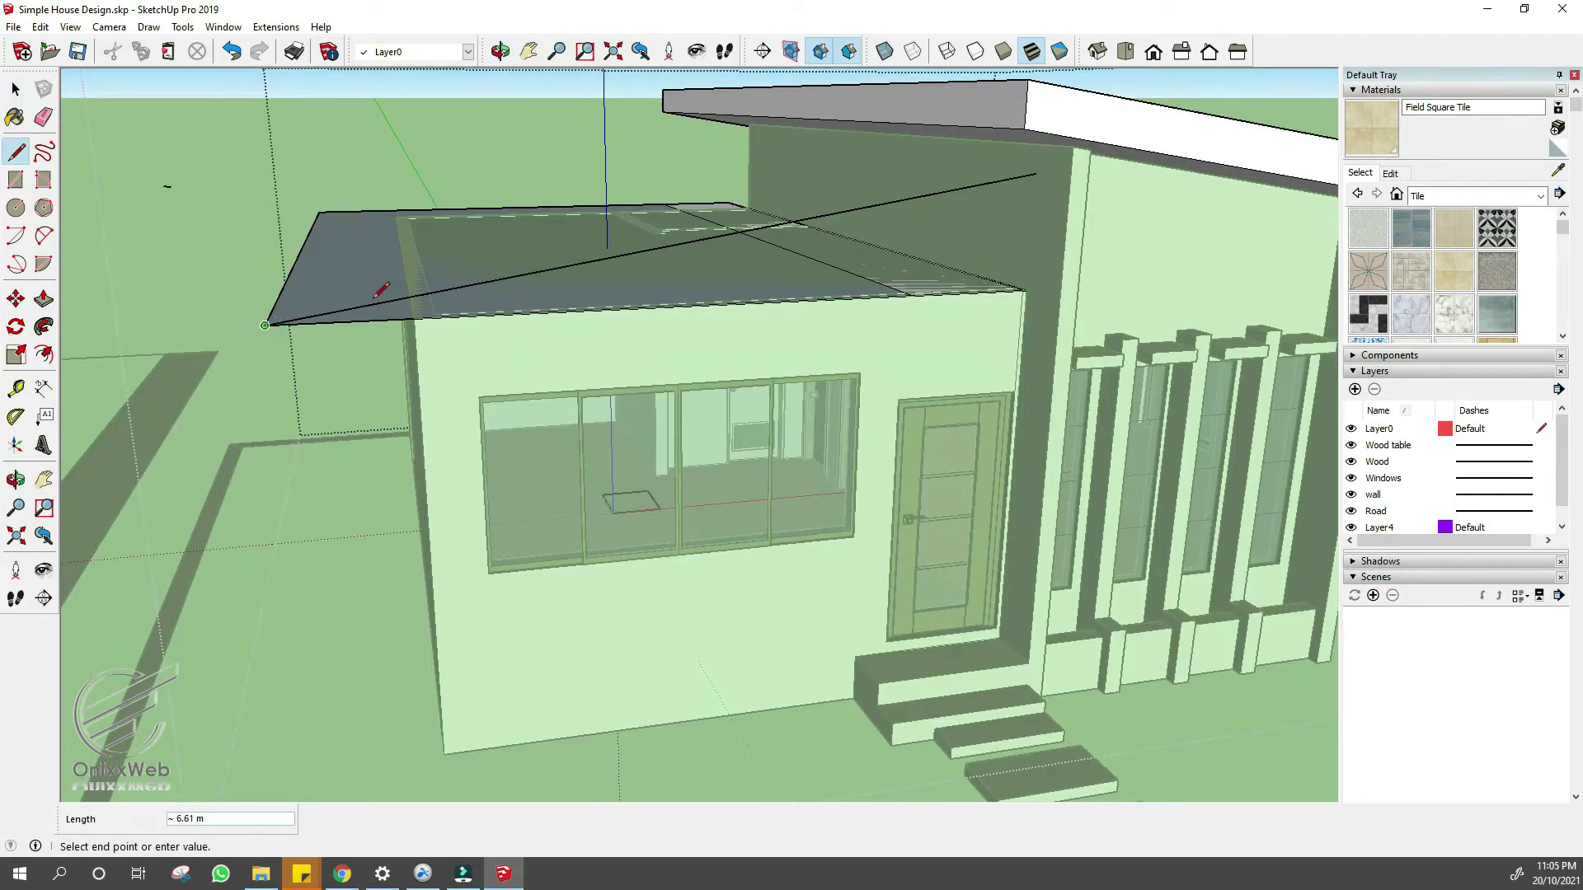
click(1022, 290)
key(space)
double_click(982, 283)
right_click(982, 282)
- Erase the flat roof plane over the window section
mouse_move(1008, 414)
middle_down()
mouse_move(885, 421)
mouse_move(329, 321)
middle_up()
key(e)
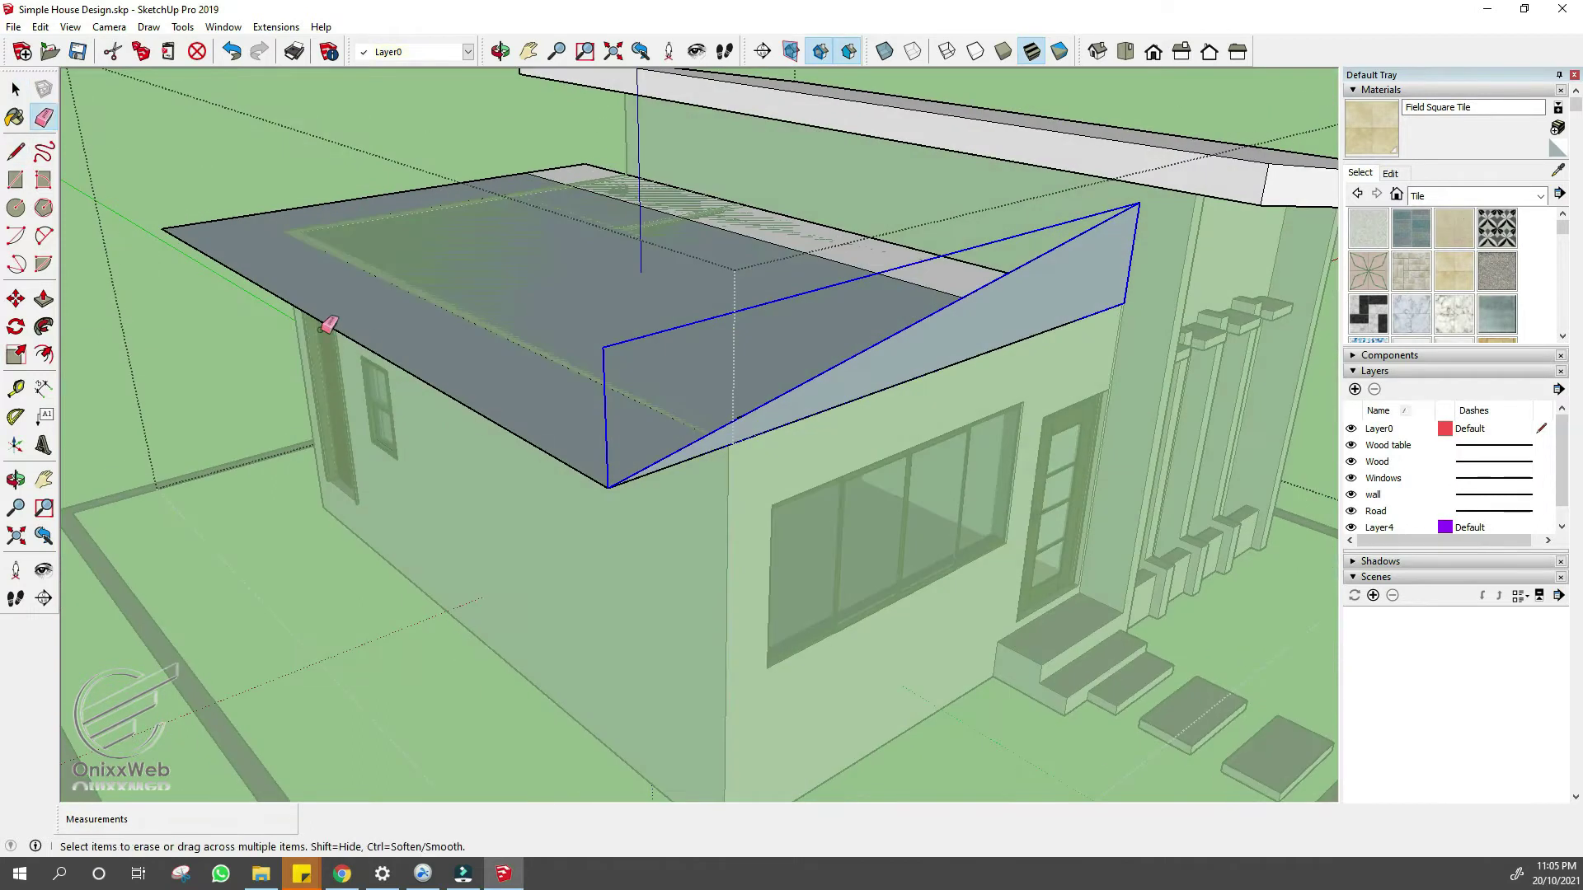
click(544, 186)
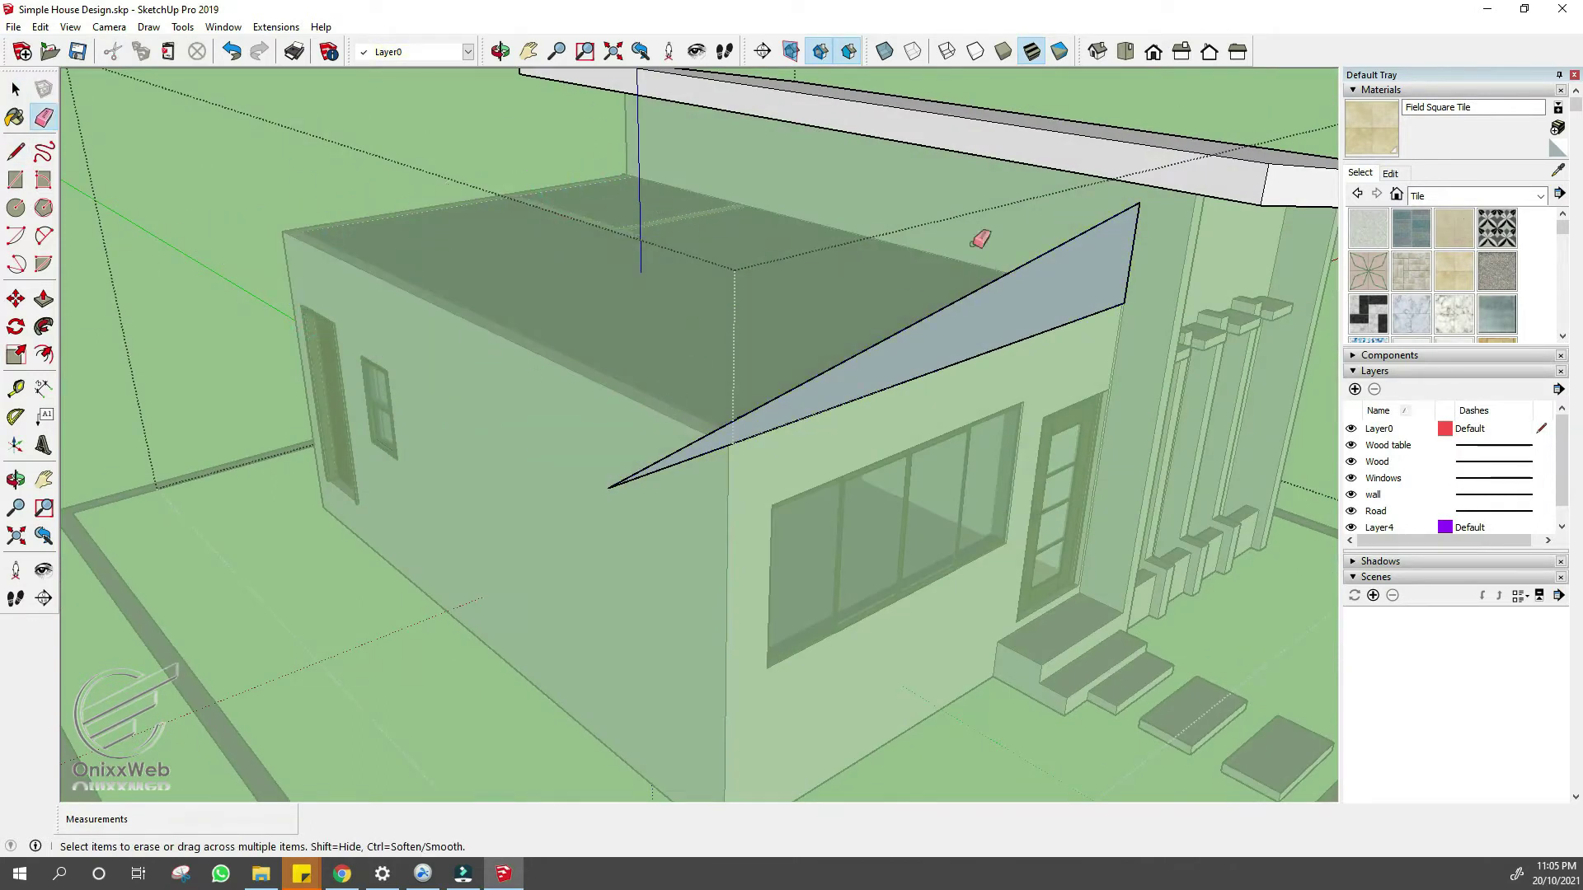
- Push/Pull the triangular face into a wedge-shaped roof volume over the window section, with a 1.50 m front pull
key(p)
click(1064, 276)
middle_drag(583, 148, 760, 237)
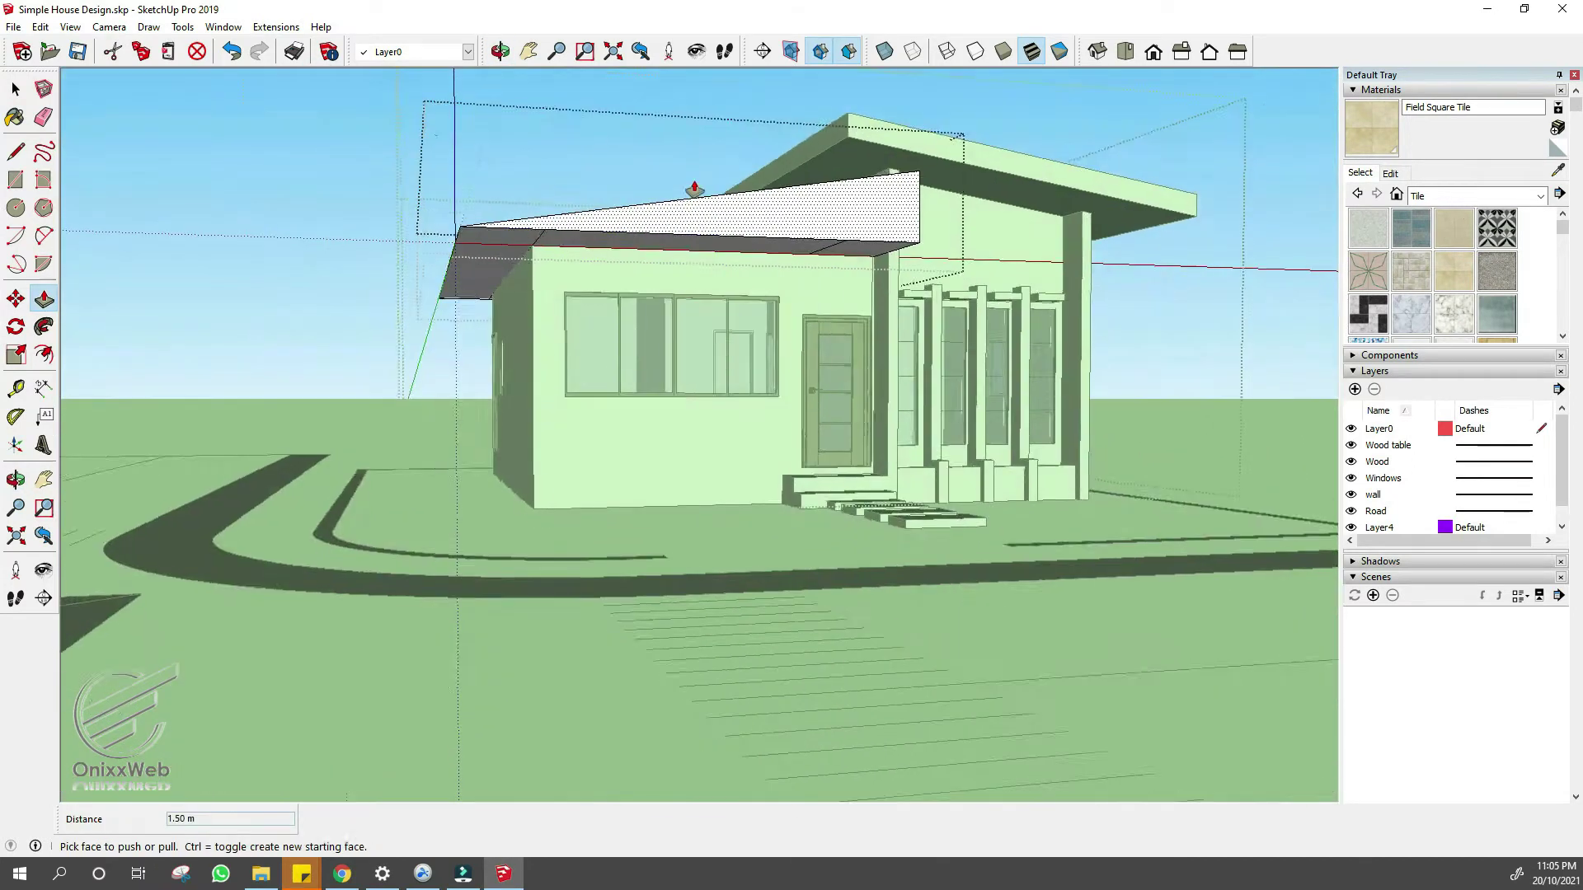
scroll(760, 236, up, 5)
middle_drag(329, 233, 449, 226)
key(space)
click(449, 226)
key(p)
middle_drag(346, 267, 414, 308)
key(space)
- Copy the wedge's sloping top edge about 0.30 m down its rear face
click(415, 308)
click(789, 237)
middle_drag(591, 263, 764, 297)
key(m)
click(763, 297)
key(ctrl)
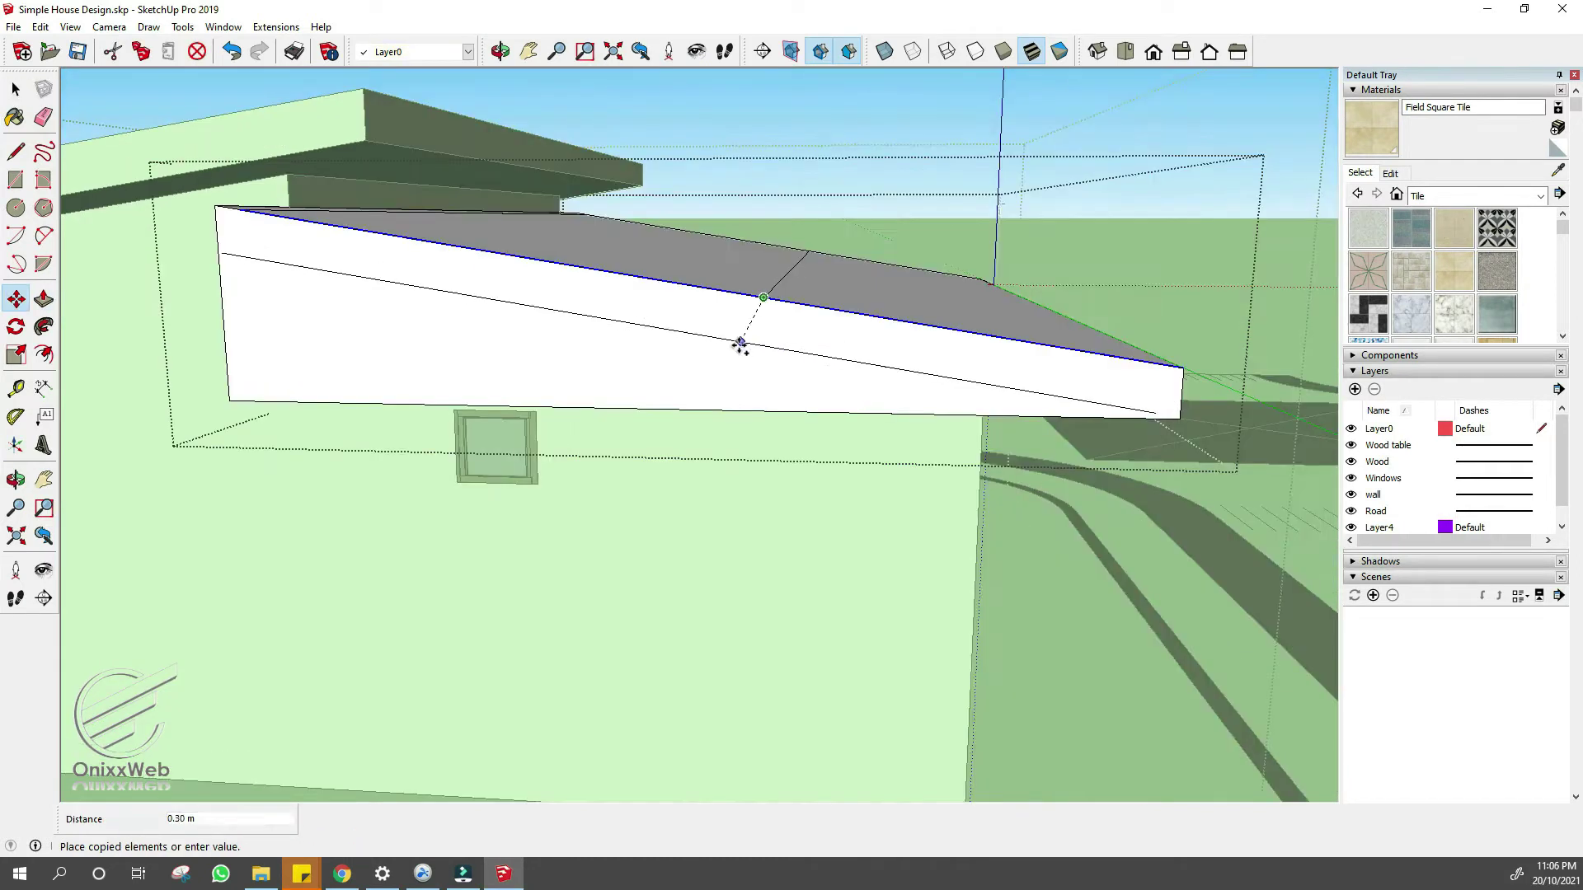
click(767, 341)
- Extend the copied sloping line to the ends of the wedge's rear face
key(space)
click(312, 276)
key(l)
click(217, 241)
- Push the face below the sloping line through the roof wedge and erase the leftover line across the slab's top
key(space)
click(321, 322)
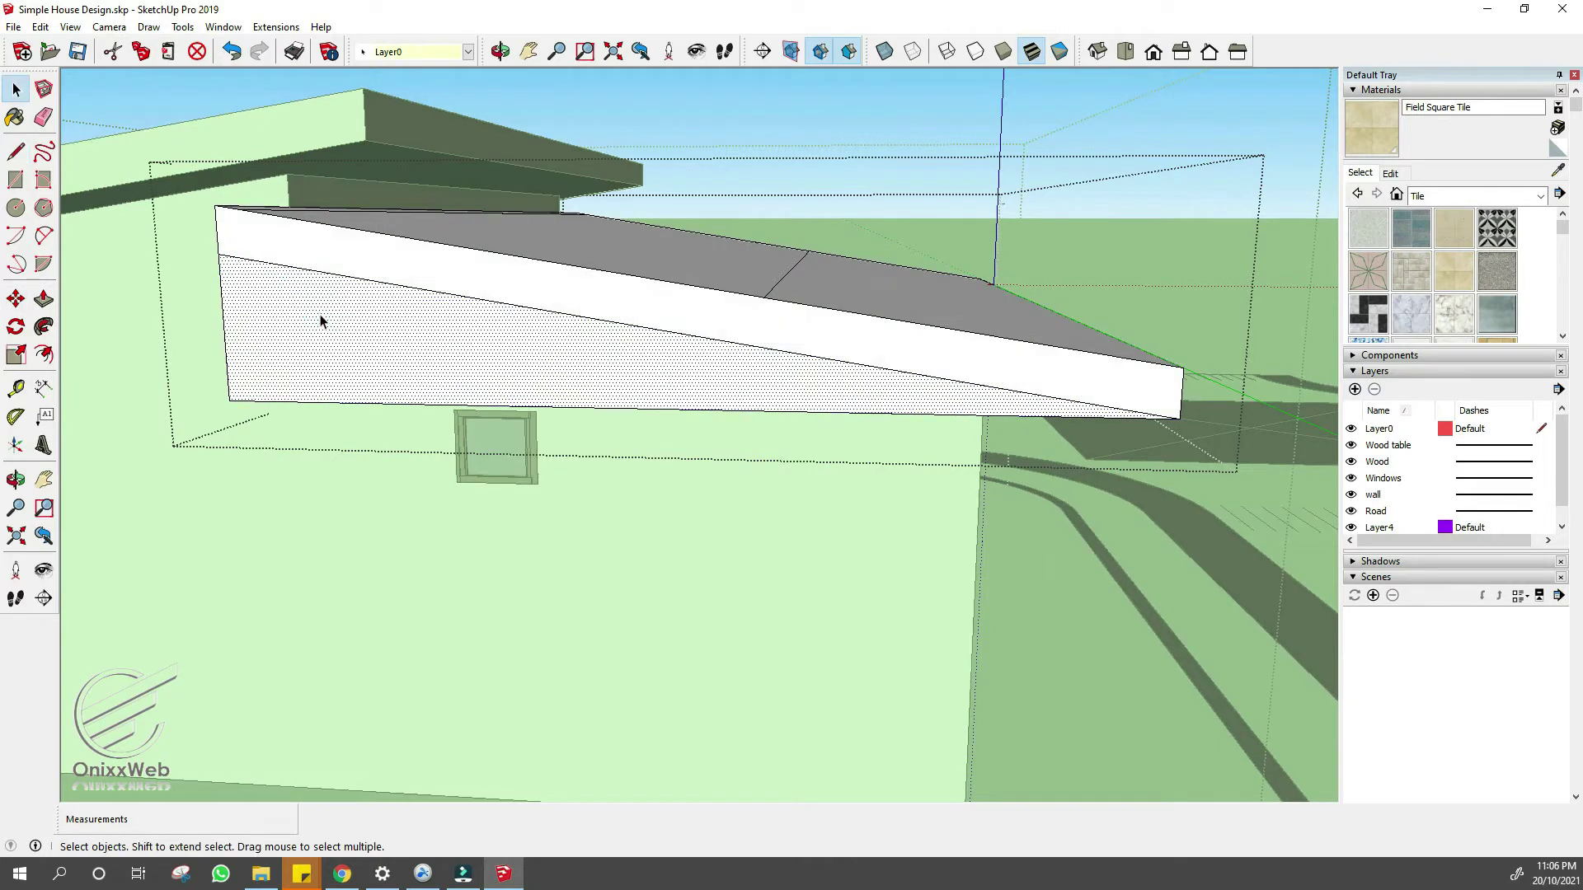
key(p)
click(323, 323)
click(742, 245)
middle_drag(671, 239, 643, 177)
key(e)
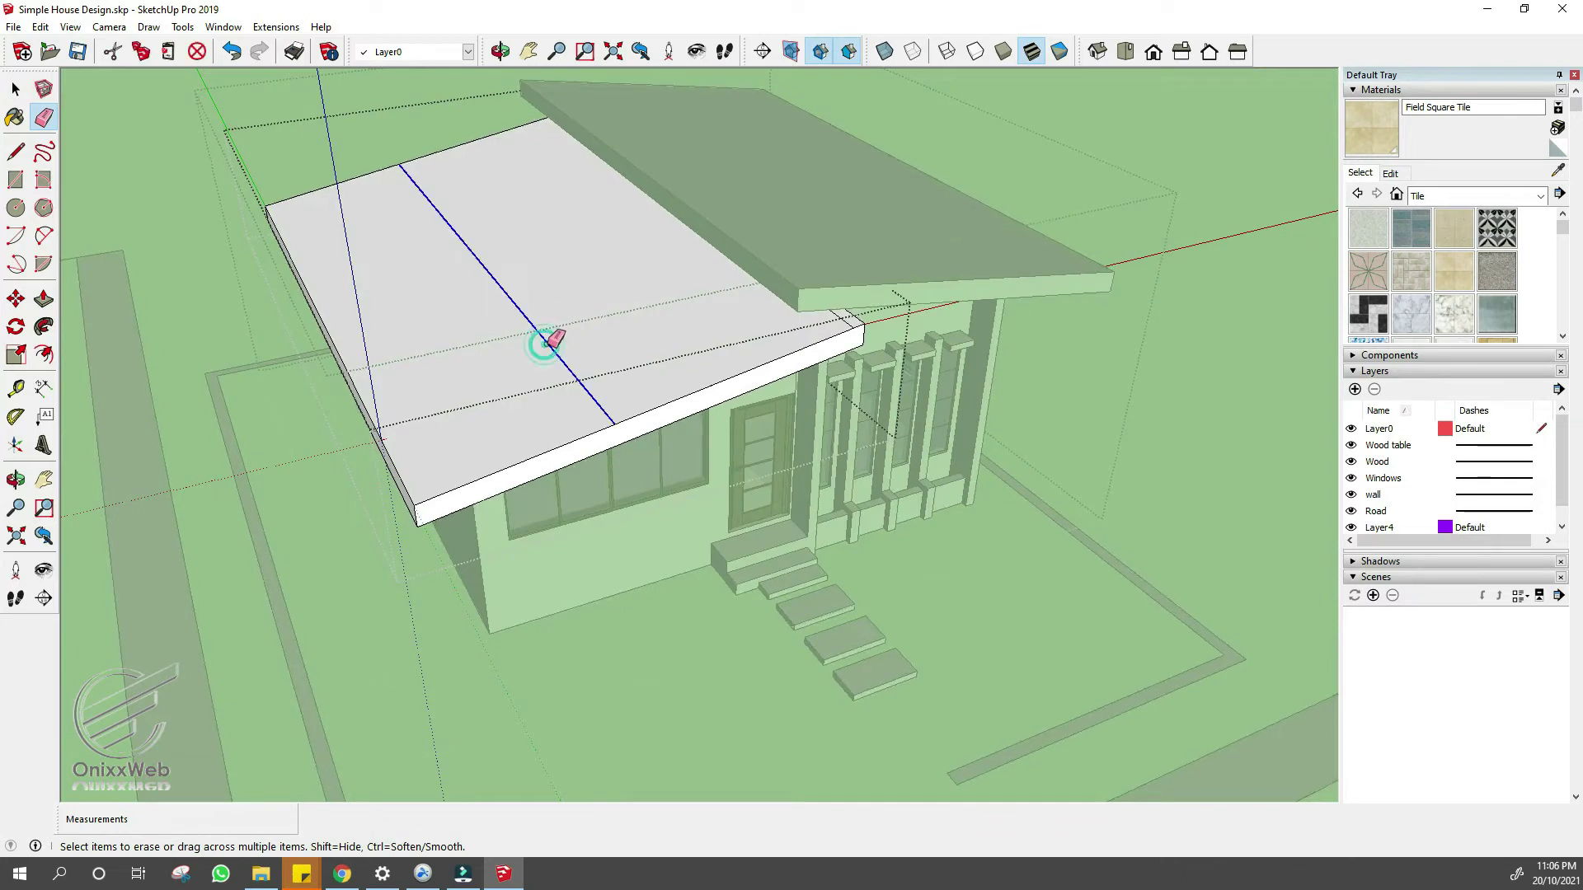
click(547, 342)
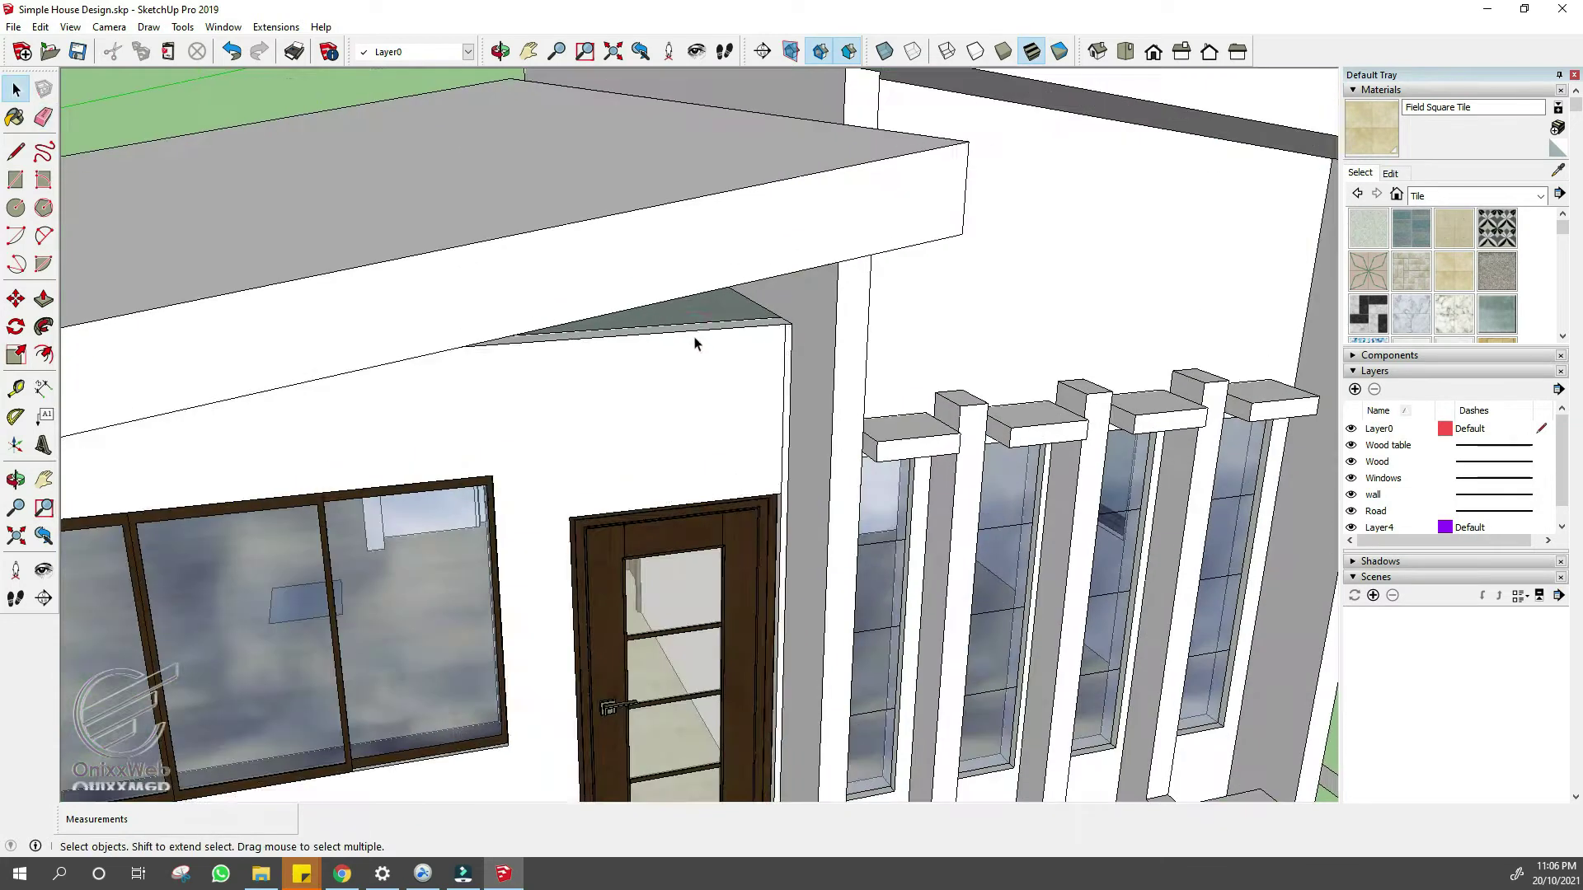
- Raise the window section's wall tops to the level of the adjoining columned section's walls
click(695, 343)
scroll(1458, 360, down, 3)
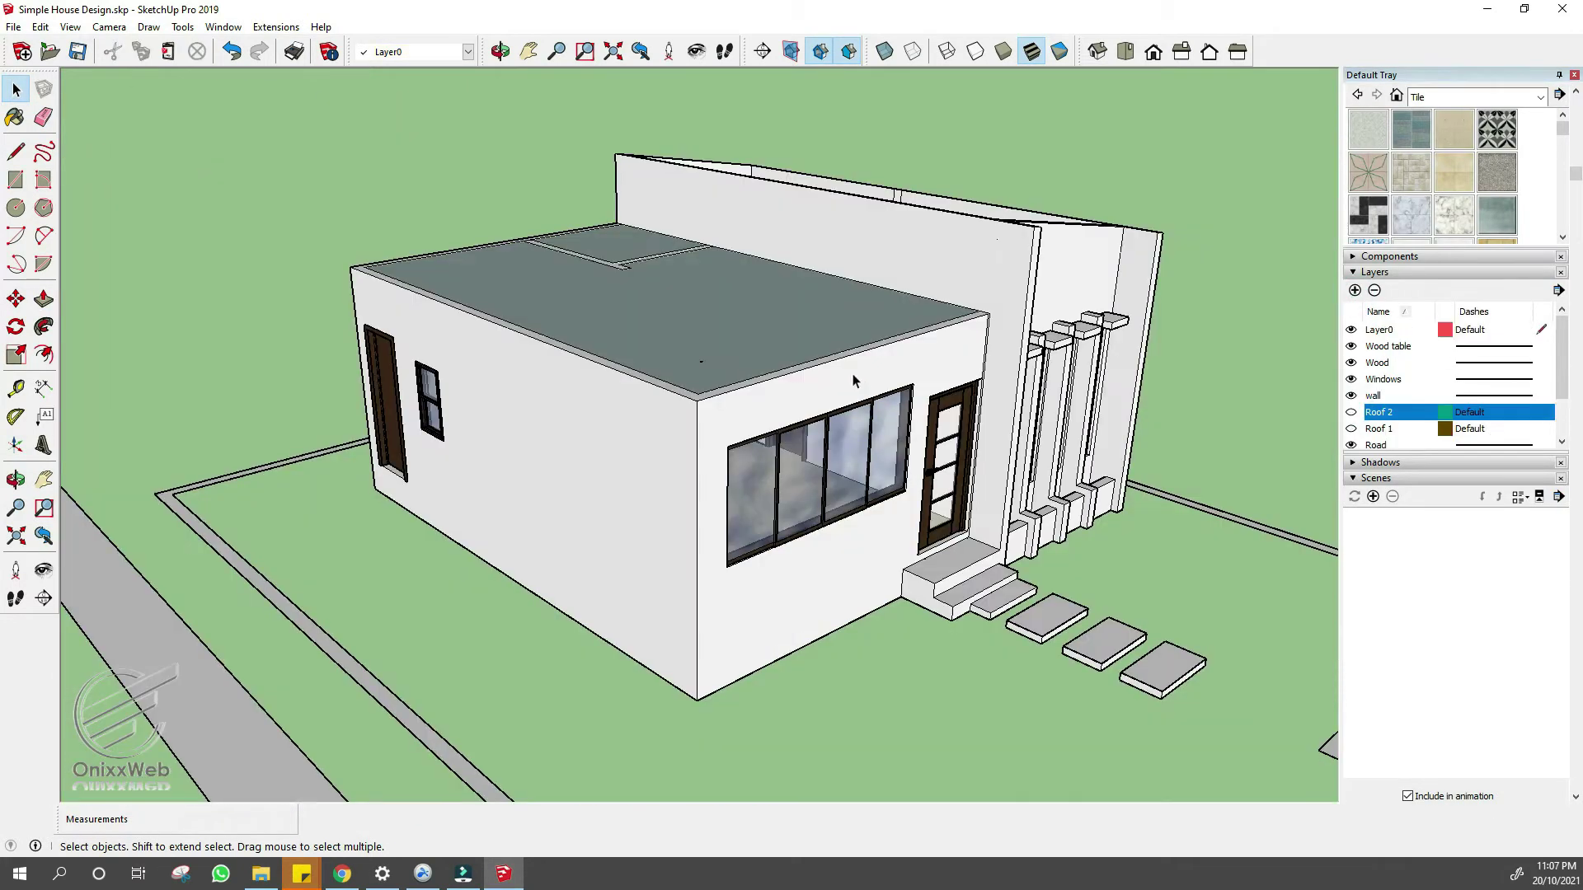
key(p)
drag(824, 363, 840, 264)
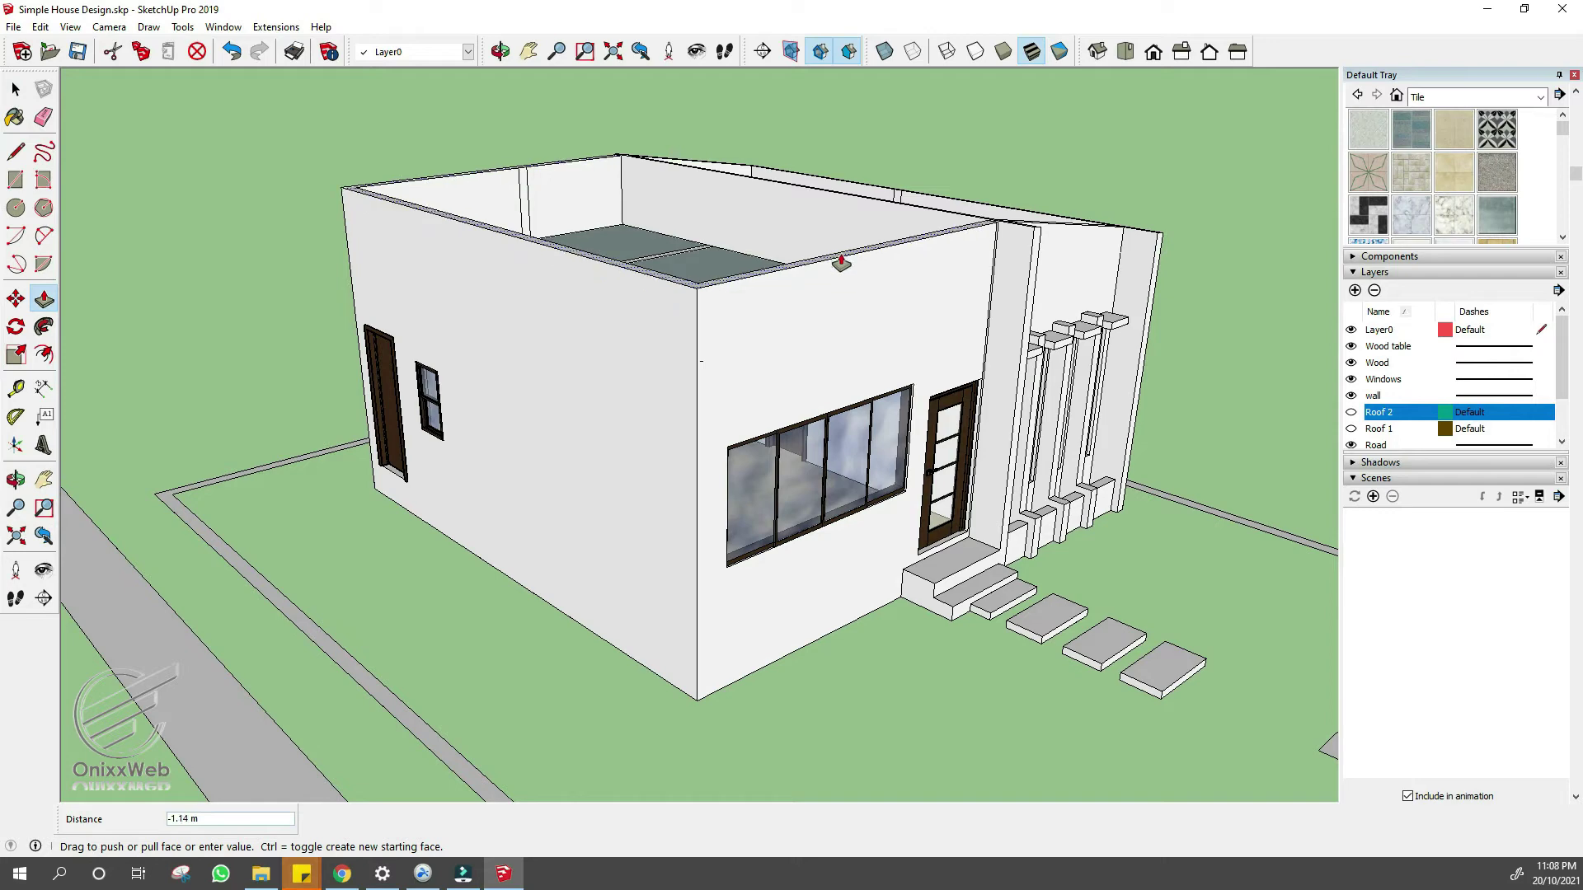
click(841, 264)
middle_drag(612, 209, 1014, 442)
click(515, 106)
scroll(500, 394, down, 2)
middle_drag(1151, 346, 371, 313)
- Show the Roof 2 layer again and intersect the raised front wall face with the model
key(space)
click(1350, 412)
middle_drag(1031, 429, 503, 223)
click(579, 244)
scroll(857, 297, up, 3)
right_click(777, 341)
click(960, 449)
key(e)
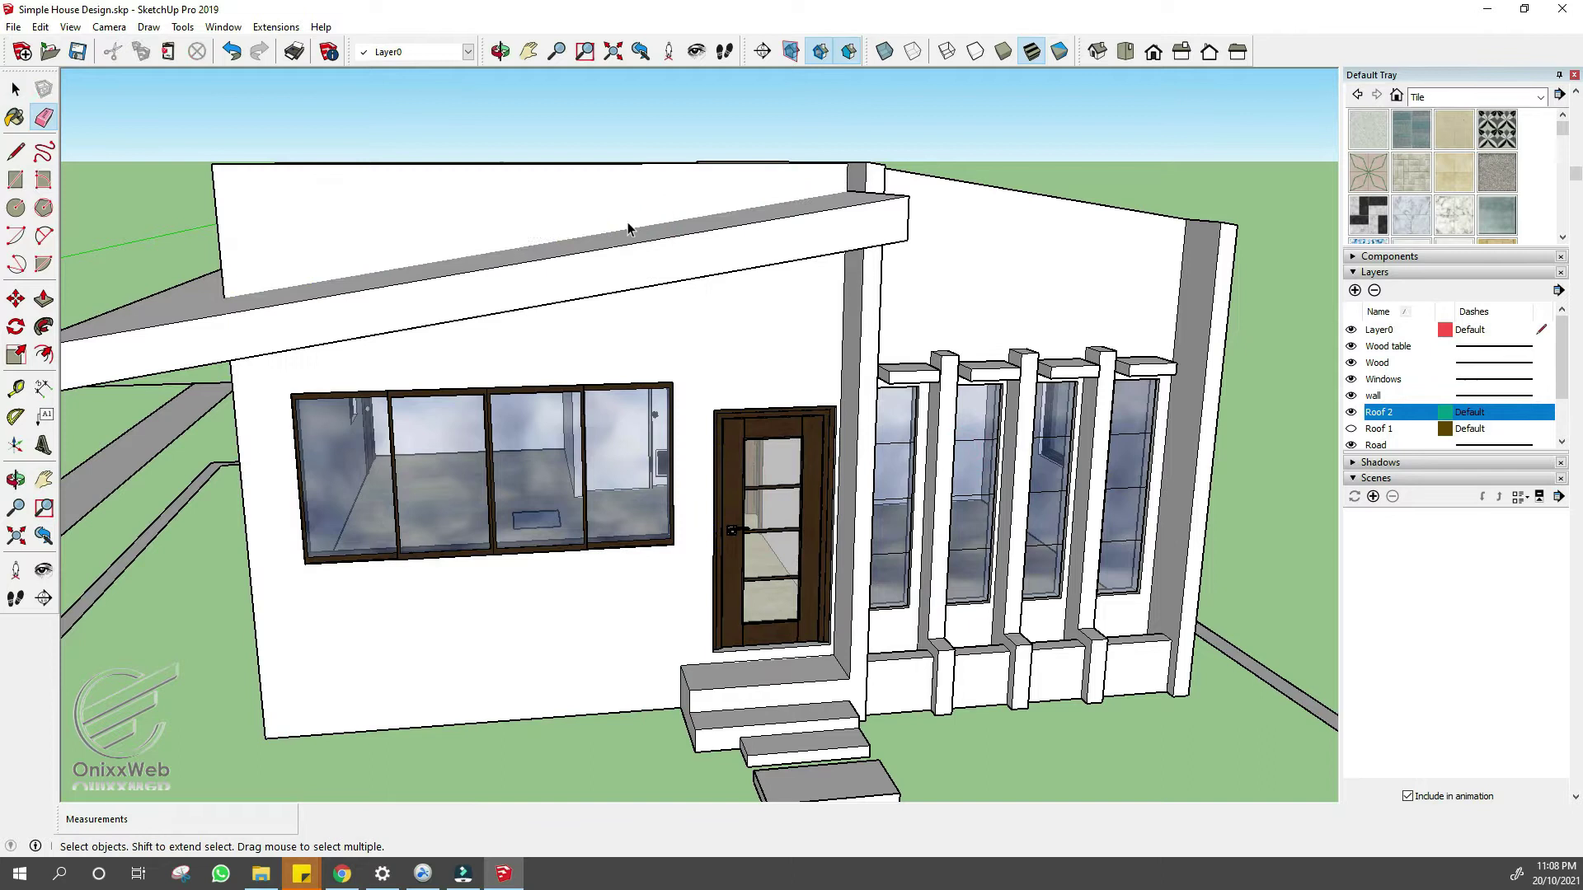
- Remove the front wall piece above the lower roof slab and erase its leftover edges
key(p)
mouse_move(555, 177)
middle_down()
mouse_move(452, 282)
mouse_move(464, 309)
middle_up()
click(464, 309)
key(e)
click(311, 398)
click(379, 156)
middle_drag(378, 155, 627, 330)
key(e)
click(153, 303)
- Intersect the rear wall face with the model where the lower roof slab passes through it
key(space)
mouse_move(156, 300)
middle_down()
mouse_move(293, 116)
mouse_move(711, 171)
mouse_move(650, 516)
middle_up()
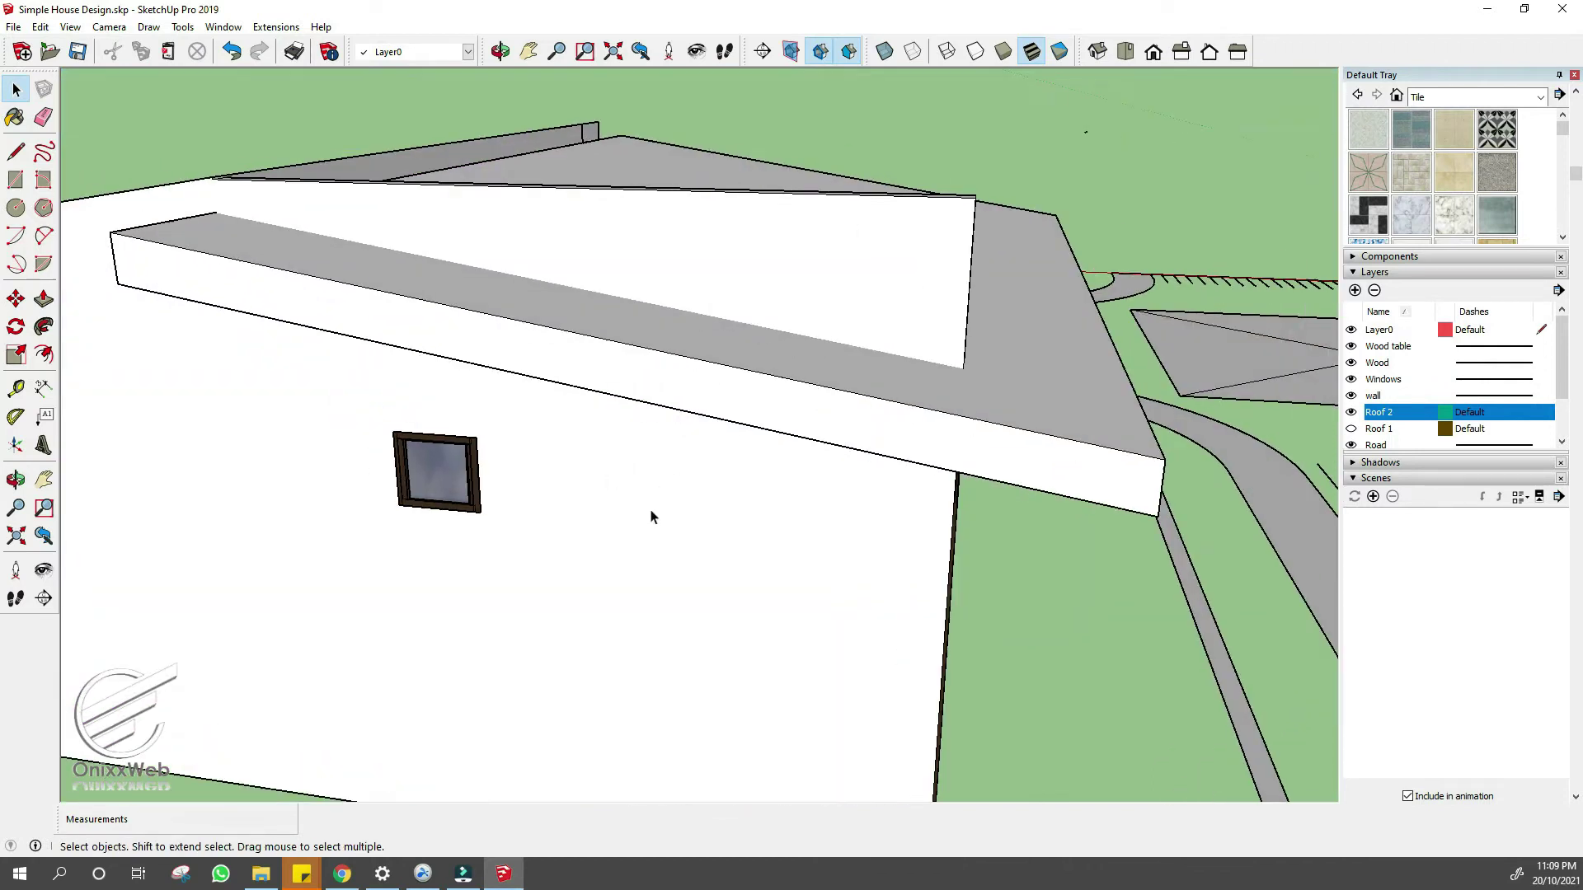
right_click(652, 513)
key(Escape)
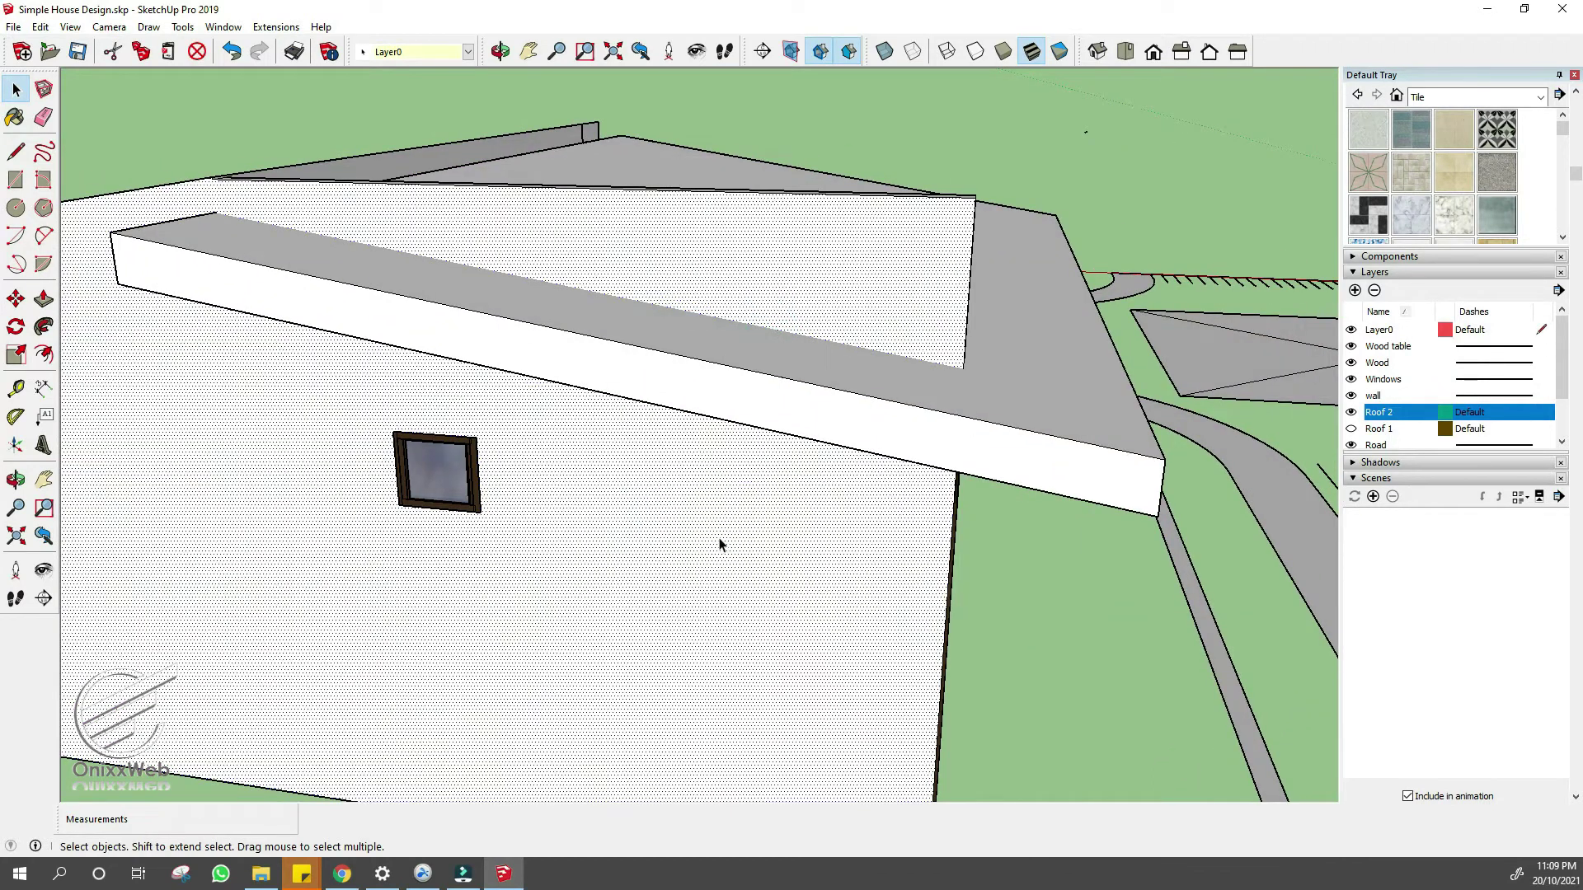
right_click(721, 541)
click(962, 293)
middle_drag(707, 289, 421, 392)
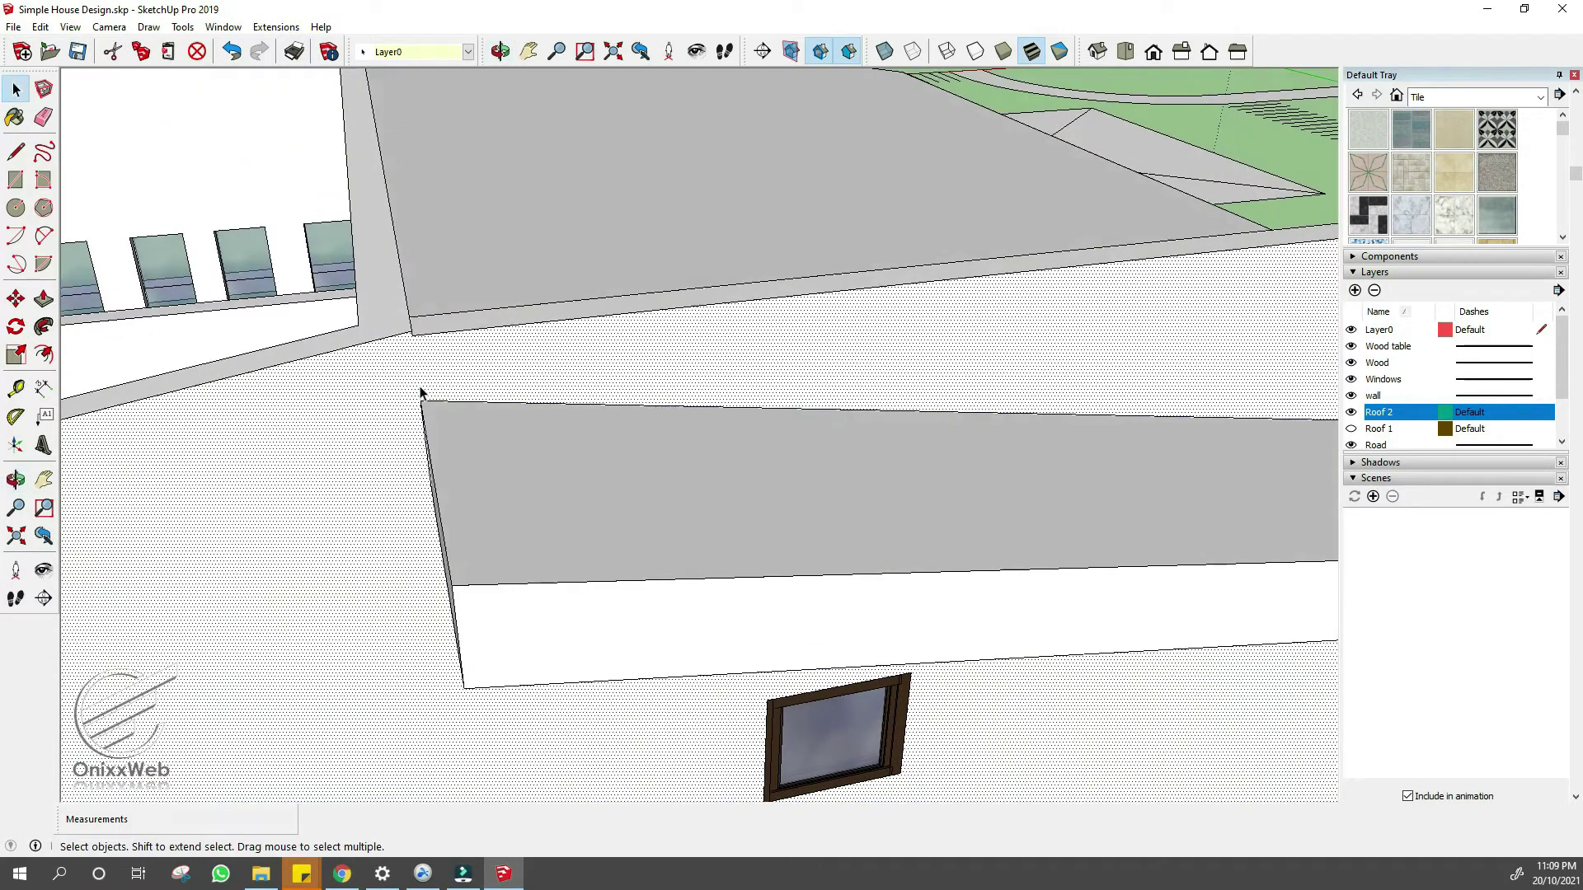
- Push the rear wall piece above the lower roof slab through the 0.15 m wall thickness
middle_drag(460, 666, 610, 527)
key(space)
click(610, 510)
key(e)
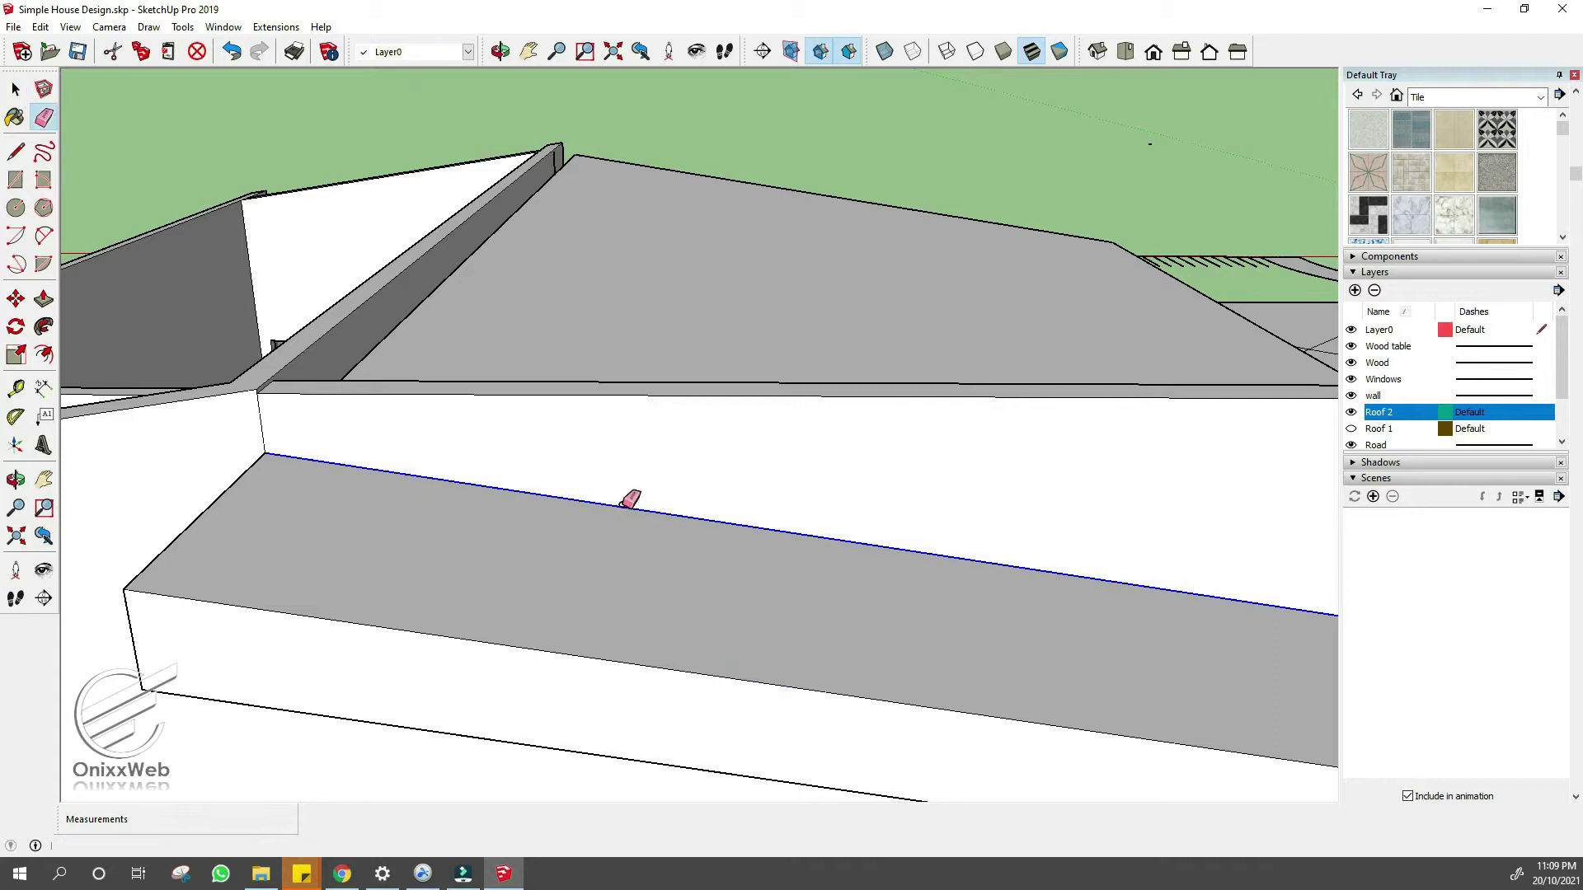
click(627, 503)
key(p)
click(633, 488)
click(725, 347)
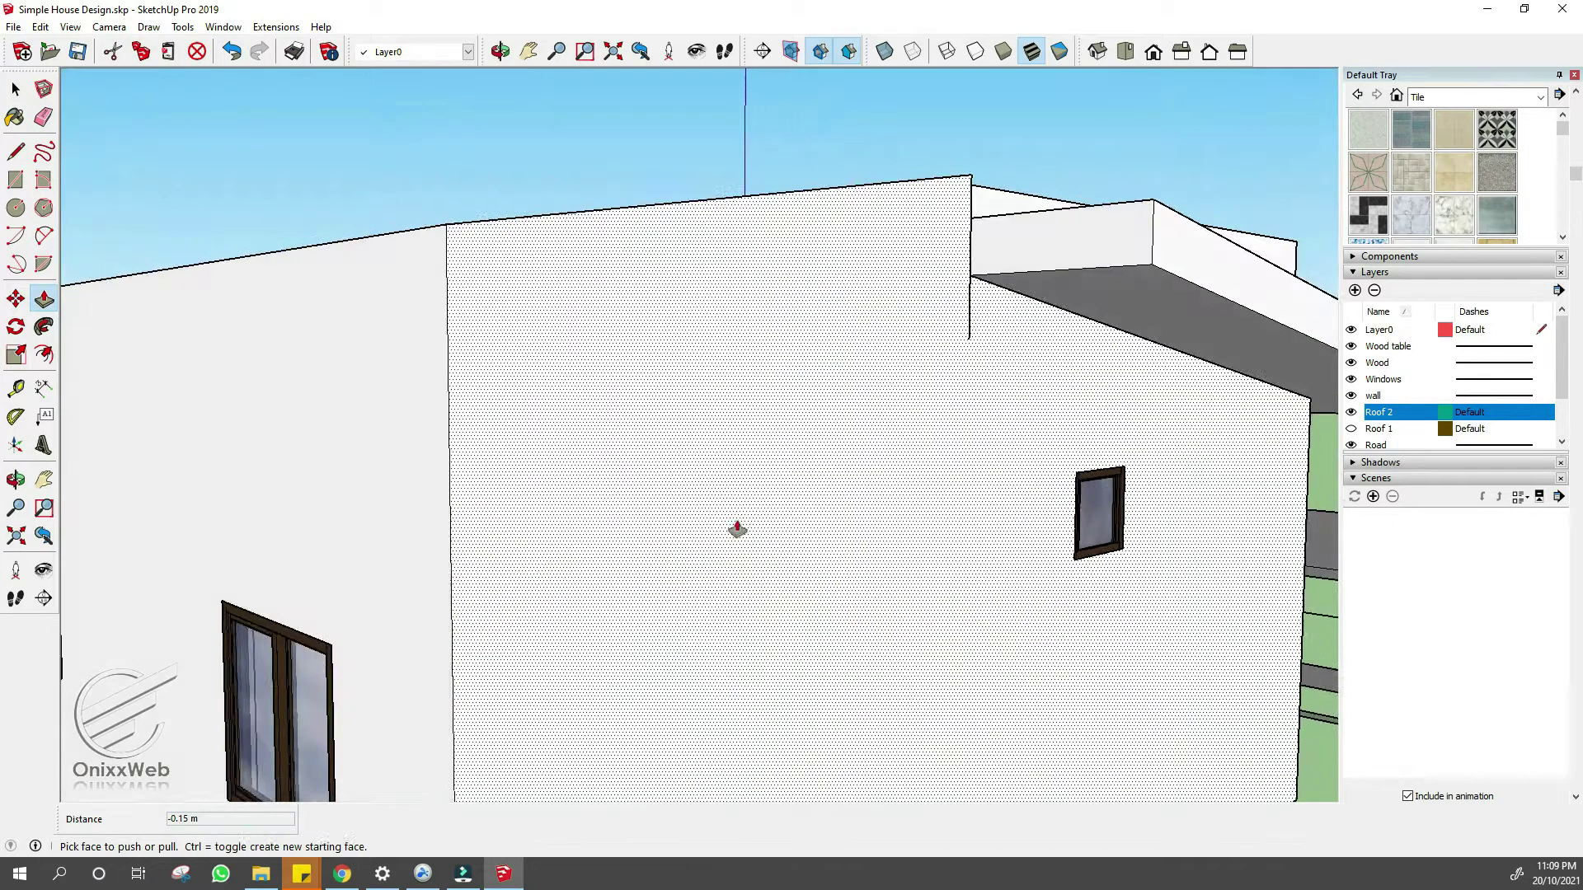
- Erase the leftover edges on the wall ends beside the lower roof and show the Roof 1 layer again
key(e)
mouse_move(737, 528)
middle_down()
mouse_move(912, 409)
mouse_move(565, 523)
middle_up()
scroll(659, 539, up, 3)
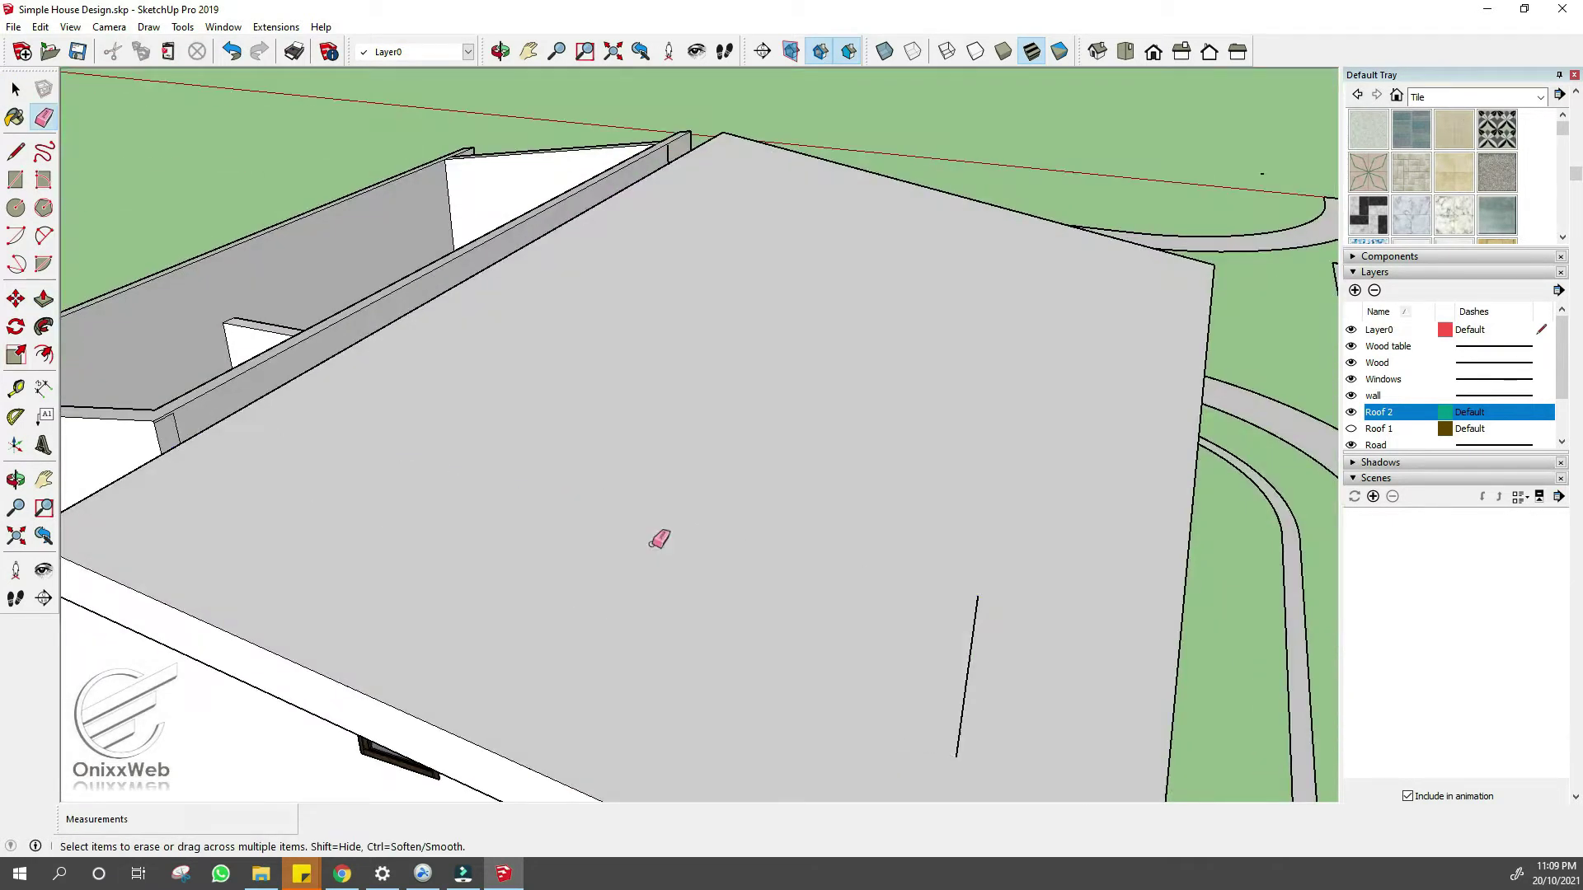
click(175, 419)
mouse_move(333, 380)
middle_down()
mouse_move(171, 434)
mouse_move(202, 470)
middle_up()
scroll(833, 196, up, 3)
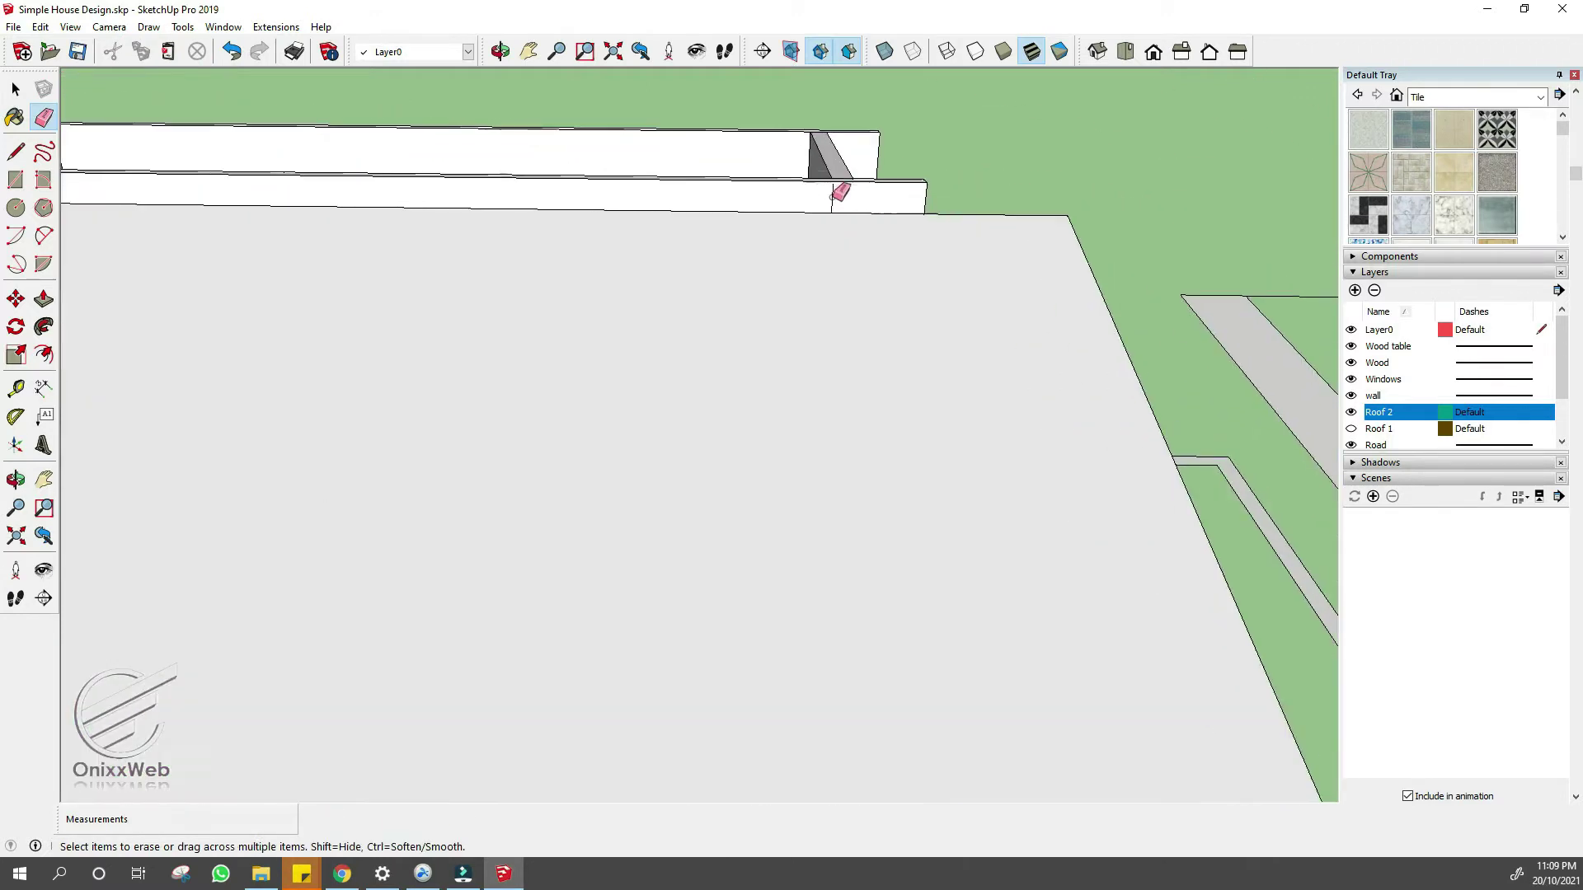
click(832, 196)
scroll(837, 276, down, 3)
mouse_move(833, 461)
middle_down()
mouse_move(309, 421)
mouse_move(511, 346)
mouse_move(824, 313)
middle_up()
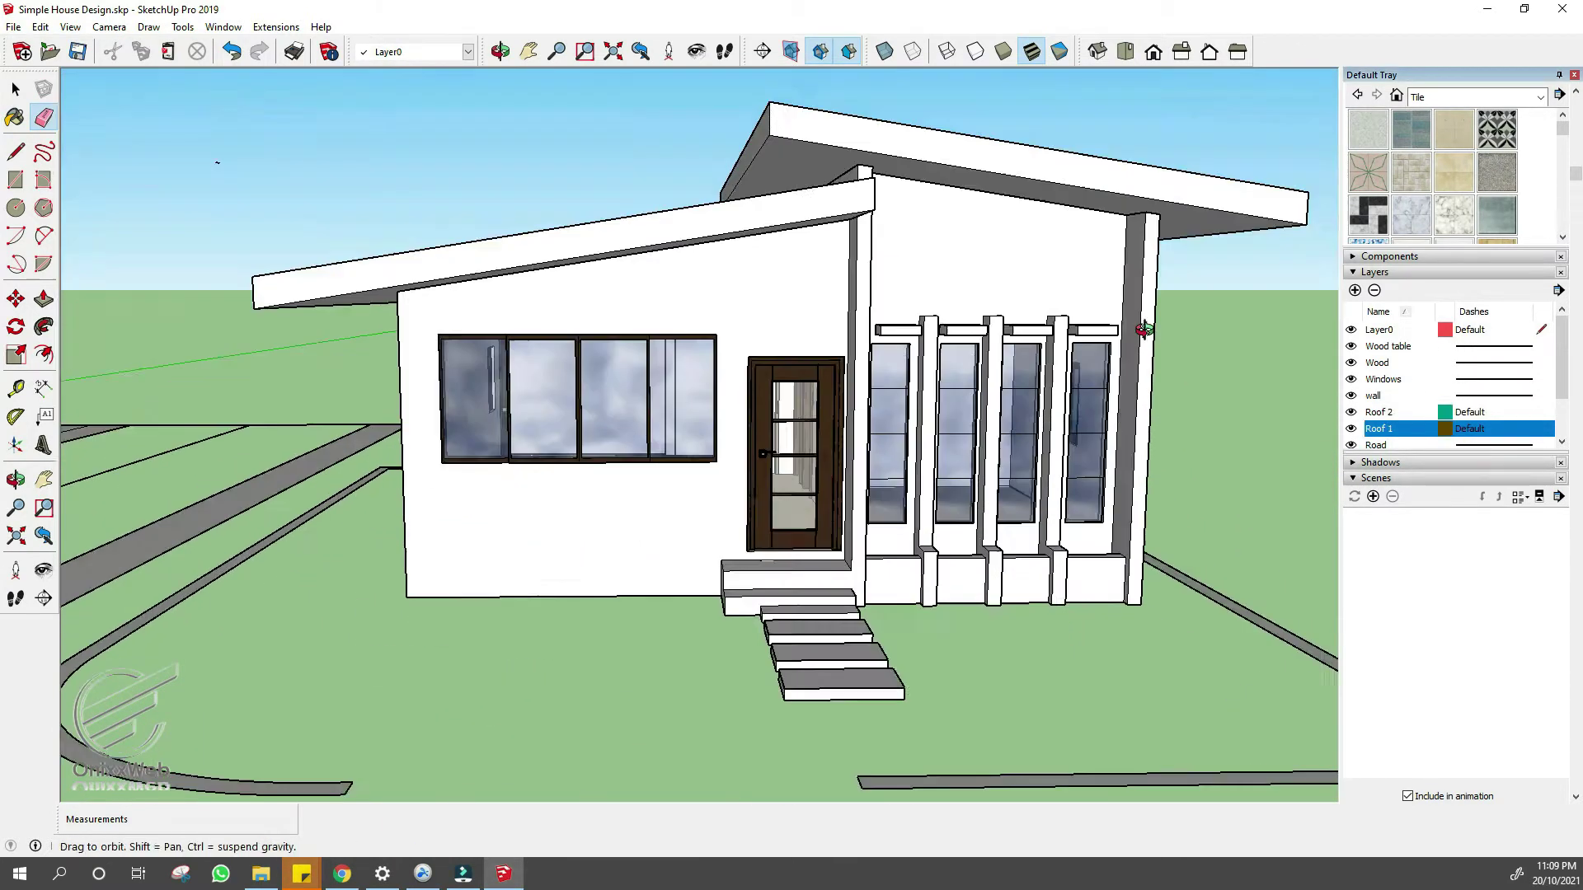
- Move the crossbar nearest the door up above the columns' tops
key(space)
scroll(1014, 258, up, 3)
scroll(561, 381, up, 4)
click(566, 372)
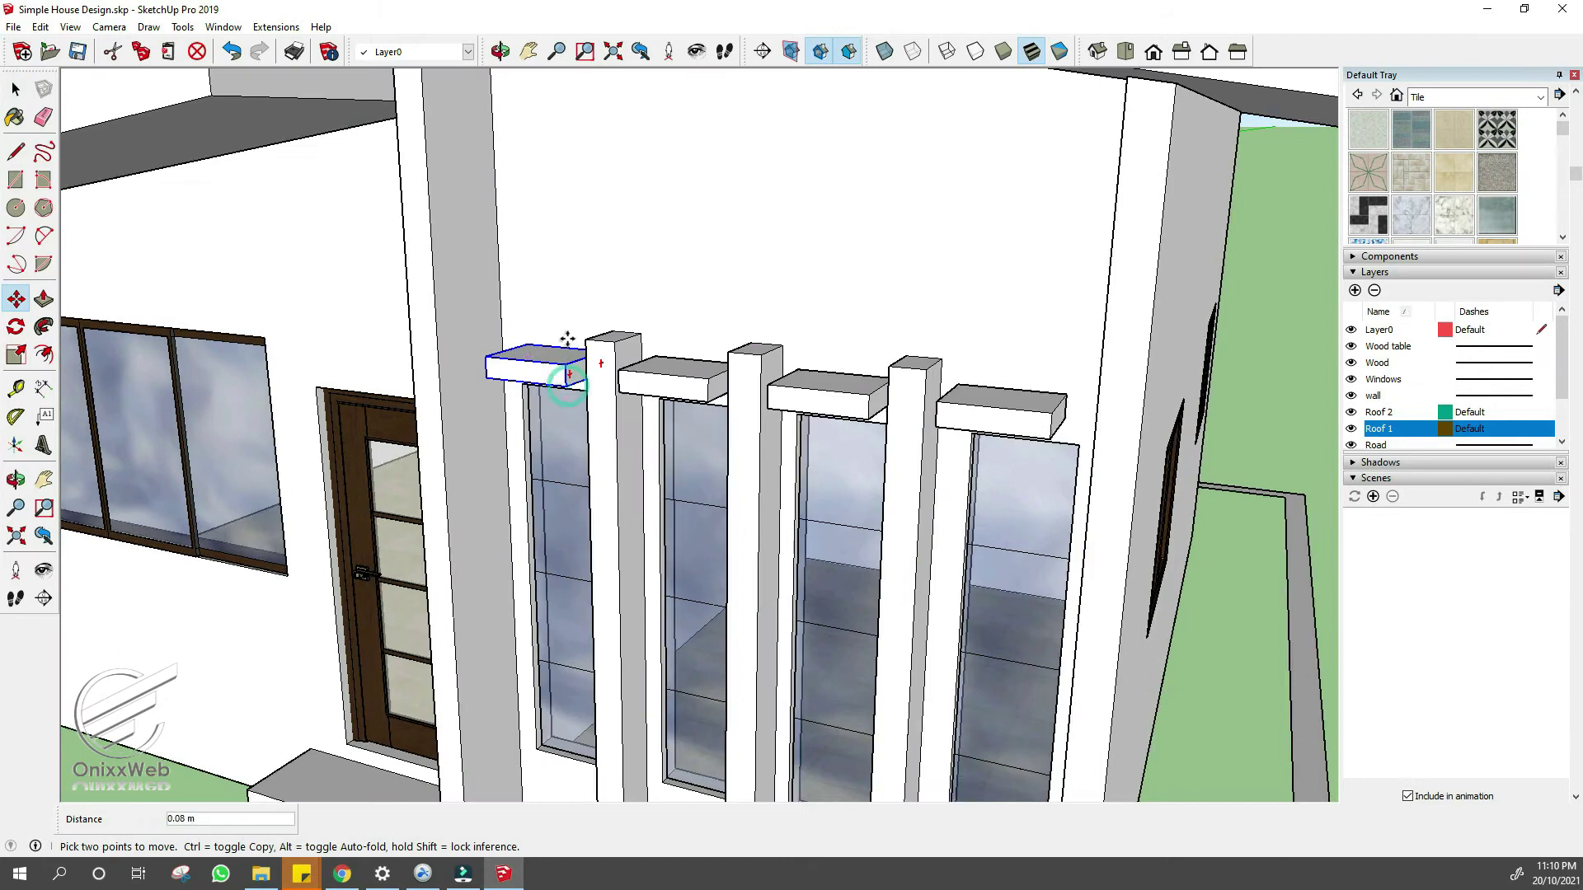
click(577, 311)
- Extend the raised crossbar in both directions across the whole columned section and pull out its front face
key(space)
double_click(582, 309)
click(1113, 307)
middle_drag(1113, 308, 948, 307)
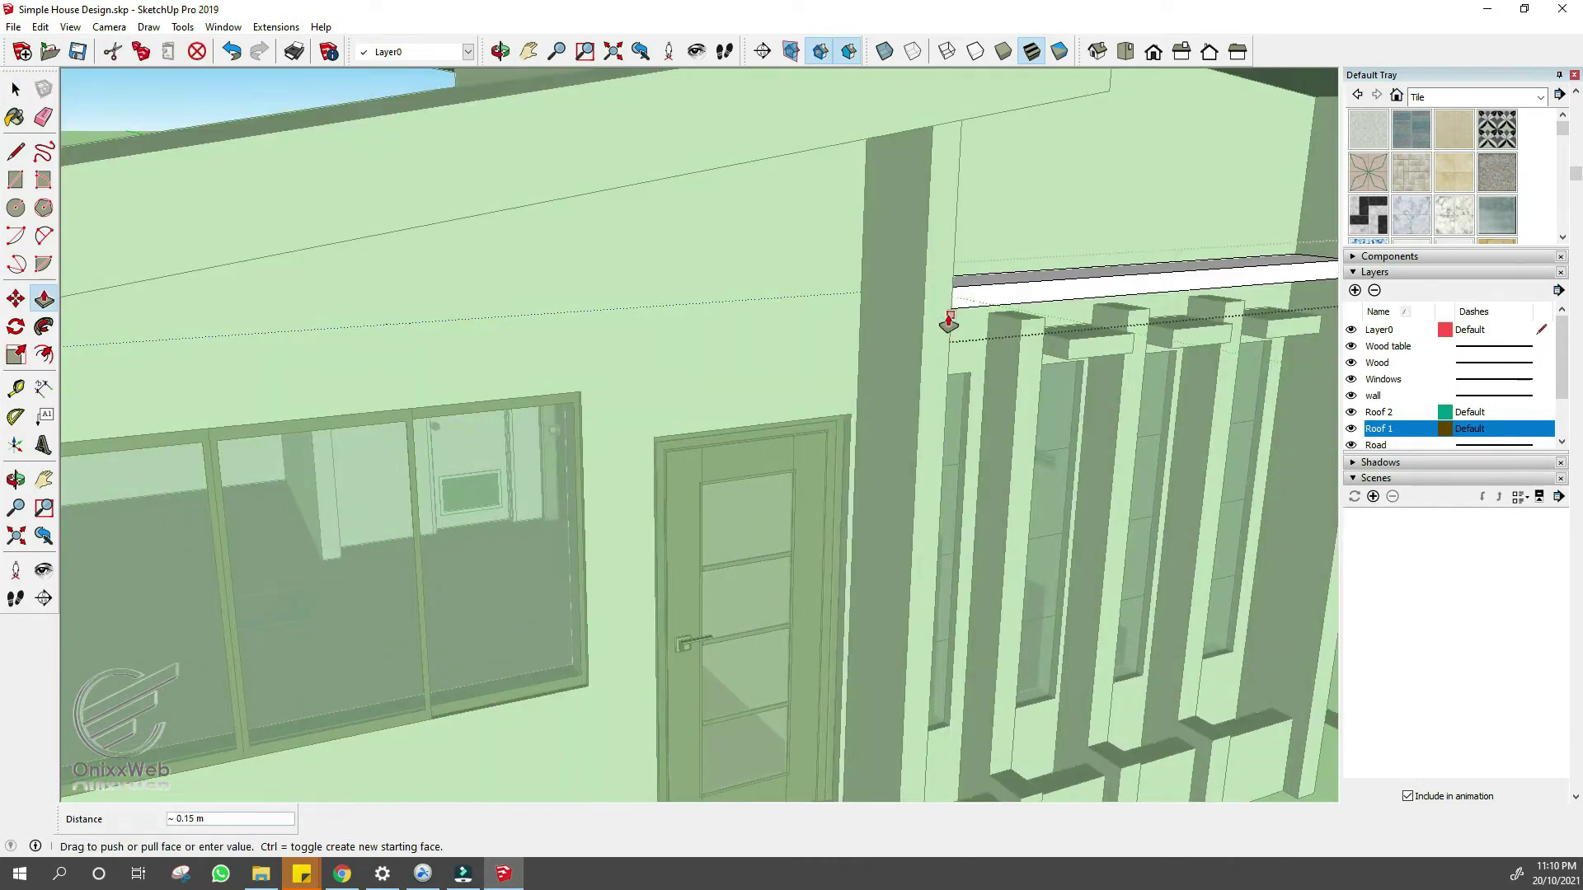
key(space)
scroll(952, 319, down, 2)
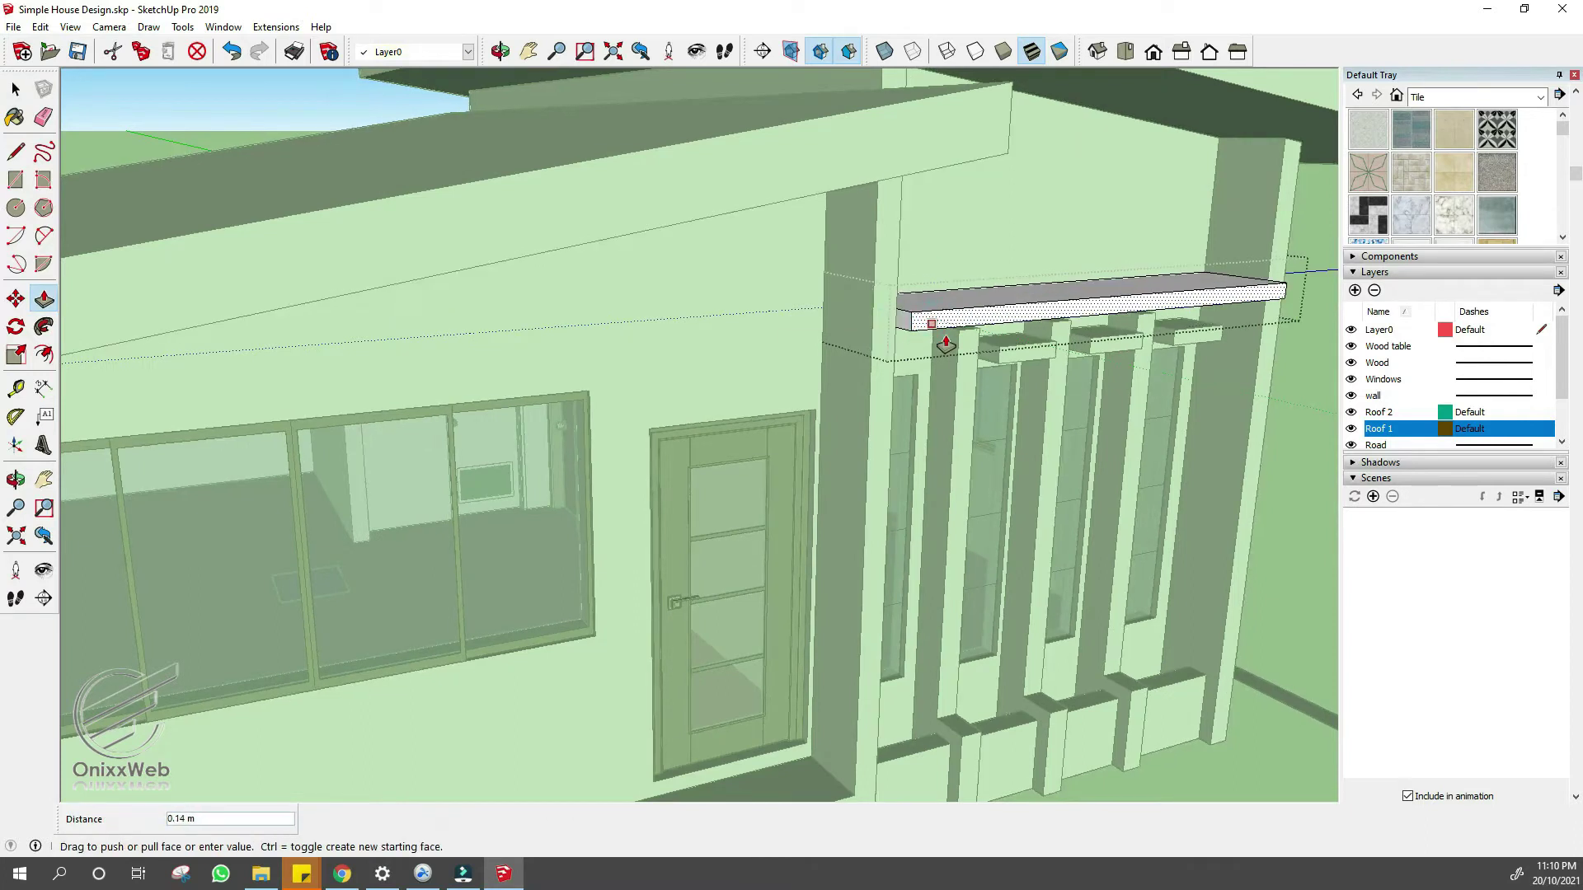
key(space)
- Delete the remaining short crossbars between the columns
middle_drag(953, 314, 544, 330)
scroll(544, 330, down, 1)
click(570, 286)
click(566, 283)
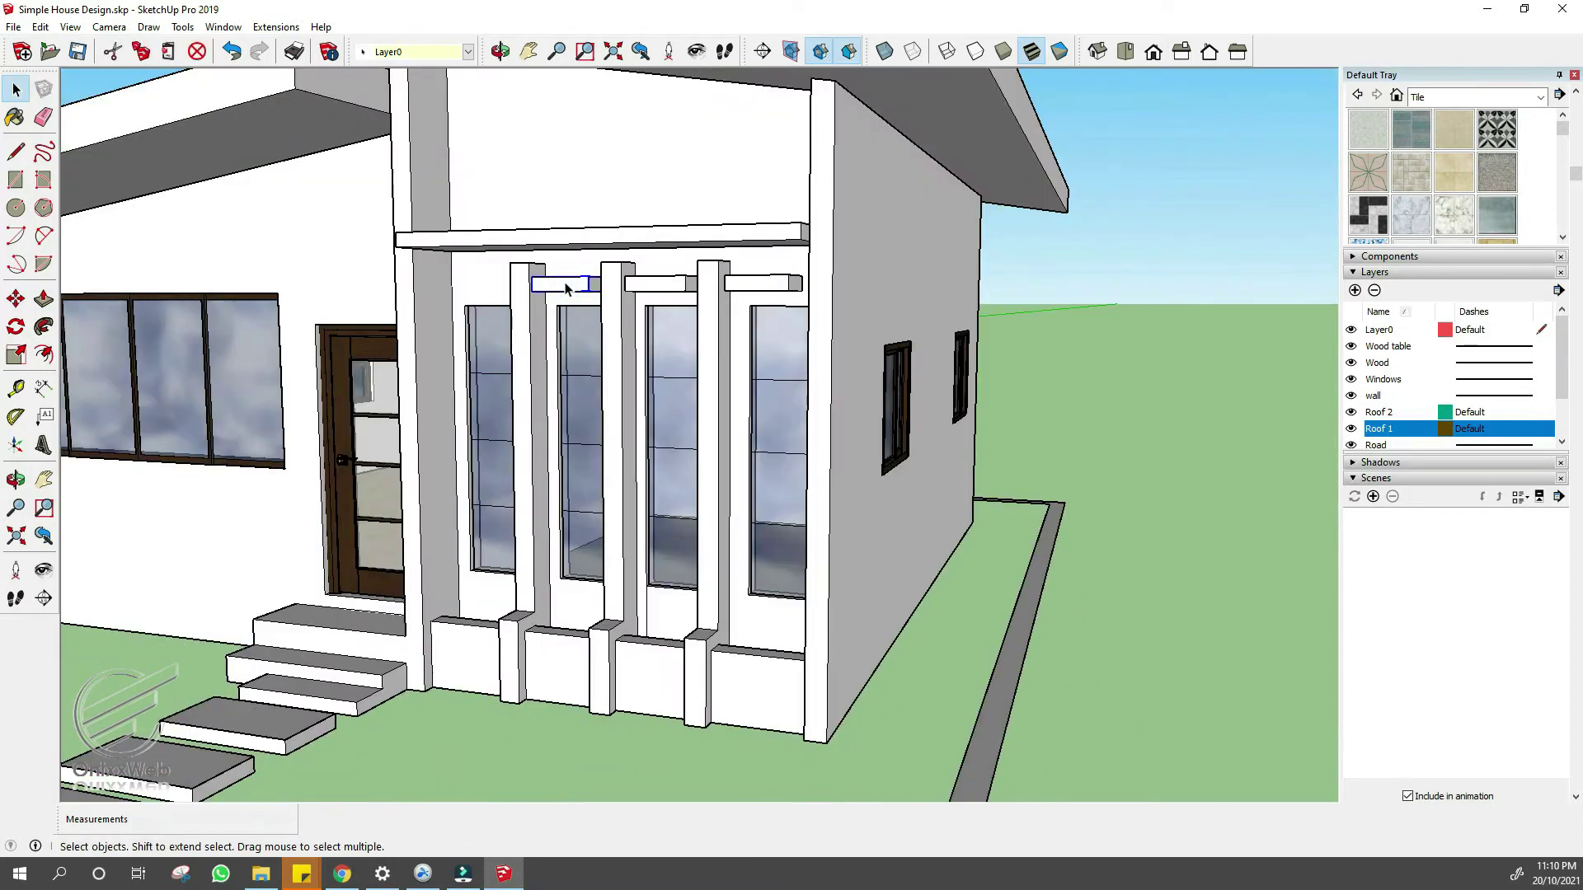
key(Delete)
- Move the long canopy slab down so it rests on the columns' tops
scroll(760, 284, up, 3)
mouse_move(717, 261)
middle_down()
mouse_move(798, 280)
mouse_move(717, 321)
mouse_move(505, 230)
middle_up()
key(p)
key(space)
click(549, 210)
click(520, 173)
click(520, 219)
scroll(483, 252, up, 2)
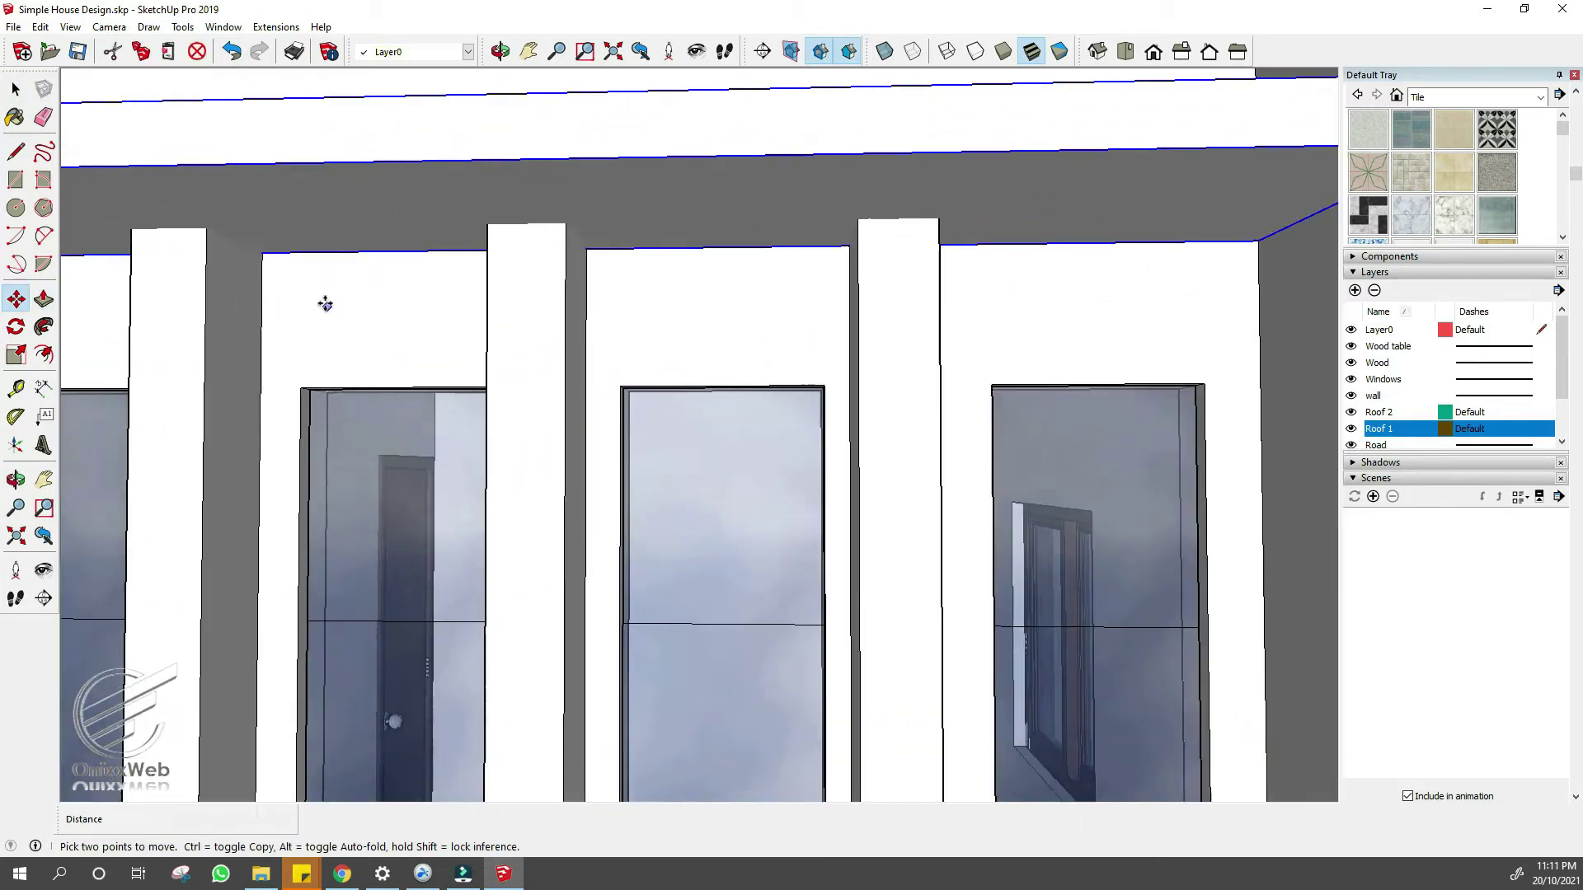
key(space)
- Place guide lines 1 m above the base of the house's walls
scroll(593, 300, down, 4)
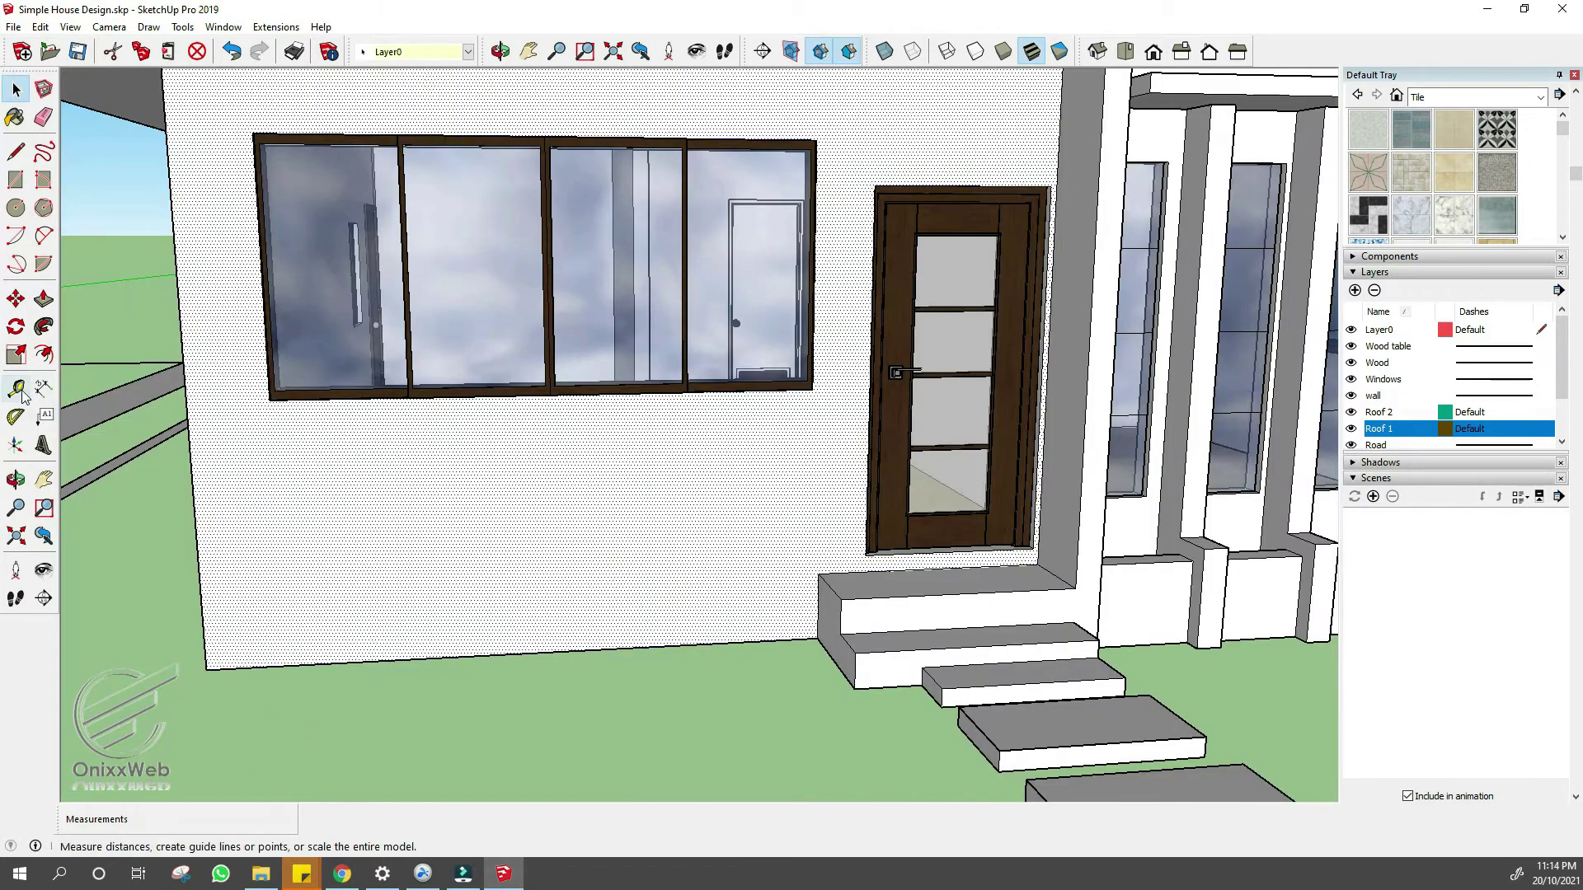
click(22, 395)
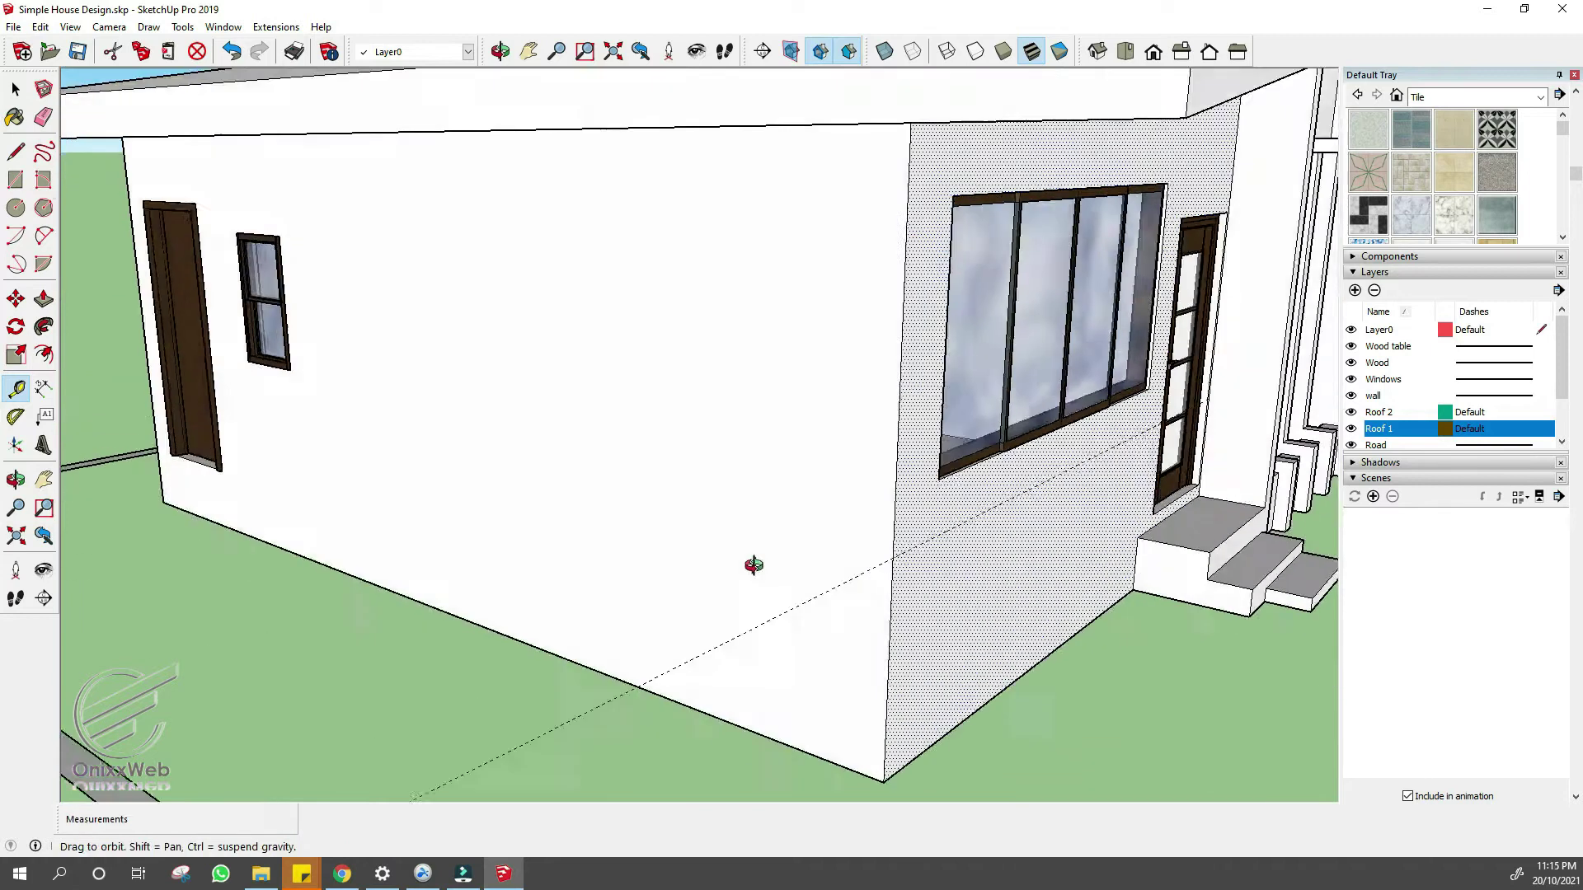
middle_drag(749, 566, 654, 631)
middle_drag(664, 551, 1046, 600)
key(space)
key(t)
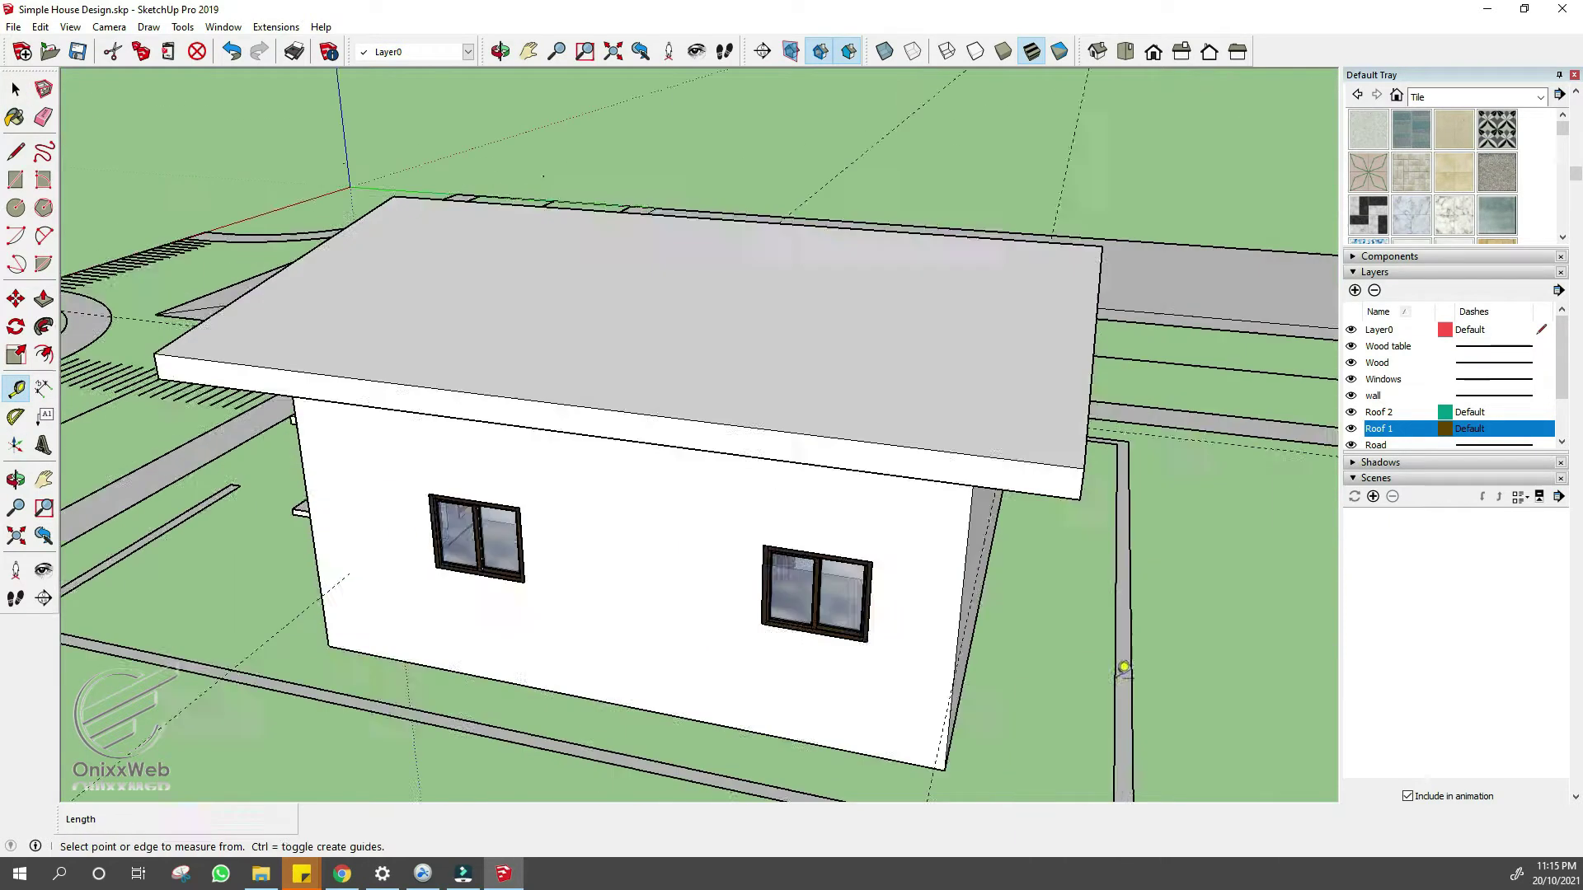
click(608, 702)
text(1)
key(Return)
- Draw a line along the guide across the front wall from its outer corner to the door
middle_drag(605, 640, 1270, 626)
key(space)
click(737, 535)
scroll(725, 530, up, 4)
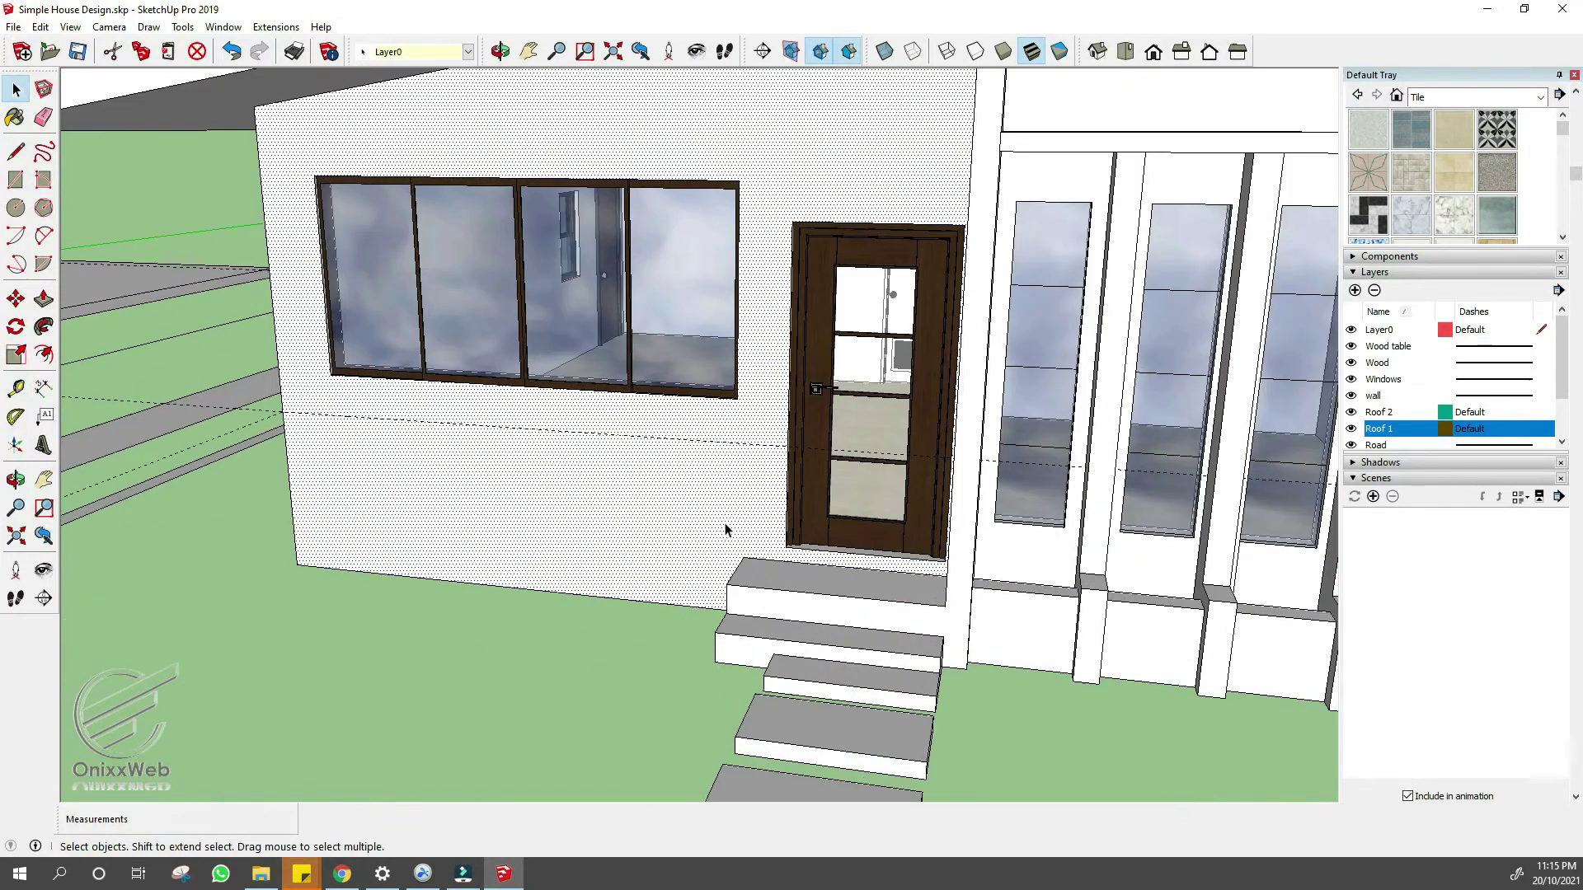
click(827, 447)
key(space)
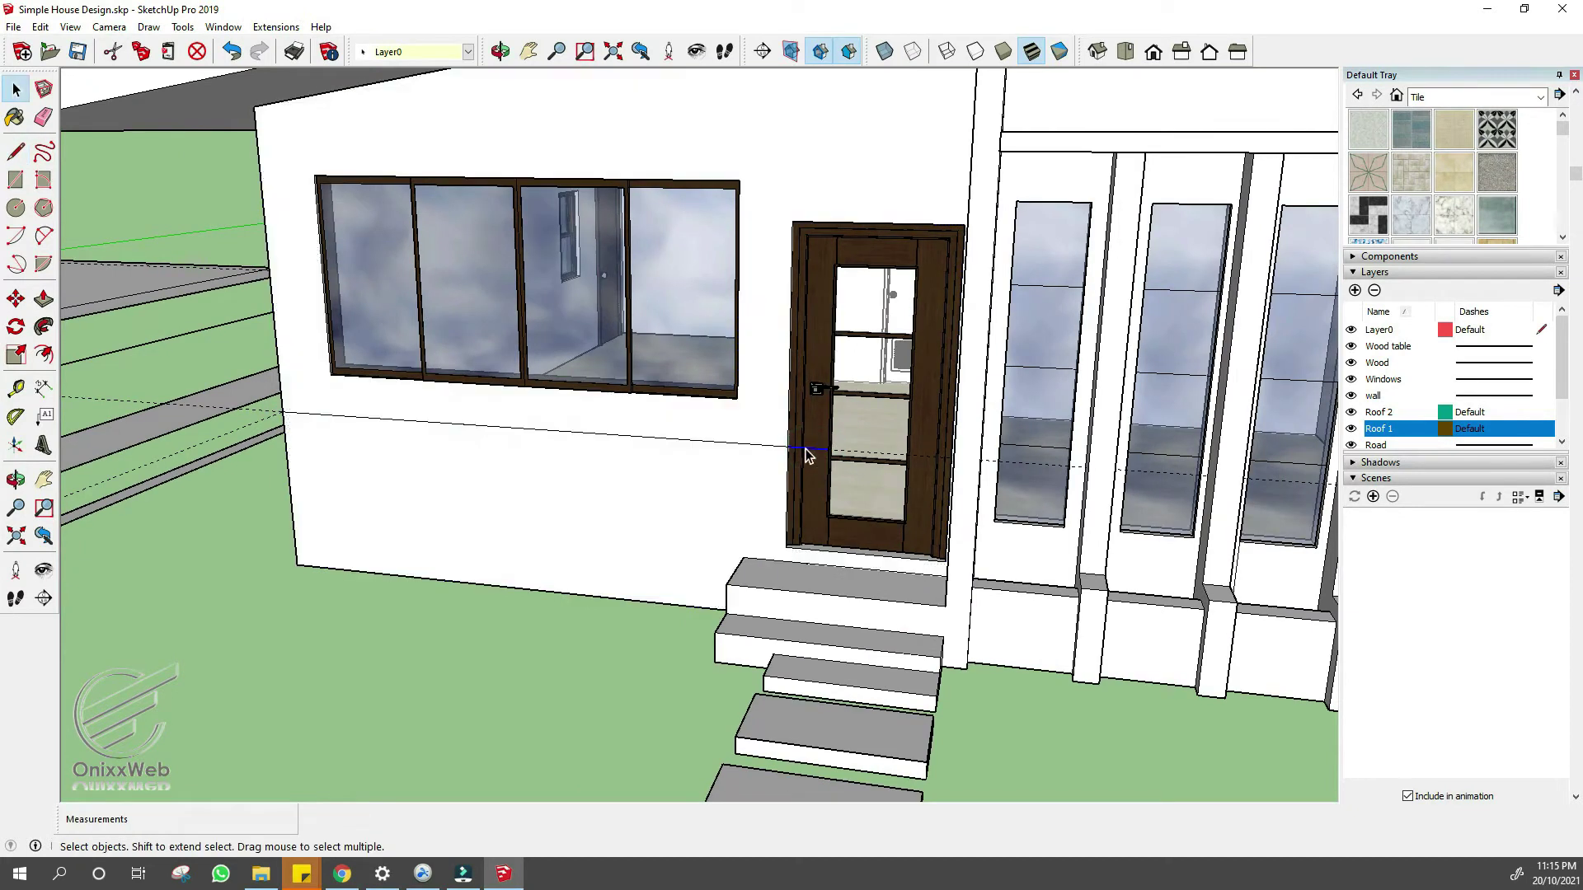
- Complete the front wall's dividing line on the far side of the door and erase the segment crossing the door
middle_drag(717, 501, 912, 549)
scroll(1175, 453, up, 8)
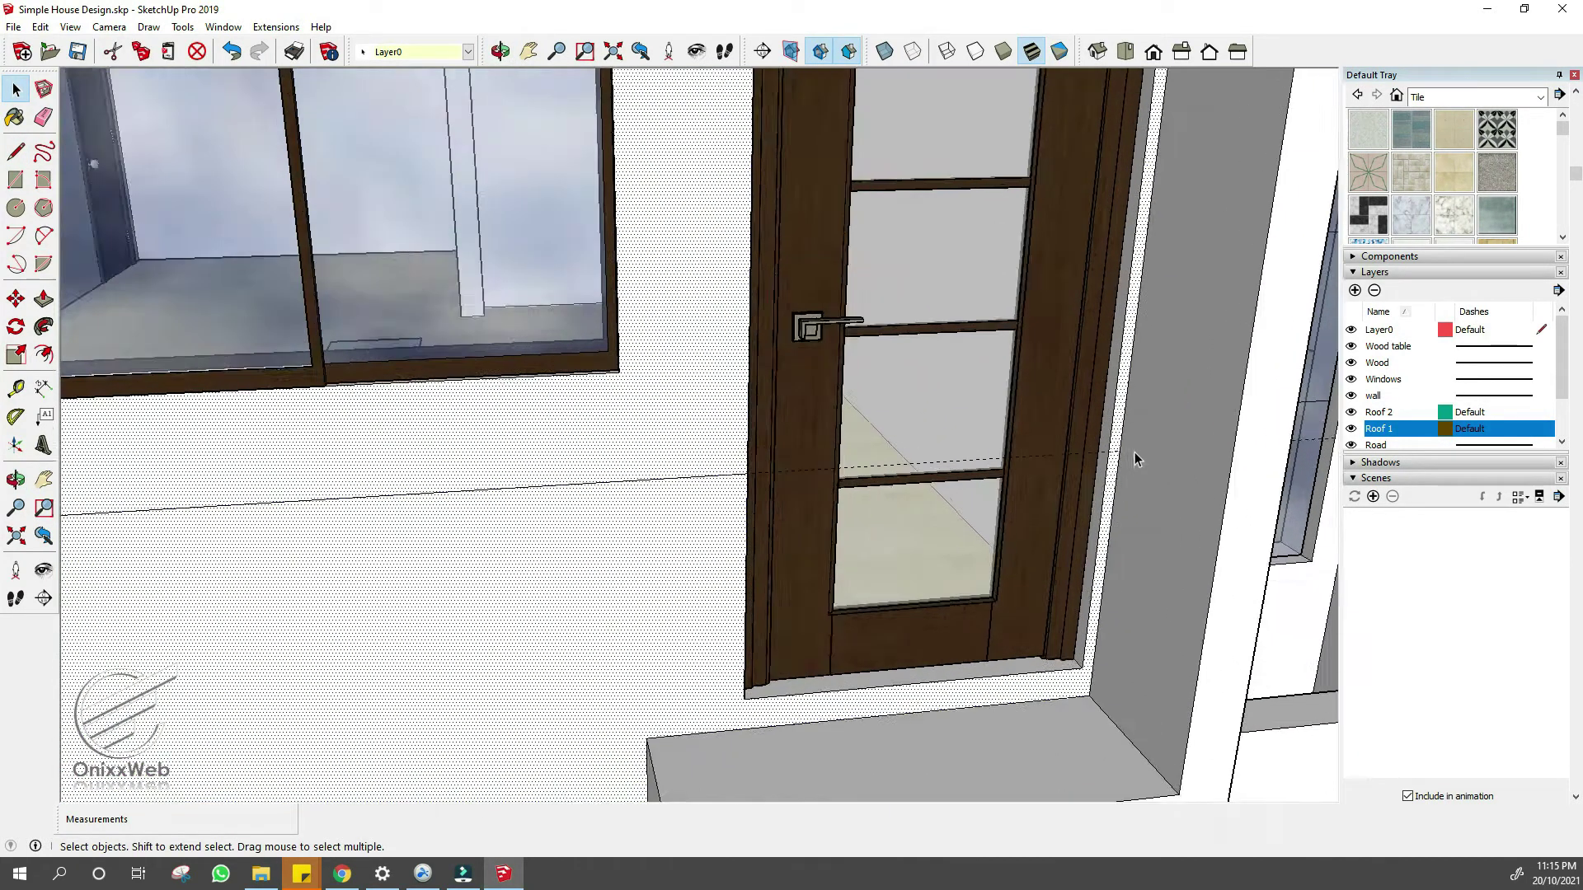
key(l)
click(985, 457)
key(e)
click(995, 457)
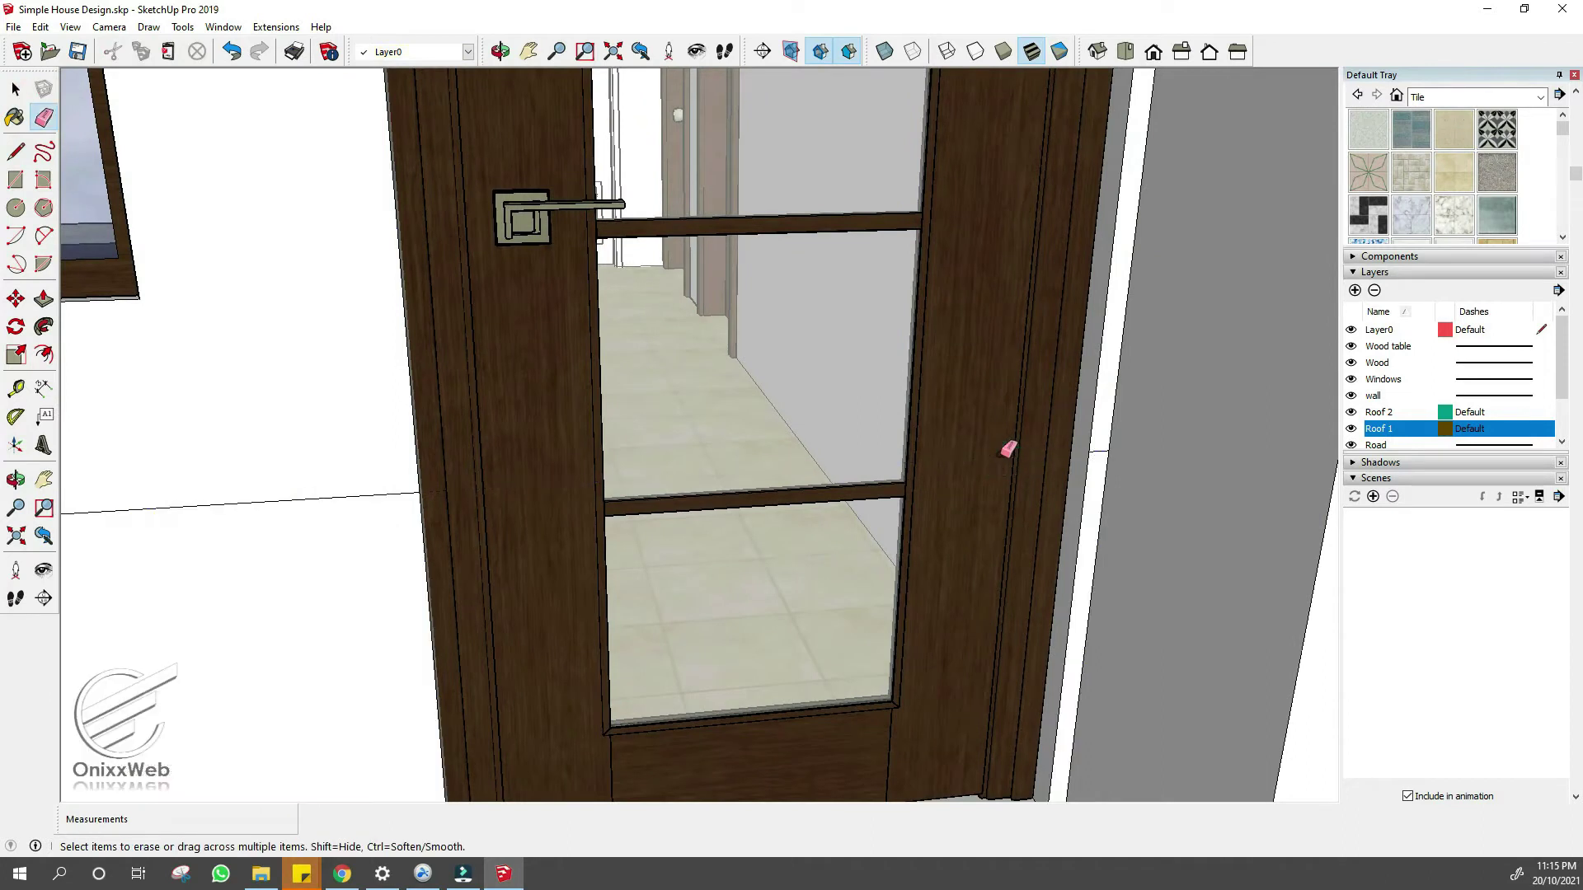
- Make a group of the front wall's lower face below the dividing line
key(space)
scroll(1080, 474, down, 6)
click(552, 625)
scroll(787, 540, down, 3)
right_click(677, 569)
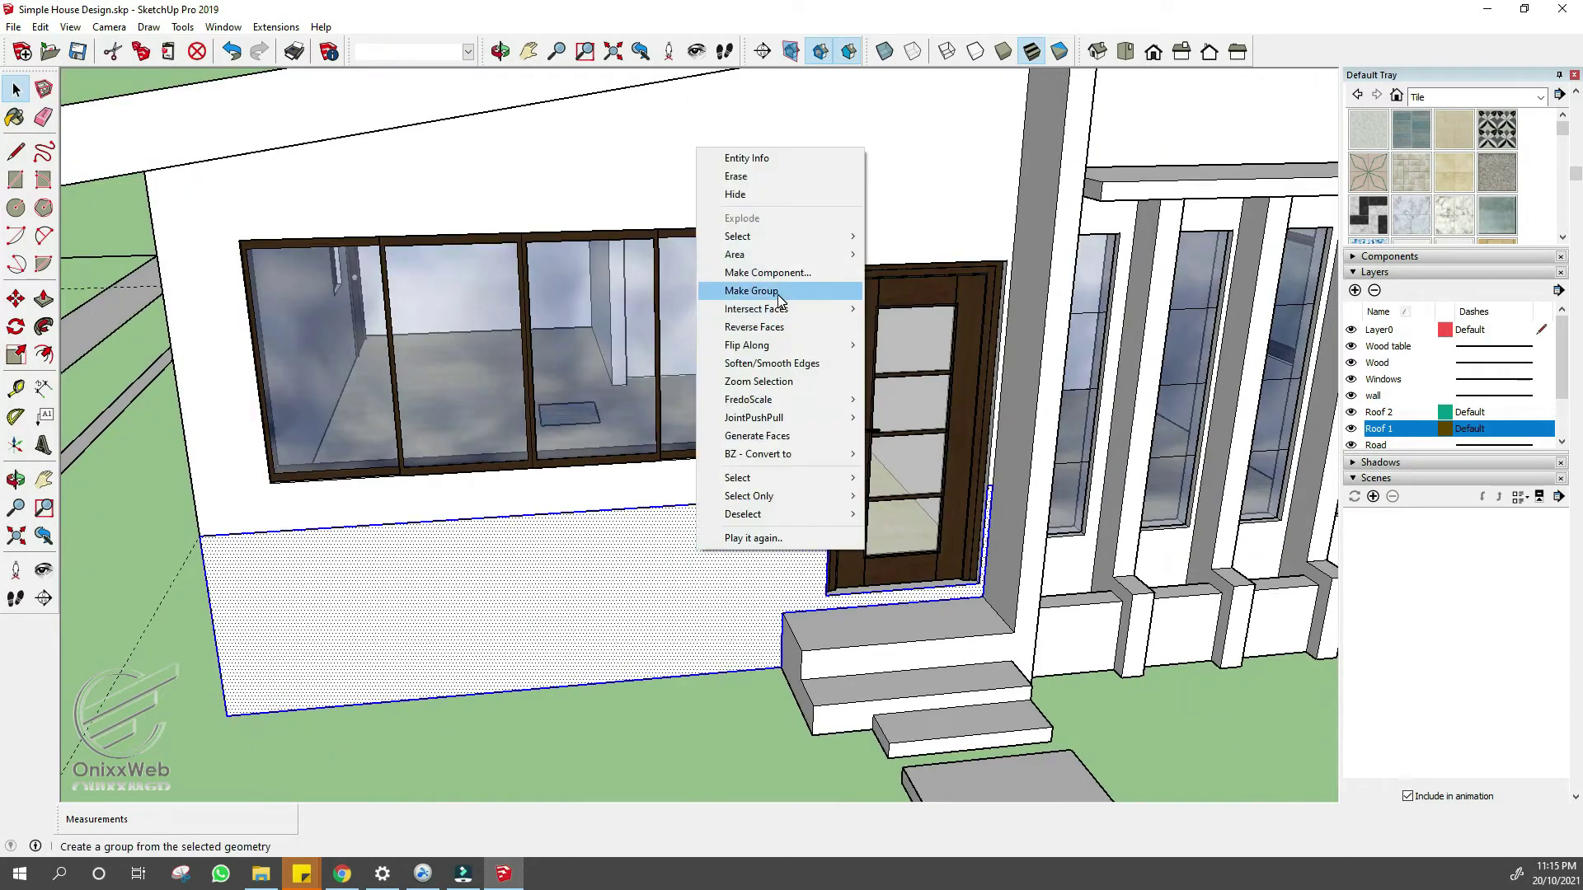
click(775, 297)
- Paint the lower front wall band with Concrete Tile and darken the material's color
scroll(1488, 181, down, 2)
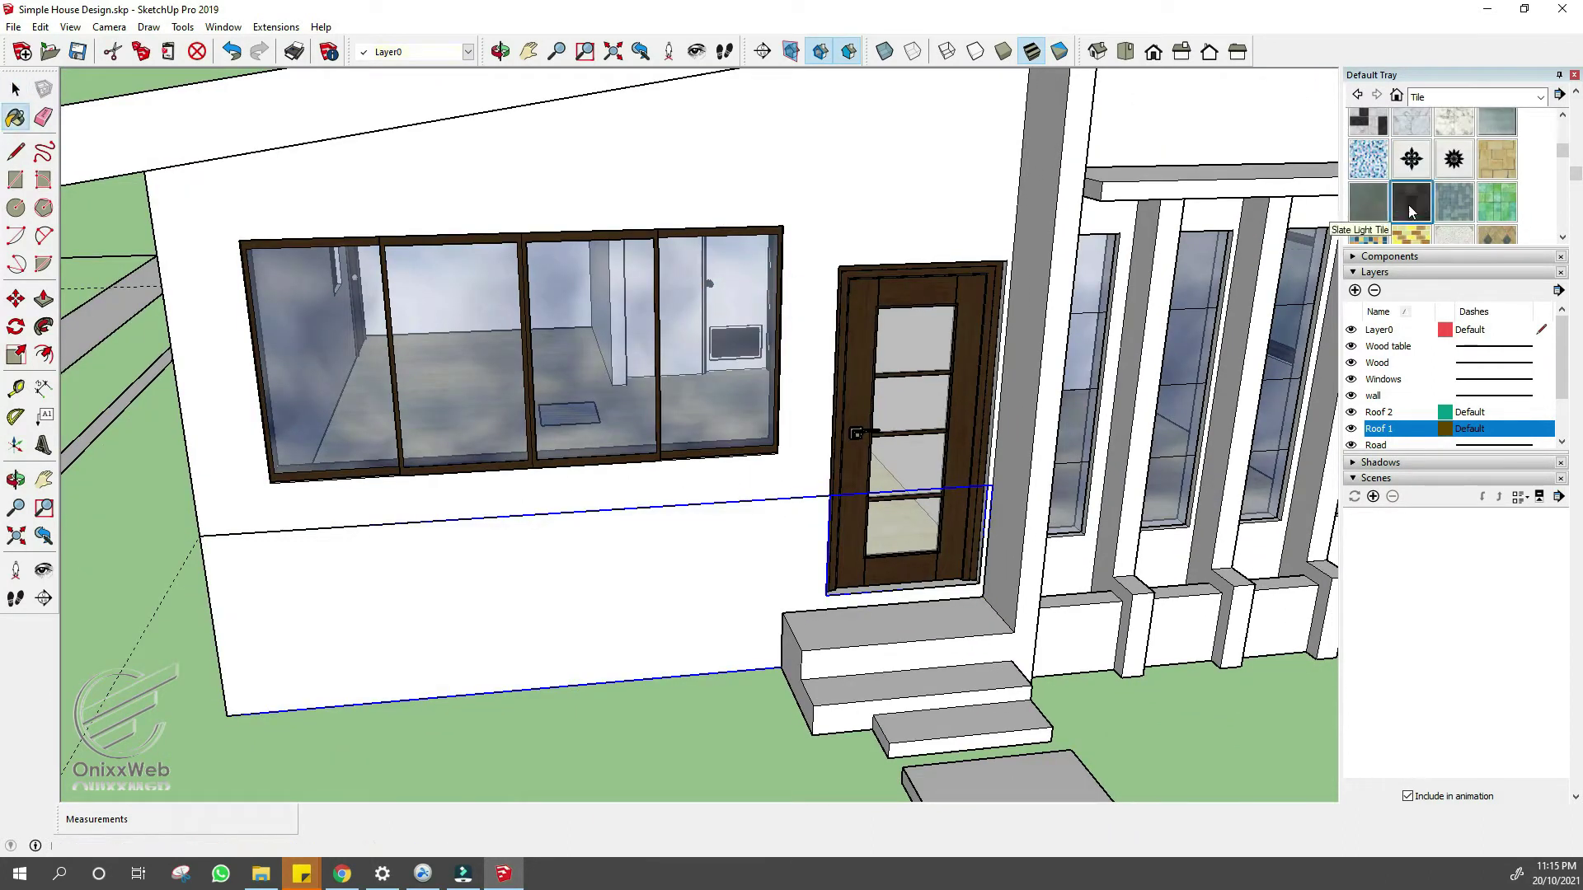
key(space)
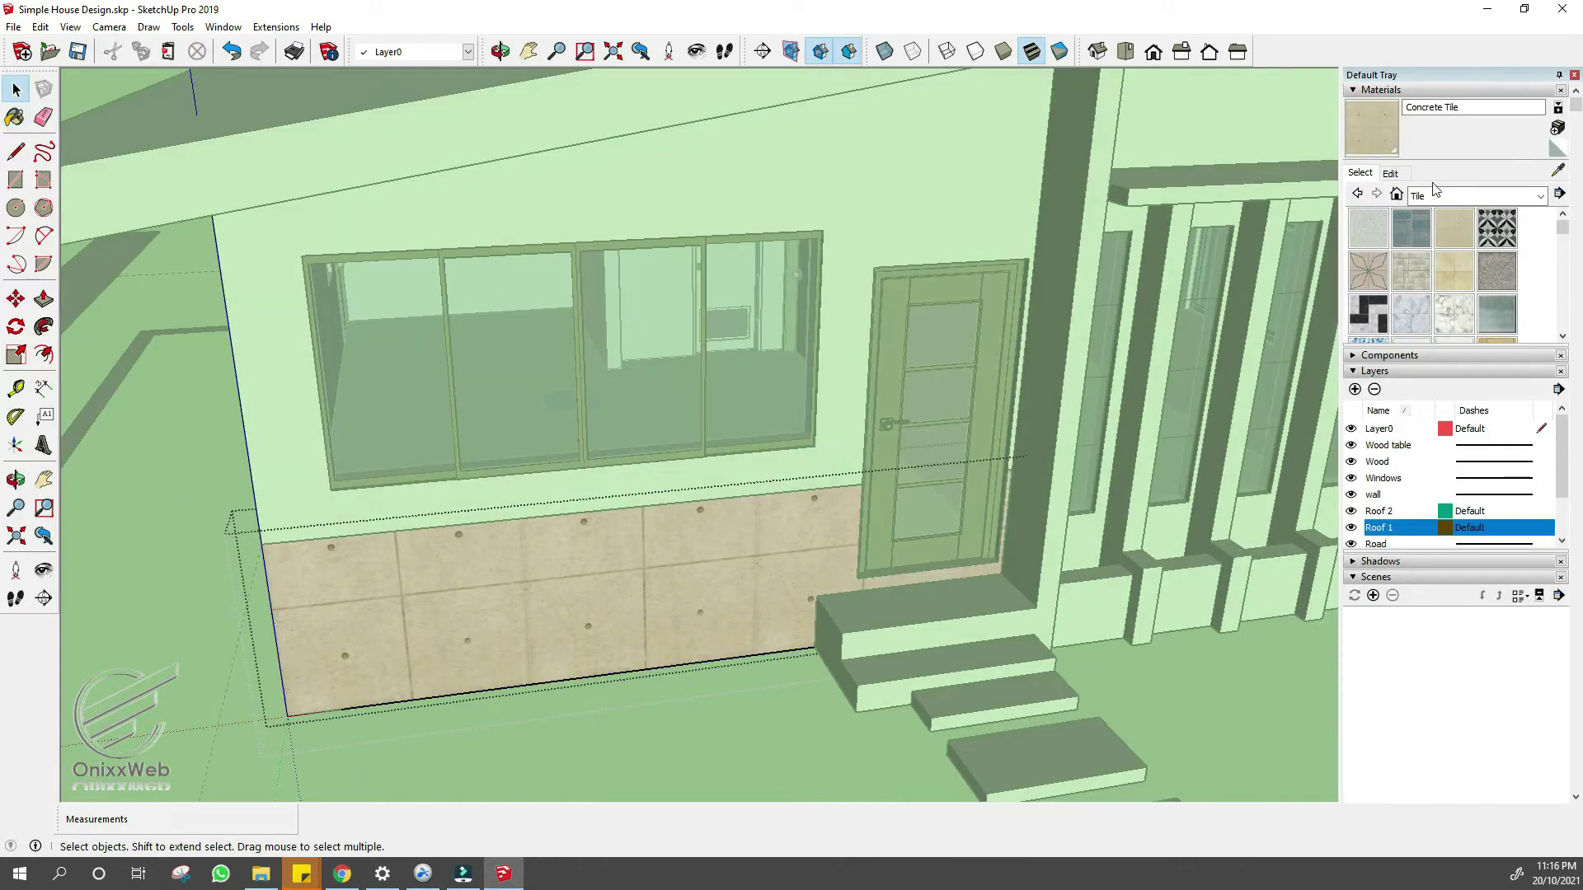
click(1390, 173)
drag(1434, 284, 1435, 271)
scroll(797, 461, down, 5)
- Divide the side wall along its guide and make a group of the lower face
mouse_move(700, 594)
middle_down()
mouse_move(1028, 636)
mouse_move(864, 534)
middle_up()
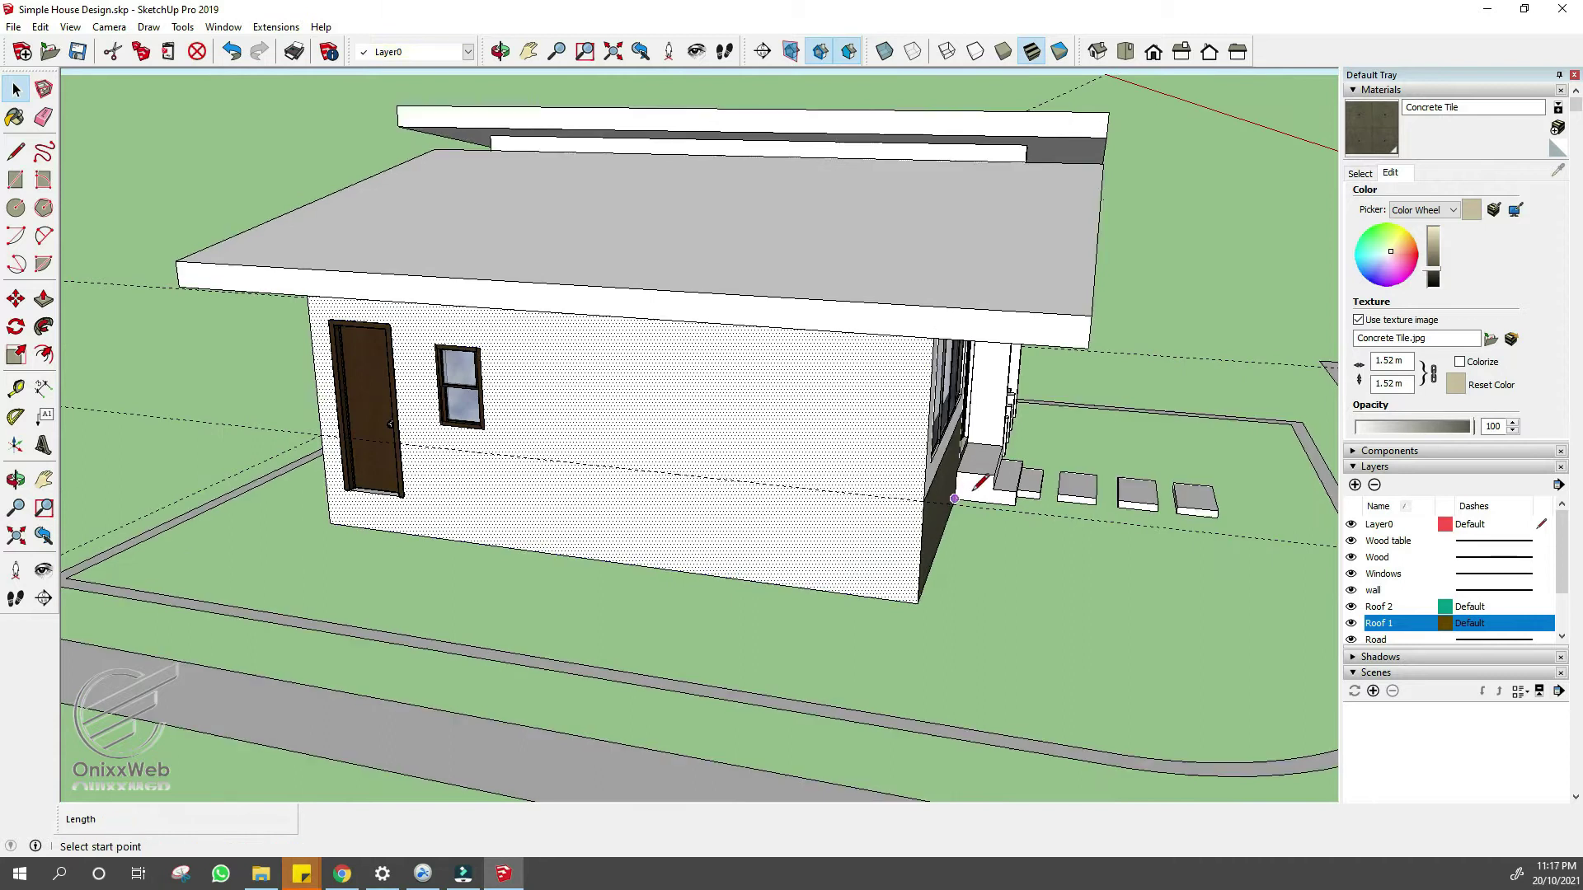
click(322, 436)
key(space)
double_click(566, 508)
right_click(566, 509)
mouse_move(660, 264)
click(762, 266)
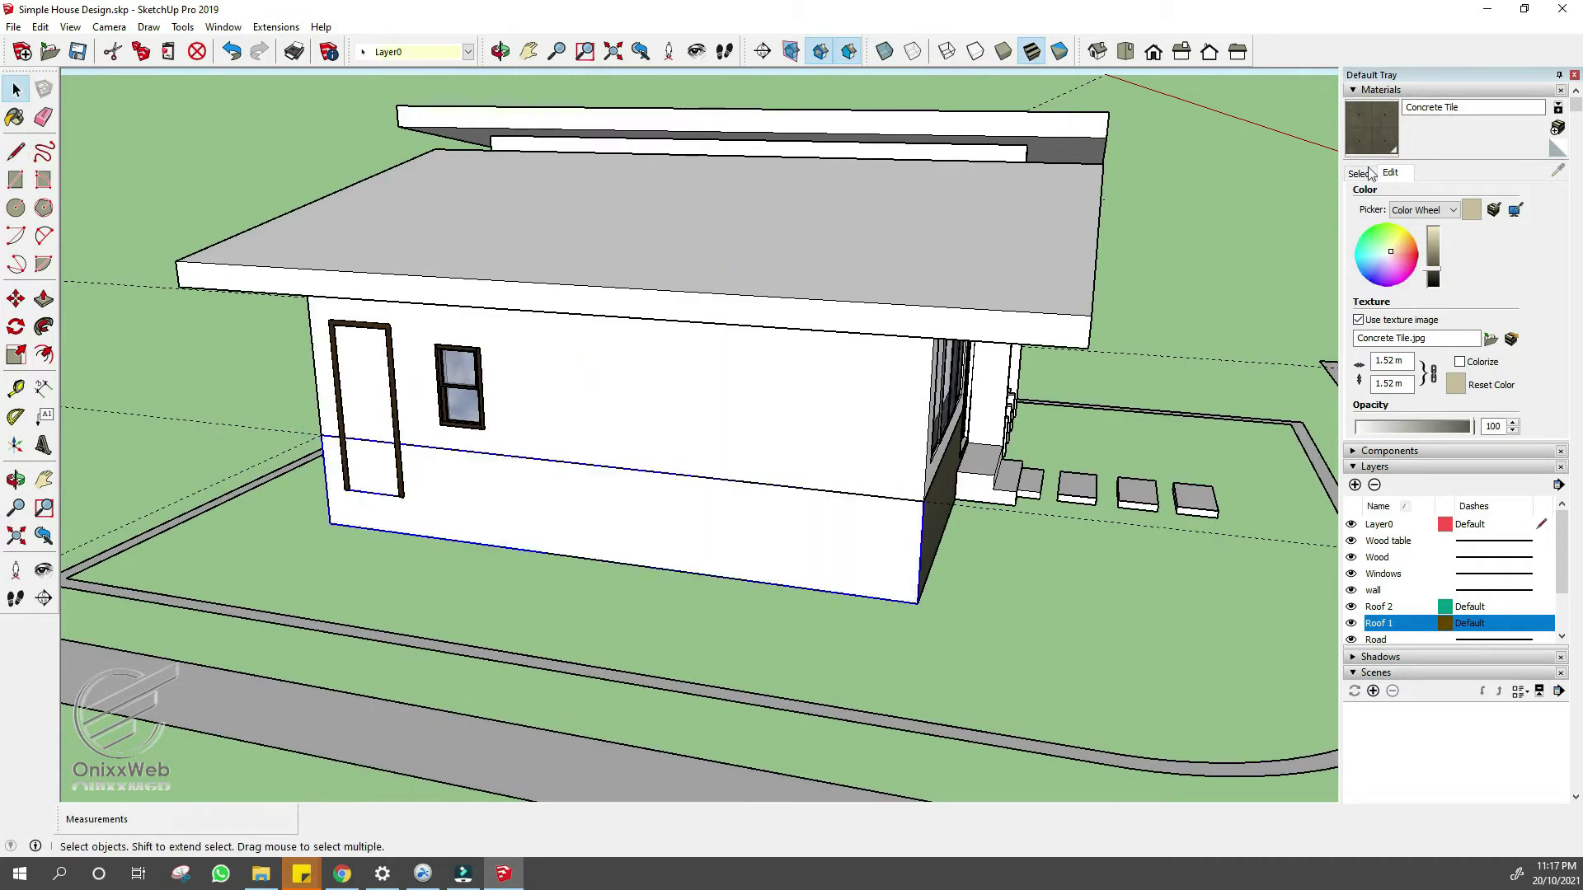
- Paint the side wall's lower band with the darkened Concrete Tile and close the group
key(space)
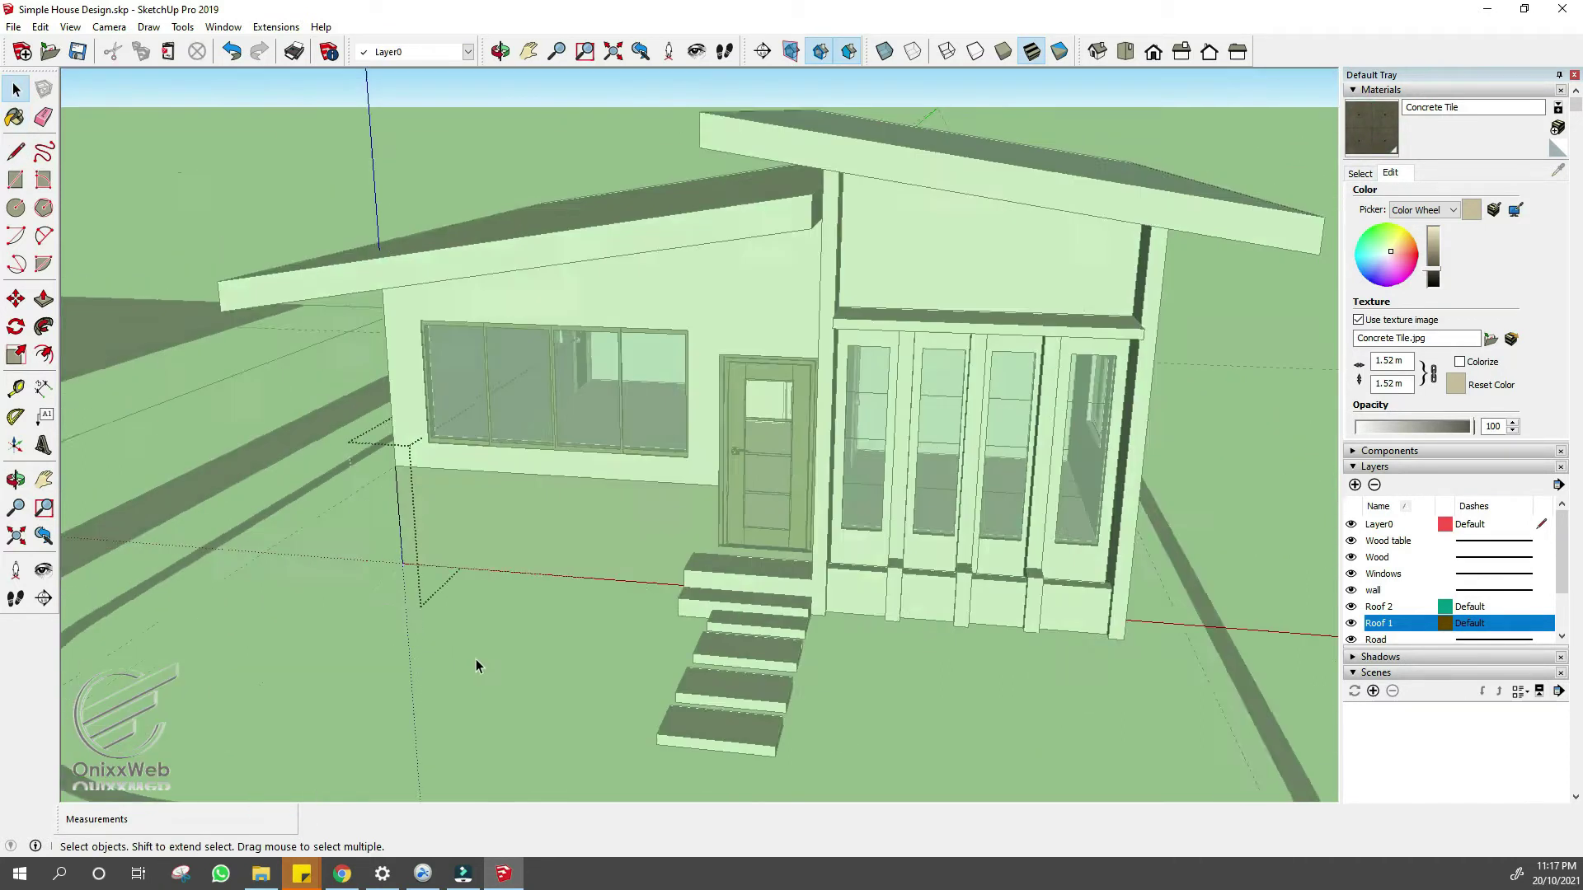
click(476, 666)
scroll(403, 671, down, 2)
scroll(874, 462, down, 4)
- Paint the wall behind the columns with a blue-grey color from the Colors-Named collection
mouse_move(865, 527)
middle_down()
mouse_move(861, 453)
mouse_move(992, 492)
middle_up()
scroll(993, 492, up, 4)
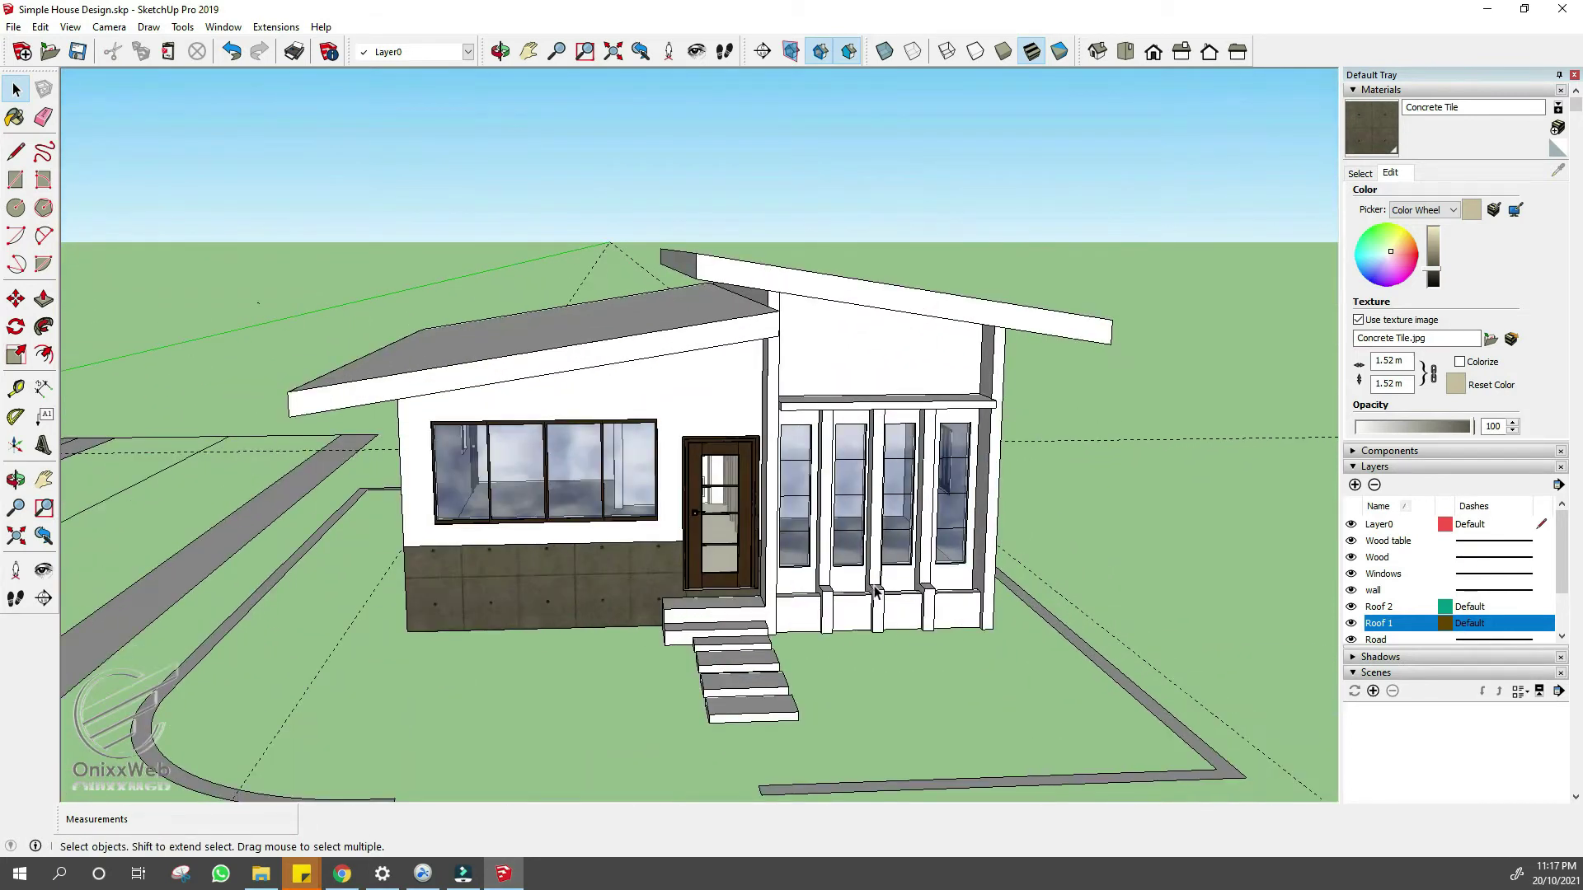
scroll(876, 592, up, 5)
click(1360, 173)
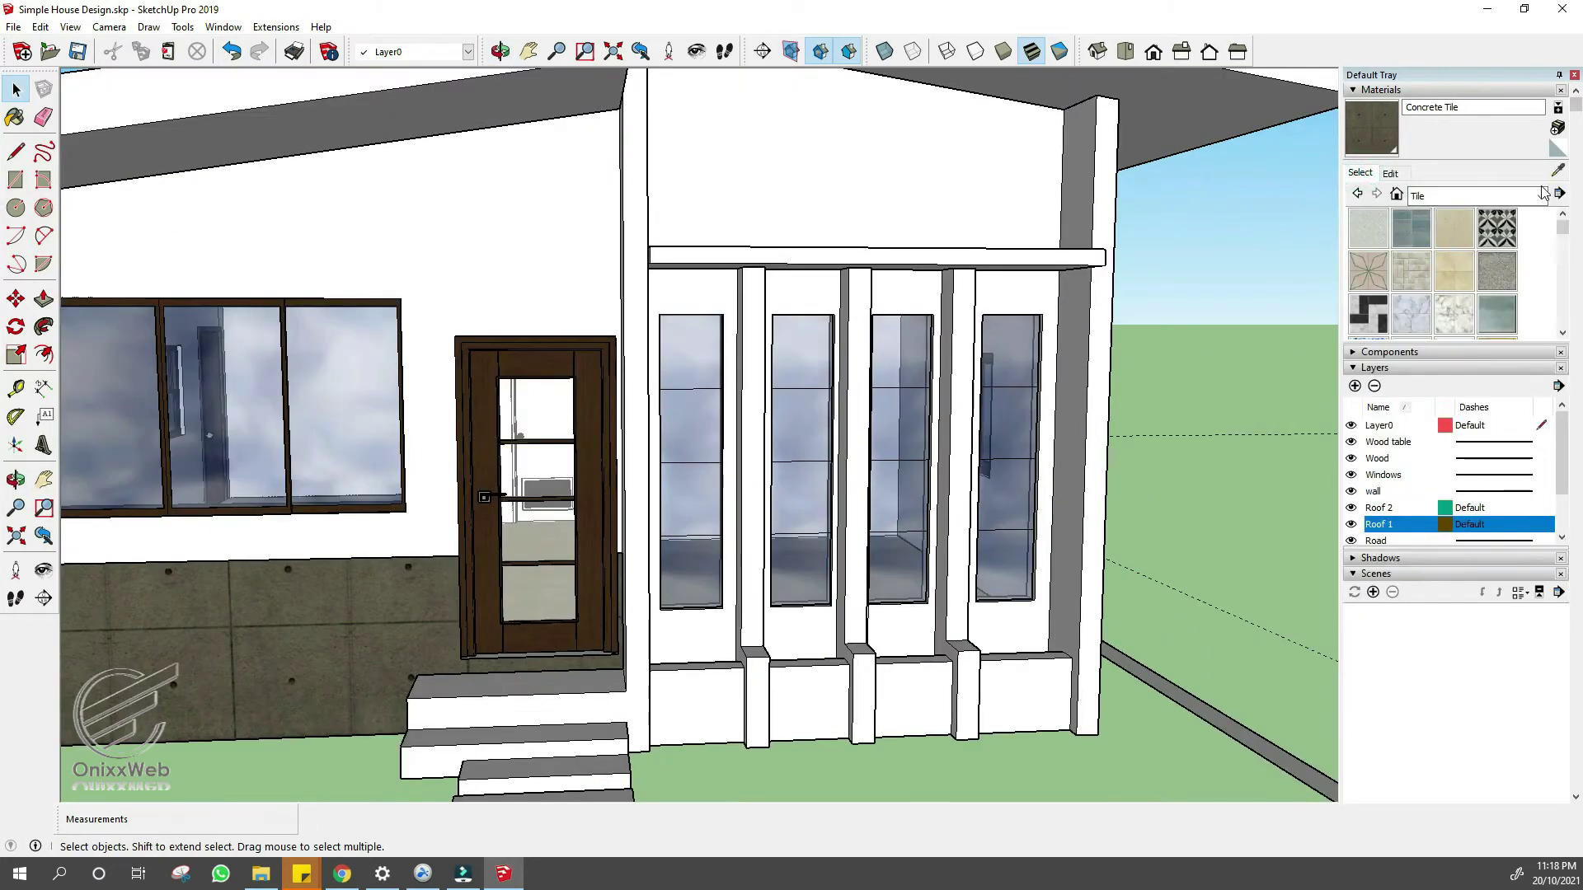
click(1538, 195)
click(1475, 306)
scroll(1485, 283, down, 8)
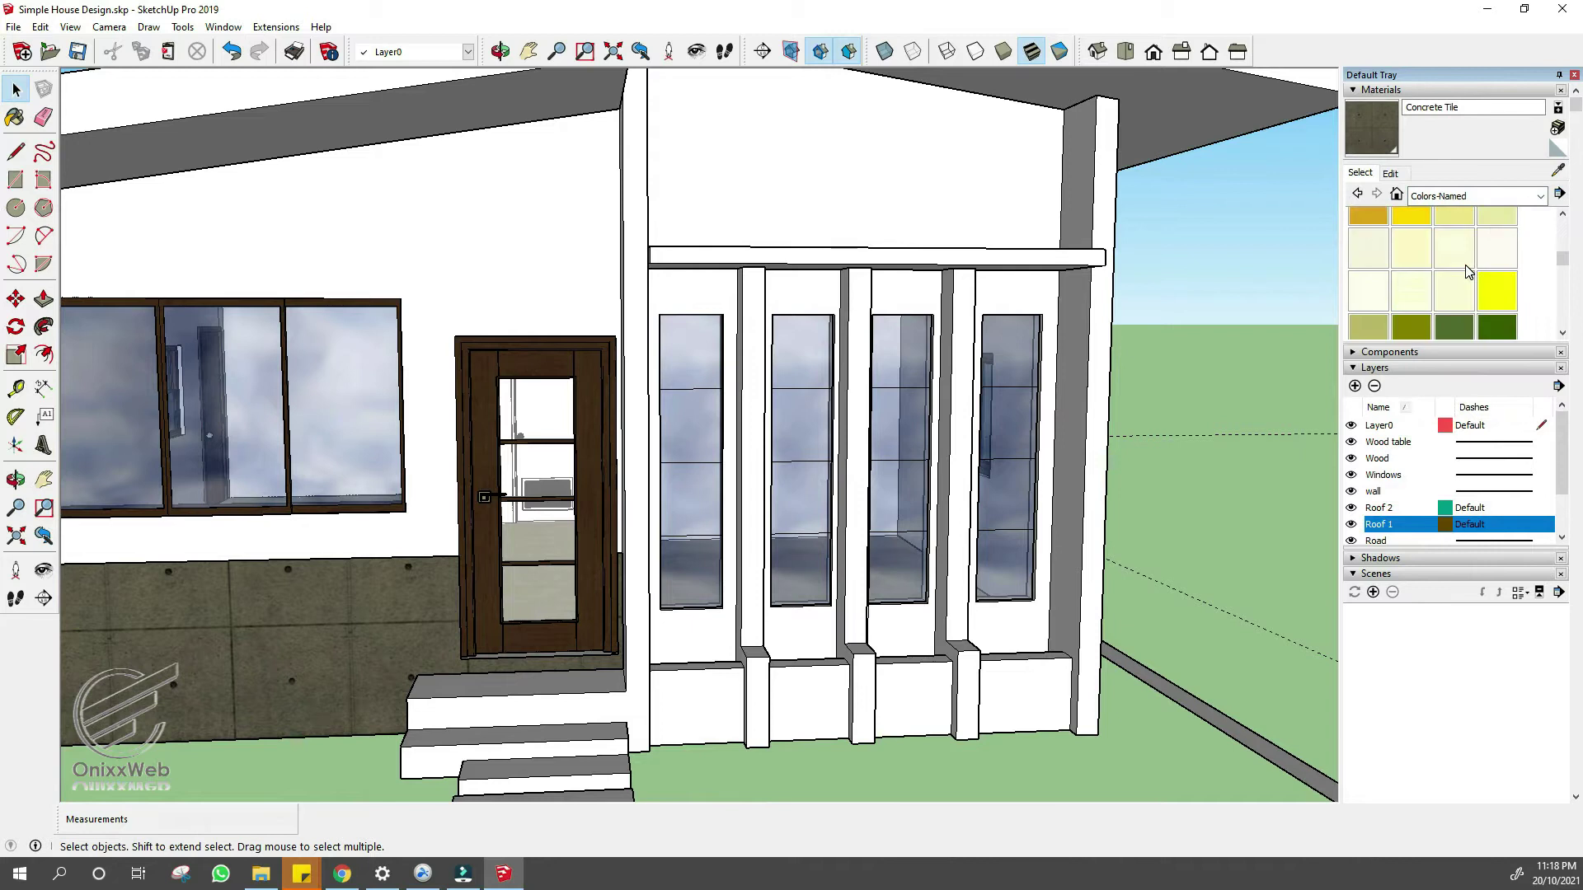
scroll(1485, 282, down, 8)
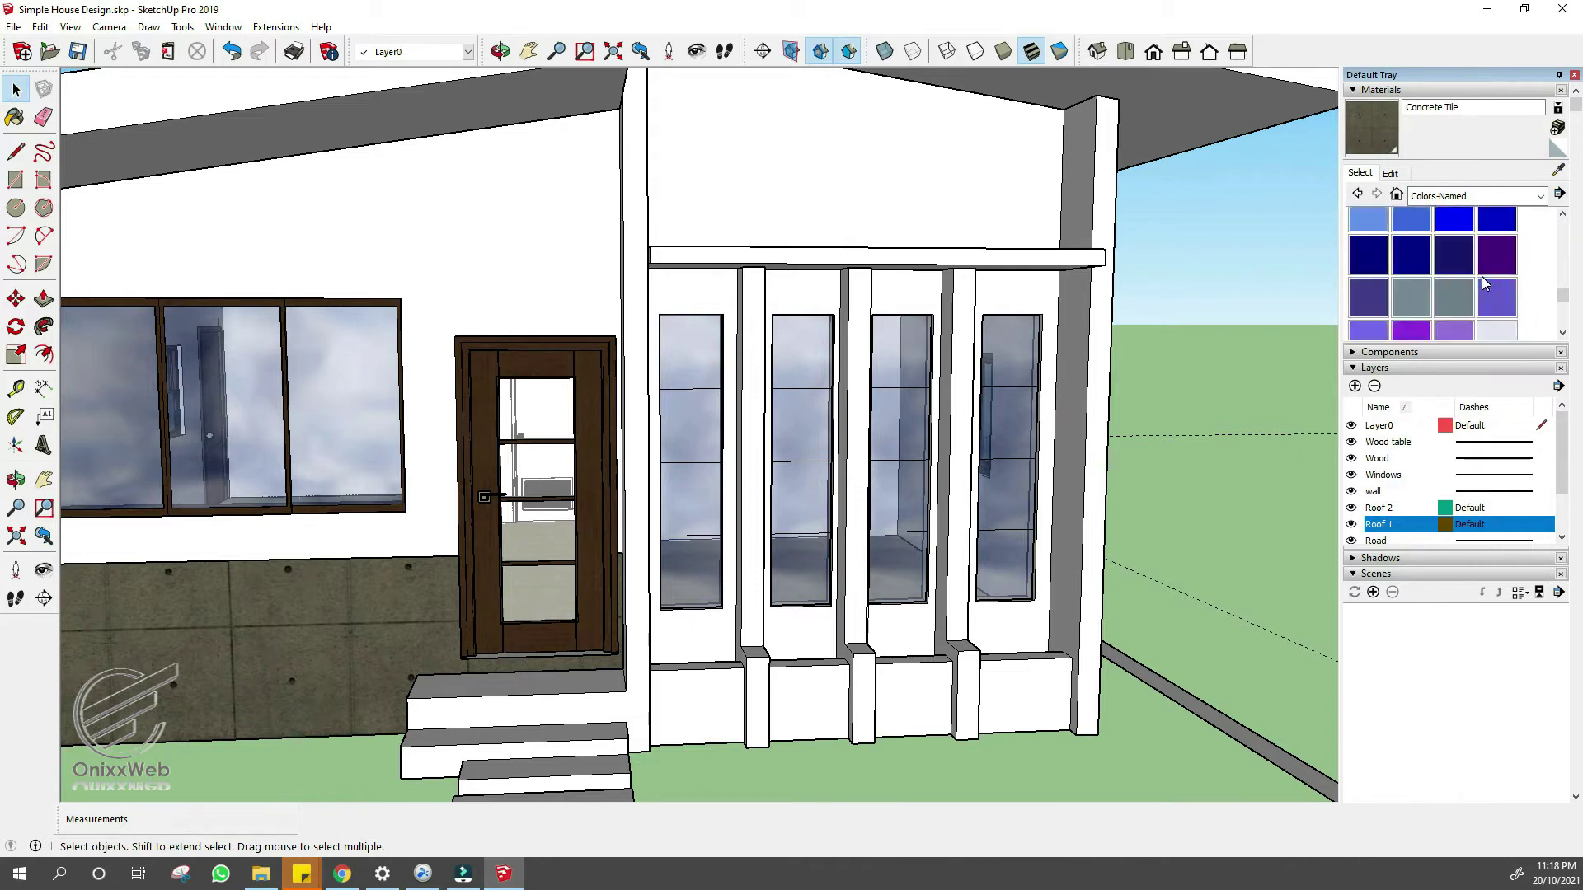
scroll(1484, 283, up, 2)
click(1475, 280)
click(1049, 285)
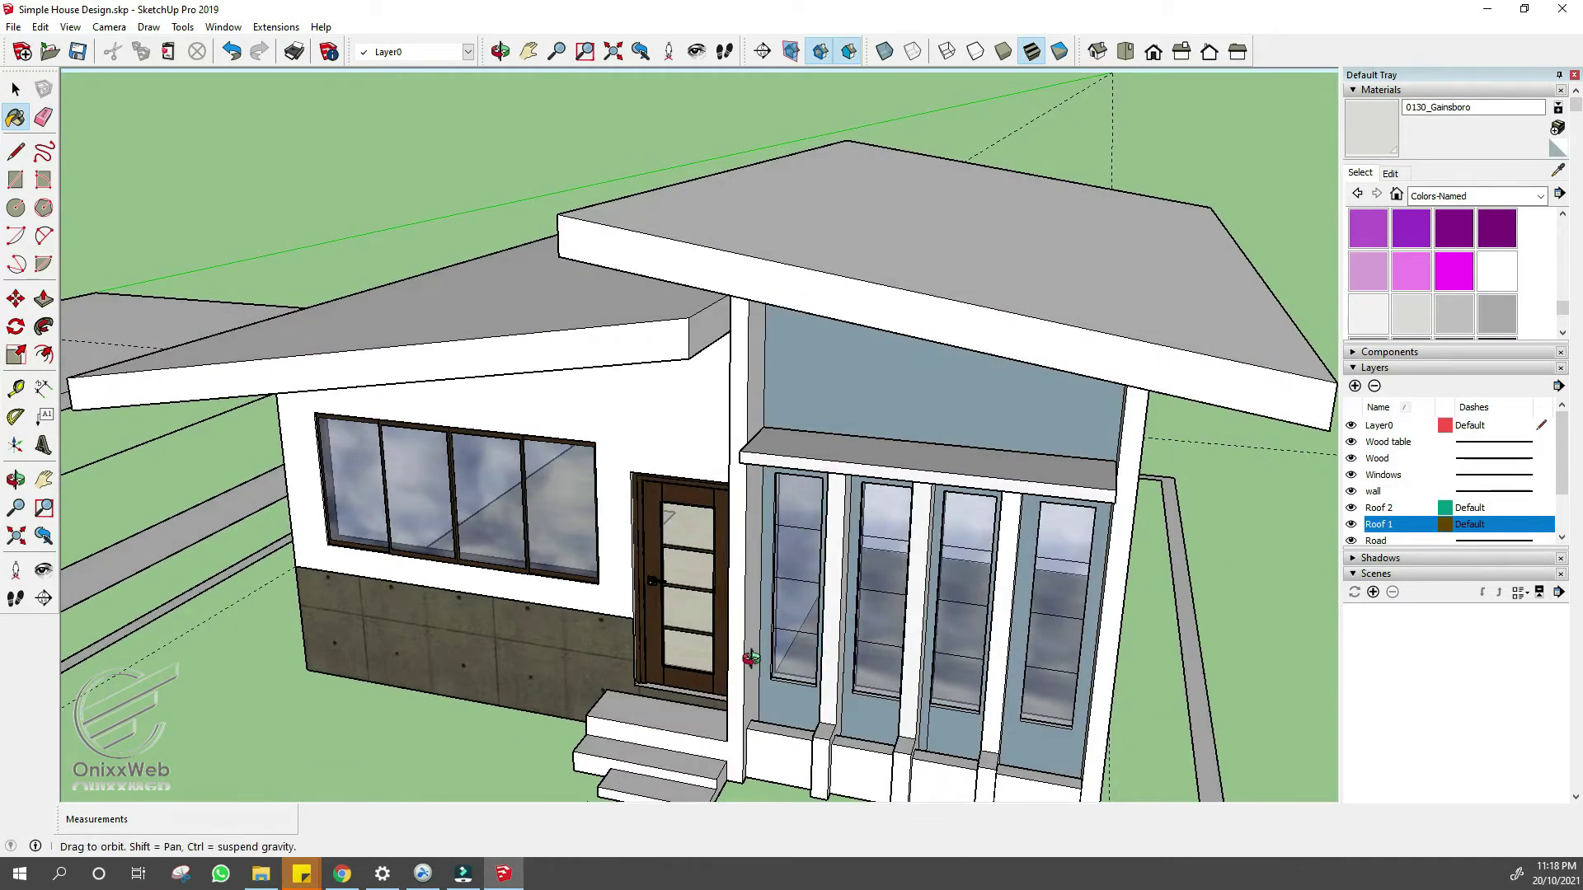
- Paint the window section's columns with 0130_Gainsboro
middle_drag(751, 657, 662, 637)
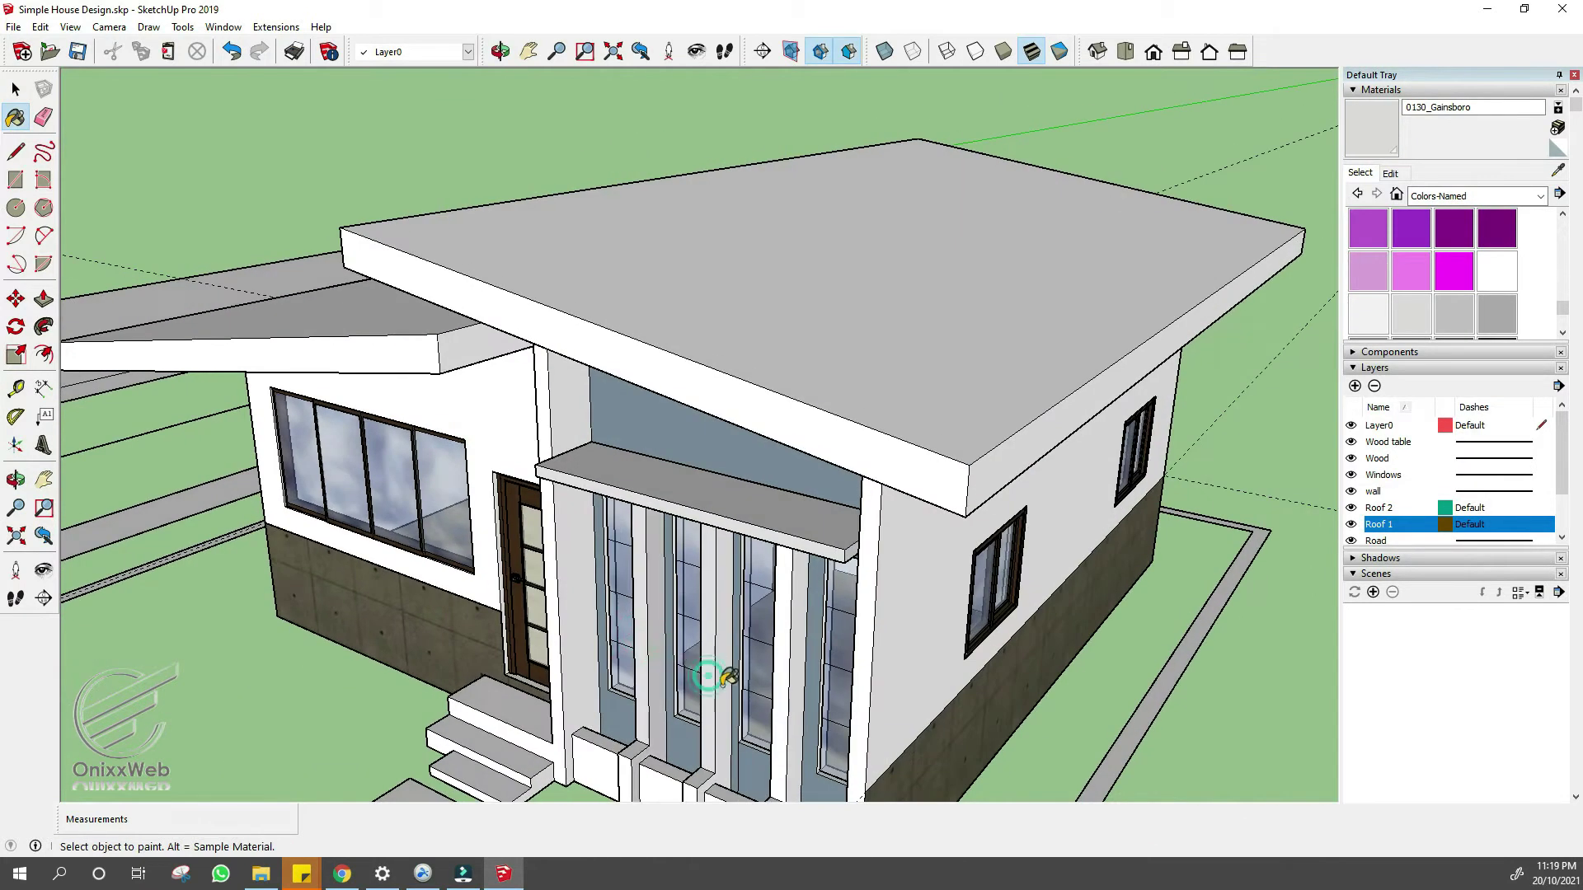
scroll(634, 669, down, 5)
scroll(771, 725, up, 5)
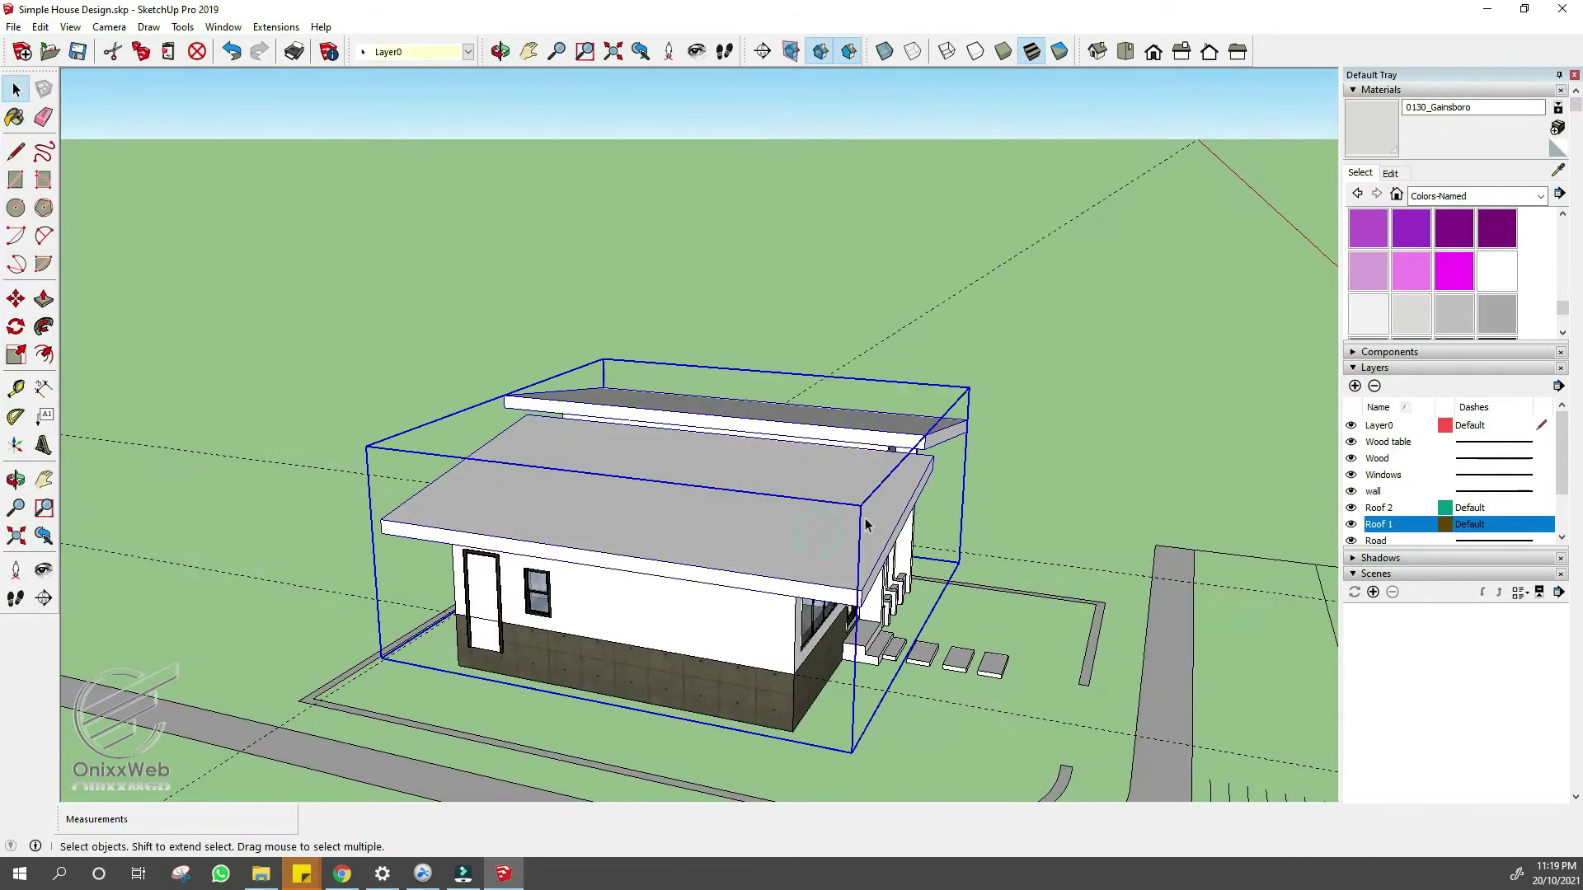
- Open the lower roof's group and paint its sloping top with Roofing Metal Standing Seam Red from the Roofing collection
double_click(862, 524)
click(1539, 196)
click(1442, 344)
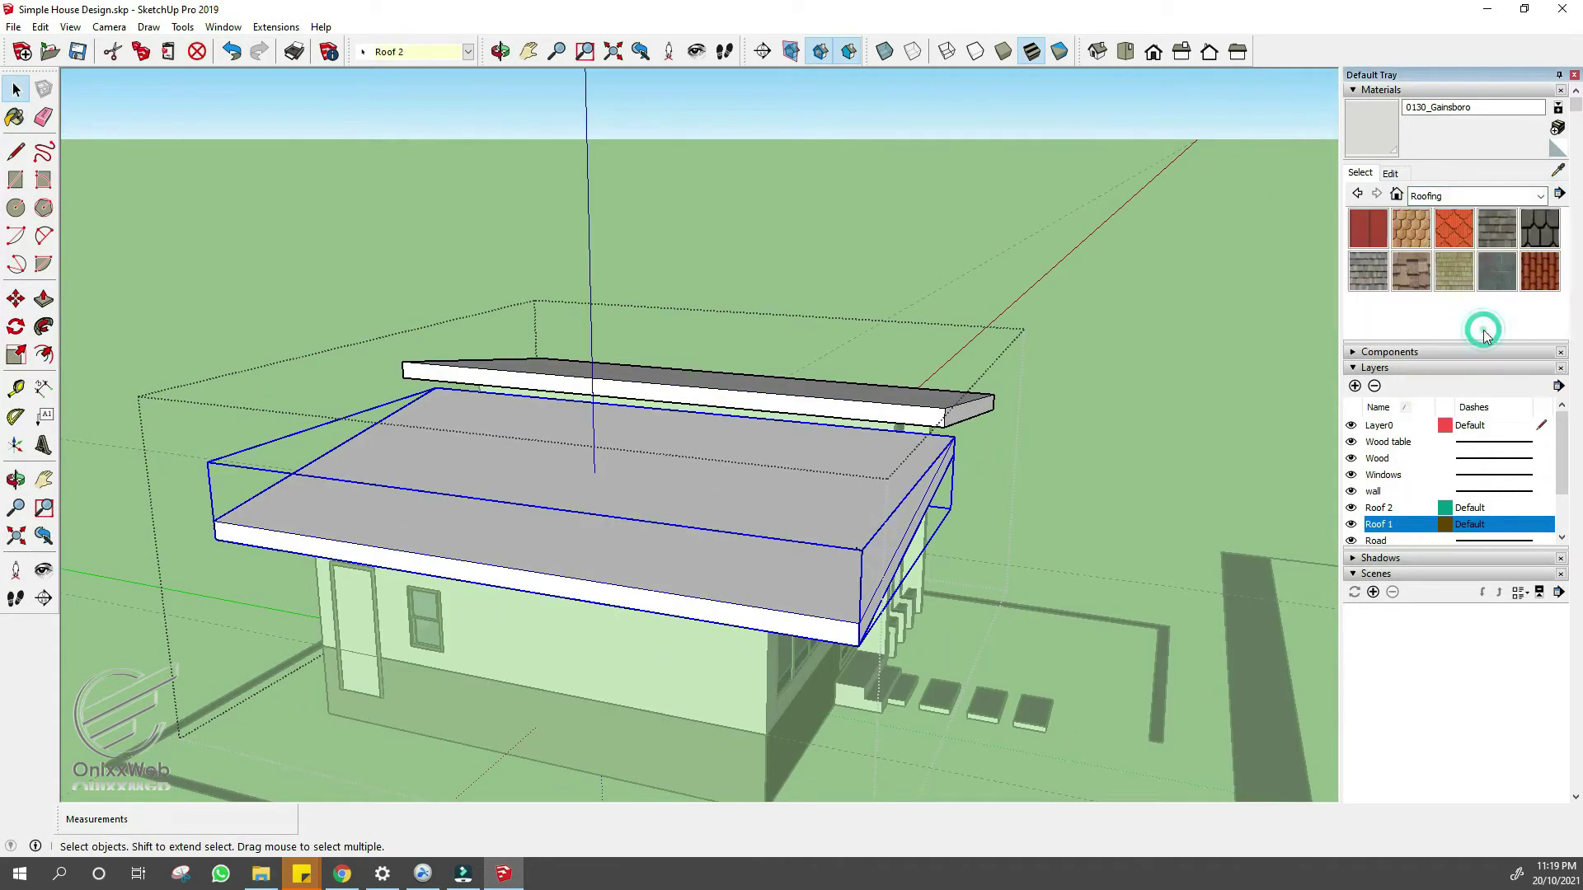
click(1539, 231)
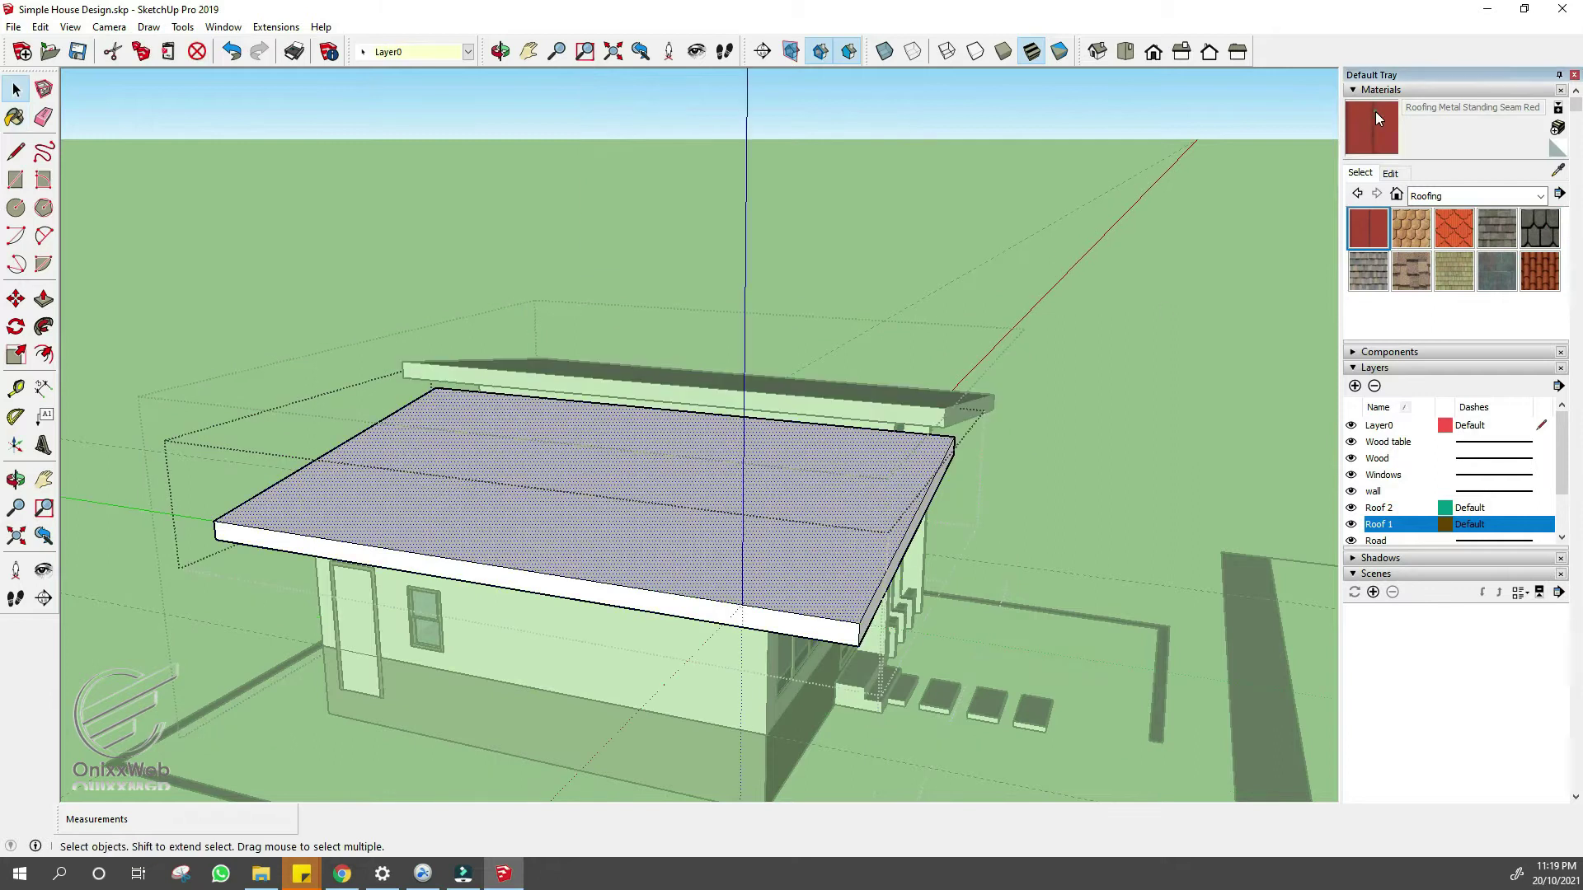
click(1375, 115)
click(858, 501)
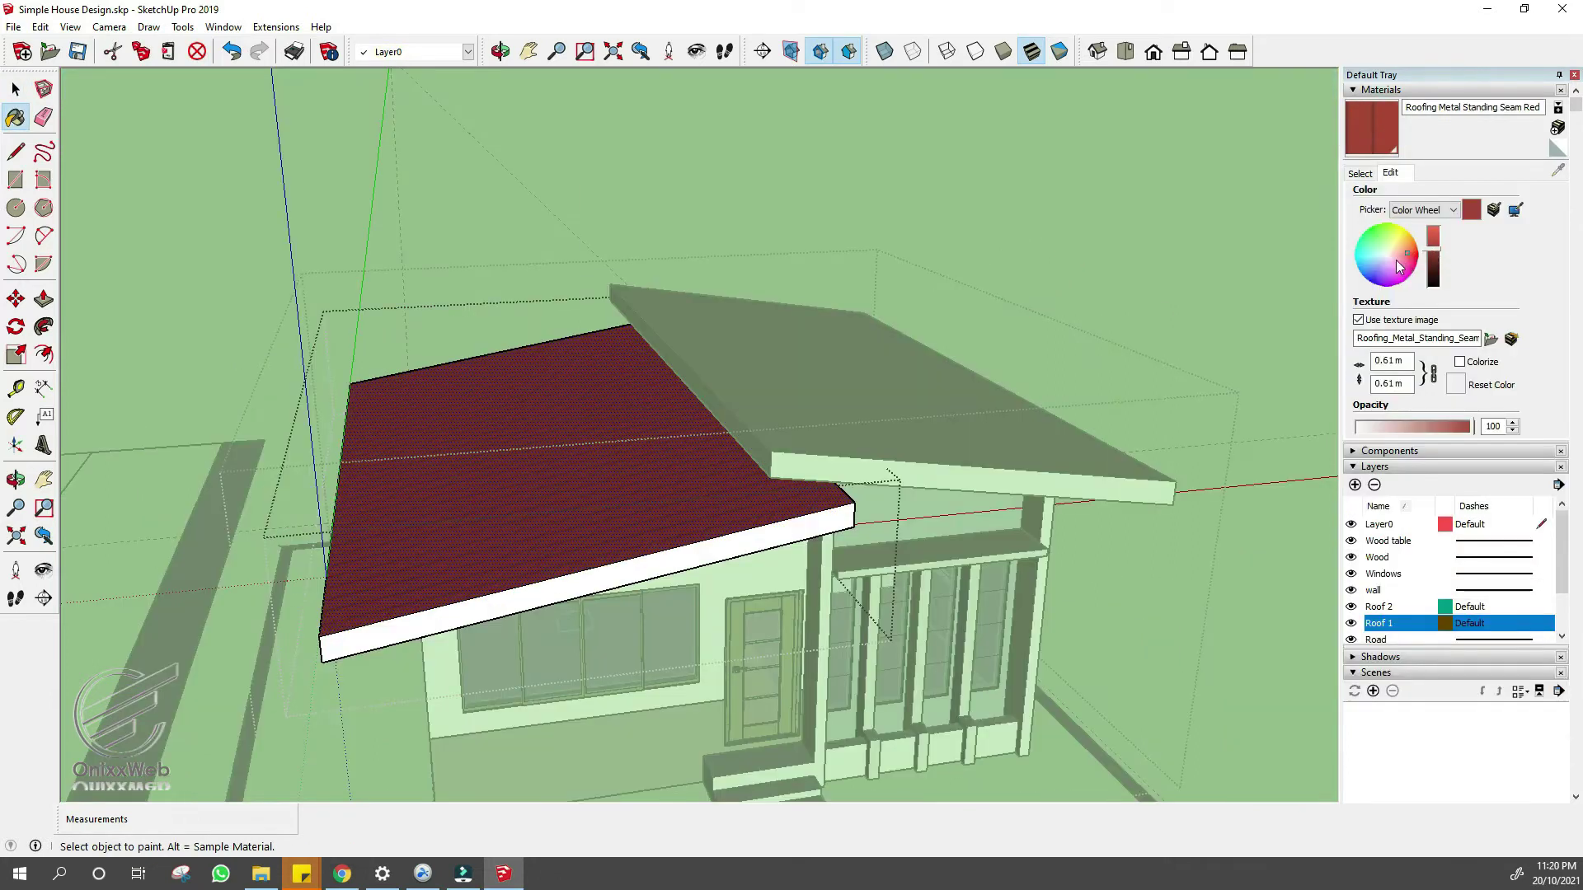
- Recolor the standing seam material to dark grey and paint the upper roof's sloping top with it
drag(1399, 265, 1434, 249)
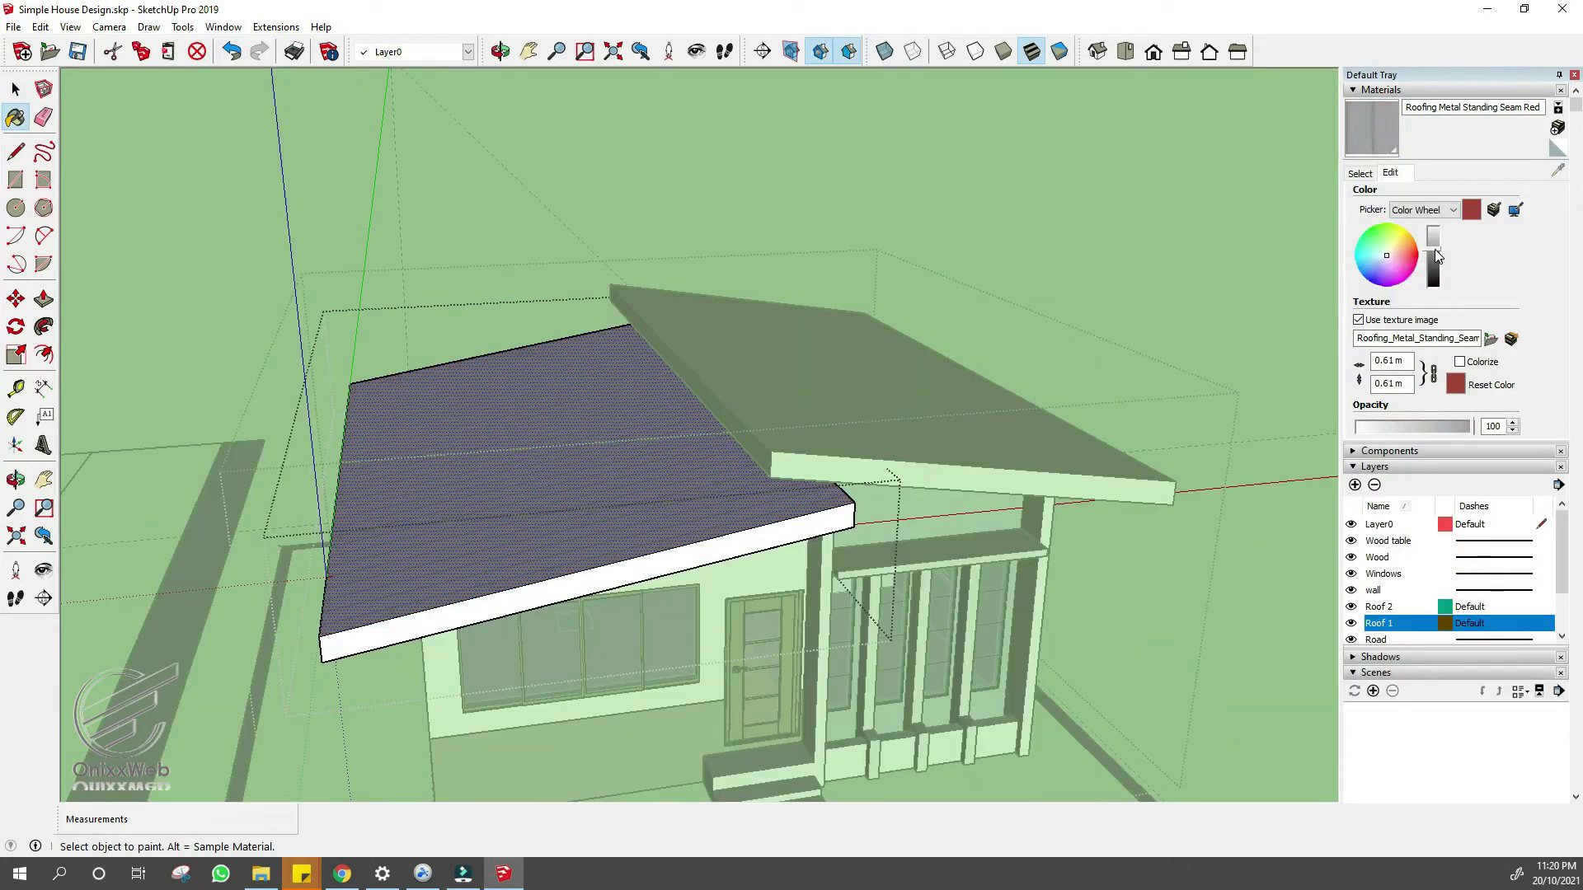
click(1433, 247)
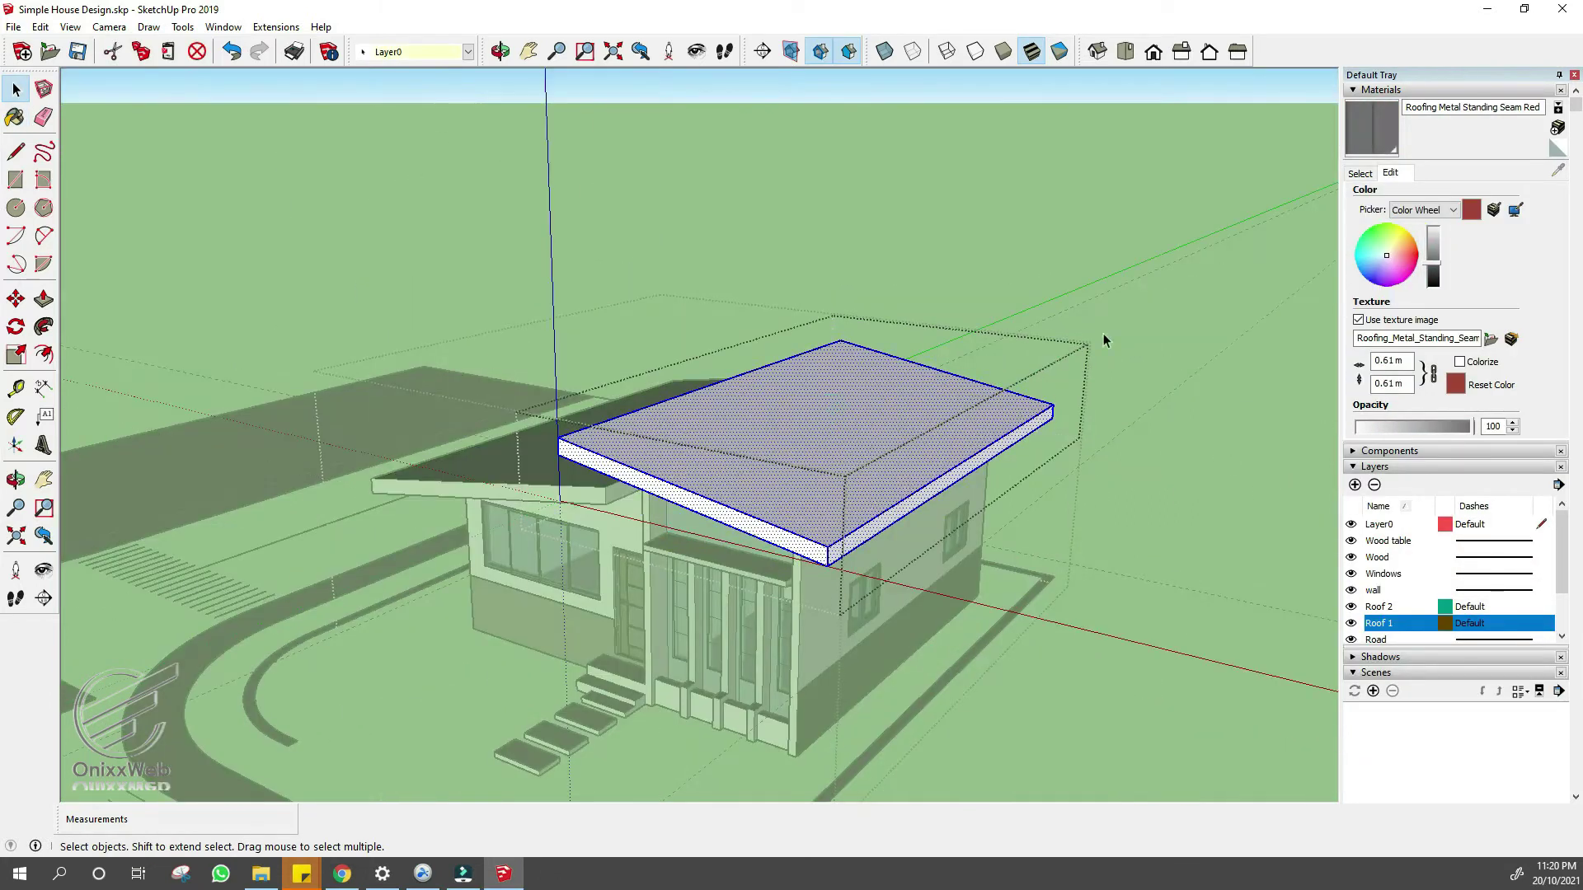
key(b)
click(1025, 355)
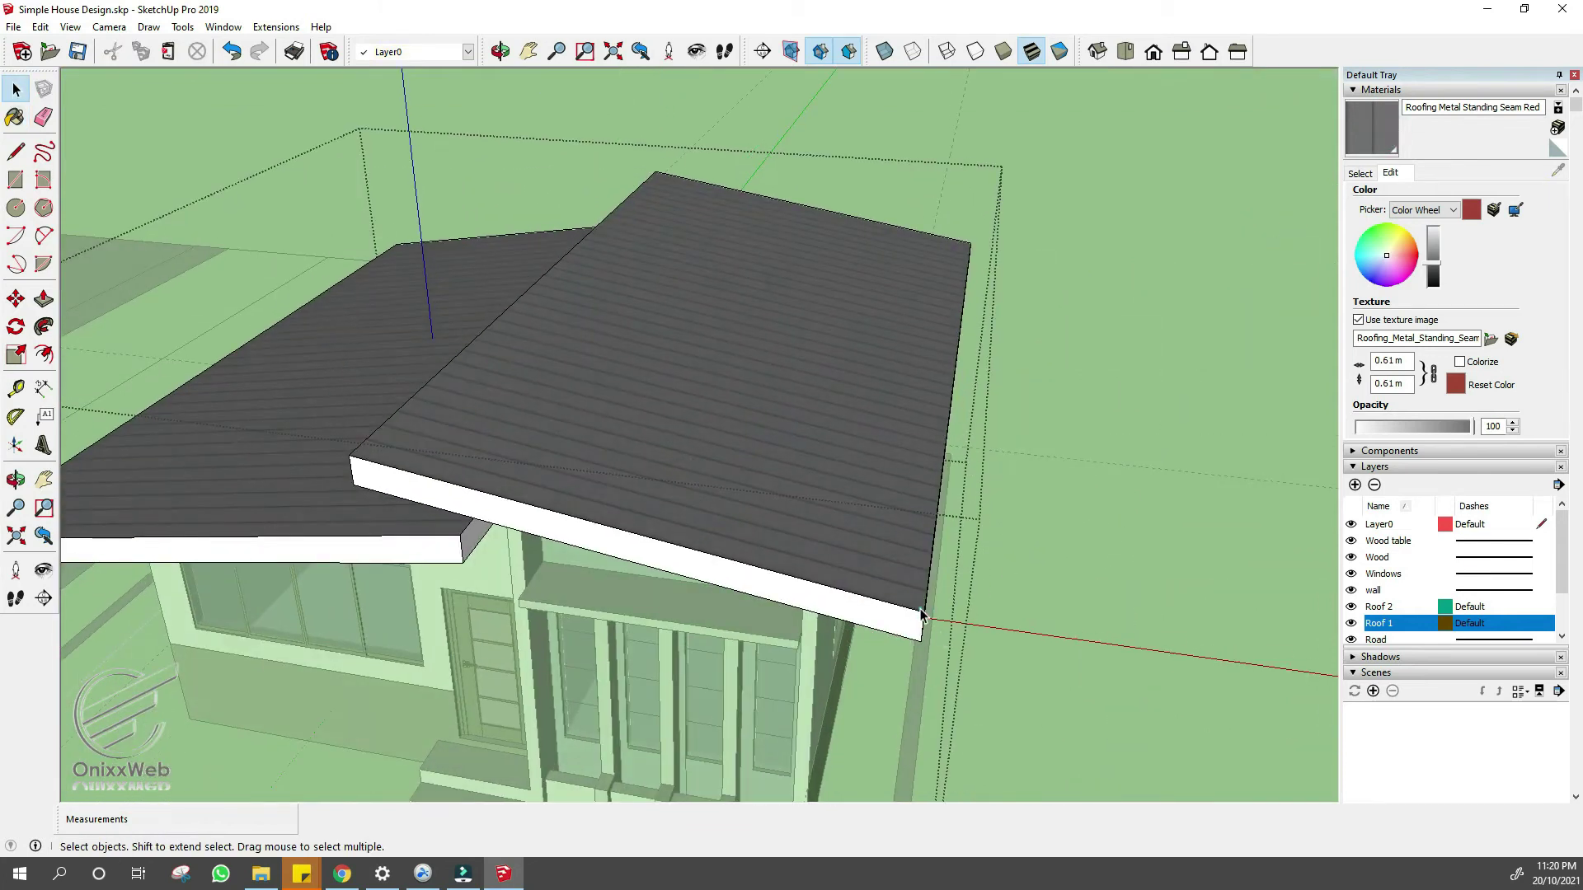
- Draw a circle as a working face in the plane of the upper roof's front fascia, around its outer corner
click(758, 395)
middle_drag(758, 396, 752, 480)
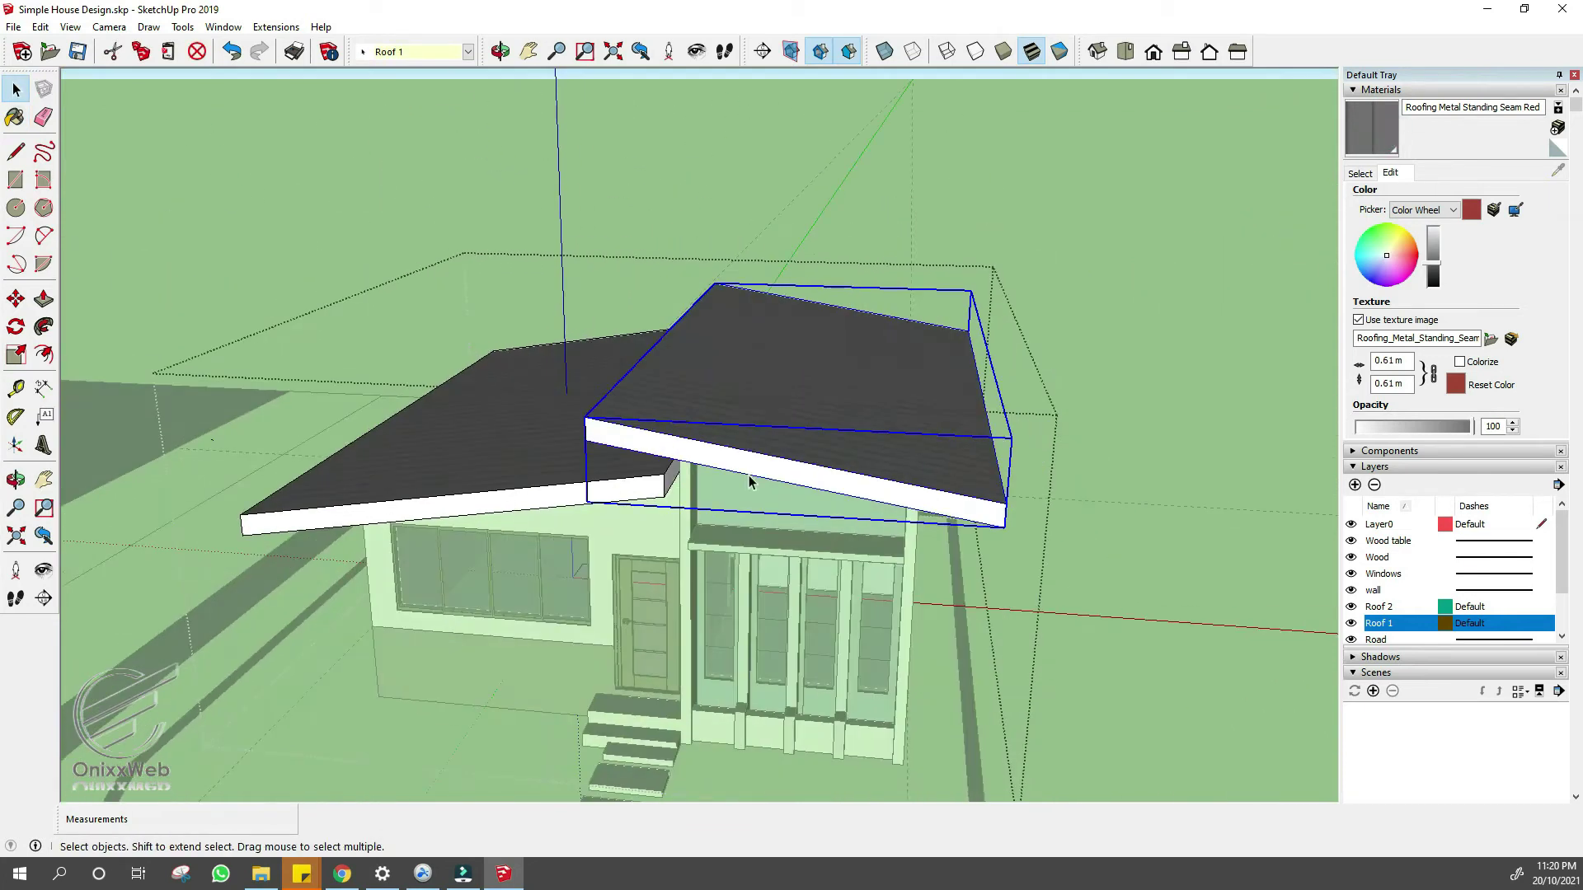
scroll(855, 523, up, 3)
scroll(1022, 451, up, 10)
scroll(1003, 460, down, 3)
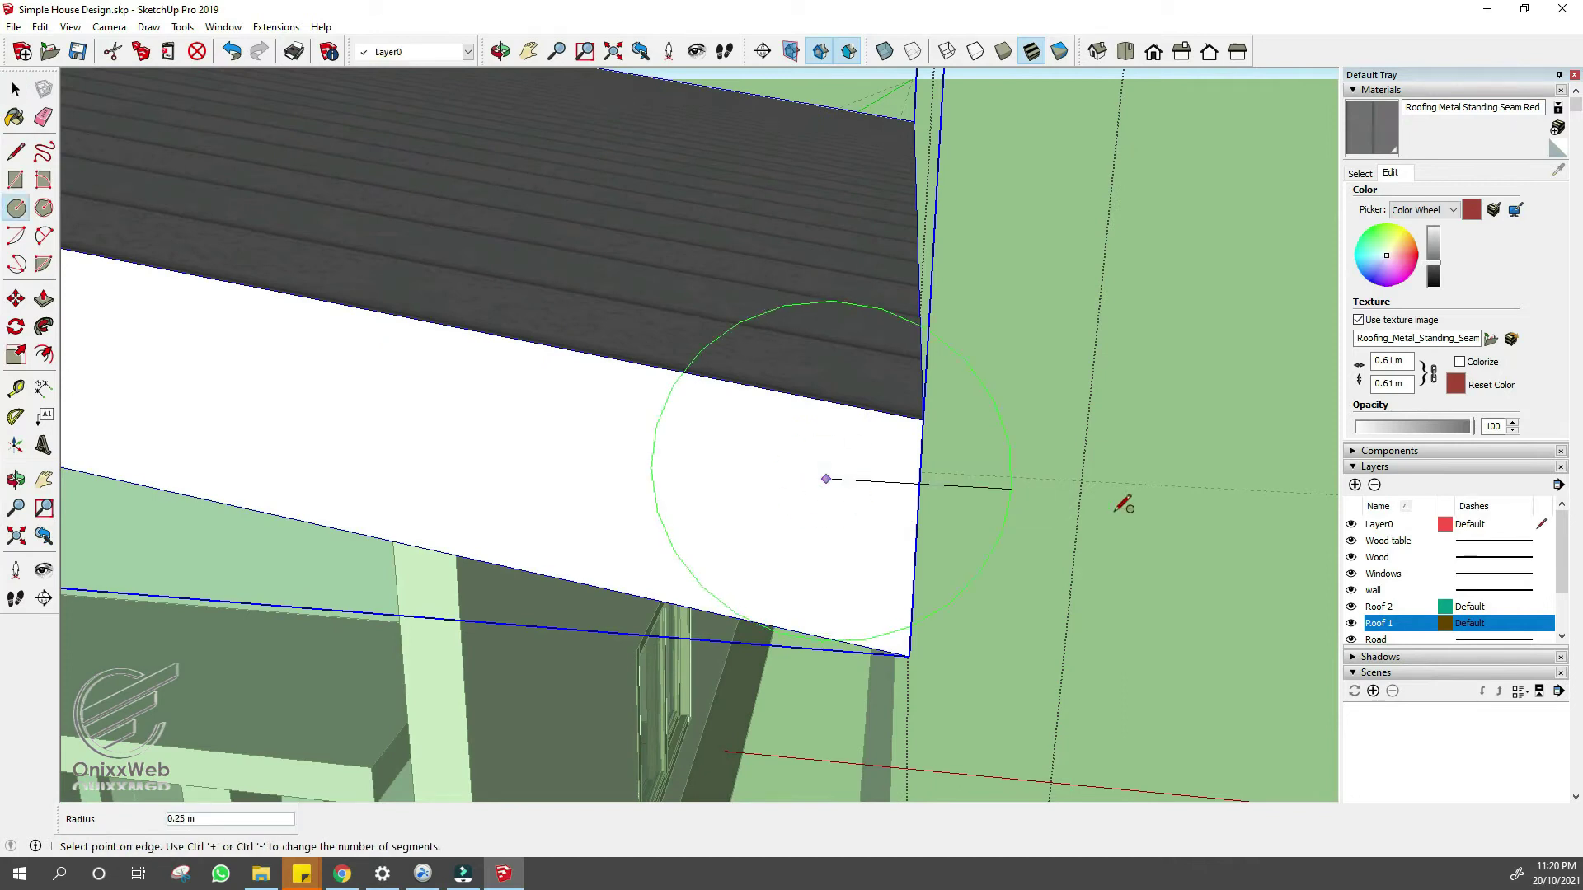
click(1123, 505)
key(space)
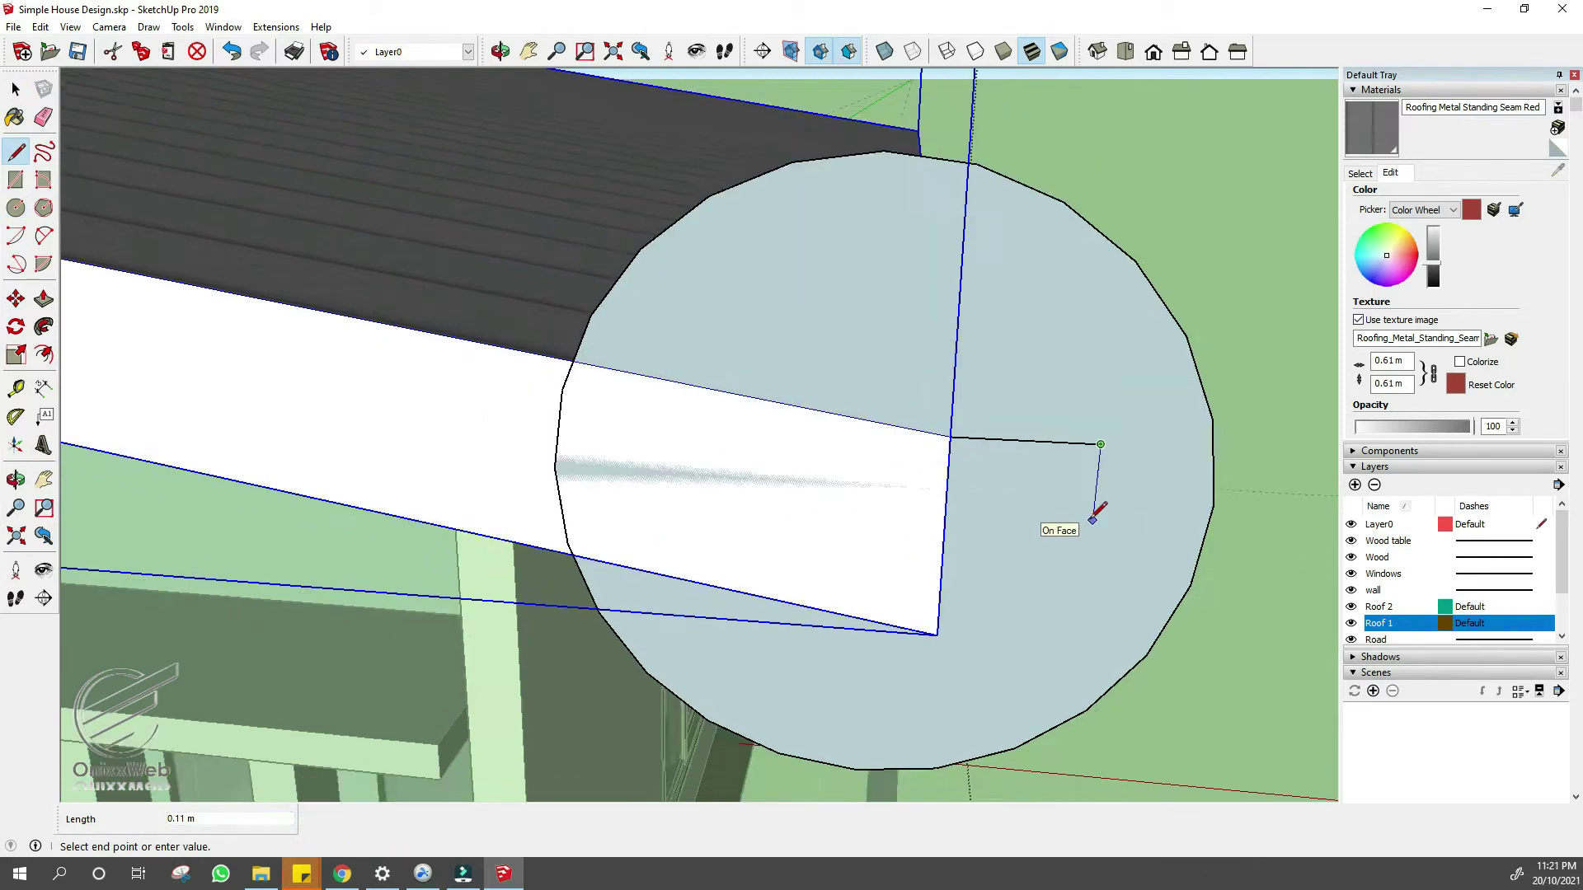
- Draw a stepped gutter profile on the circle beside the fascia end, with a 0.1 m outer edge and a curved lower end
text(.1)
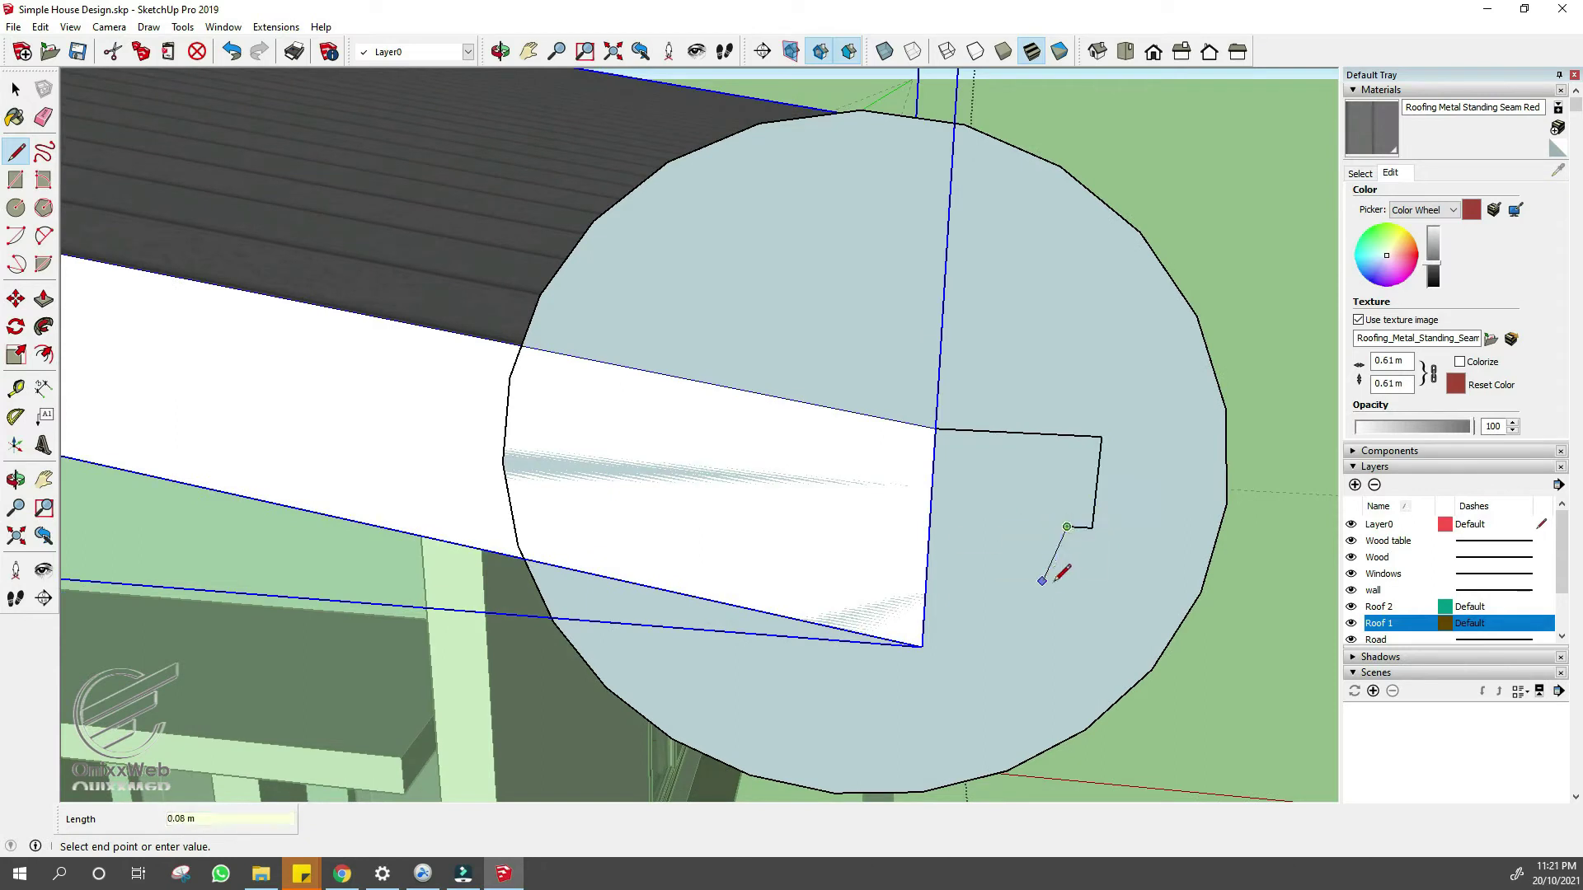
click(1037, 582)
key(e)
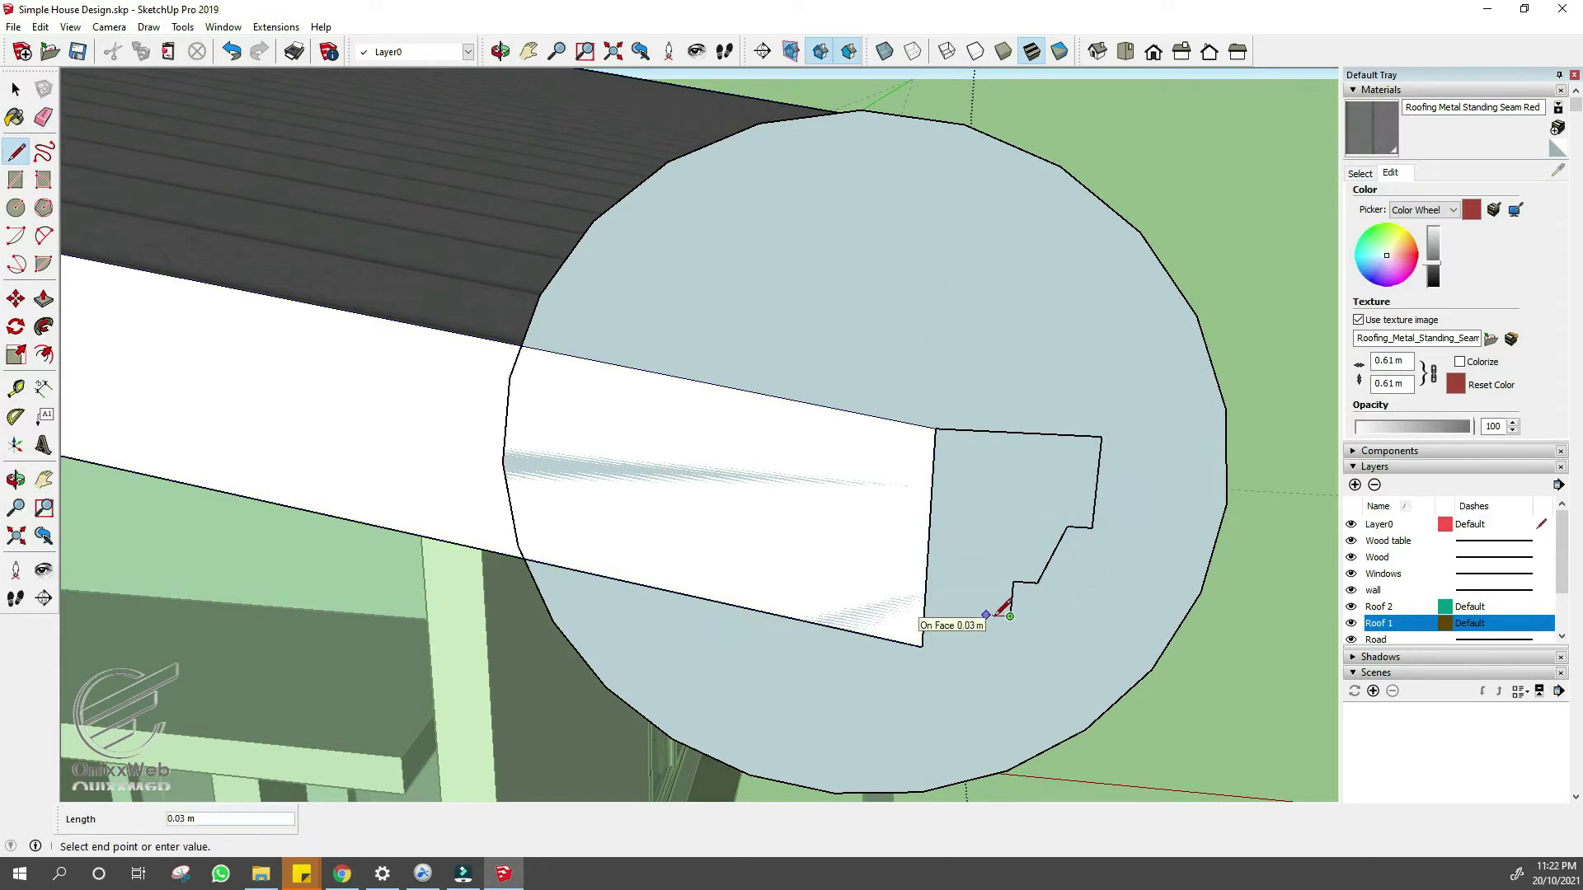
click(950, 630)
key(space)
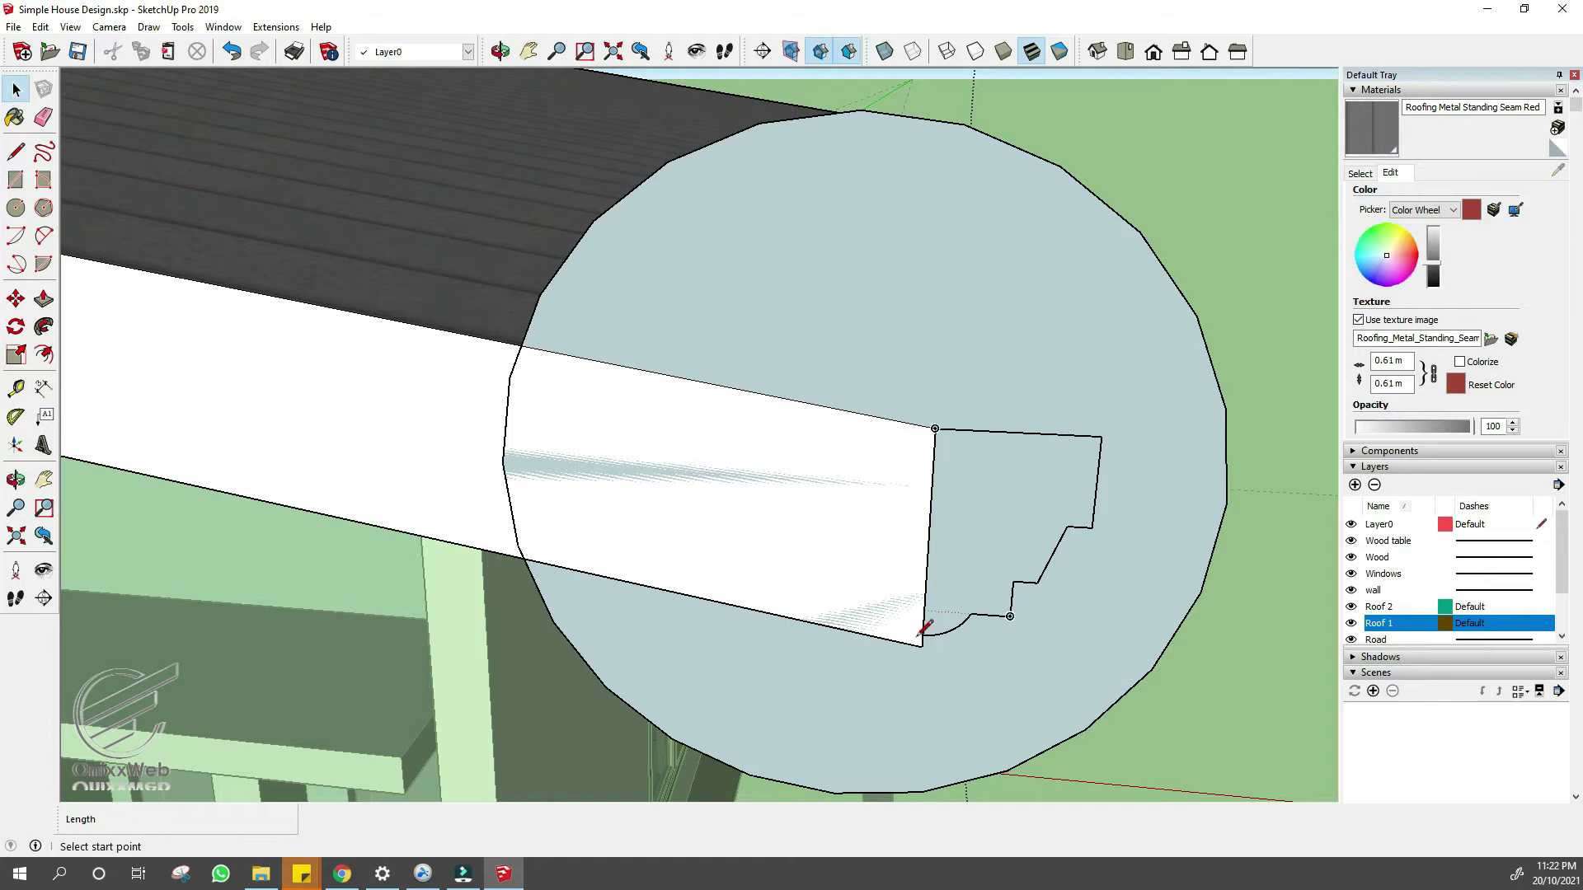
- Select the gutter profile's face with its edges and make it a group
key(space)
middle_drag(946, 445, 858, 486)
scroll(825, 495, up, 4)
double_click(695, 477)
right_click(695, 477)
click(746, 529)
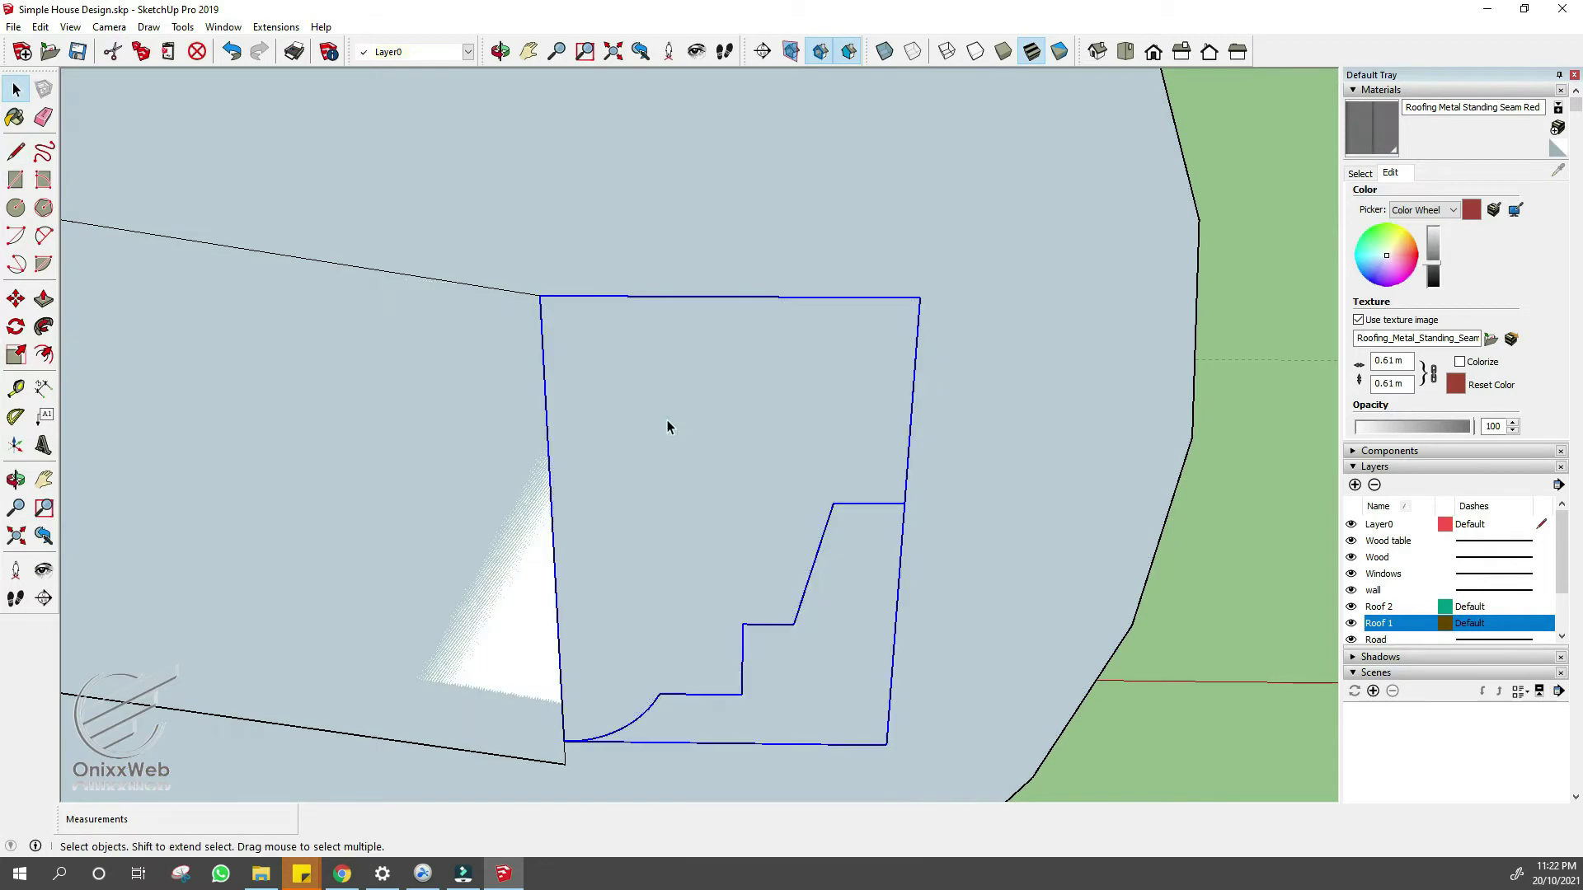
- Open the profile group and offset its outline inward by 0.005 m
double_click(668, 426)
key(f)
click(654, 465)
text(.005)
key(Return)
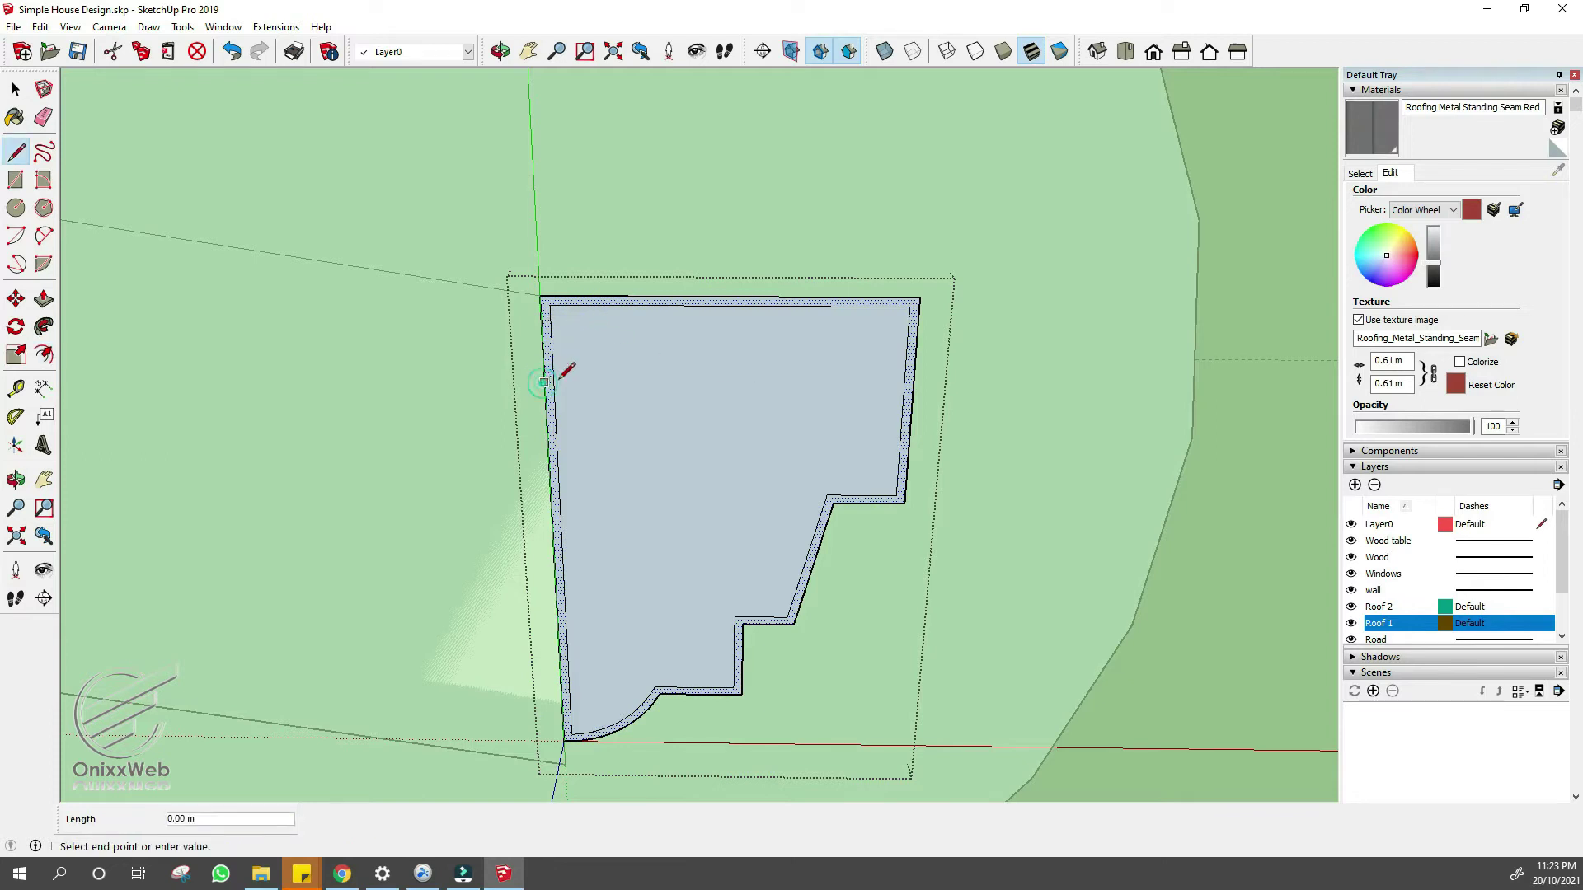
- Erase the upper inner section of the profile's outline, leaving a thin open gutter shape
key(Escape)
key(space)
key(e)
drag(647, 336, 604, 311)
key(space)
scroll(900, 456, down, 1)
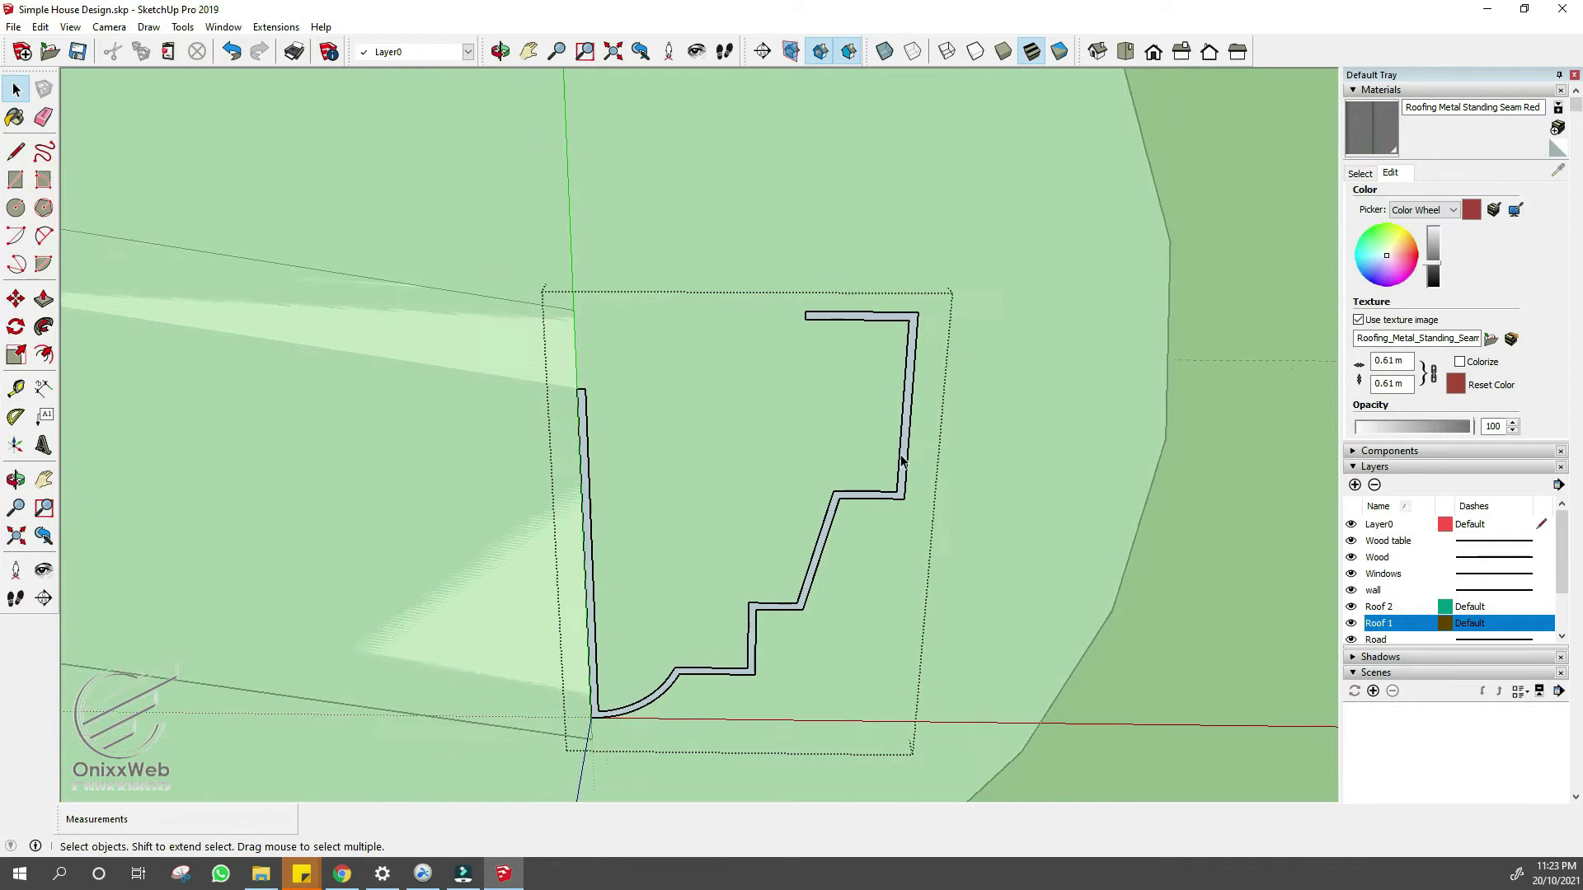
- Move the gutter profile group a short distance outward from the upper roof's corner
scroll(901, 460, down, 5)
click(883, 486)
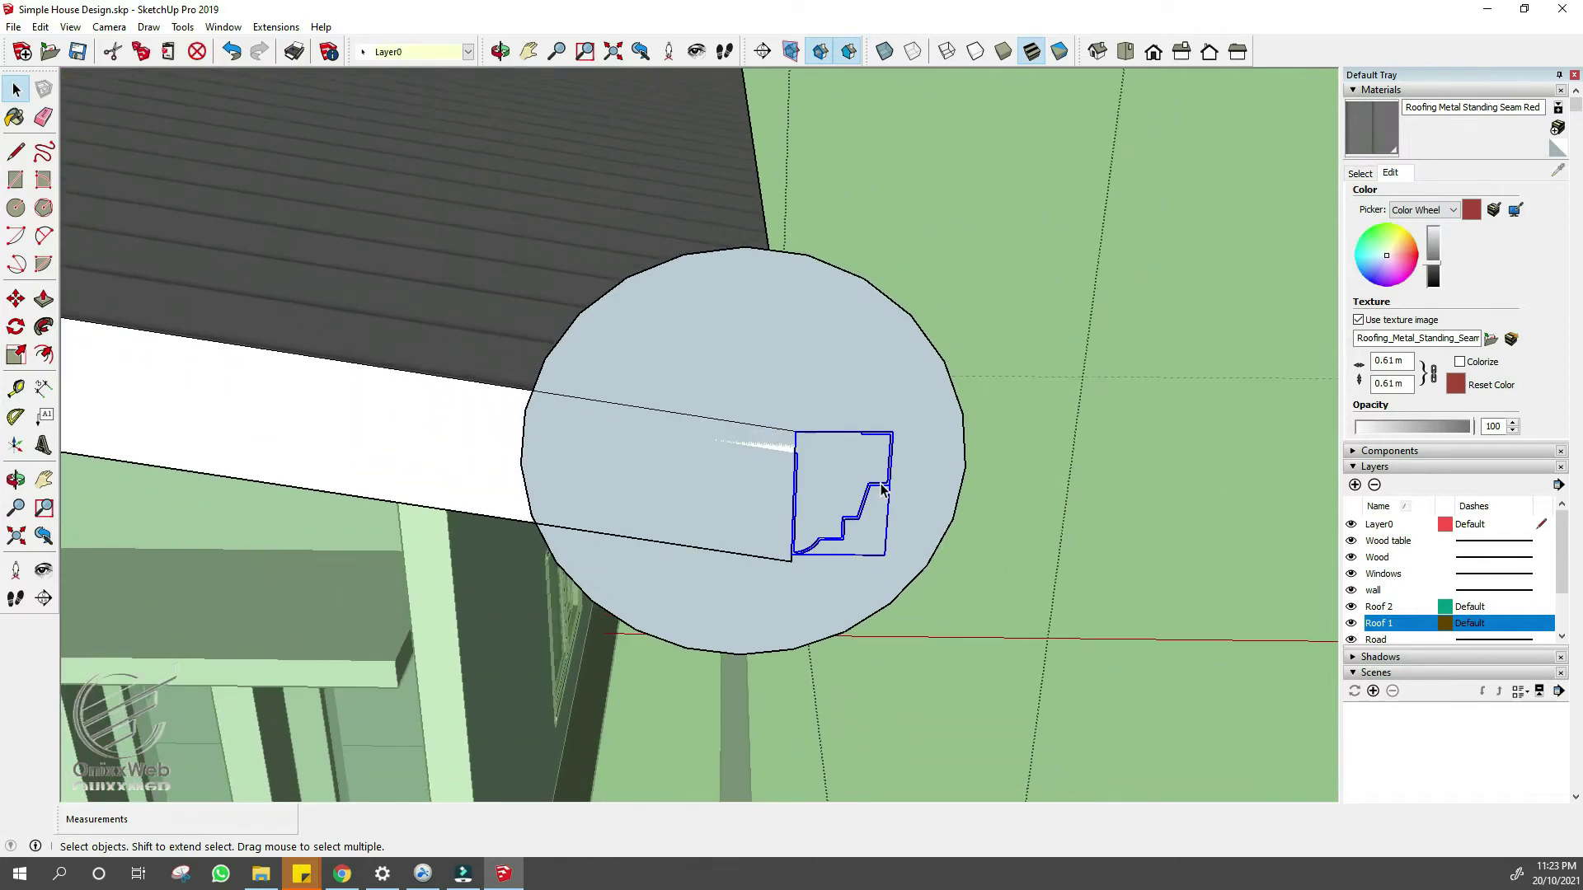
key(m)
scroll(796, 433, up, 4)
key(space)
key(m)
click(799, 432)
key(Return)
scroll(940, 561, down, 6)
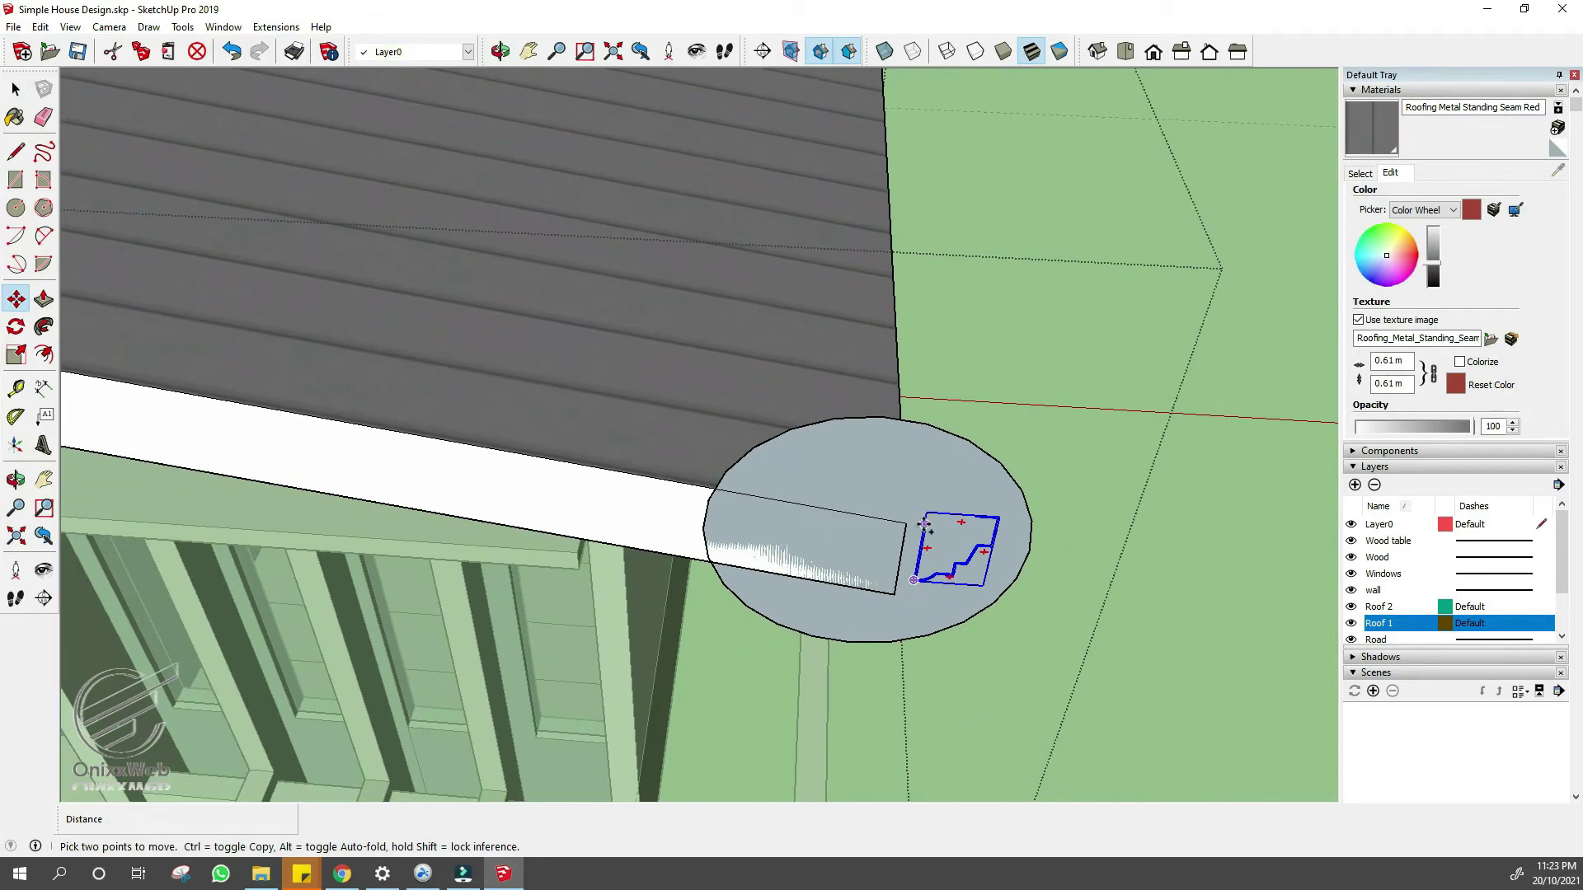
- Copy the gutter profile group to the front corner of the lower roof
key(ctrl)
click(925, 525)
scroll(1191, 565, down, 4)
click(563, 505)
key(space)
scroll(664, 477, up, 3)
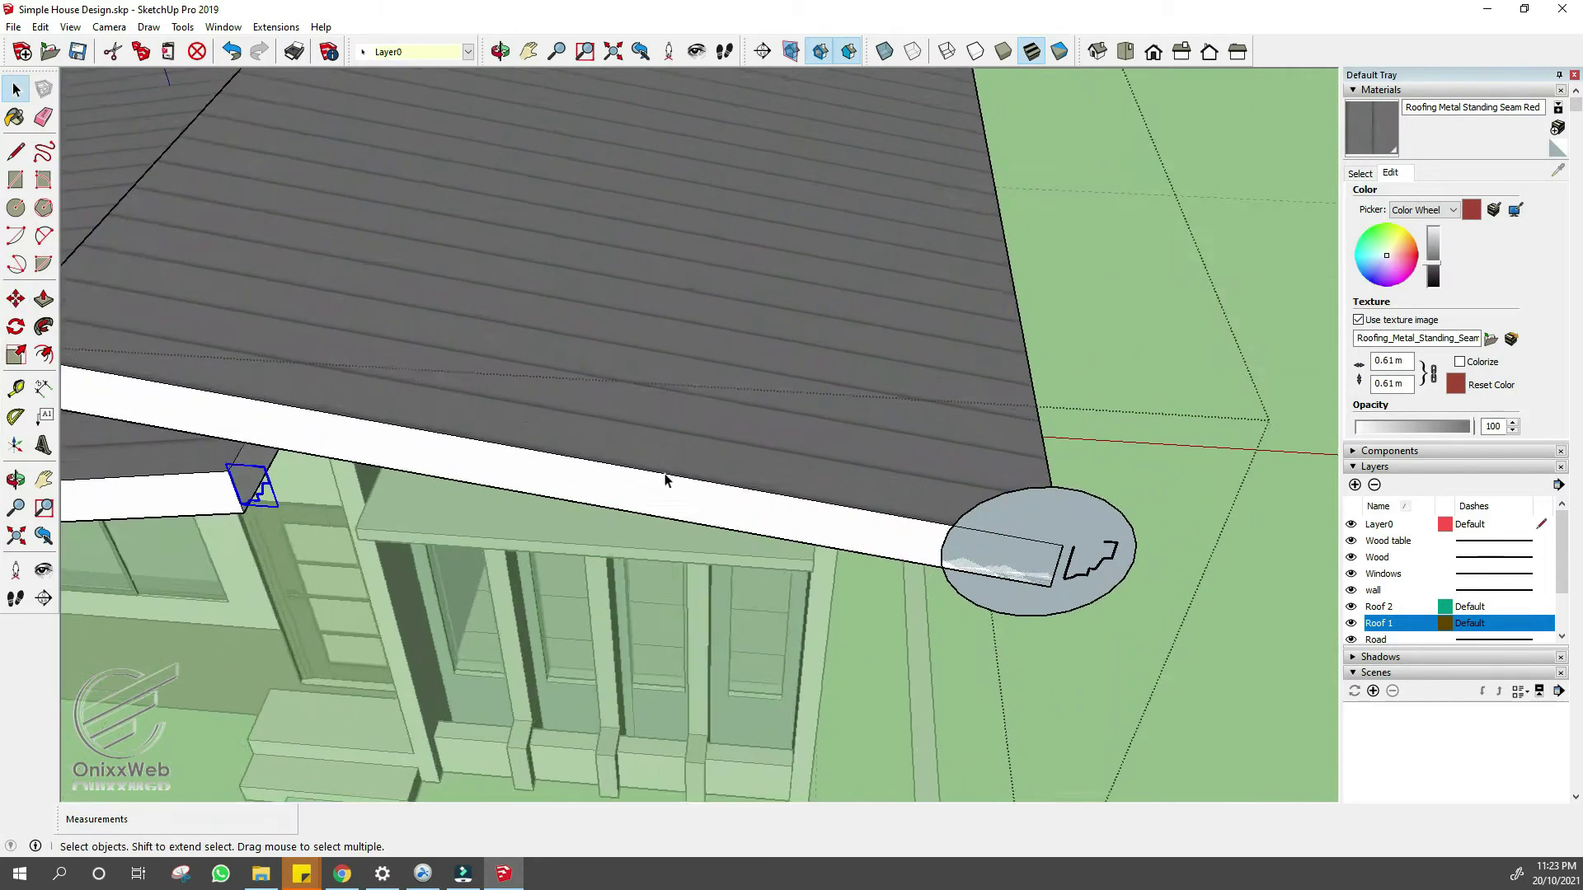
- Trace the upper roof's front top edge with a line inside the gutter profile group
scroll(997, 558, up, 4)
key(space)
scroll(985, 495, up, 3)
mouse_move(983, 492)
middle_down()
mouse_move(1046, 523)
mouse_move(989, 486)
middle_up()
key(l)
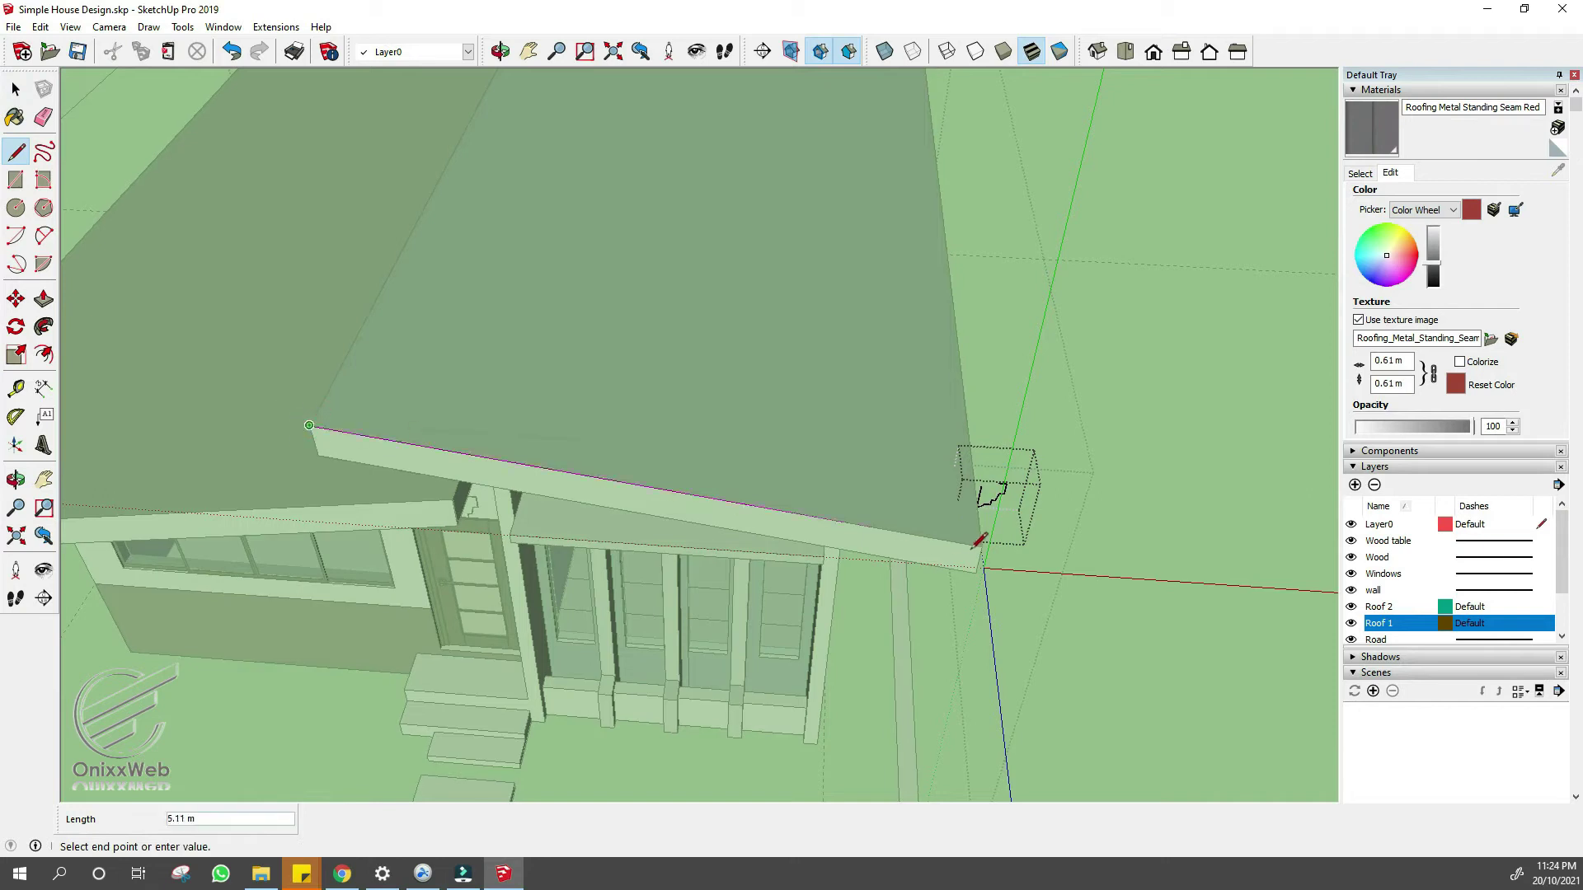
click(979, 541)
scroll(981, 540, up, 3)
mouse_move(975, 212)
middle_down()
mouse_move(785, 640)
mouse_move(1072, 449)
mouse_move(858, 640)
mouse_move(552, 699)
middle_up()
key(space)
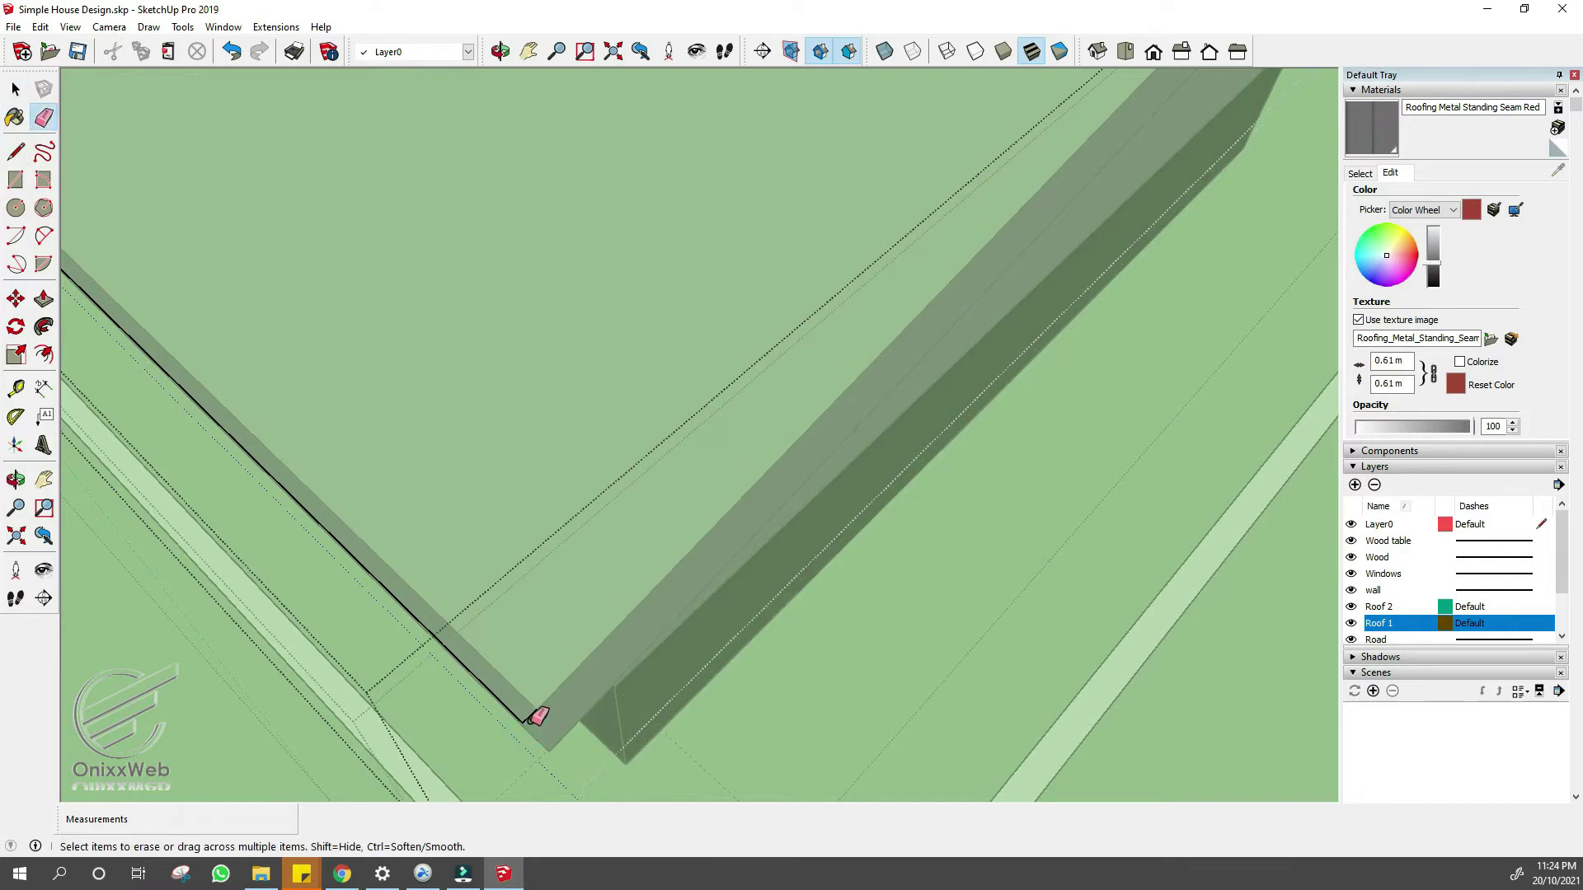
- Continue the path line along the upper roof's remaining top edges back to the inner front corner
scroll(483, 724, down, 5)
middle_drag(484, 724, 634, 688)
scroll(788, 230, up, 3)
scroll(660, 455, up, 2)
click(642, 458)
middle_drag(818, 623, 635, 505)
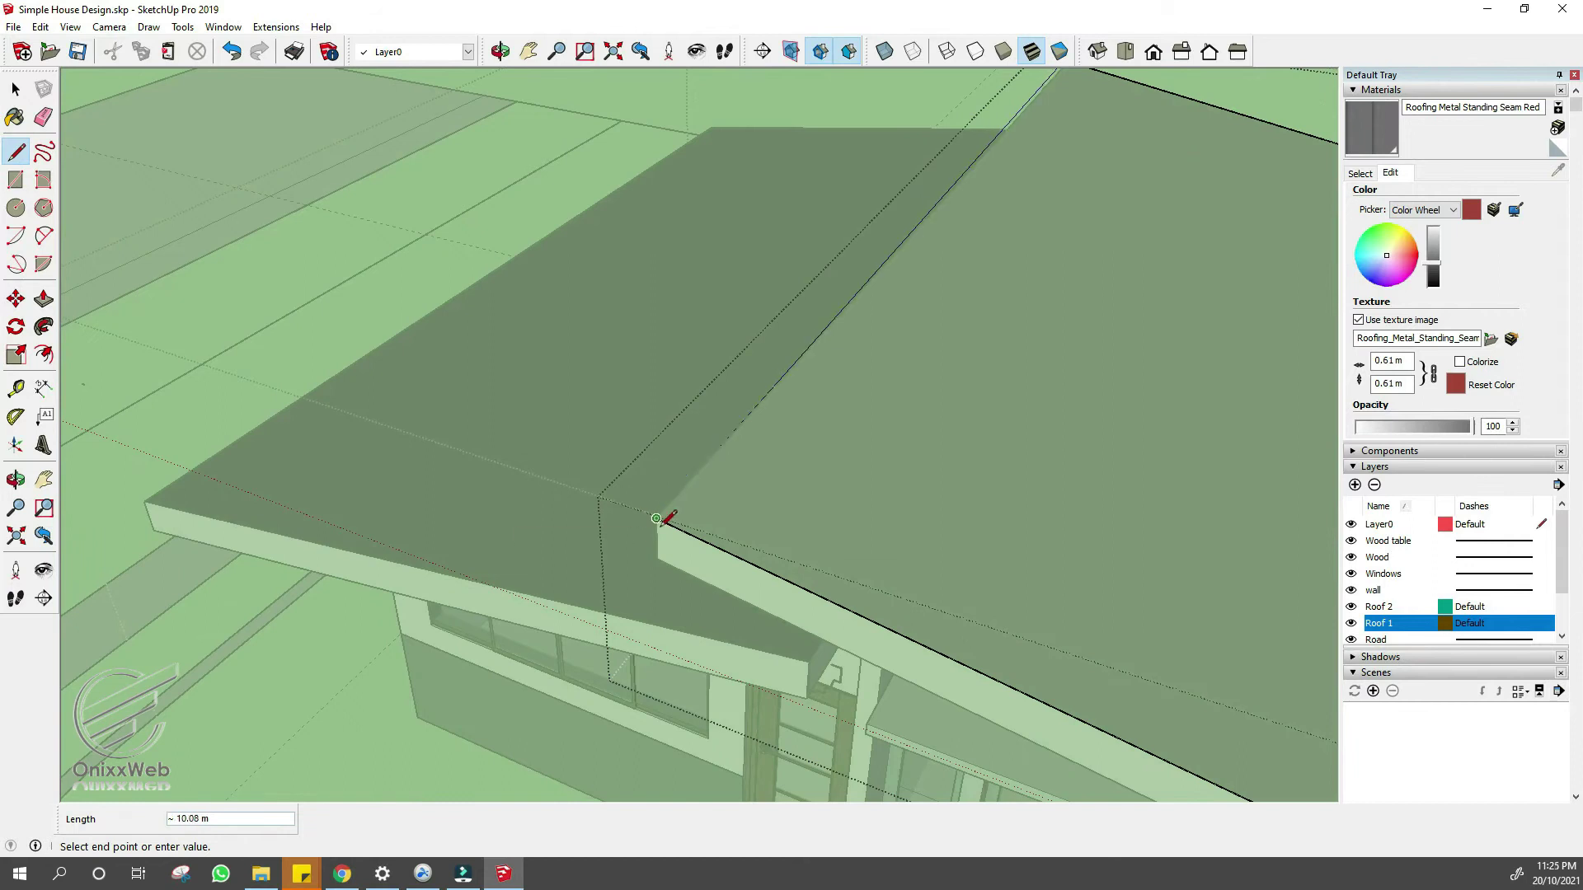
key(space)
- Extrude the gutter profile around the whole upper roof perimeter with Follow Me along the traced path
scroll(450, 420, down, 4)
triple_click(920, 583)
middle_drag(921, 583, 957, 485)
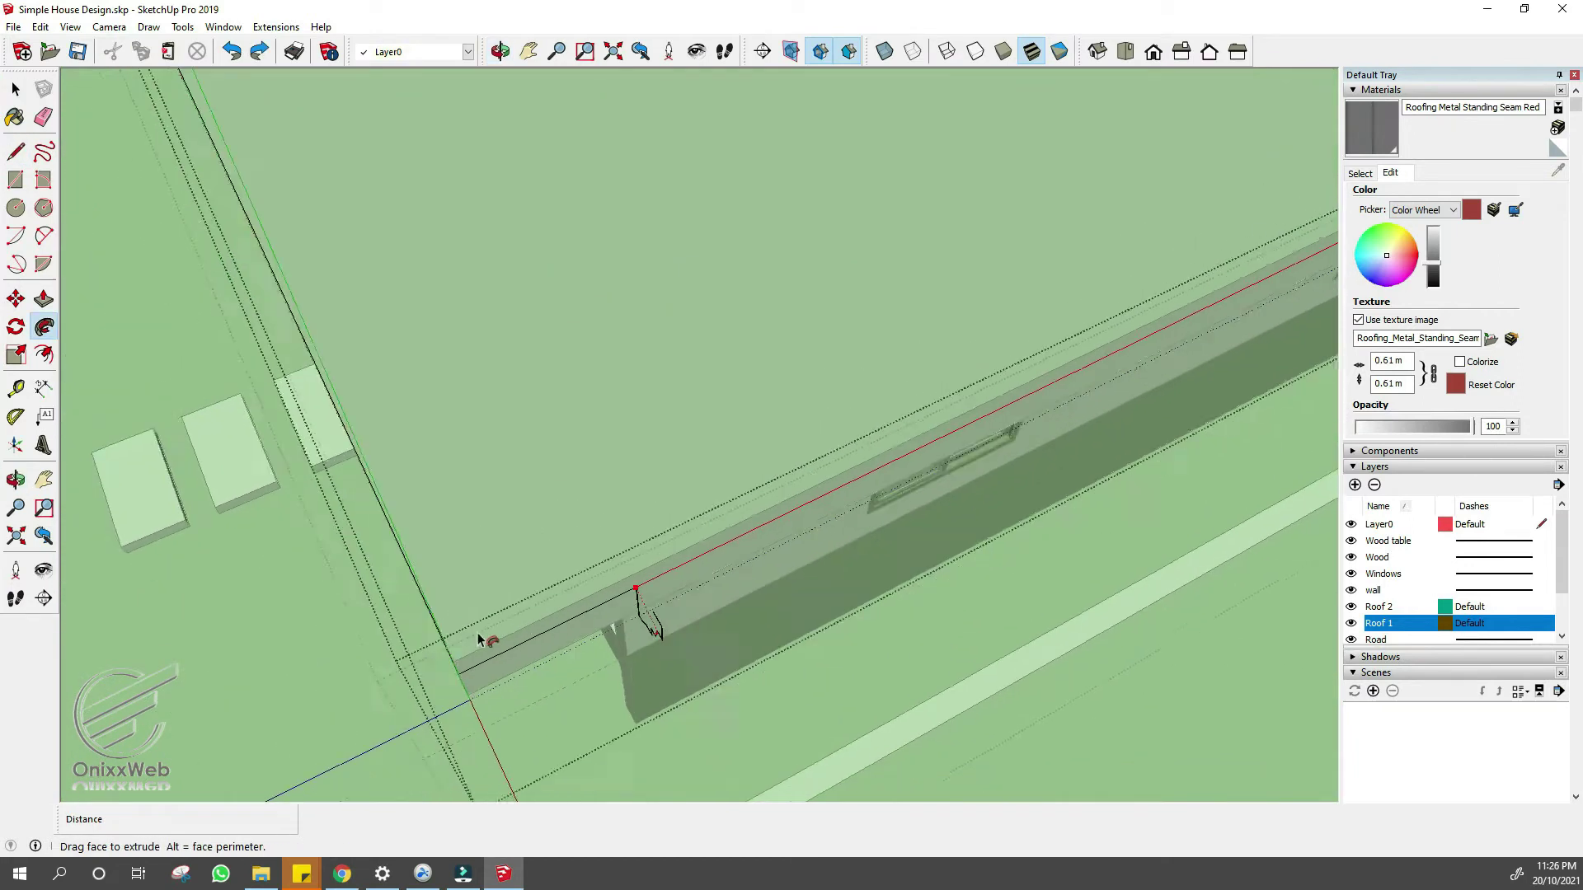
scroll(489, 642, down, 2)
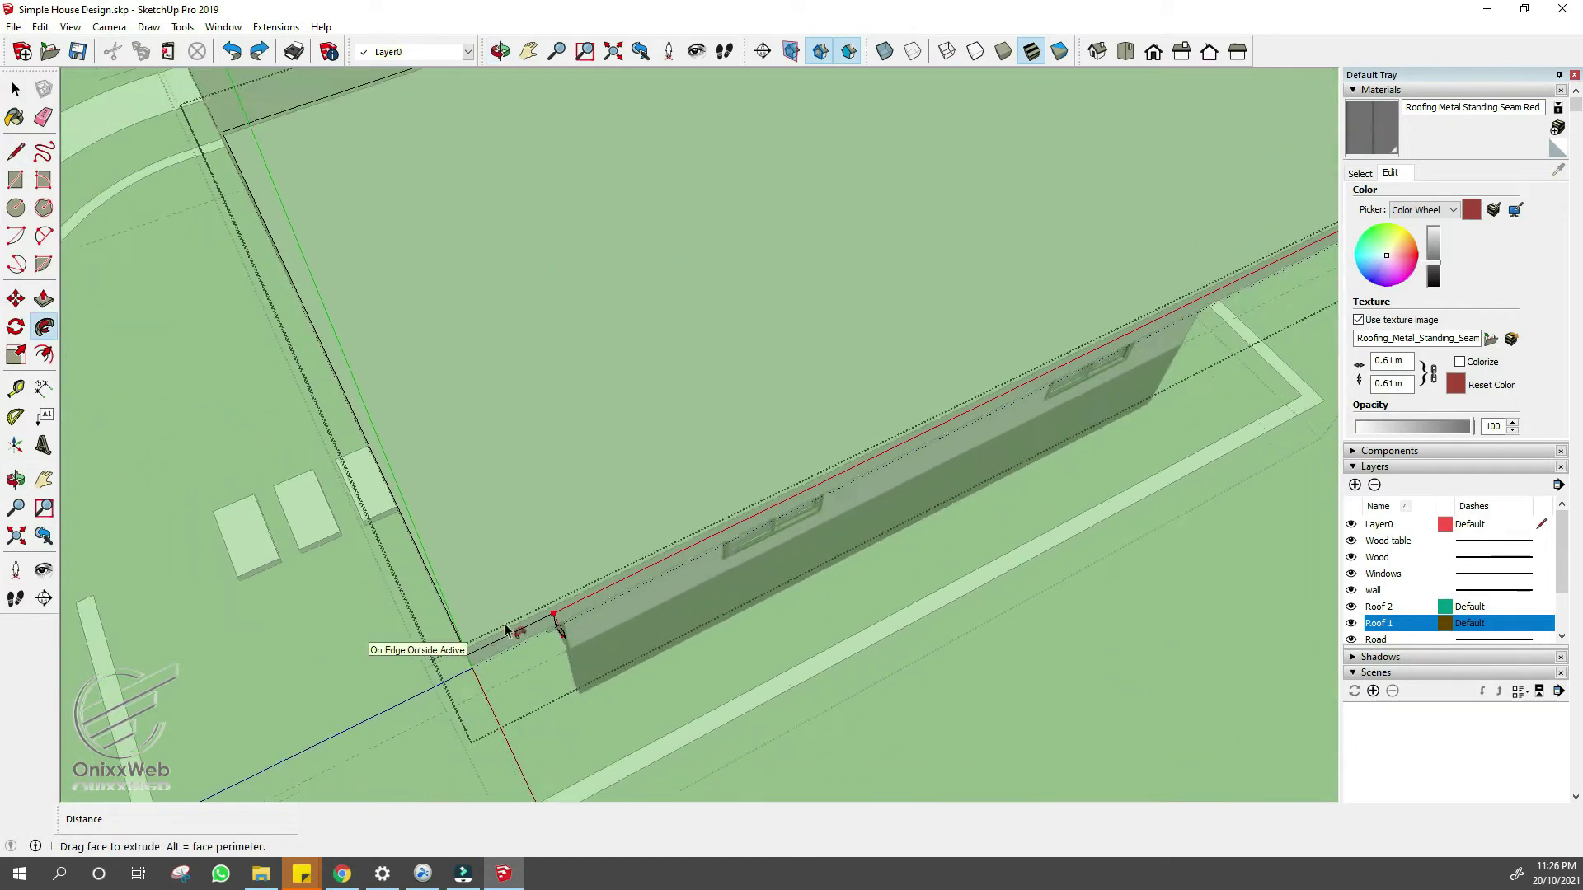
scroll(643, 635, down, 3)
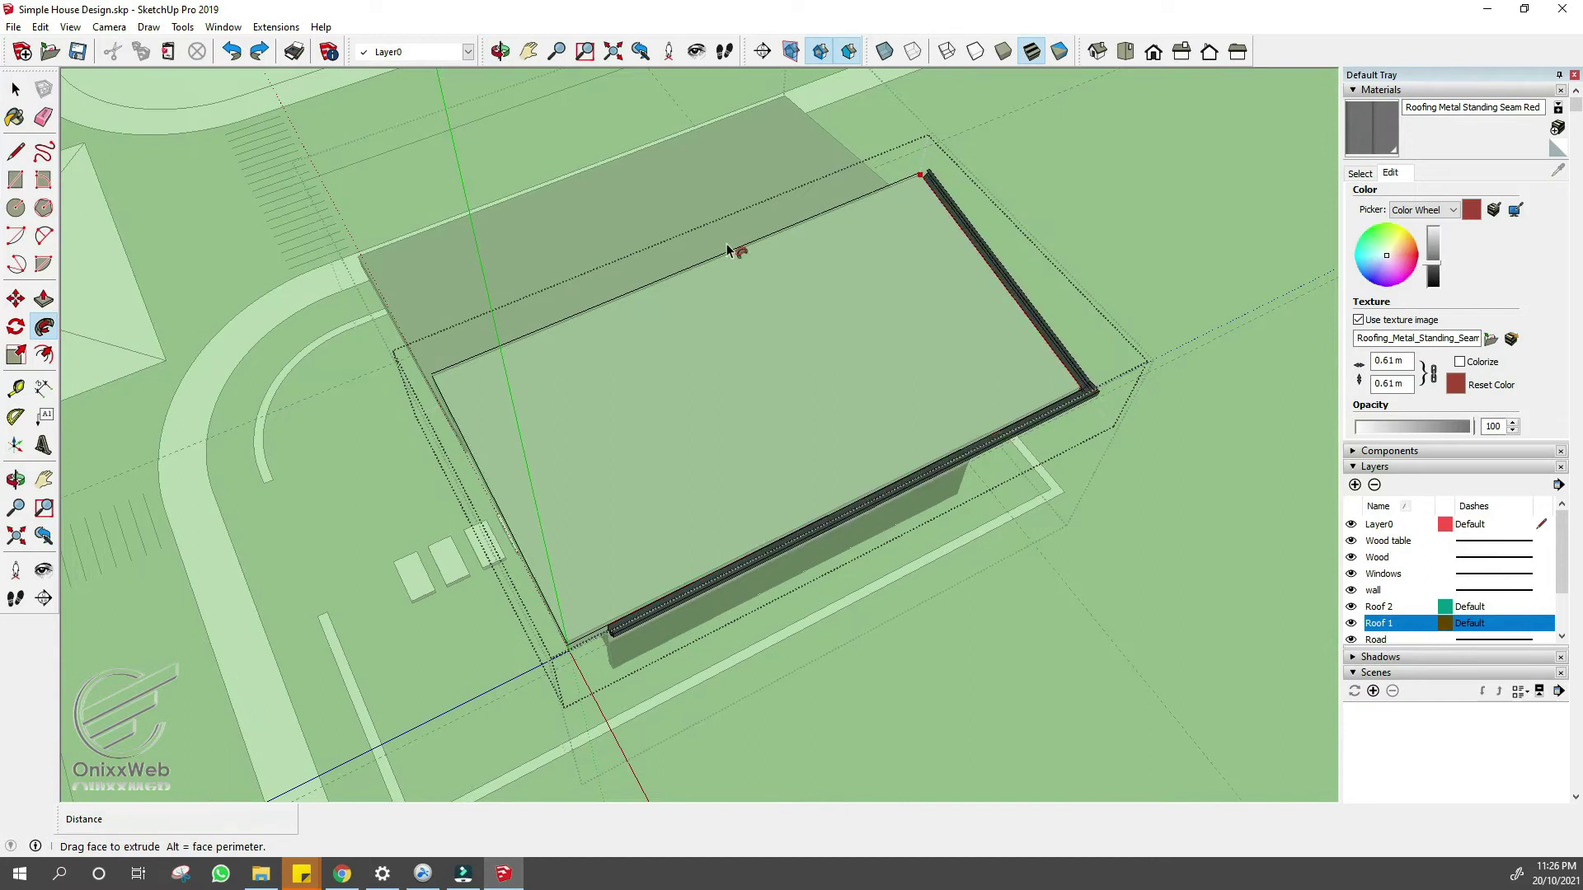
middle_drag(908, 179, 546, 127)
scroll(546, 127, up, 5)
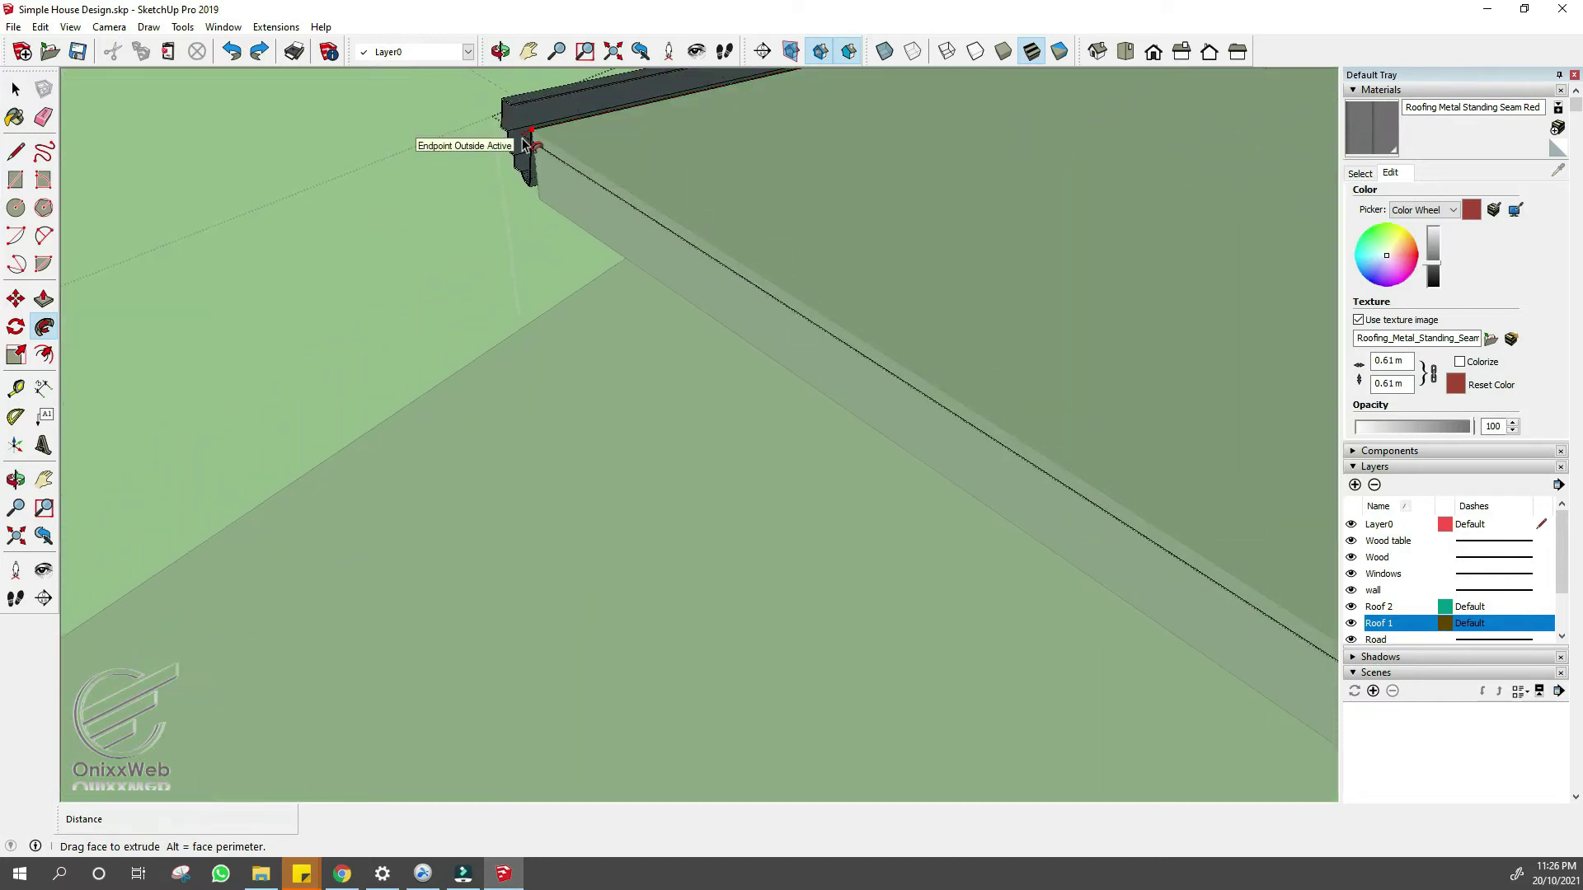
scroll(646, 233, down, 4)
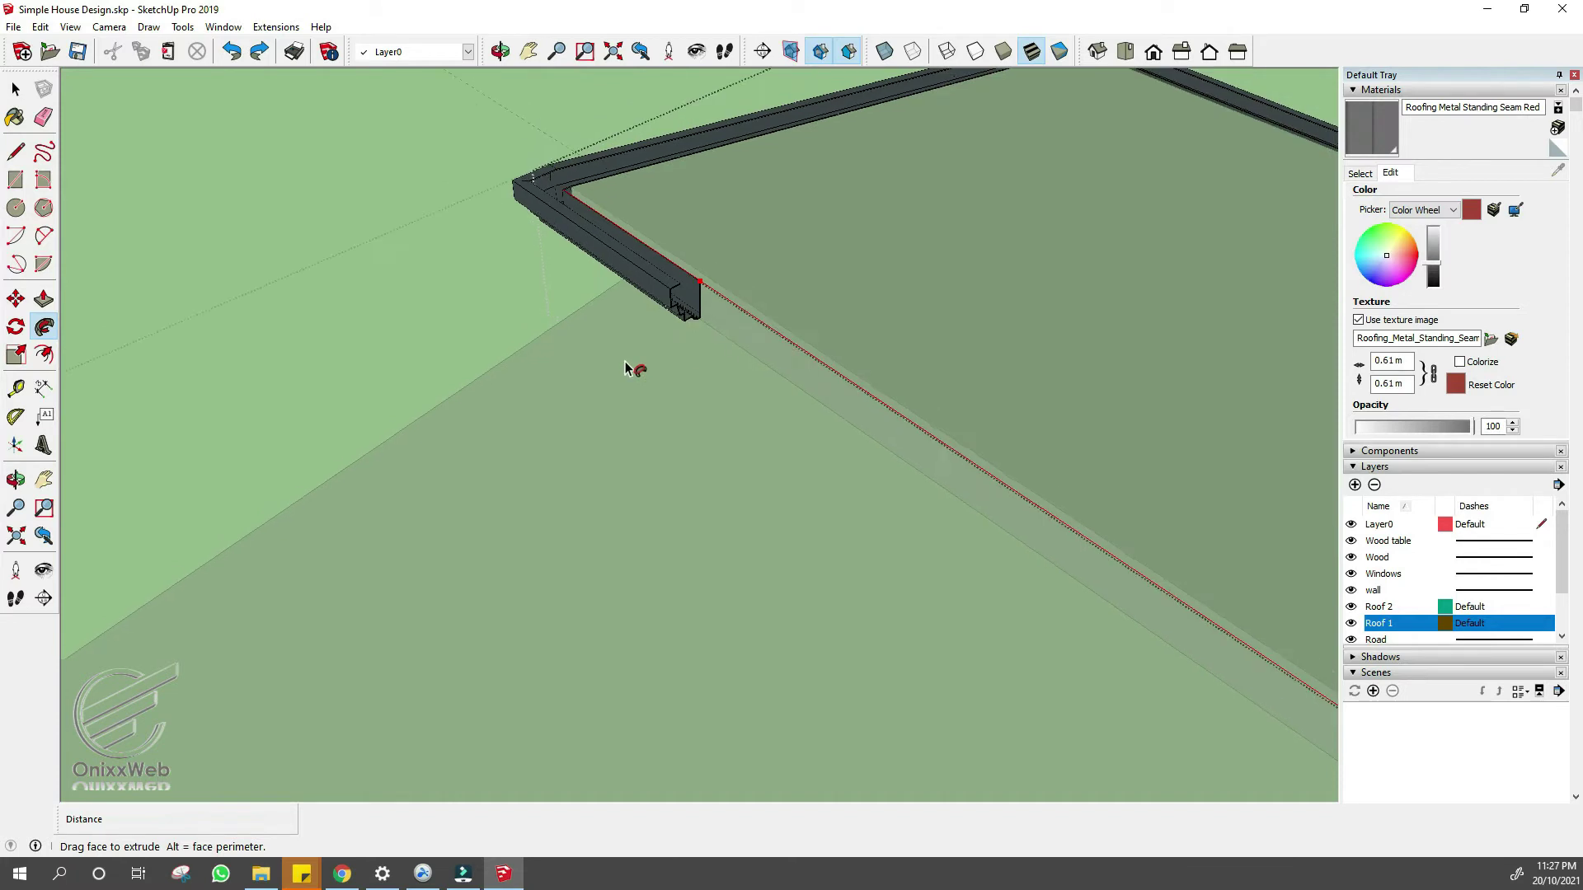
scroll(625, 369, down, 2)
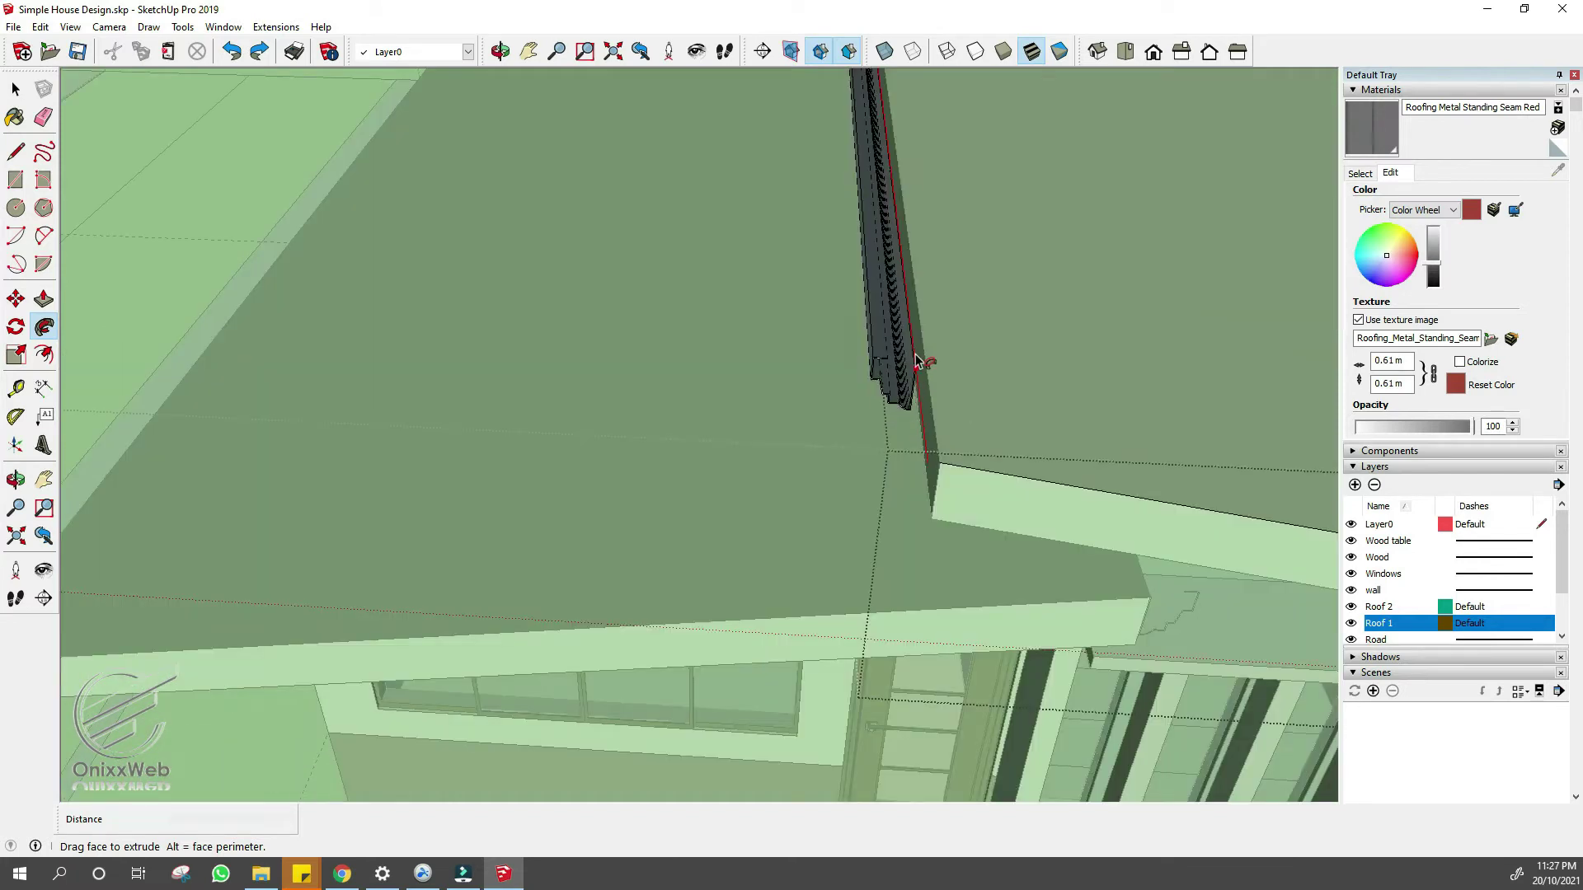
click(373, 240)
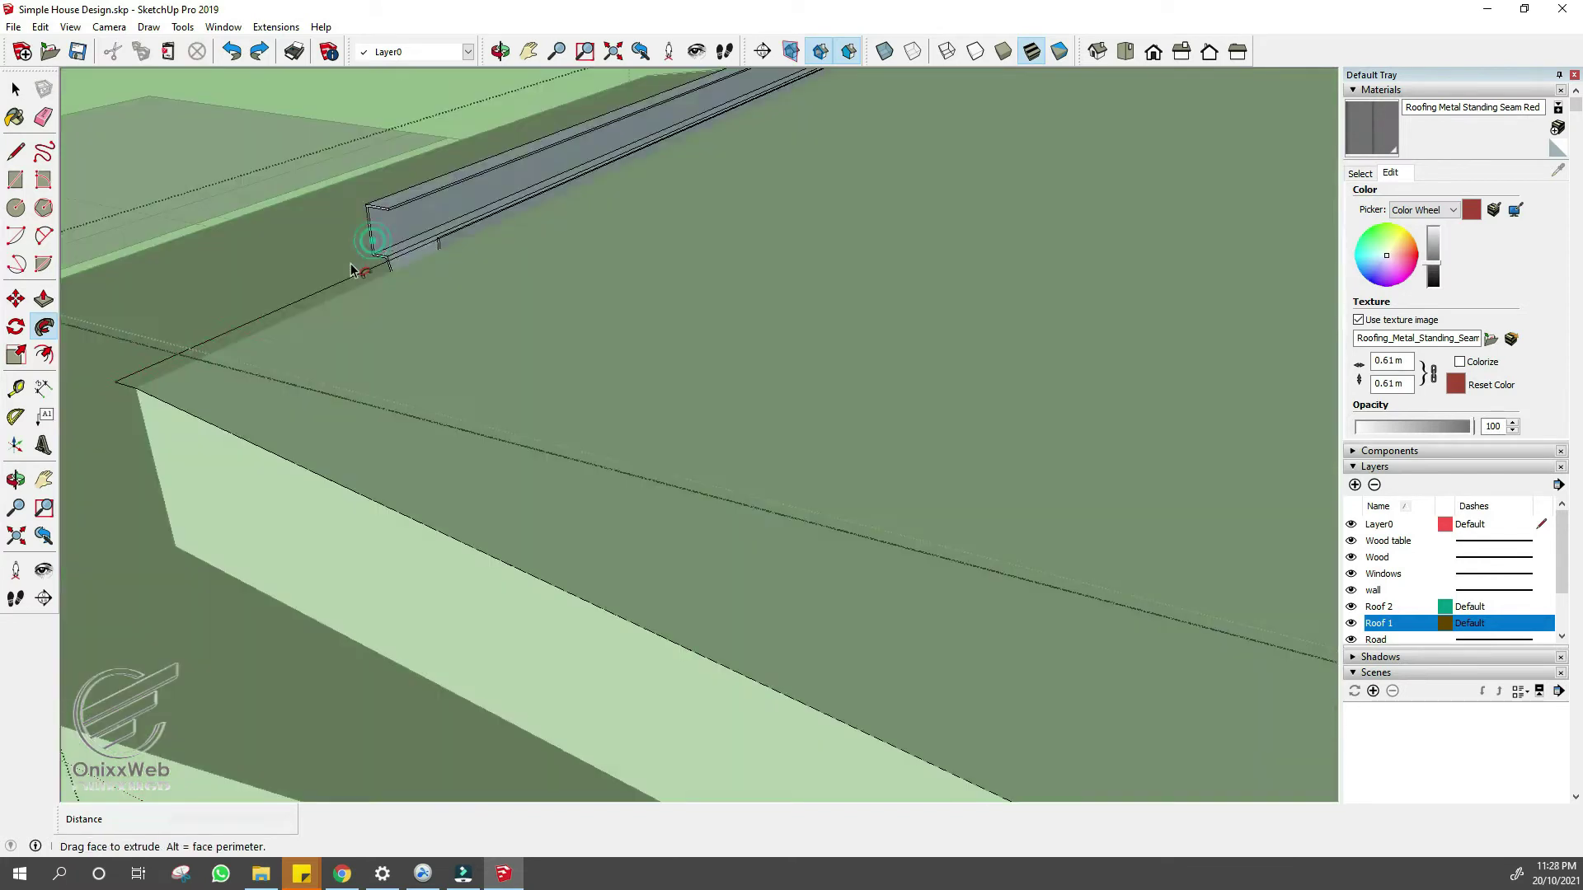
scroll(353, 270, down, 6)
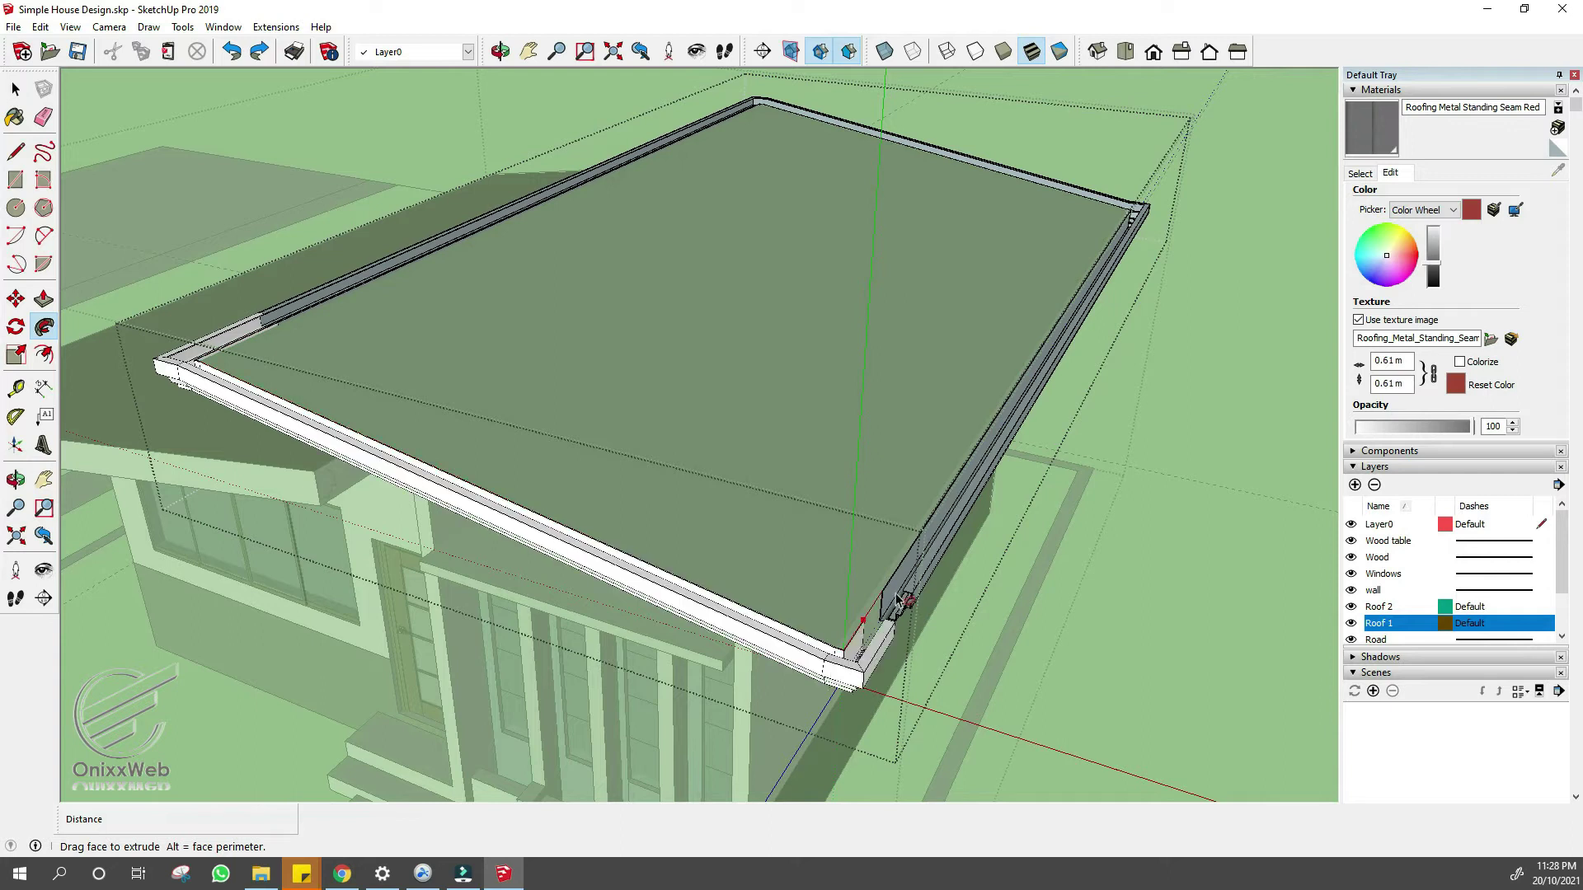
click(905, 589)
key(space)
- Open the upper roof and push/pull its outer side fascia face outward toward the gutter
scroll(516, 601, up, 6)
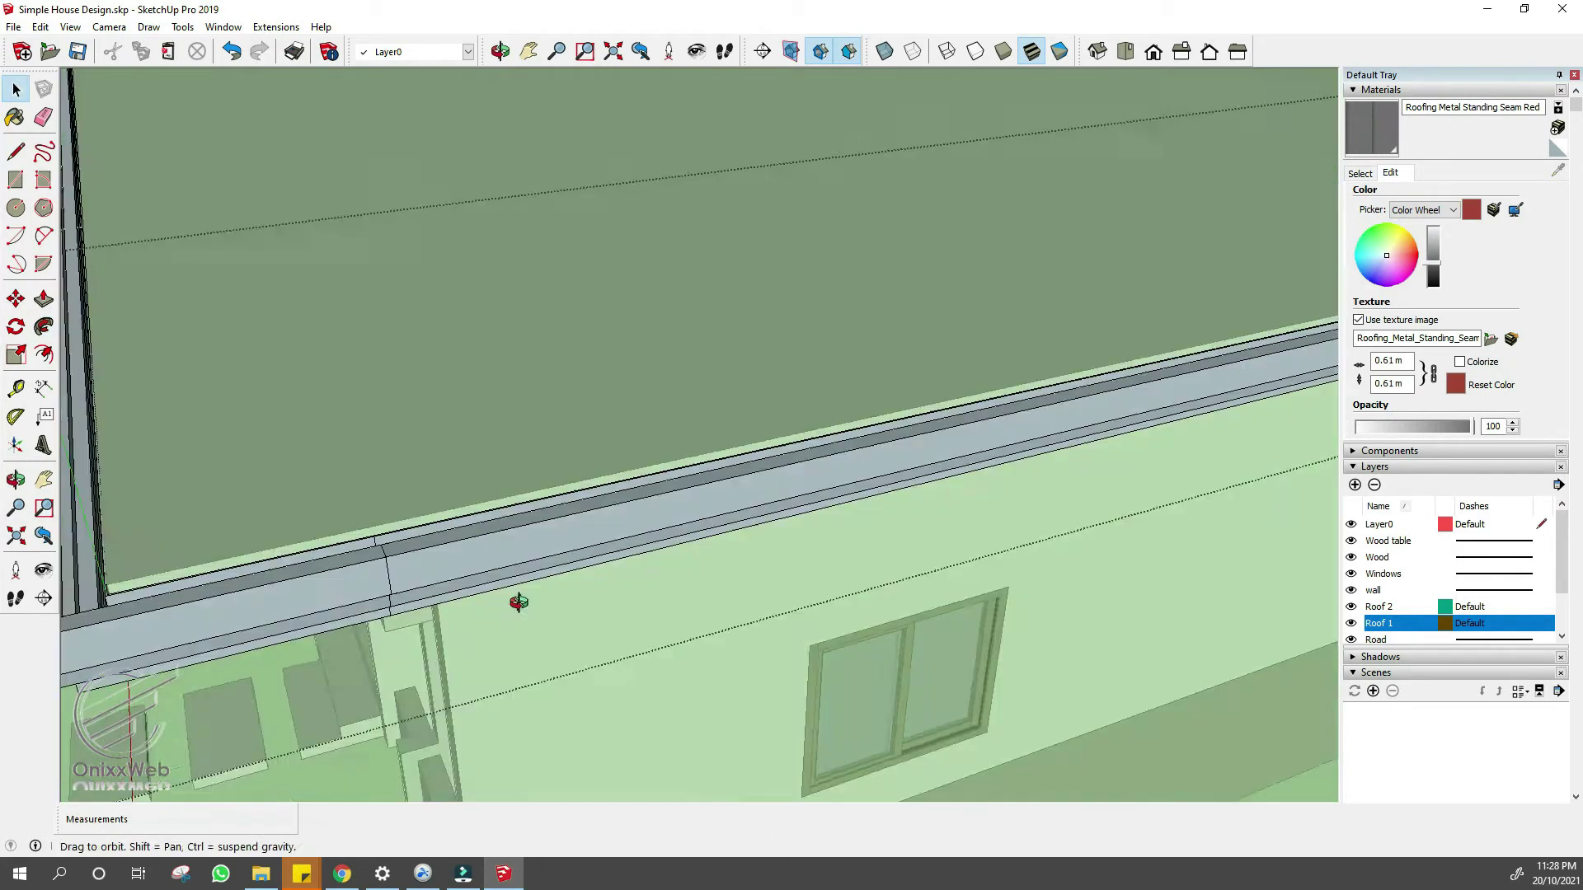
scroll(589, 679, down, 5)
middle_drag(657, 665, 519, 560)
drag(375, 230, 536, 364)
scroll(537, 364, down, 5)
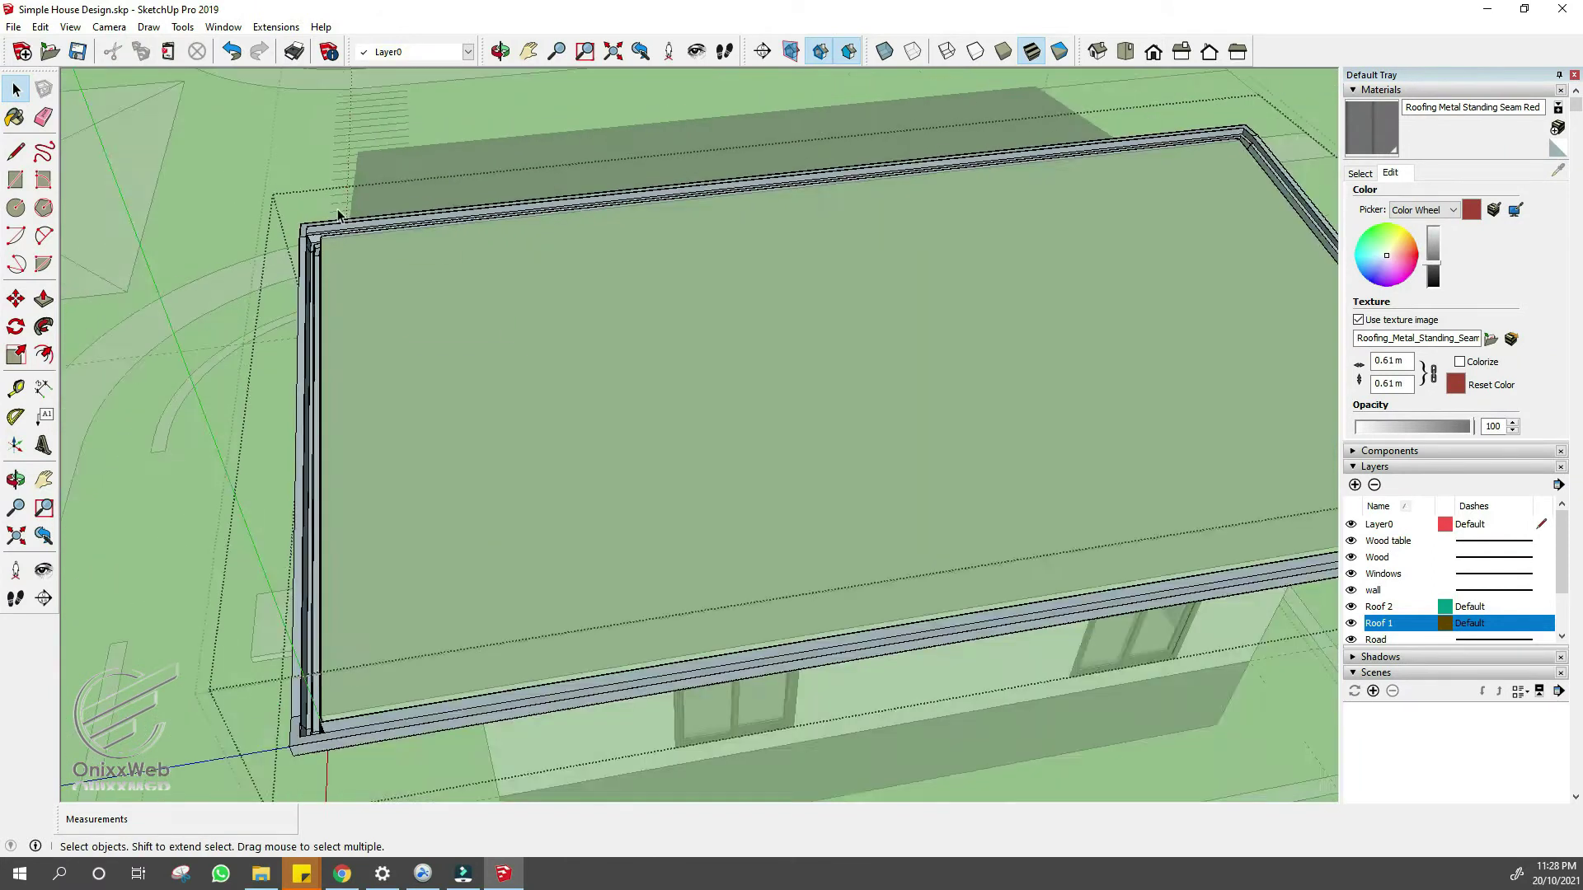
scroll(582, 294, up, 6)
double_click(582, 295)
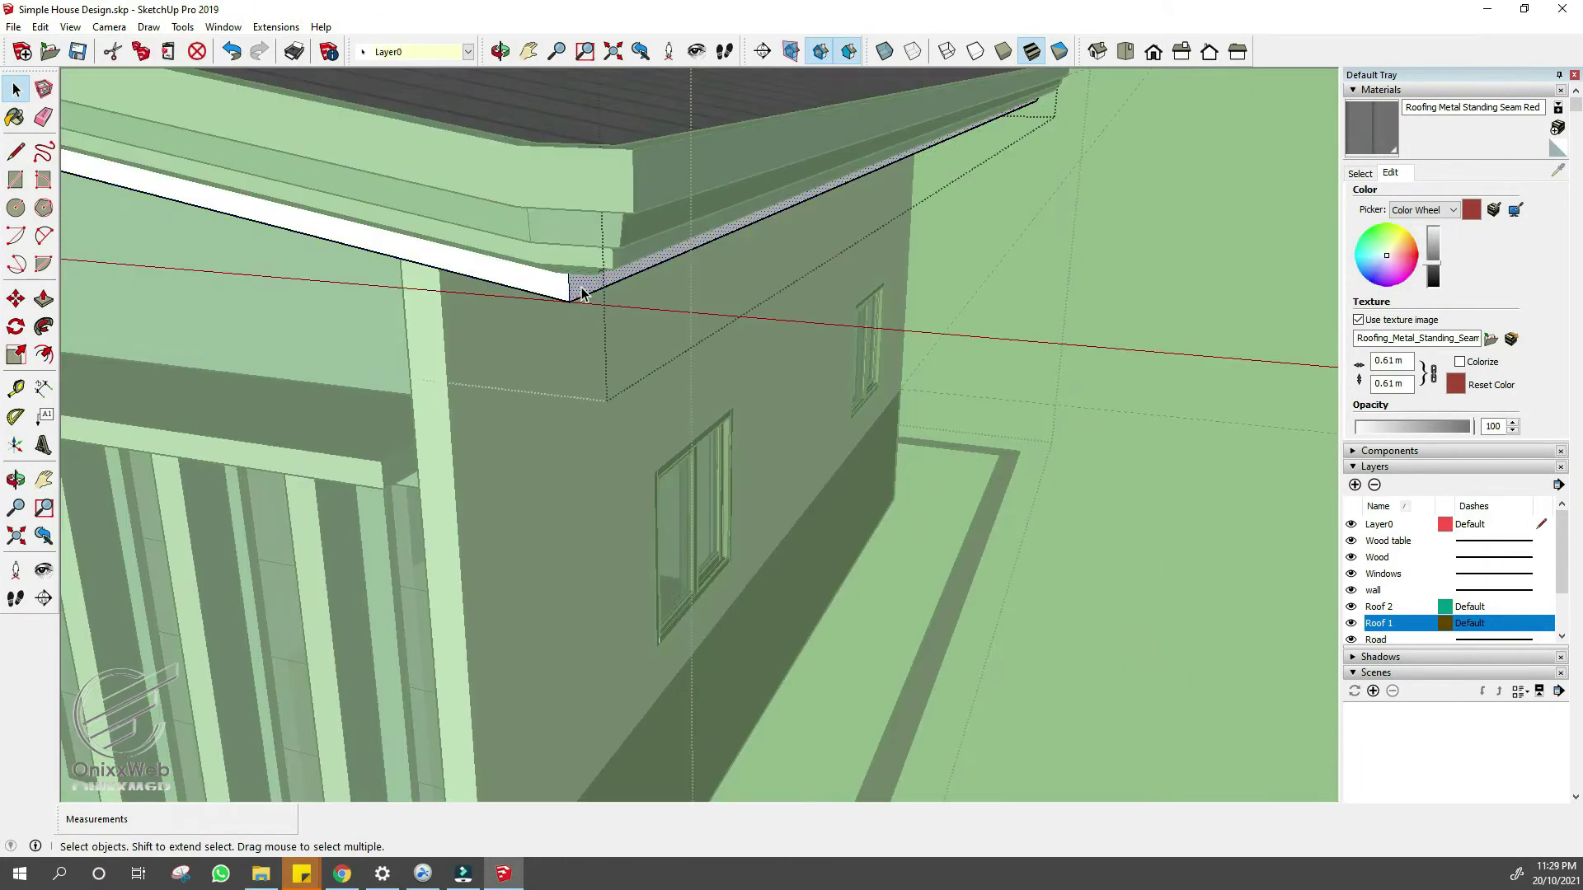
key(p)
click(582, 294)
click(601, 283)
key(space)
- Push/pull the upper roof's inner side fascia face, beside the lower roof, by 25 mm
scroll(568, 481, down, 5)
middle_drag(567, 481, 870, 459)
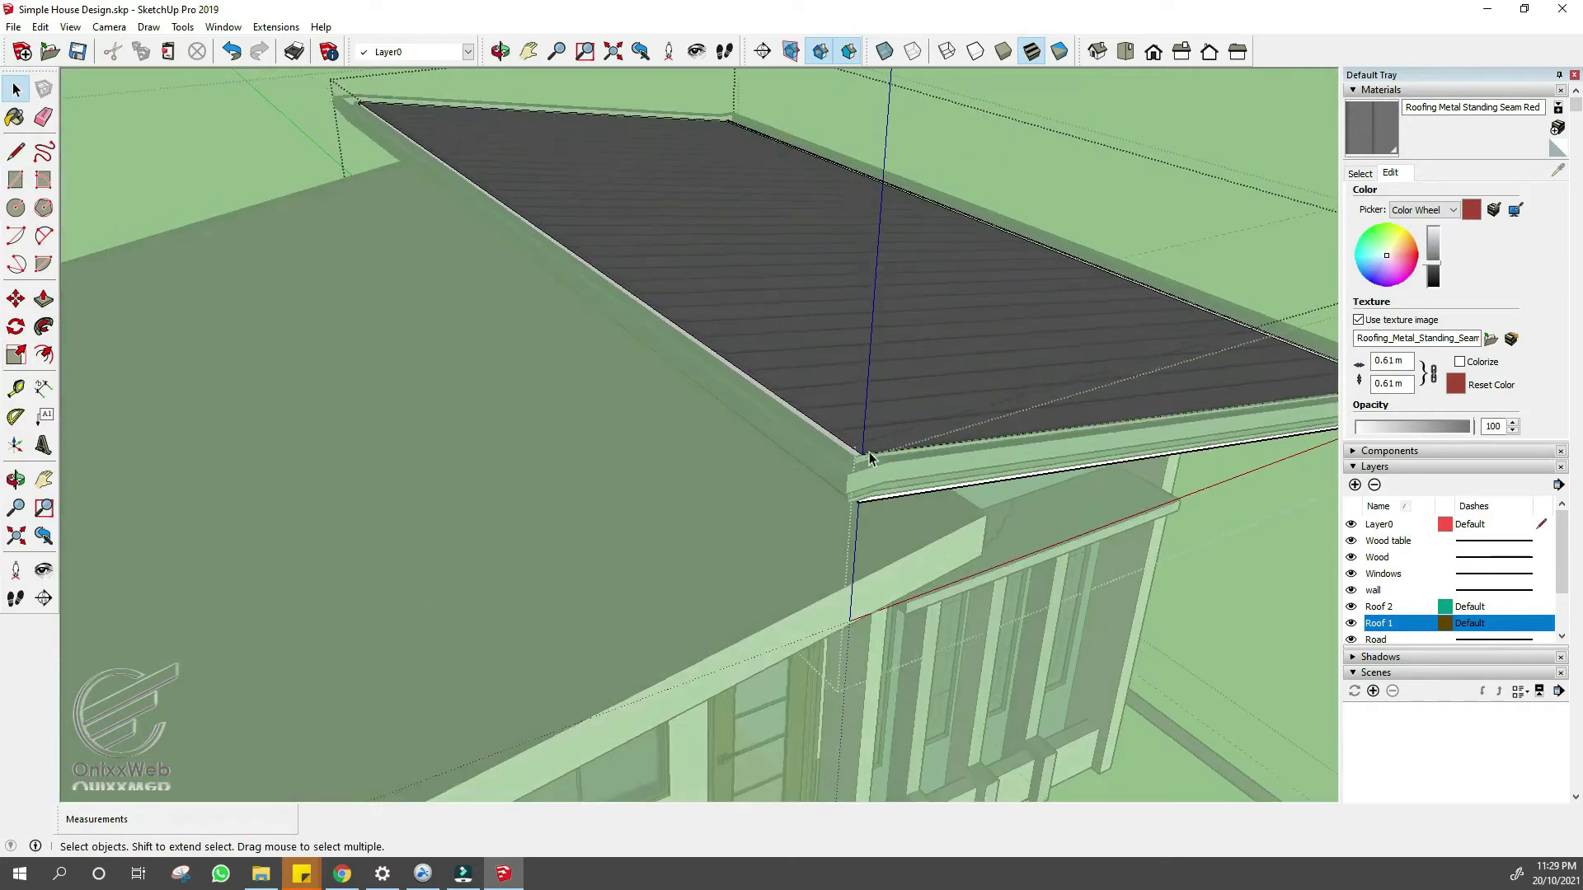
scroll(870, 459, up, 5)
key(p)
click(855, 466)
text(25mm)
key(Return)
key(space)
- Push/pull another edge face of the upper roof with a distance of 1.2 and finish editing the roof
scroll(651, 356, down, 3)
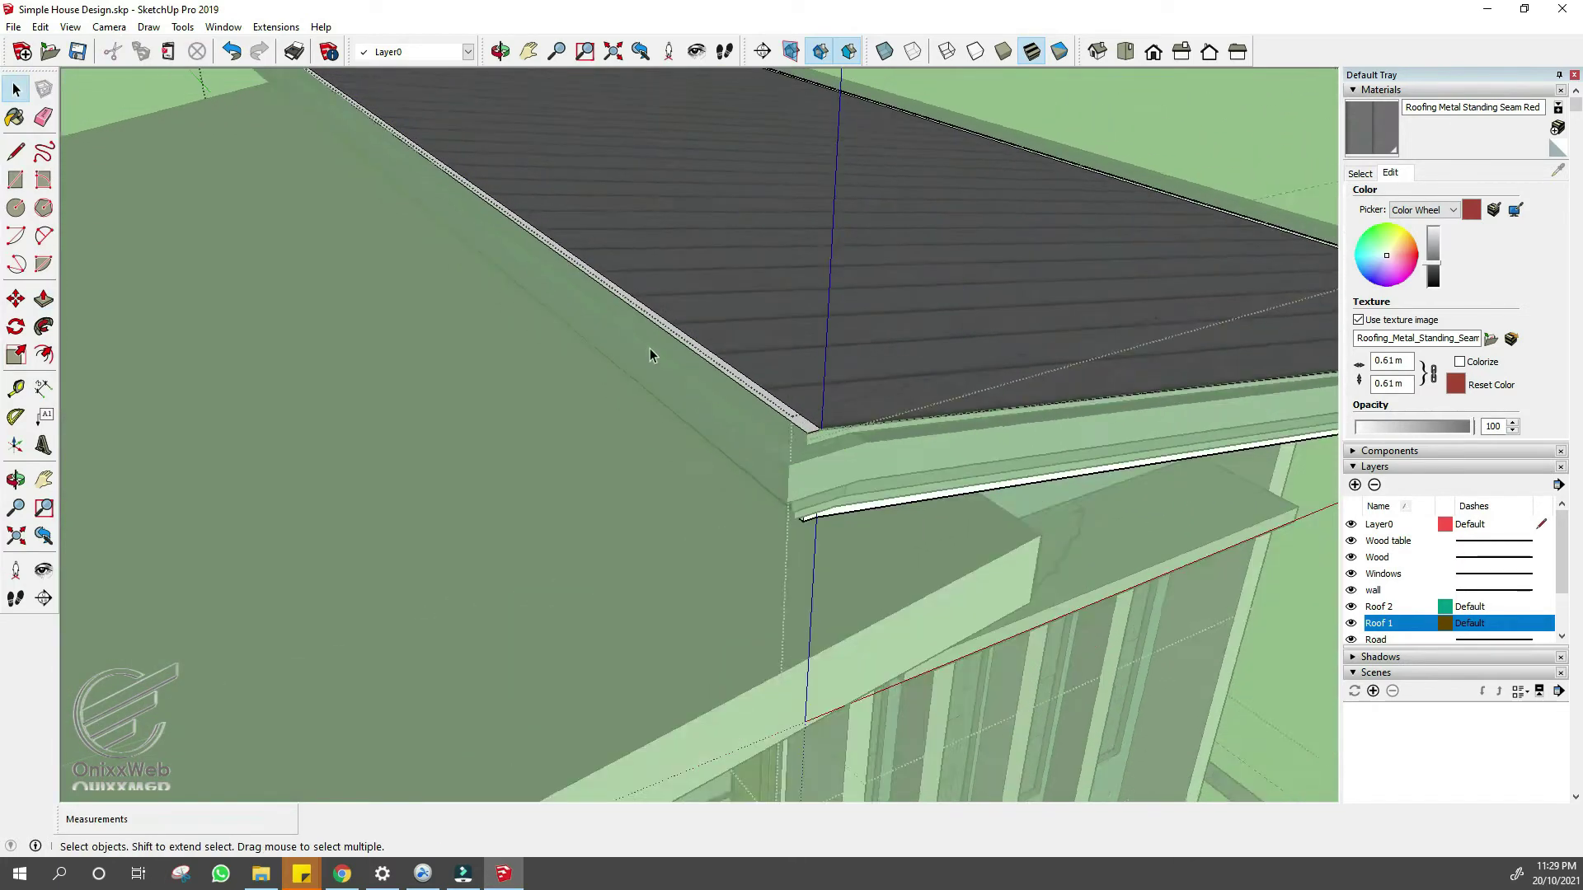
scroll(652, 356, down, 10)
click(685, 651)
key(p)
click(688, 641)
text(1.2)
key(Return)
middle_drag(689, 625, 1031, 657)
key(space)
- Move the gutter profile slightly clear of the lower roof's front upper corner and bridge the gap with a short line
middle_drag(589, 511, 946, 378)
scroll(946, 379, up, 5)
scroll(944, 379, up, 6)
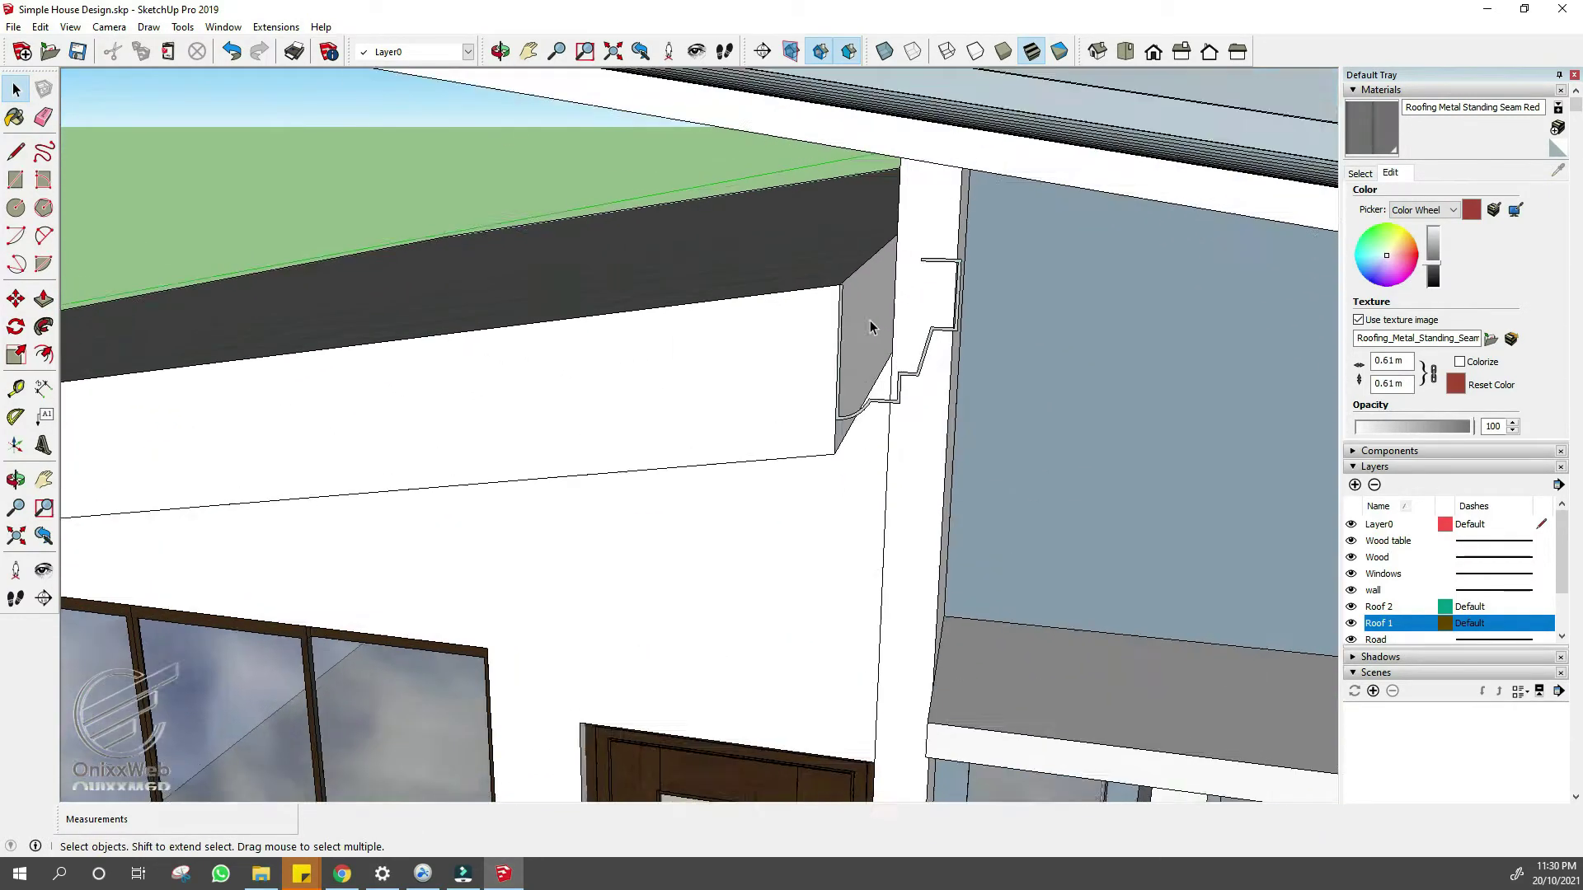
click(831, 284)
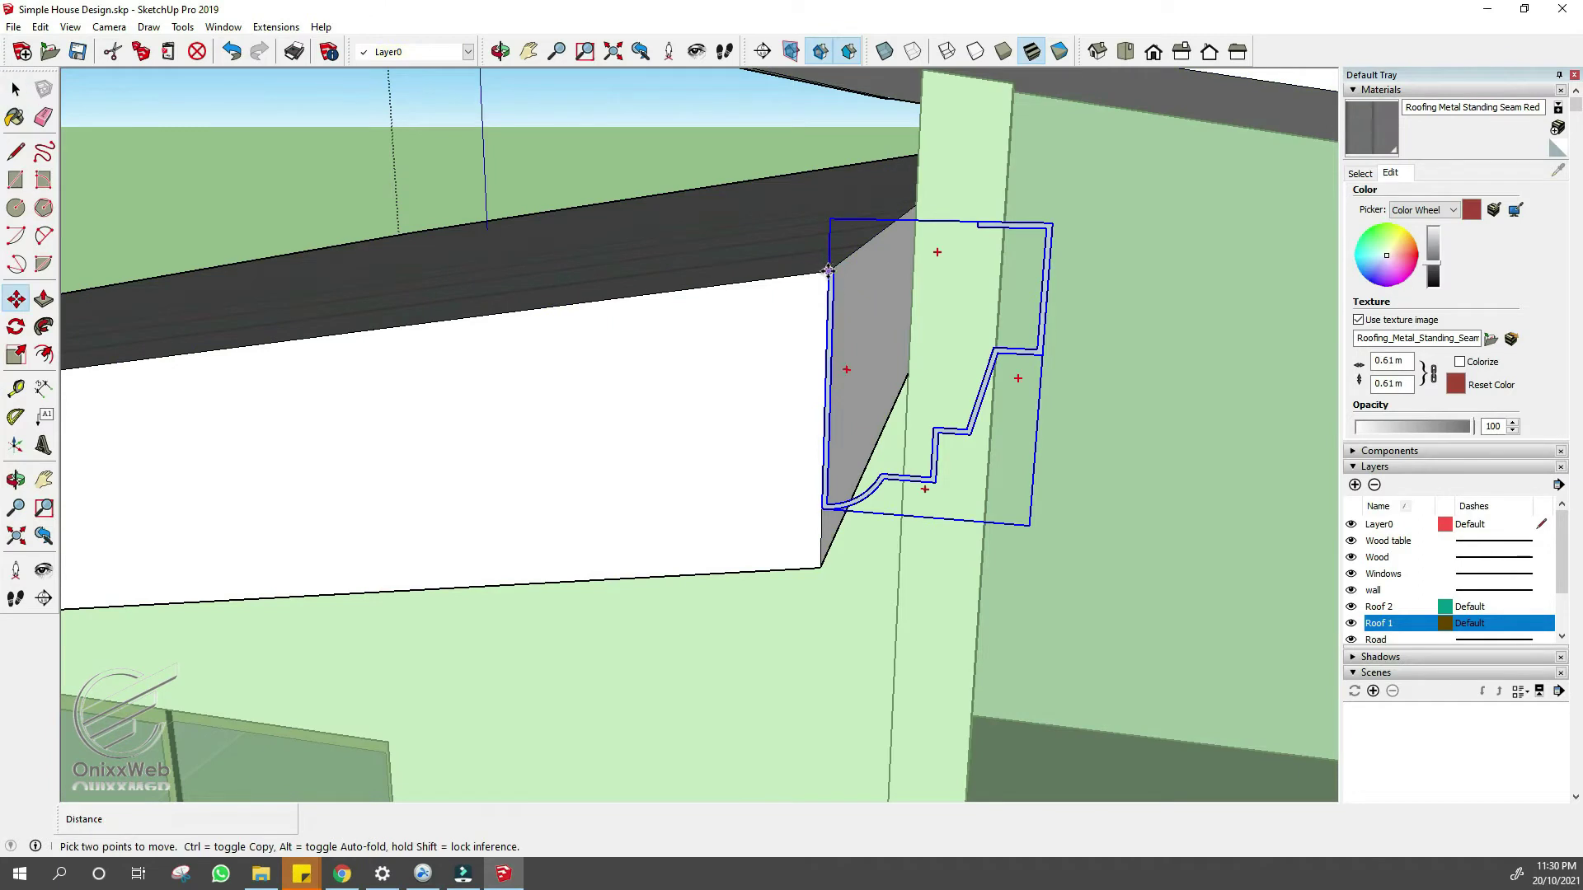
click(828, 270)
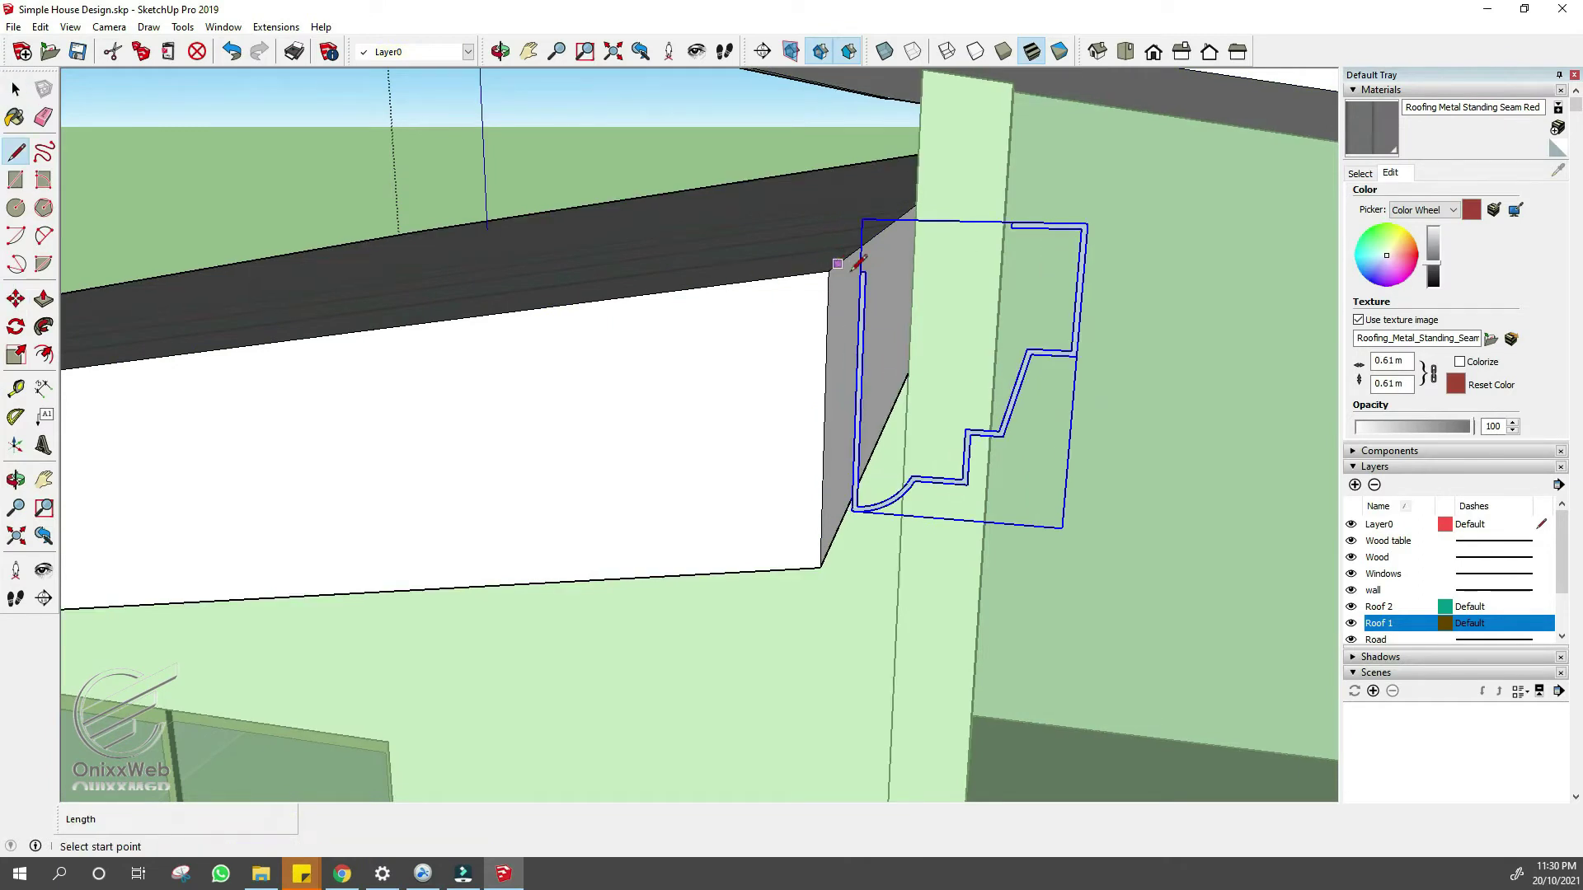
click(933, 203)
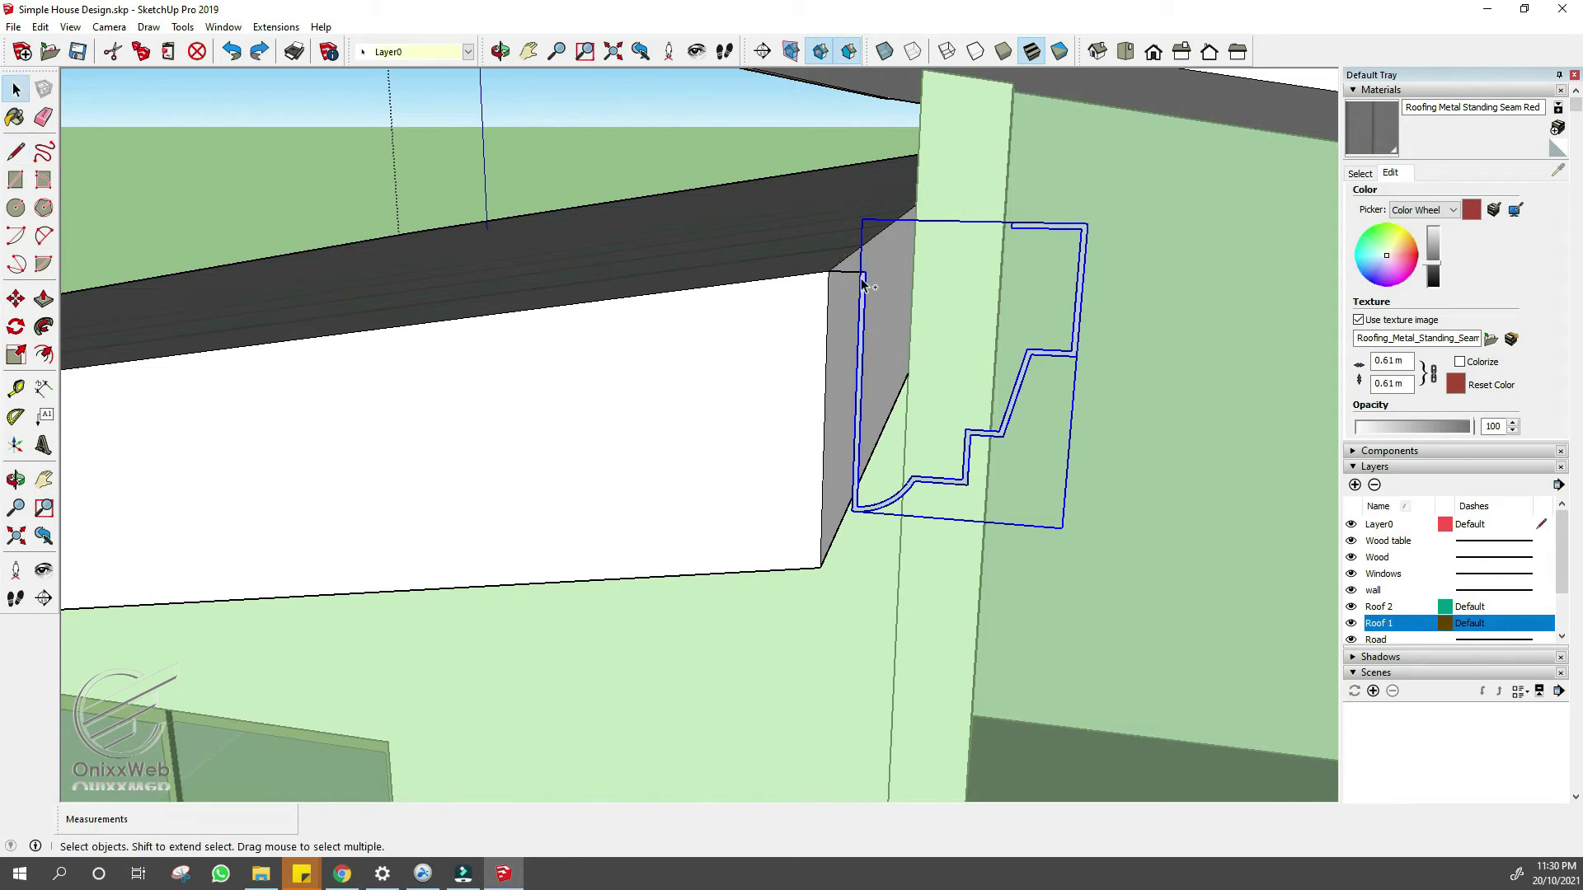
- Open the gutter profile group and trace the path line along the lower roof's inner and front edges
double_click(861, 284)
click(933, 205)
click(863, 271)
middle_drag(829, 270, 1343, 239)
scroll(1346, 239, down, 5)
scroll(1134, 355, down, 7)
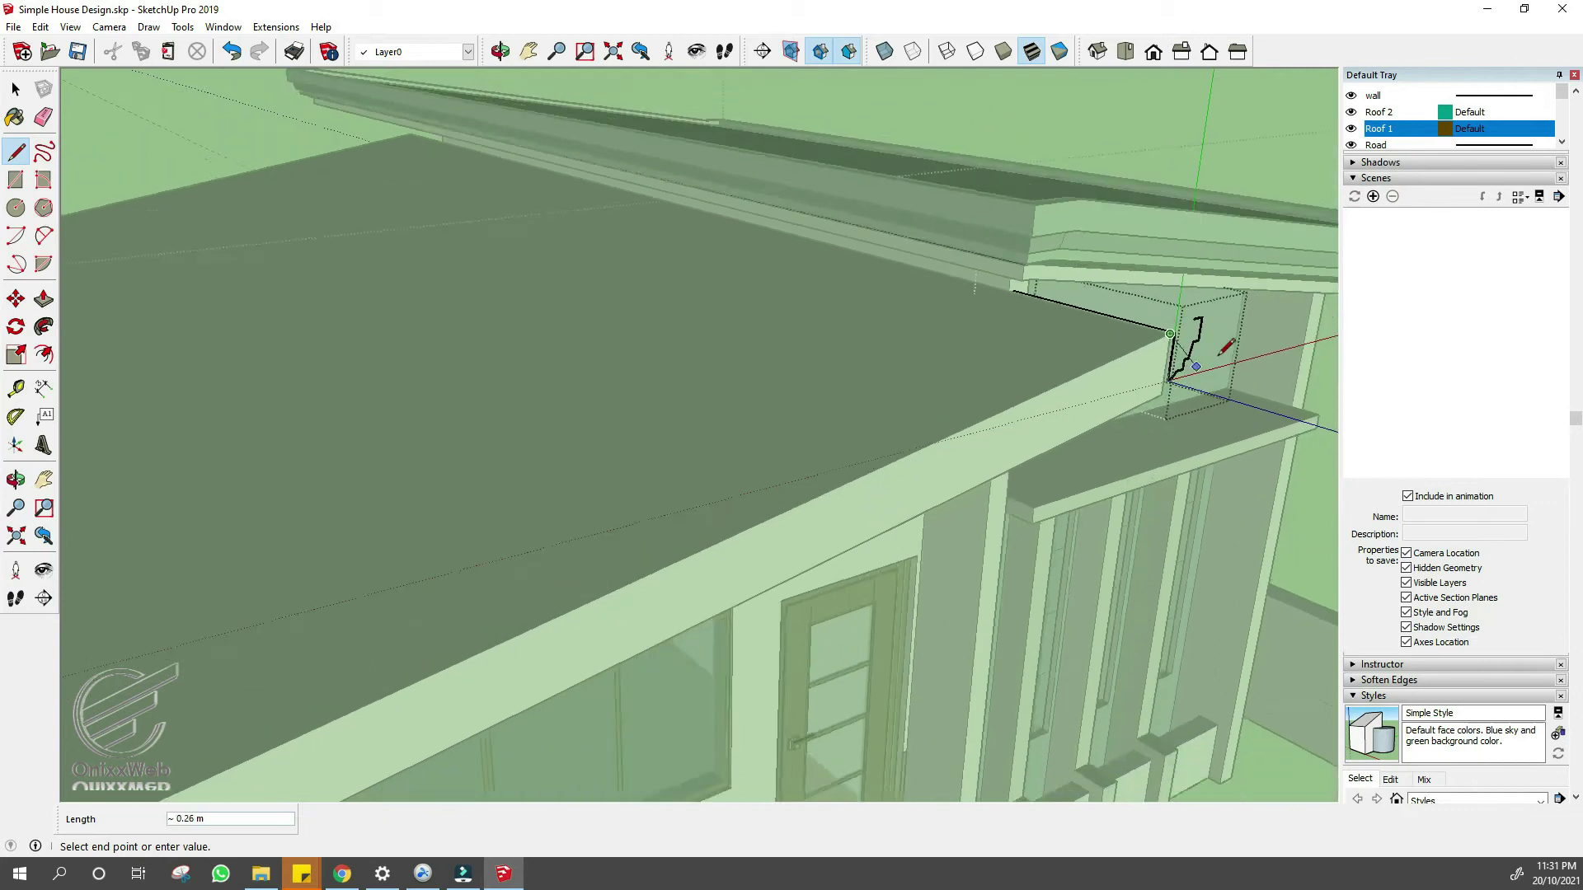
scroll(1225, 346, down, 4)
scroll(487, 678, up, 3)
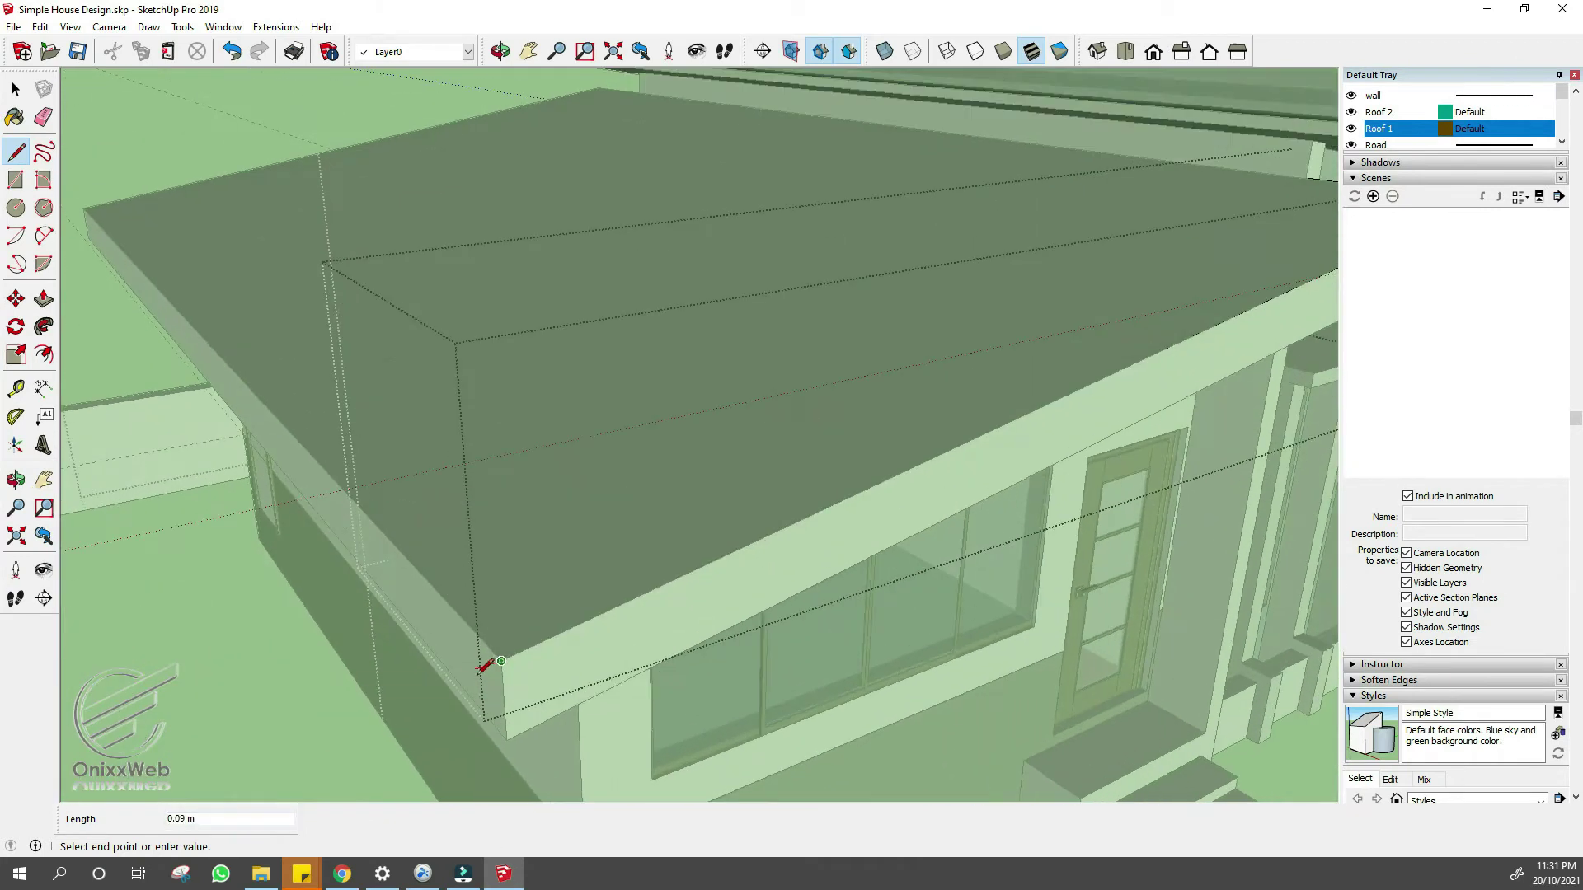
text(.0)
- Continue the gutter path line along the lower roof's outer side and back edges to the inner back corner
middle_drag(477, 662, 1010, 612)
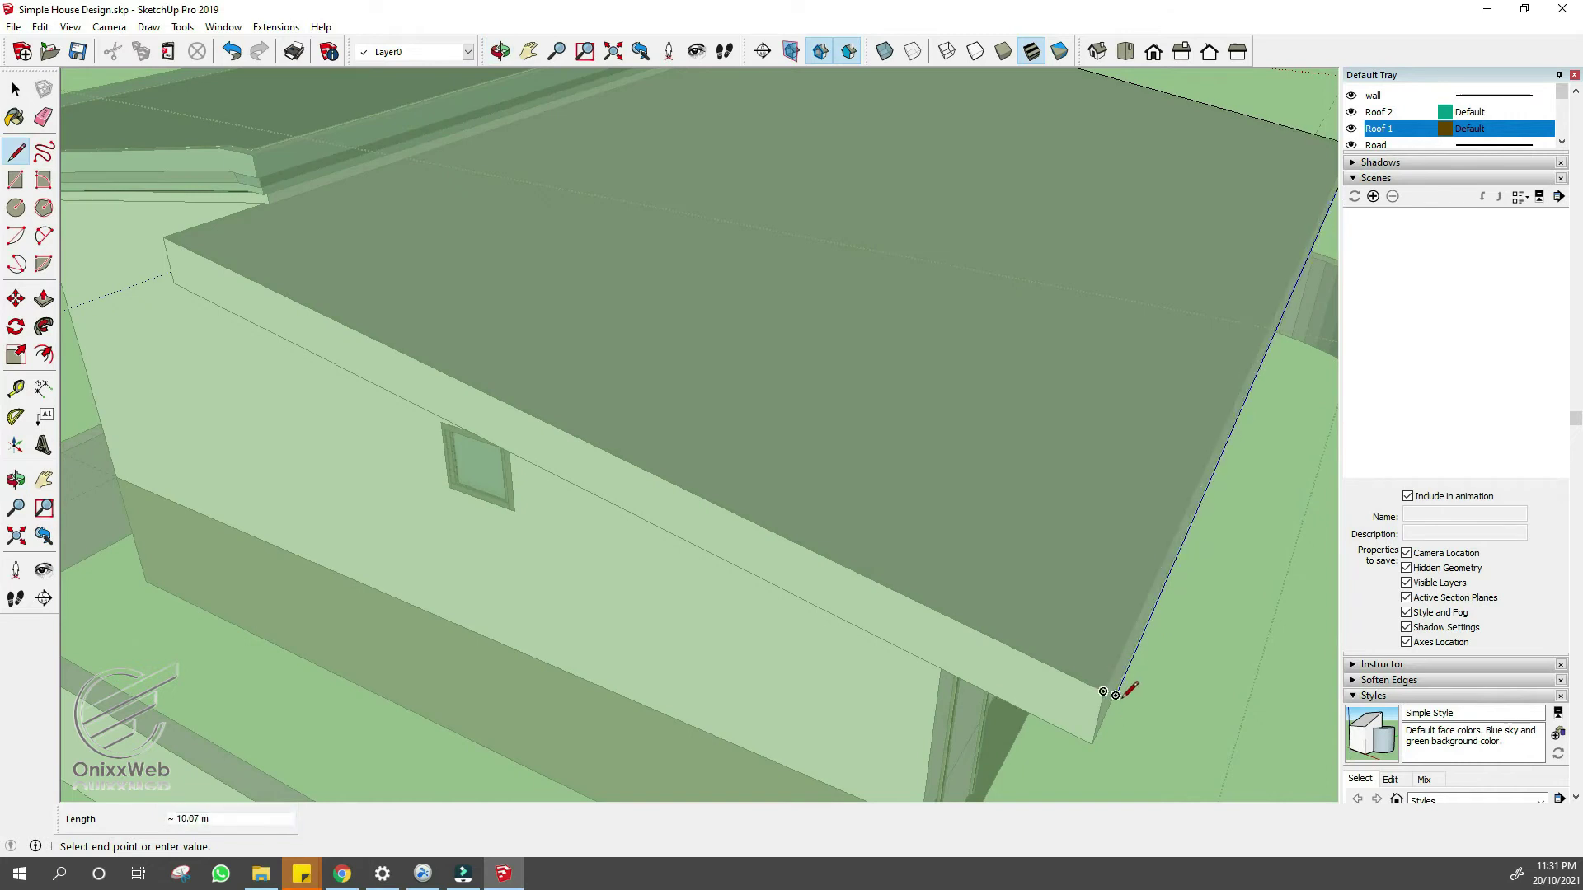
scroll(1119, 698, up, 1)
click(1105, 690)
scroll(1150, 733, down, 1)
click(252, 283)
middle_drag(252, 284, 445, 227)
scroll(590, 401, up, 1)
scroll(492, 132, up, 1)
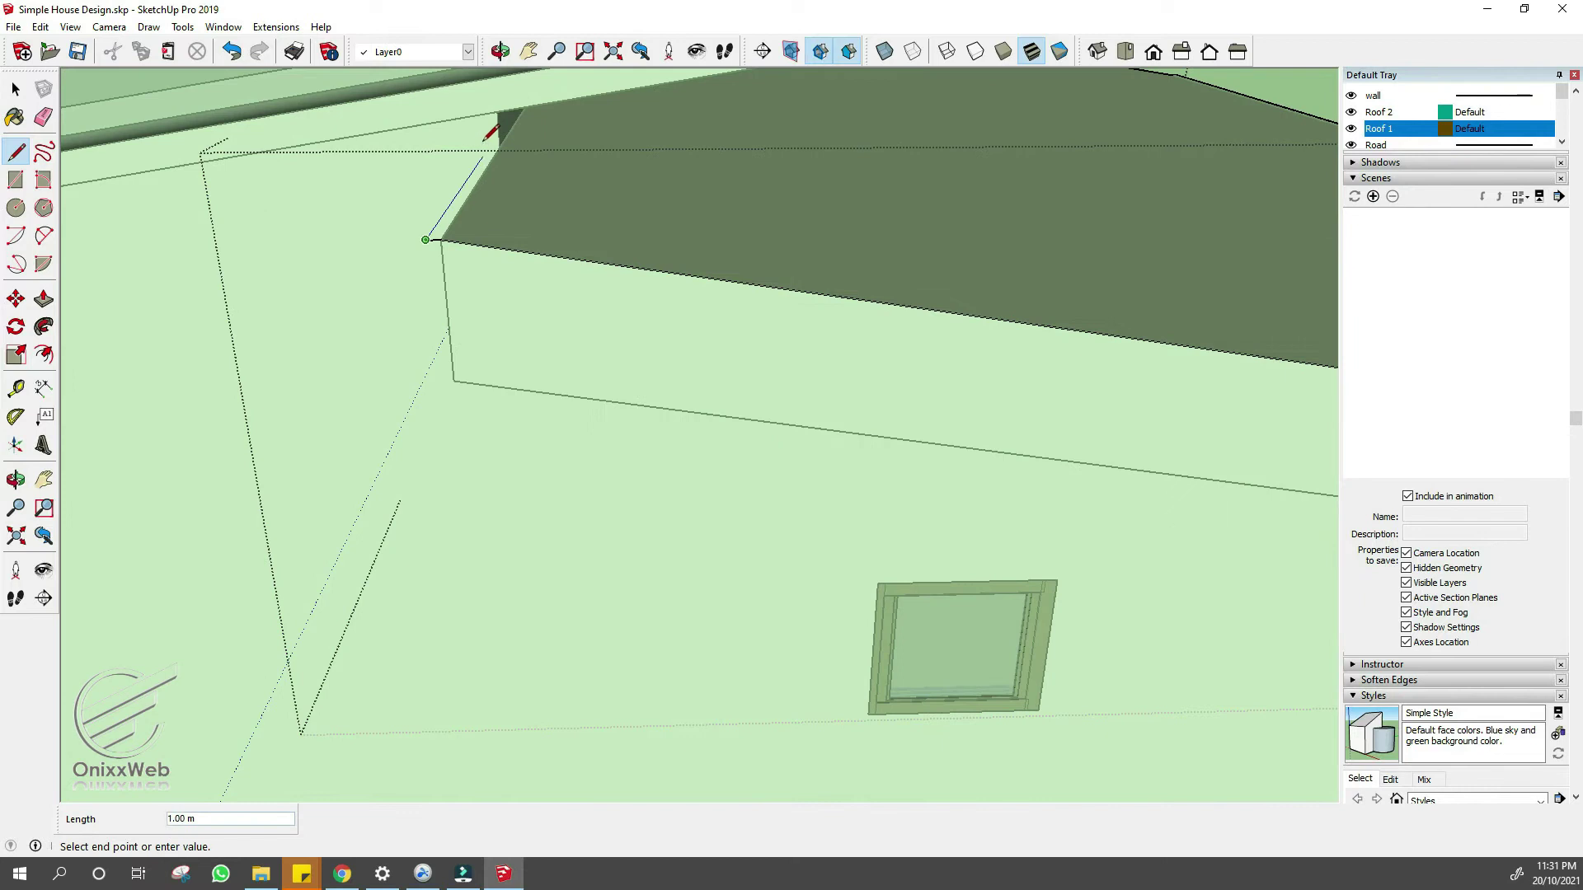
scroll(314, 301, down, 3)
middle_drag(855, 346, 465, 268)
scroll(465, 265, down, 2)
middle_drag(1063, 404, 953, 384)
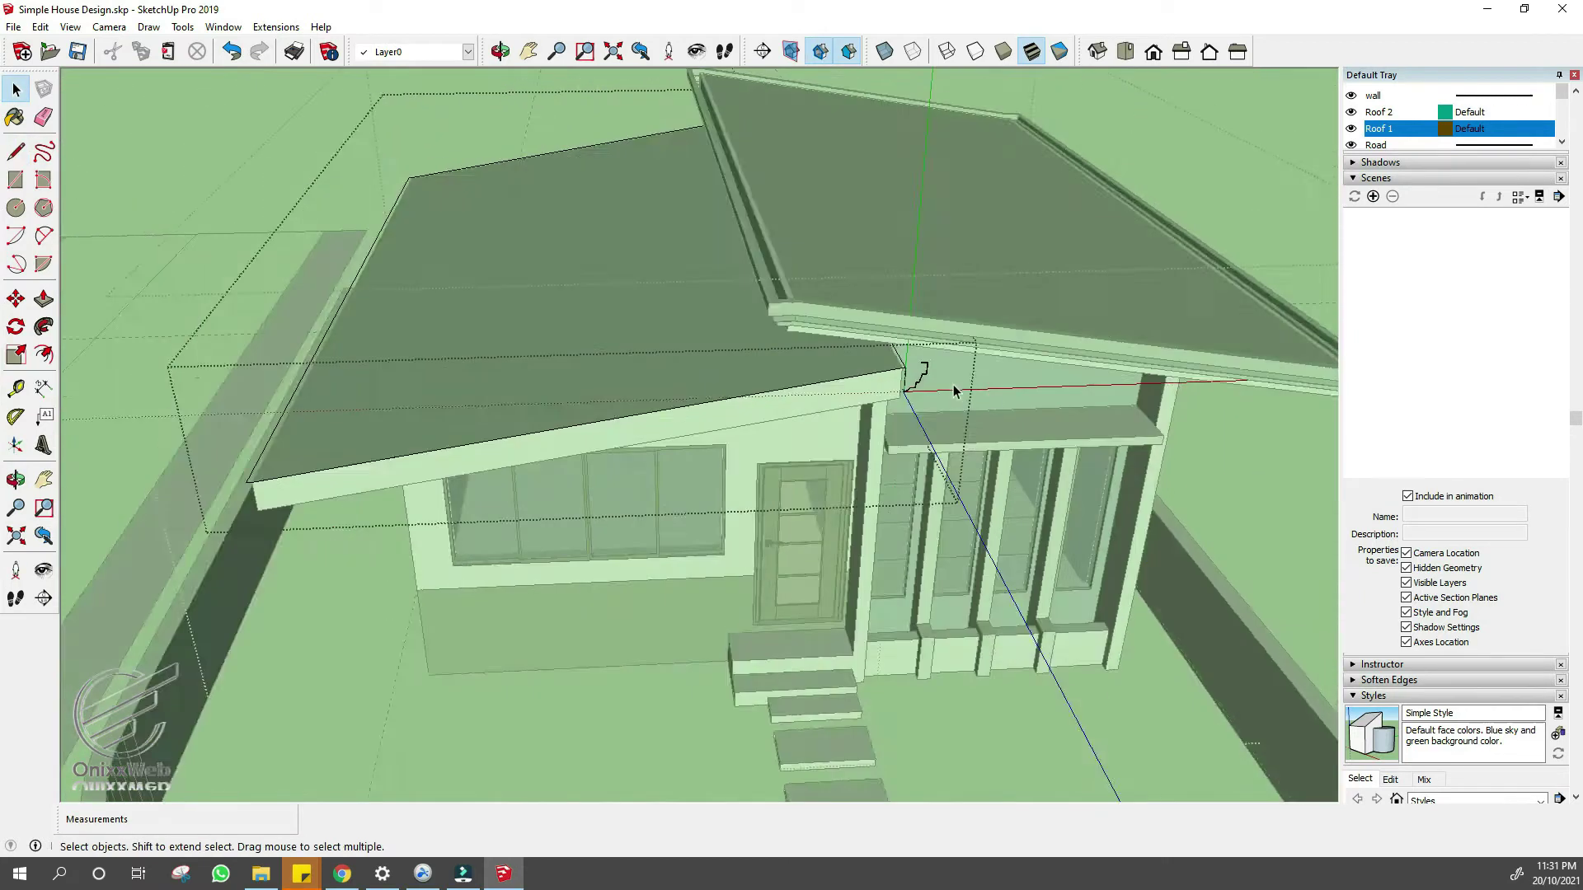
- Select the traced path and extrude the gutter profile along it with Follow Me
scroll(936, 375, up, 3)
triple_click(902, 354)
click(43, 327)
scroll(909, 364, up, 4)
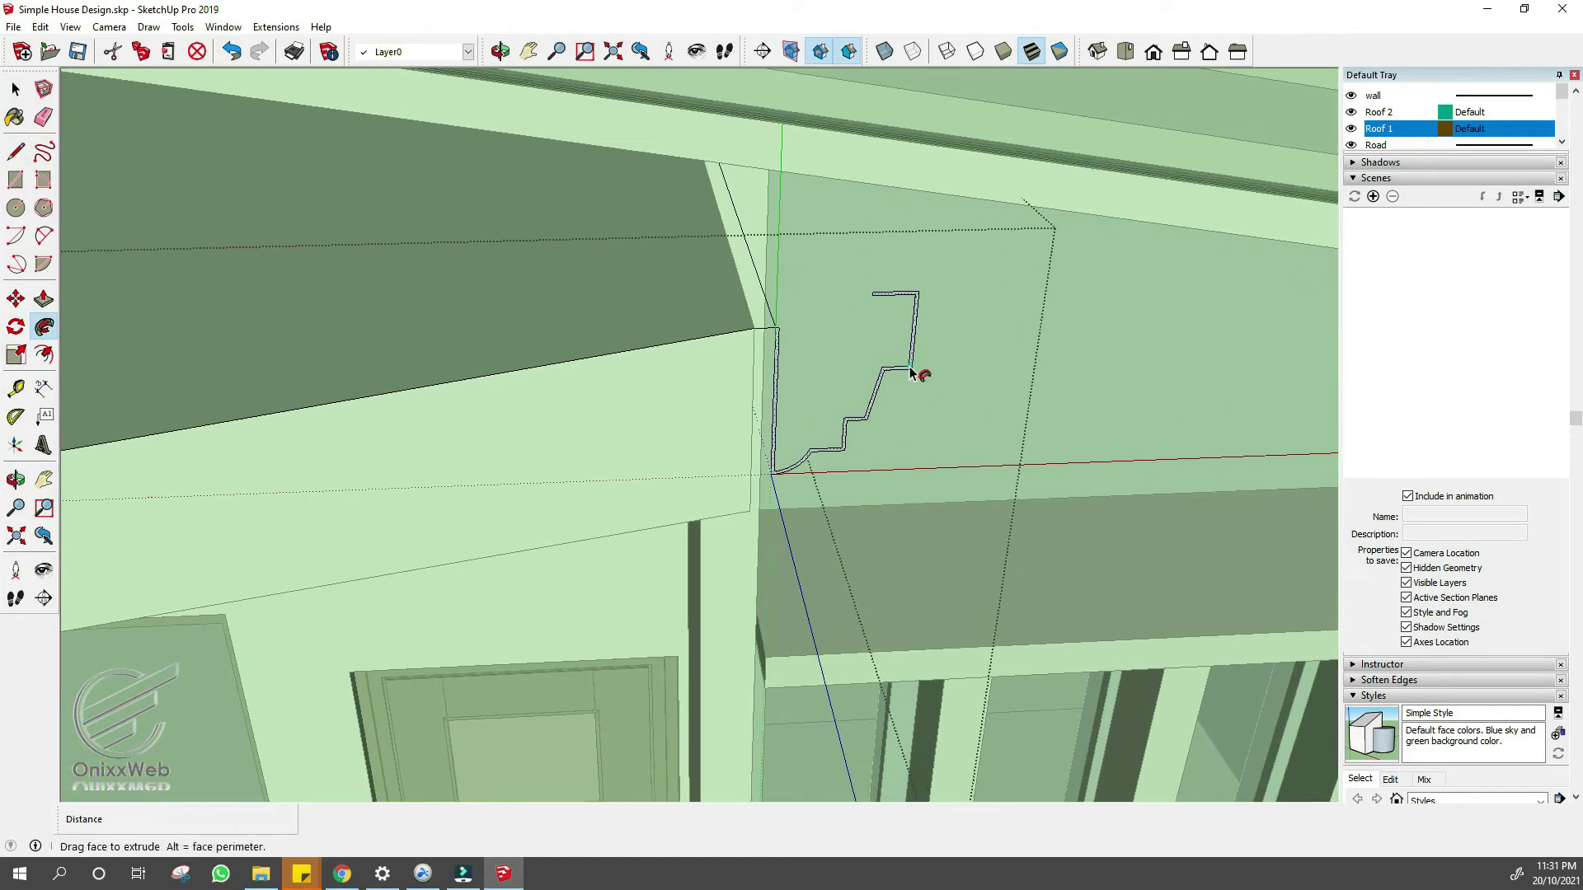
click(912, 368)
- Push/pull the extruded gutter's end face at the lower roof's front corner by about 0.09 m
key(space)
middle_drag(848, 354, 438, 384)
key(p)
click(438, 385)
click(480, 318)
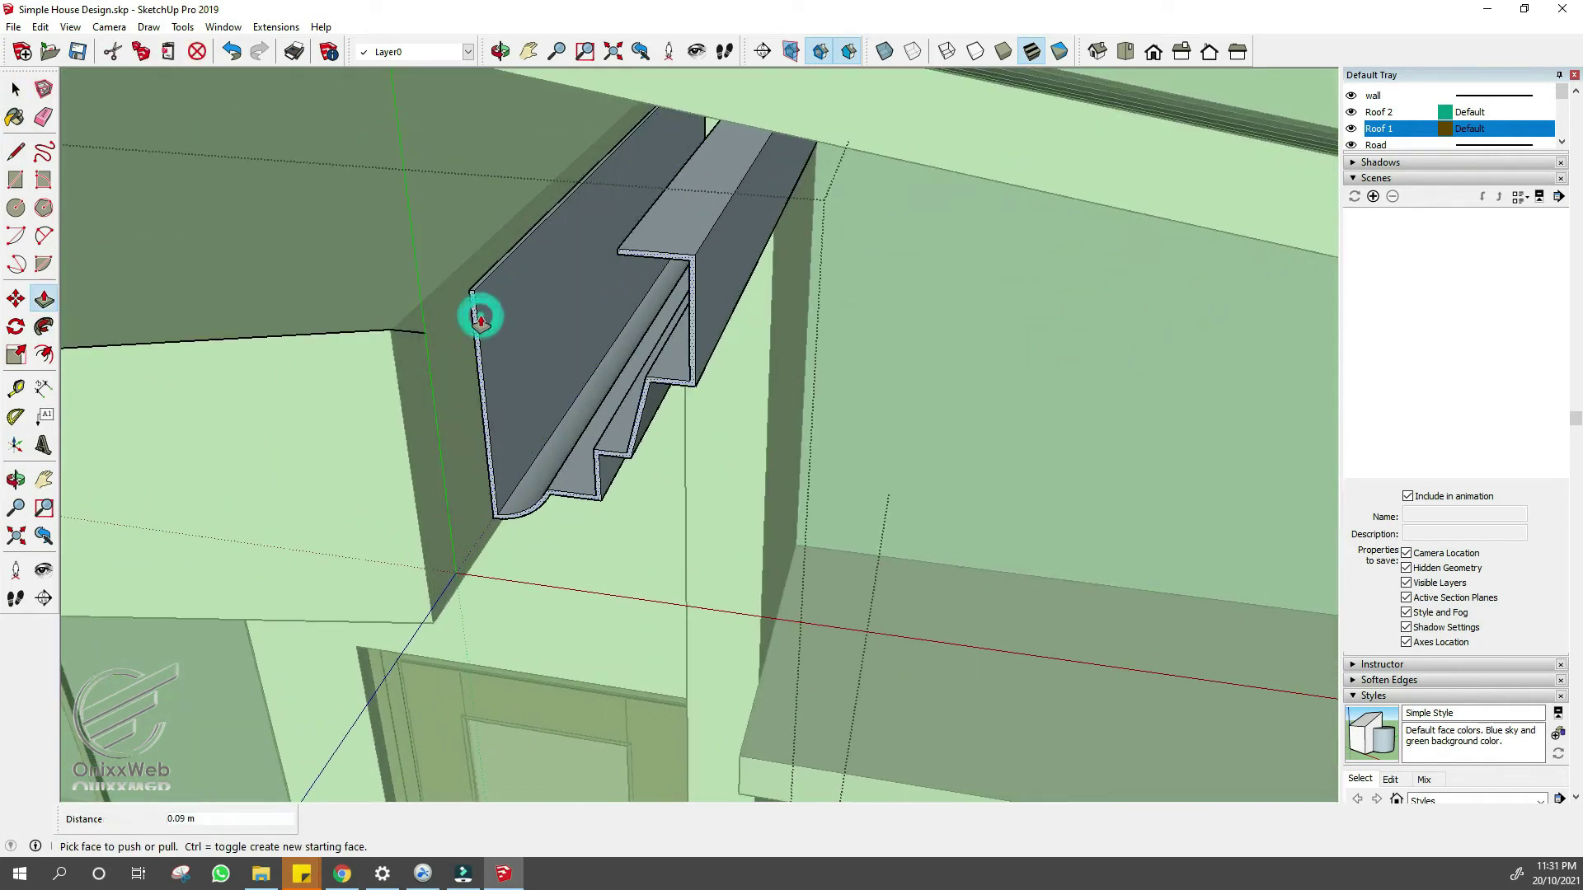
key(l)
key(space)
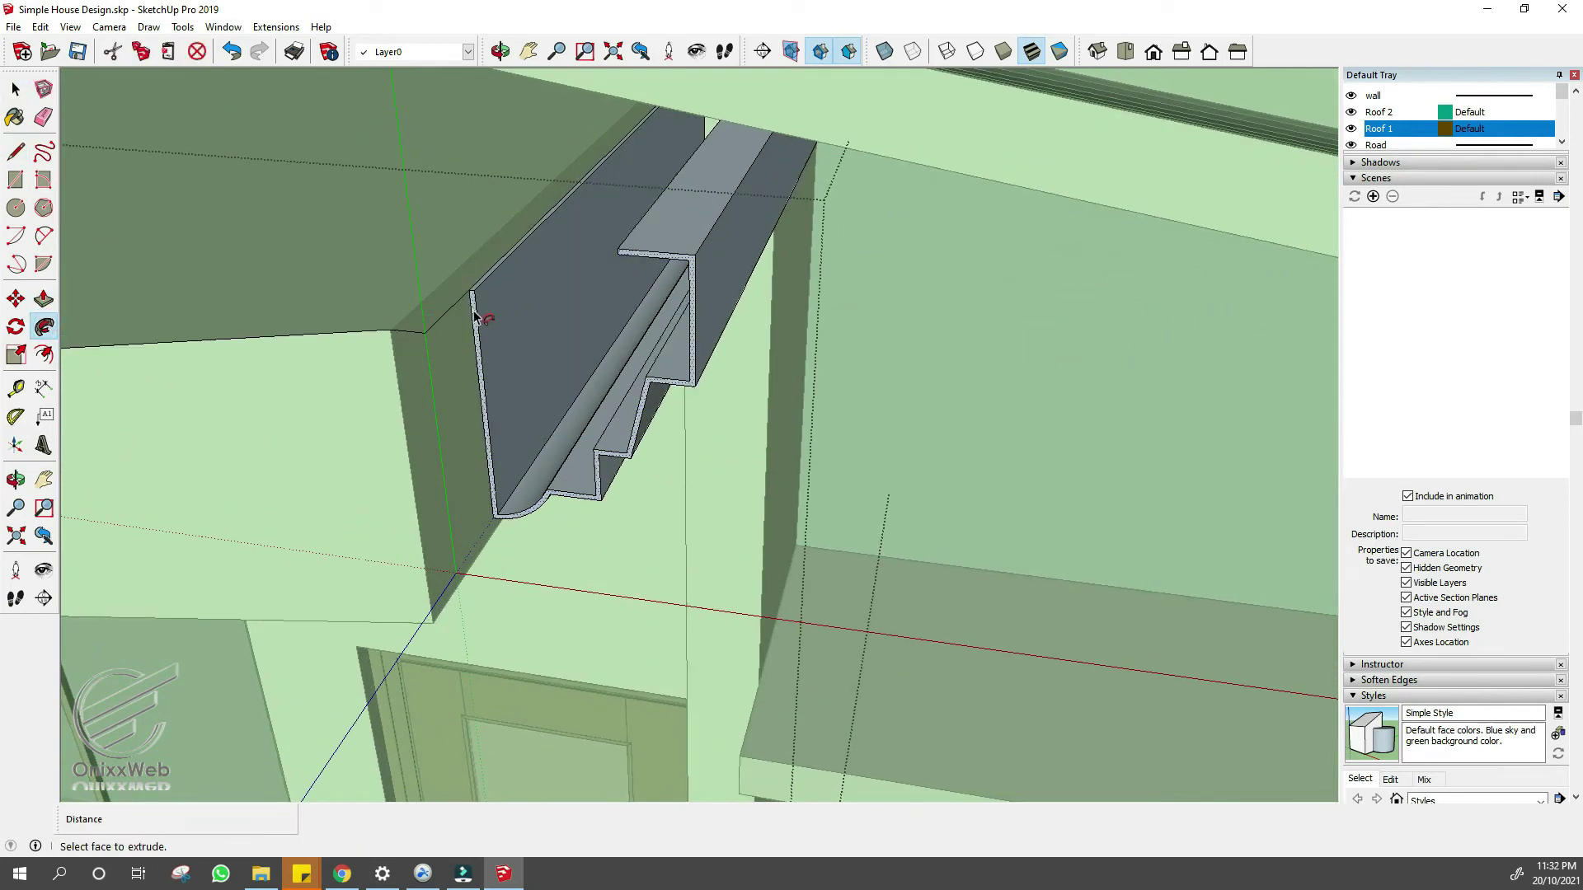
- Extrude the gutter's front end face with Follow Me around the lower roof's front, outer side and back edges
drag(474, 316, 422, 334)
middle_drag(353, 342, 530, 469)
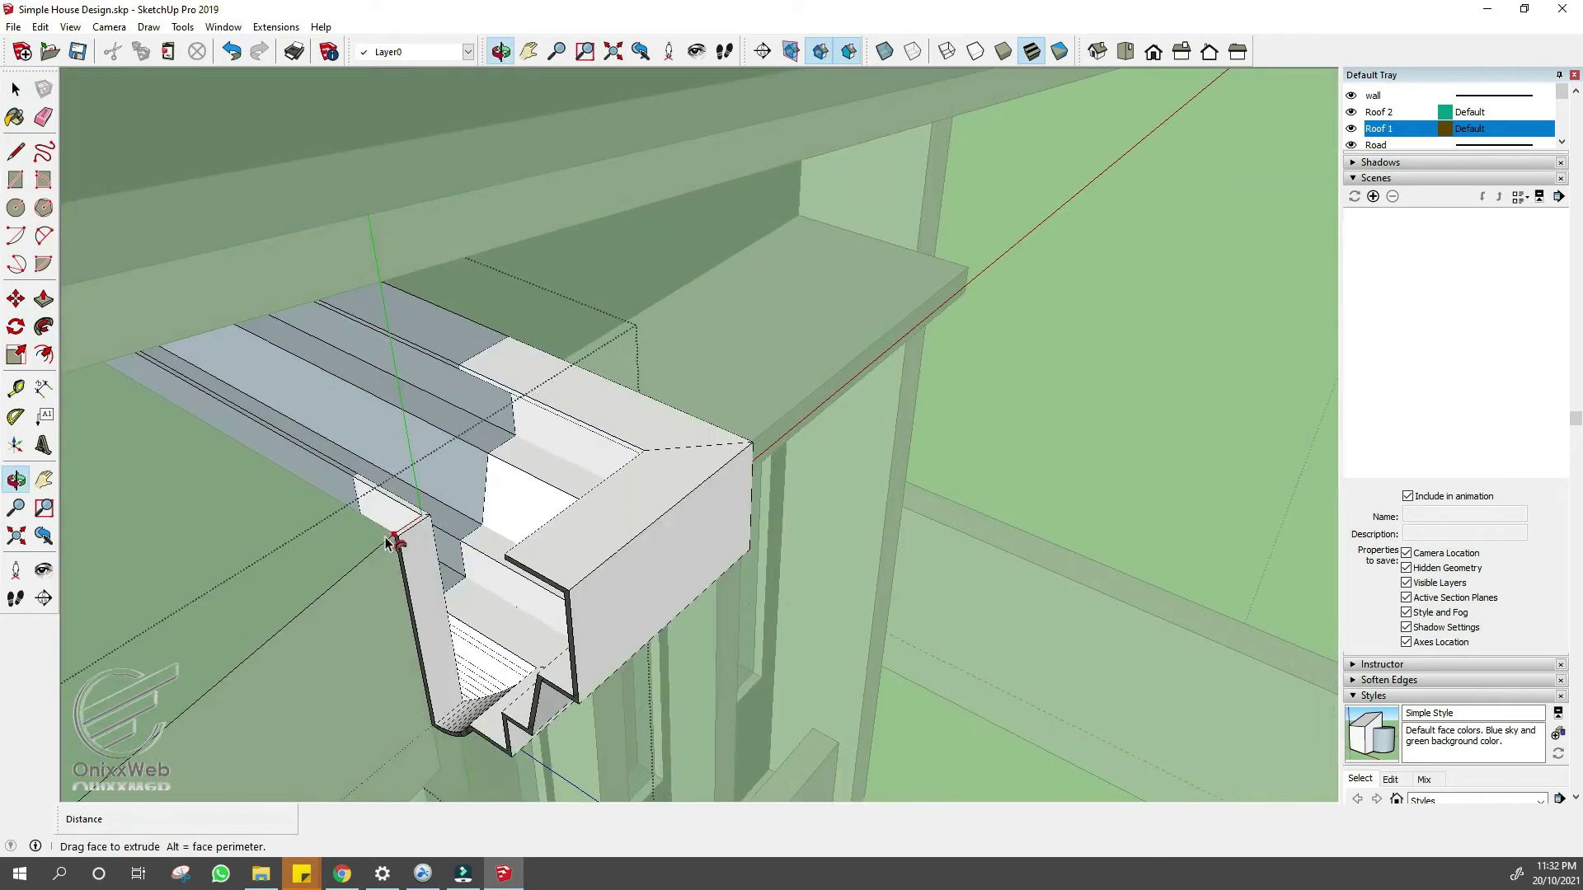
middle_drag(294, 622, 611, 517)
scroll(648, 417, down, 8)
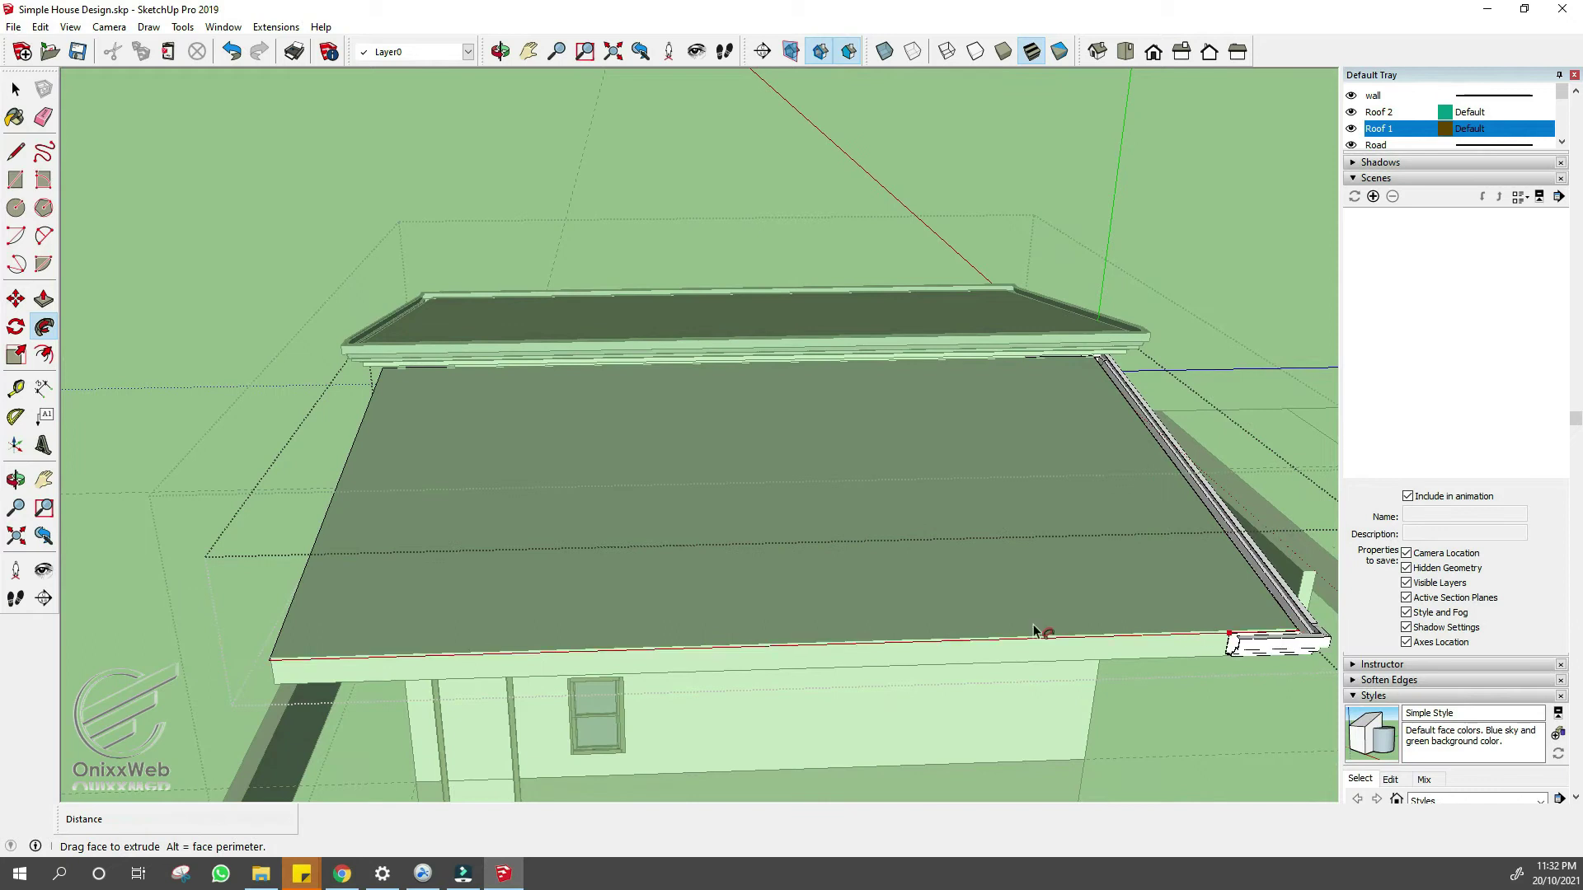
drag(1034, 630, 272, 662)
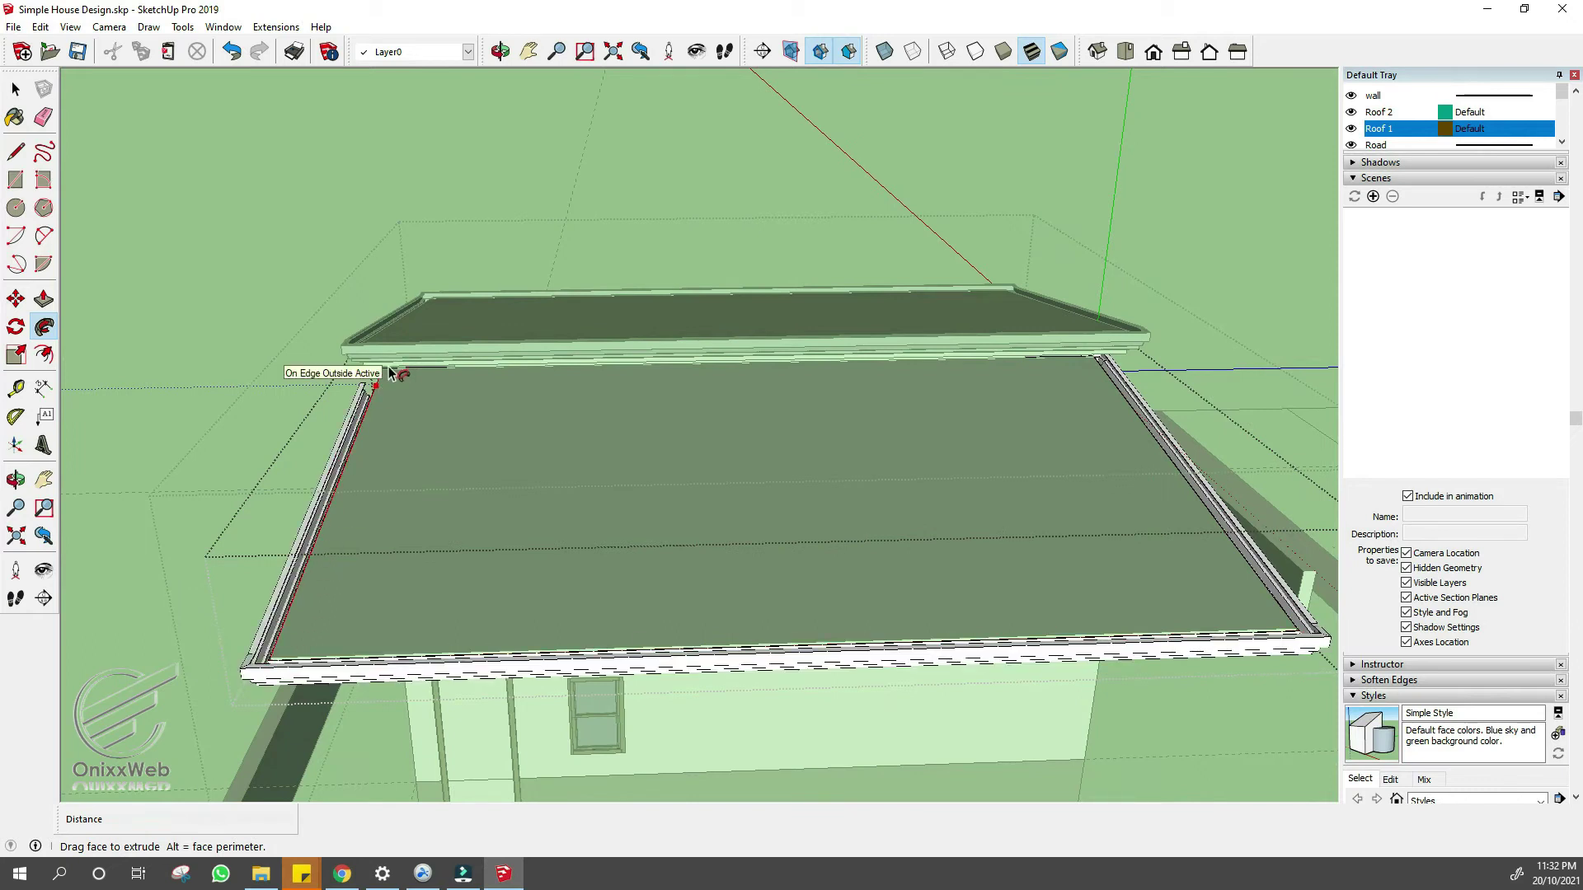
scroll(392, 374, up, 8)
middle_drag(395, 374, 290, 325)
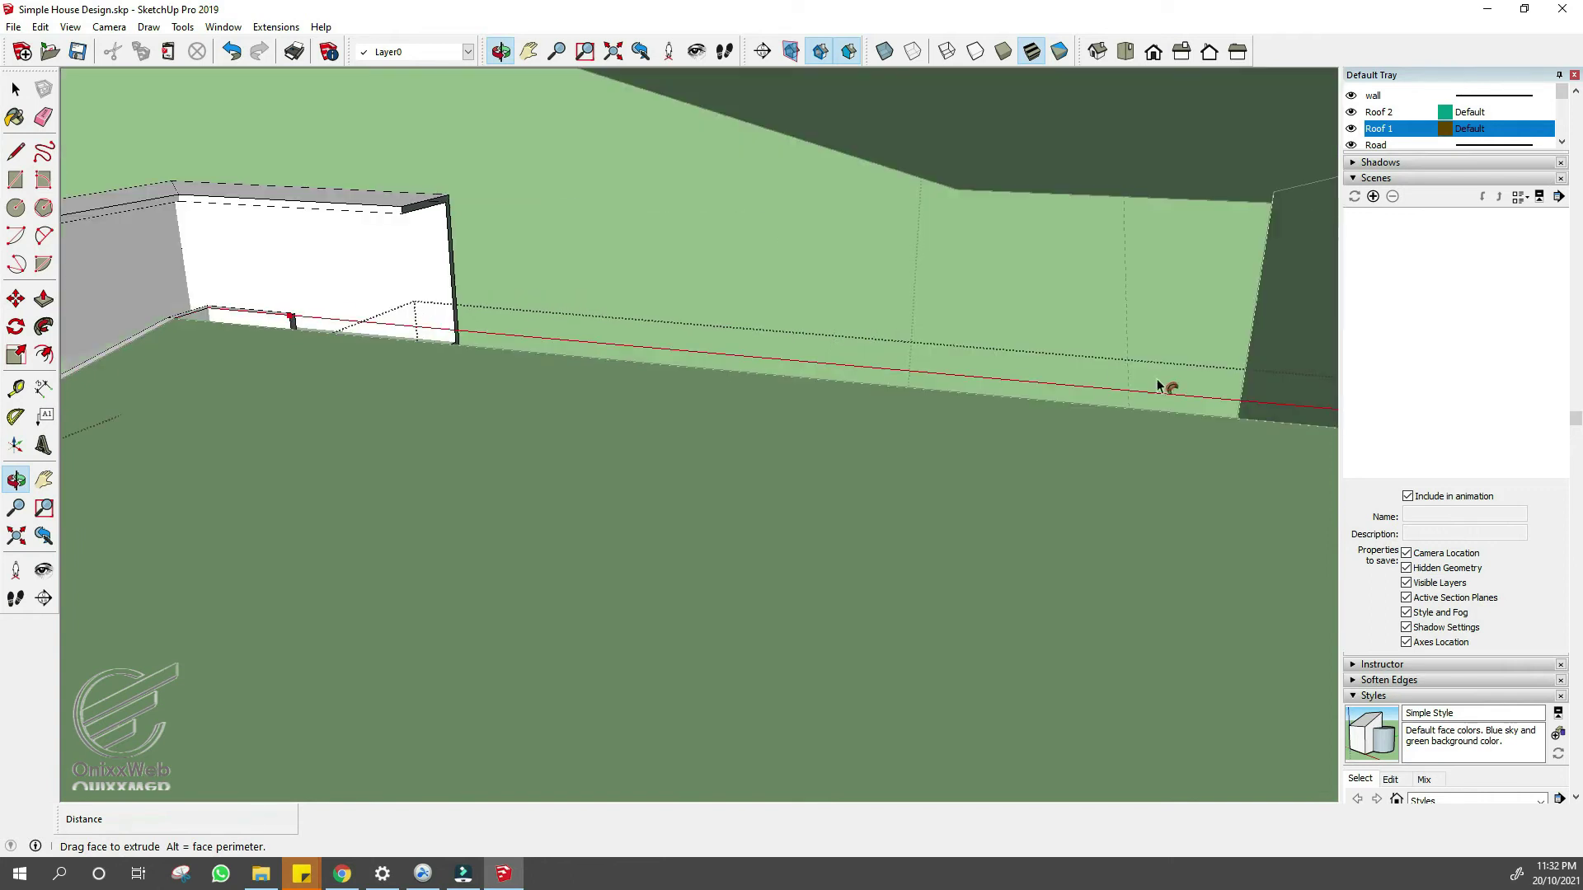
scroll(1261, 368, down, 4)
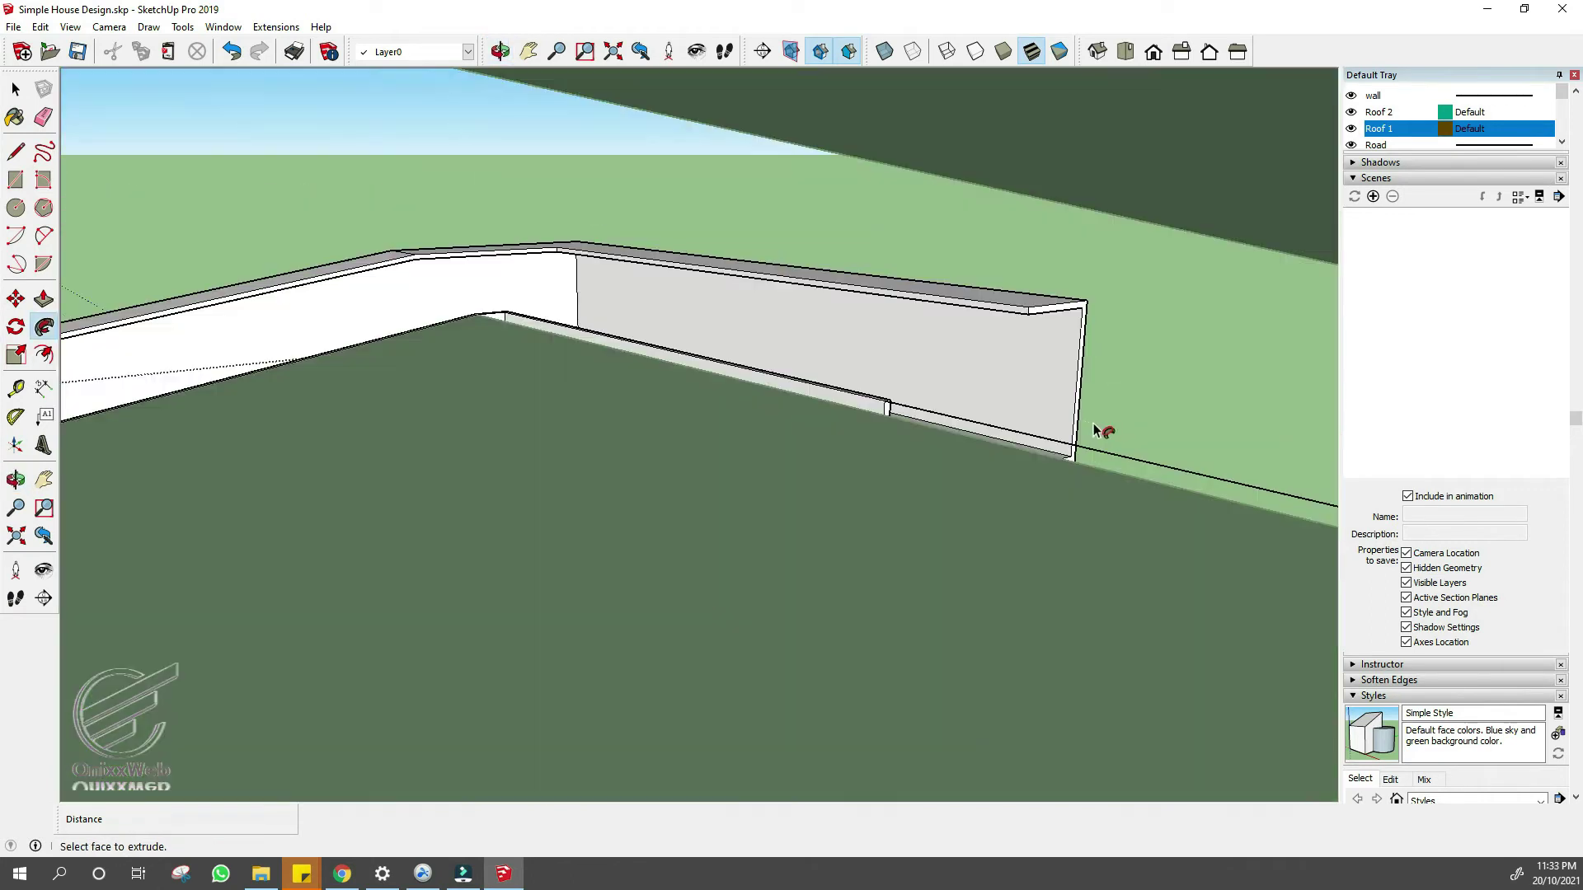
- Extend the gutter's end face along the lower roof's inner edge at the back, and finish editing the gutter
click(1082, 384)
scroll(1087, 354, down, 6)
click(1124, 316)
middle_drag(857, 412, 1196, 511)
key(space)
scroll(408, 309, down, 5)
middle_drag(775, 432, 998, 459)
click(998, 459)
double_click(812, 388)
mouse_move(812, 387)
middle_down()
mouse_move(827, 431)
mouse_move(812, 367)
middle_up()
click(1142, 310)
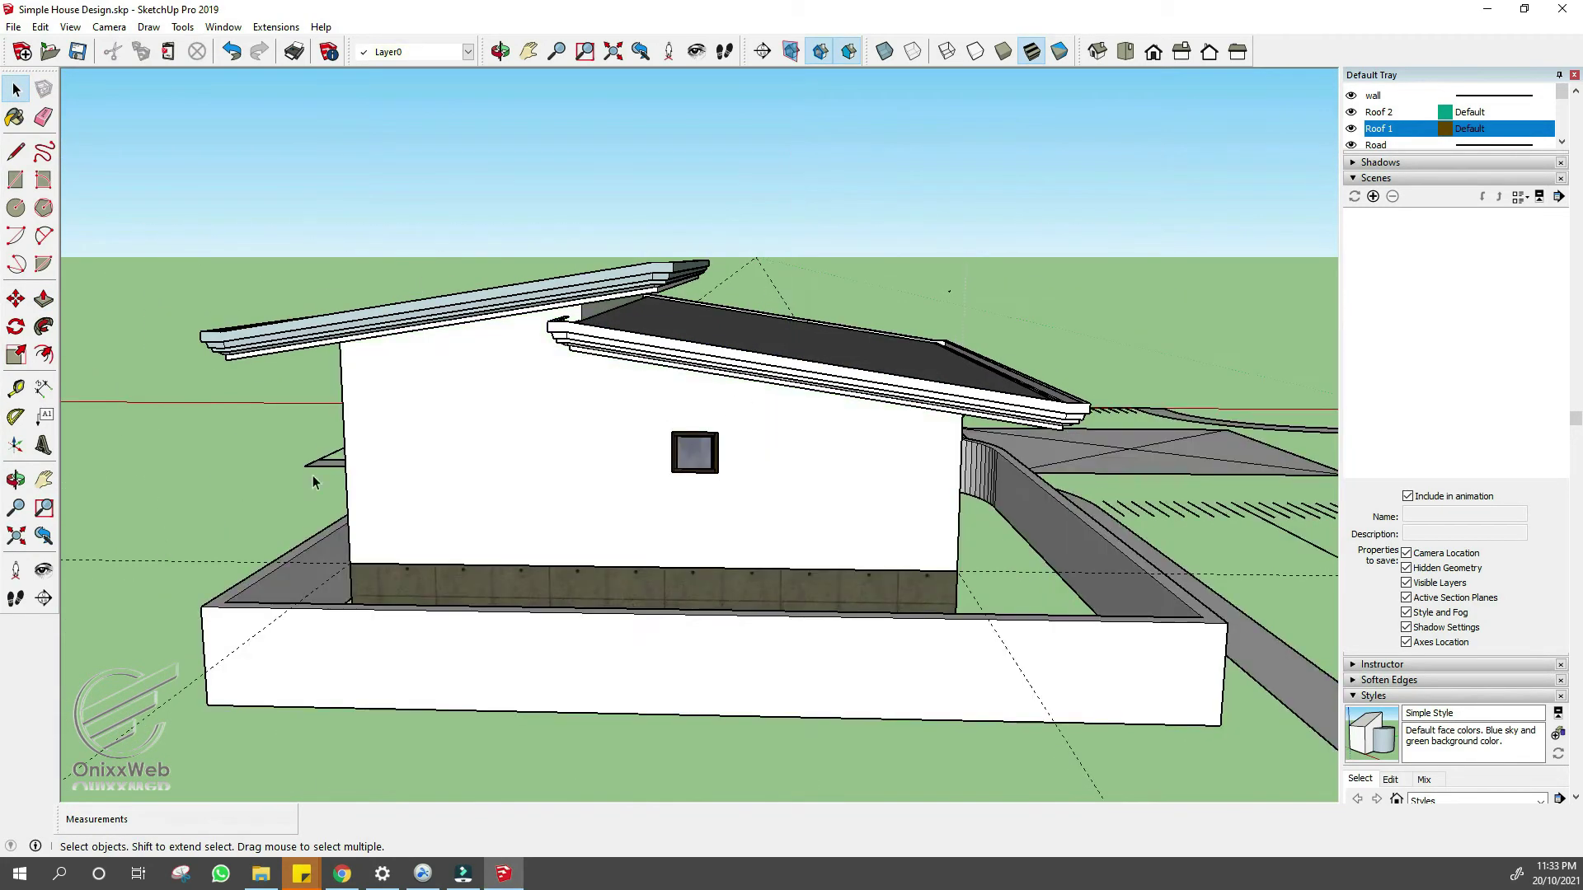
- Open the roof gutter group and paint both roofs' gutters with 0043_SaddleBrown from the Colors-Named materials
middle_drag(312, 478, 1247, 311)
middle_drag(660, 363, 847, 275)
scroll(848, 275, up, 3)
scroll(1503, 239, up, 6)
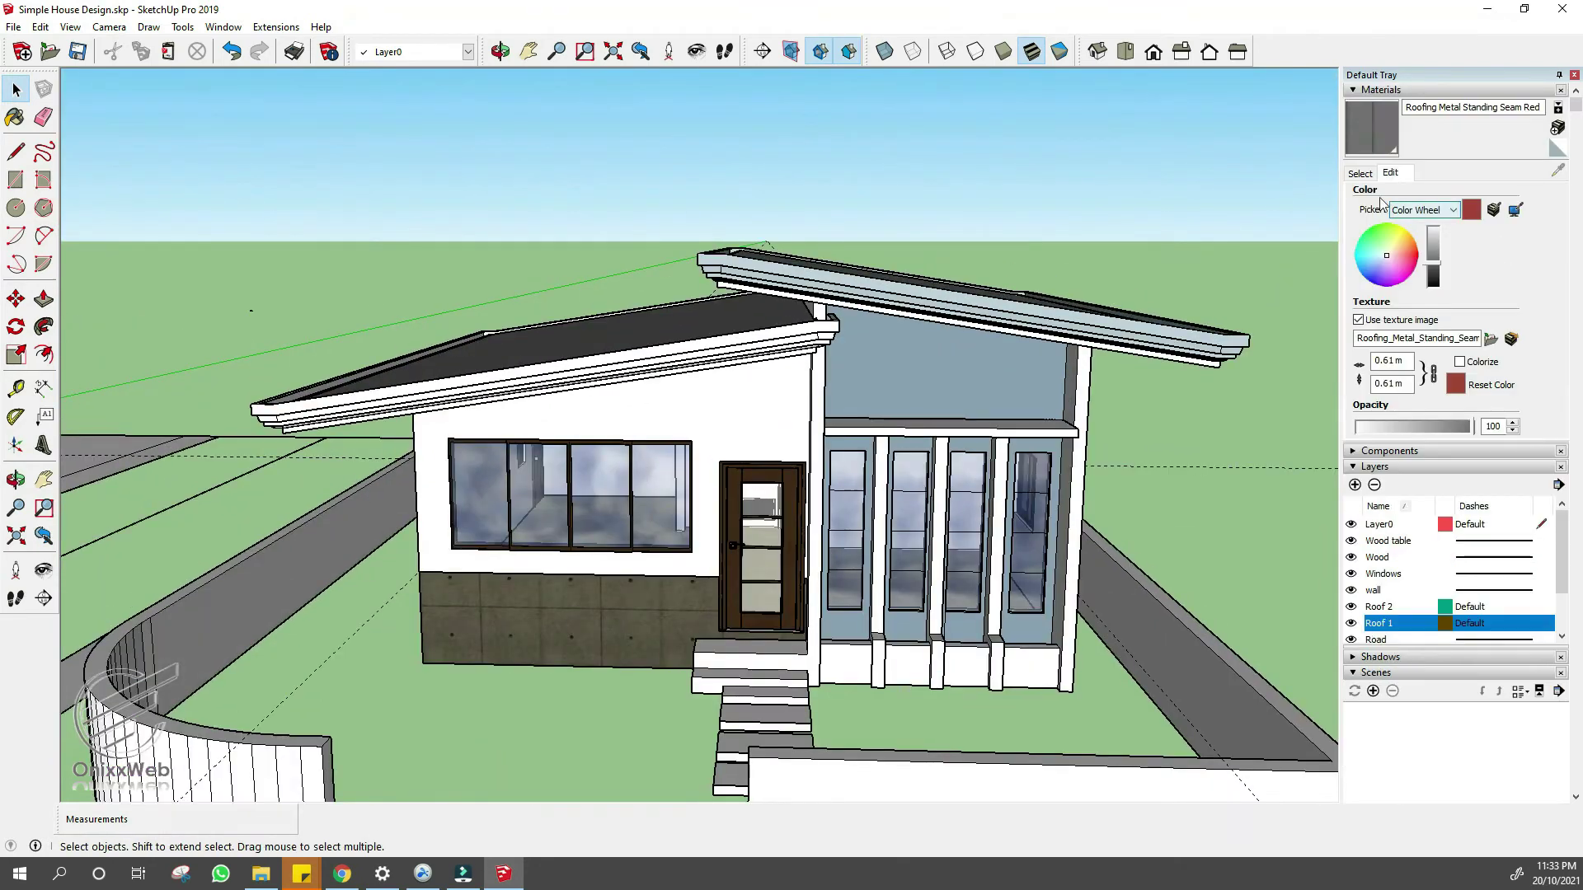
scroll(558, 403, up, 1)
middle_drag(558, 403, 714, 599)
middle_drag(941, 592, 895, 528)
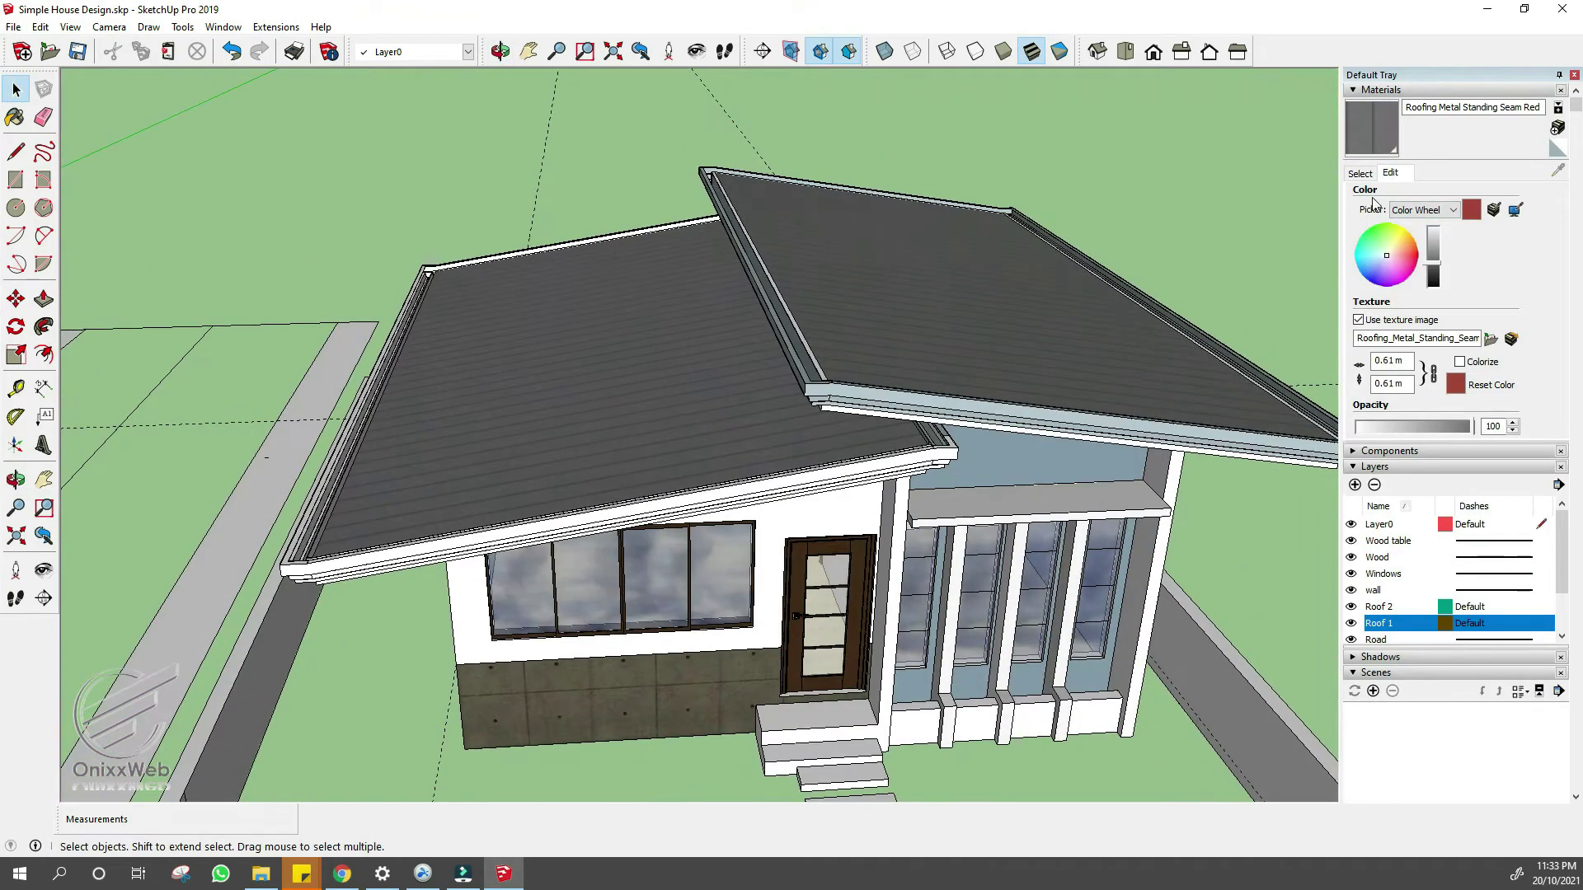
click(1360, 173)
click(1475, 195)
click(1422, 298)
click(898, 463)
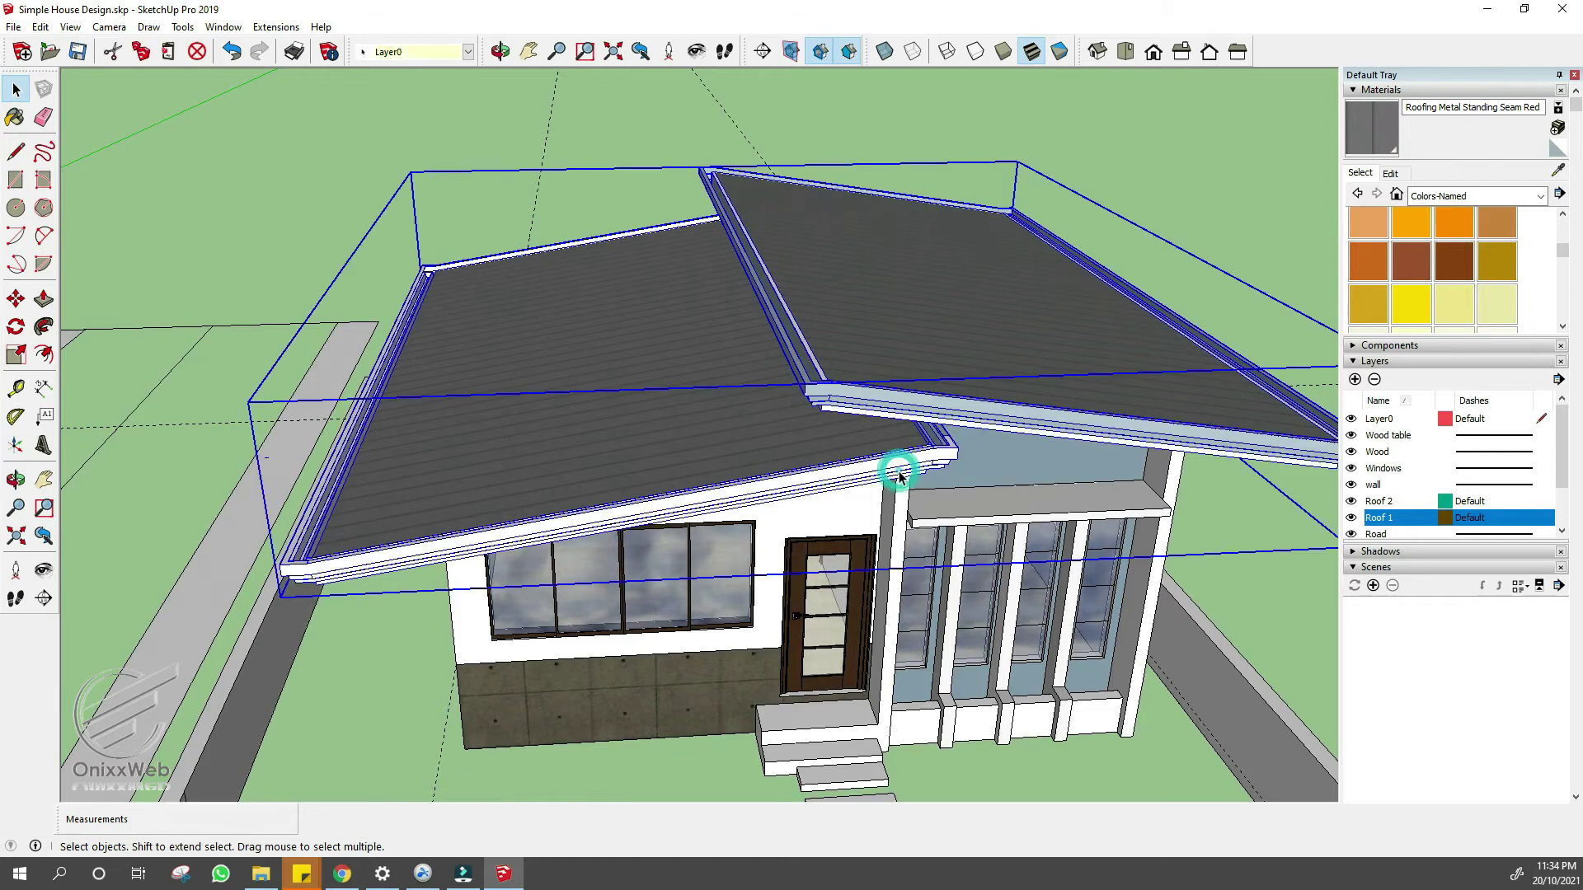
double_click(898, 463)
click(577, 396)
click(1453, 260)
click(691, 498)
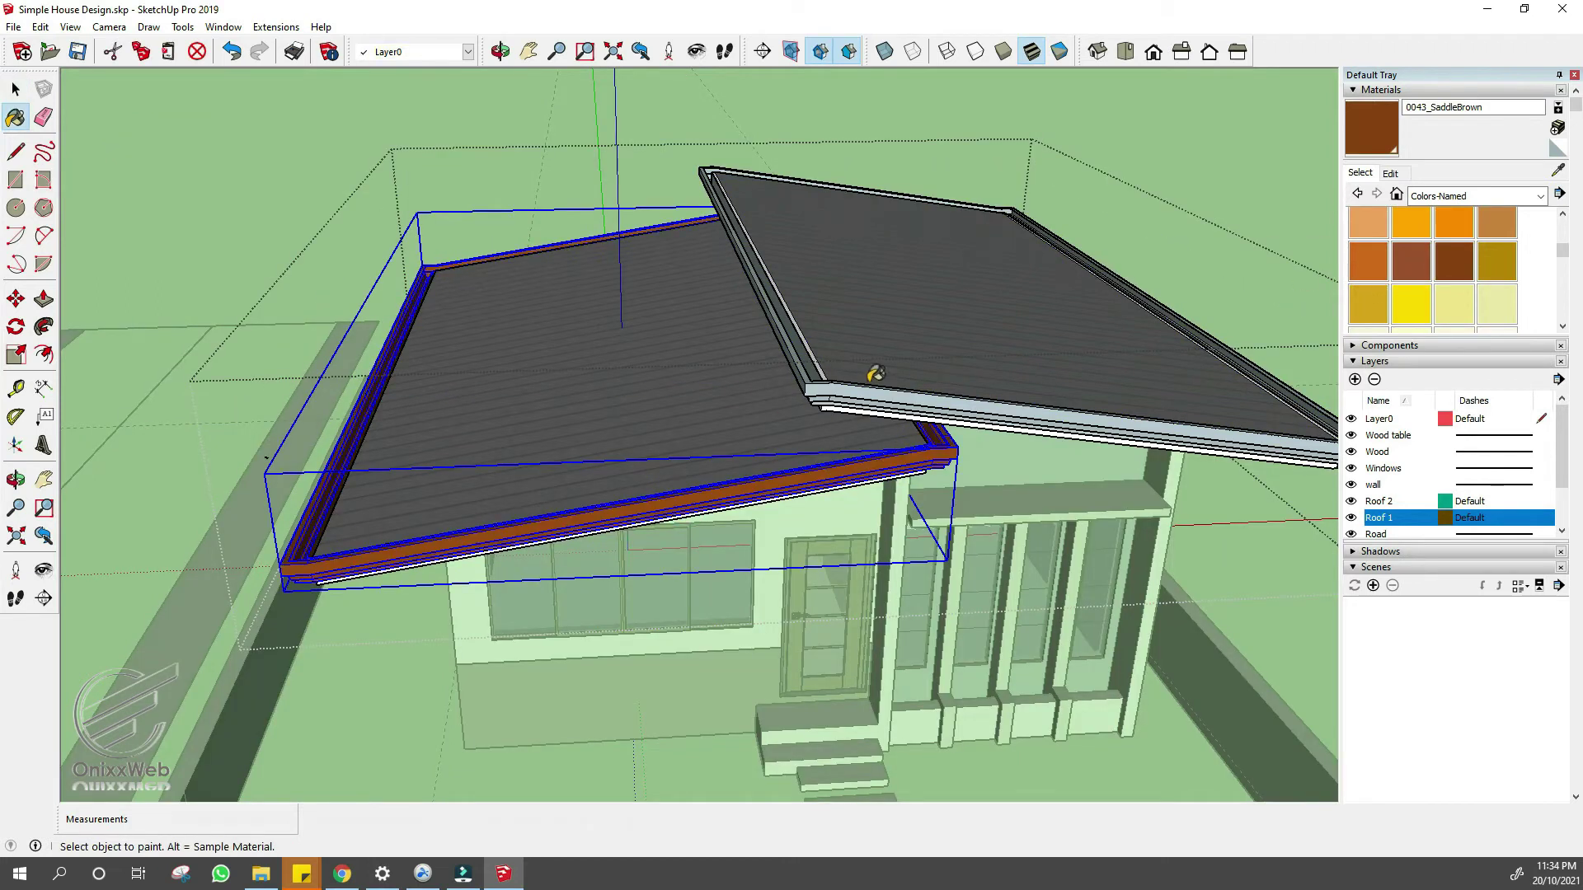
click(854, 394)
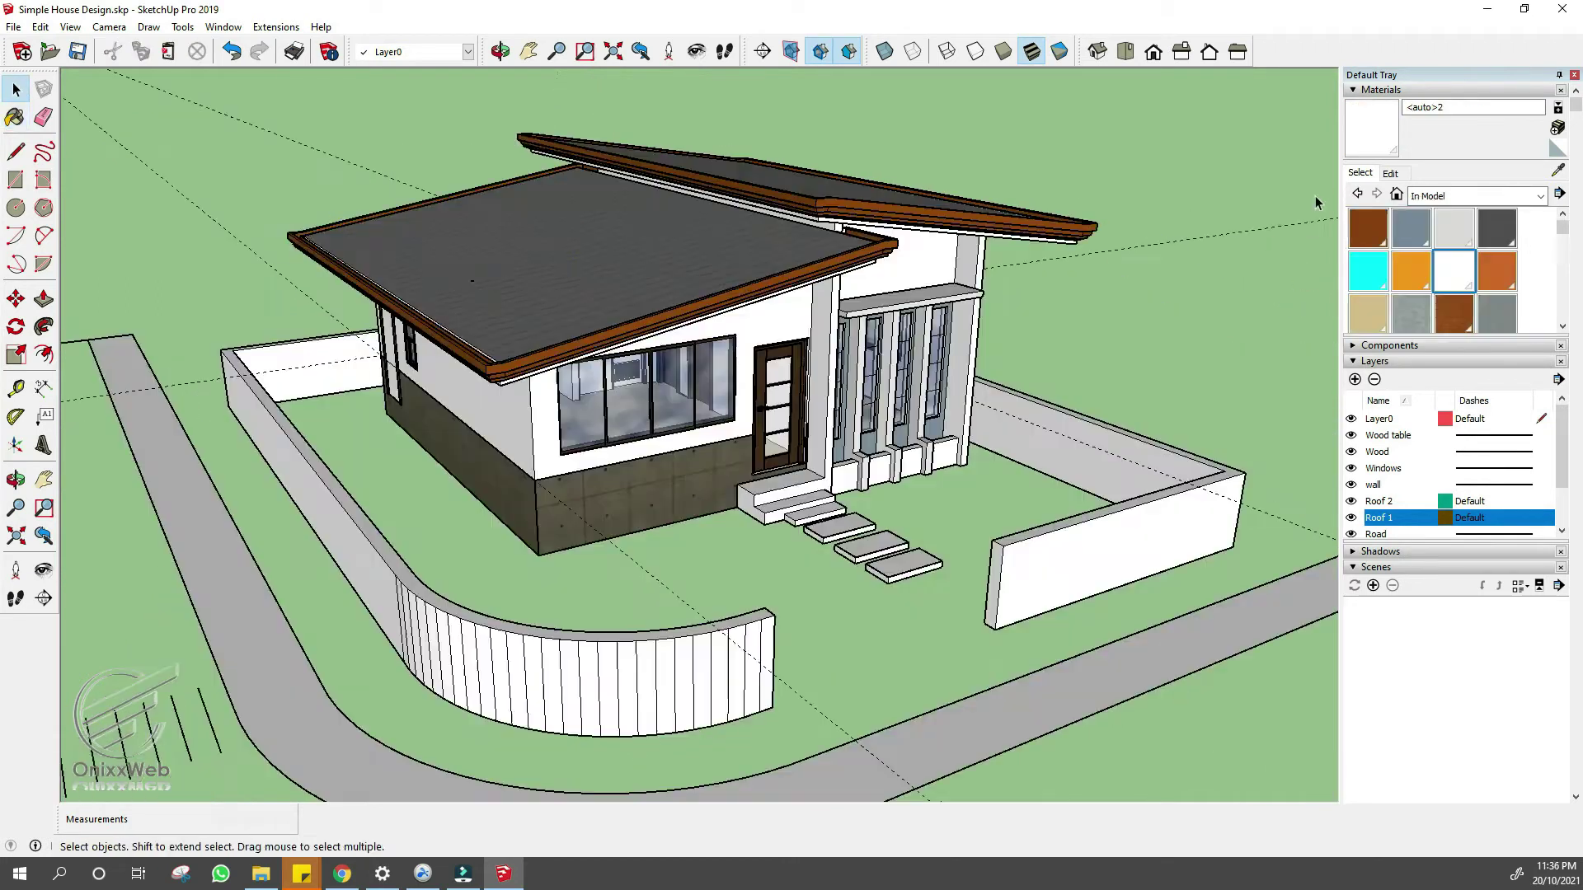
- Darken the 0043_SaddleBrown gutter material to a near-black brown
click(1373, 222)
click(1389, 173)
drag(1433, 248, 1419, 284)
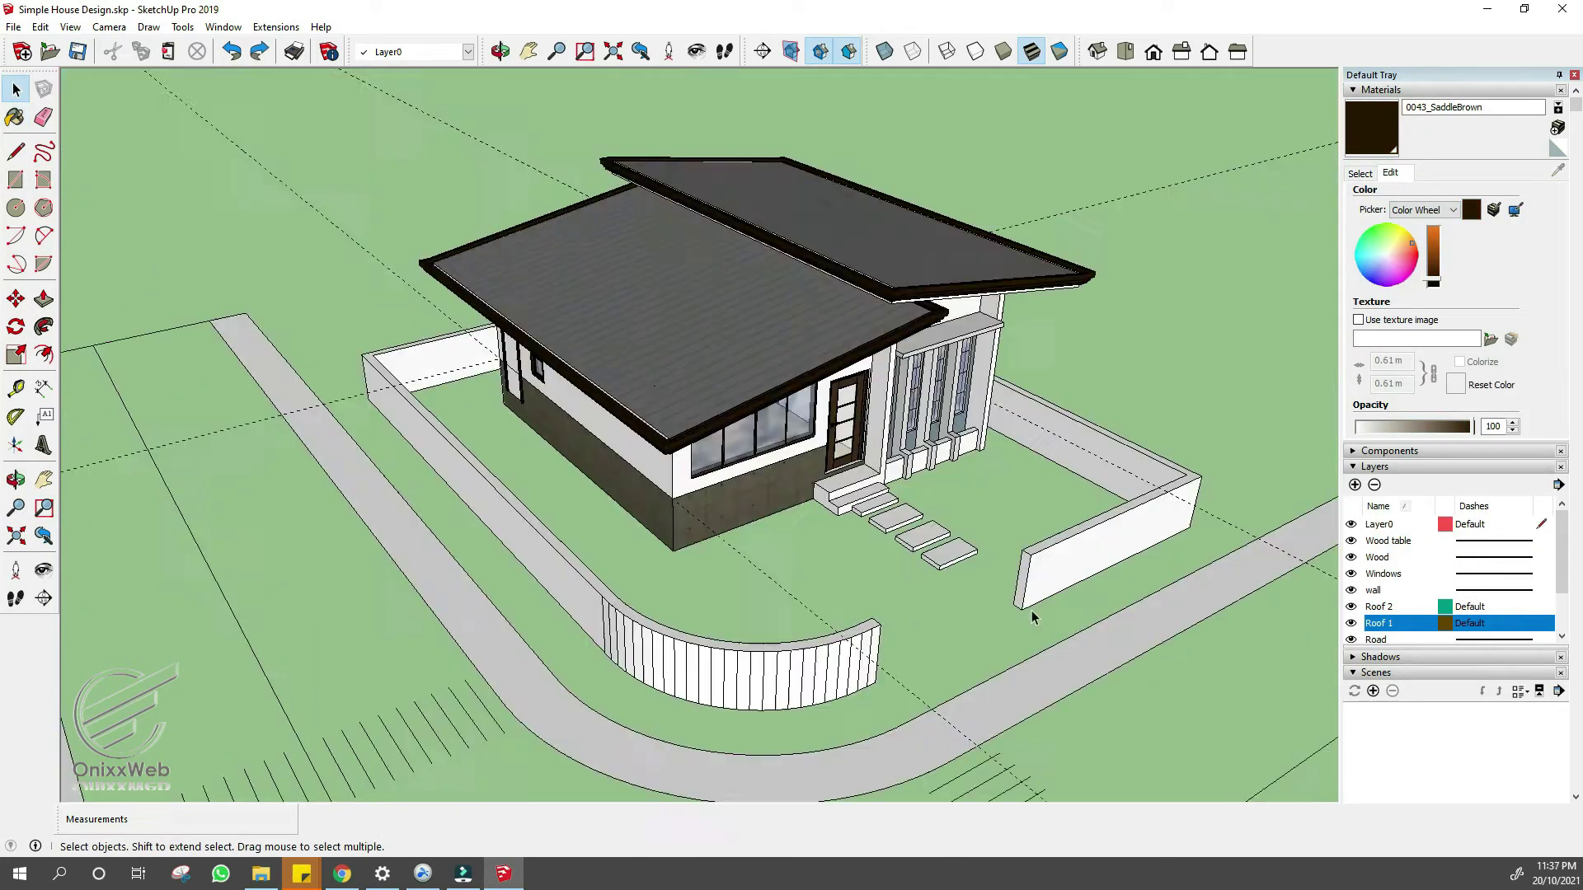
- Draw a ground line across the fence opening, from the straight front wall to the end of the curved wall
scroll(1022, 578, up, 3)
key(l)
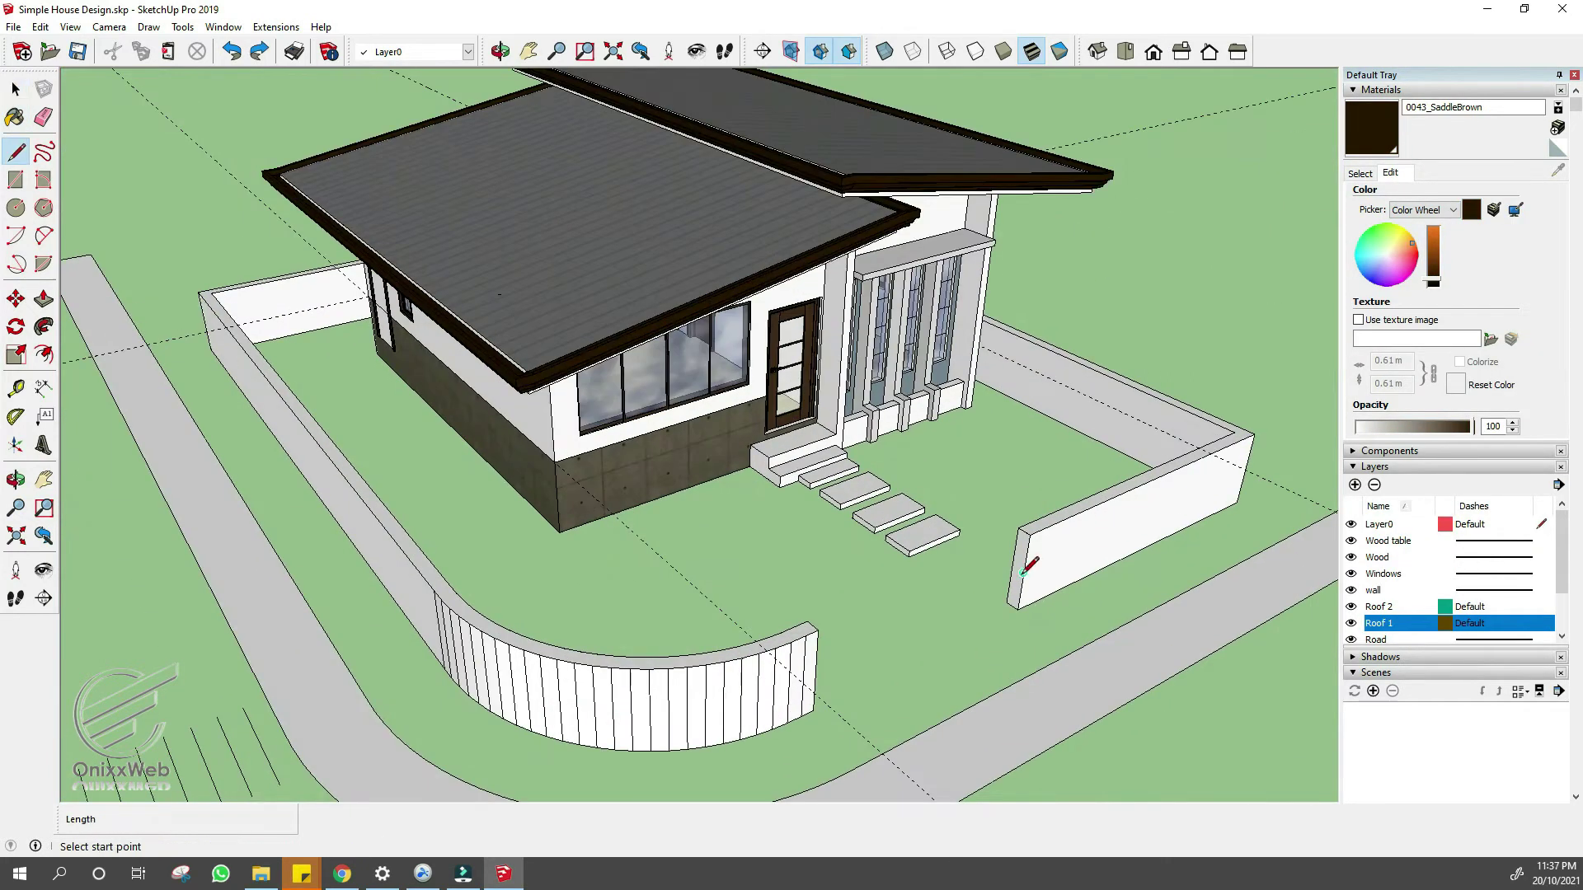
click(812, 710)
key(space)
- Fill the enclosed yard surface around the house with Vegetation Grass Artificial from the Landscaping, Fencing and Vegetation materials
click(875, 612)
middle_drag(875, 612, 726, 631)
click(1362, 173)
click(1538, 196)
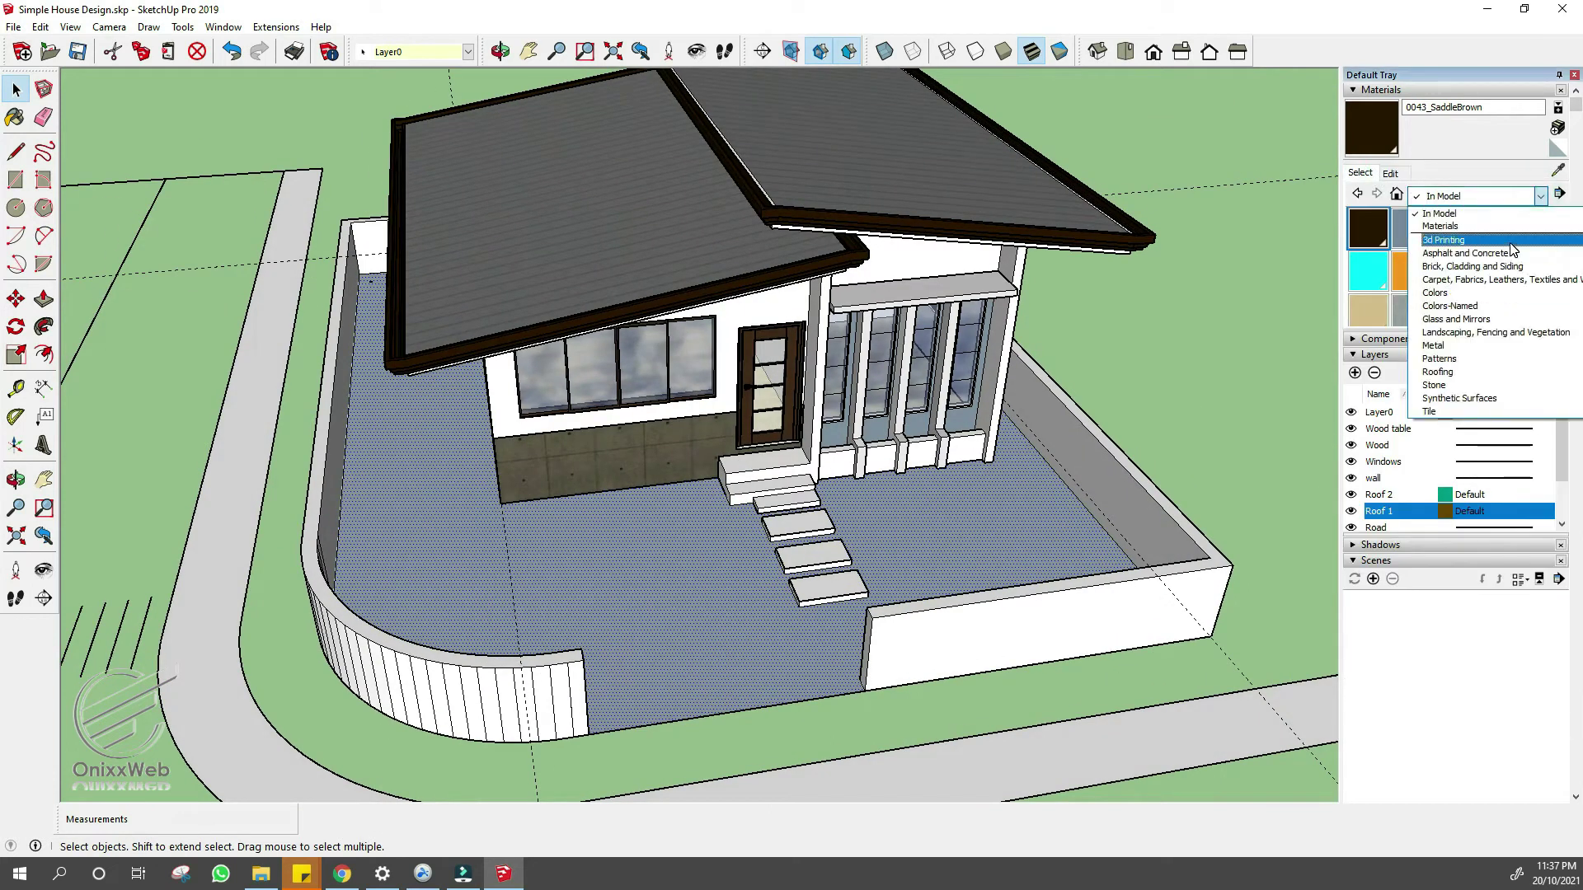
click(1471, 333)
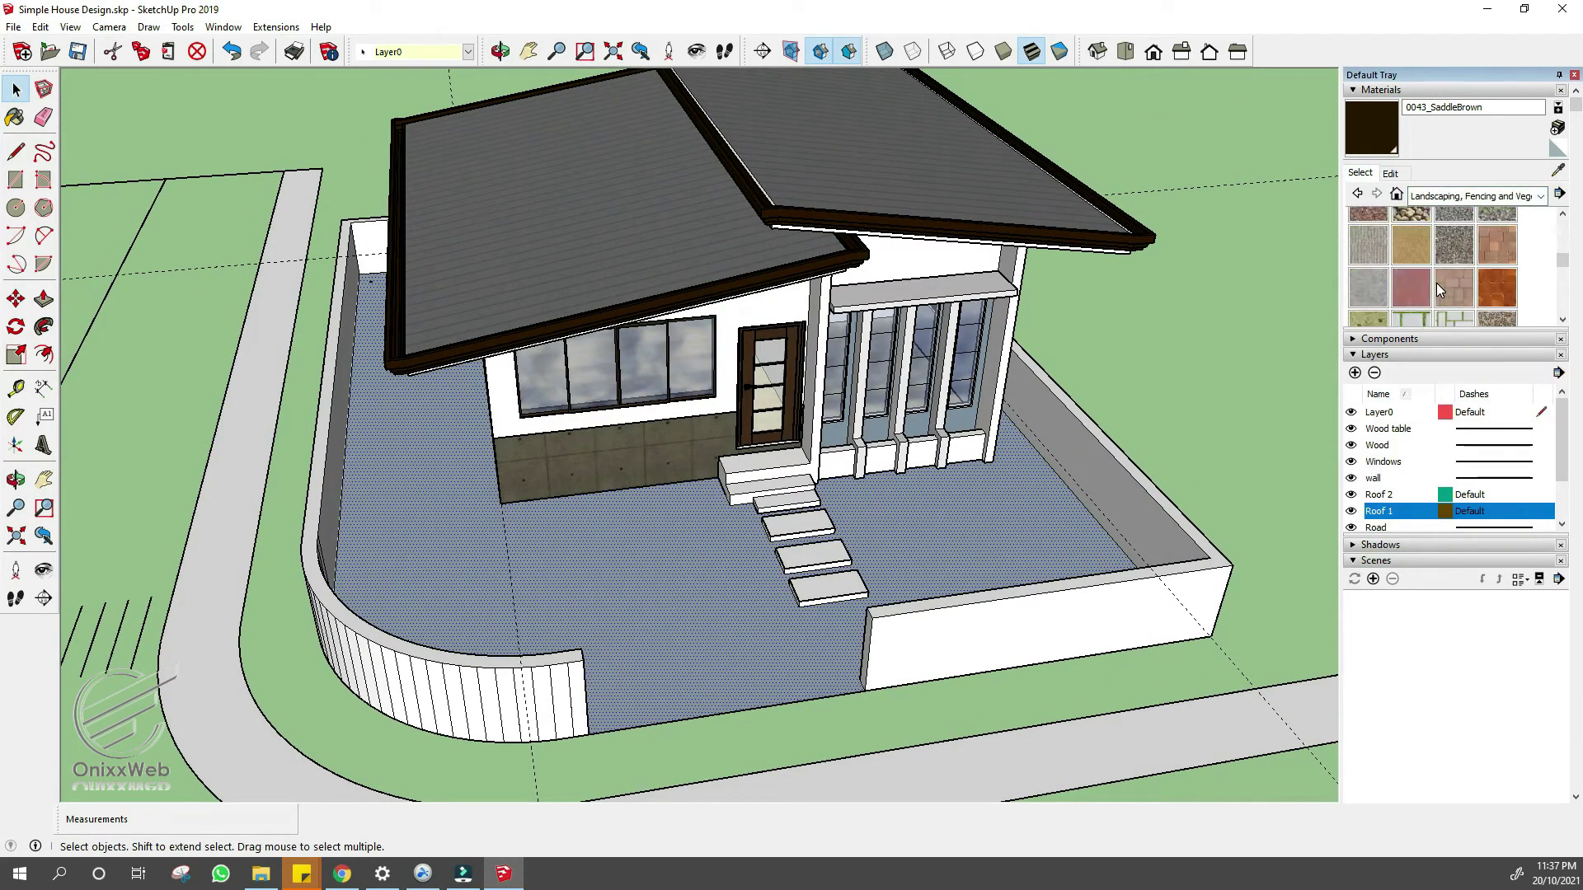
click(1368, 260)
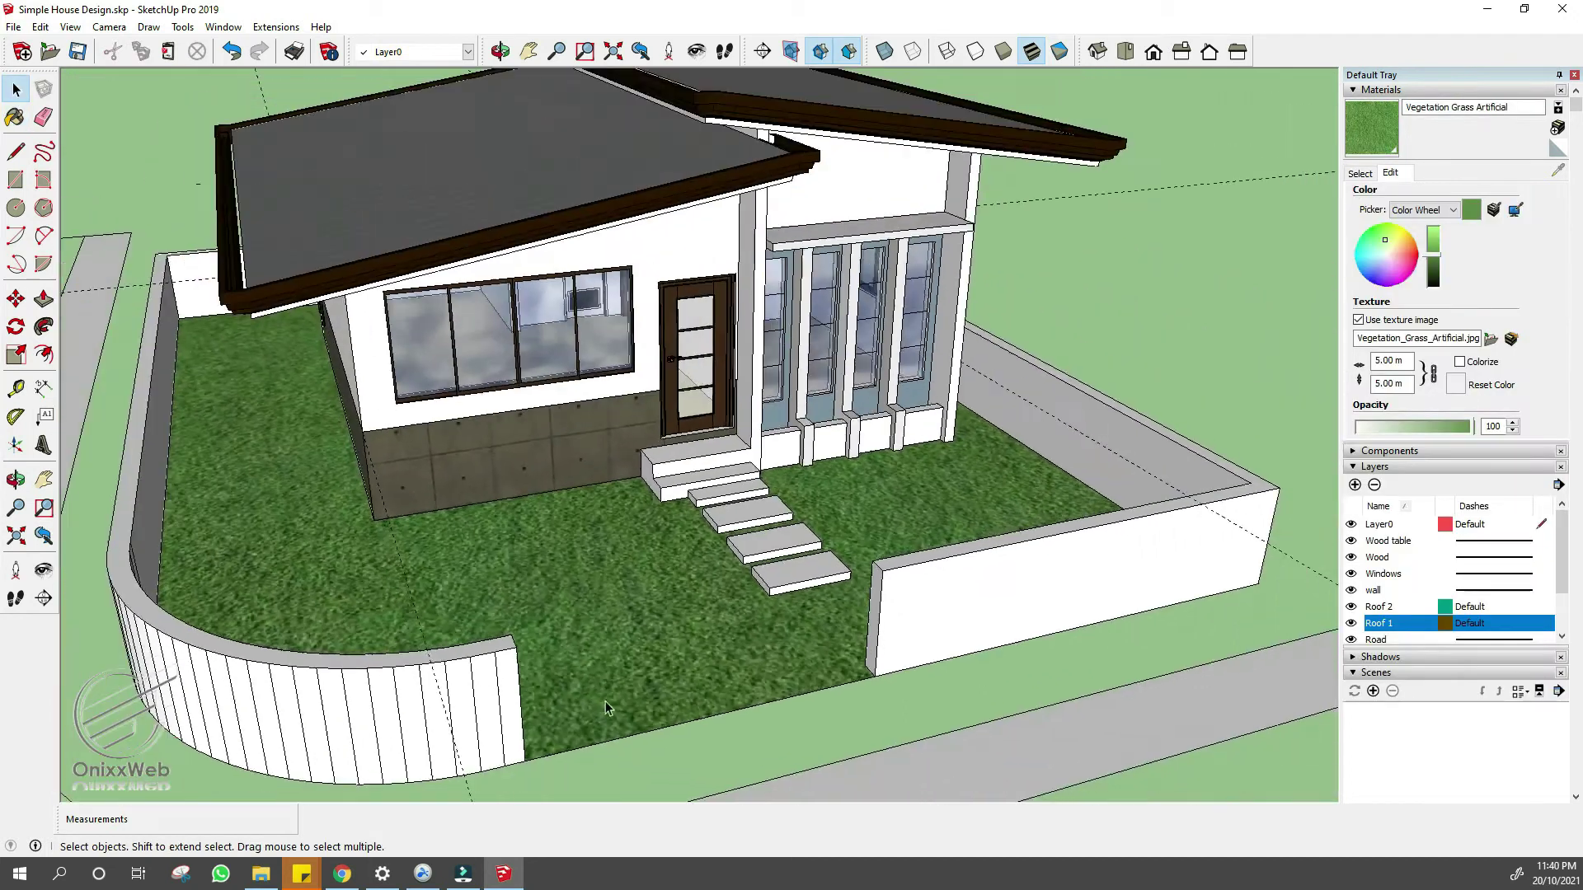
- Push/pull the curved sidewalk strip across the road from the house upward by 0.2 m
middle_drag(605, 700, 812, 500)
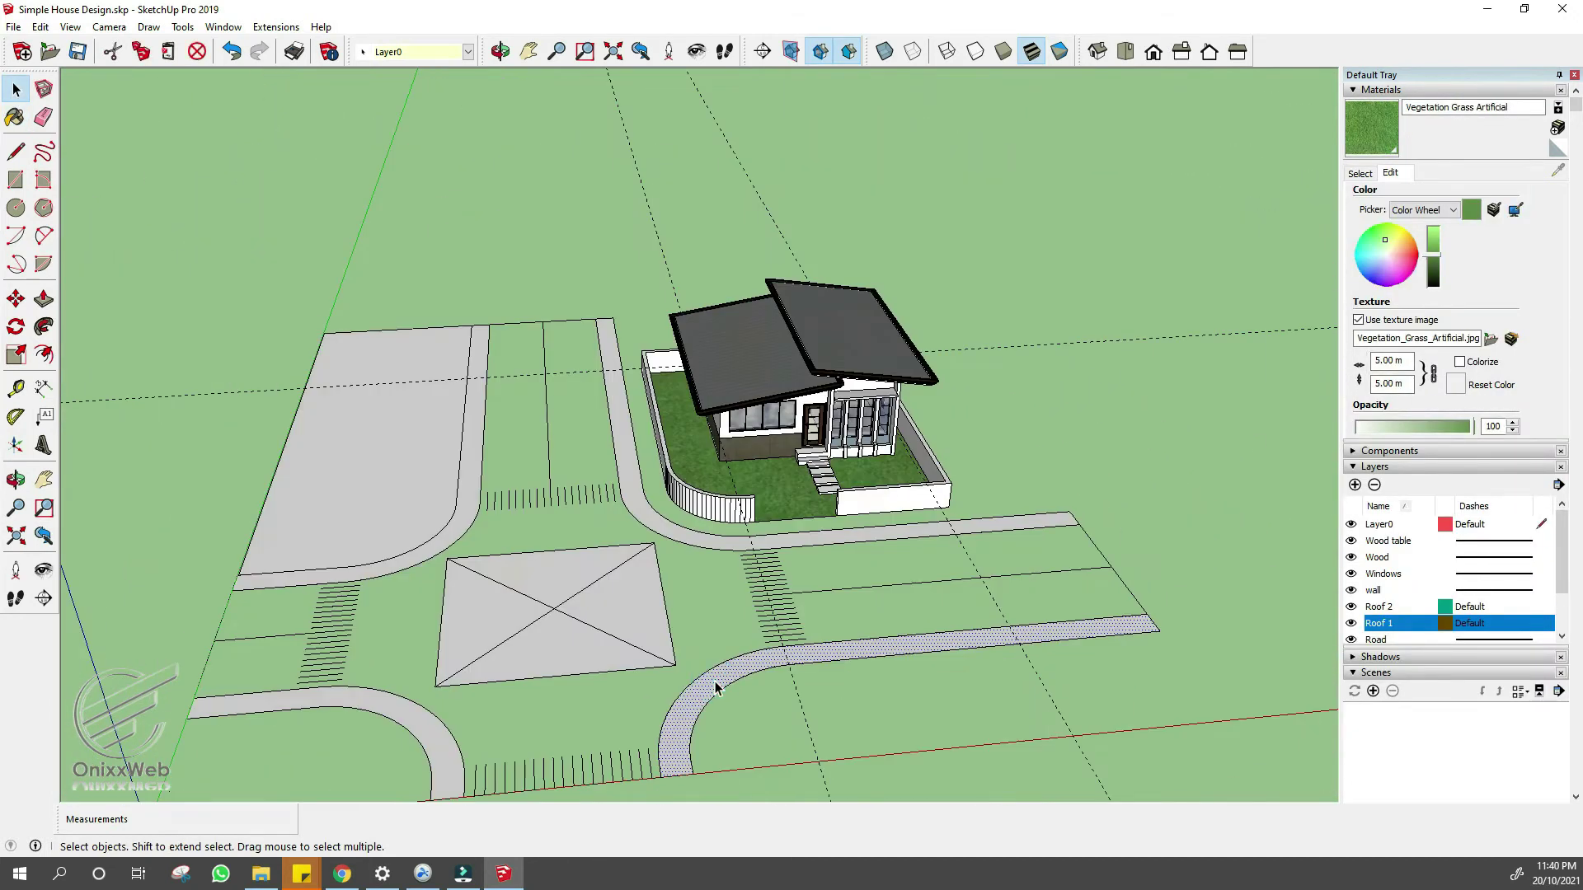
key(p)
click(731, 674)
text(.2)
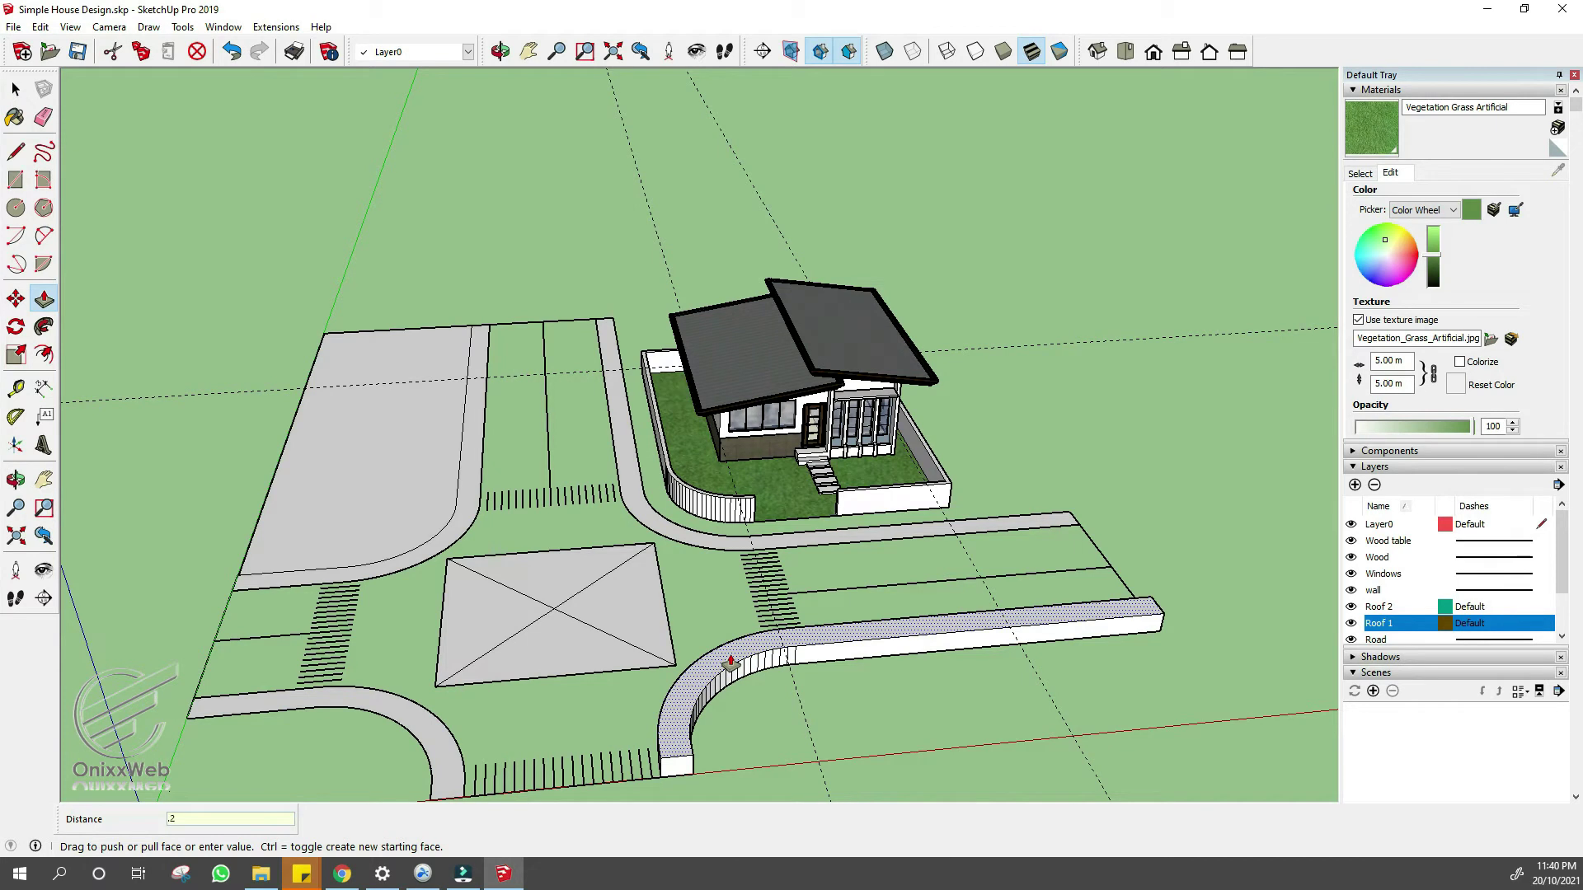
key(Return)
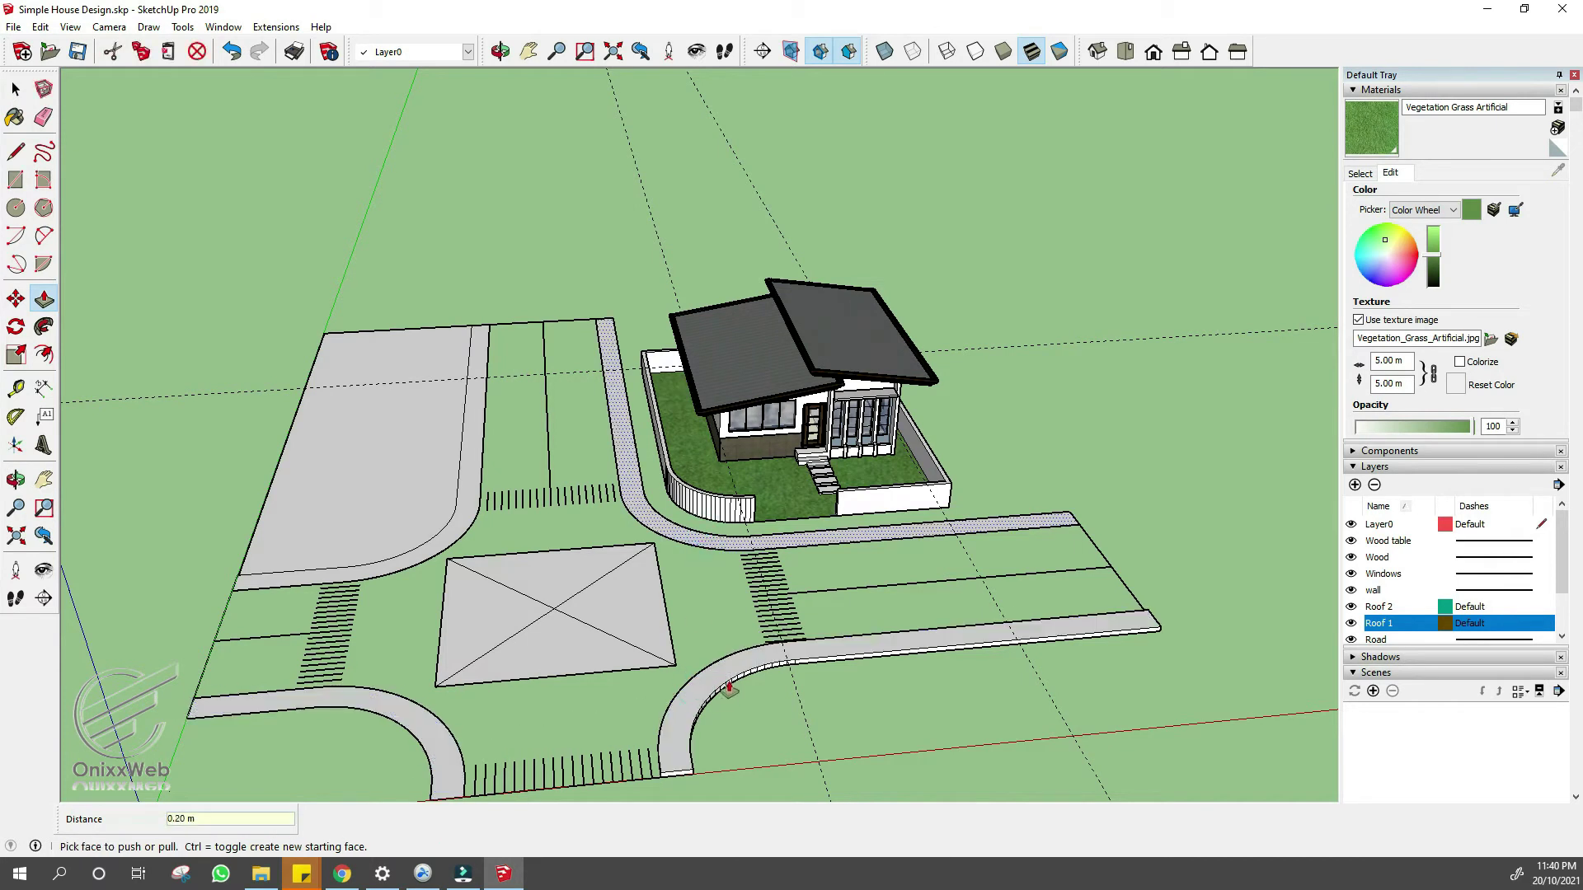
- Raise the remaining sidewalk strips around the road intersection with Push/Pull
key(space)
click(429, 547)
click(749, 671)
key(space)
click(423, 499)
key(space)
middle_drag(505, 471, 559, 705)
key(p)
click(560, 705)
click(939, 585)
key(space)
- Run the small edge profile along the raised sidewalk's curved road-side edge with Follow Me
scroll(679, 703, up, 2)
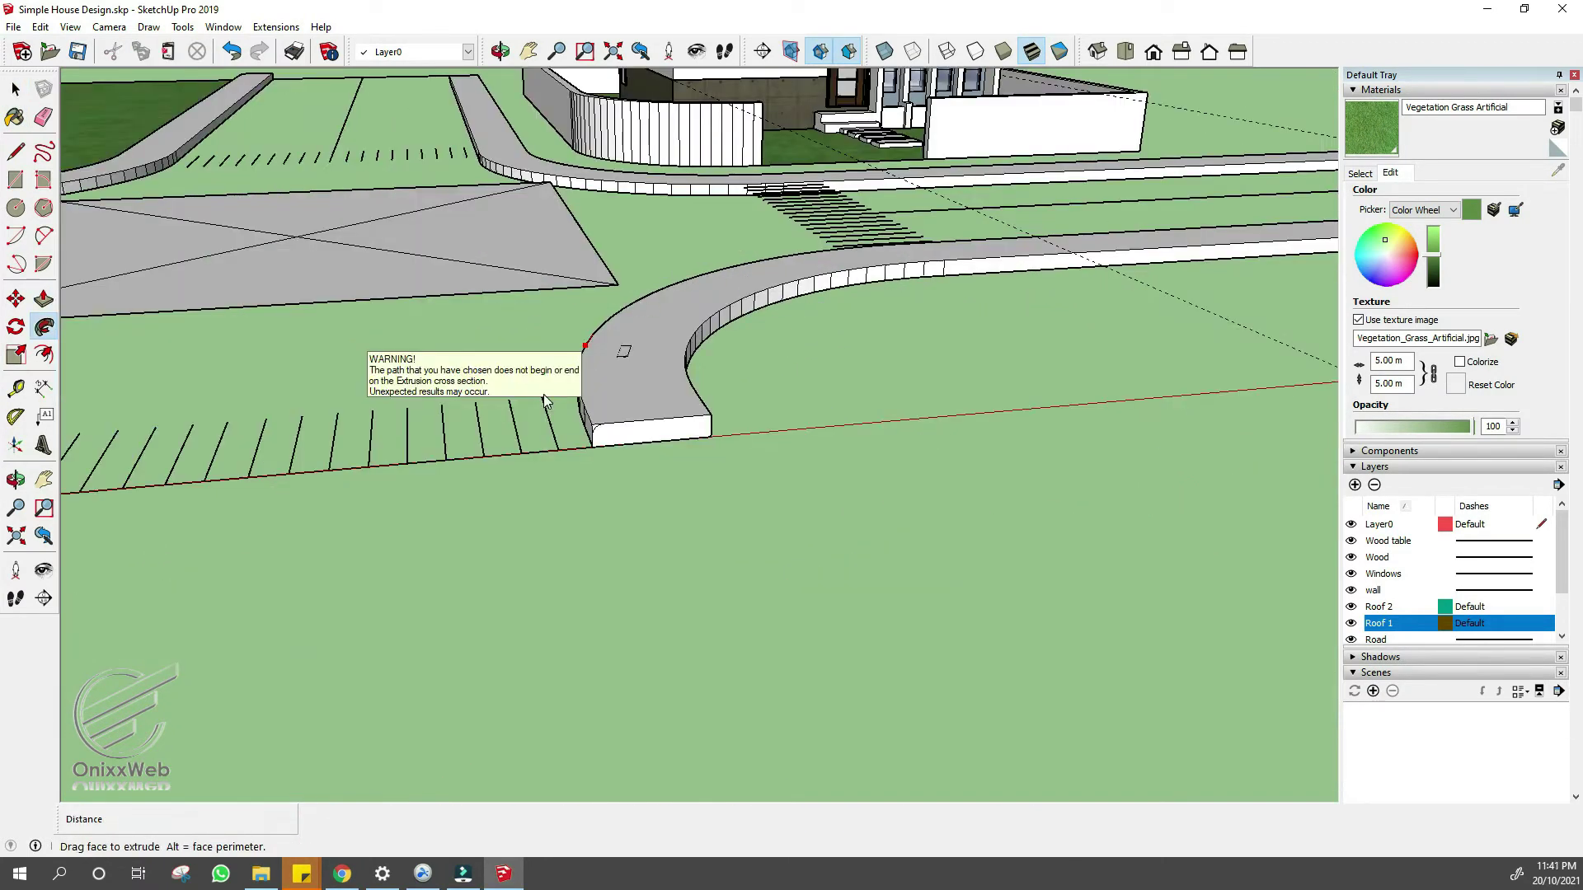
scroll(604, 432, up, 2)
middle_drag(604, 431, 706, 302)
key(p)
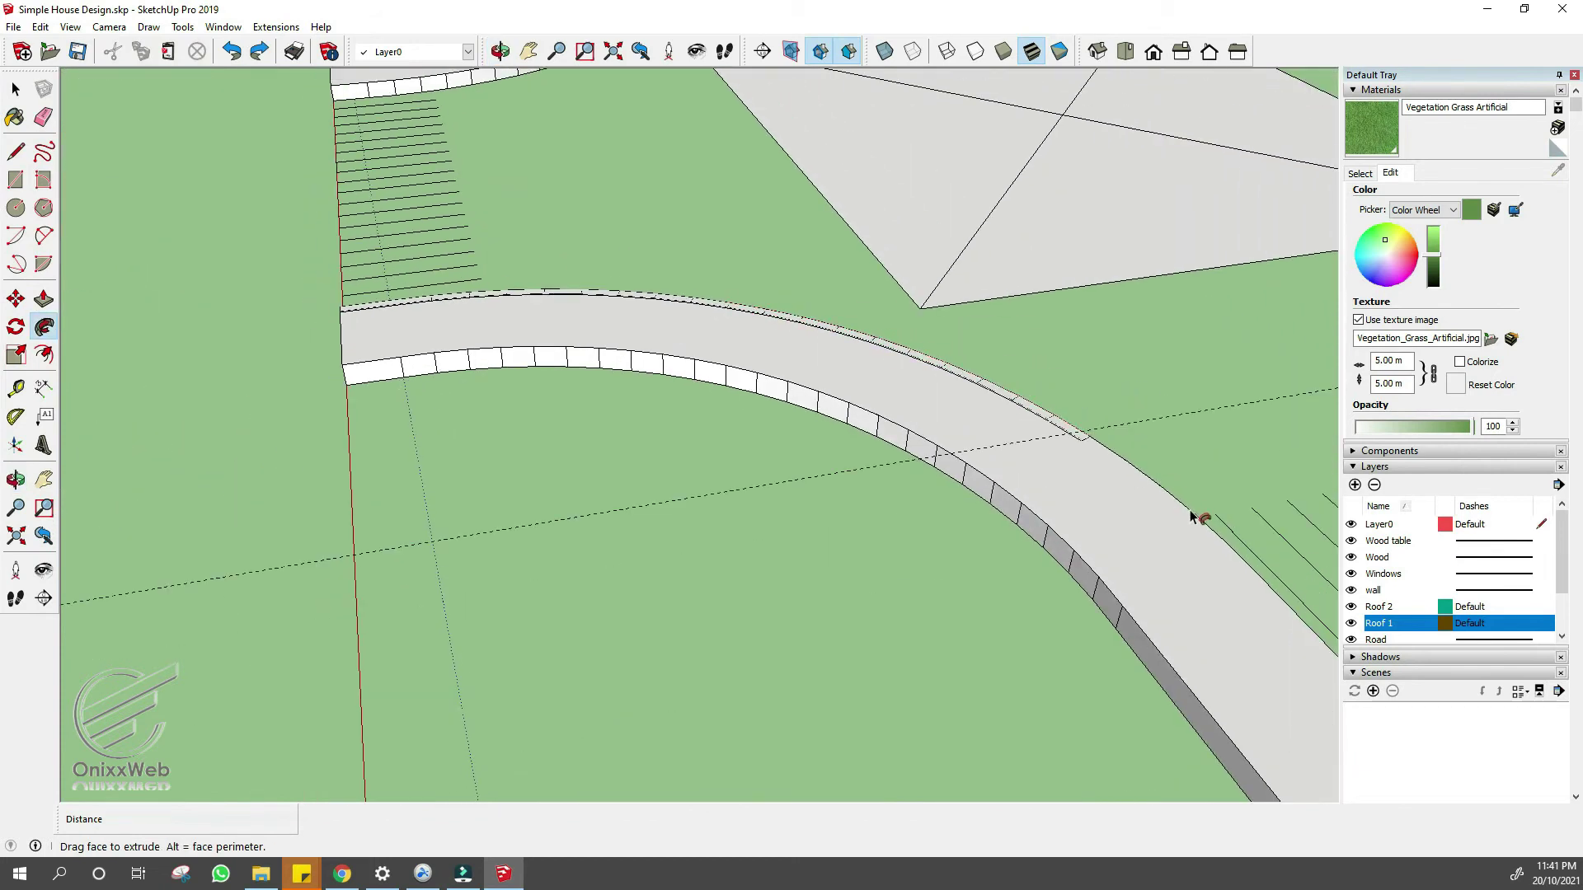
middle_drag(1194, 516, 649, 446)
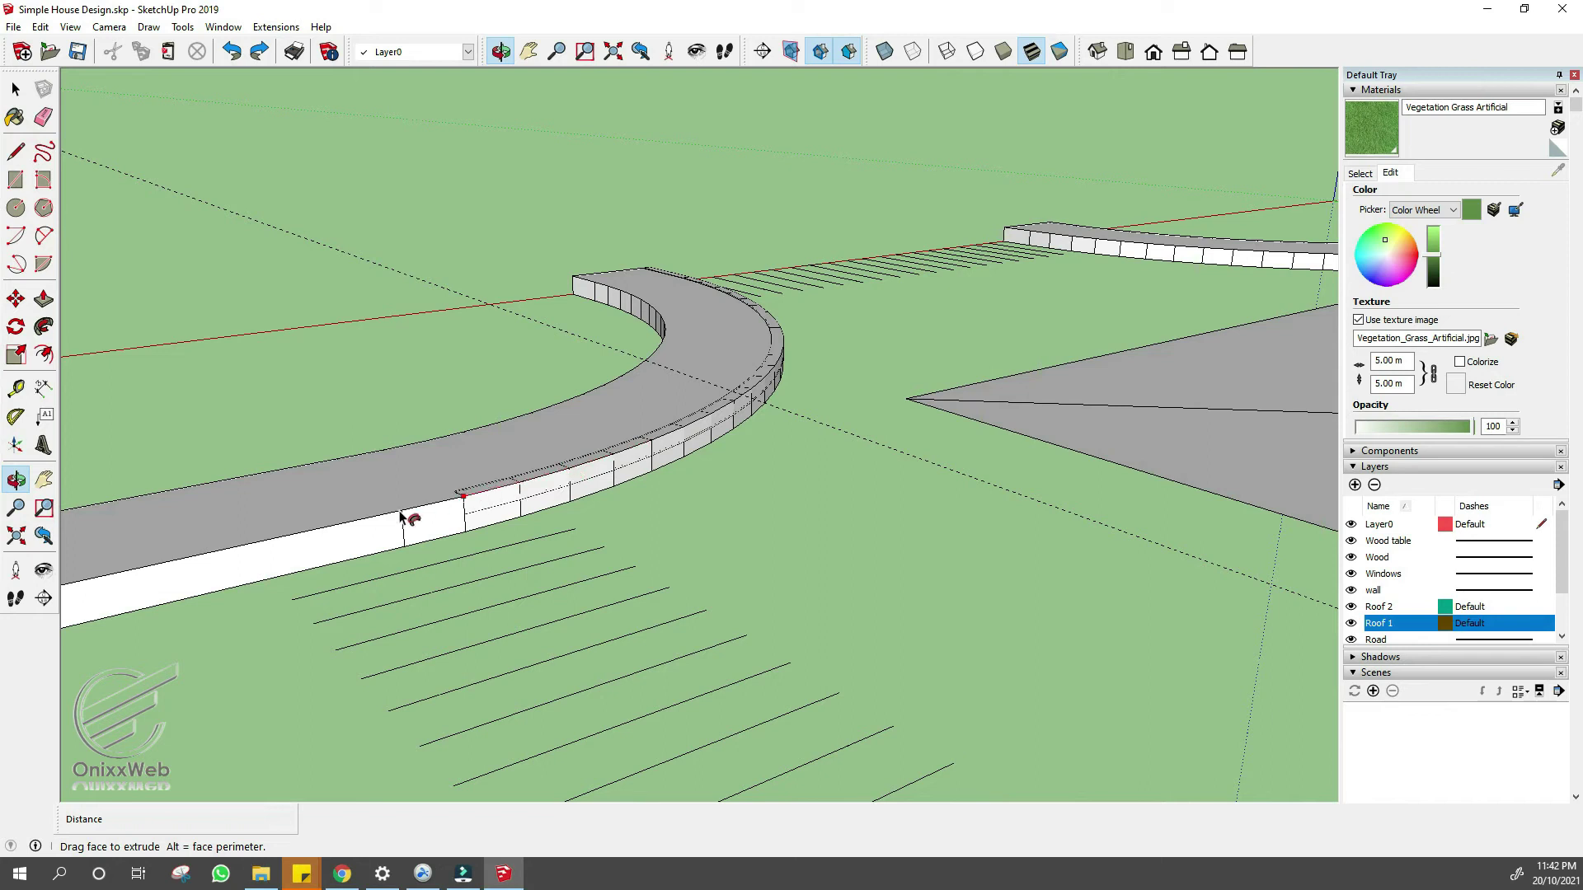
middle_drag(303, 544, 583, 530)
- Draw a small arc across the upper road-side corner of the end face of the raised sidewalk opposite the house
key(a)
scroll(583, 530, up, 3)
click(573, 485)
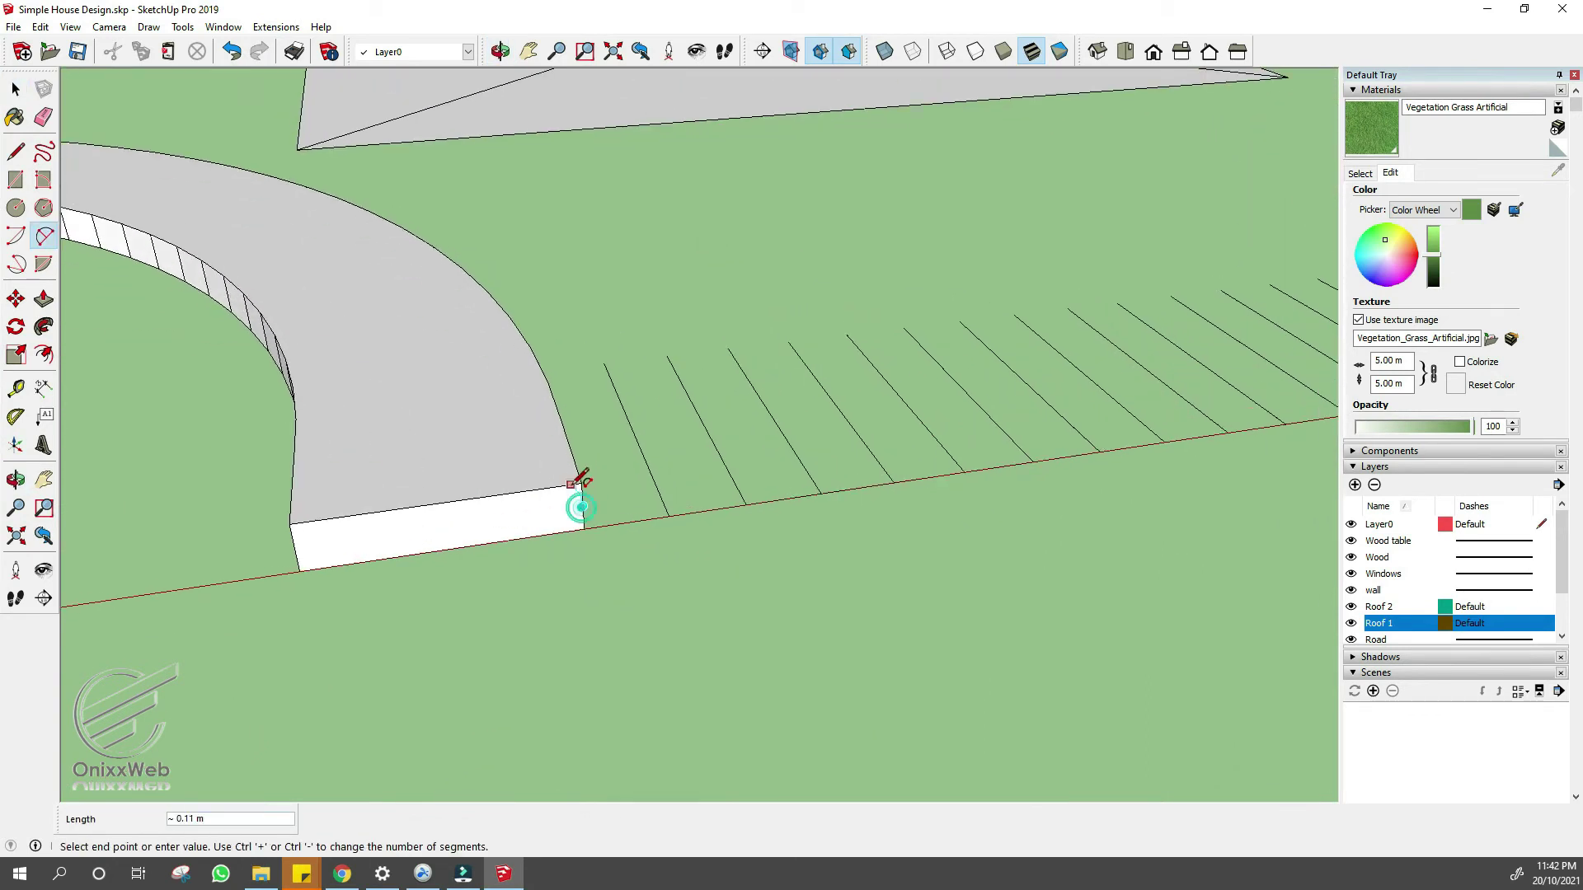
click(575, 486)
key(p)
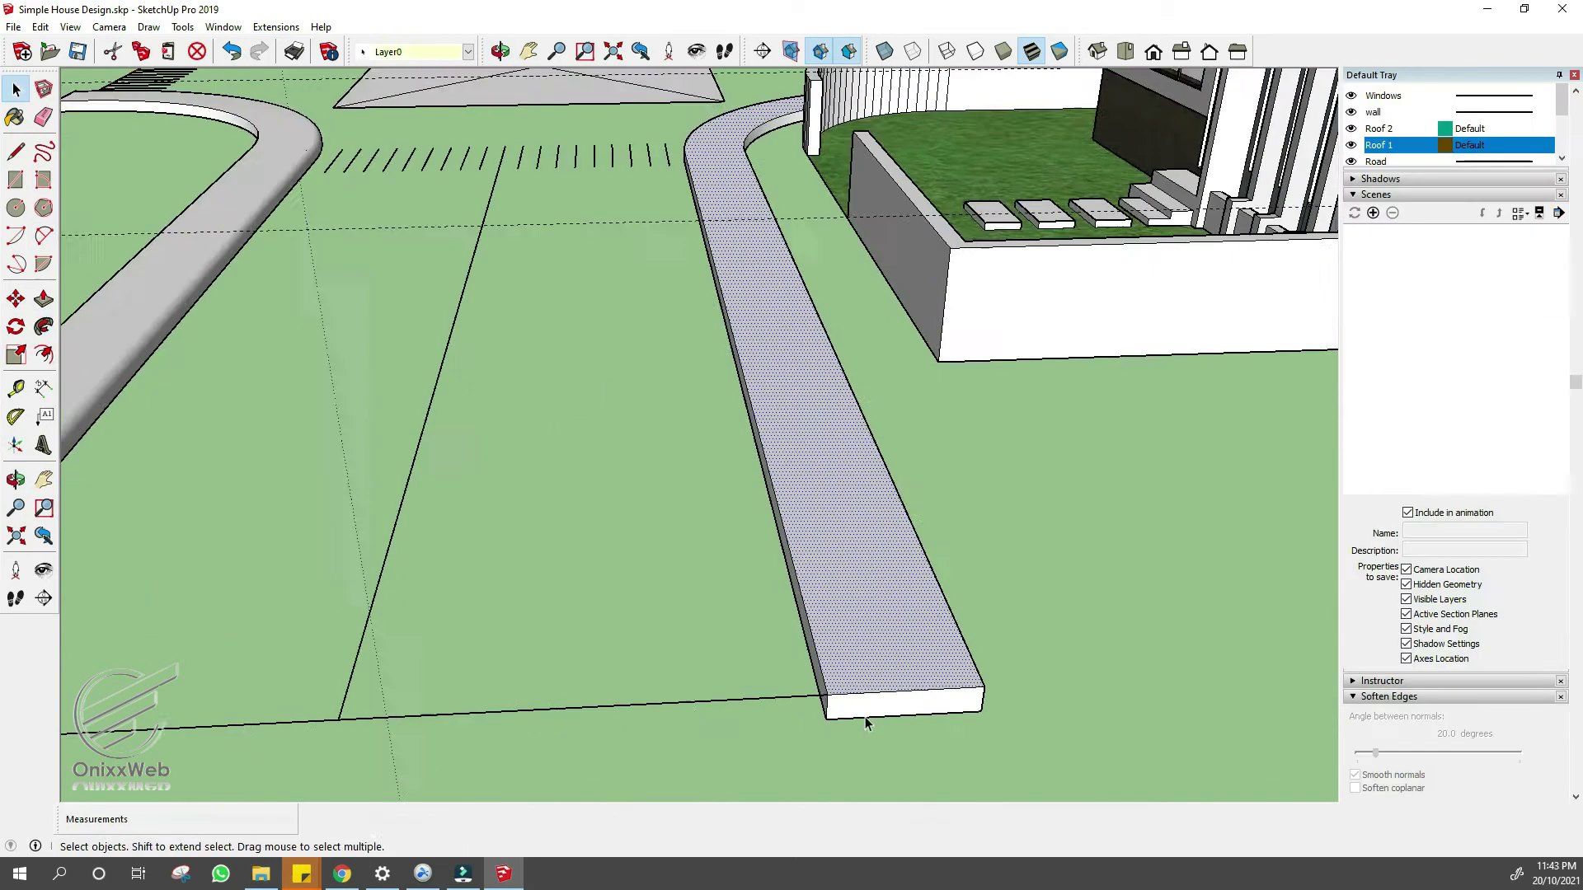
- Add an arc profile at the end of the house-side sidewalk and run it along the curved road-side edge with Follow Me
key(a)
scroll(866, 723, up, 2)
click(826, 705)
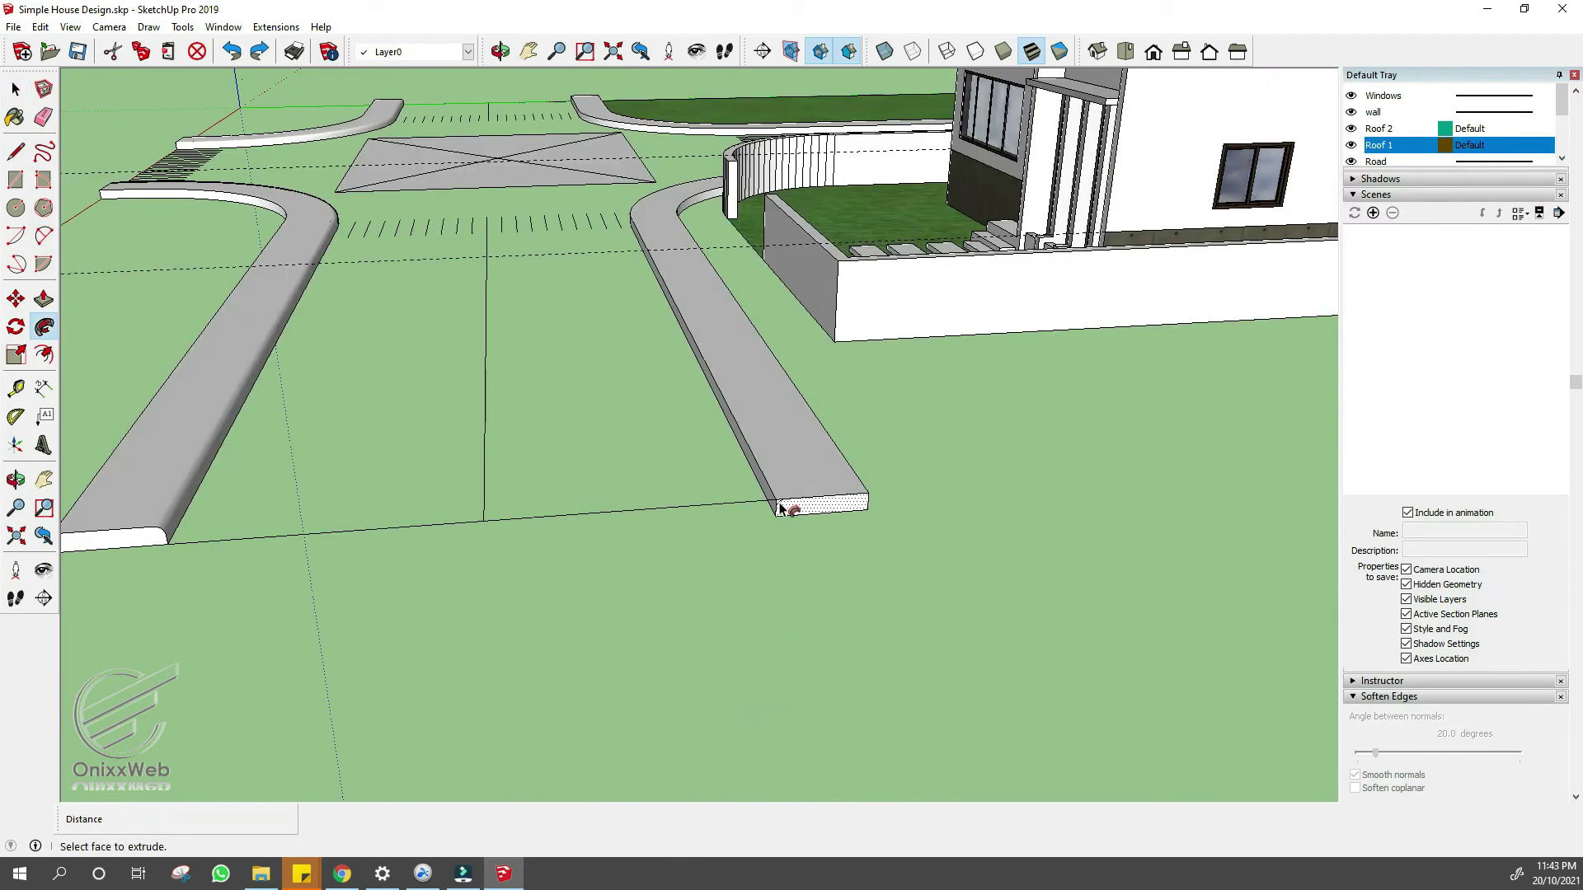
middle_drag(778, 505, 689, 474)
middle_drag(699, 547, 802, 464)
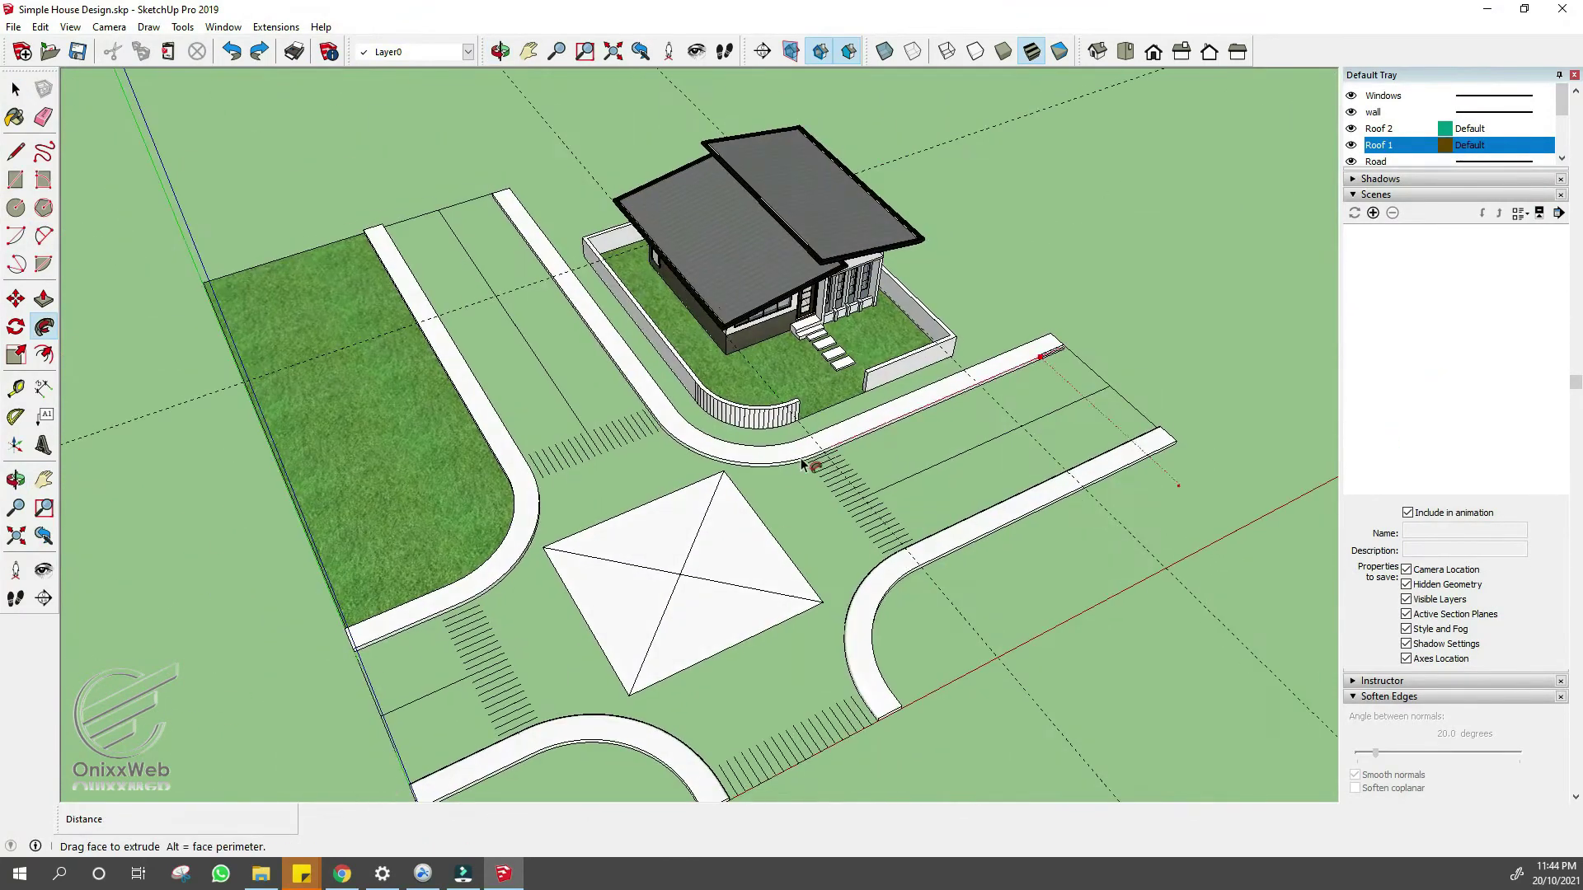
scroll(800, 467, up, 3)
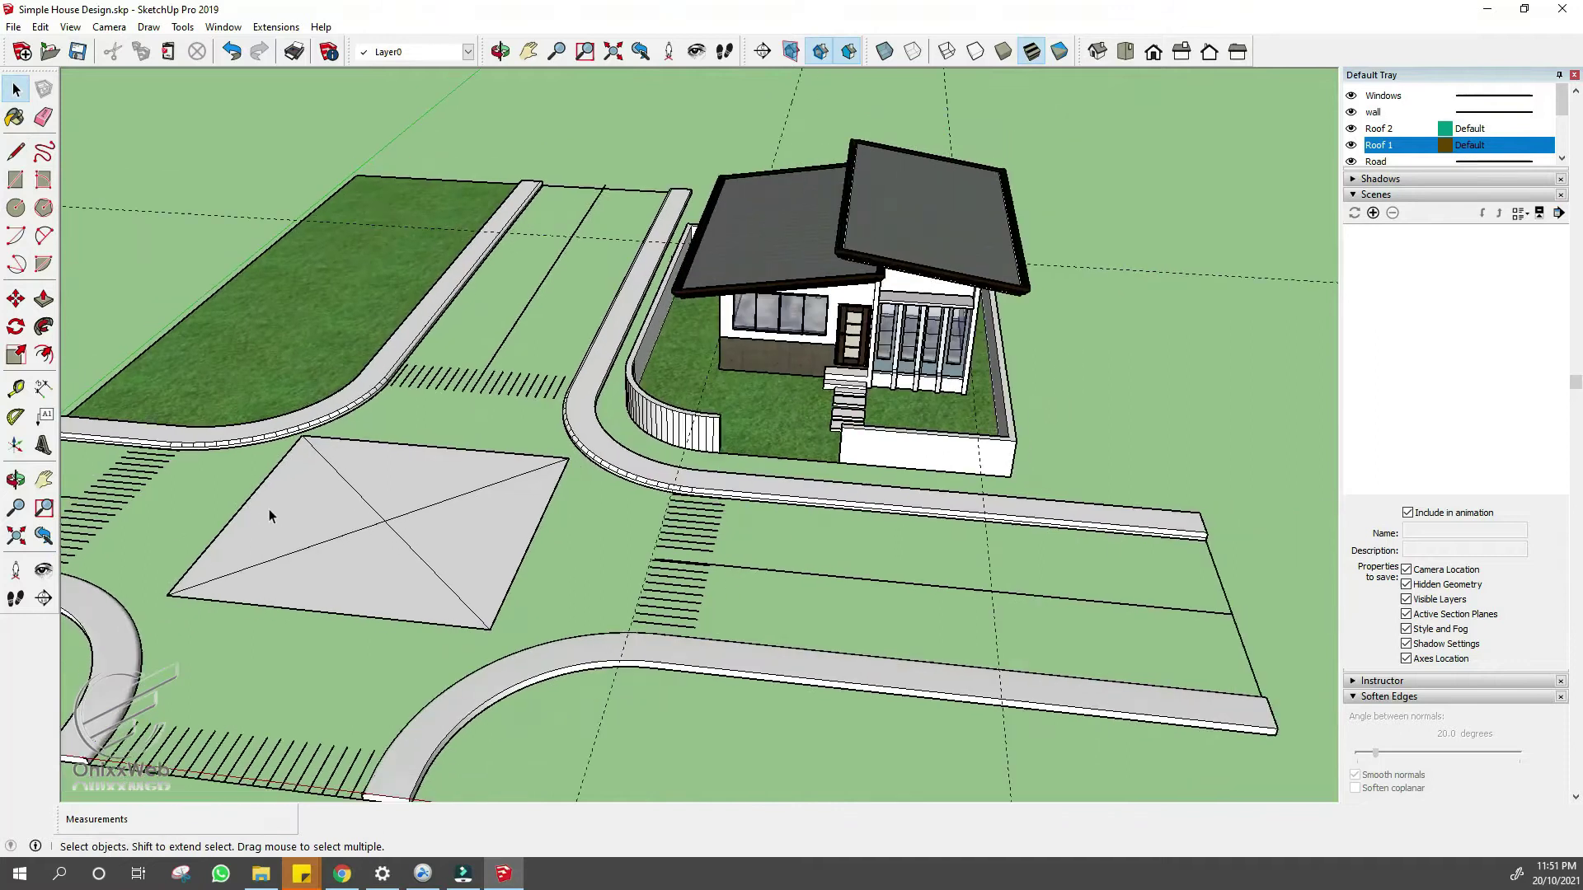
- Draw a line along the road's centre through the intersection to the far end, closing the house-side road surface
middle_drag(577, 577, 447, 622)
scroll(419, 563, up, 3)
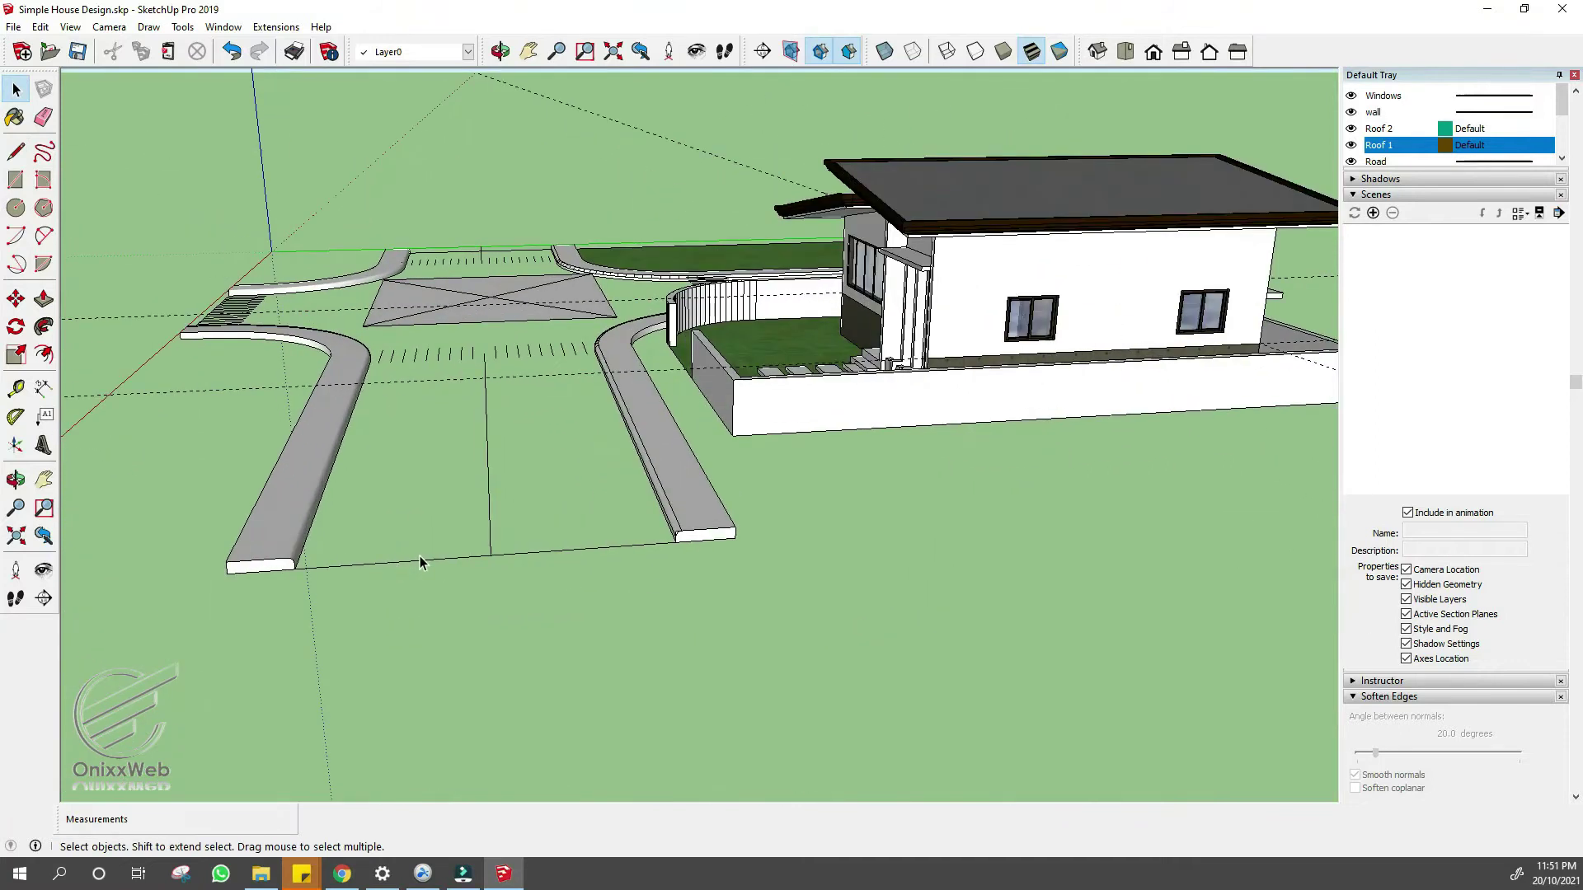
middle_drag(459, 519, 498, 555)
scroll(498, 554, up, 3)
key(l)
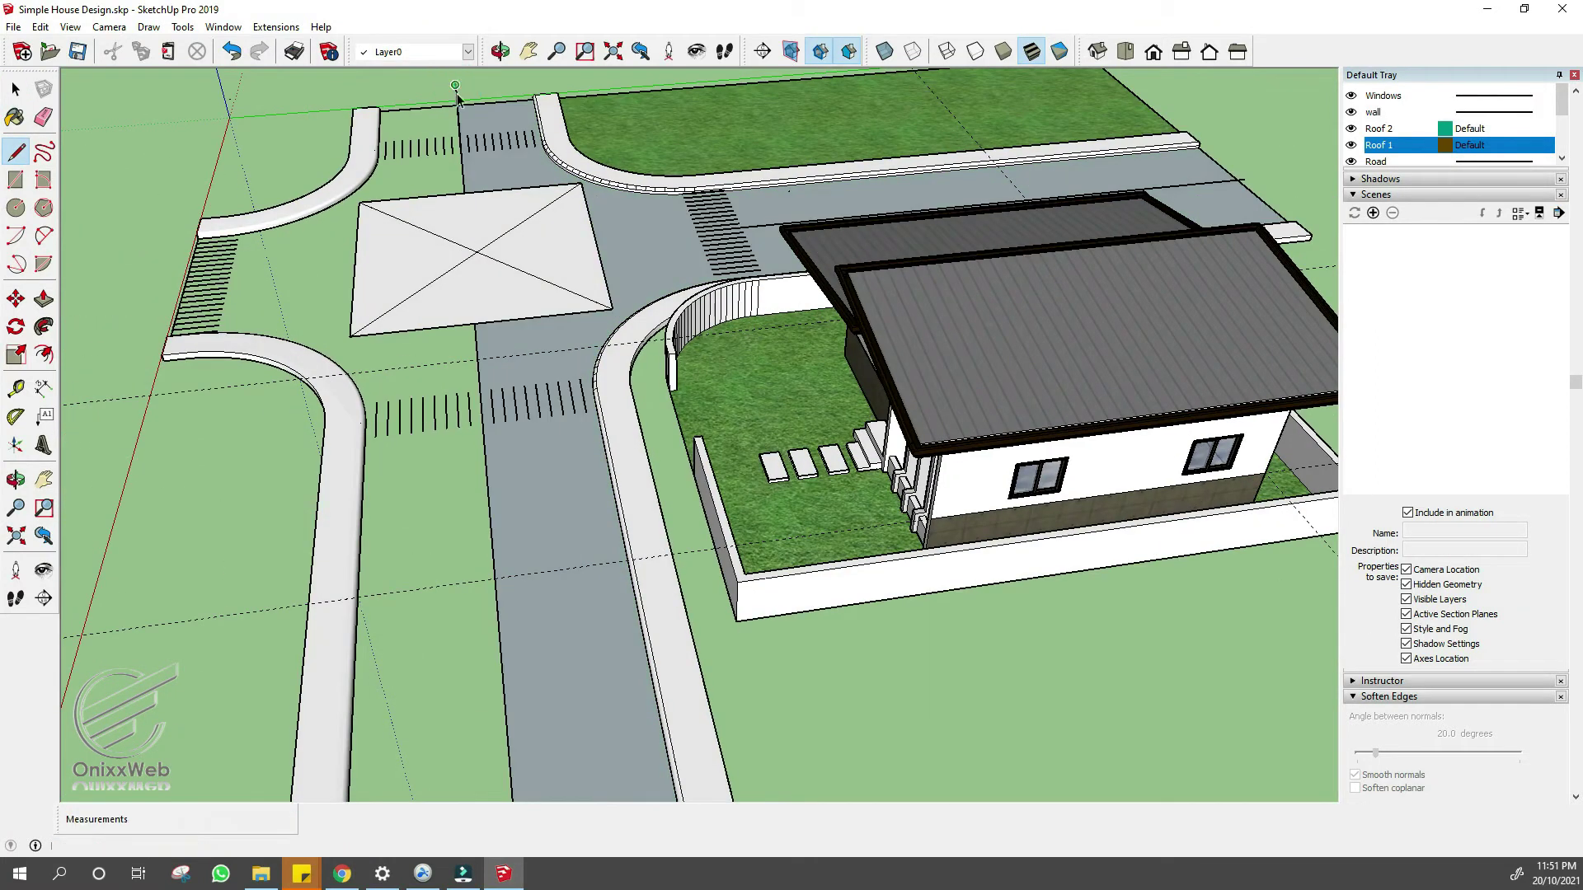
- Delete the crosswalk stripes at the open road end across the intersection from the house
drag(820, 474, 511, 568)
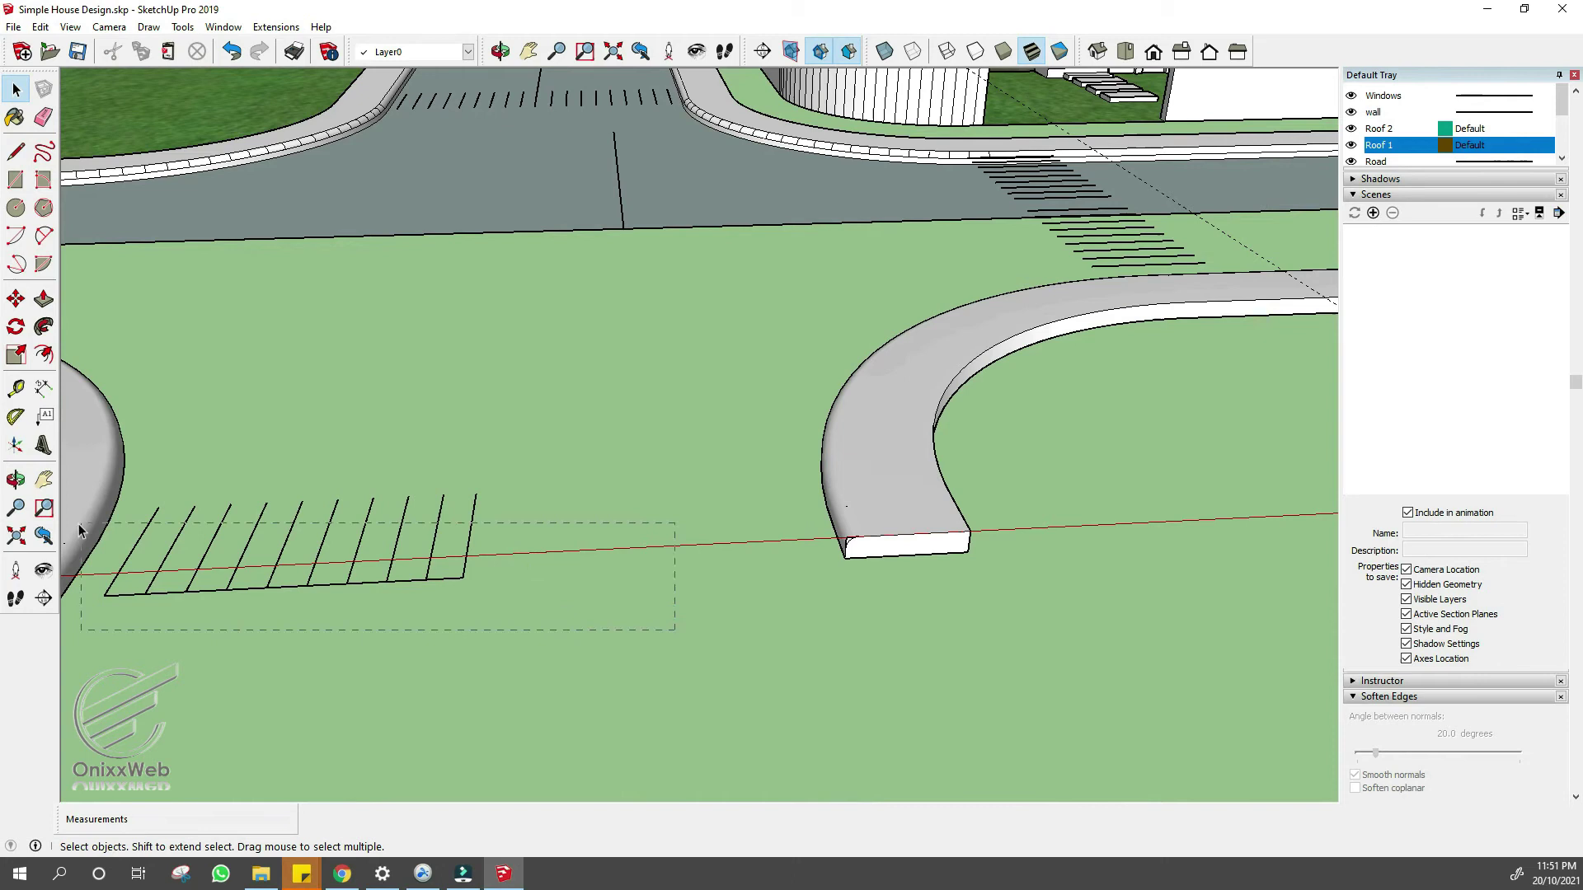
drag(80, 525, 80, 524)
key(Delete)
scroll(847, 544, down, 3)
- Draw a line between the two sidewalk ends to close the open road end and complete the road surface
key(p)
scroll(872, 577, up, 3)
key(l)
click(926, 544)
scroll(926, 544, down, 3)
click(226, 574)
- Offset the road surface outline outward by 1.11 m
click(881, 581)
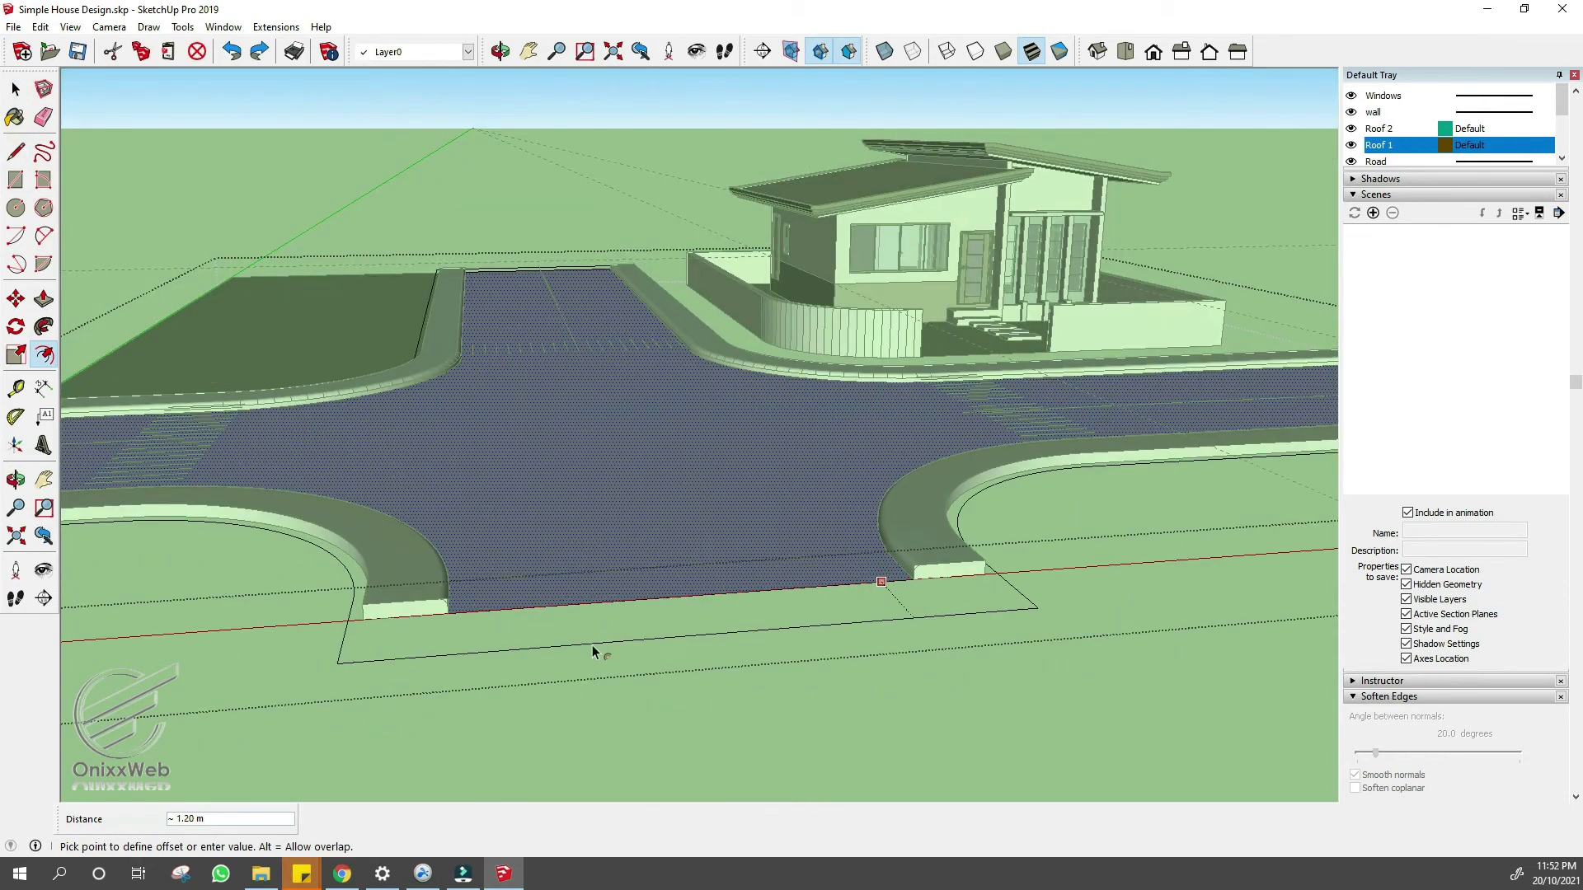
click(602, 635)
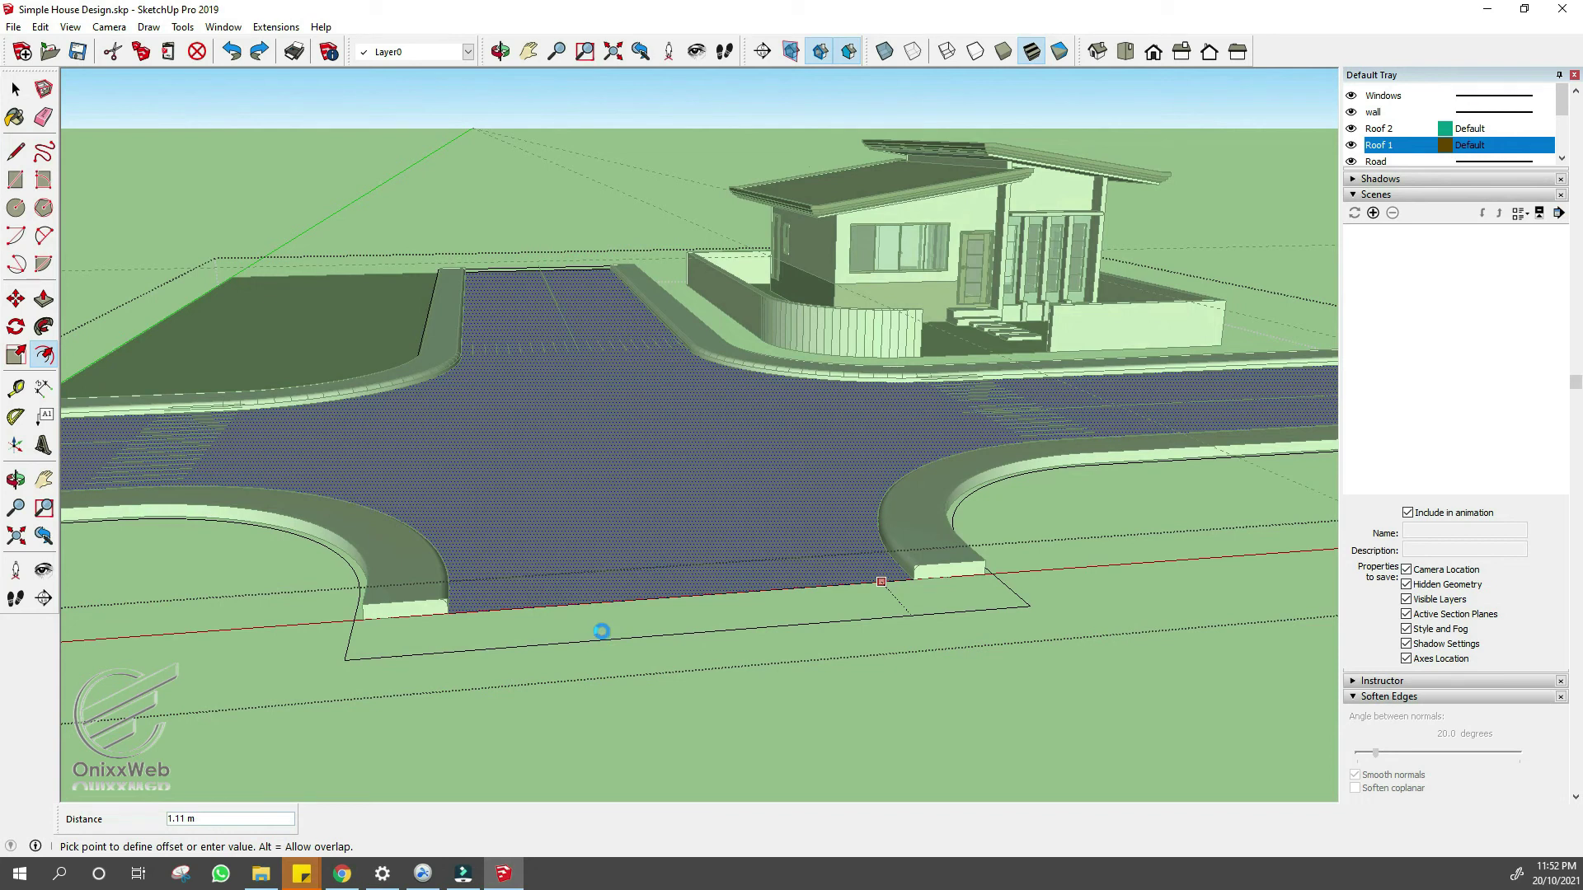
middle_drag(608, 639, 839, 555)
key(space)
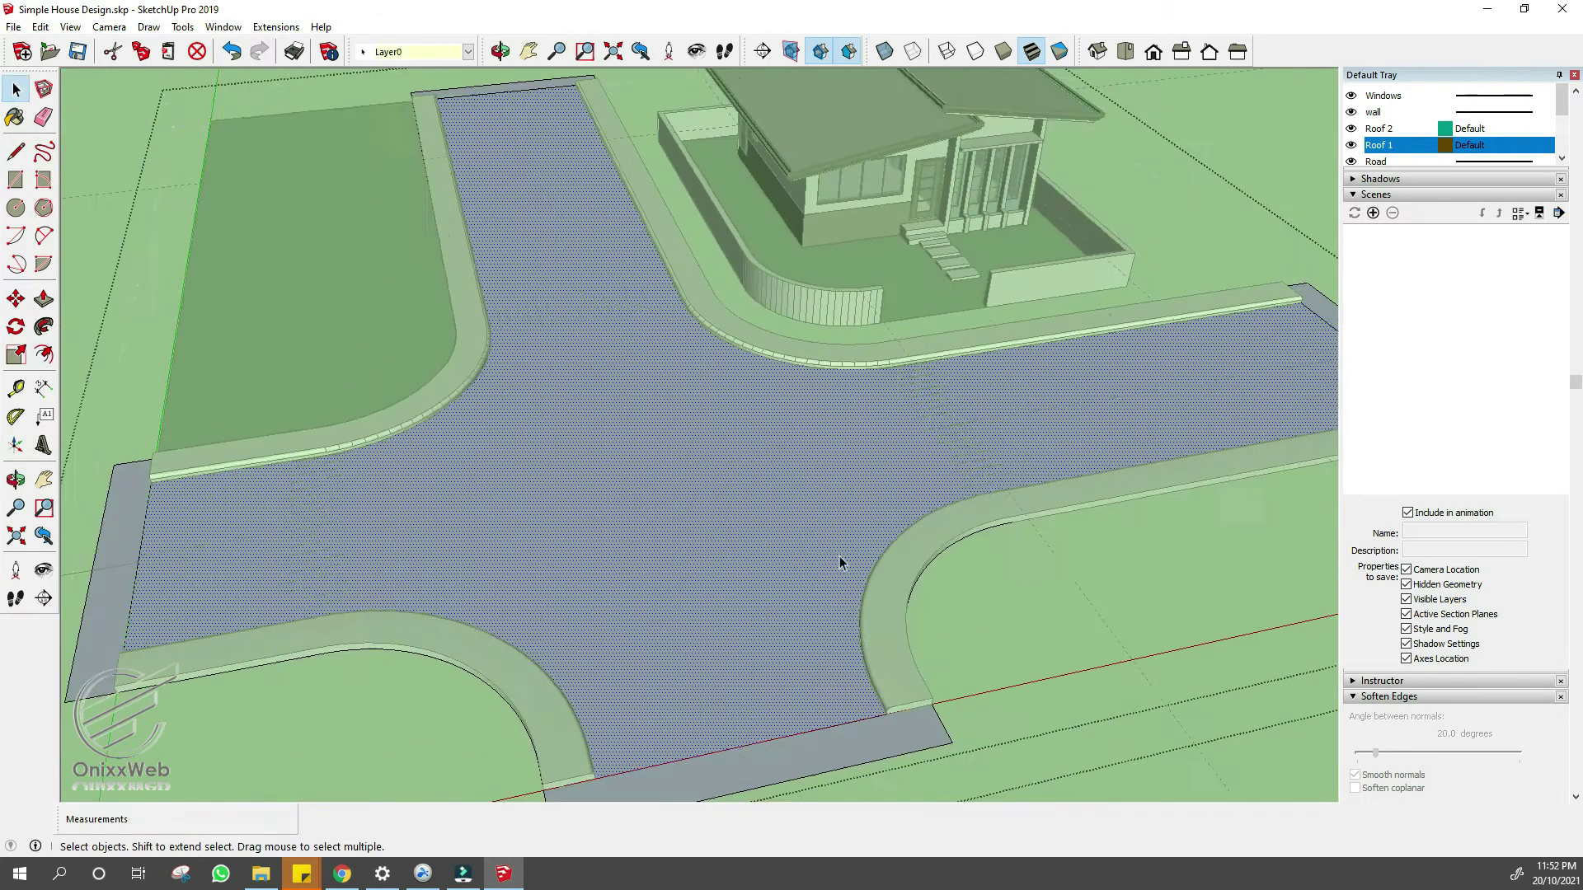
- Erase the edge dividing the road from its offset border at the near road end
scroll(839, 557, down, 3)
double_click(788, 662)
key(e)
click(787, 649)
key(space)
double_click(790, 658)
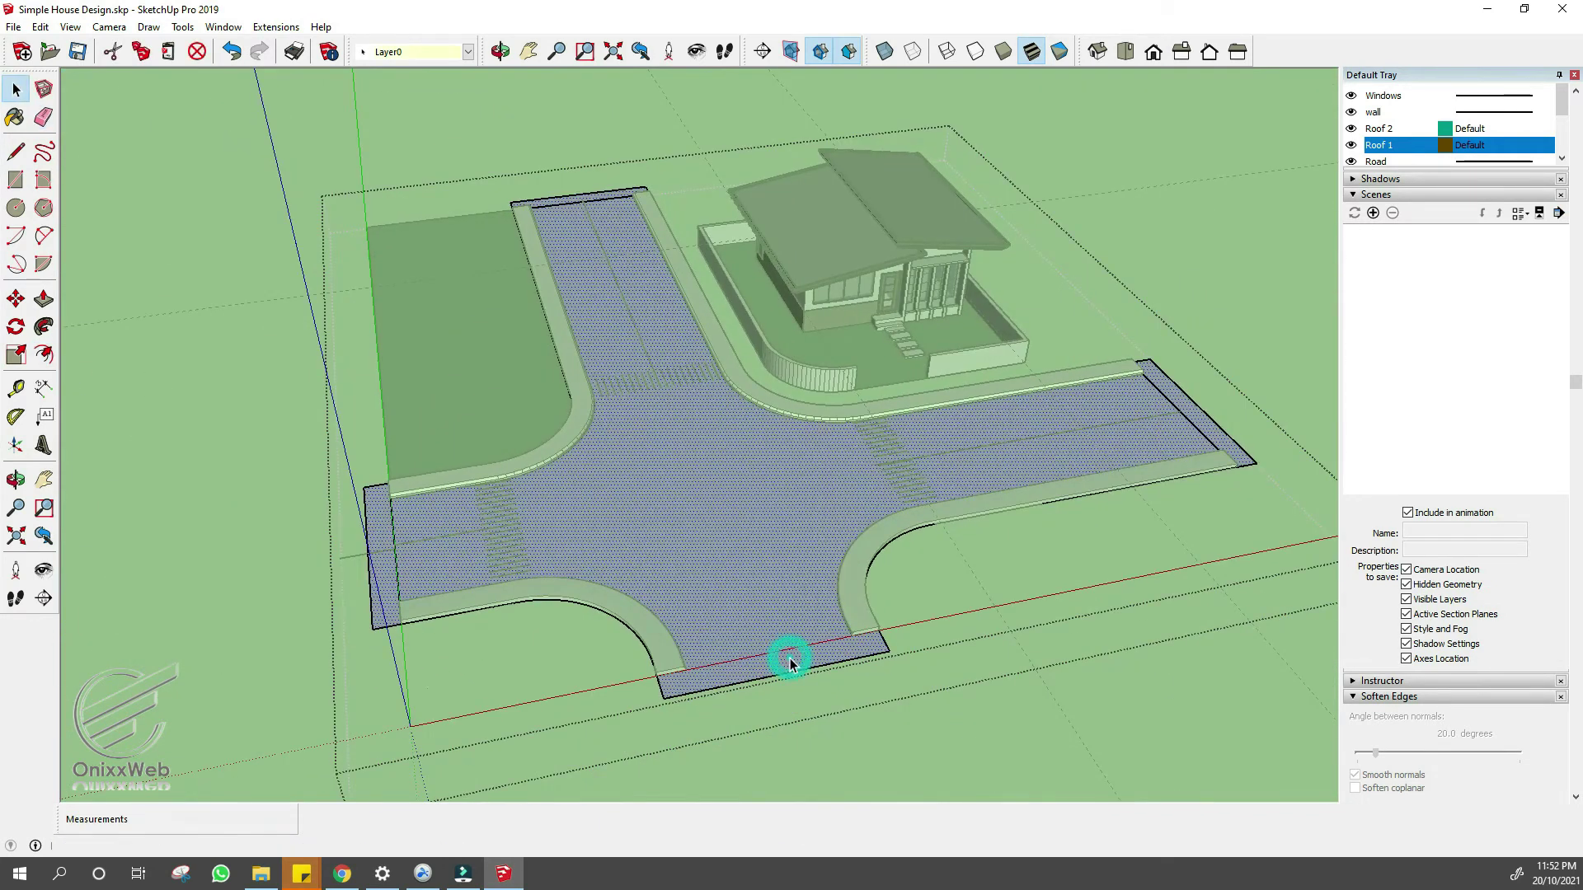
- Push/pull the combined road surface into a thin slab beneath the sidewalks
key(p)
click(790, 662)
key(space)
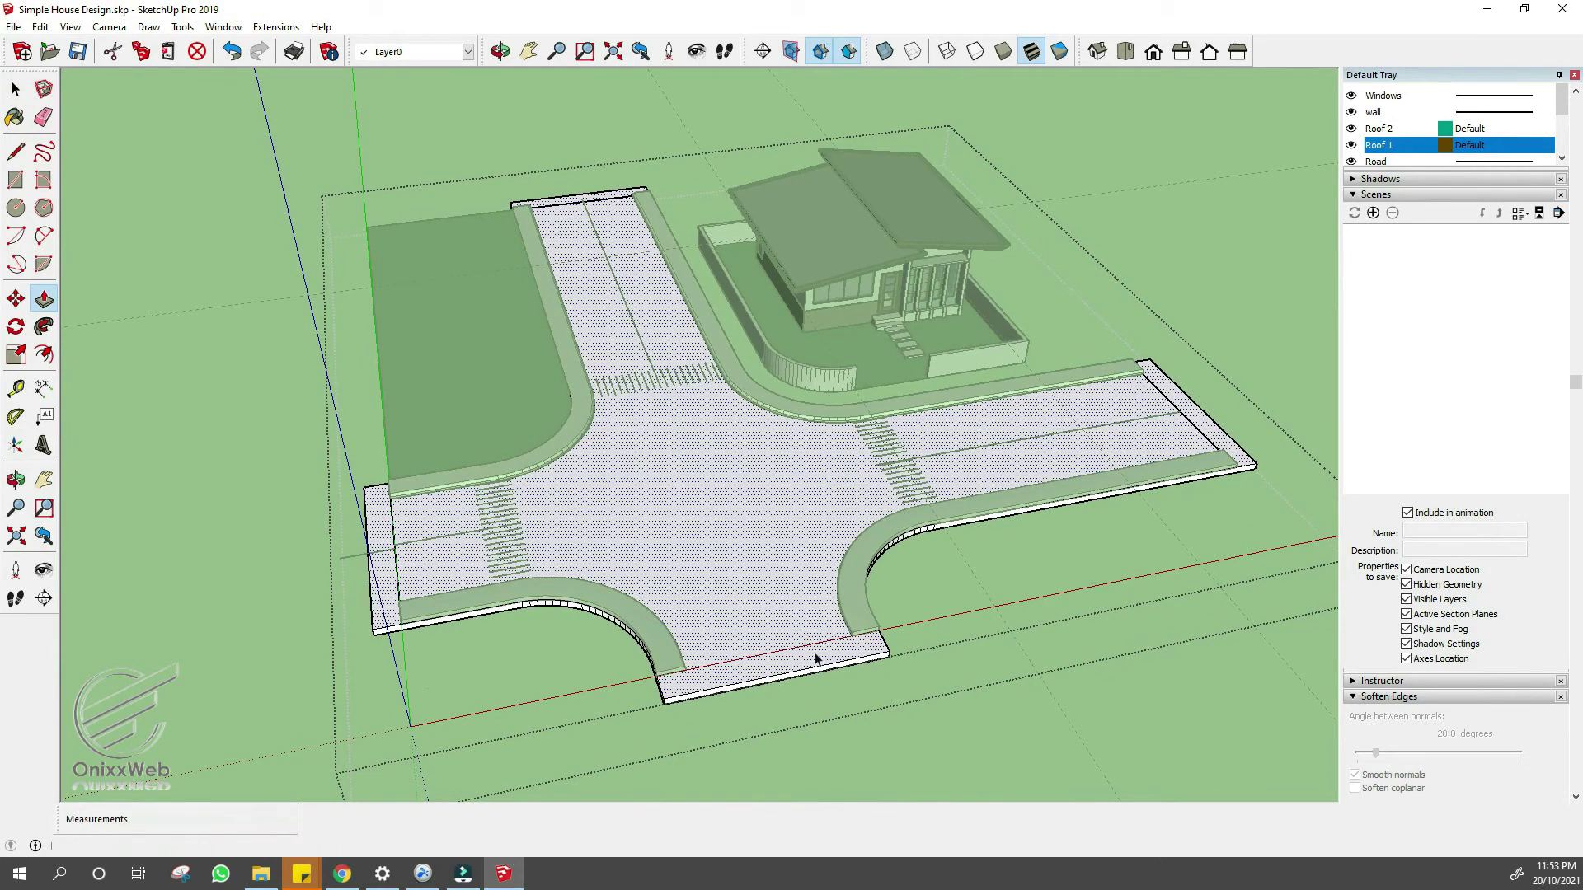
- Push the road slab's projecting end faces inward by 1 m so they align with the sidewalk ends
middle_drag(816, 657, 725, 659)
scroll(704, 705, up, 3)
key(p)
click(710, 708)
click(748, 669)
middle_drag(1154, 767, 879, 706)
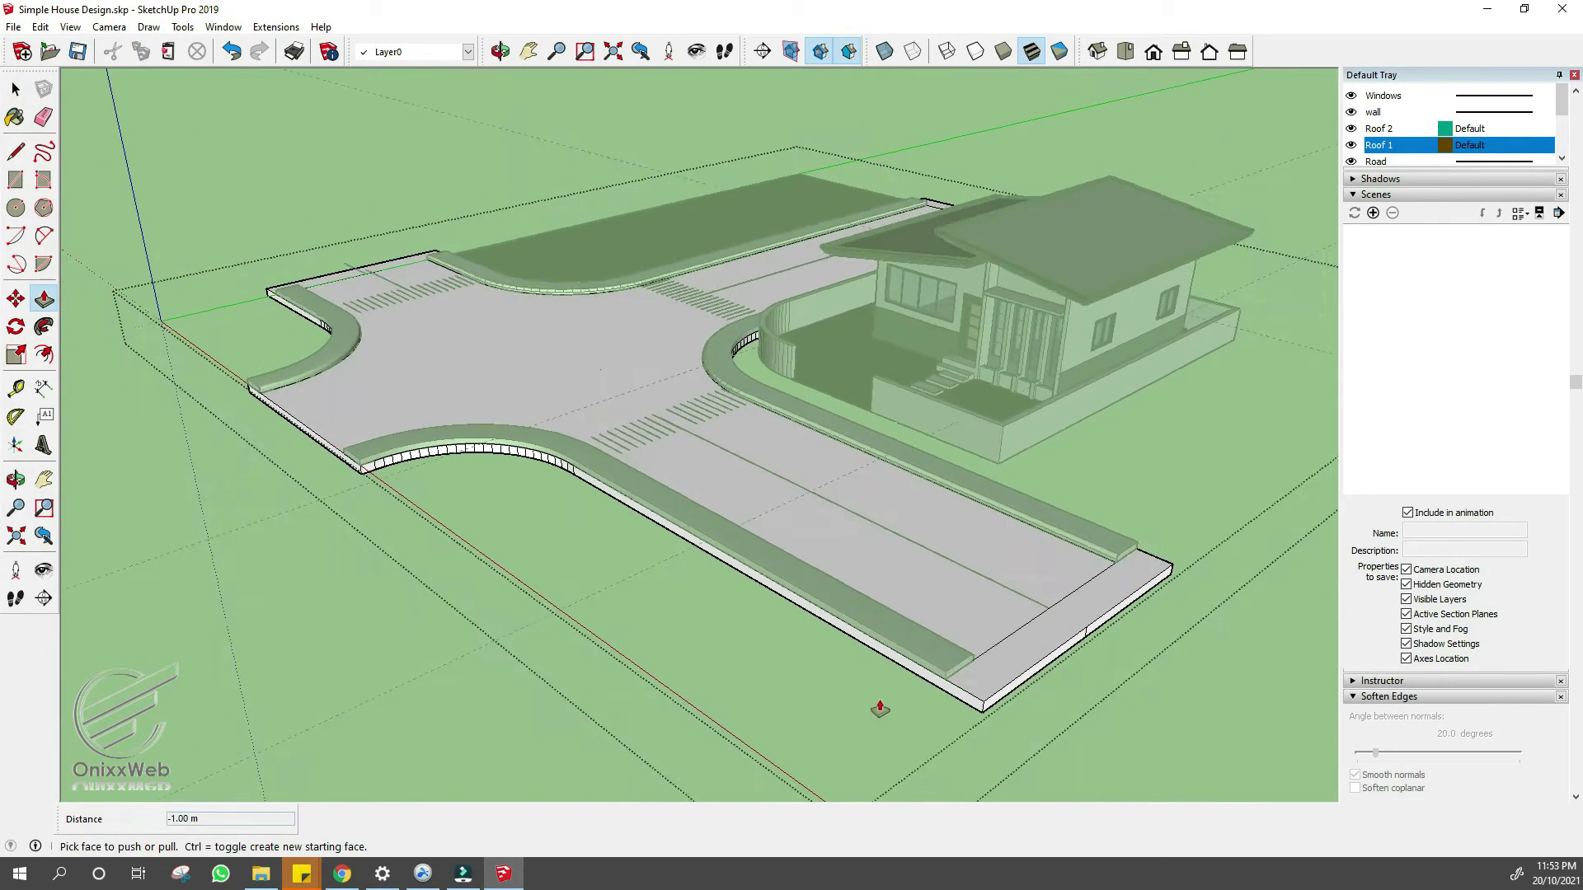
scroll(880, 706, up, 1)
click(1000, 696)
click(976, 658)
drag(1151, 593, 1146, 589)
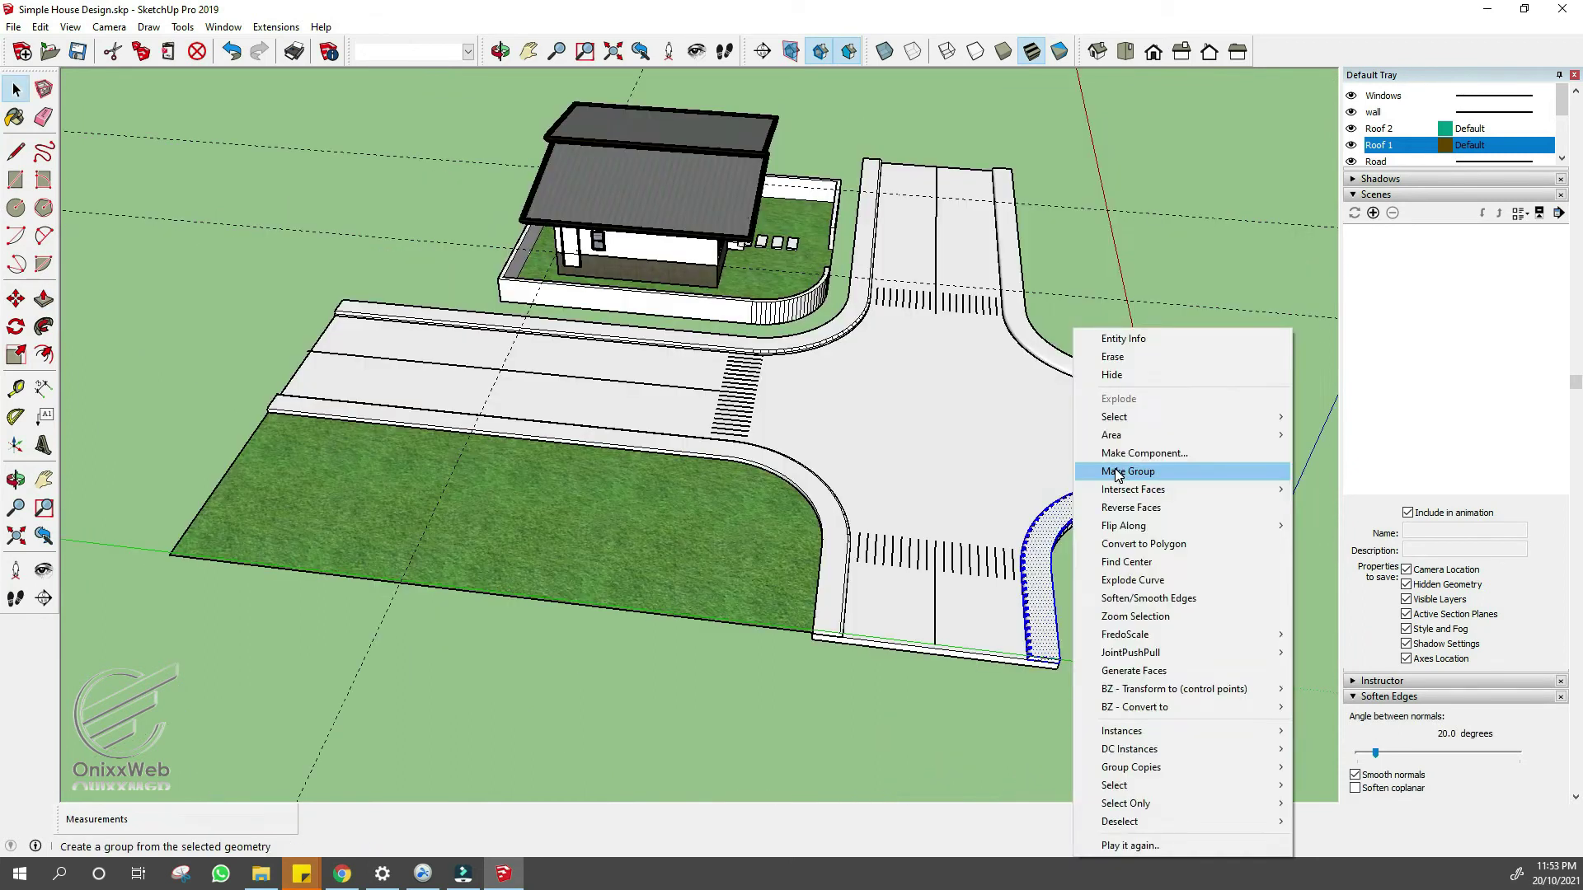
- Make separate groups of the corner sidewalk strip across the intersection and the sidewalk strip beside the house
click(1121, 463)
right_click(840, 330)
click(894, 469)
- Paint the four sidewalk groups around the intersection with Blacktop Old 01 from Asphalt and Concrete
middle_drag(895, 469, 1168, 249)
scroll(1499, 212, up, 5)
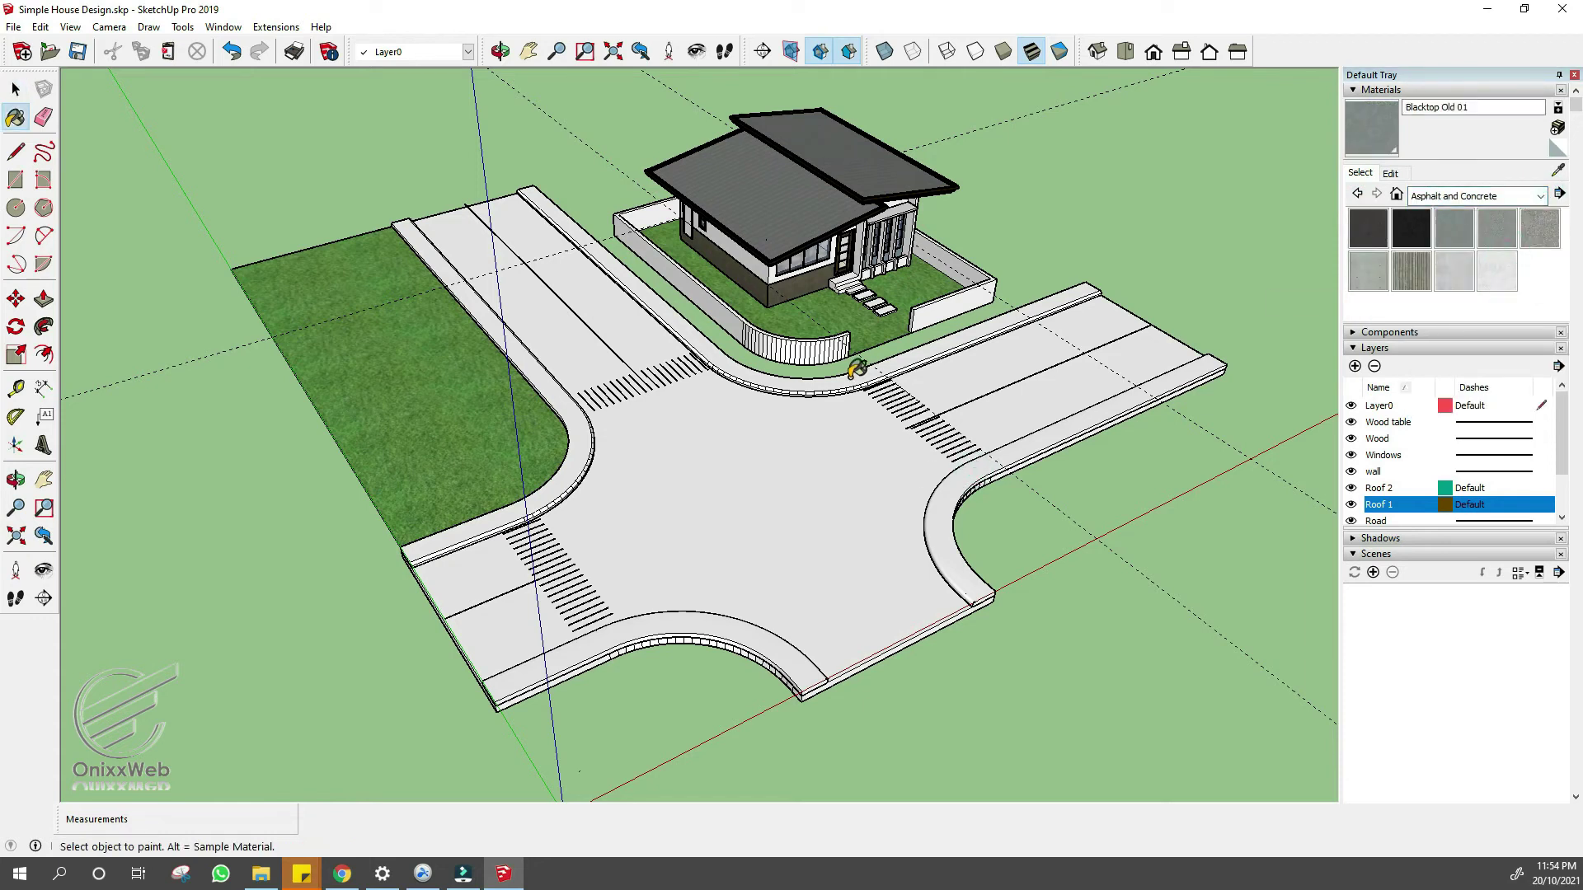
key(space)
double_click(577, 482)
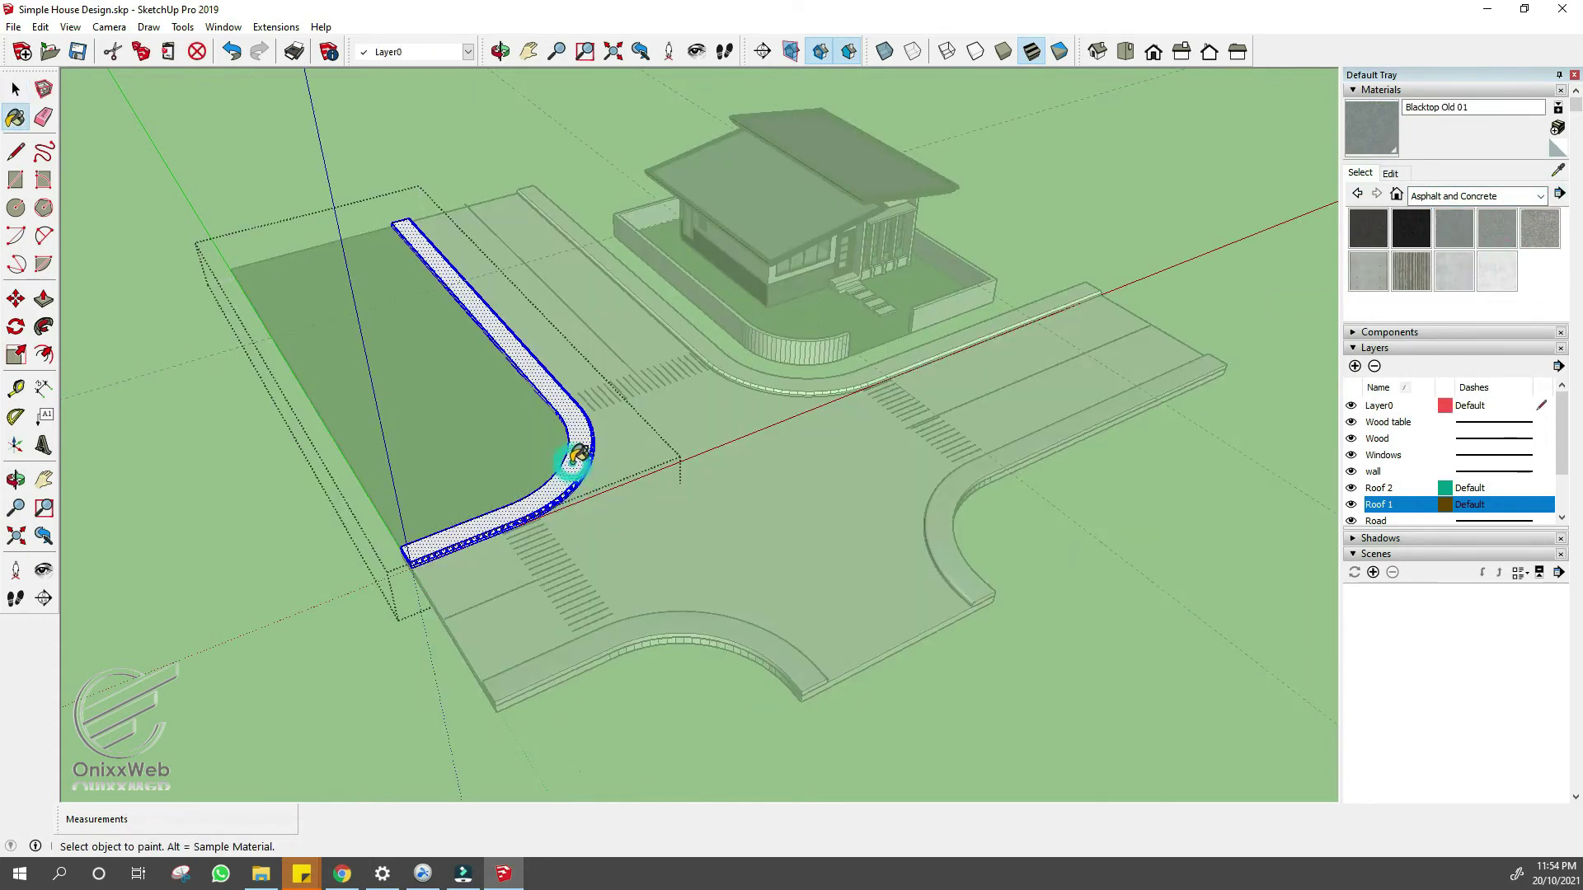
double_click(783, 390)
key(space)
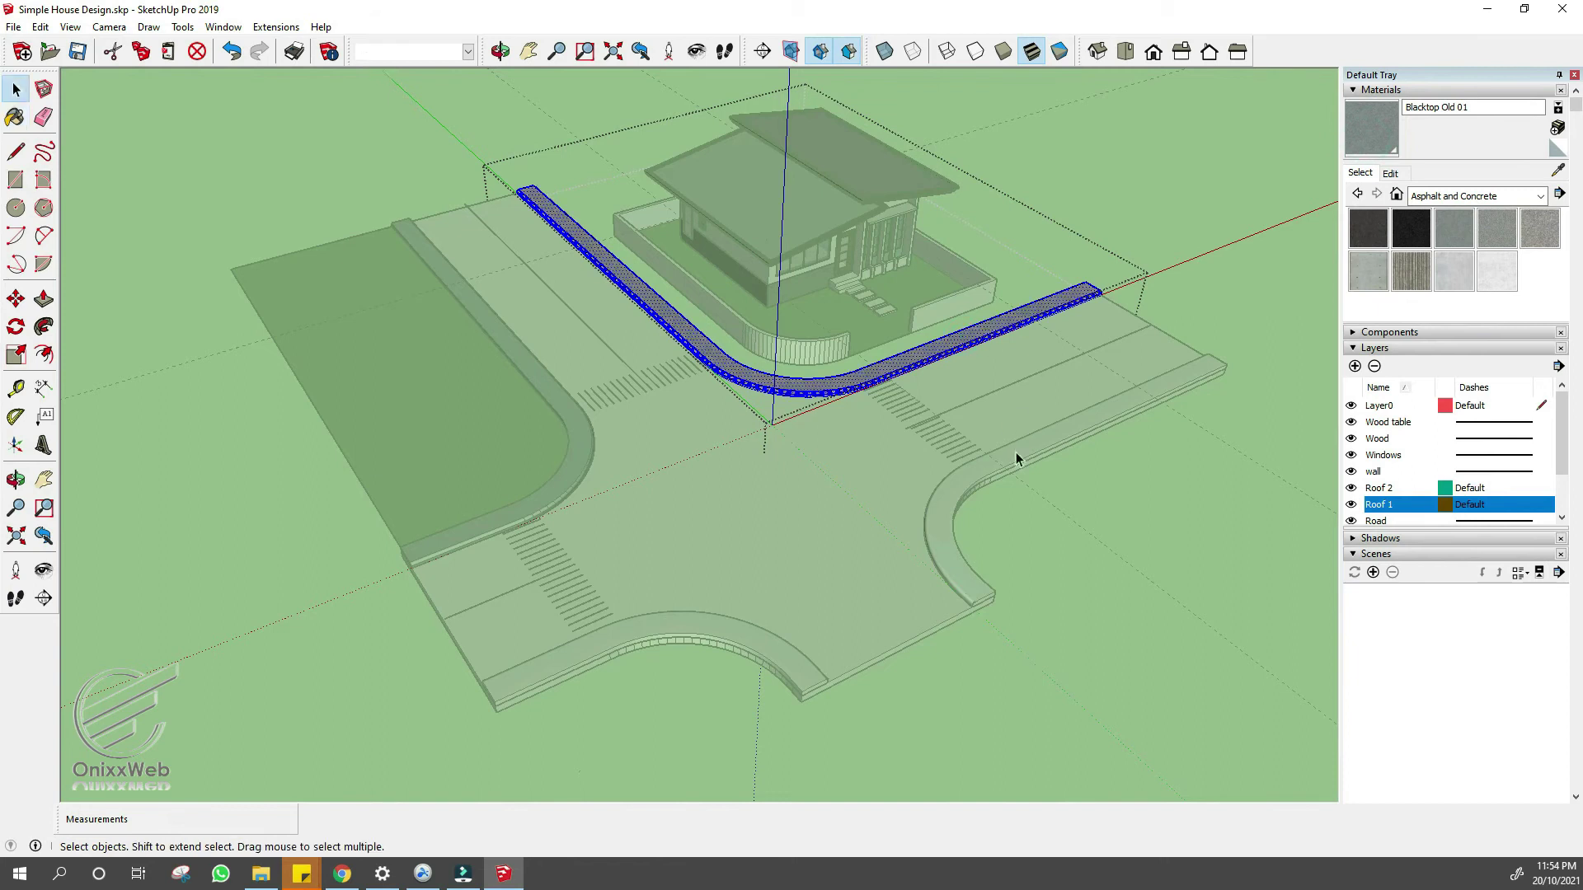
double_click(1028, 455)
key(space)
double_click(727, 639)
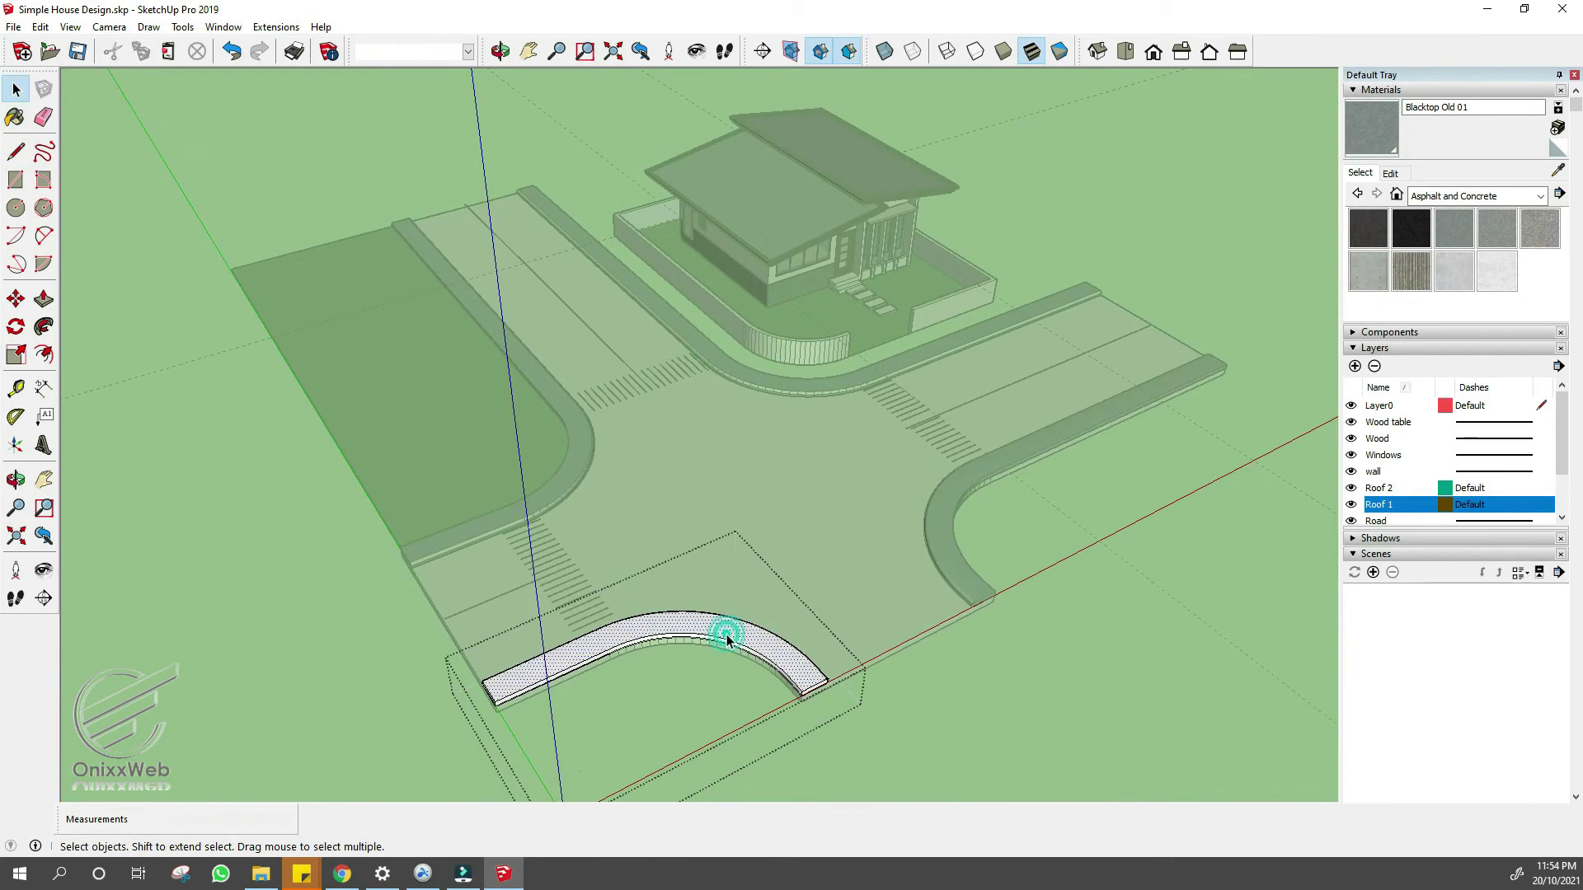
key(space)
- Paint the road slab with a dark asphalt material from the Asphalt and Concrete collection
click(868, 595)
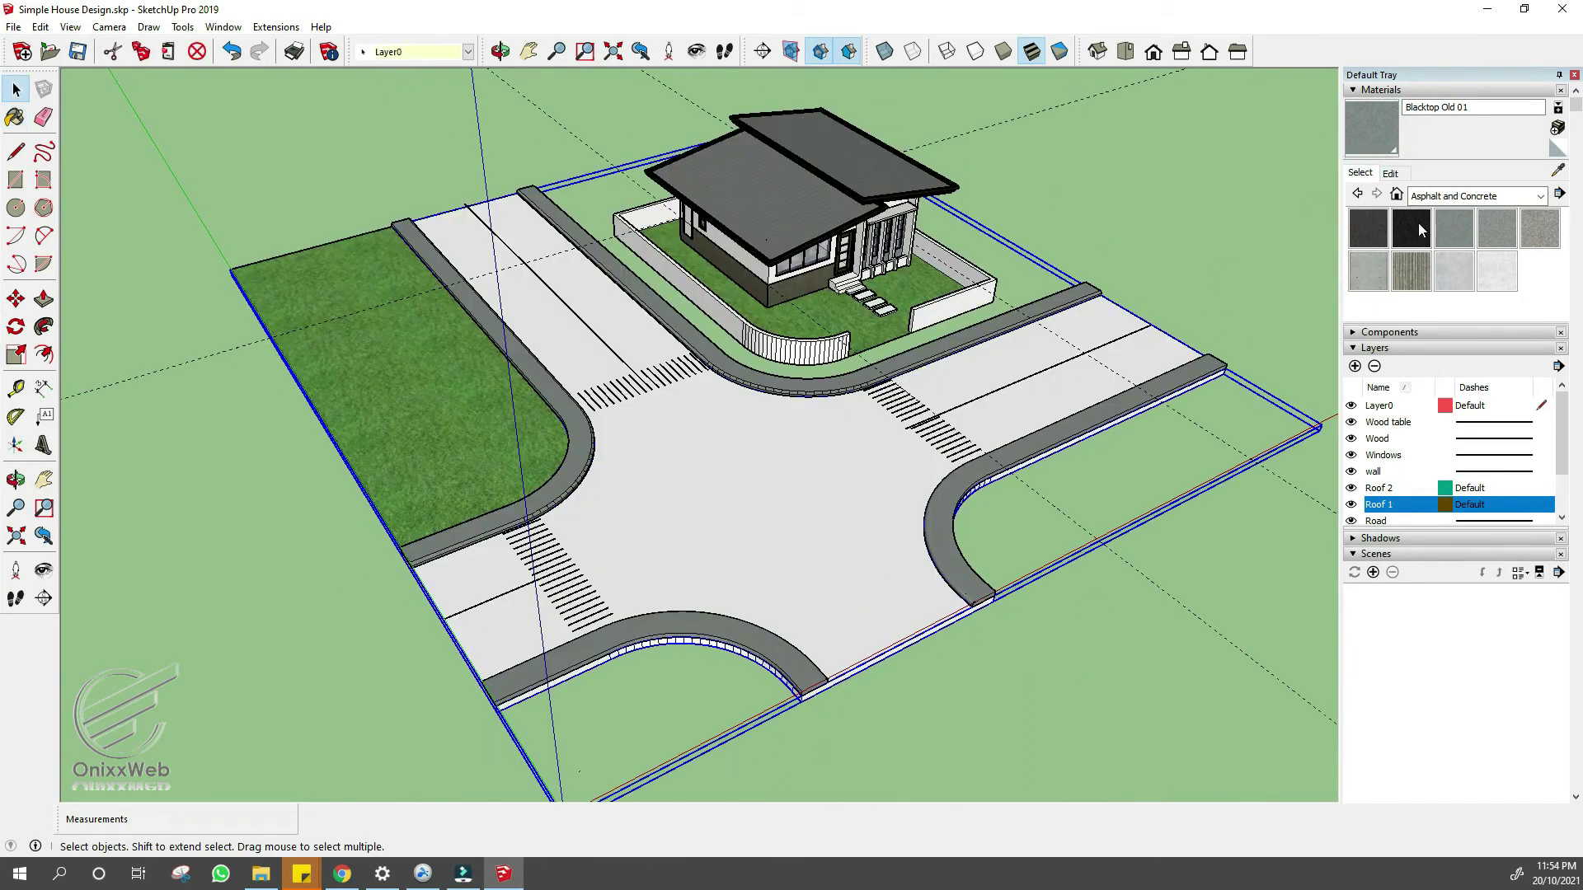
click(755, 581)
key(space)
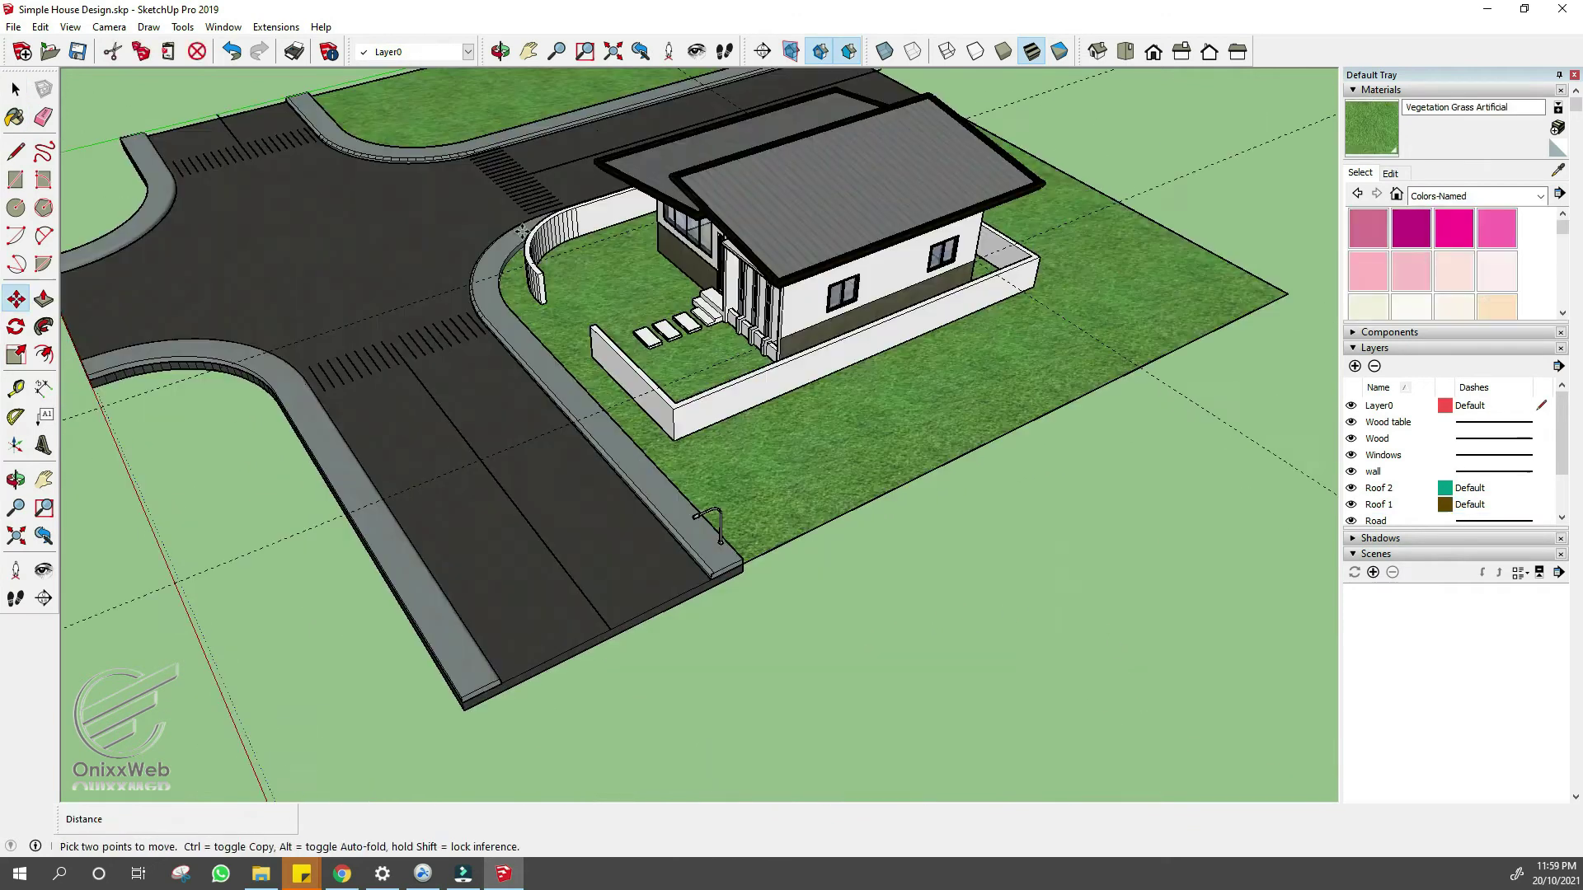
- Search the 3D Warehouse for "street light" and download the Street lights model with two black curved-arm lamp posts
click(222, 26)
click(259, 154)
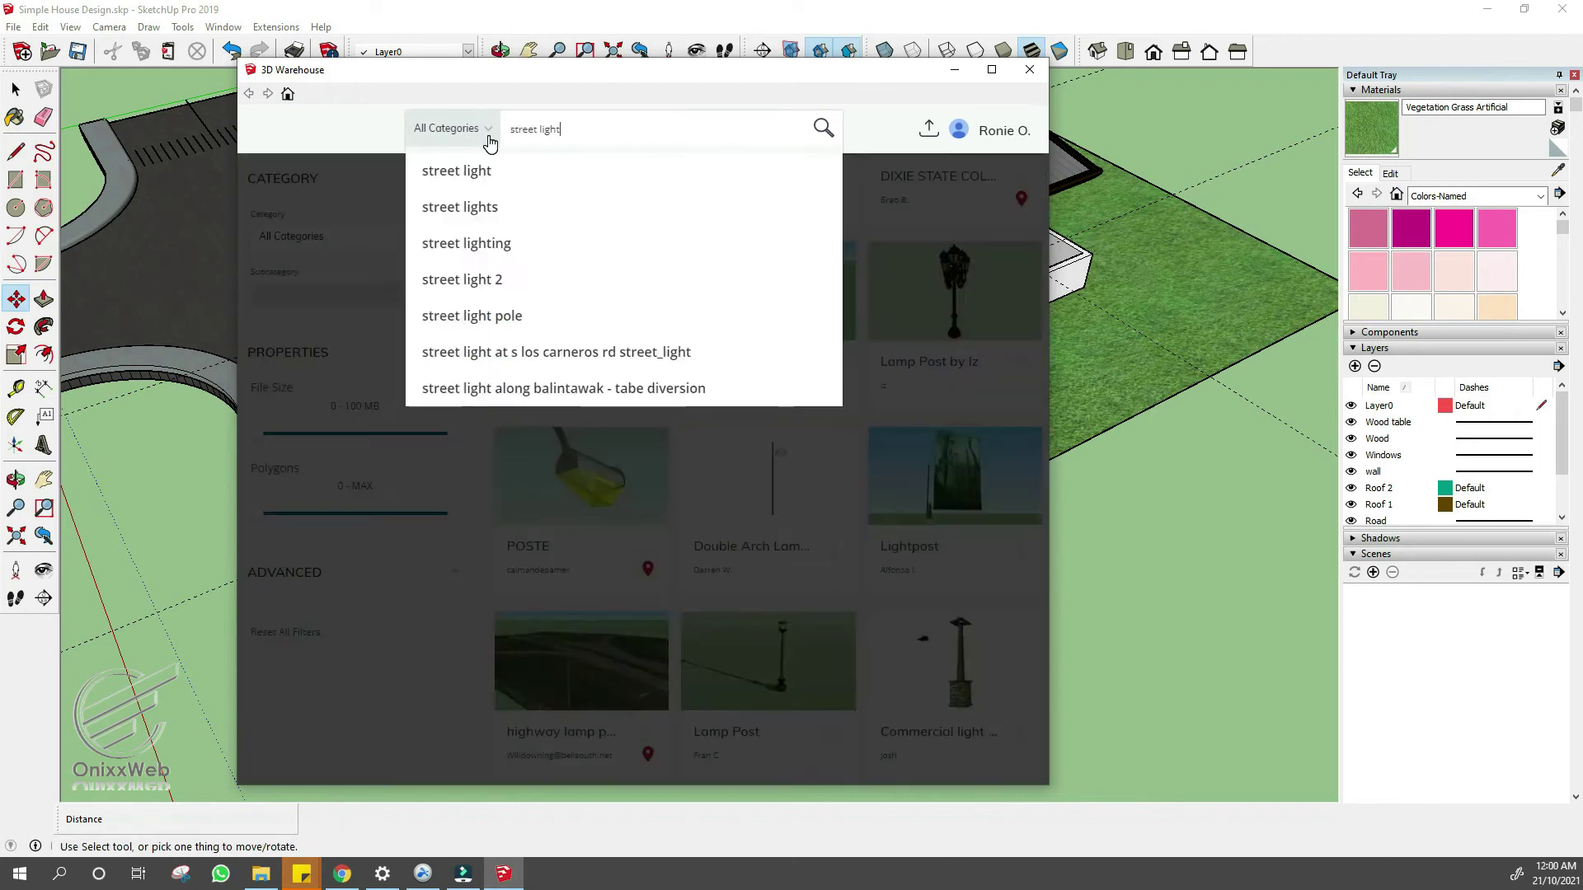
key(Return)
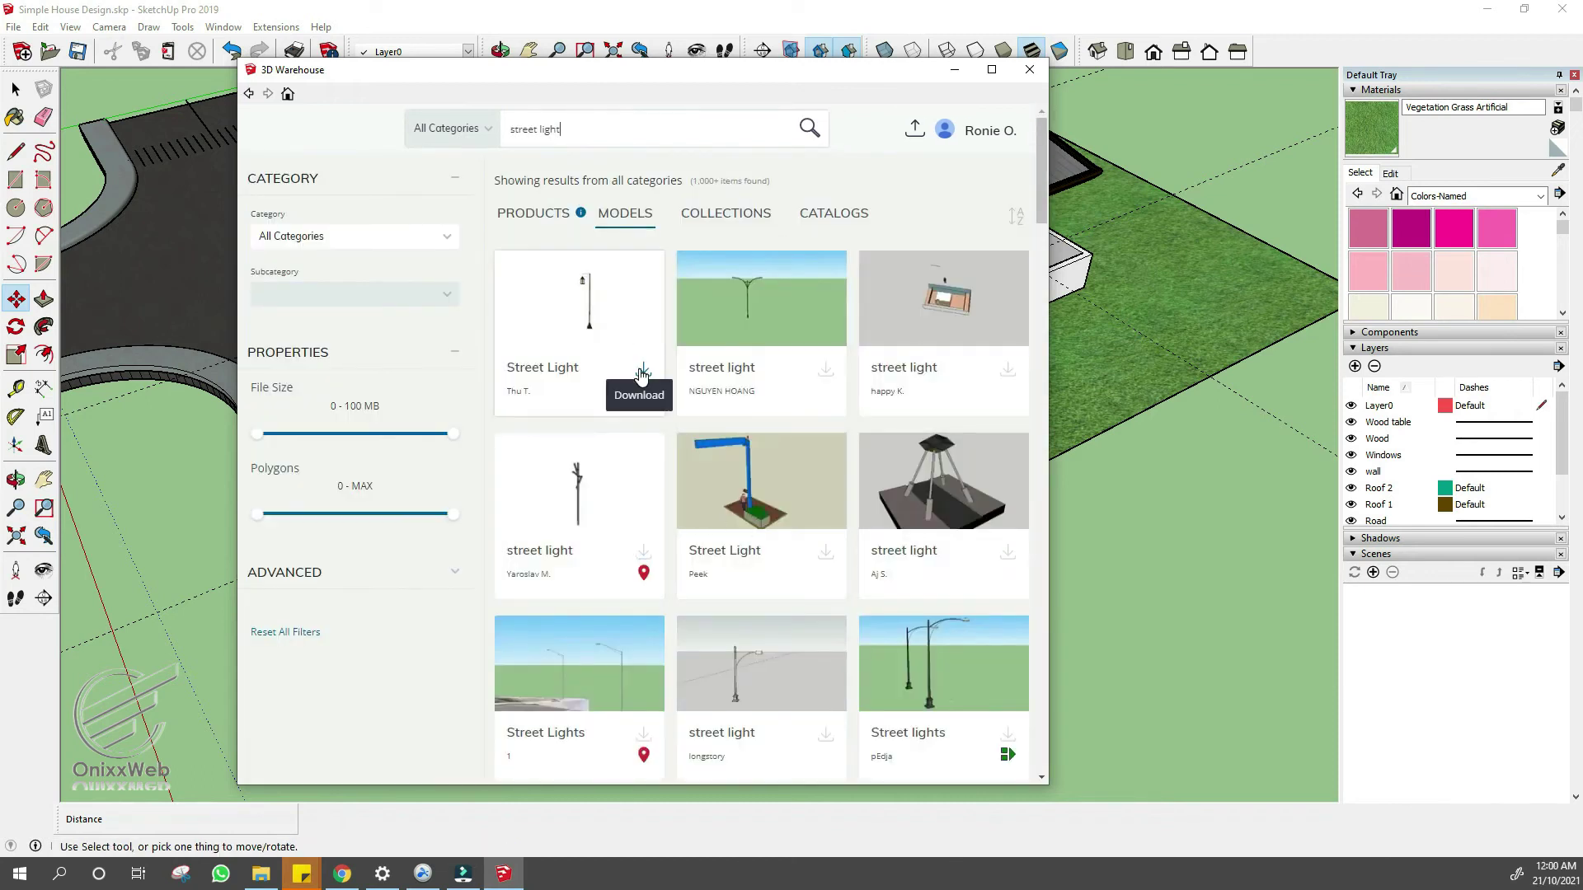
click(1005, 734)
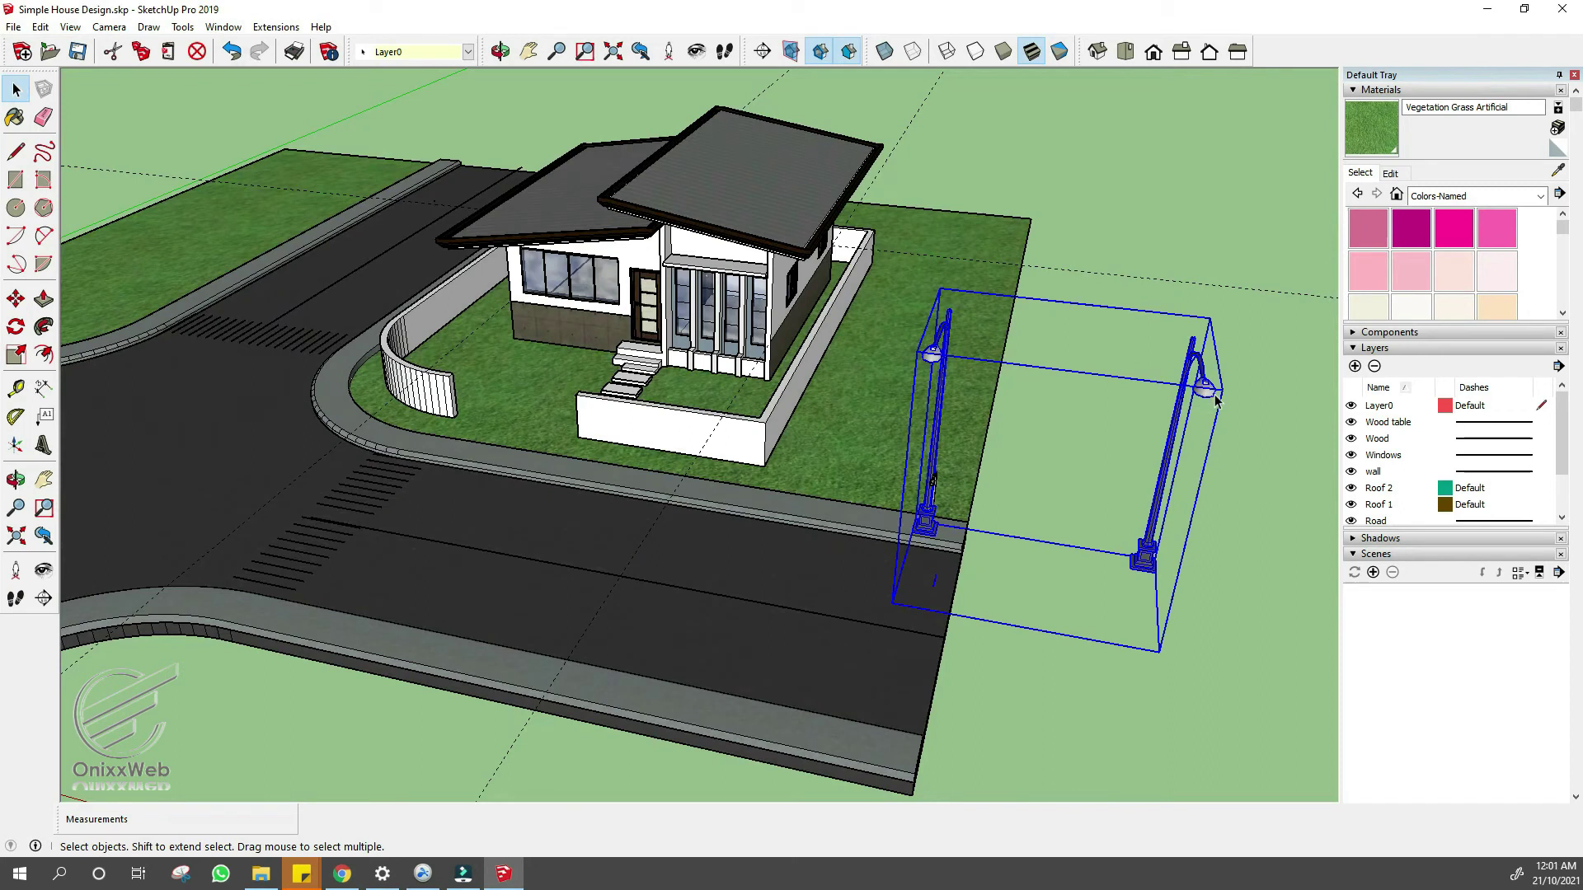
- Scale the imported street lights and delete one of the two lamp posts inside the group
key(s)
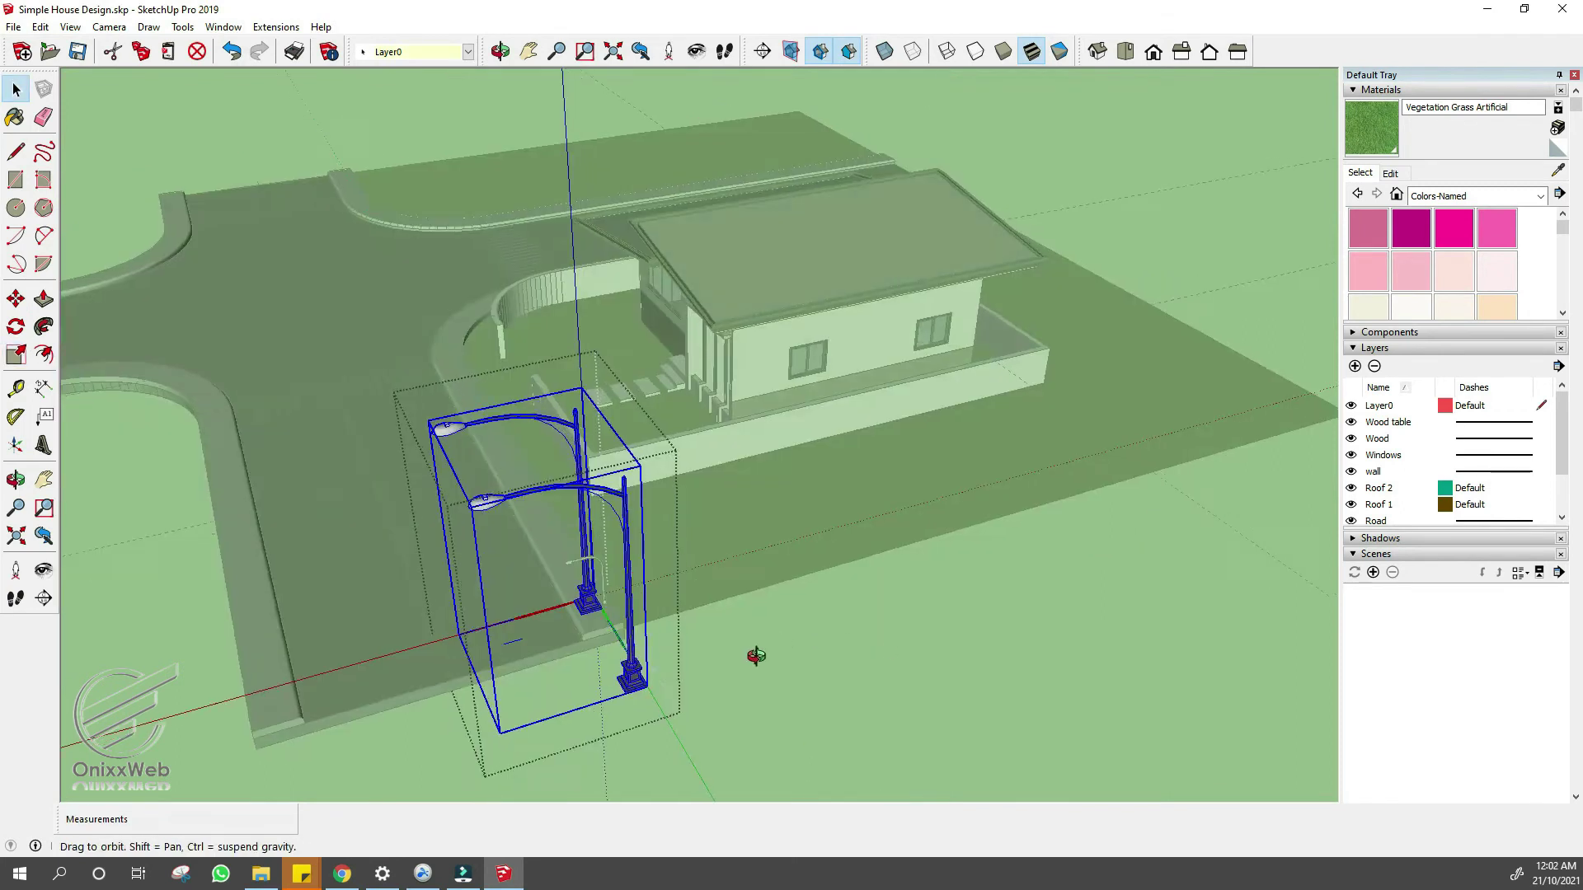
middle_drag(752, 657, 339, 613)
scroll(313, 610, up, 3)
key(Delete)
- Copy the street light 7.89 m along the front sidewalk, and copy it again 22.13 m to the lawn corner across the road
middle_drag(141, 646, 483, 646)
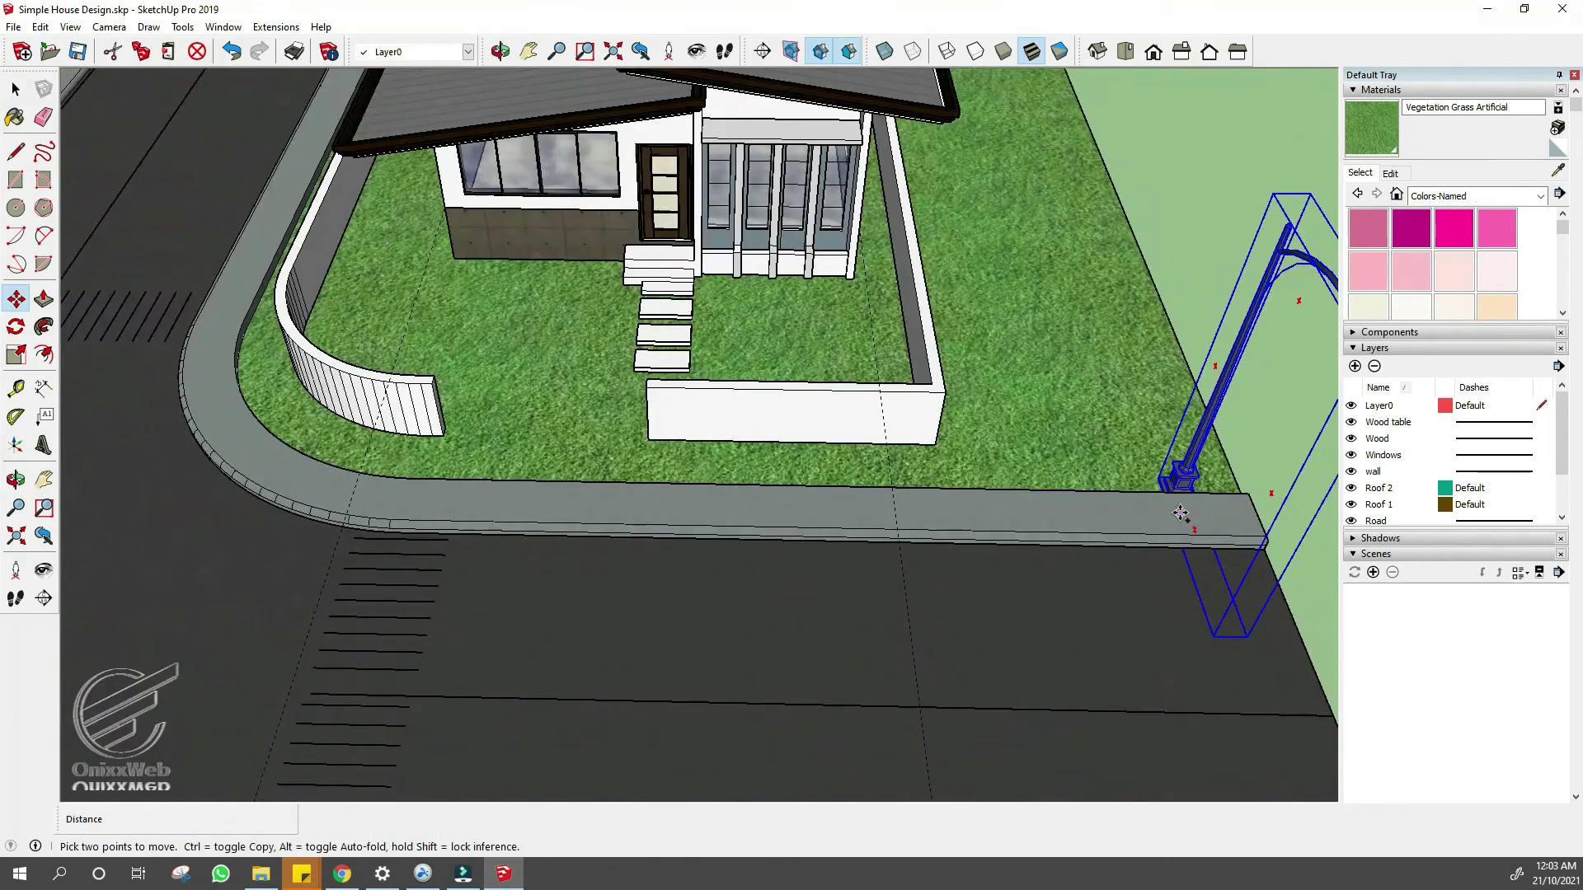
click(1179, 512)
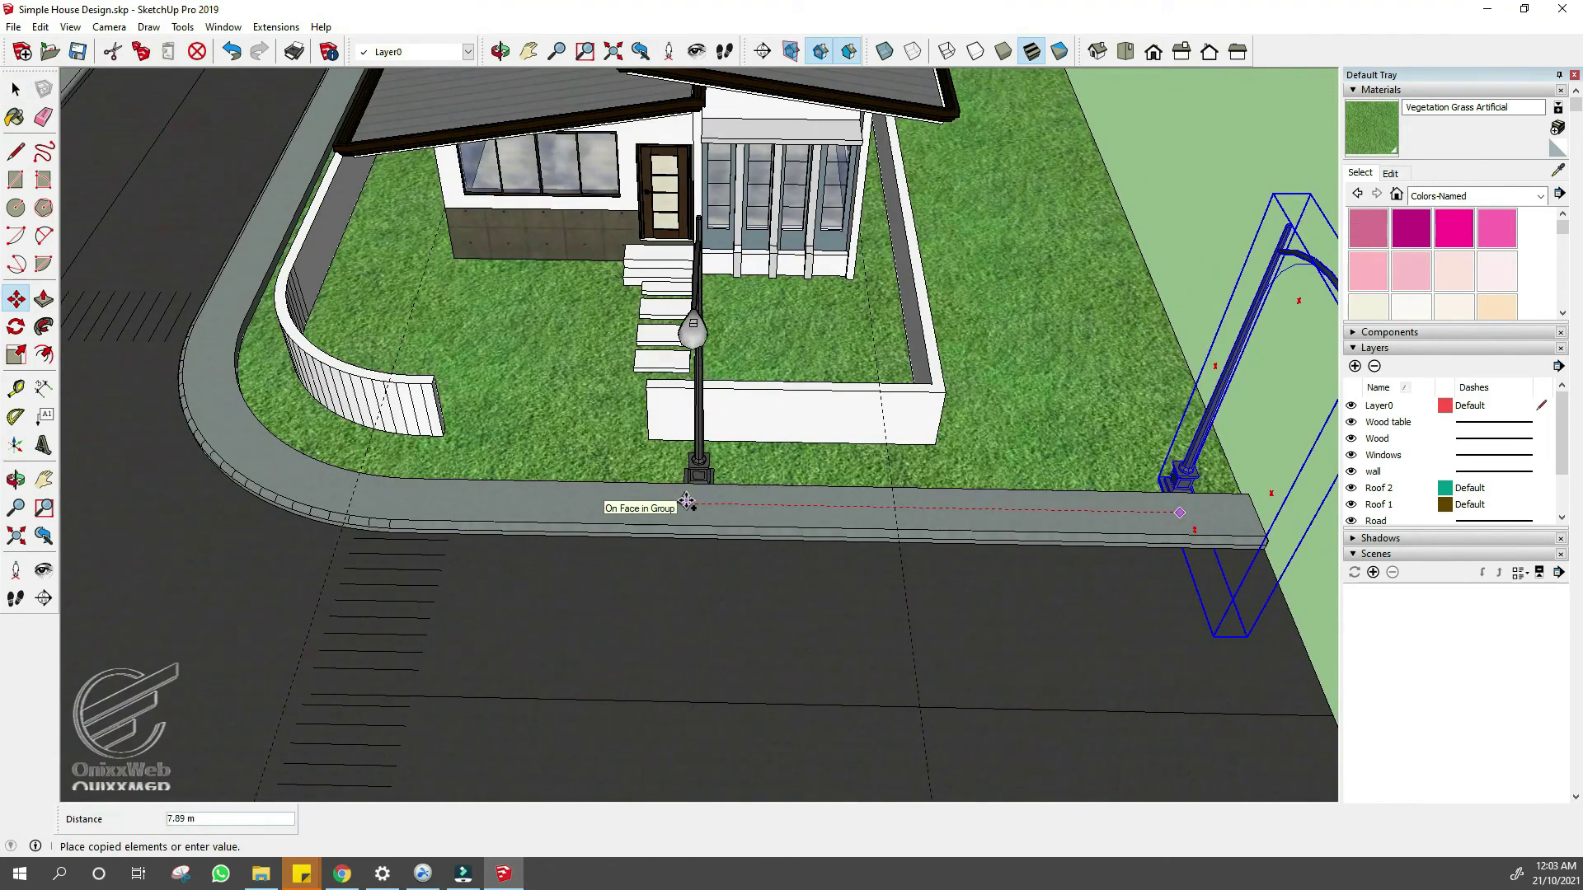
click(686, 502)
scroll(635, 501, down, 8)
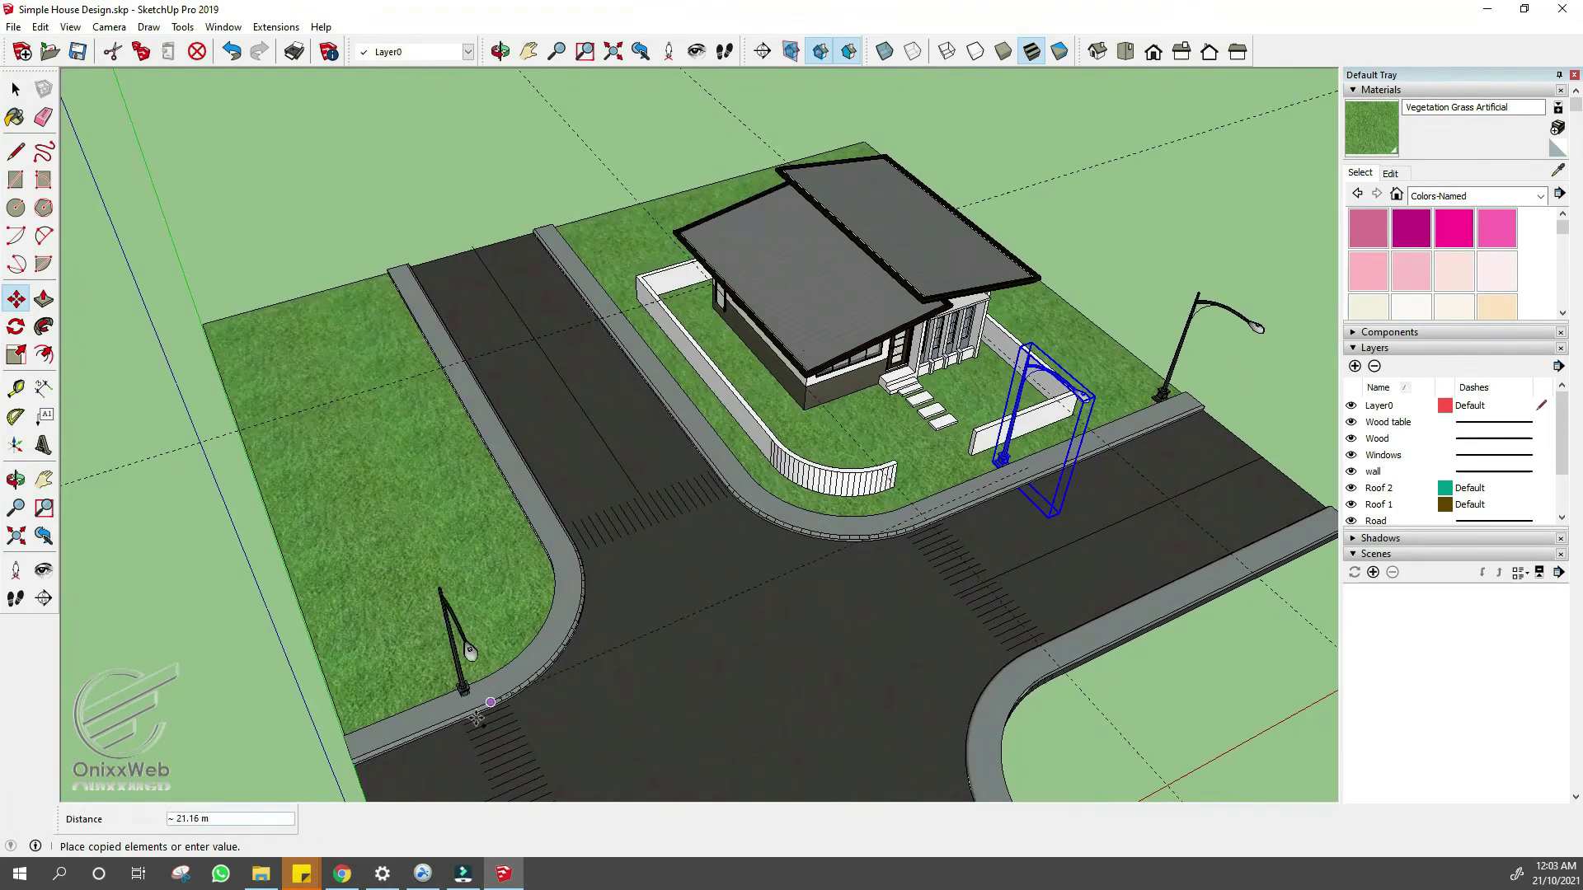
click(461, 705)
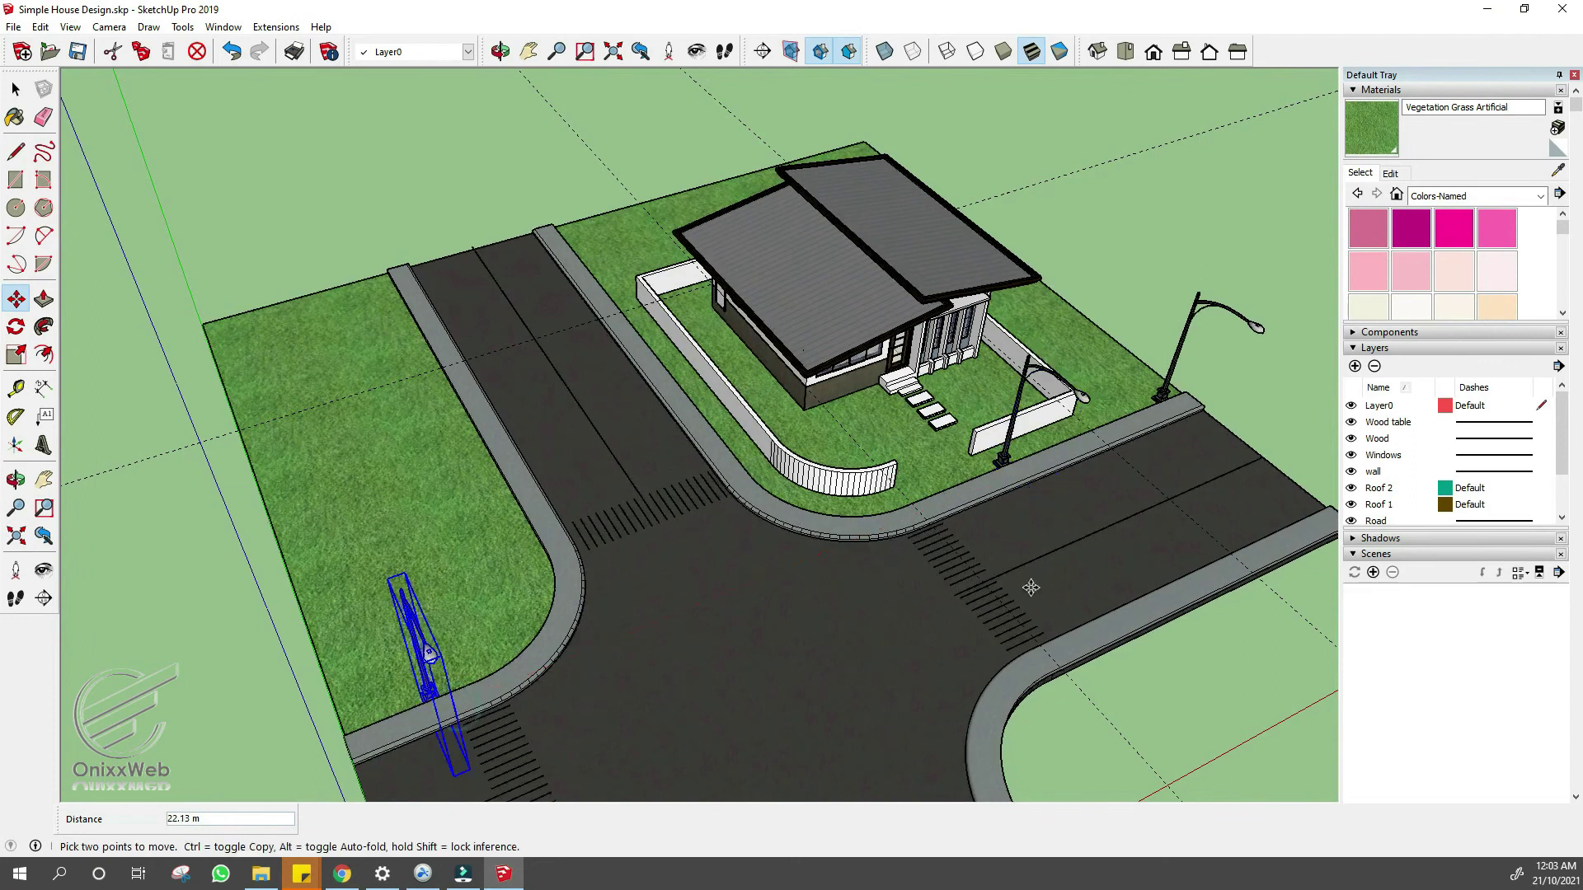
- Move the middle street light along the front sidewalk to the rounded corner beside the crosswalk
key(m)
scroll(1006, 478, up, 4)
click(863, 540)
middle_drag(1113, 494, 882, 585)
- Position the end street light near the front wall's corner and place a copy of it at the end of the front sidewalk
key(space)
click(1184, 545)
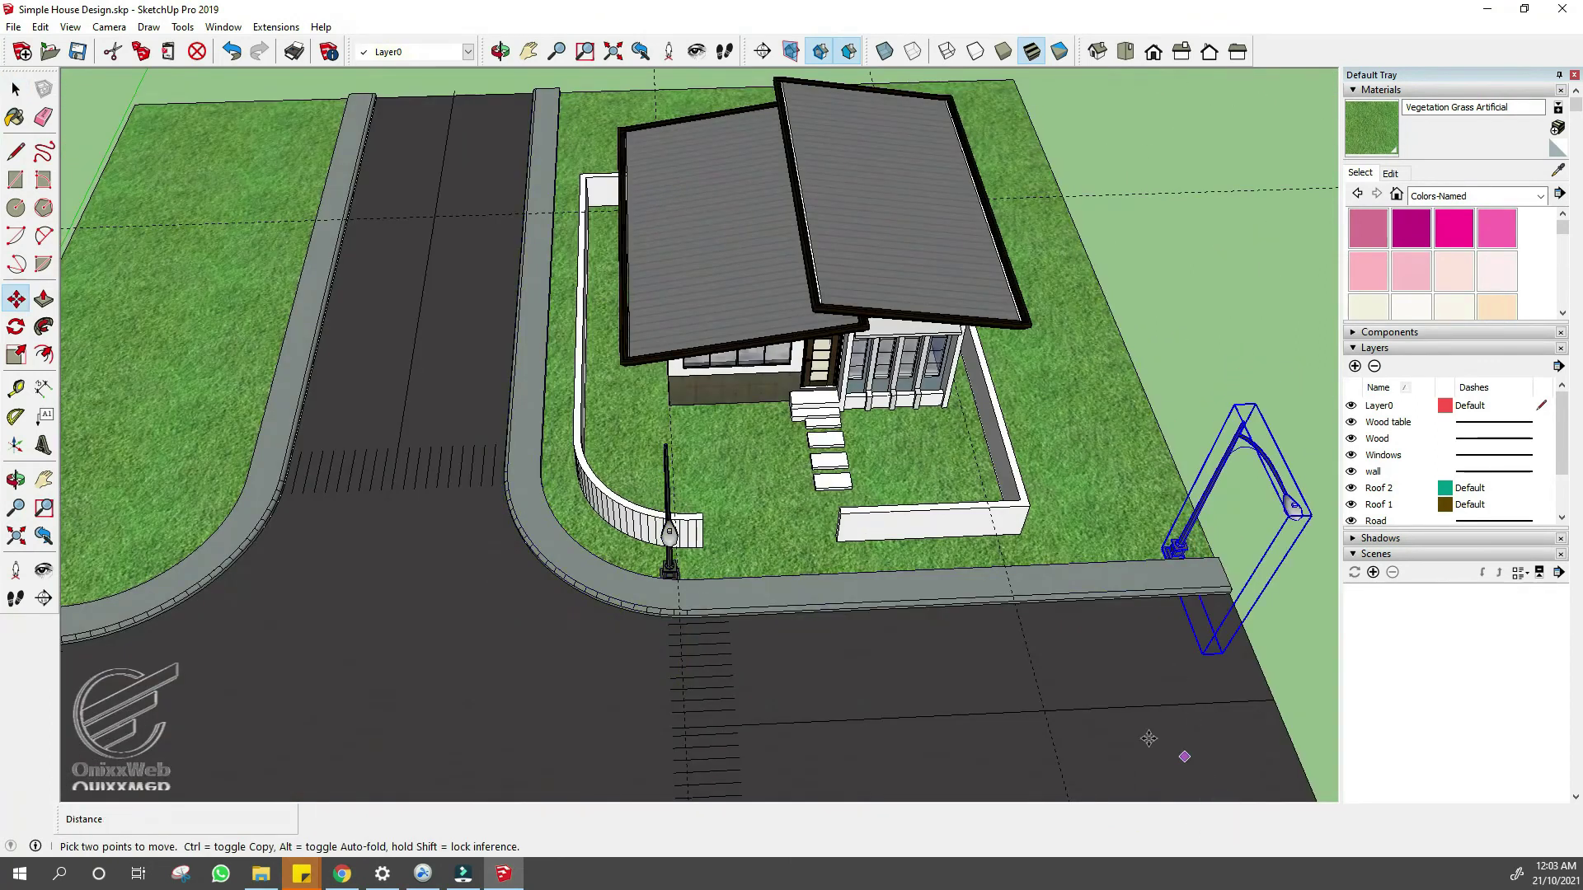
click(1195, 644)
click(963, 659)
key(ctrl)
click(934, 692)
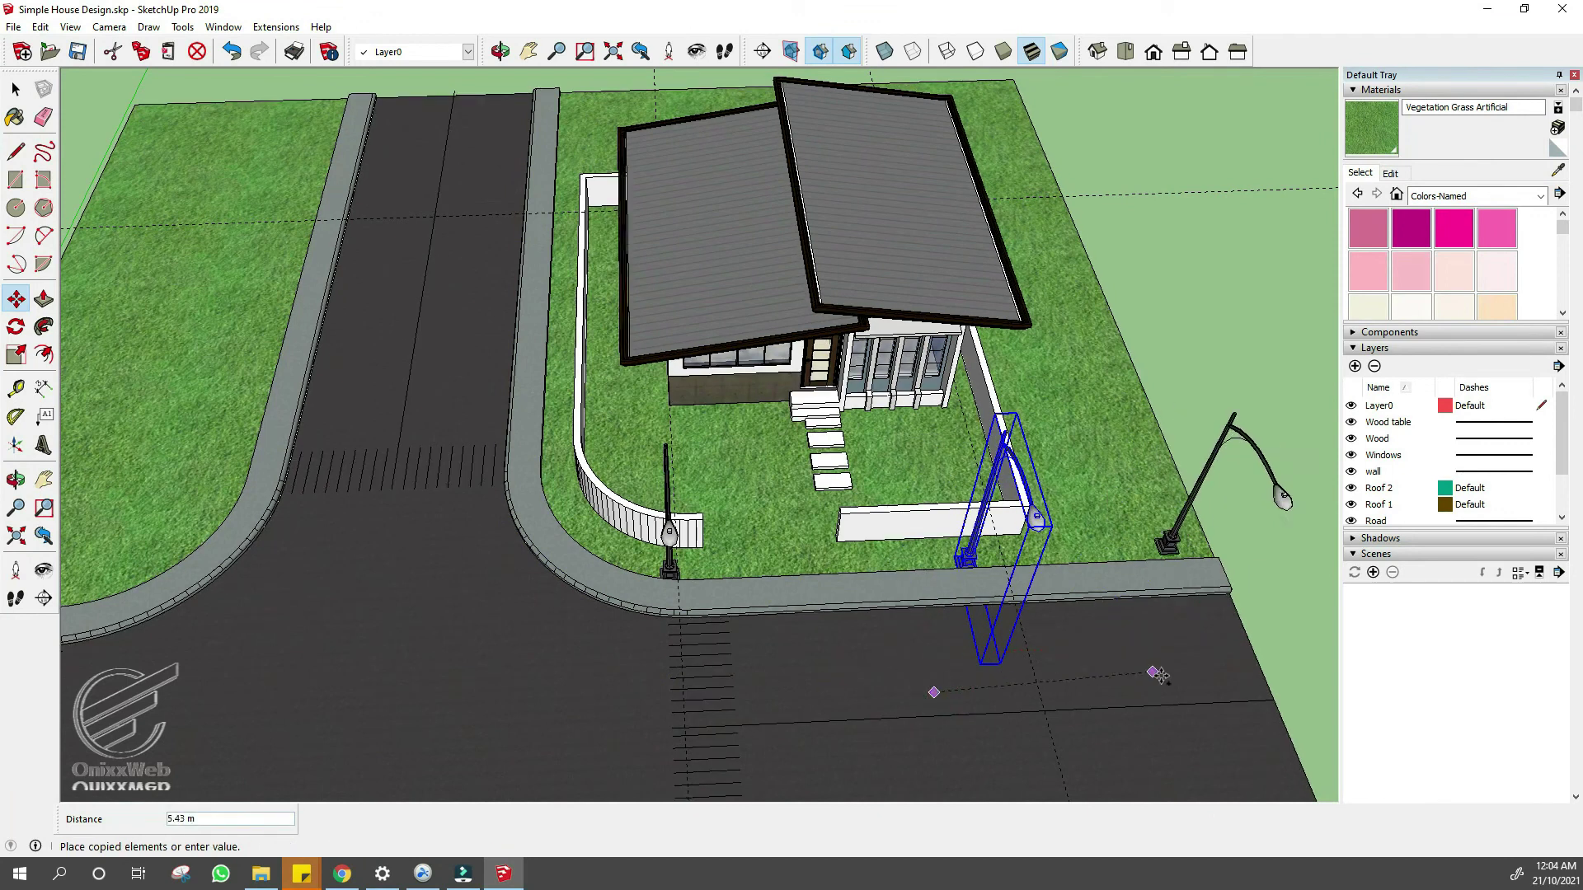
click(1185, 681)
- Copy the street light at the opposite lawn corner to the sidewalk along the side road, just beyond the crosswalk
middle_drag(824, 610, 973, 602)
click(381, 651)
key(ctrl)
click(463, 445)
key(space)
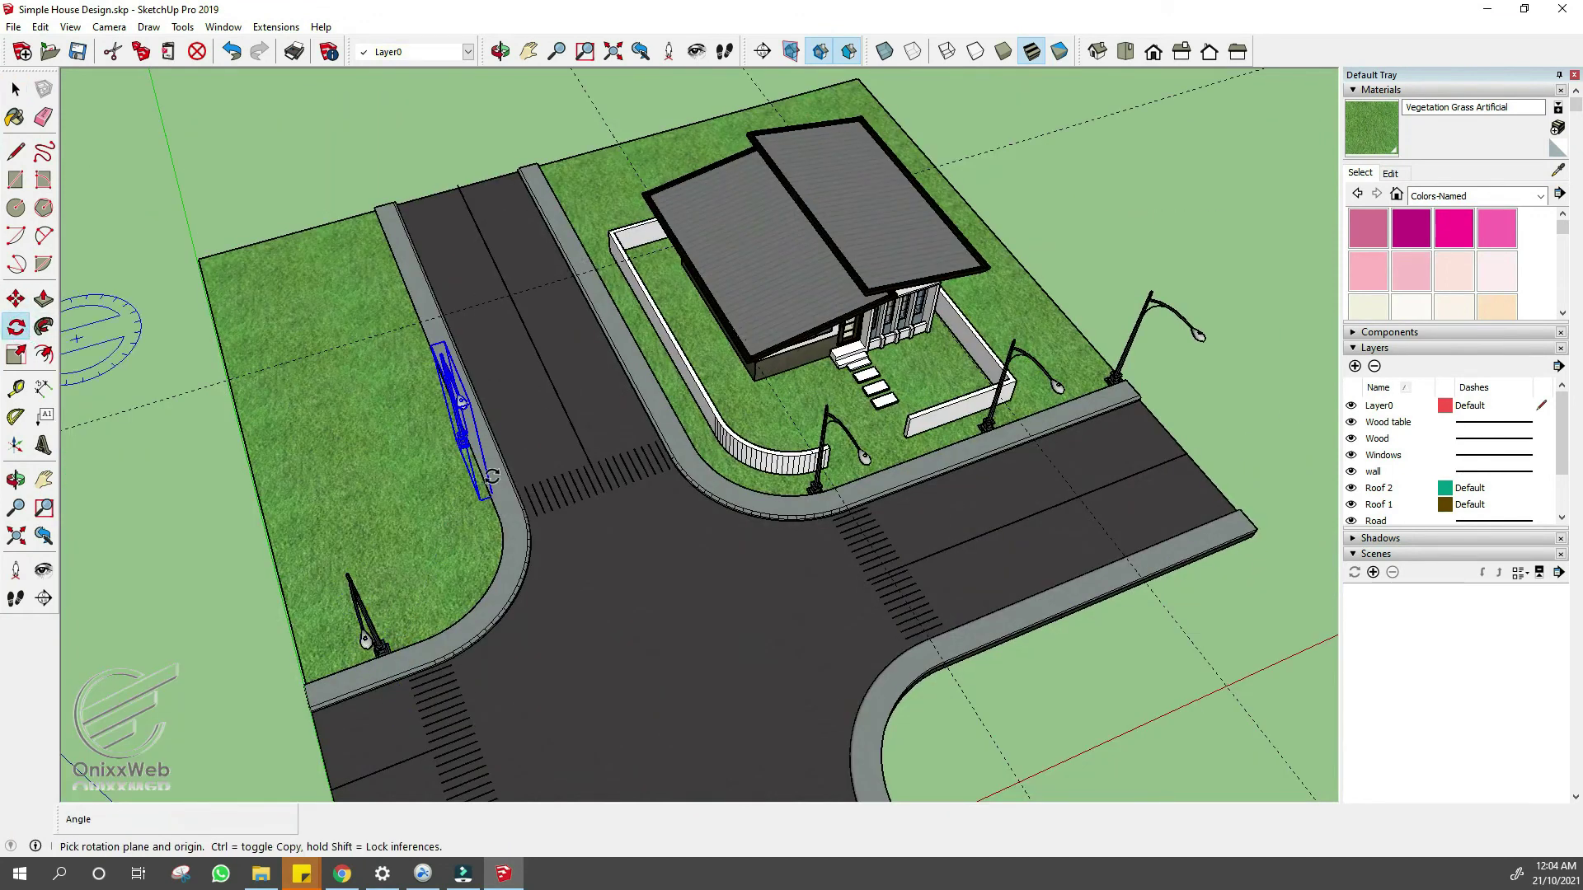
- Rotate the copied street light so its arm reaches over the side road and move it against the sidewalk's lawn edge
scroll(492, 476, up, 2)
click(514, 455)
key(m)
scroll(512, 495, up, 2)
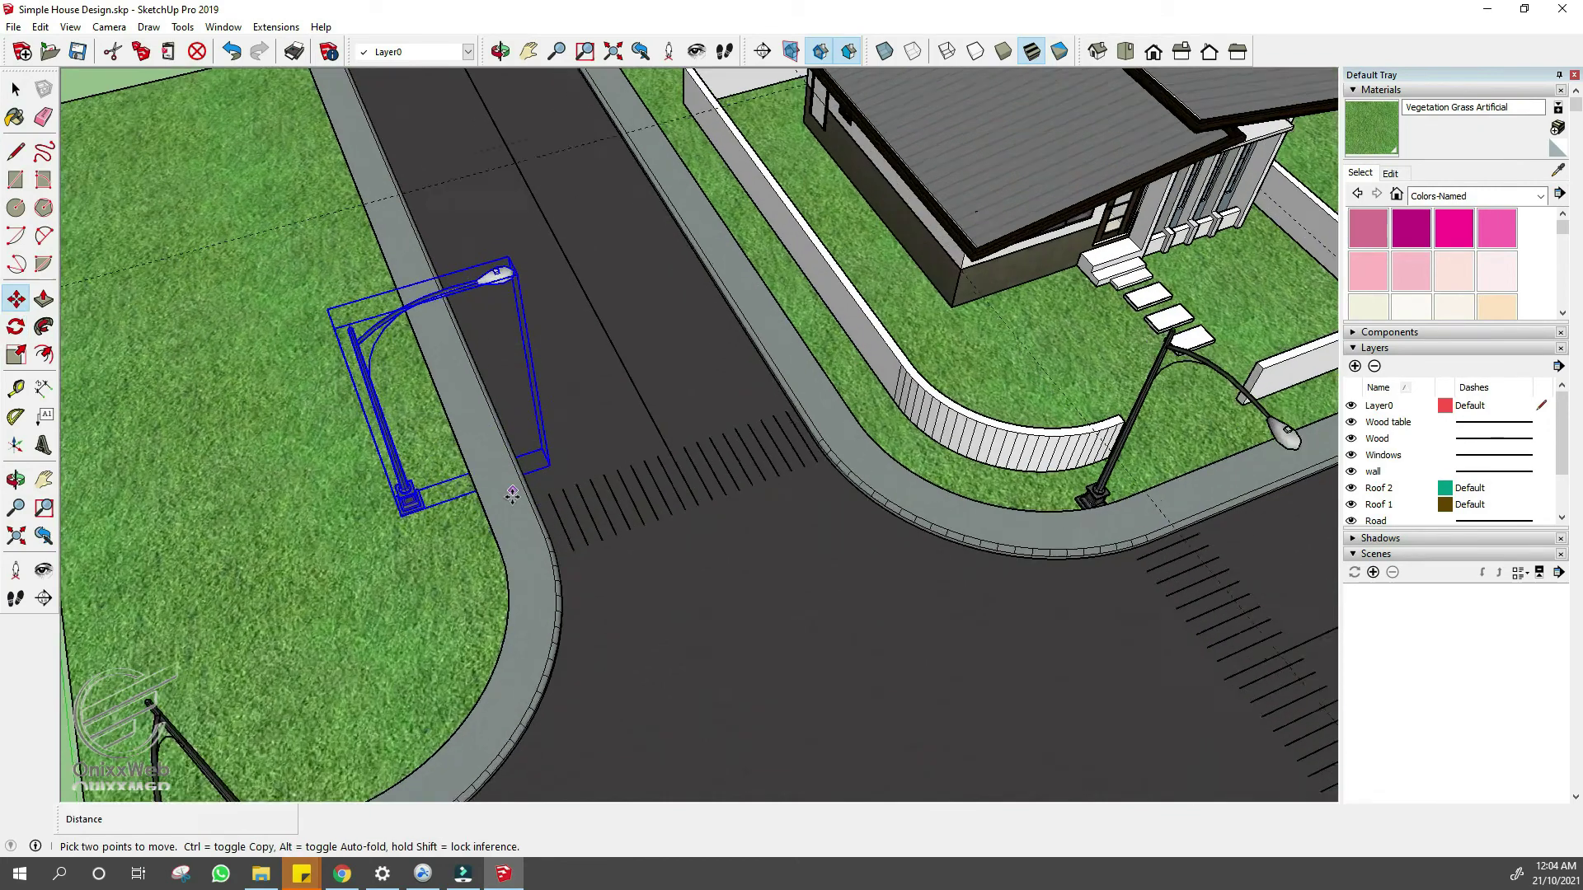
click(473, 430)
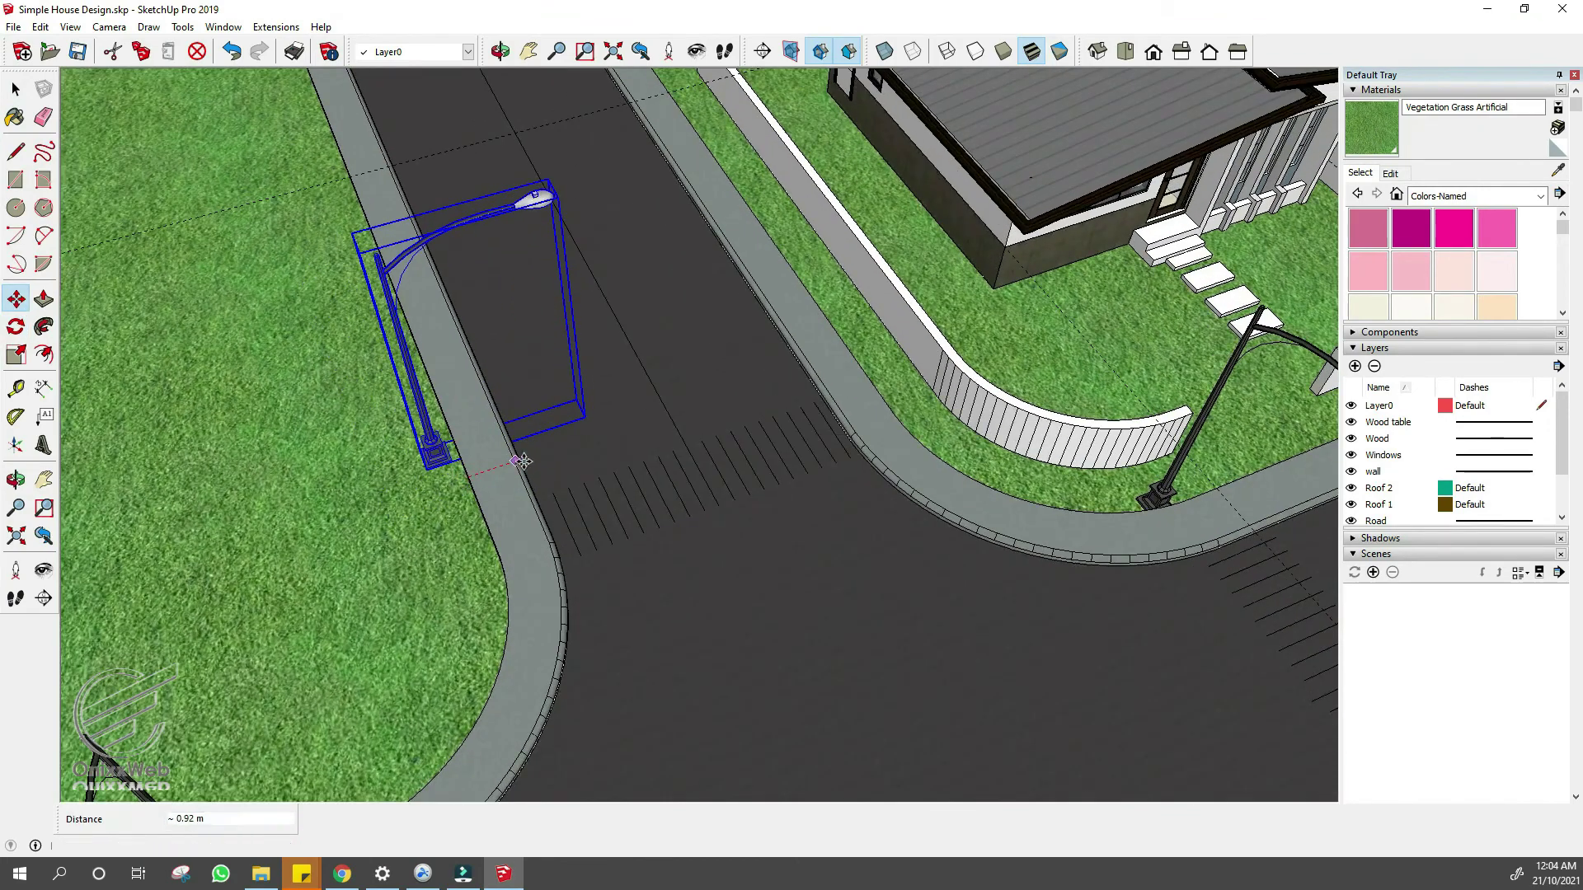
scroll(494, 458, up, 3)
scroll(495, 458, down, 6)
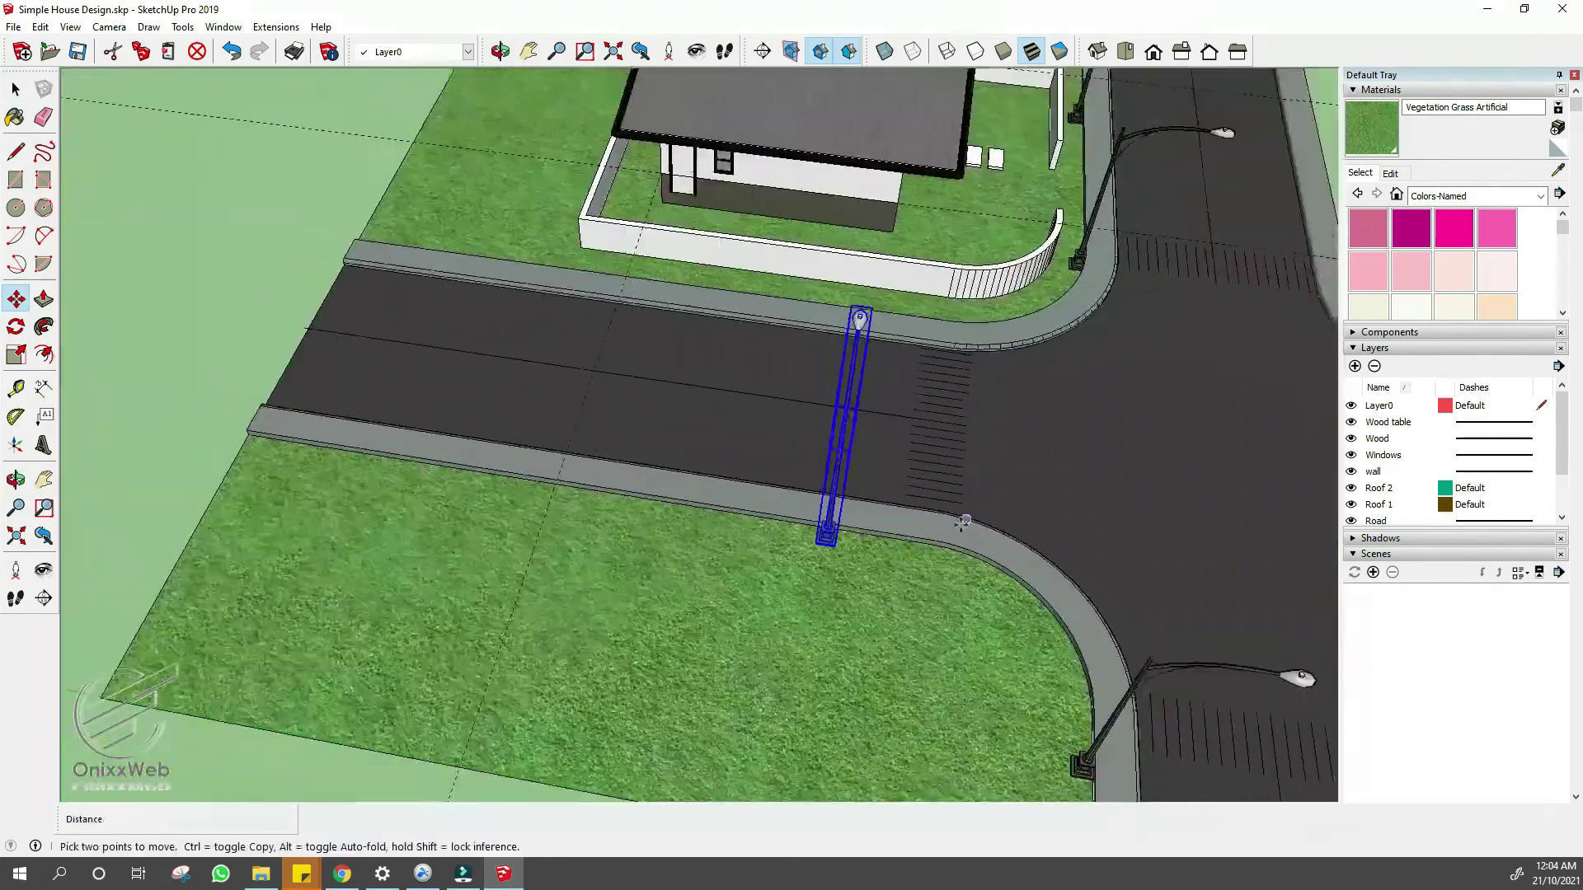